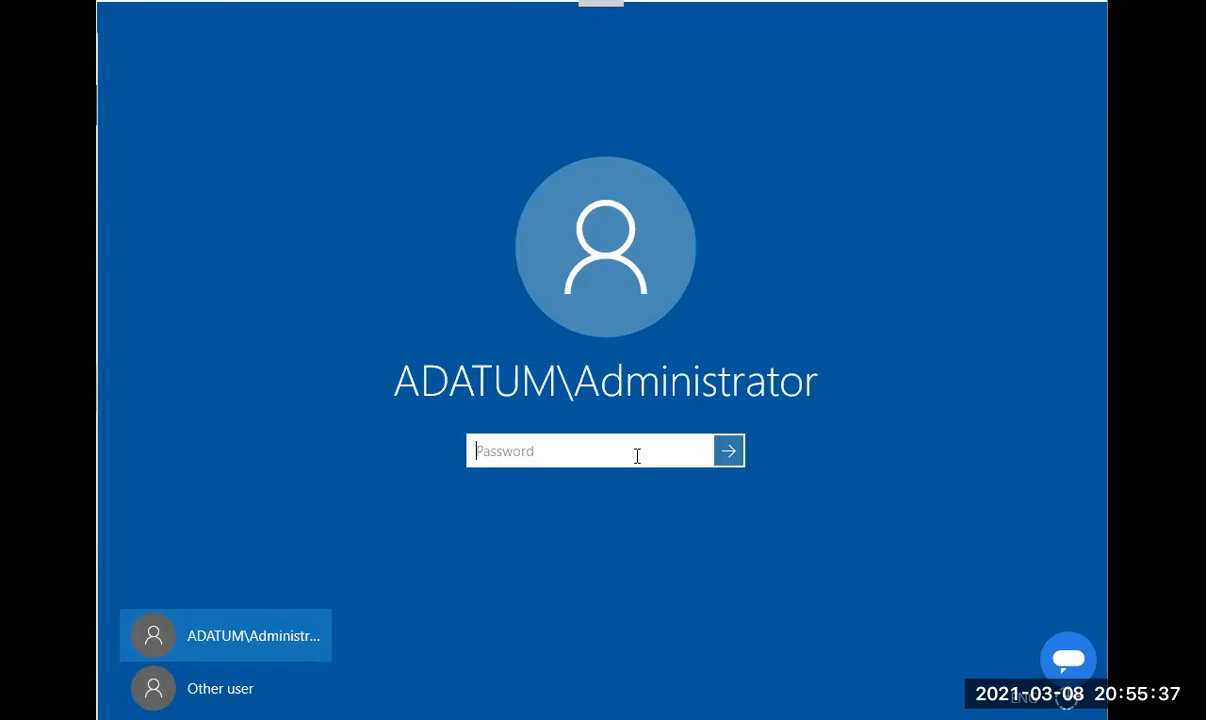
Sign in as administrator, allow network discovery on Network 2, and open the Start menu.
{"action": "type", "text": "Pa$$w0rd"}
{"action": "key", "text": "Return"}
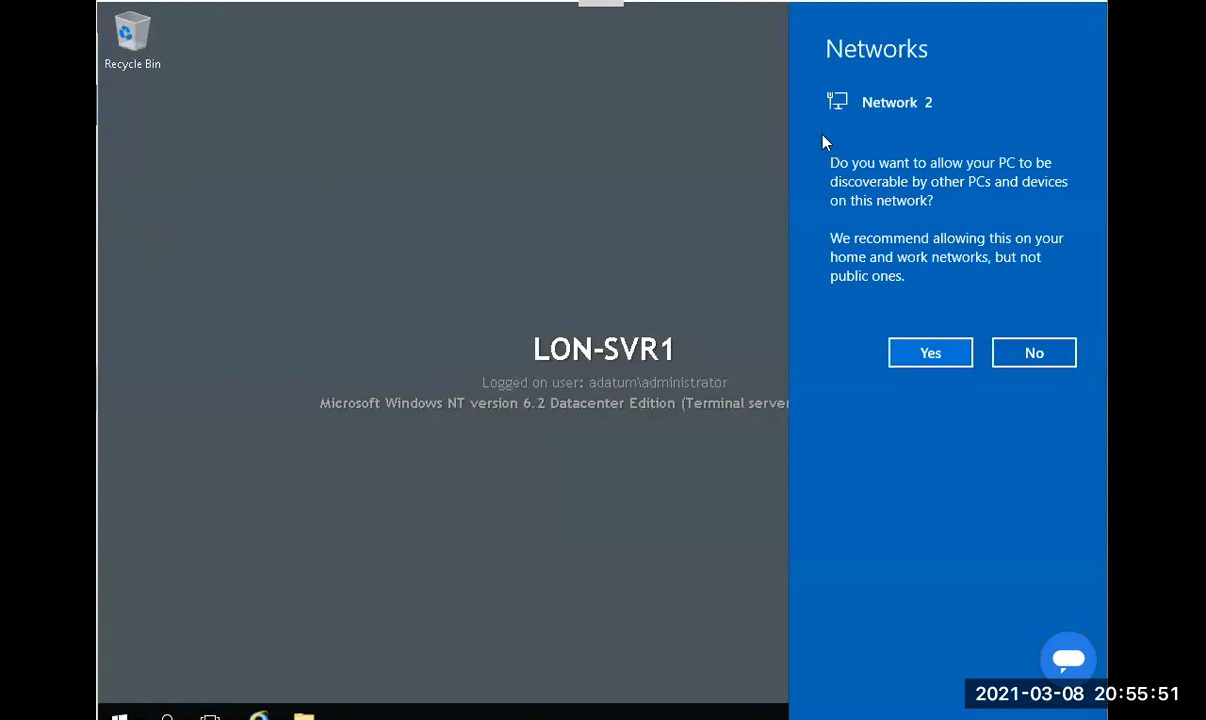
{"action": "left_click", "coordinate": [956, 350]}
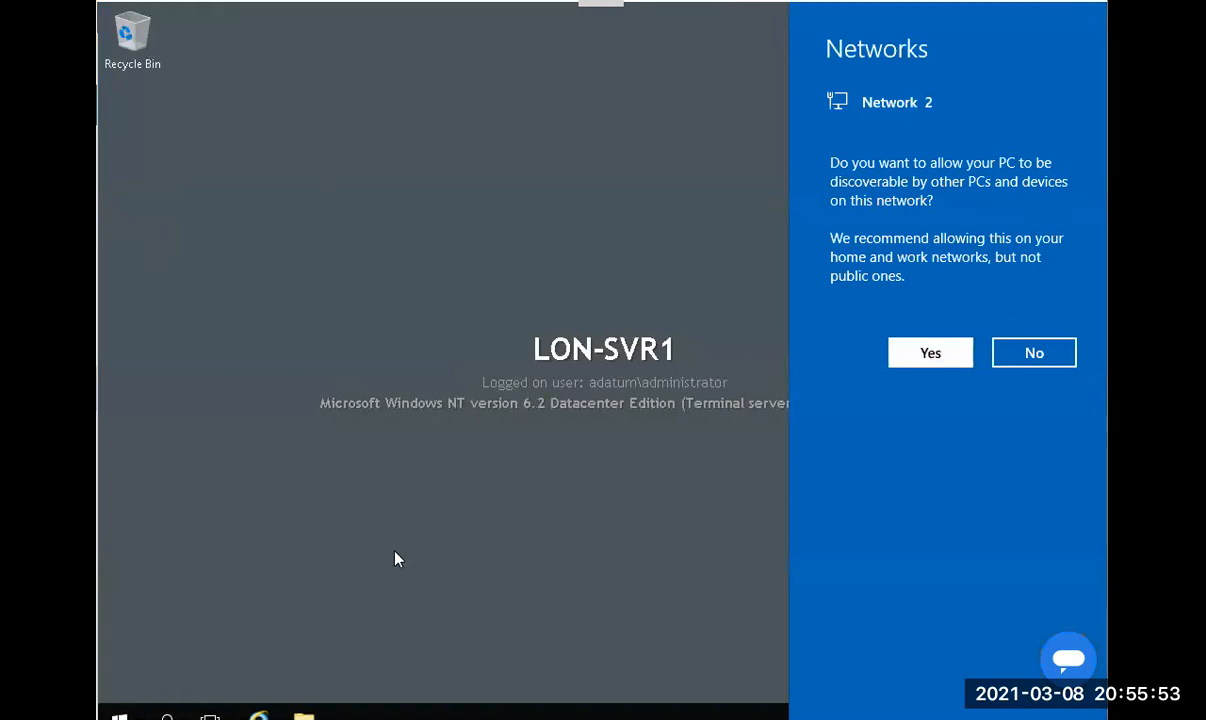
{"action": "left_click", "coordinate": [119, 714]}
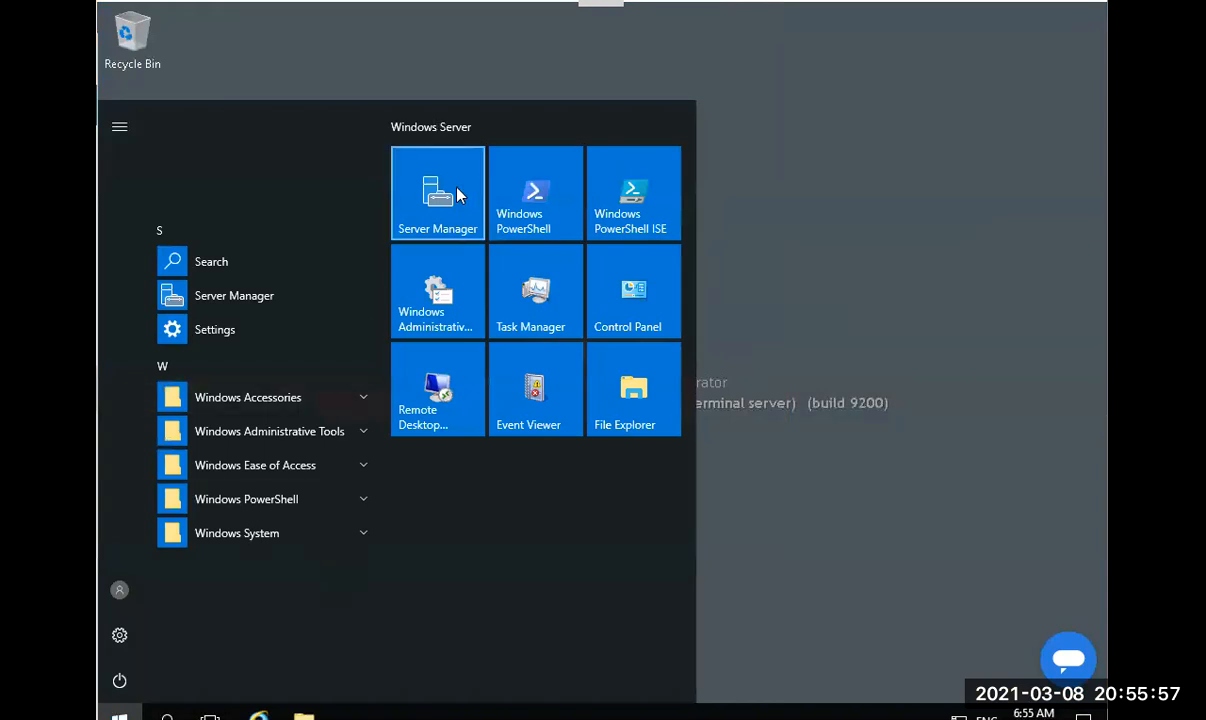
Launch Server Manager from its Start tile so it opens on the Dashboard.
{"action": "left_click", "coordinate": [433, 182]}
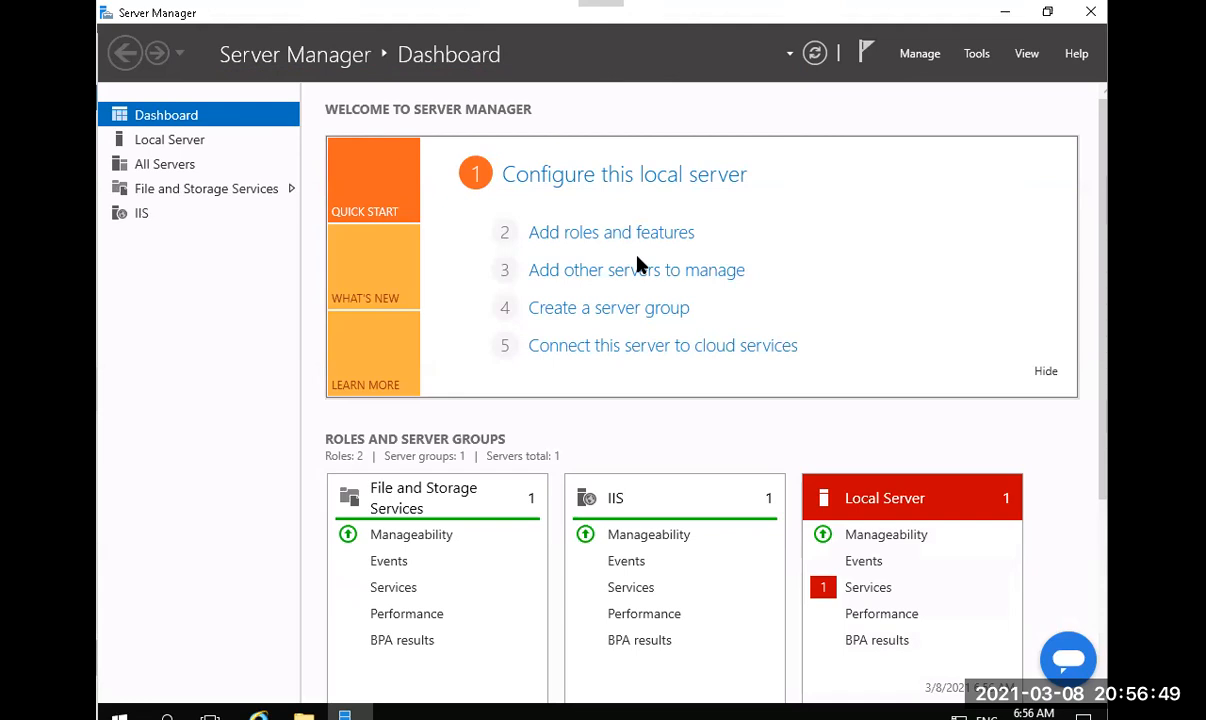
Start the Add Roles and Features Wizard and advance to Server Roles with LON-SVR1 as destination.
{"action": "left_click", "coordinate": [921, 56]}
{"action": "left_click", "coordinate": [958, 79]}
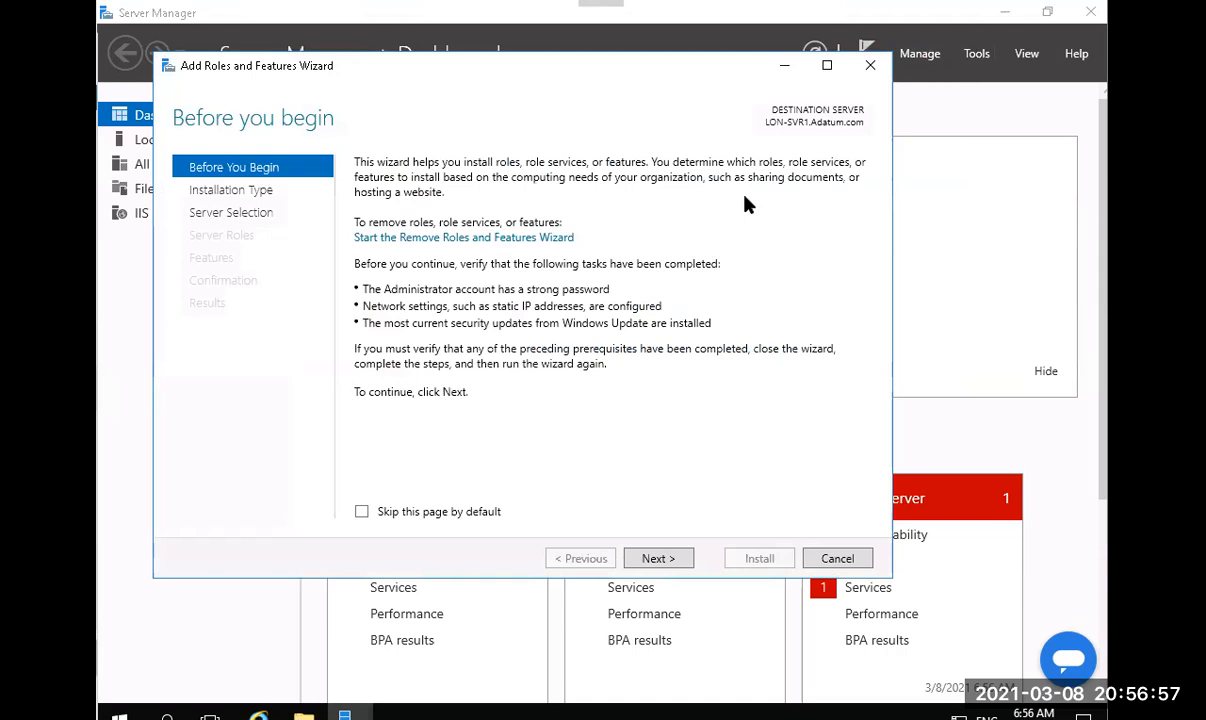
{"action": "left_click", "coordinate": [671, 558]}
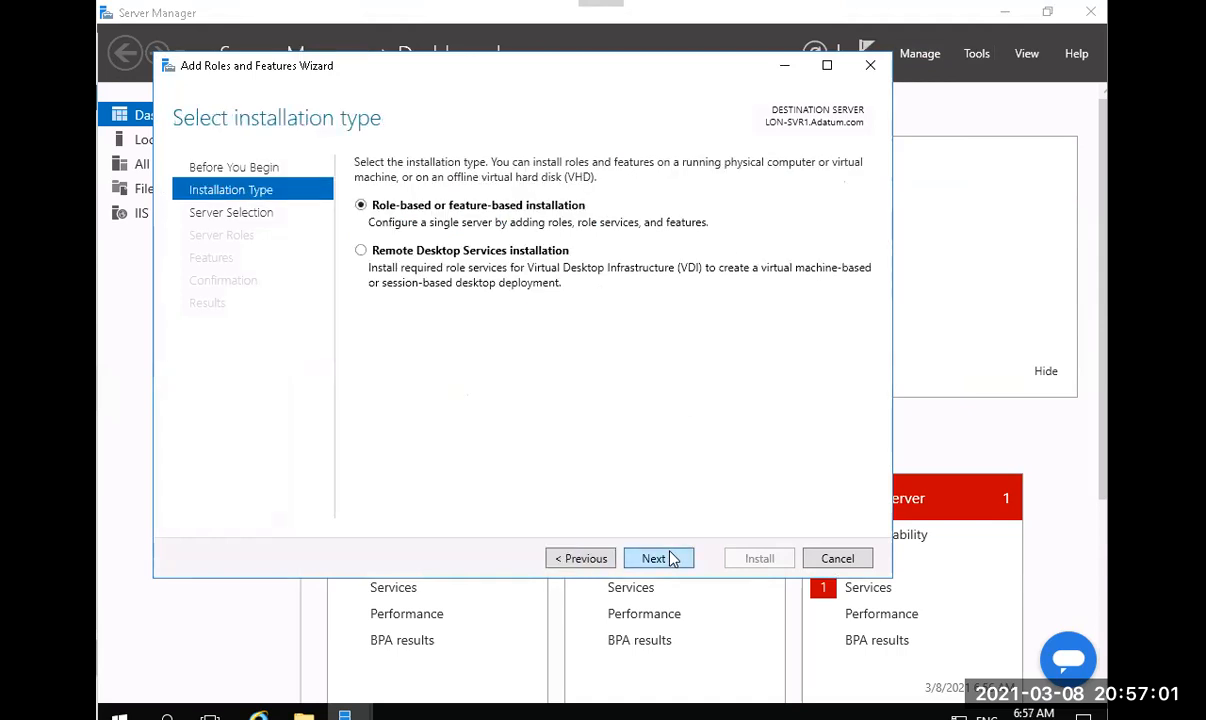
{"action": "left_click", "coordinate": [673, 560]}
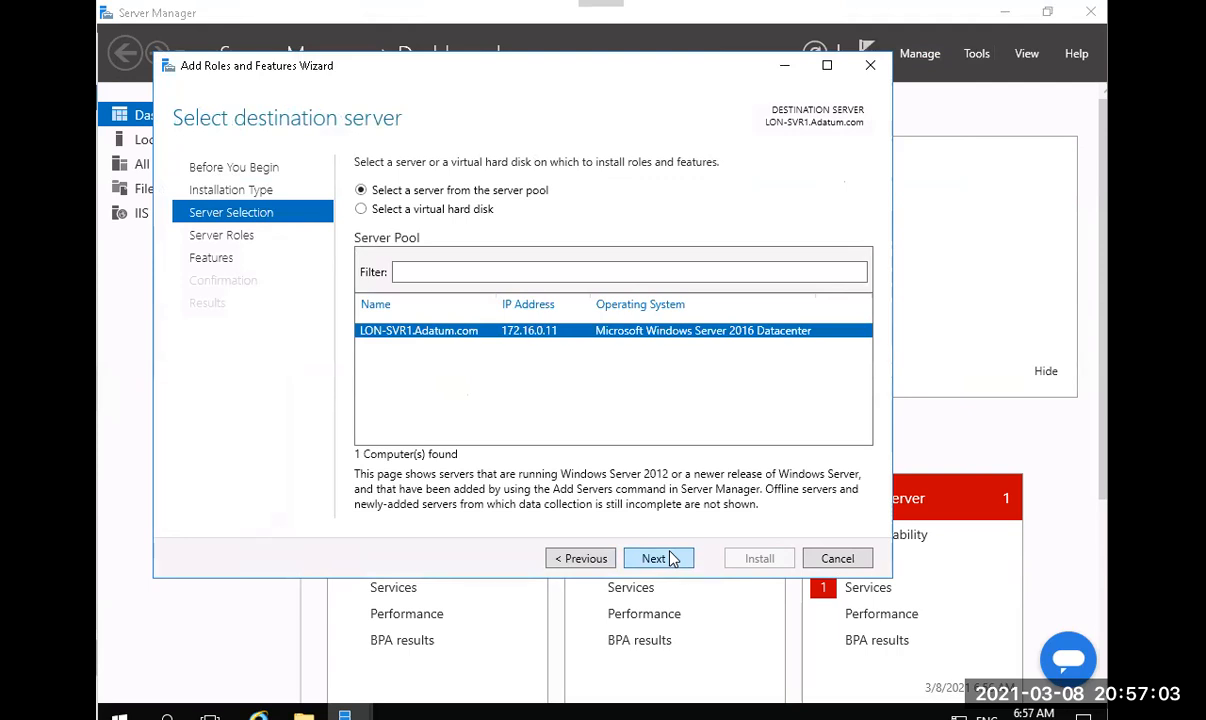
{"action": "left_click", "coordinate": [655, 558]}
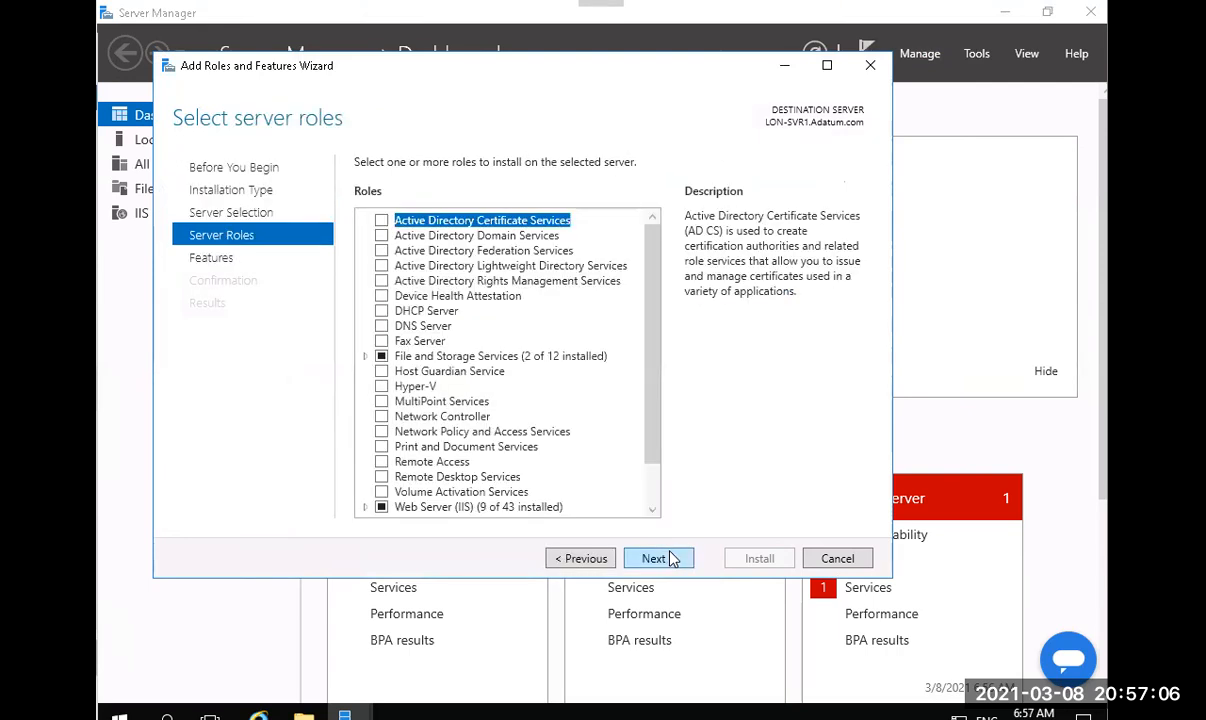
{"action": "left_click", "coordinate": [590, 558]}
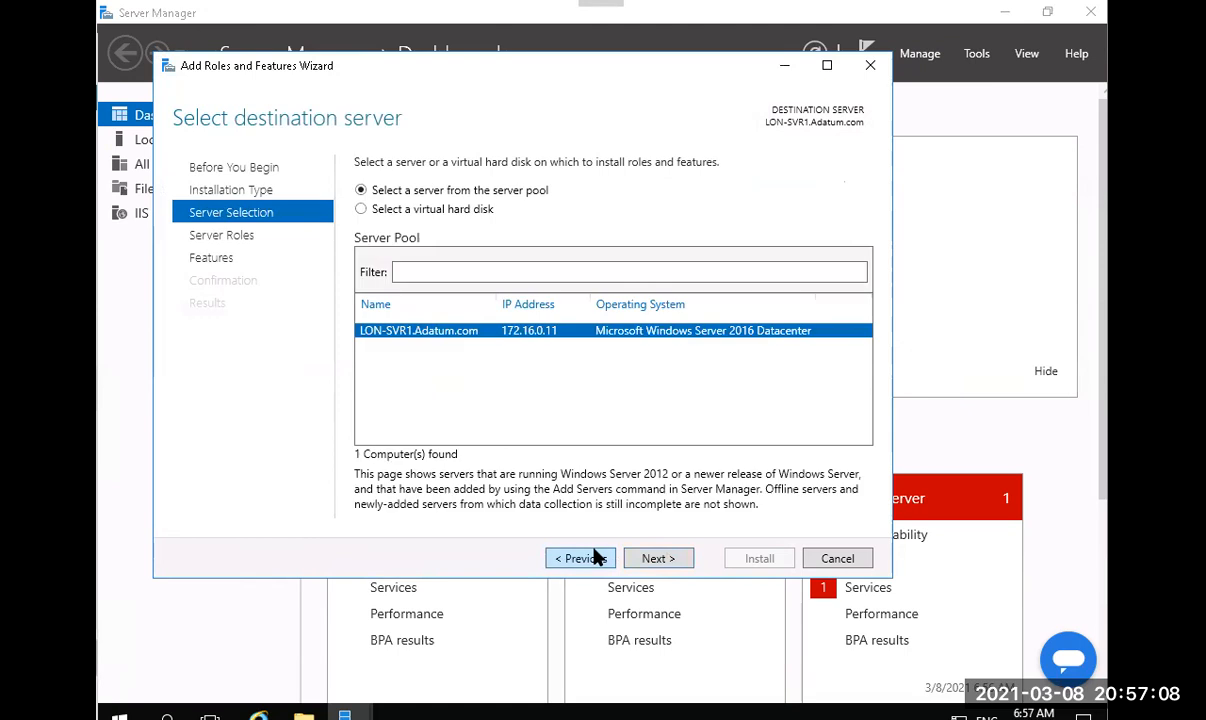
{"action": "left_click", "coordinate": [657, 562]}
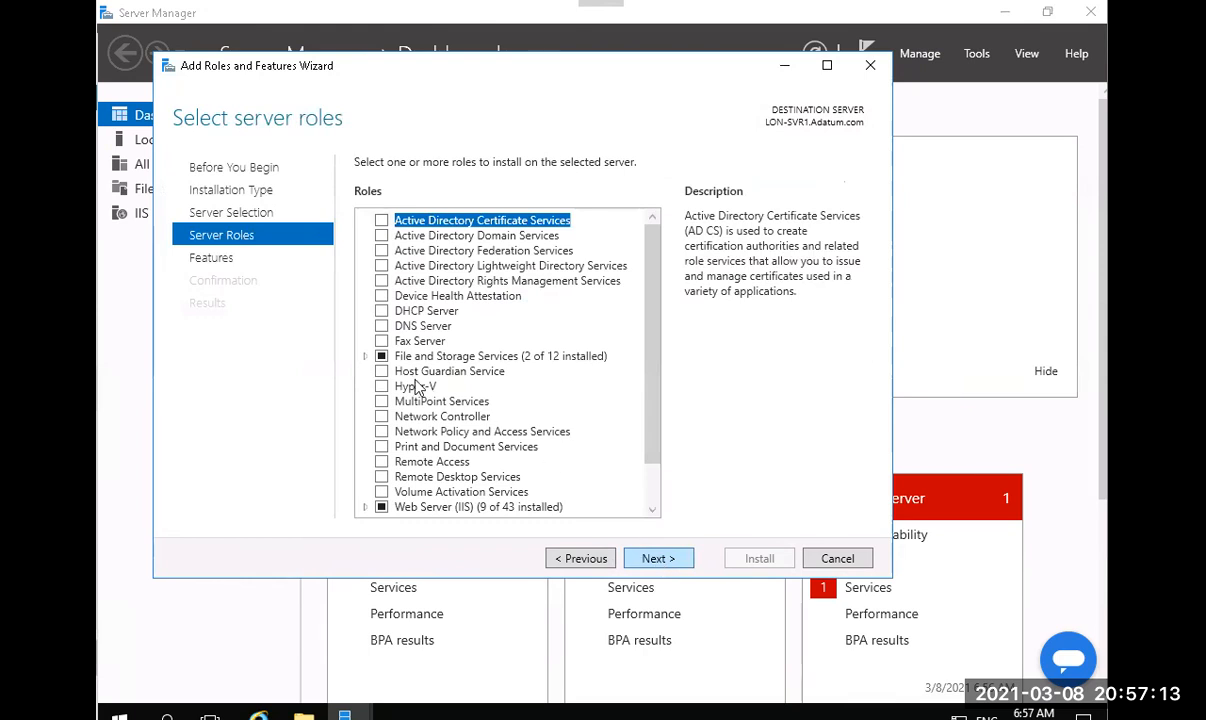
Expand File and Storage Services and File and iSCSI Services, then highlight DFS Namespaces.
{"action": "left_click", "coordinate": [367, 356]}
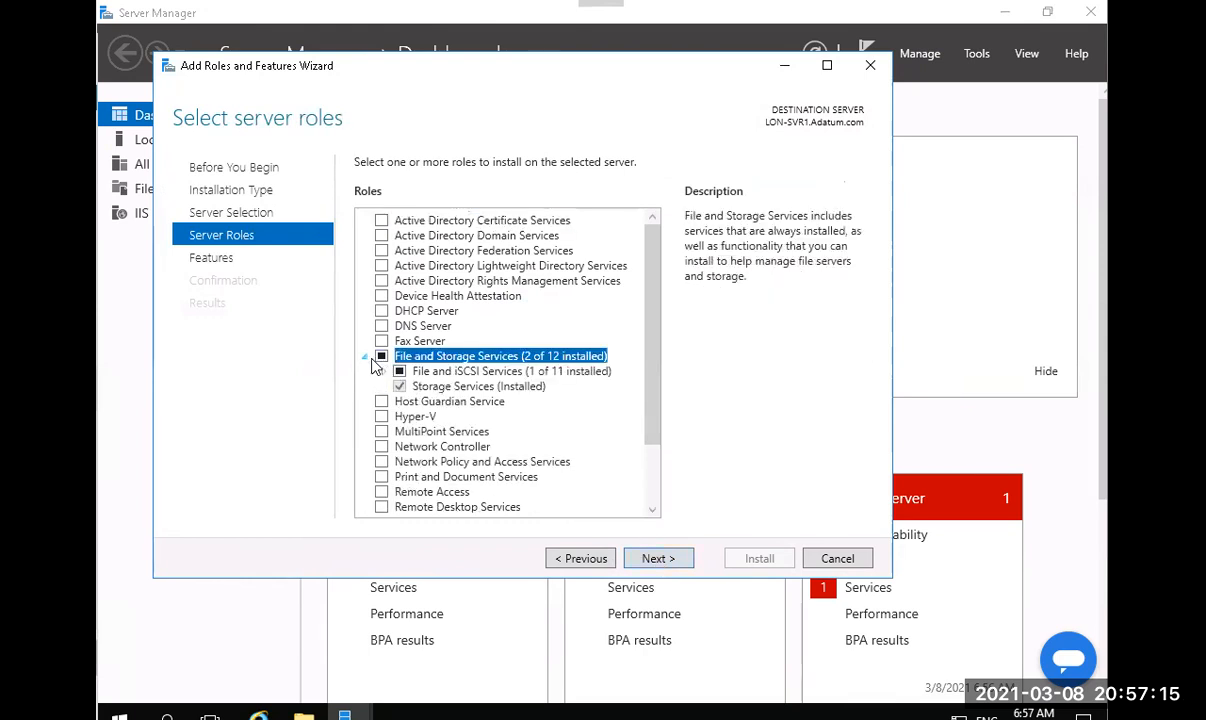
{"action": "left_click", "coordinate": [384, 371]}
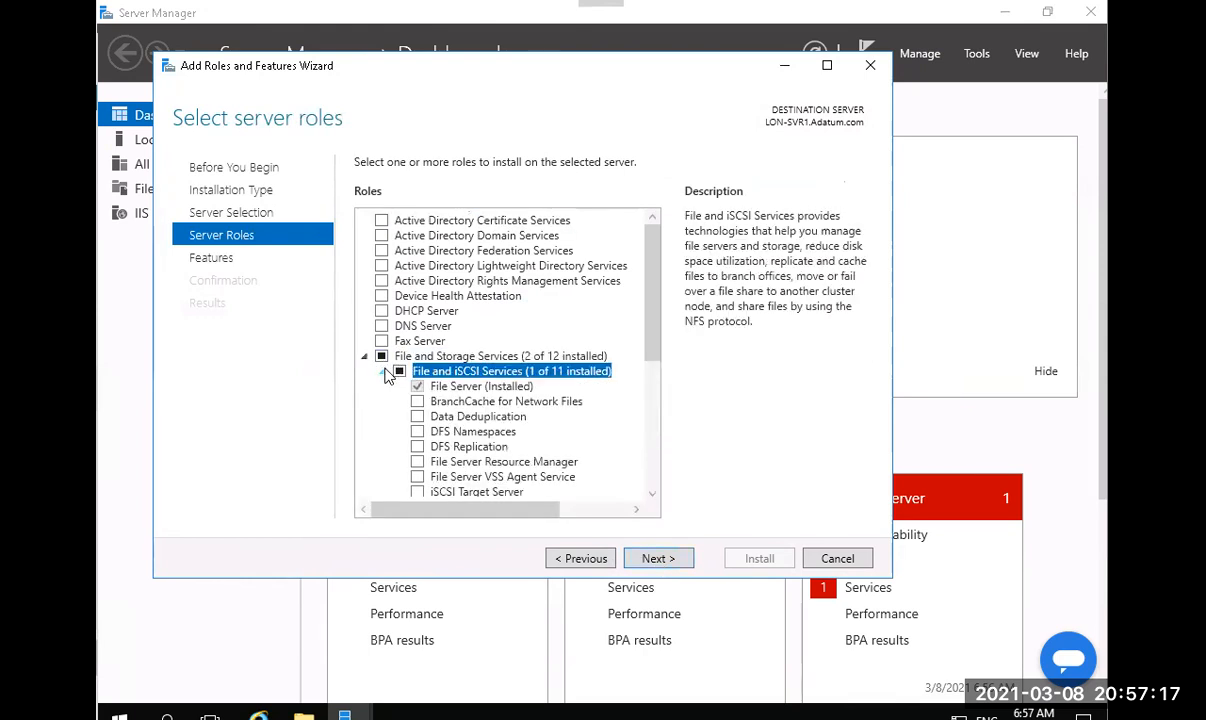
{"action": "left_click", "coordinate": [462, 432]}
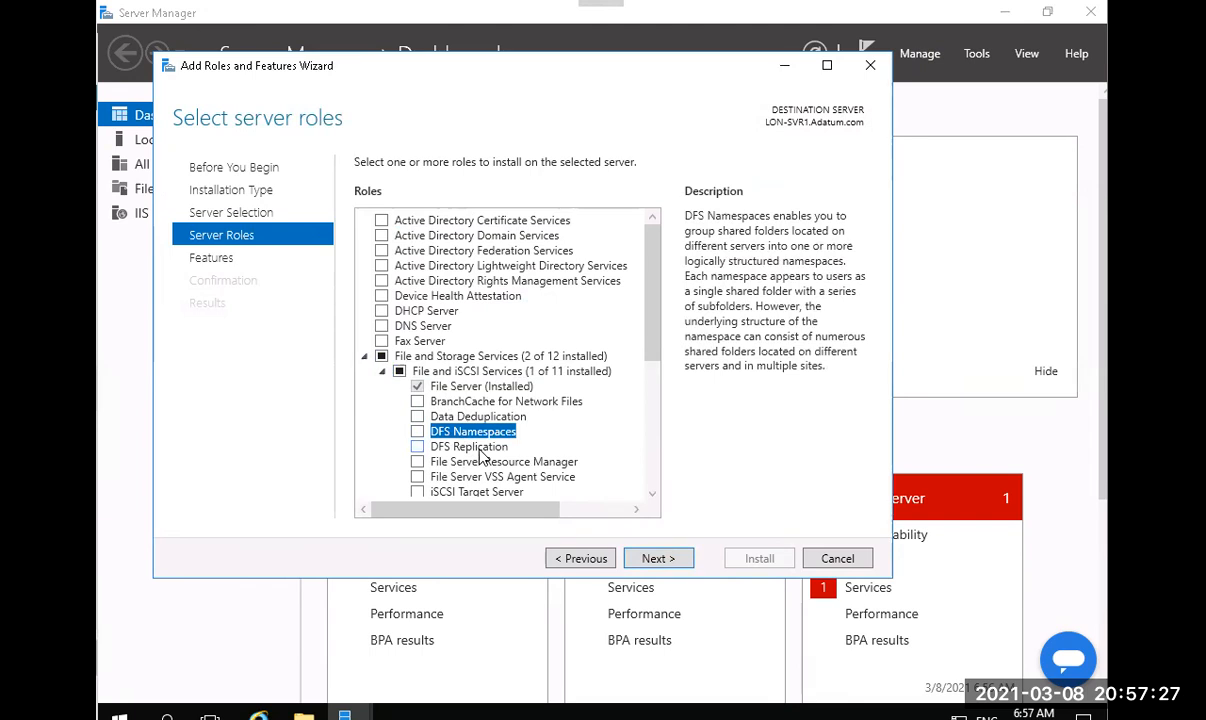
Tick DFS Namespaces and accept adding its required DFS Management Tools.
{"action": "left_click", "coordinate": [417, 433]}
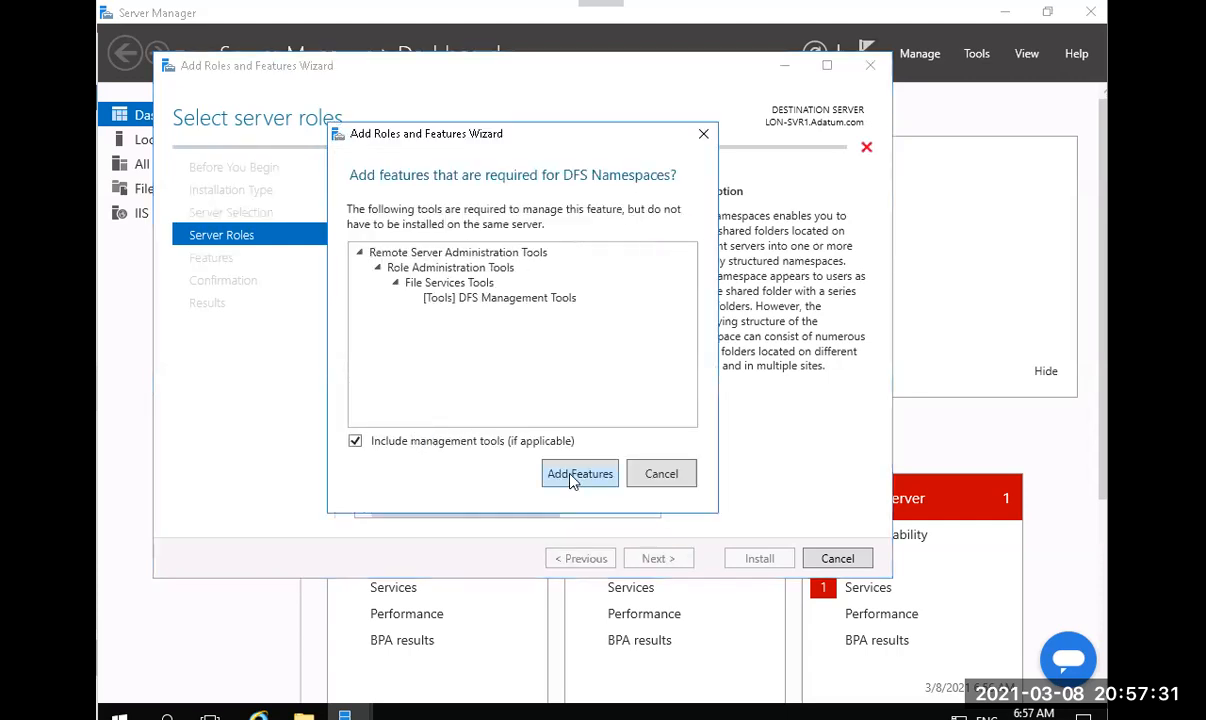
{"action": "left_click", "coordinate": [573, 476]}
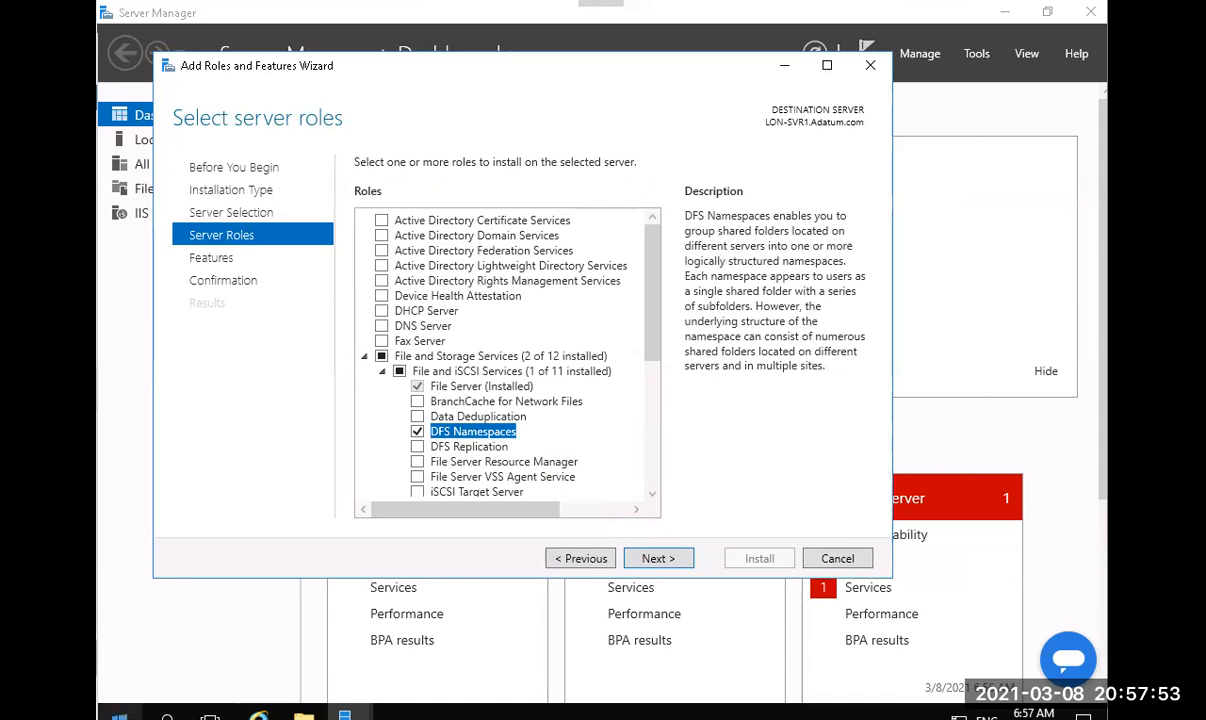
Open the Run dialog, enter \\192.168.88.111\test, then start deleting the IP address.
{"action": "right_click", "coordinate": [119, 713]}
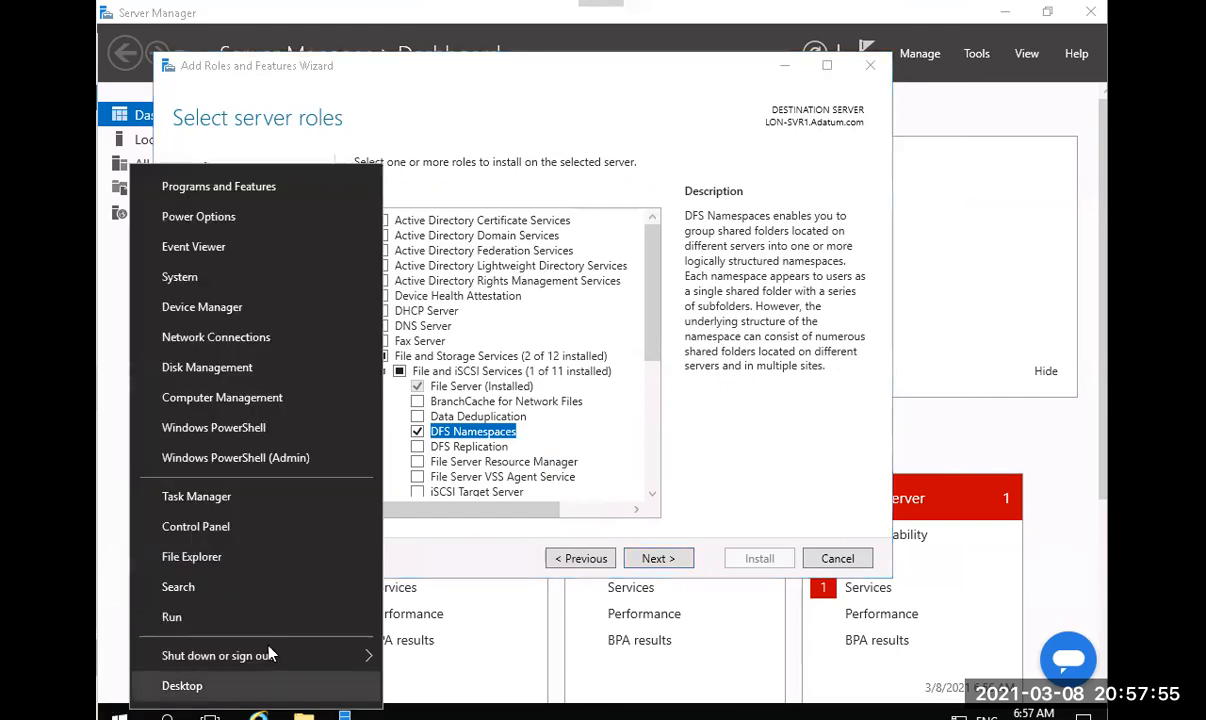
{"action": "left_click", "coordinate": [279, 627]}
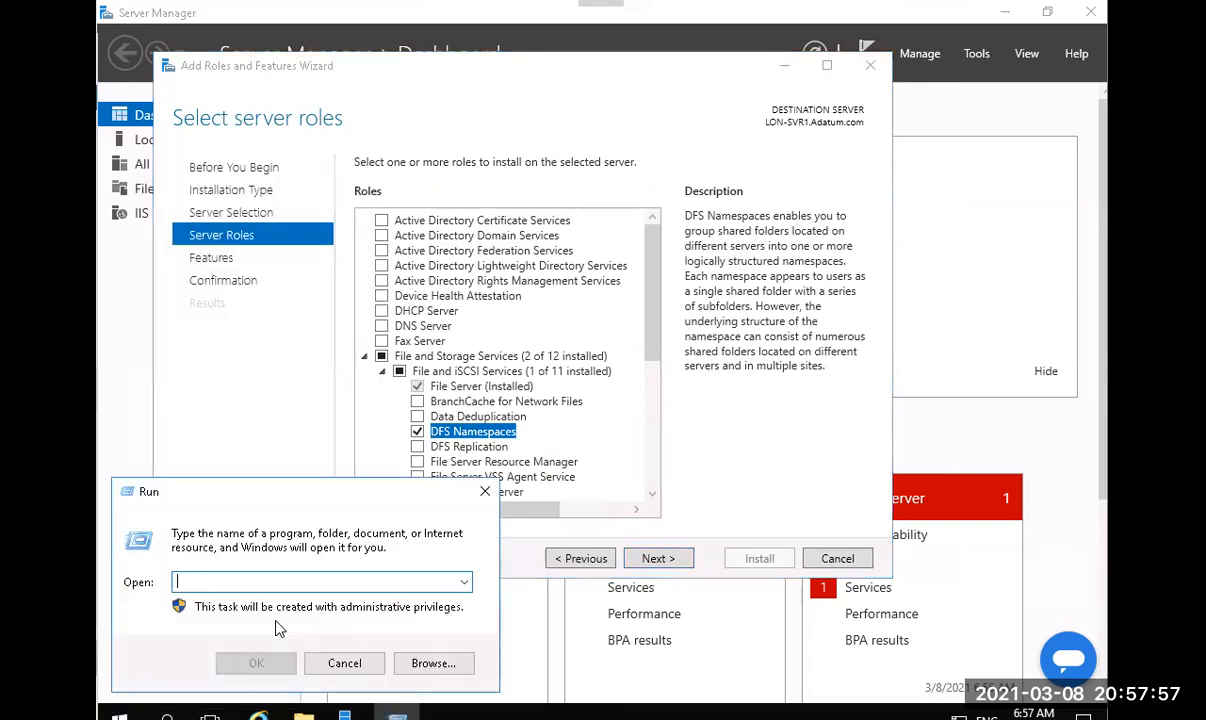
{"action": "type", "text": "\\\\"}
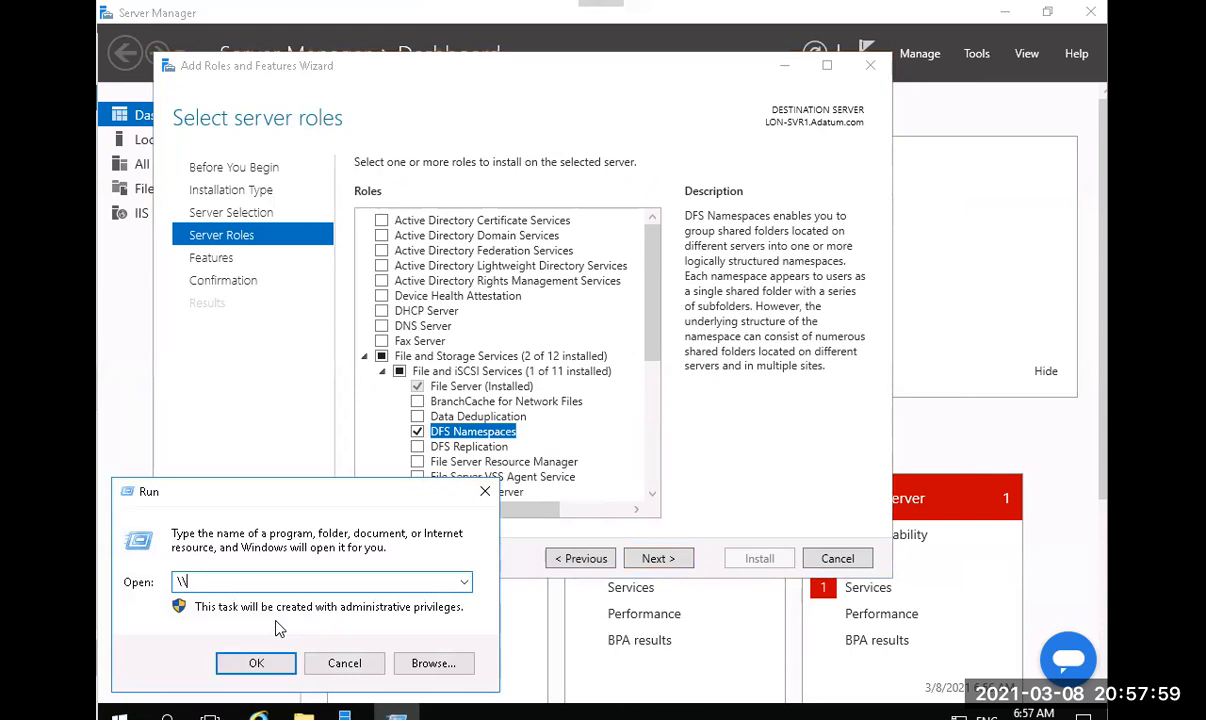
{"action": "type", "text": "192.168.88.11"}
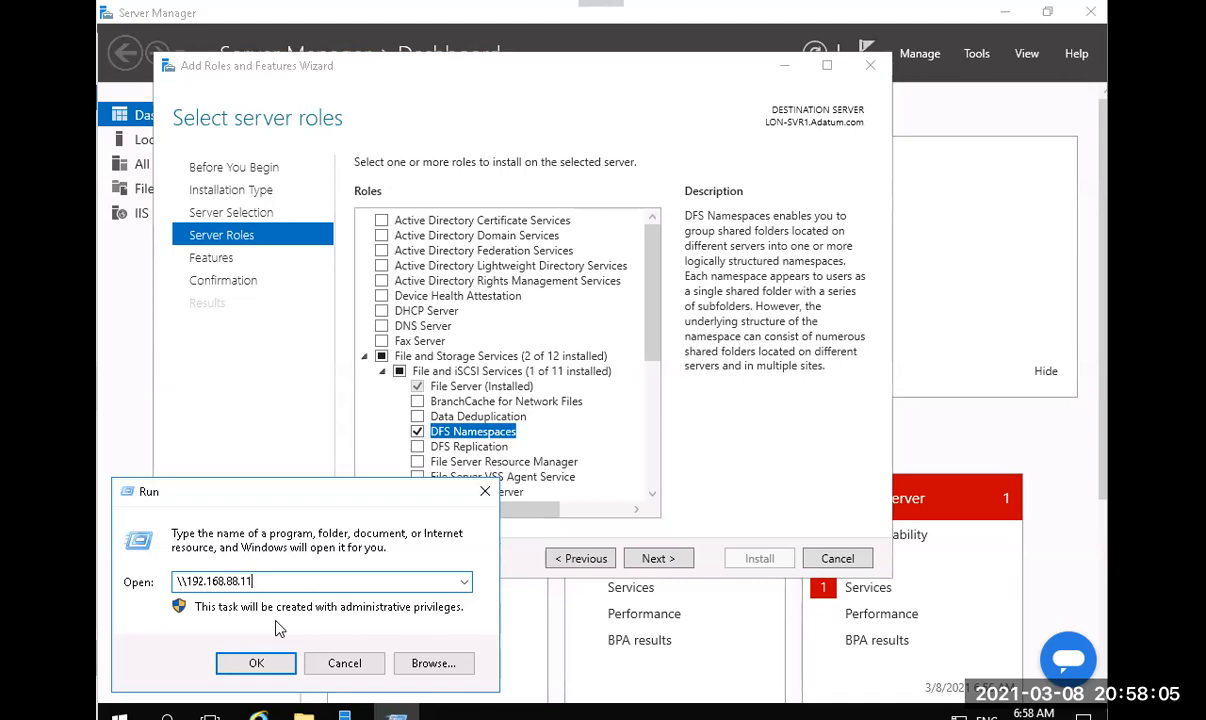
{"action": "type", "text": "1"}
{"action": "type", "text": "\\"}
{"action": "type", "text": "test"}
{"action": "key", "text": "Left"}
{"action": "key", "text": "Left"}
{"action": "key", "text": "Left"}
{"action": "key", "text": "Left"}
{"action": "key", "text": "BackSpace"}
{"action": "key", "text": "BackSpace"}
{"action": "key", "text": "BackSpace"}
{"action": "key", "text": "BackSpace"}
{"action": "key", "text": "BackSpace"}
{"action": "key", "text": "BackSpace"}
{"action": "key", "text": "BackSpace"}
{"action": "key", "text": "BackSpace"}
{"action": "key", "text": "BackSpace"}
{"action": "key", "text": "BackSpace"}
{"action": "key", "text": "BackSpace"}
{"action": "key", "text": "BackSpace"}
{"action": "key", "text": "BackSpace"}
Change the Run path to \\adatum.com\Allshares, select Allshares, then close Run unopened.
{"action": "type", "text": "\\ad"}
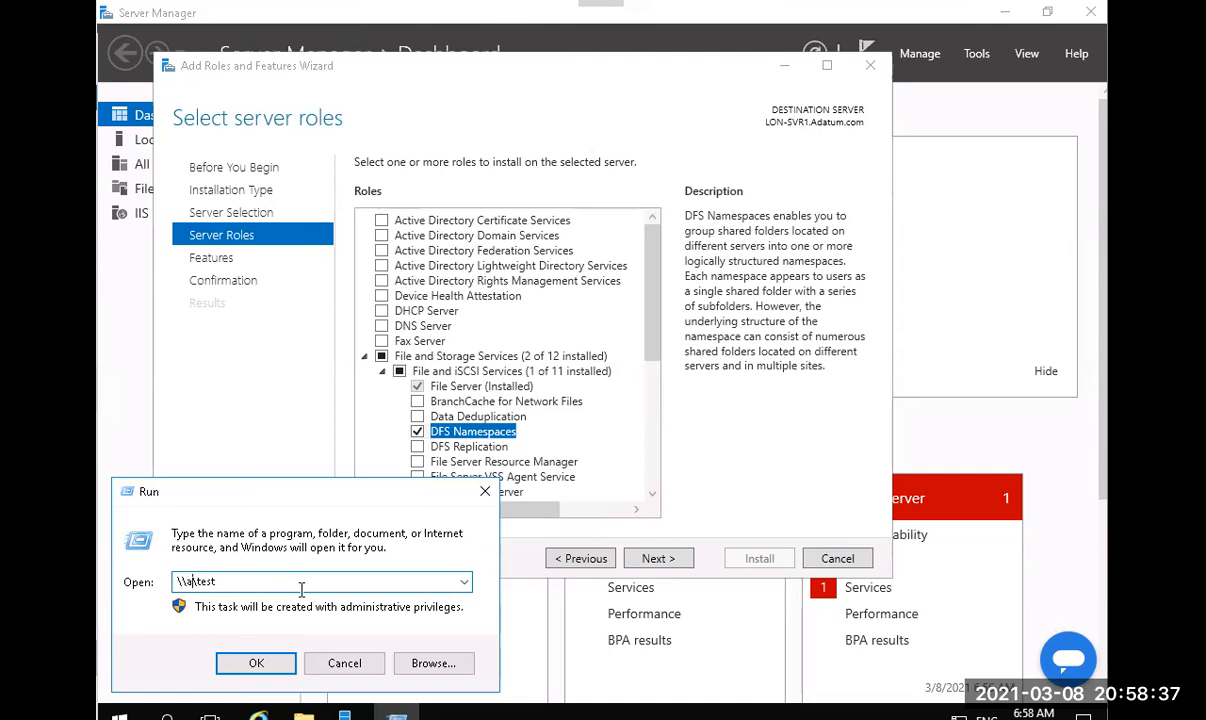
{"action": "type", "text": "atum.com"}
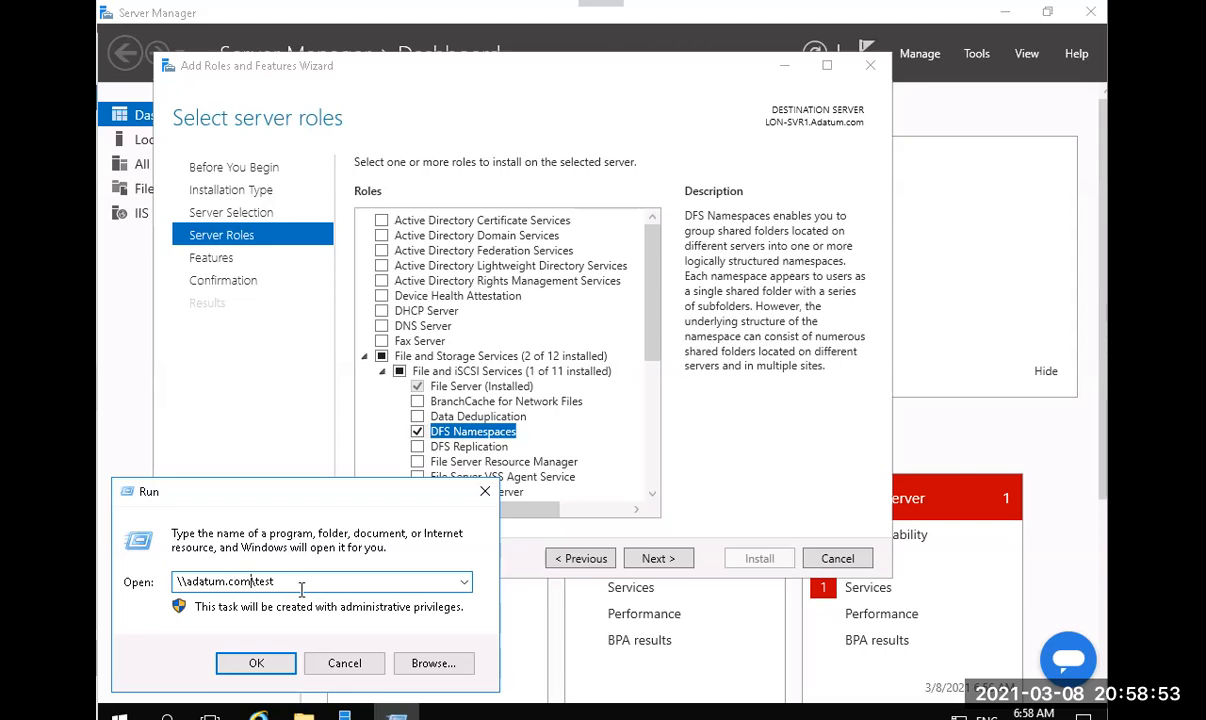
{"action": "key", "text": "BackSpace"}
{"action": "key", "text": "BackSpace"}
{"action": "key", "text": "BackSpace"}
{"action": "key", "text": "BackSpace"}
{"action": "type", "text": "Allshares"}
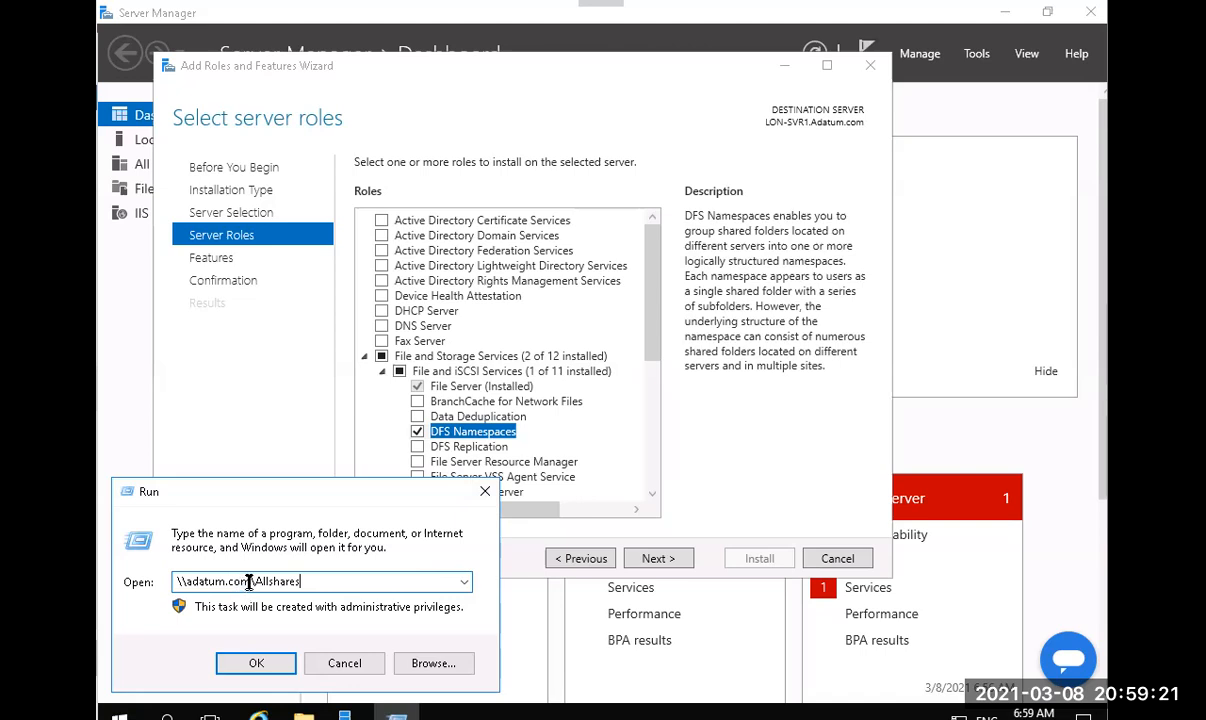
{"action": "left_click_drag", "start_coordinate": [255, 582], "coordinate": [329, 577]}
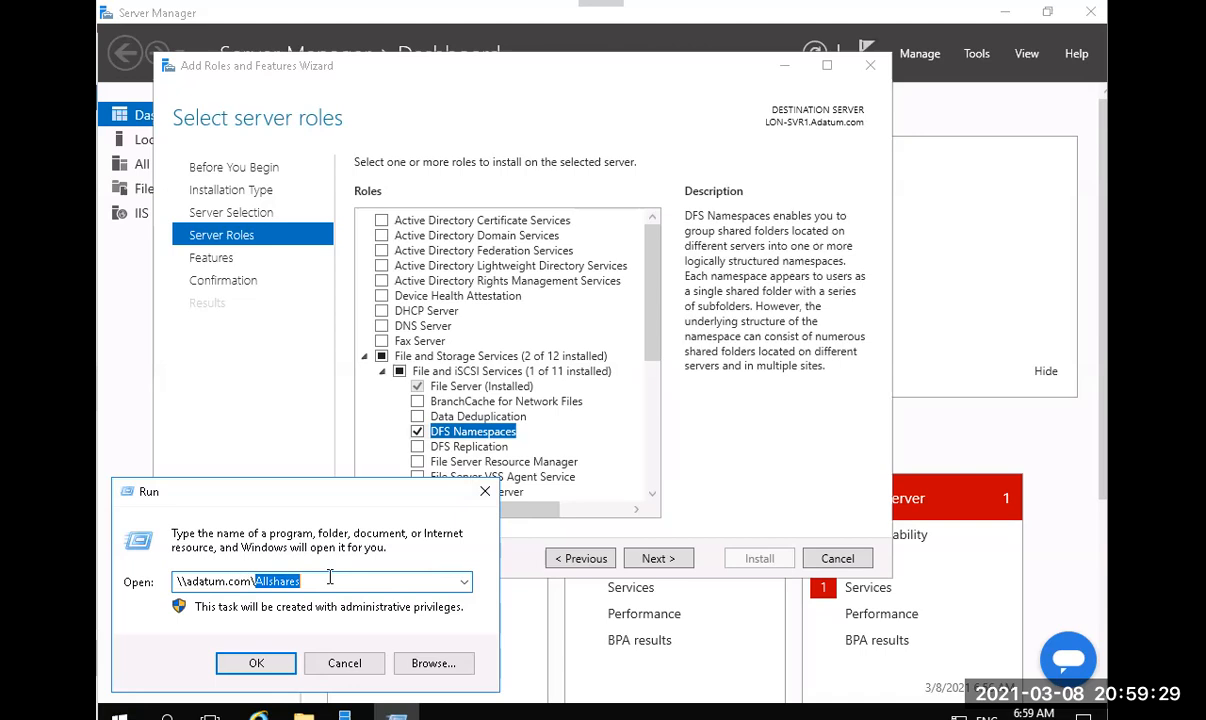
{"action": "left_click", "coordinate": [486, 492]}
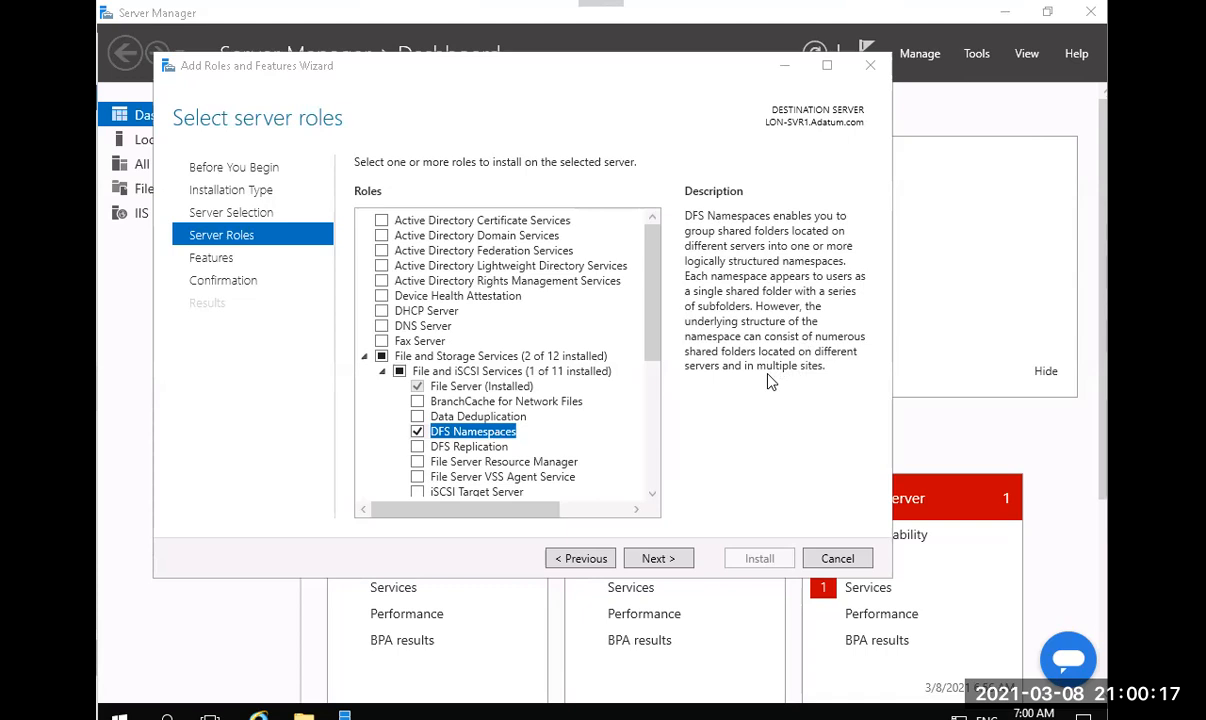
Also tick DFS Replication and advance to the Confirm installation selections page.
{"action": "left_click", "coordinate": [659, 570]}
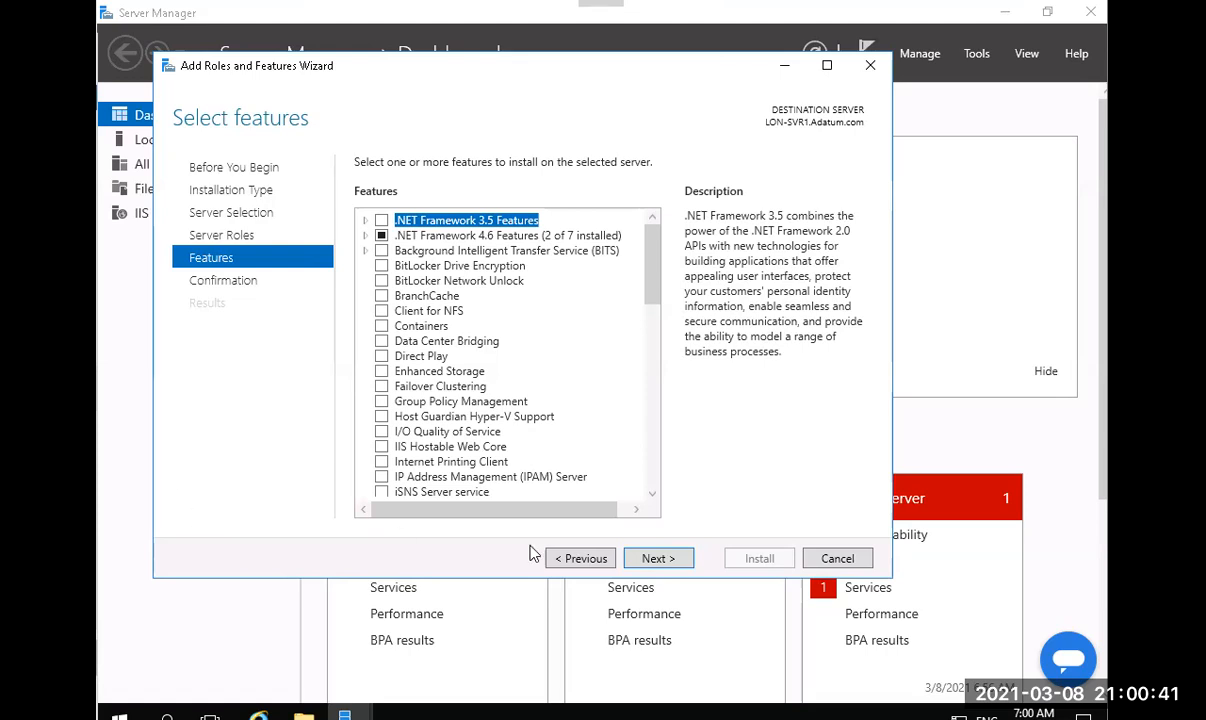
{"action": "left_click", "coordinate": [580, 558]}
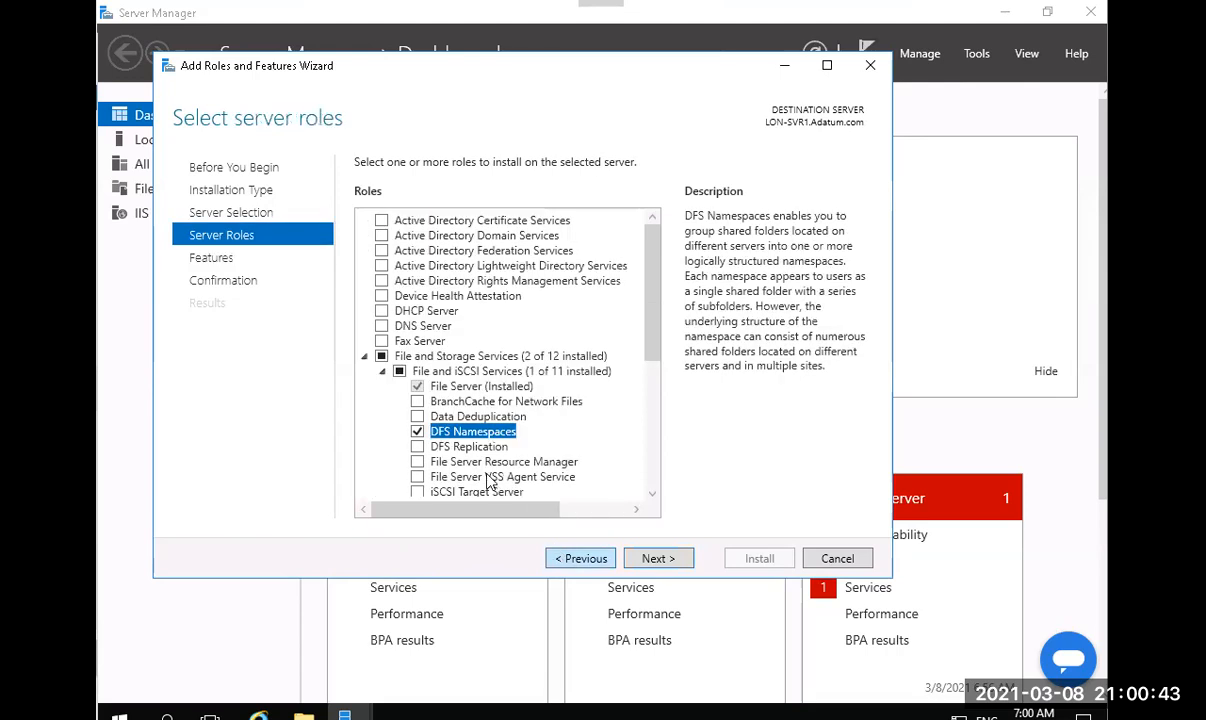
{"action": "left_click", "coordinate": [418, 447]}
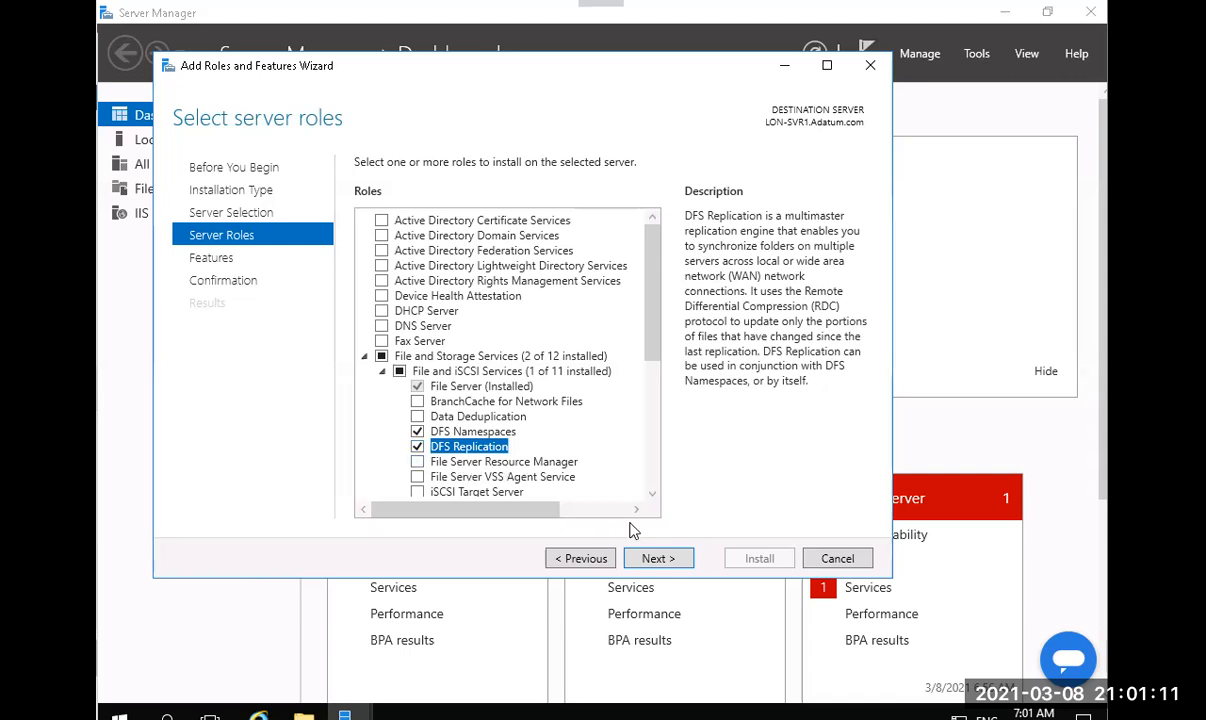
{"action": "left_click", "coordinate": [668, 560]}
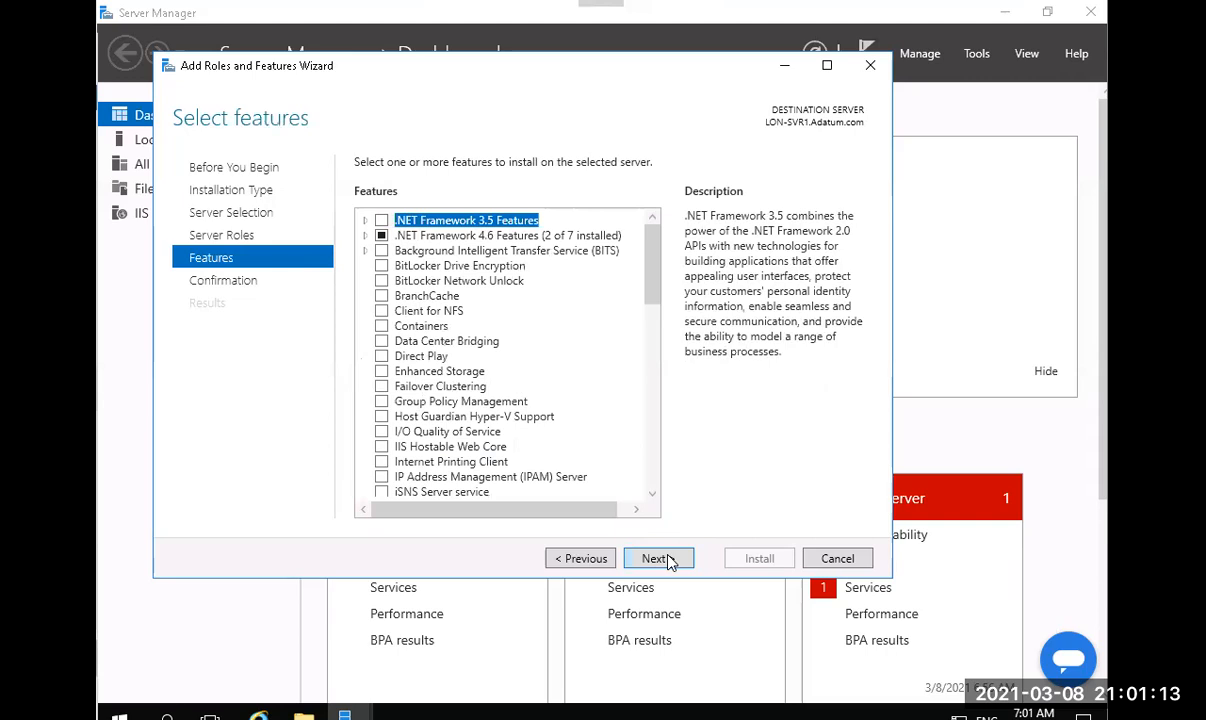
{"action": "left_click", "coordinate": [668, 560]}
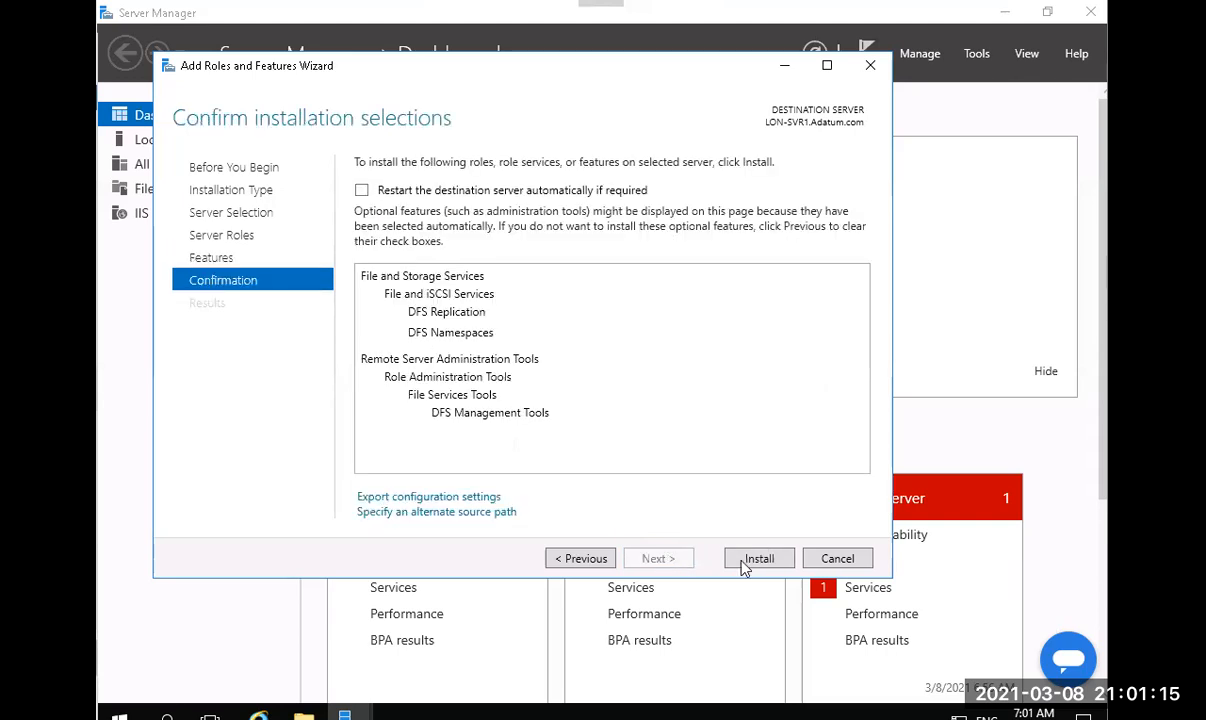
Install DFS Namespaces, DFS Replication and DFS Management Tools, then close the finished wizard.
{"action": "left_click", "coordinate": [772, 561]}
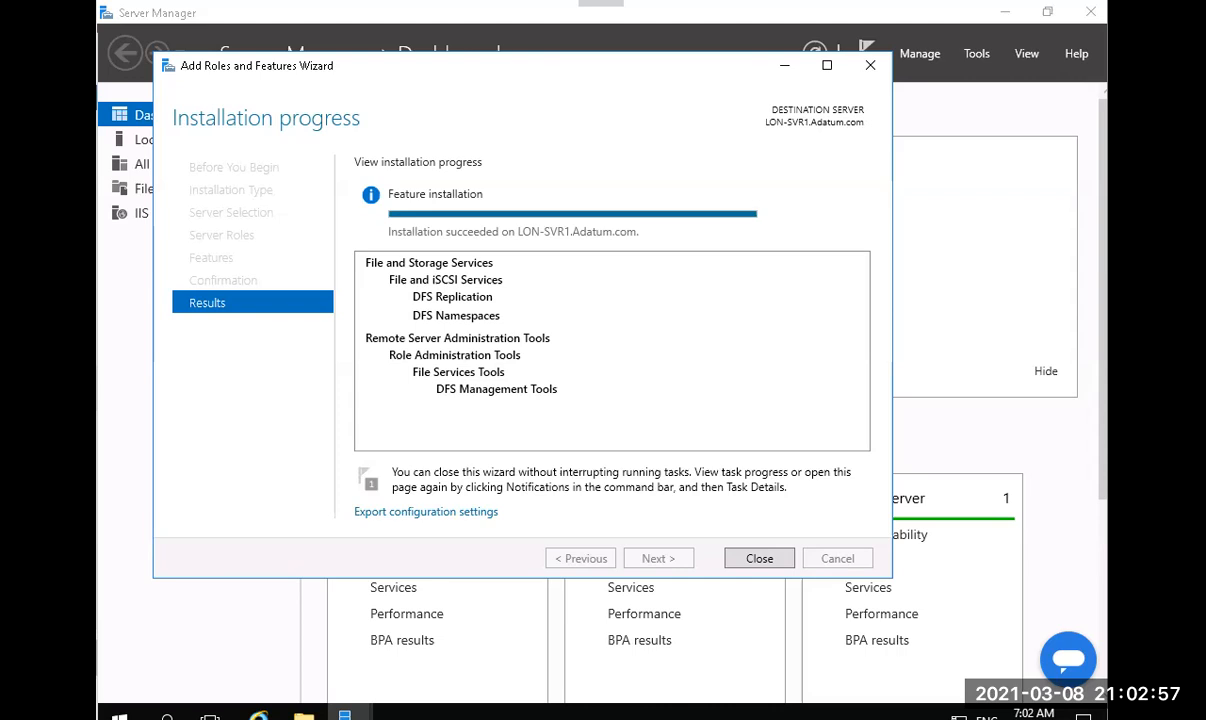
{"action": "left_click", "coordinate": [752, 566]}
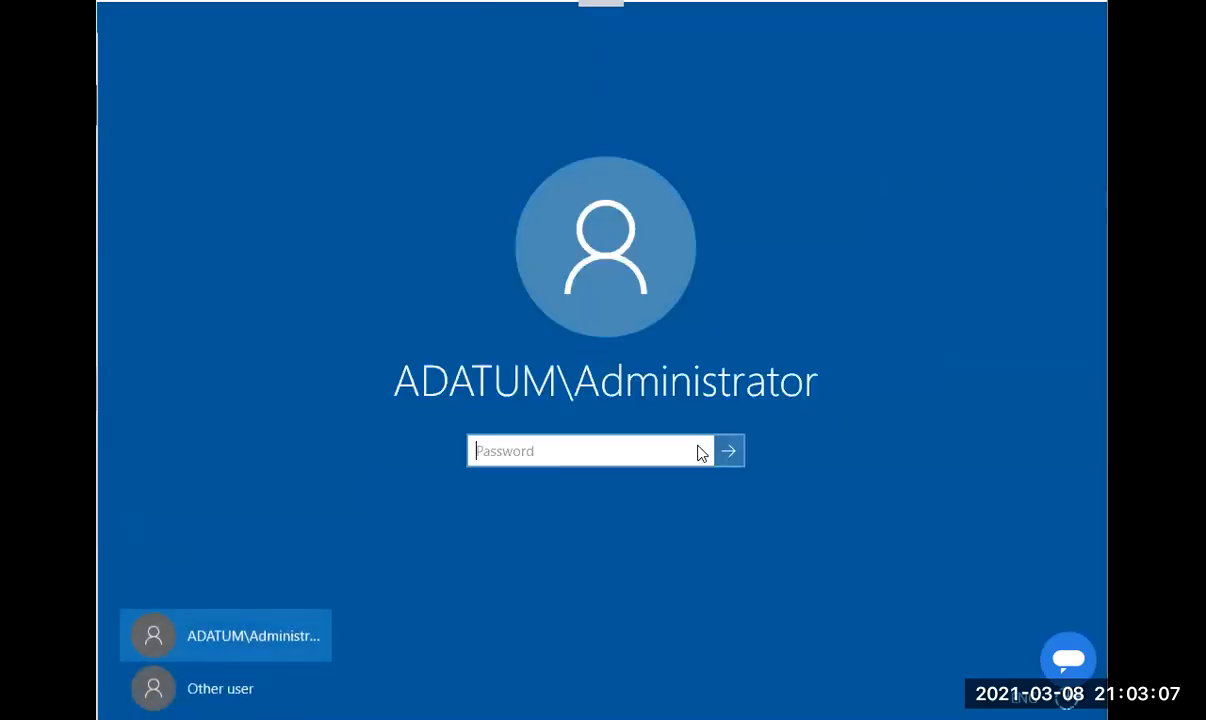
Enter the domain administrator password on TOR-SVR1, accept network discovery, and open Server Manager.
{"action": "type", "text": "Pa55w.rd"}
{"action": "key", "text": "Return"}
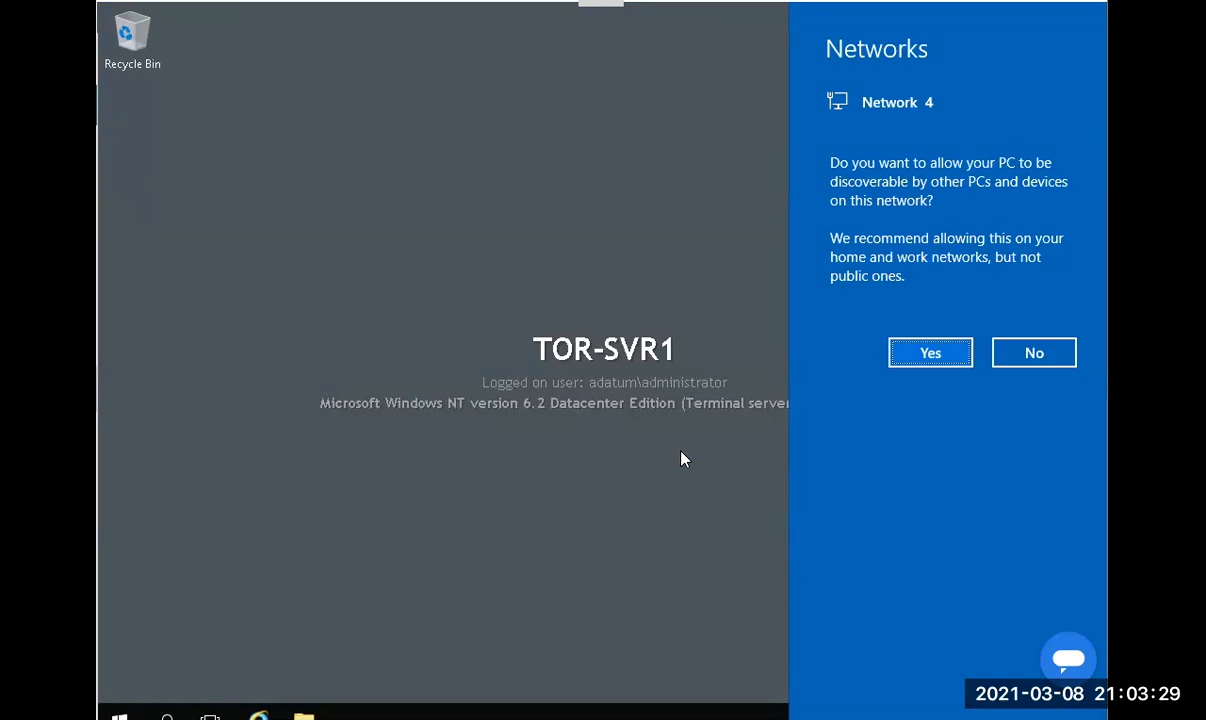
{"action": "left_click", "coordinate": [930, 353]}
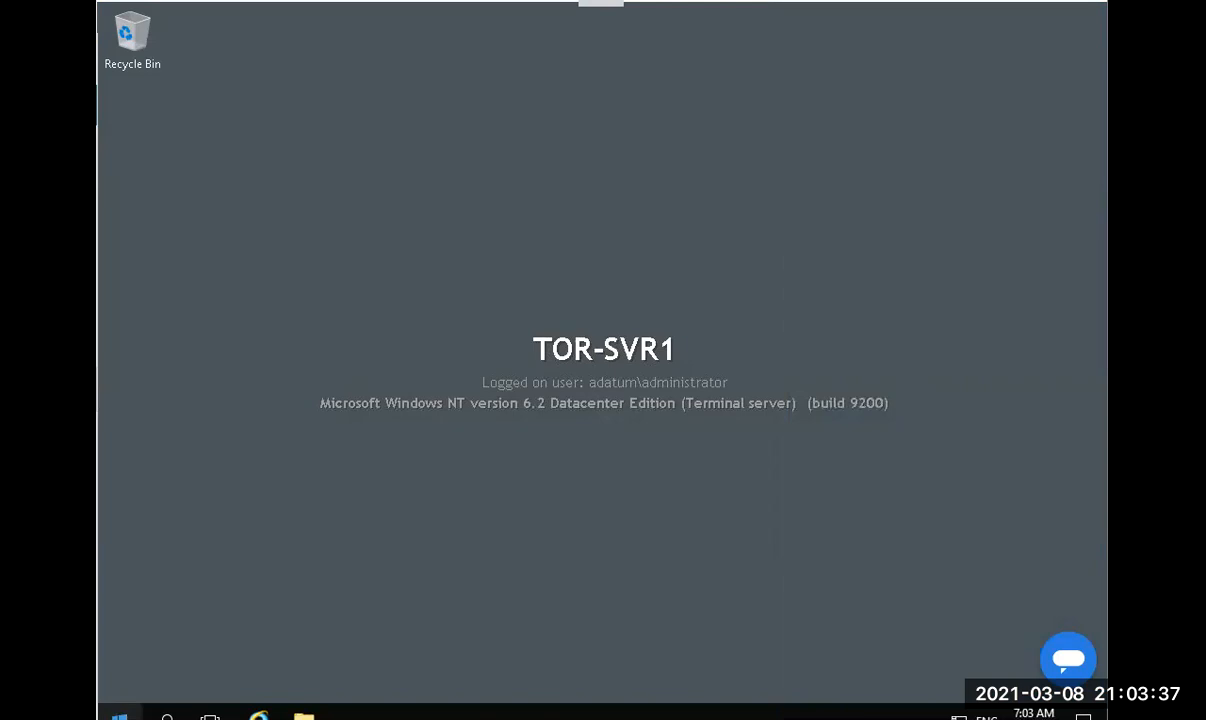
{"action": "left_click", "coordinate": [120, 717]}
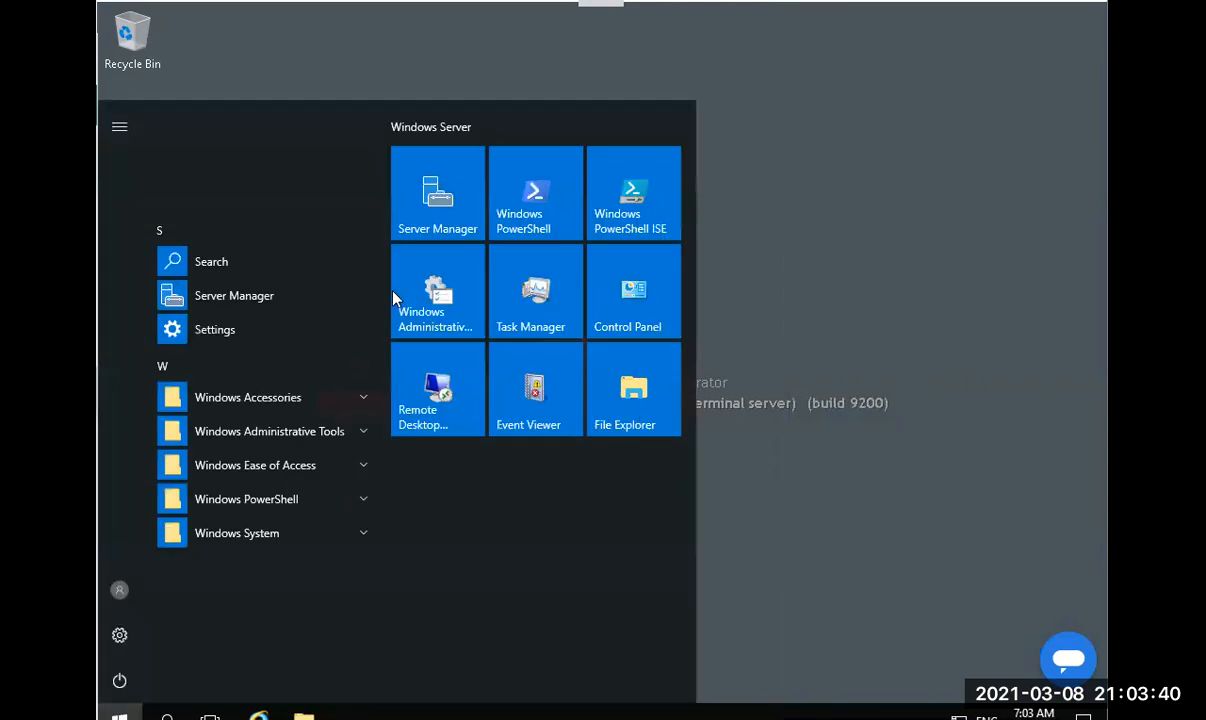
{"action": "left_click", "coordinate": [437, 236]}
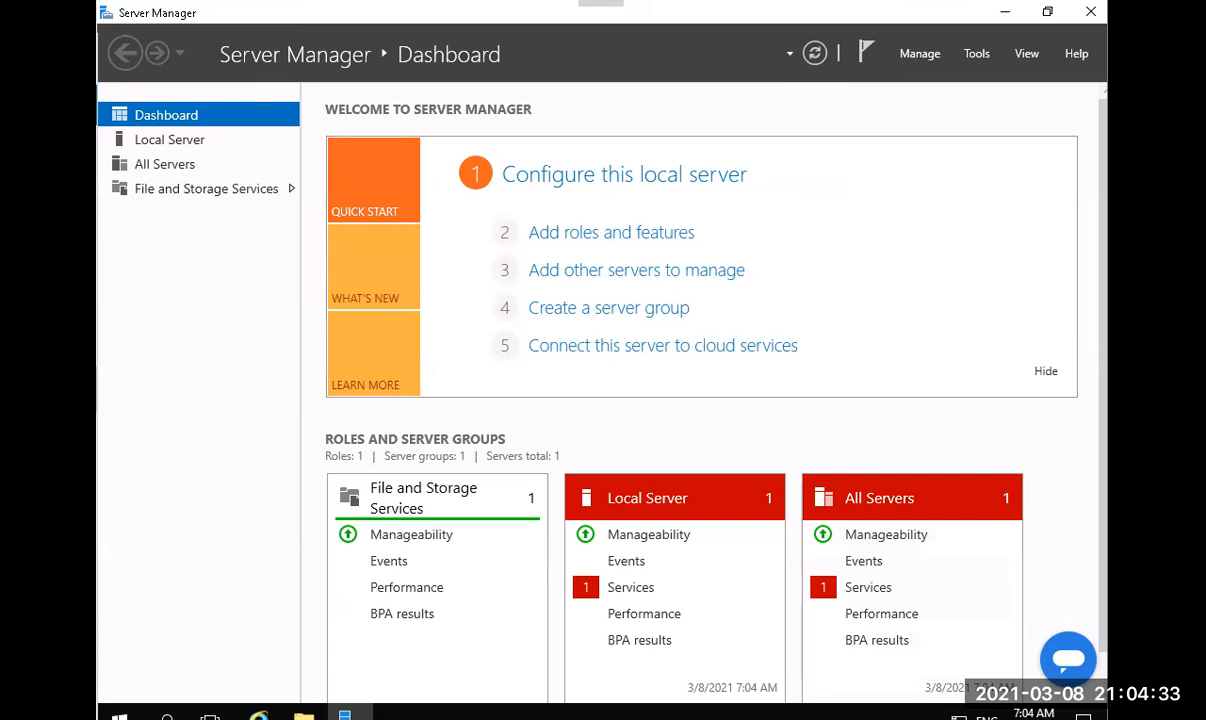
Start the Add Roles and Features Wizard and advance to Server Roles with TOR-SVR1 as destination.
{"action": "left_click", "coordinate": [917, 57]}
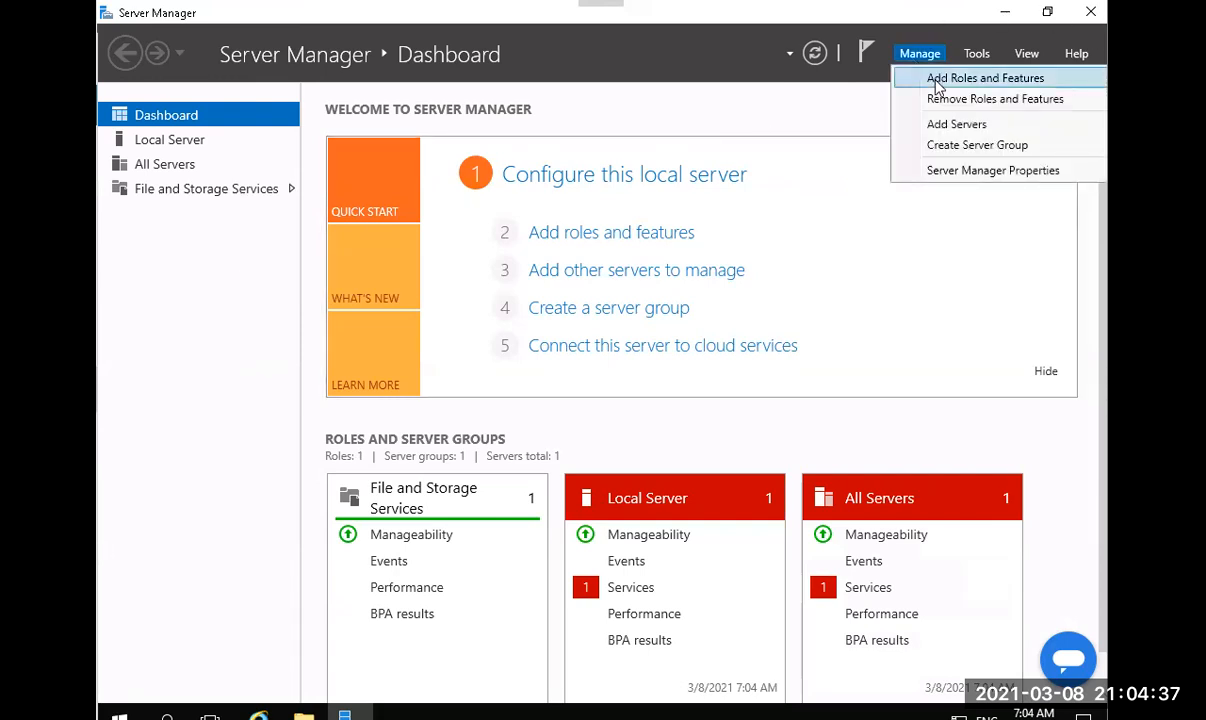
{"action": "left_click", "coordinate": [936, 80]}
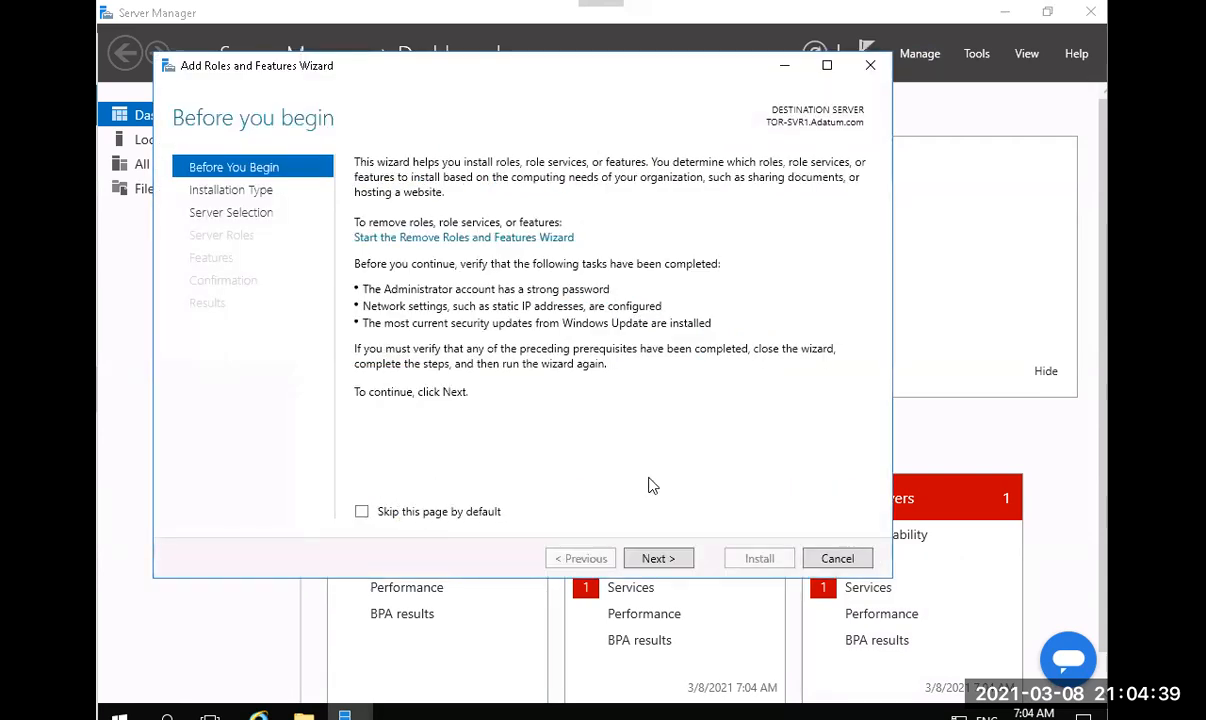
{"action": "left_click", "coordinate": [655, 556]}
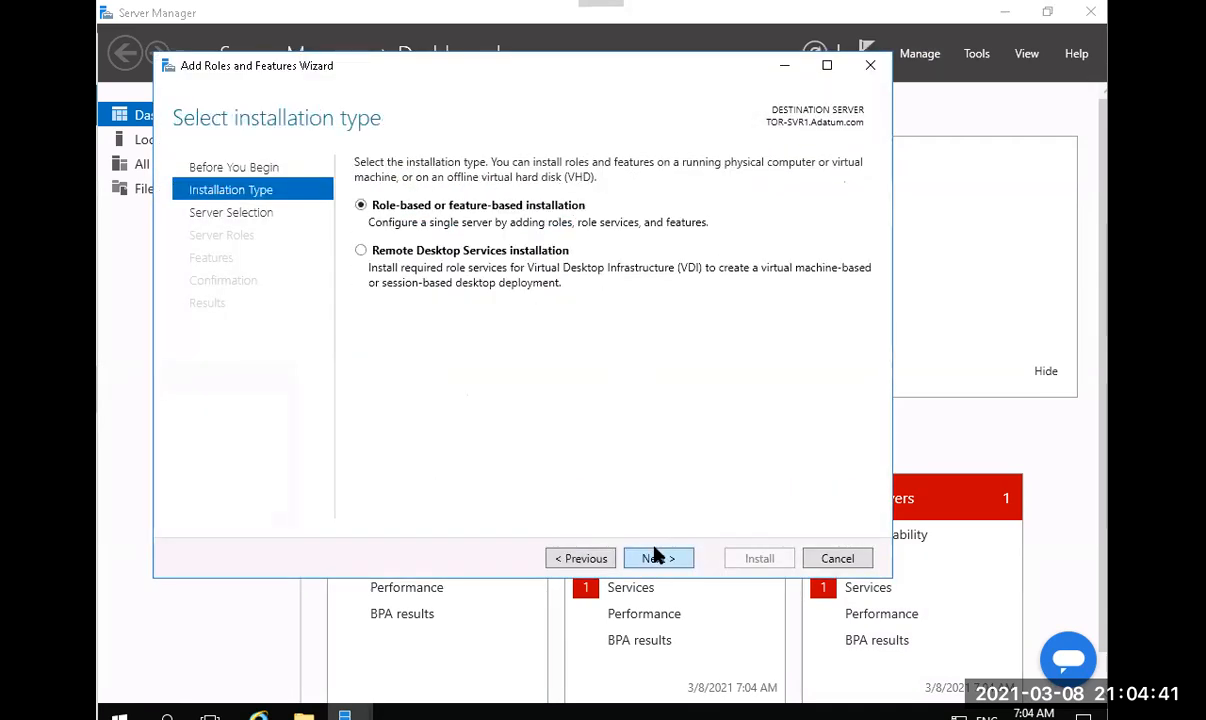
{"action": "left_click", "coordinate": [655, 556]}
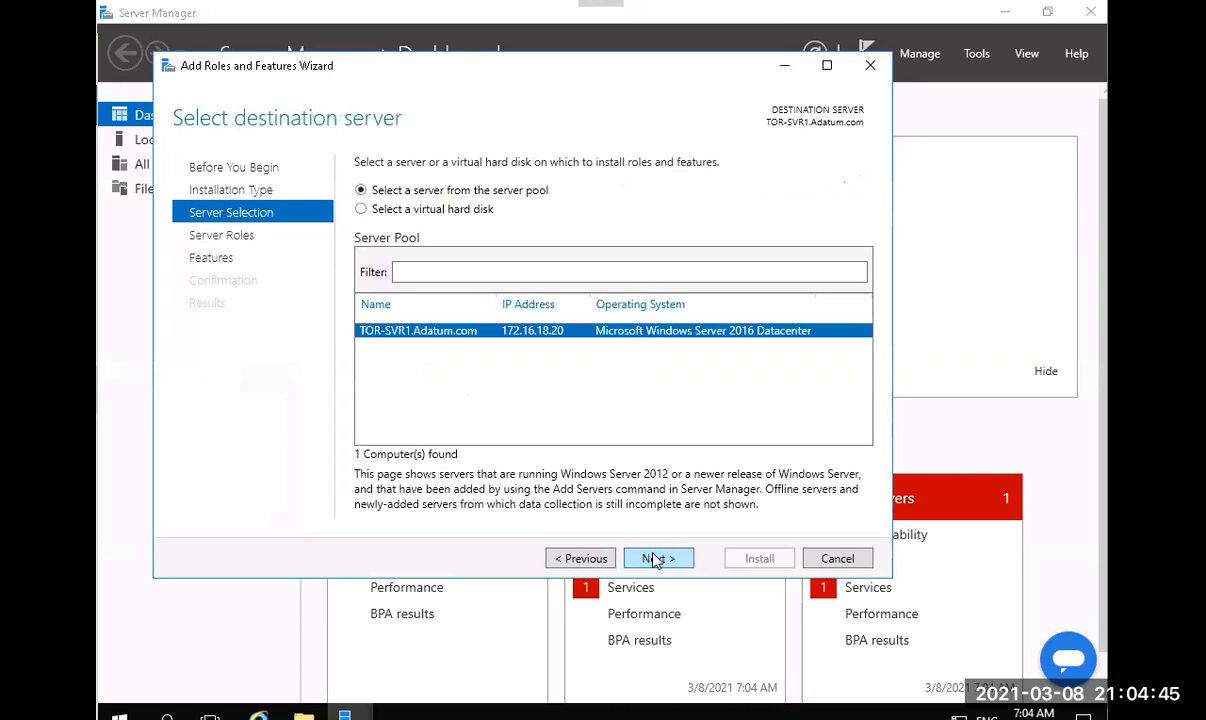
{"action": "left_click", "coordinate": [656, 560]}
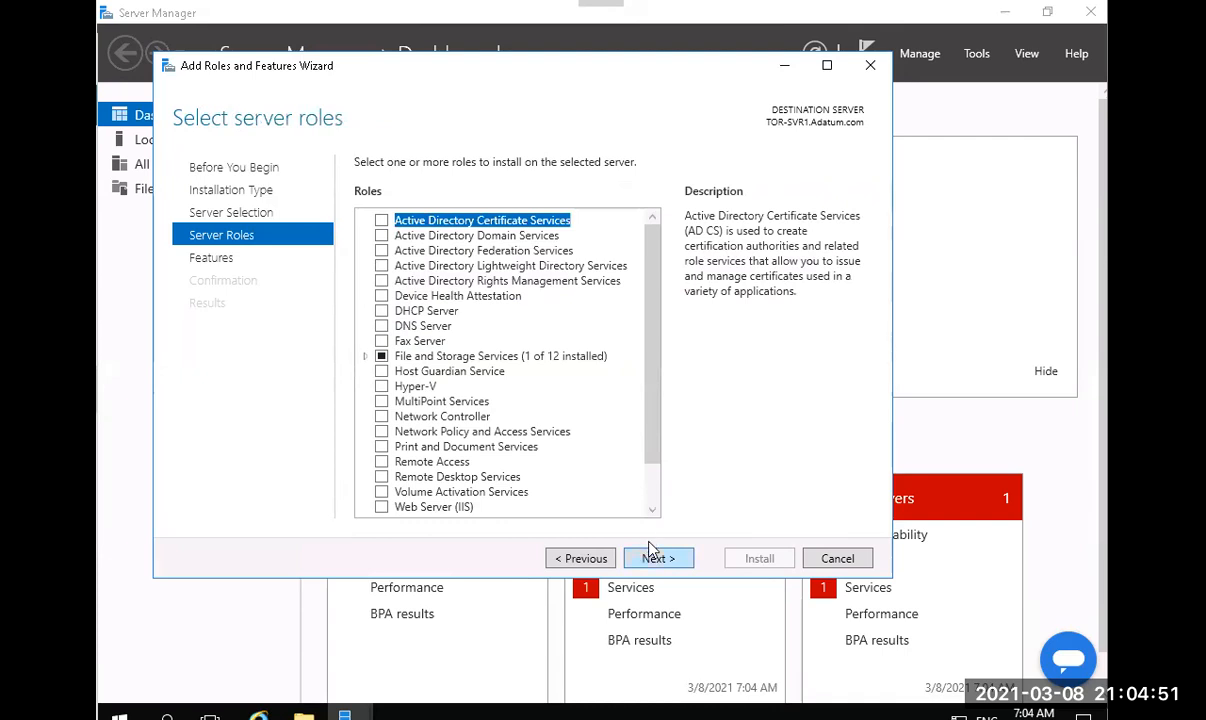
Tick DFS Namespaces with its required features plus DFS Replication, then continue to Features.
{"action": "left_click", "coordinate": [366, 358]}
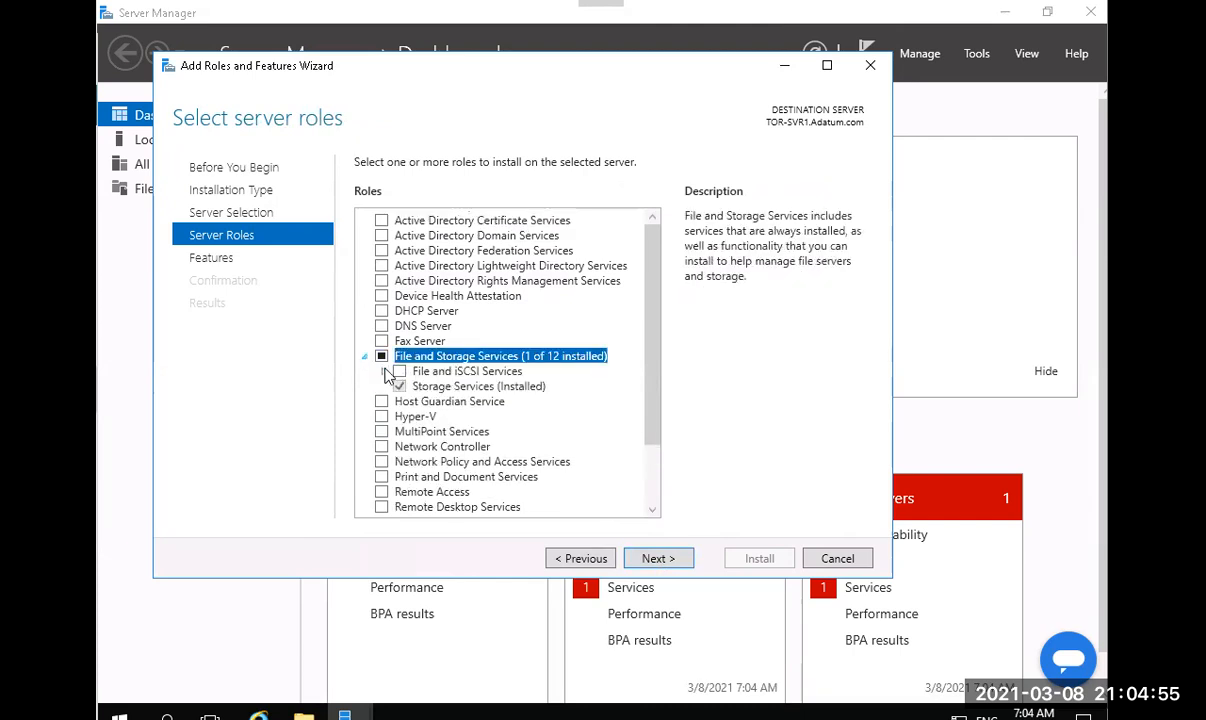
{"action": "left_click", "coordinate": [384, 372]}
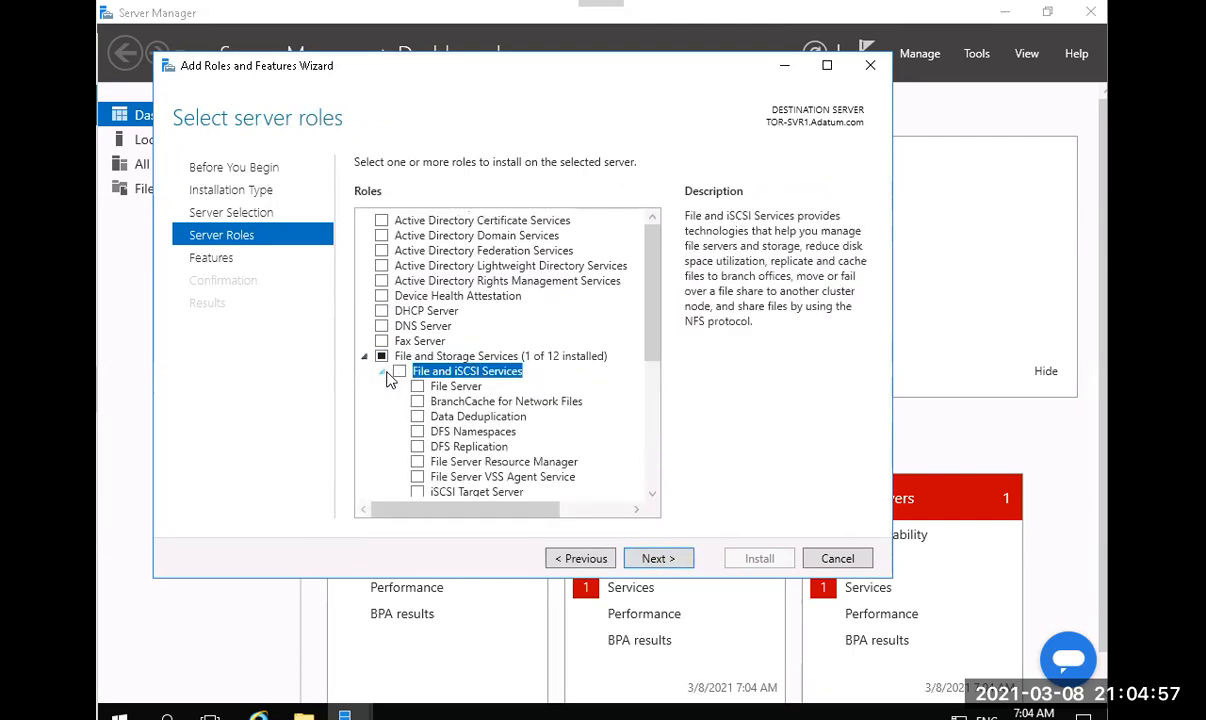
{"action": "left_click", "coordinate": [417, 432]}
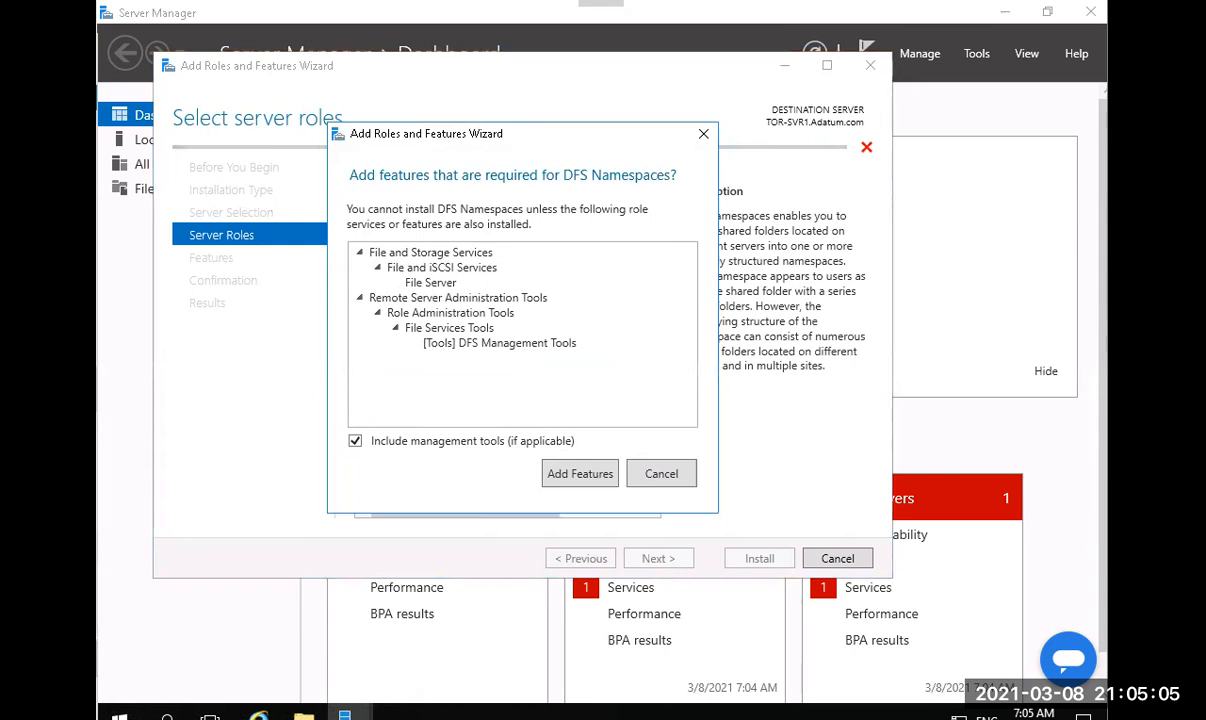
{"action": "left_click", "coordinate": [653, 477]}
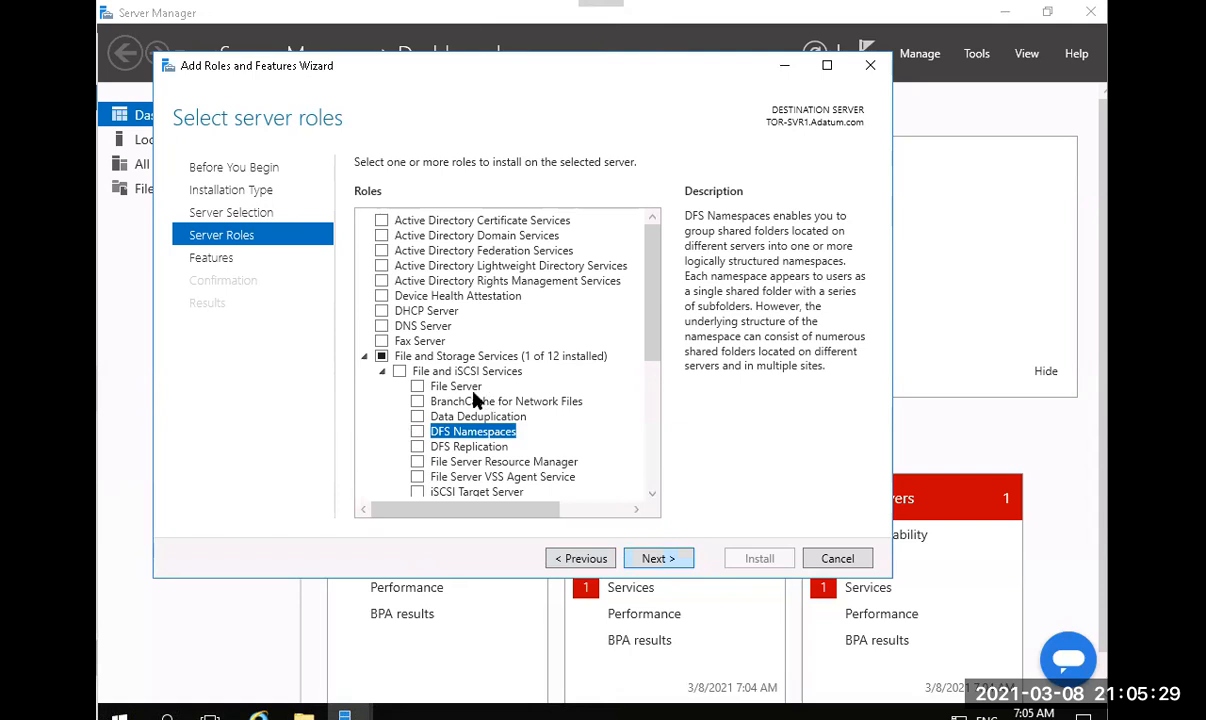
{"action": "left_click", "coordinate": [417, 431]}
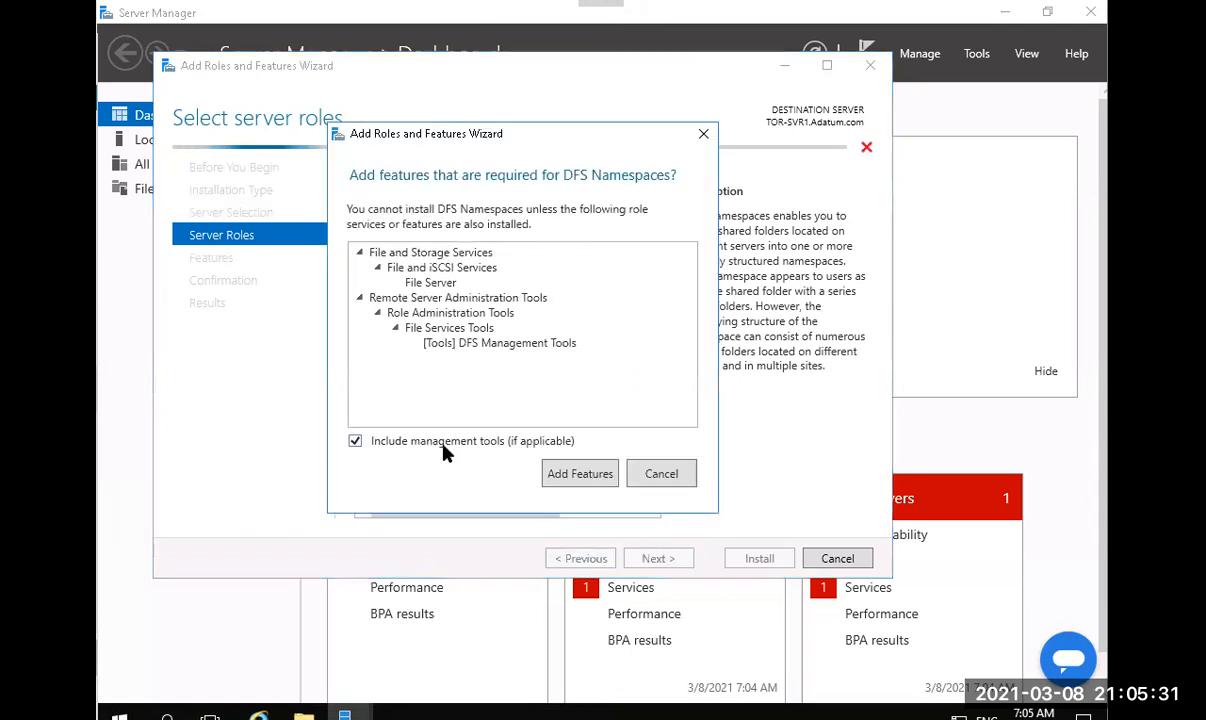
{"action": "left_click", "coordinate": [580, 474]}
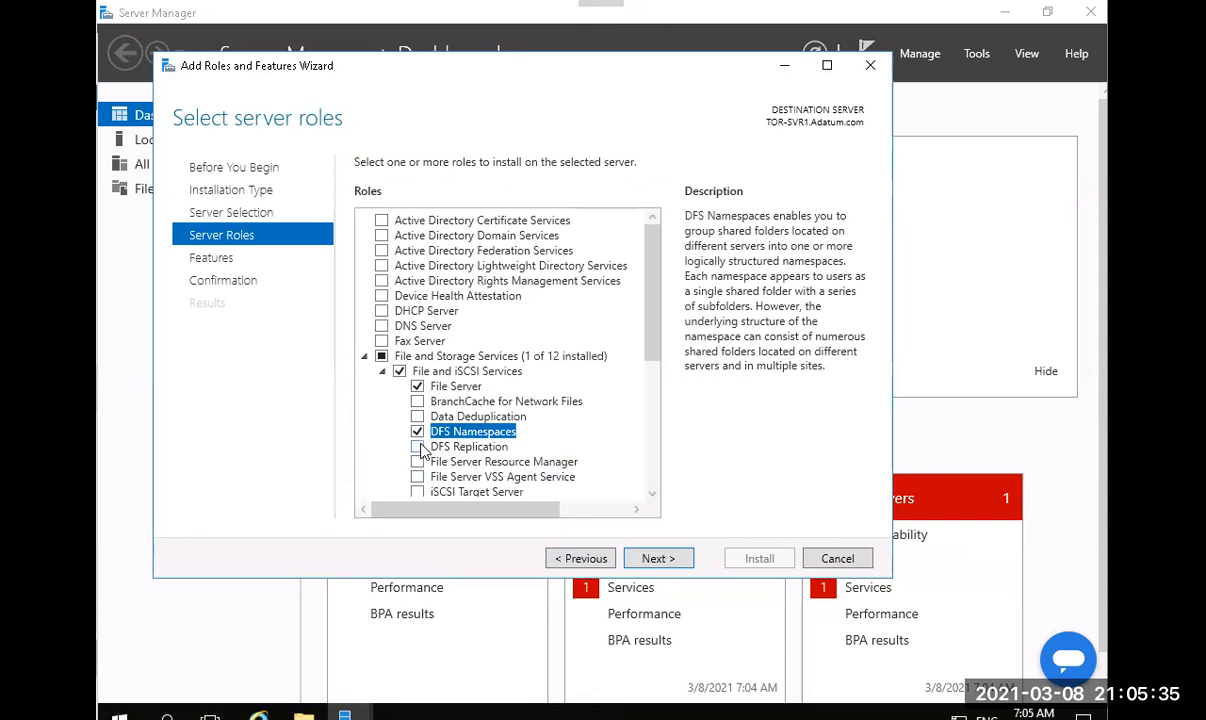
{"action": "left_click", "coordinate": [417, 446]}
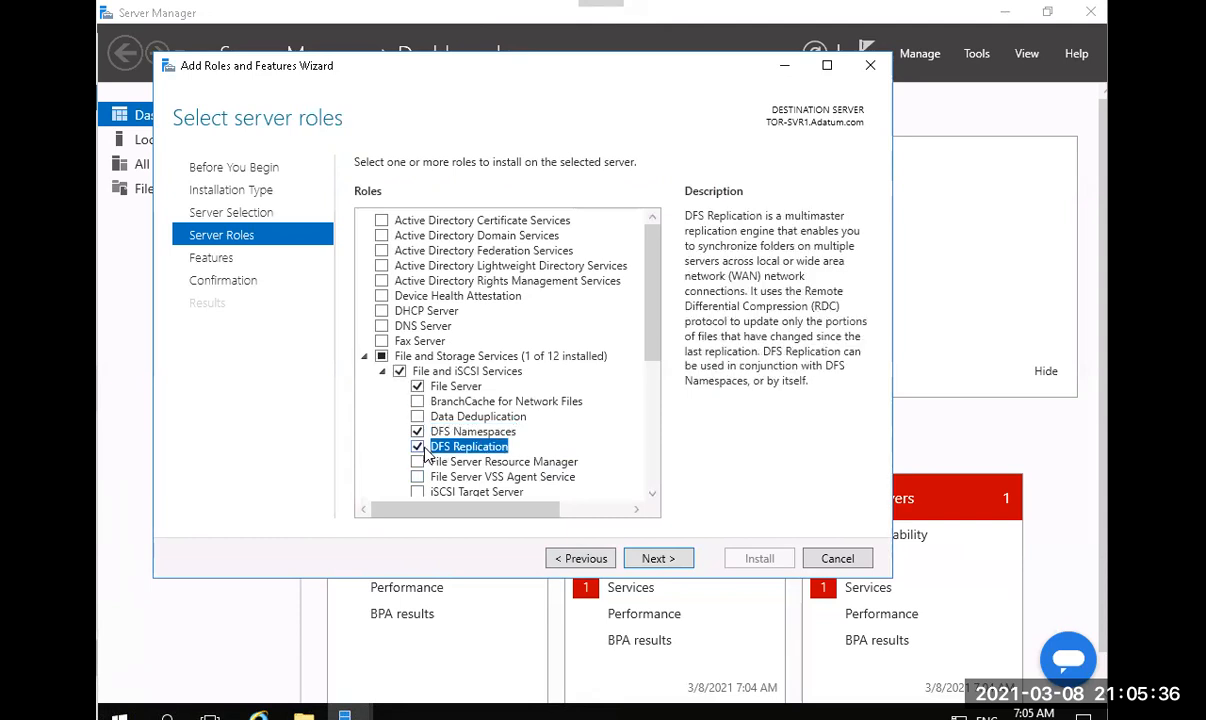
{"action": "left_click", "coordinate": [652, 562]}
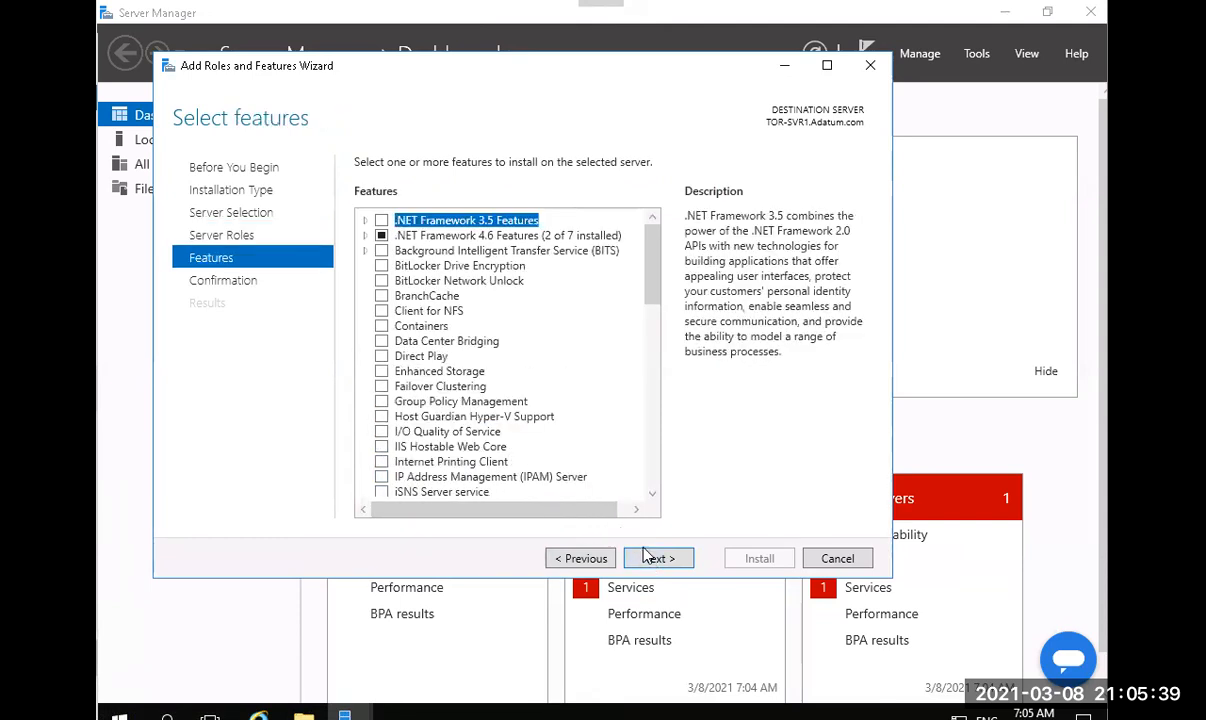
Install the DFS Namespaces, DFS Replication, File Server and DFS Management Tools features, then close the wizard once it succeeds.
{"action": "left_click", "coordinate": [653, 561]}
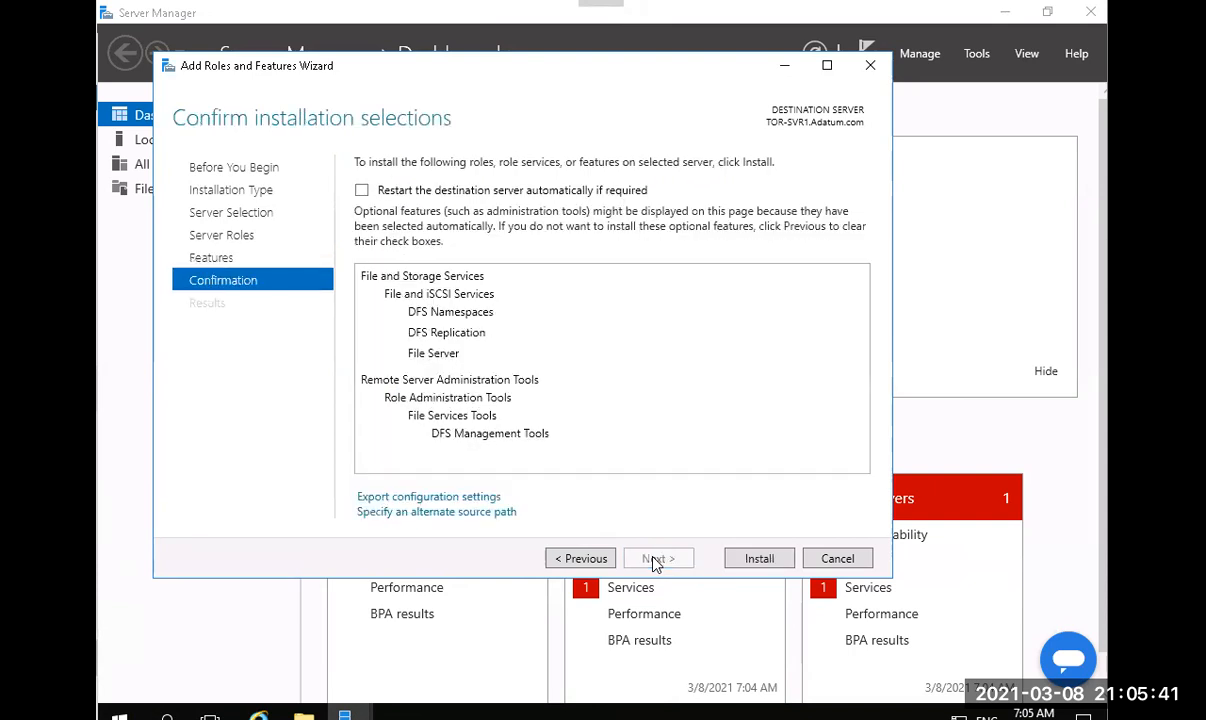
{"action": "left_click", "coordinate": [745, 560]}
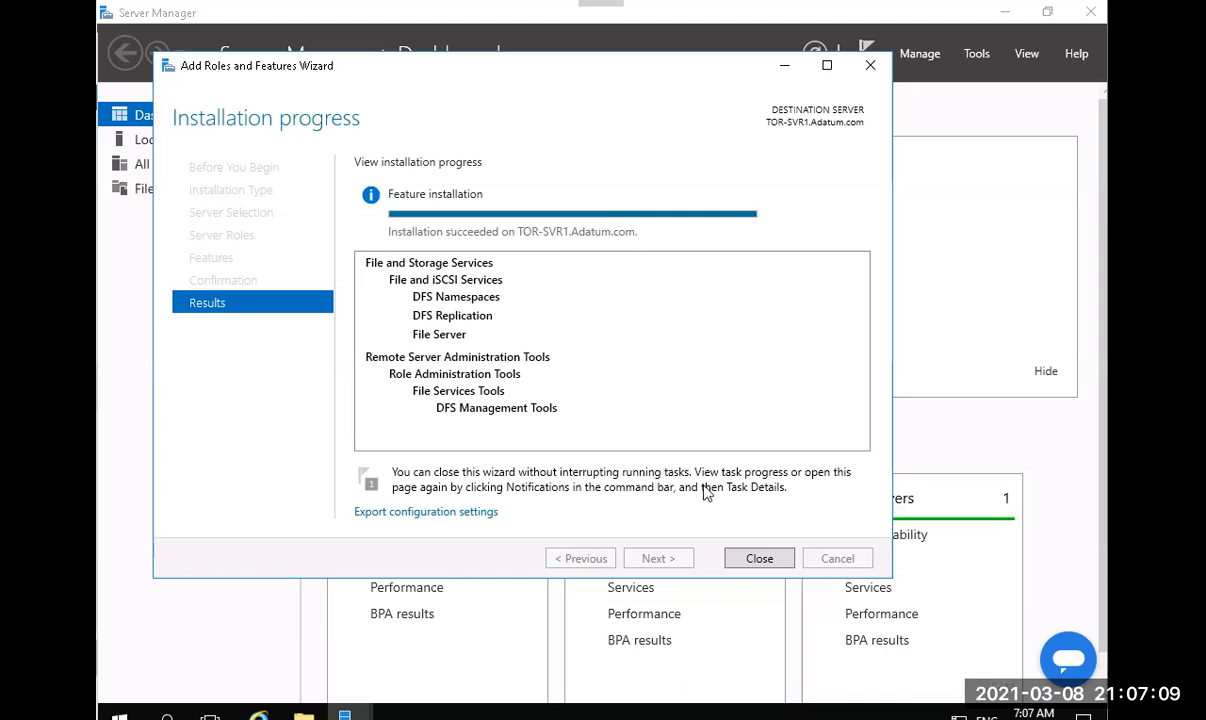
{"action": "left_click", "coordinate": [759, 559]}
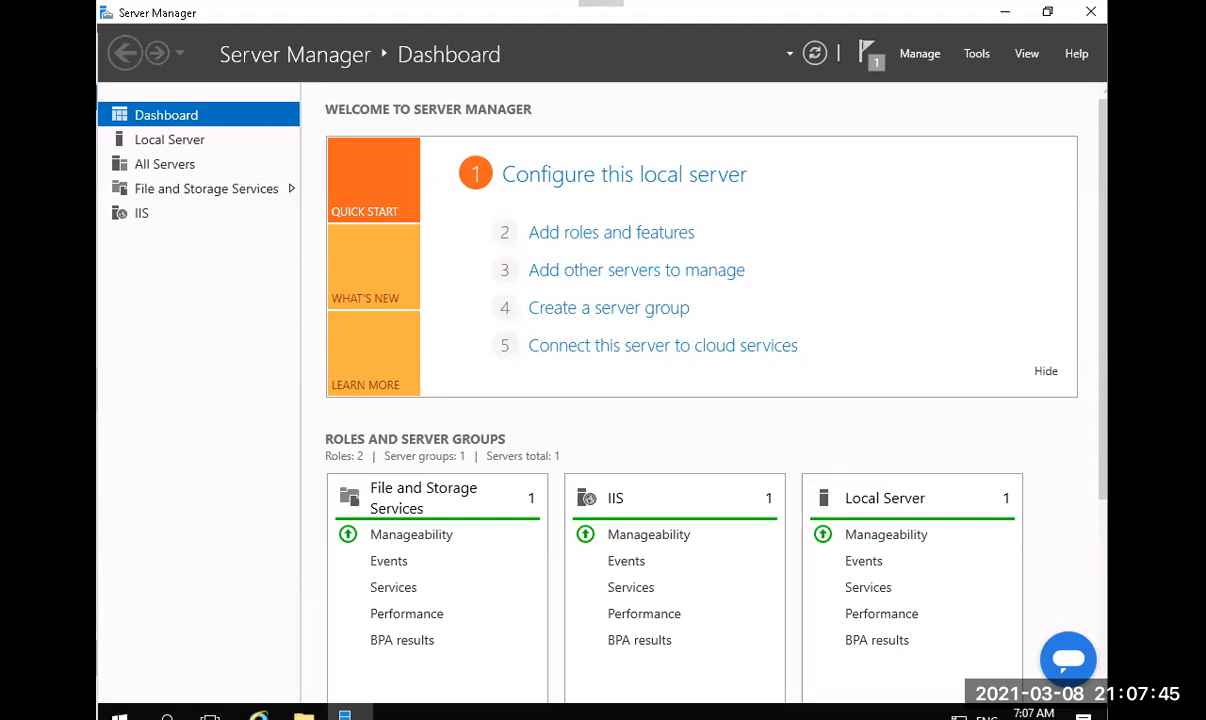
On the Local Server page, clear the completed feature-installation notification.
{"action": "left_click", "coordinate": [172, 145]}
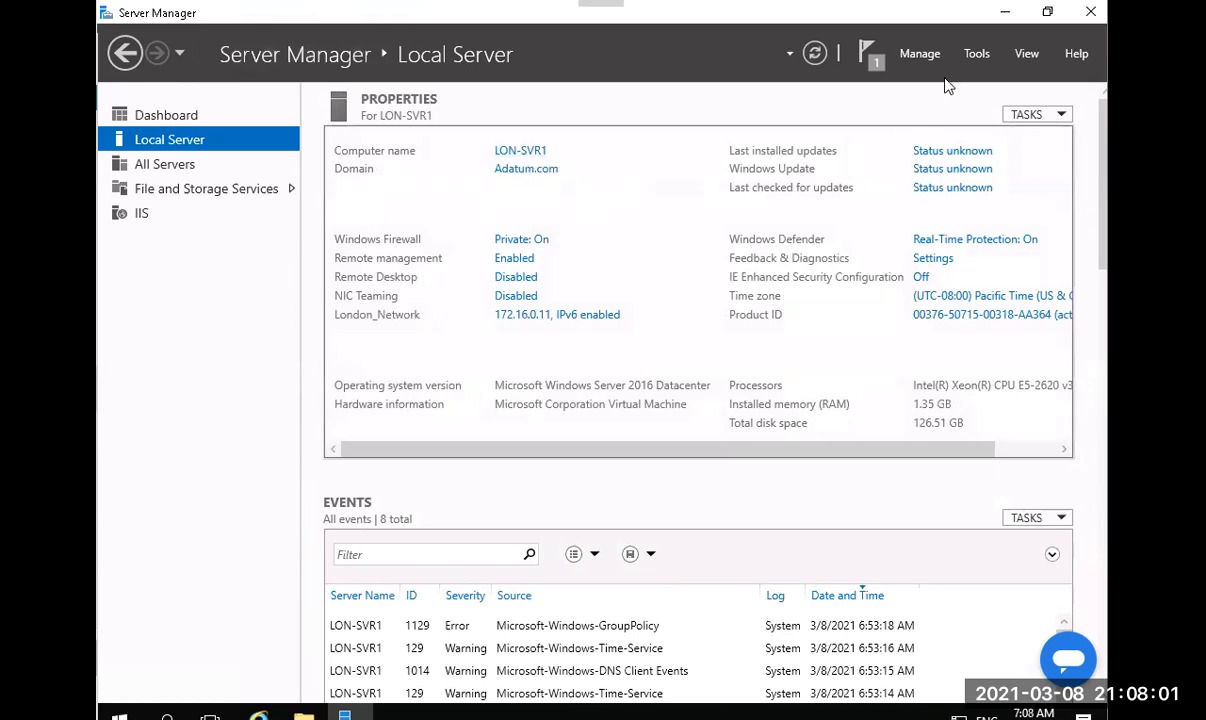
{"action": "left_click", "coordinate": [874, 57]}
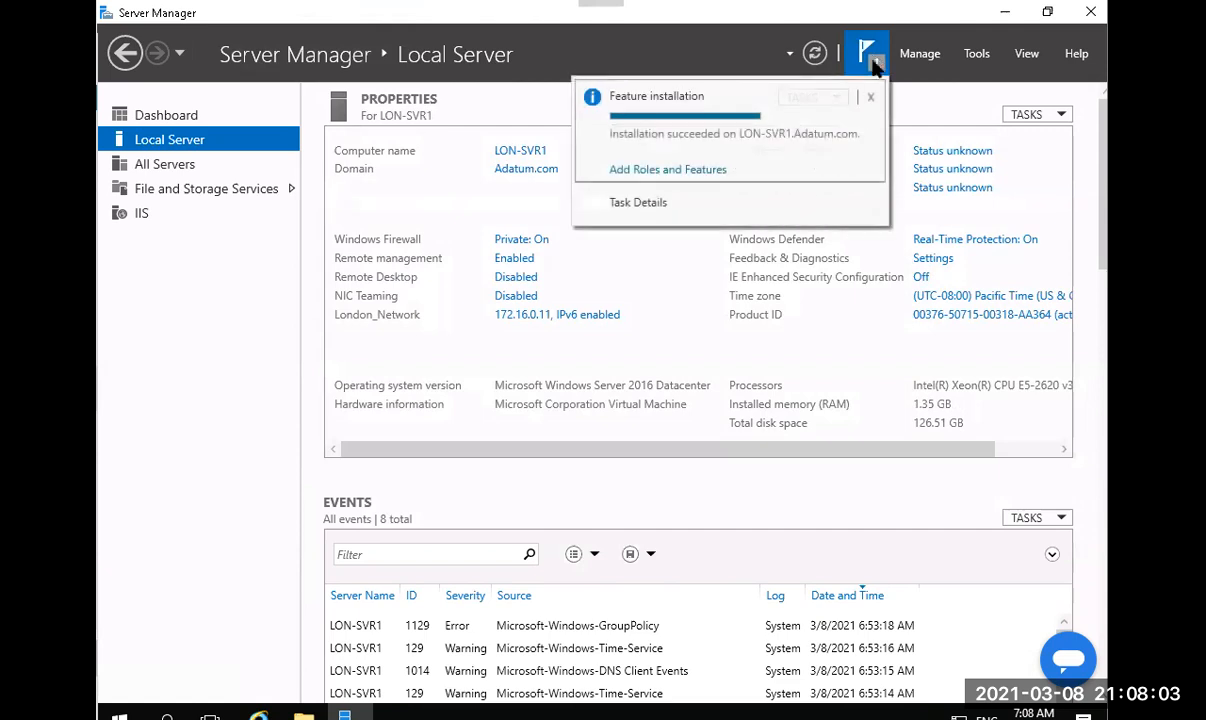
{"action": "left_click", "coordinate": [872, 98]}
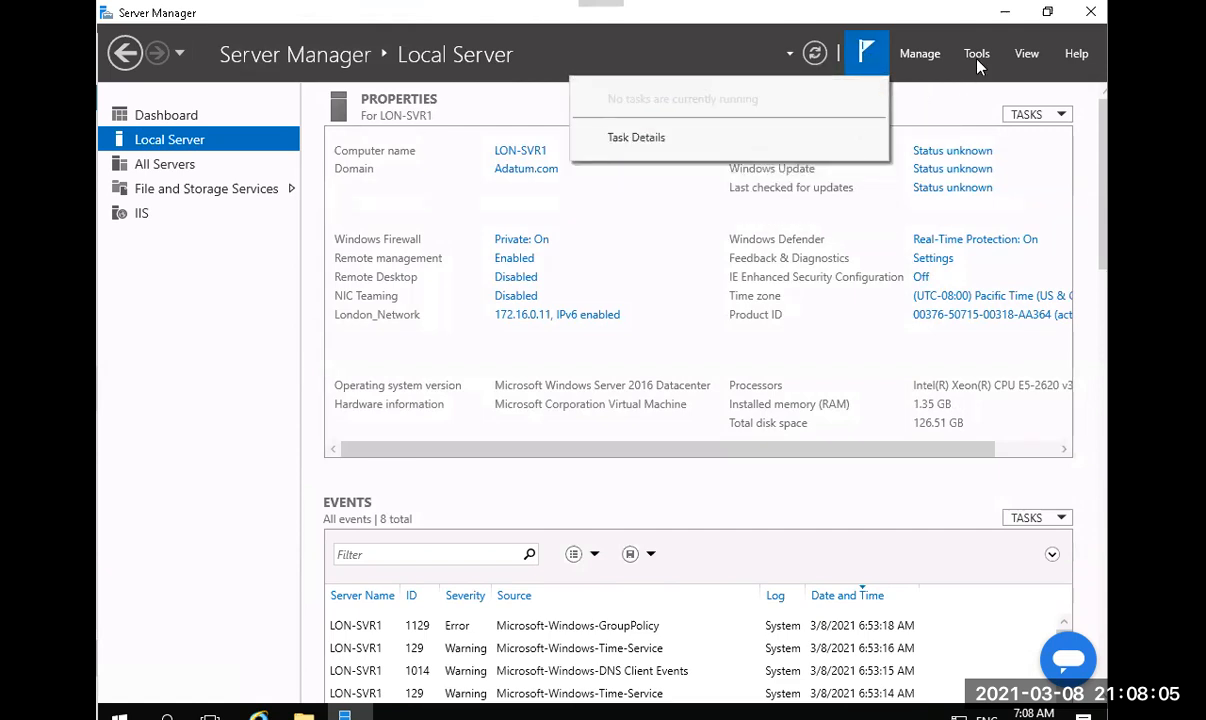
Launch DFS Management from the Tools menu.
{"action": "left_click", "coordinate": [976, 54]}
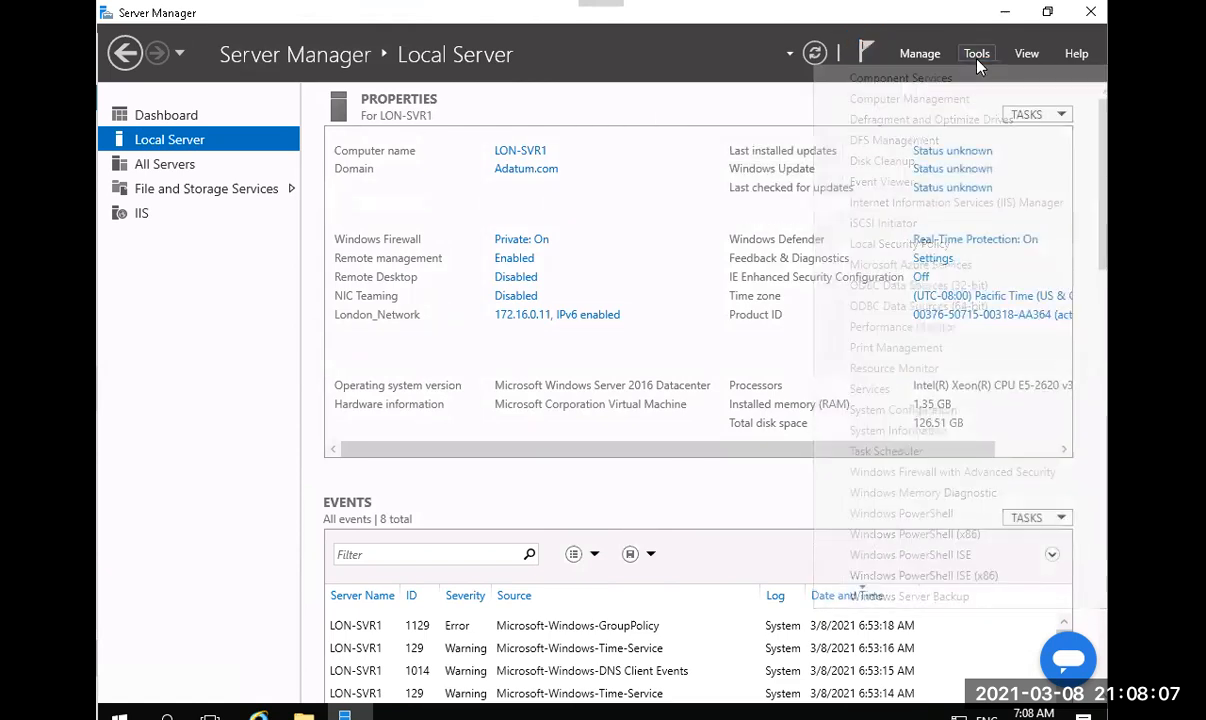
{"action": "left_click", "coordinate": [977, 56]}
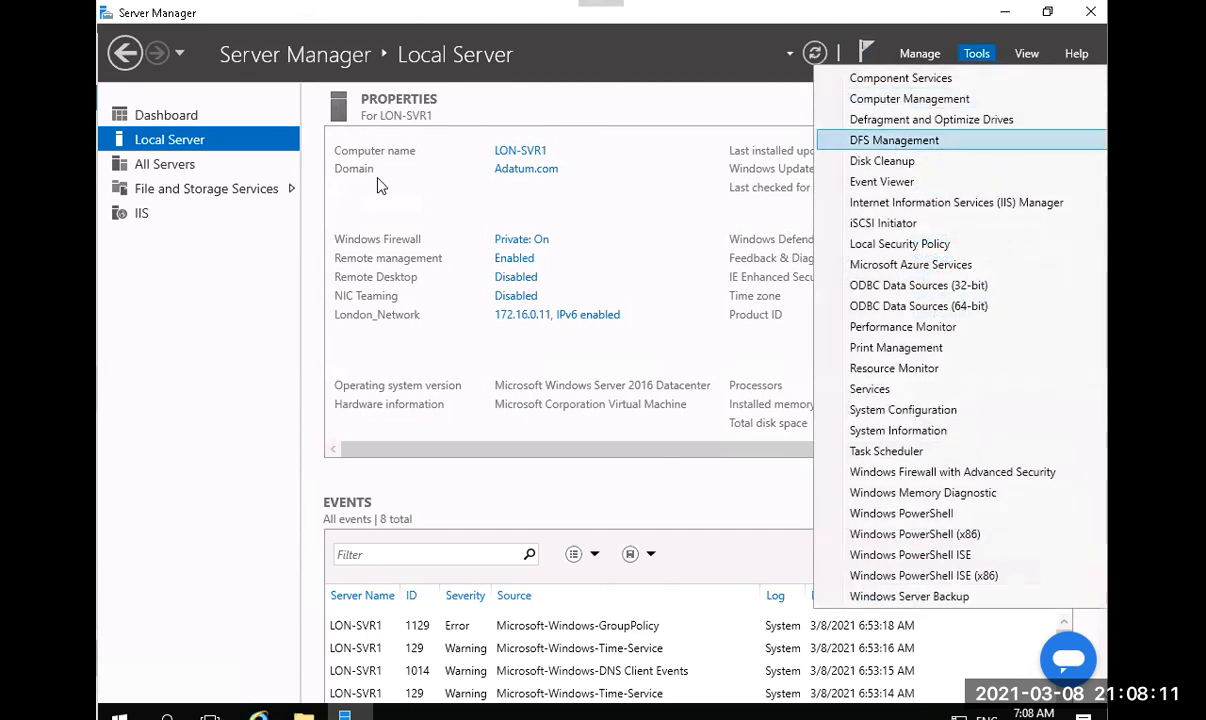
{"action": "left_click", "coordinate": [894, 140]}
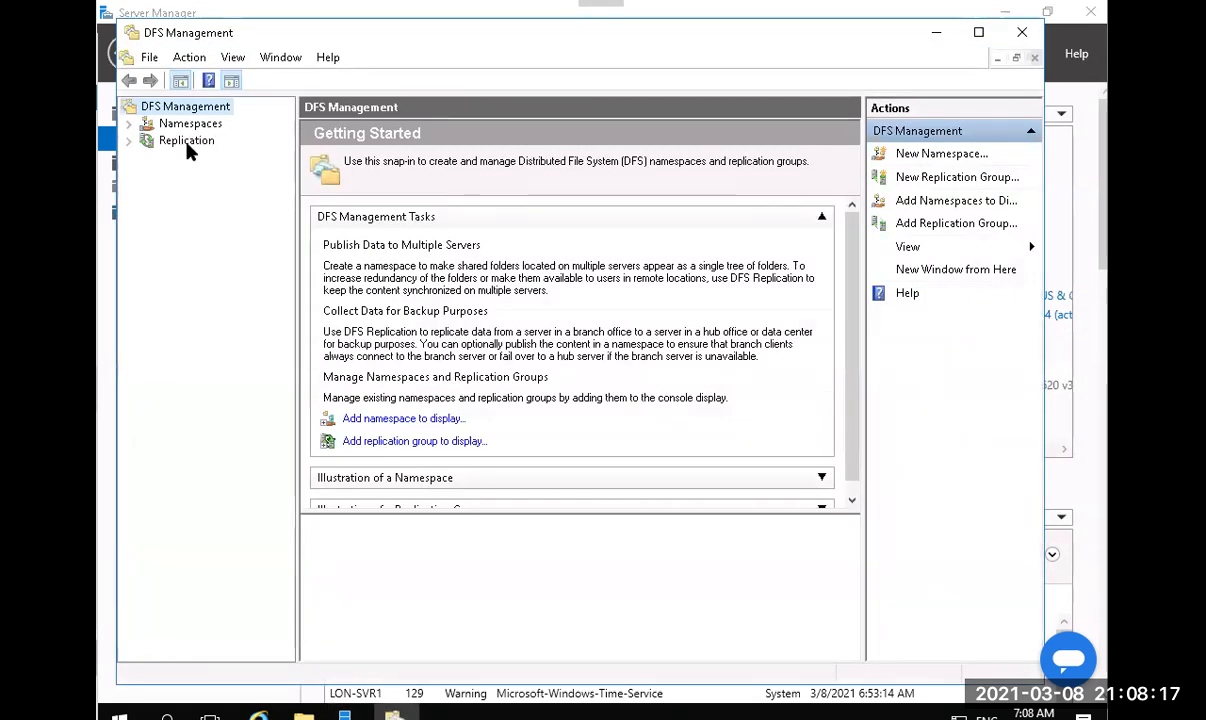
Maximize DFS Management, start a new namespace from the Namespaces node, then cancel that wizard.
{"action": "double_click", "coordinate": [215, 33]}
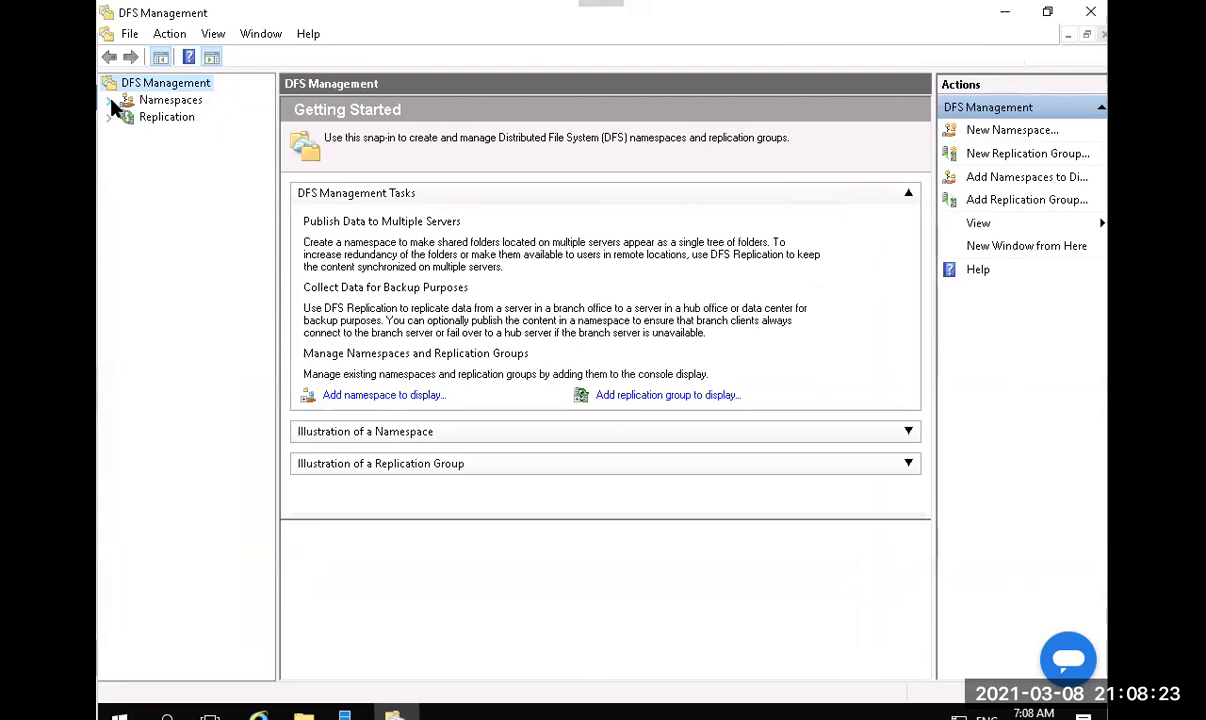
{"action": "left_click", "coordinate": [141, 106]}
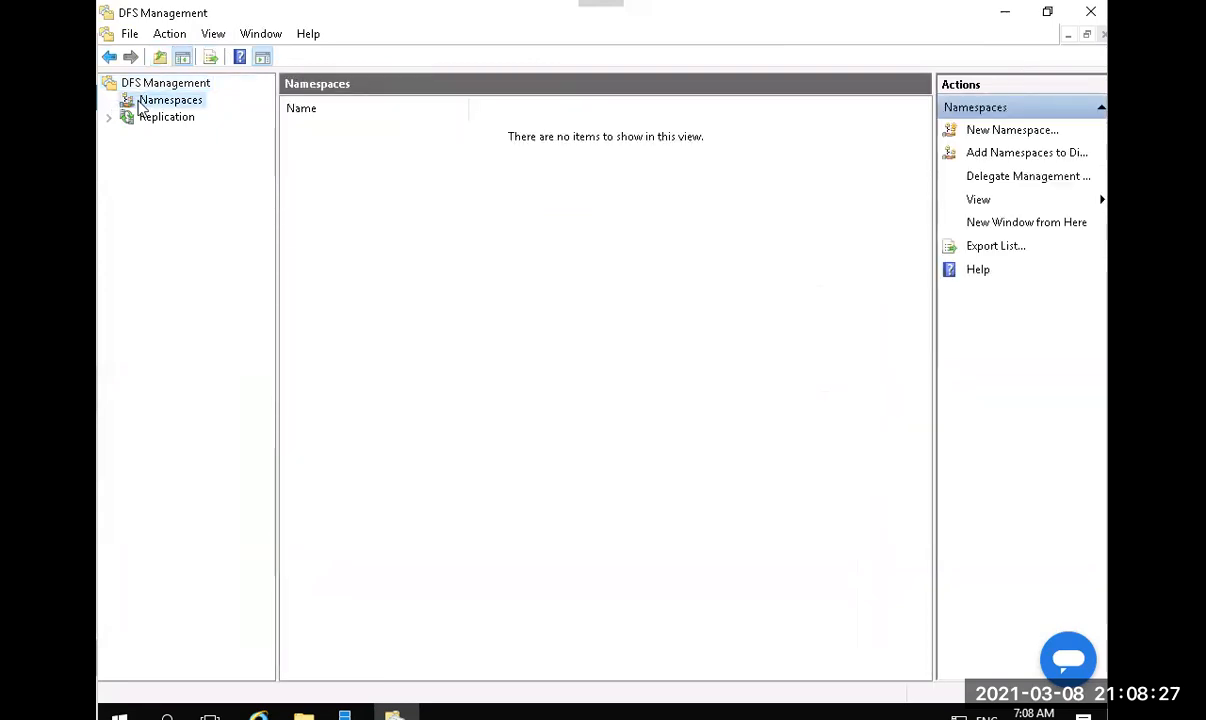
{"action": "right_click", "coordinate": [140, 104]}
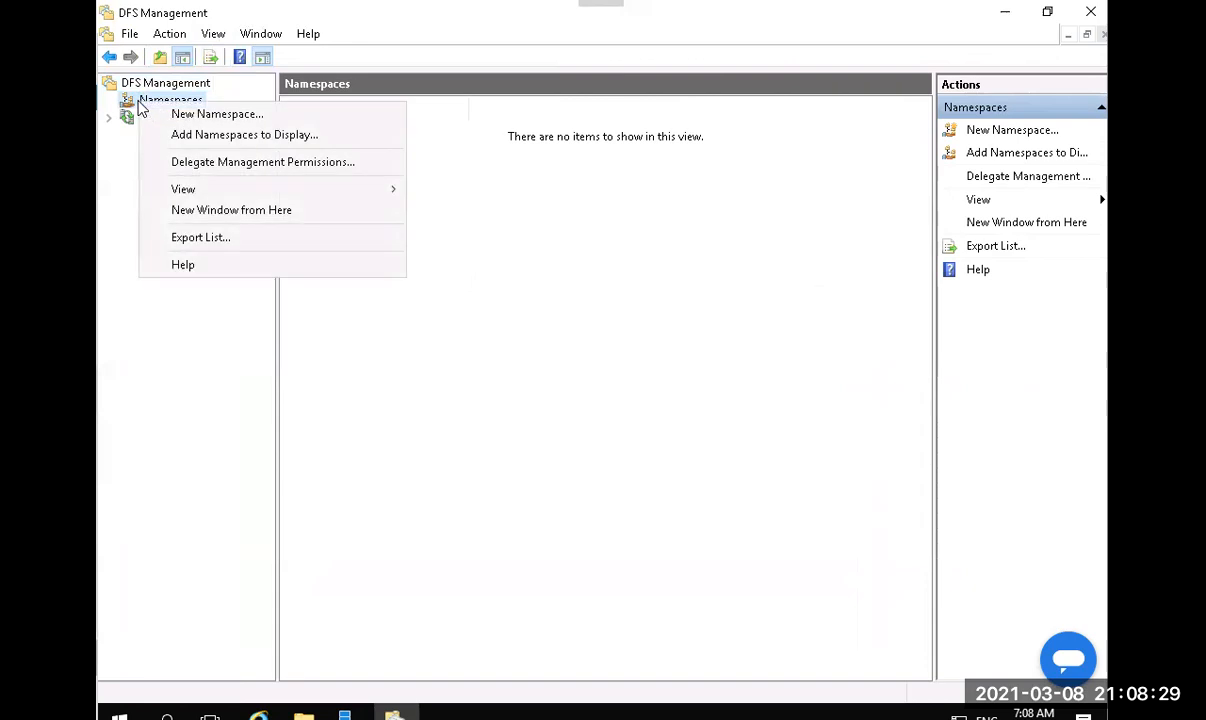
{"action": "left_click", "coordinate": [194, 117]}
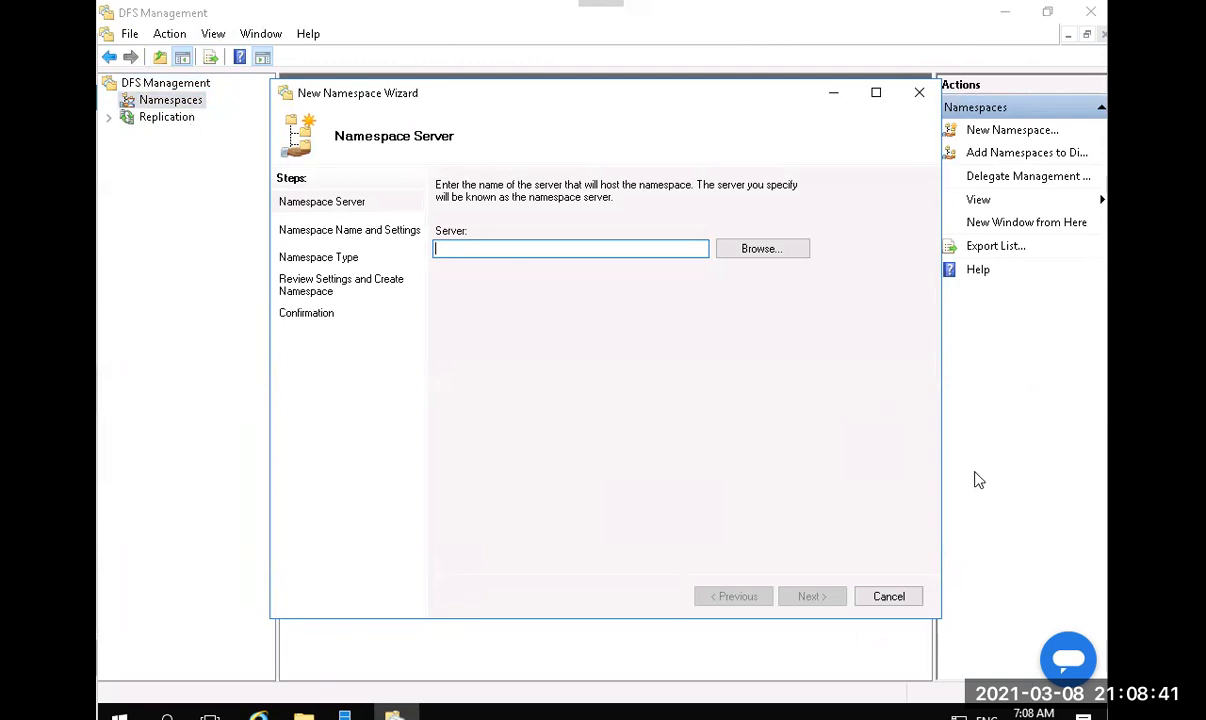
{"action": "left_click", "coordinate": [887, 596]}
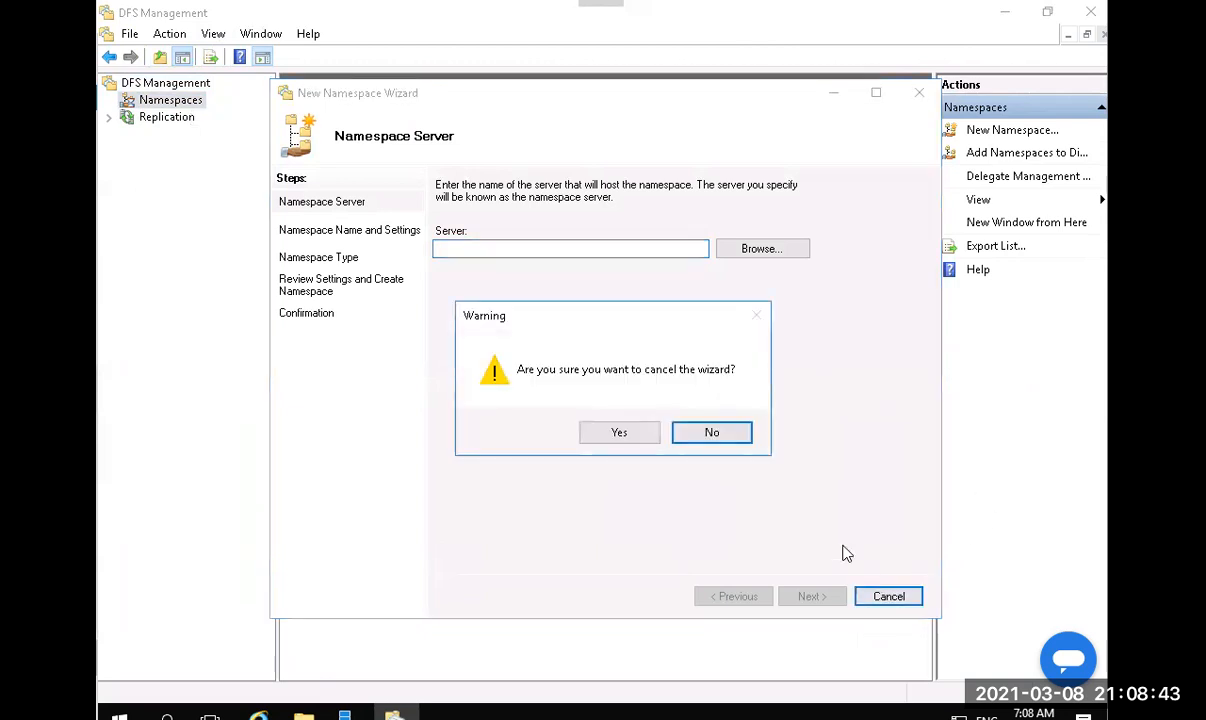
{"action": "left_click", "coordinate": [614, 432]}
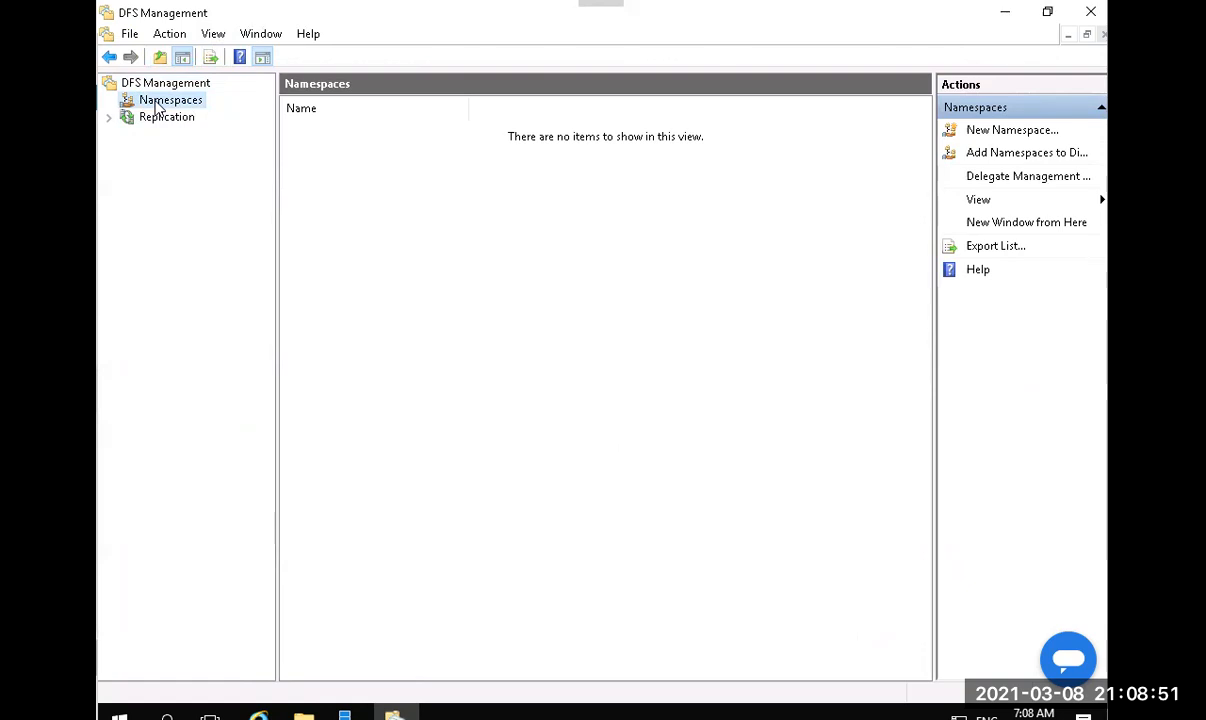
Start a New Namespace and pick LON-SVR1 through an Advanced computer search as its server.
{"action": "left_click", "coordinate": [1028, 134]}
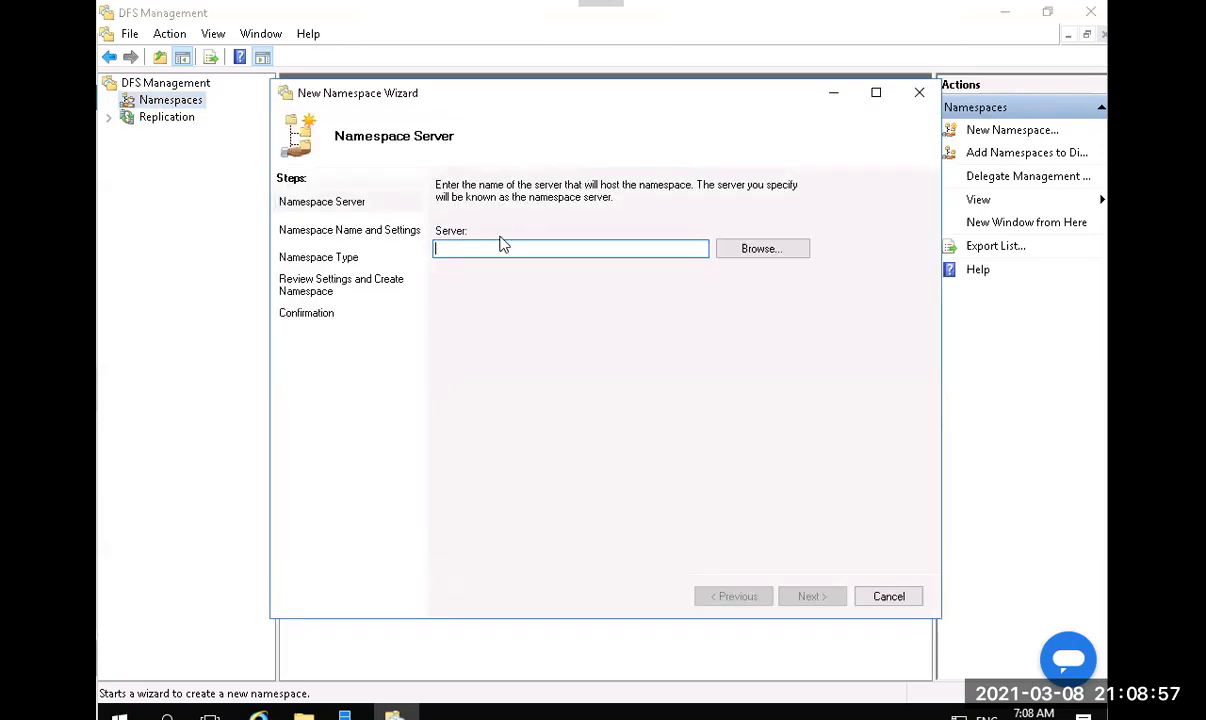
{"action": "left_click", "coordinate": [735, 253]}
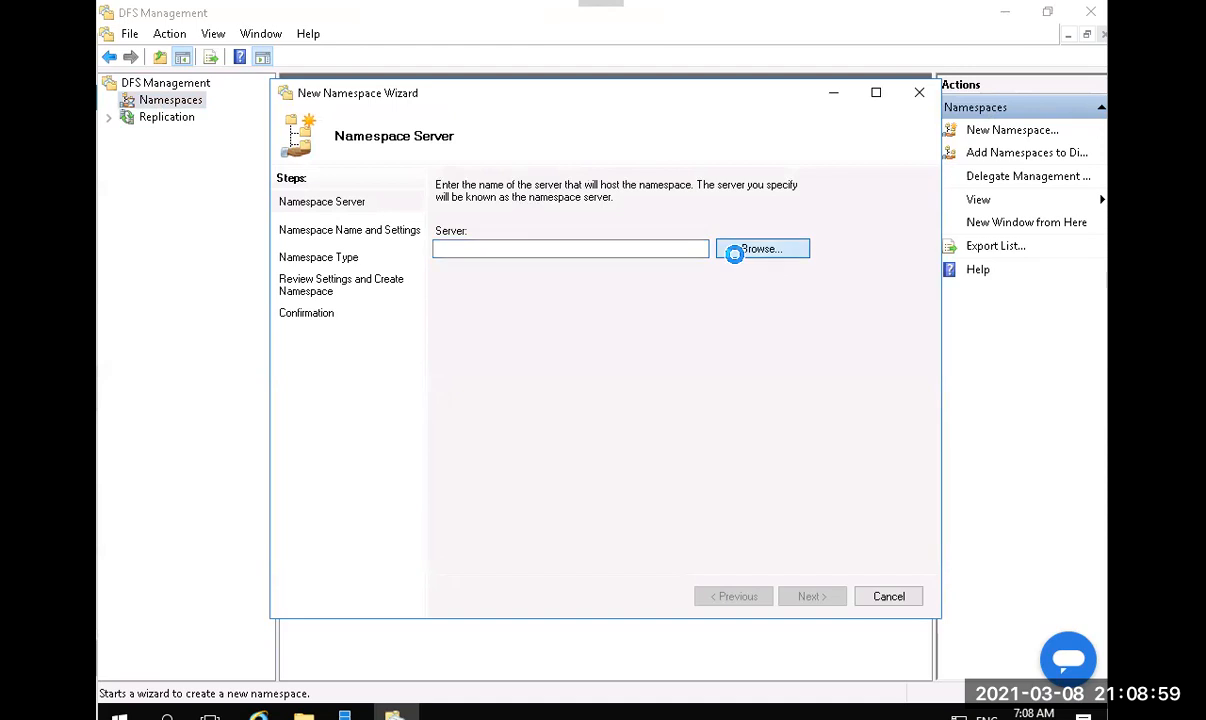
{"action": "left_click", "coordinate": [319, 330]}
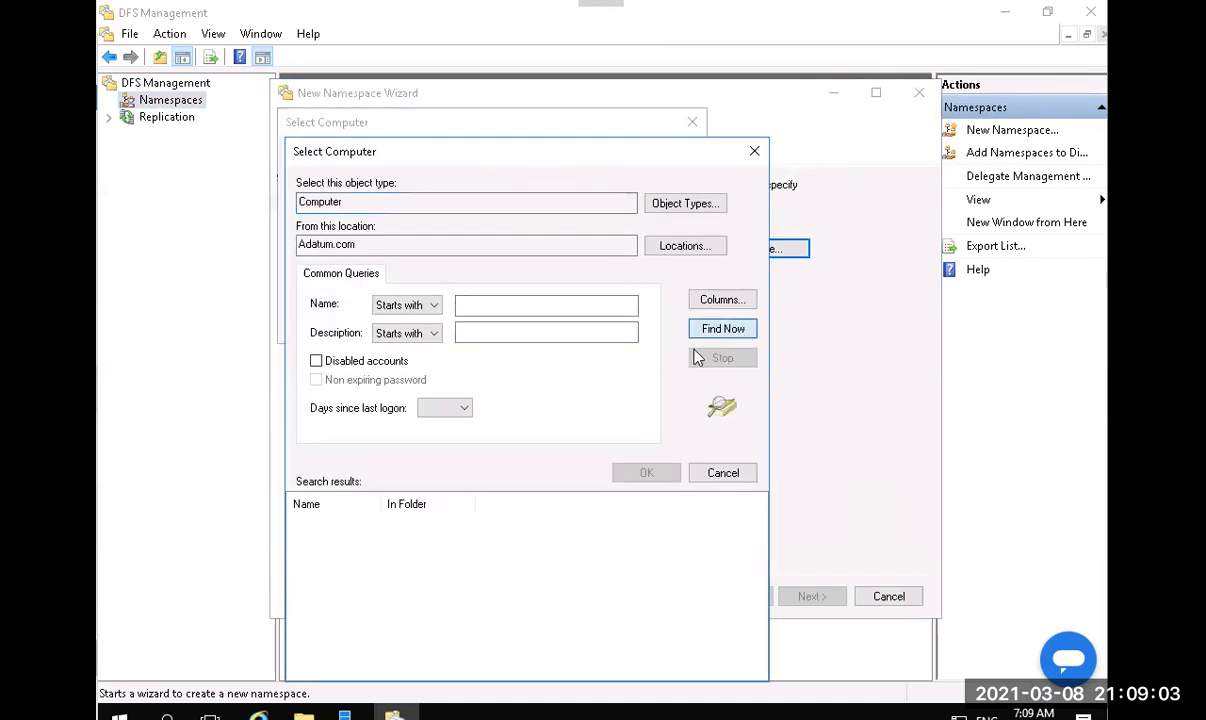
{"action": "left_click", "coordinate": [708, 330]}
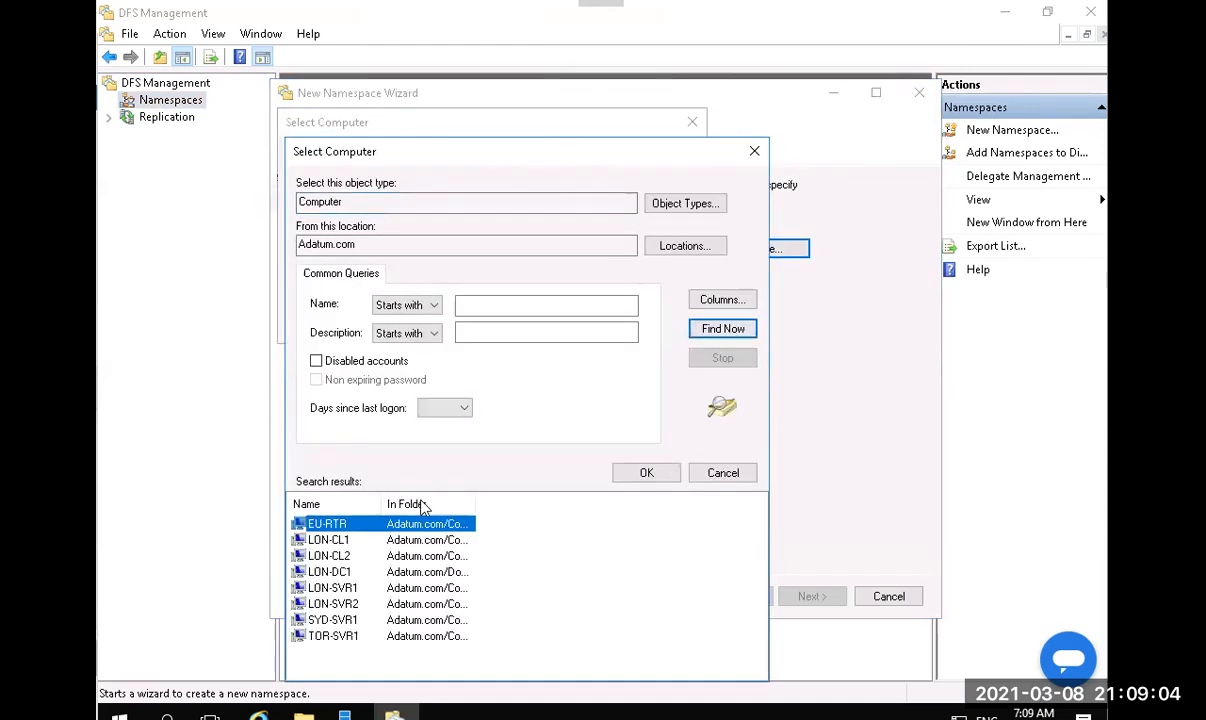
{"action": "left_click", "coordinate": [349, 590]}
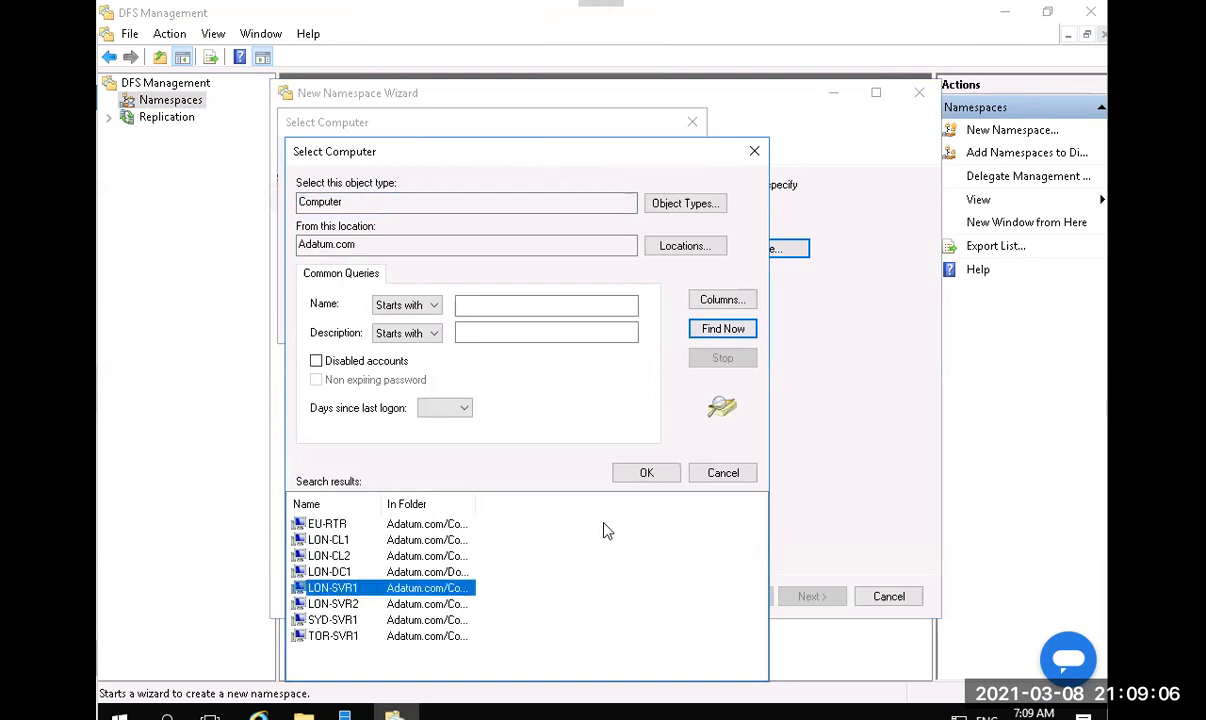
{"action": "left_click", "coordinate": [646, 475]}
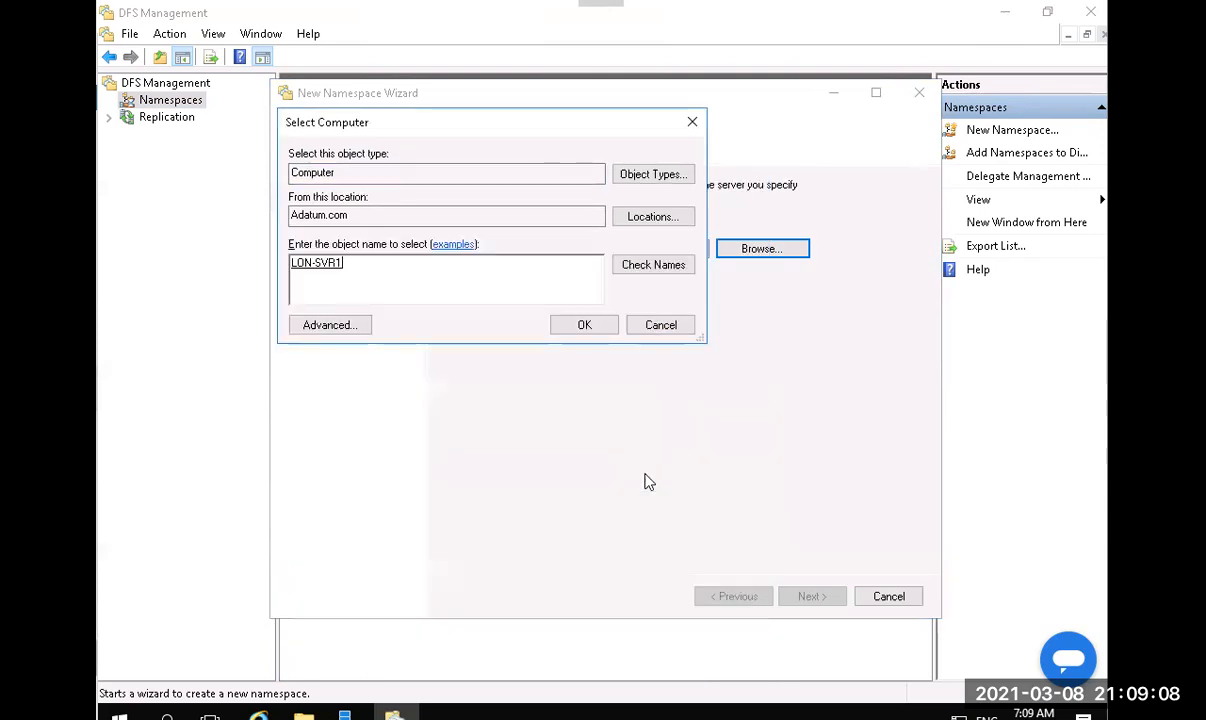
{"action": "left_click", "coordinate": [576, 333]}
{"action": "left_click", "coordinate": [810, 596]}
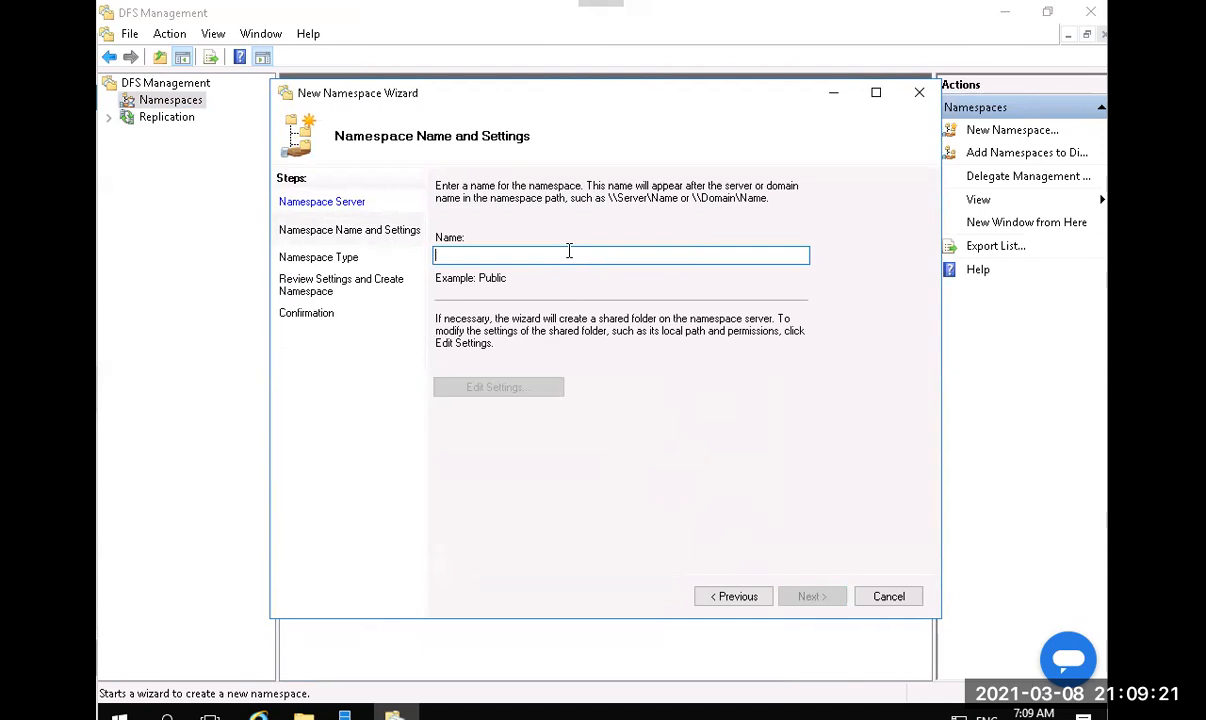
Name the namespace BranchDocs, keep it domain-based as \\Adatum.com\BranchDocs, and create it.
{"action": "type", "text": "B"}
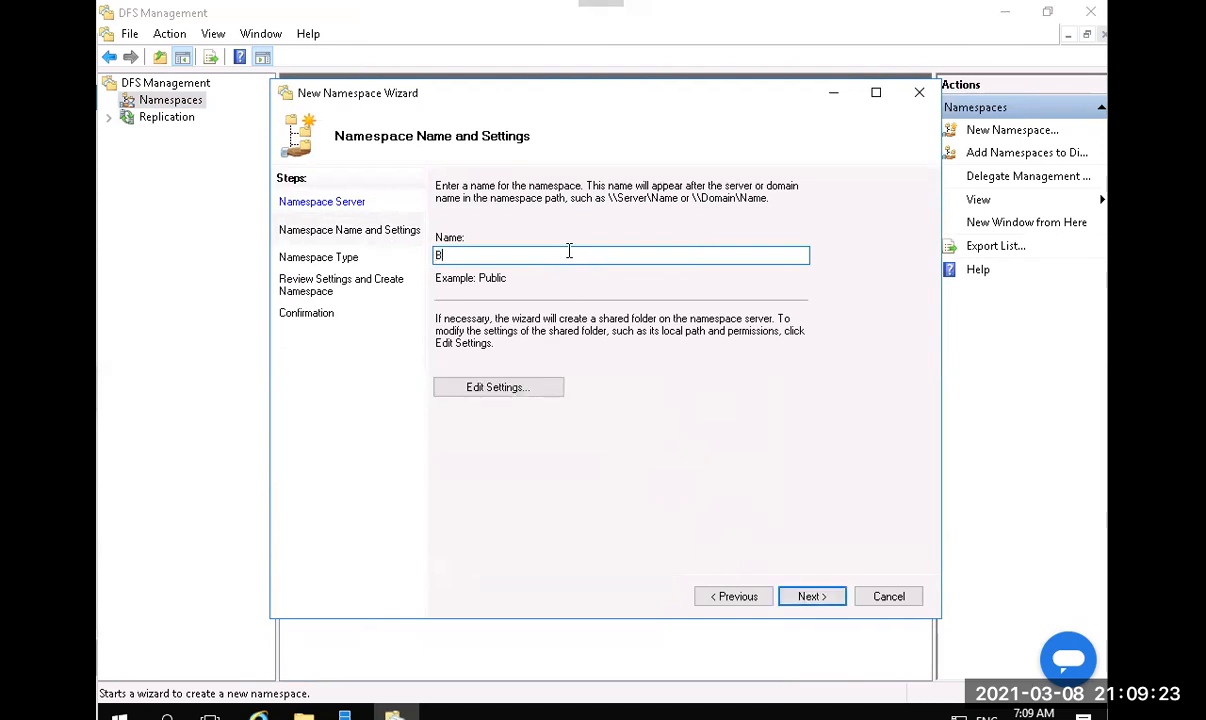
{"action": "type", "text": "ranchDocs"}
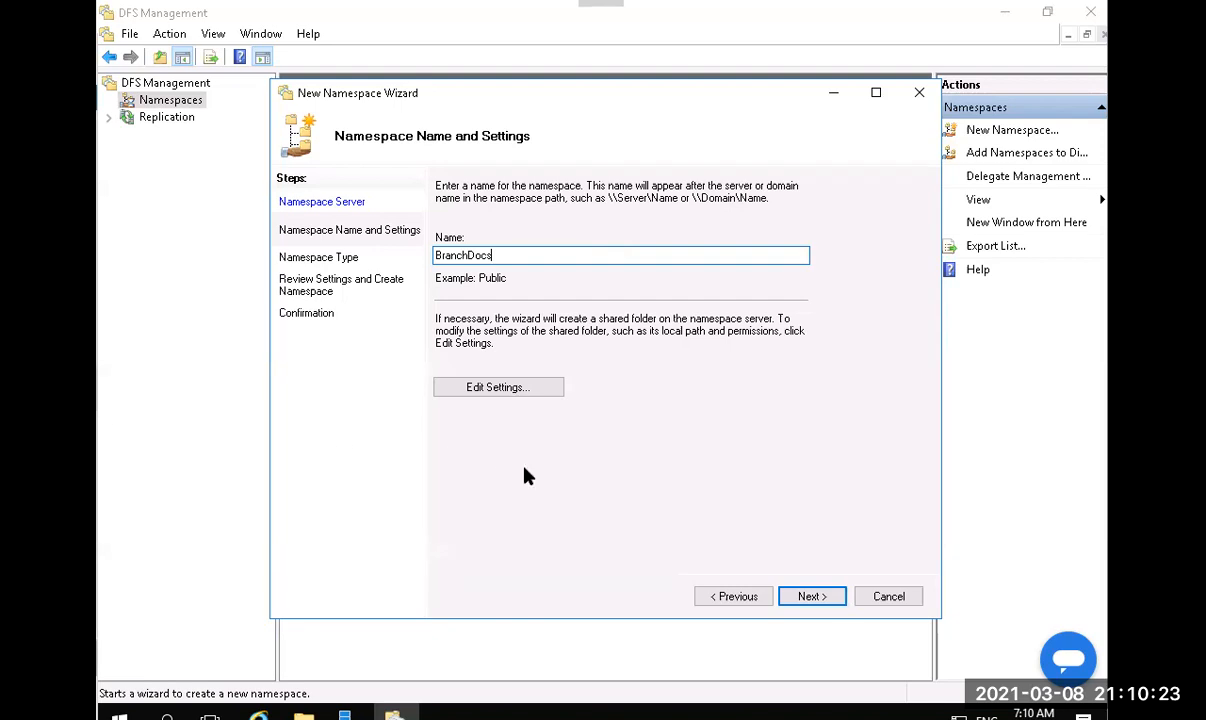
{"action": "left_click", "coordinate": [820, 596]}
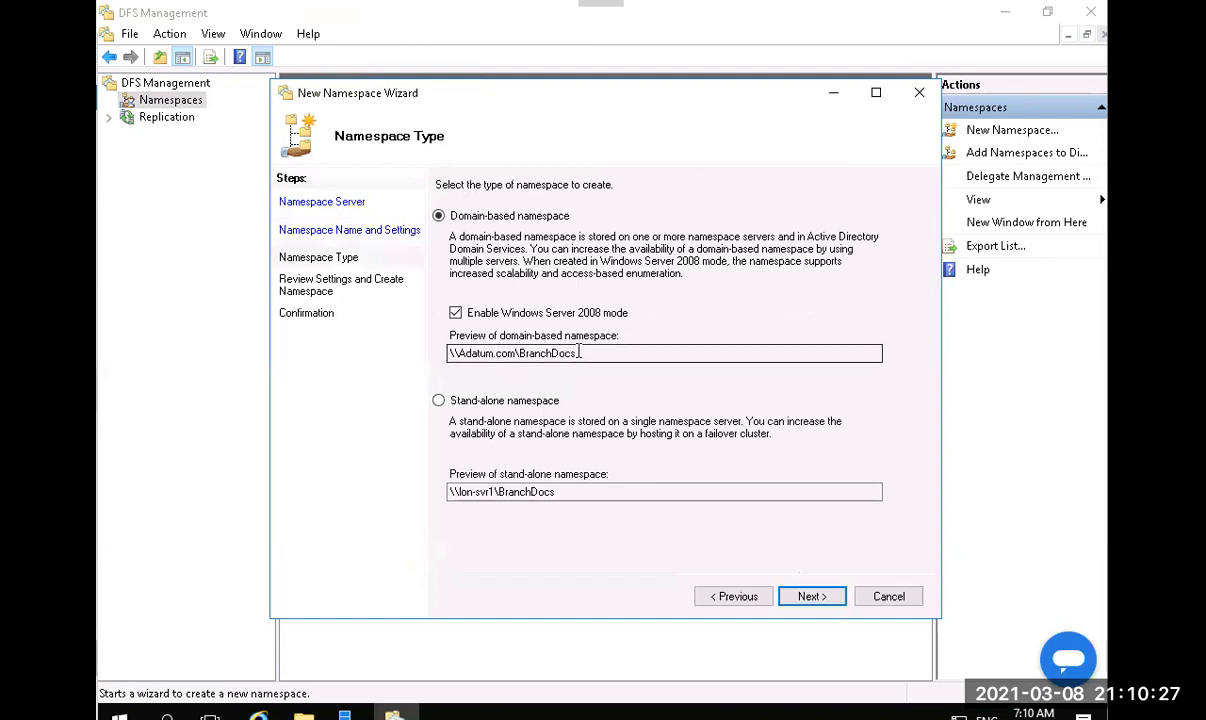
{"action": "left_click_drag", "start_coordinate": [580, 353], "coordinate": [440, 364]}
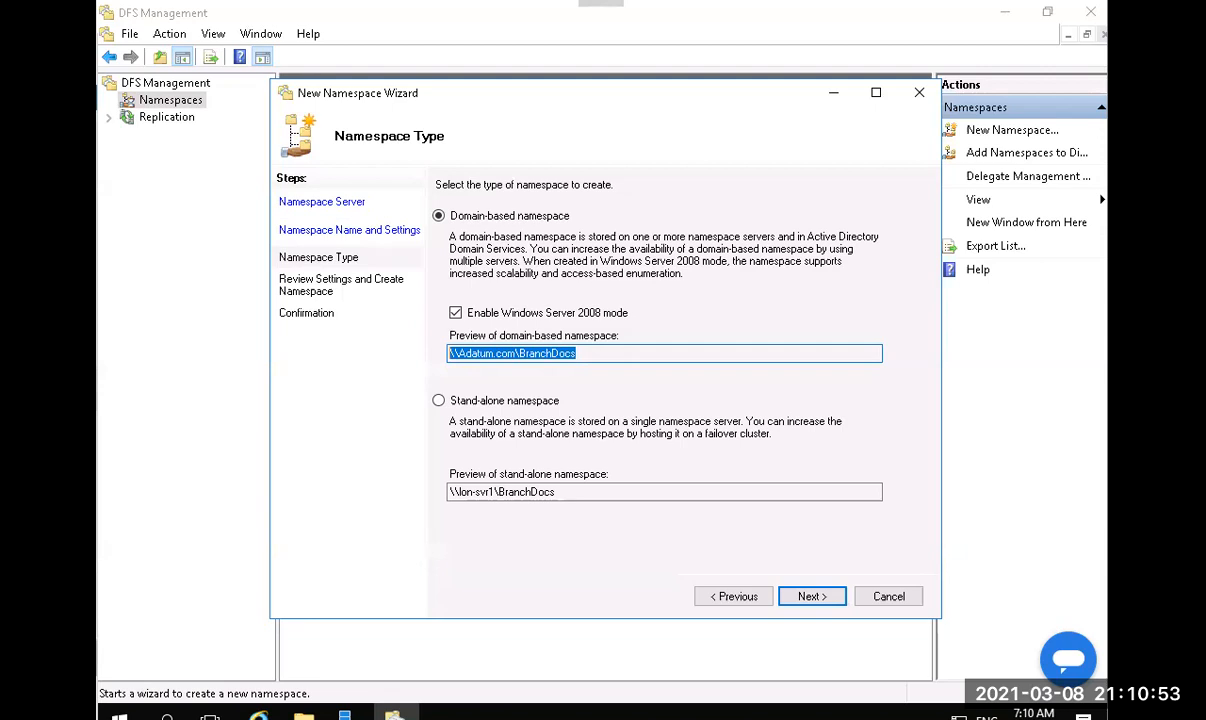
{"action": "left_click", "coordinate": [805, 600]}
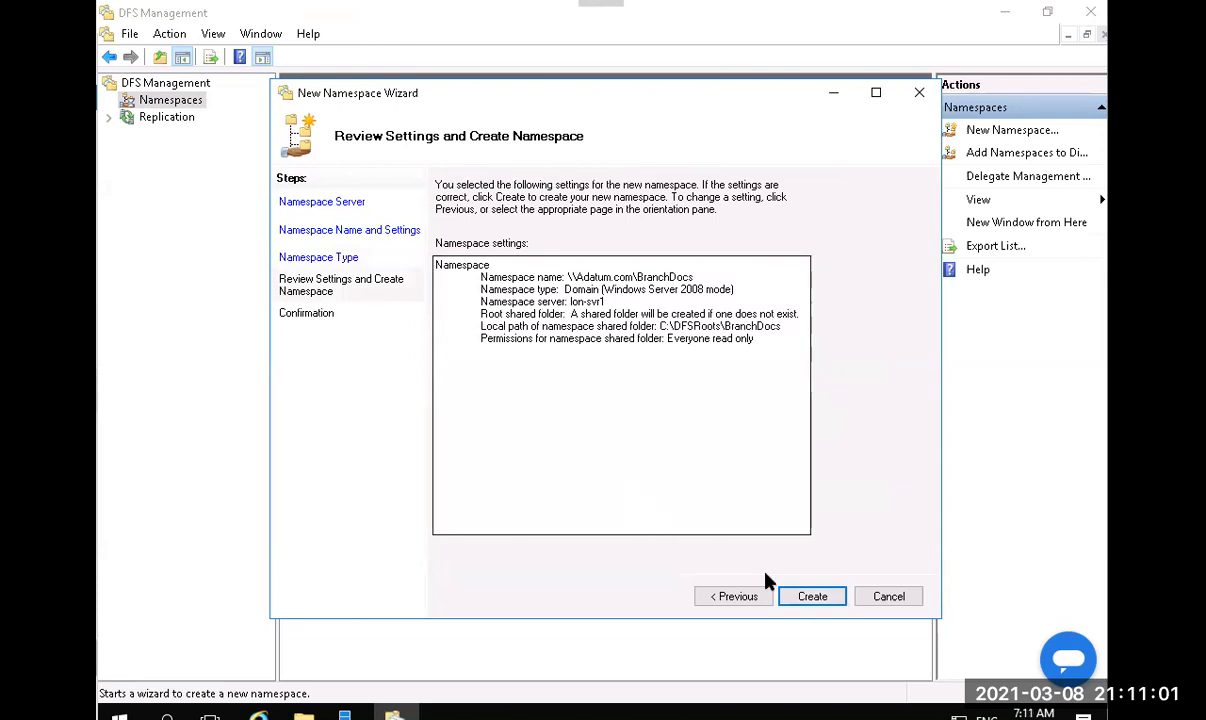
{"action": "left_click", "coordinate": [745, 597]}
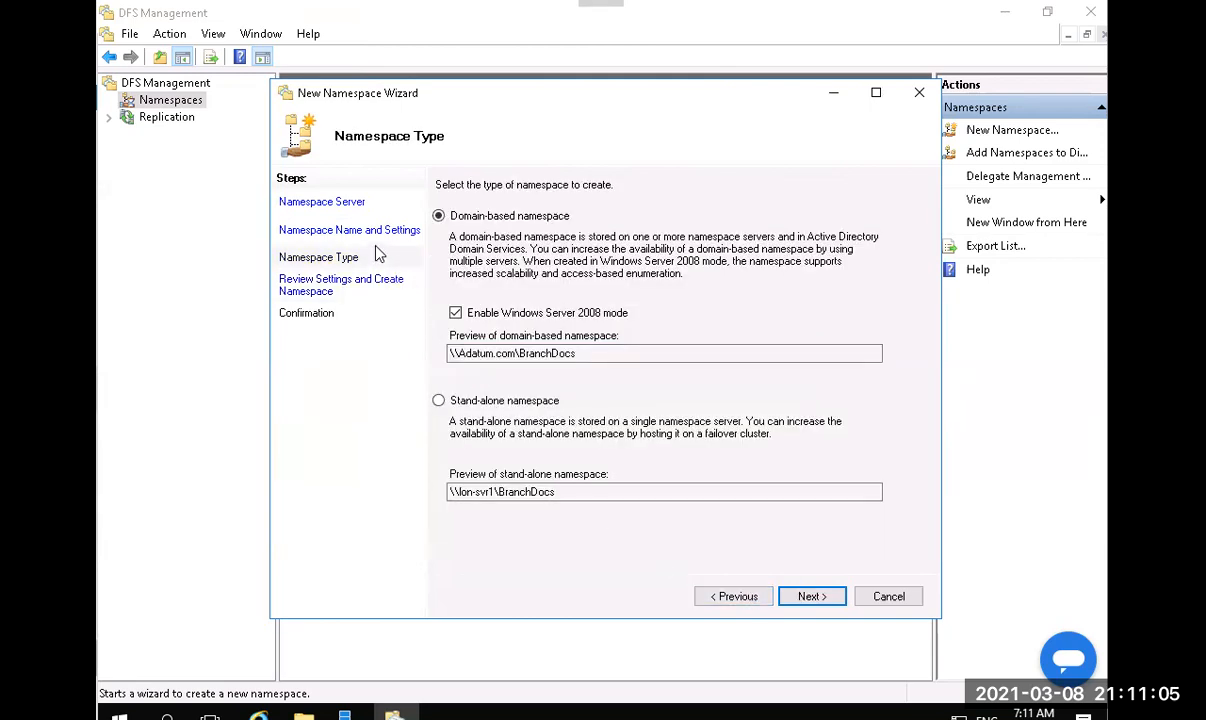
{"action": "left_click", "coordinate": [829, 598]}
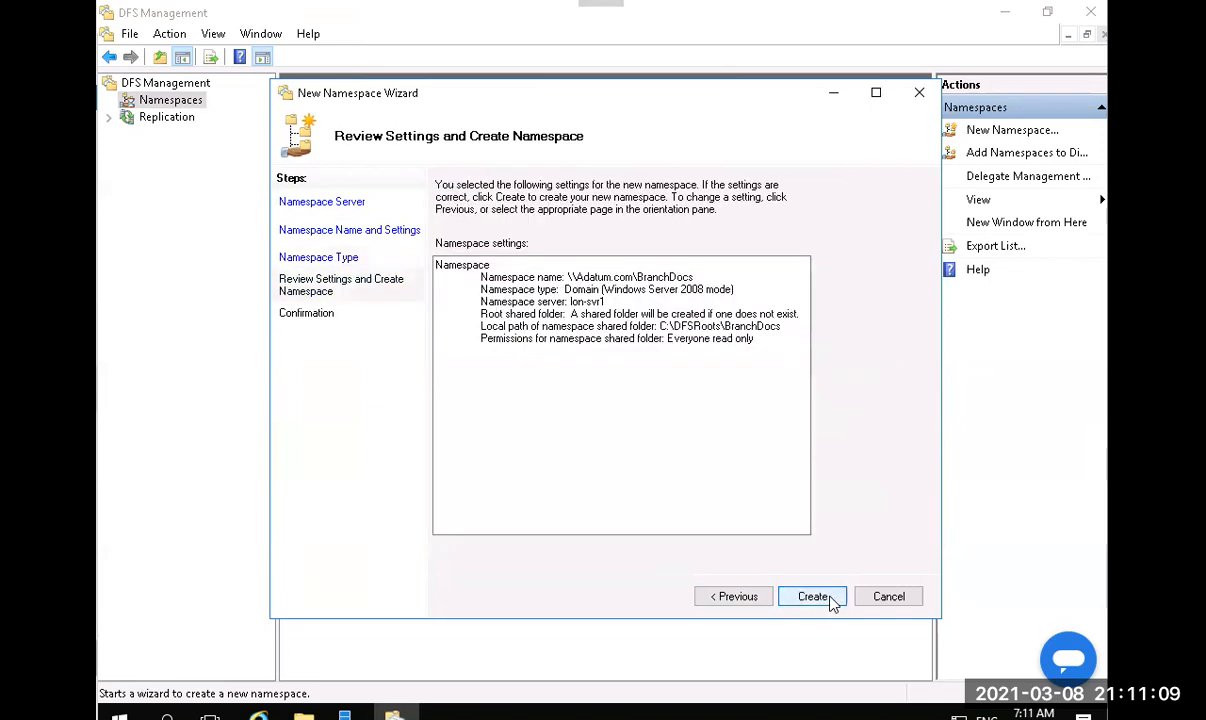
{"action": "left_click", "coordinate": [813, 597]}
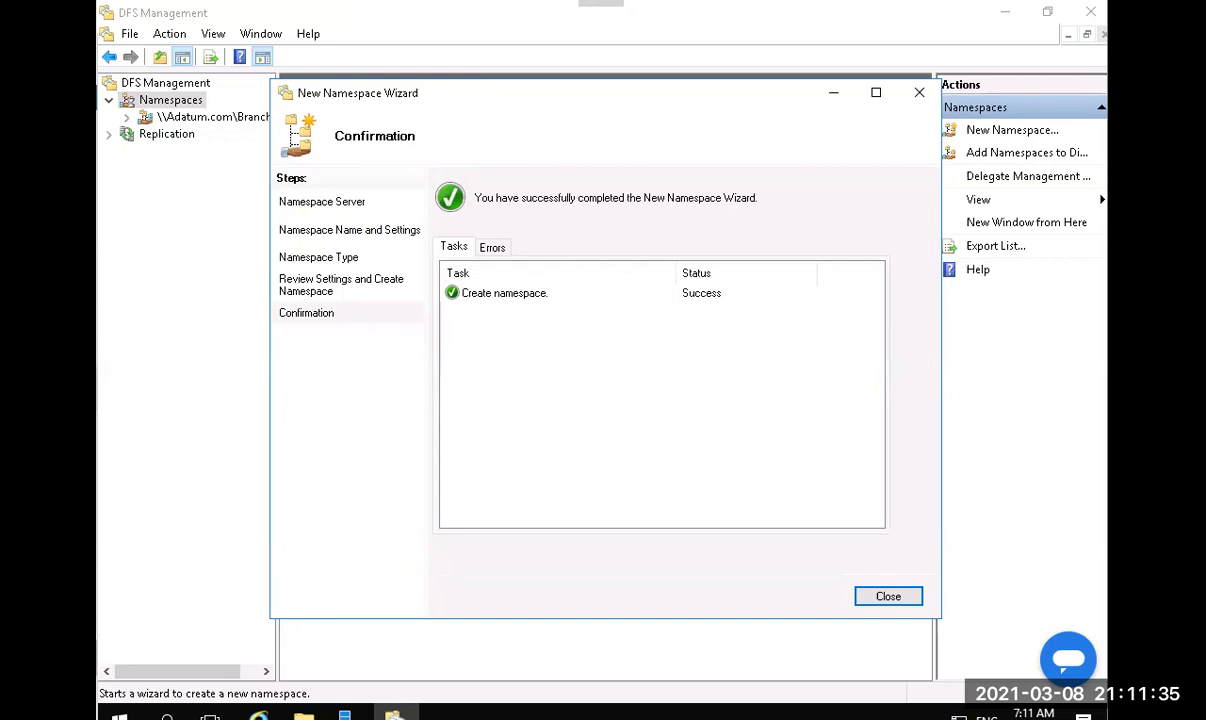
Close the wizard, select \\Adatum.com\BranchDocs, and widen the tree pane to show it fully.
{"action": "left_click", "coordinate": [889, 596]}
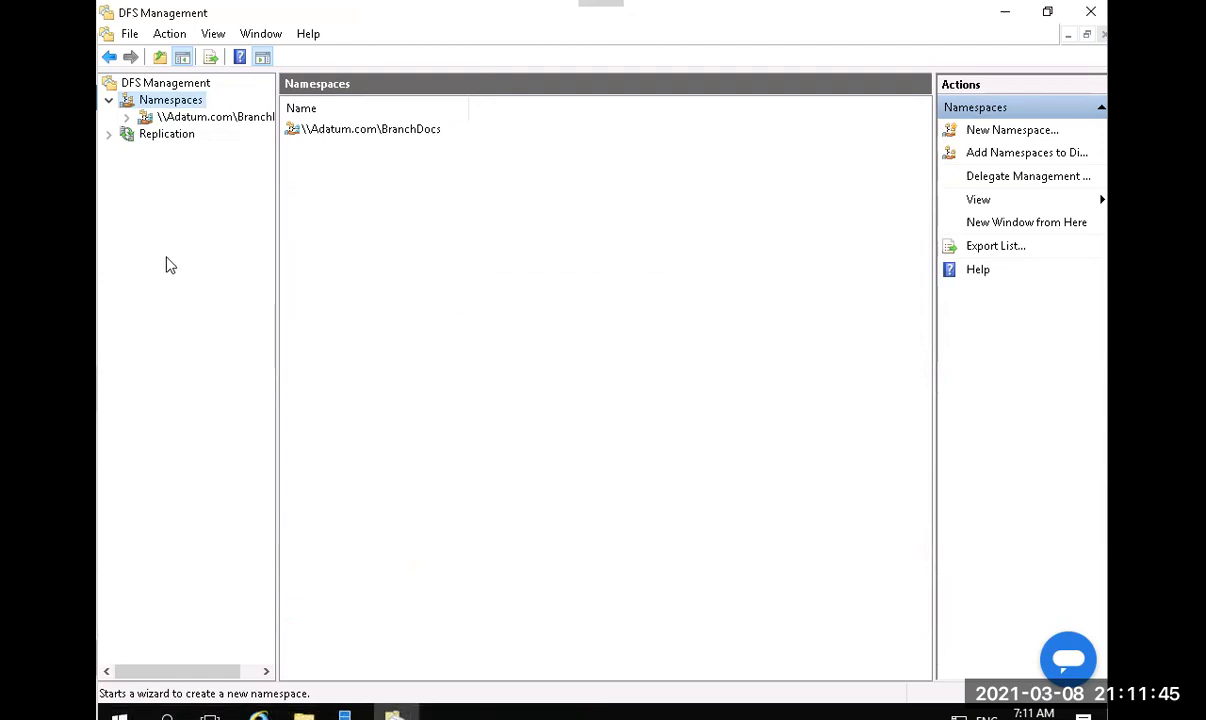
{"action": "left_click", "coordinate": [148, 117]}
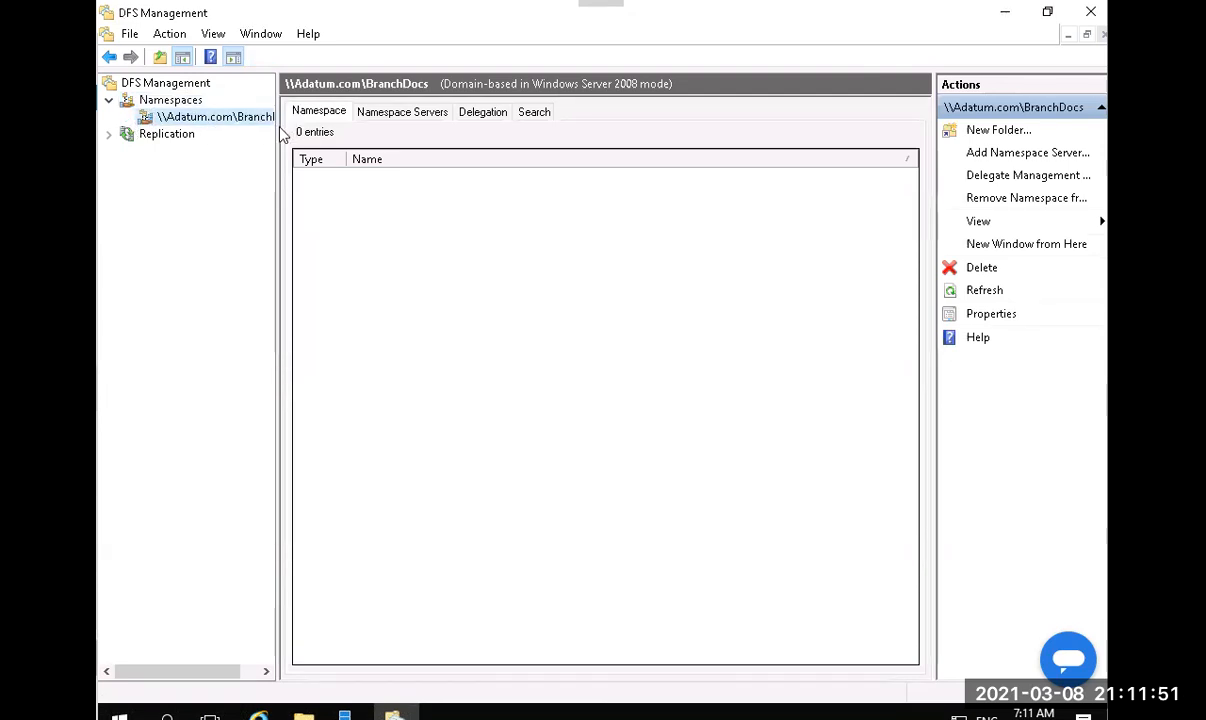
{"action": "left_click_drag", "start_coordinate": [274, 120], "coordinate": [329, 160]}
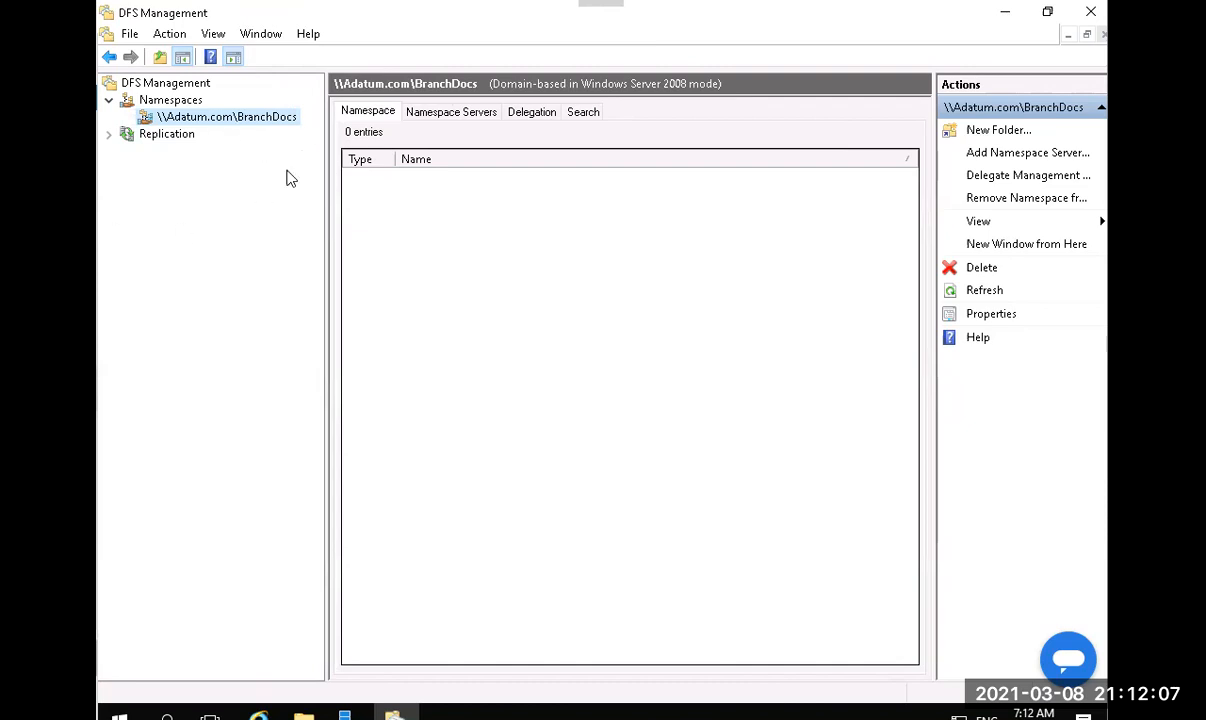
Create a new folder named DataFiles under BranchDocs and enter \\LON-SVR1\DataFiles as its folder target.
{"action": "right_click", "coordinate": [212, 124]}
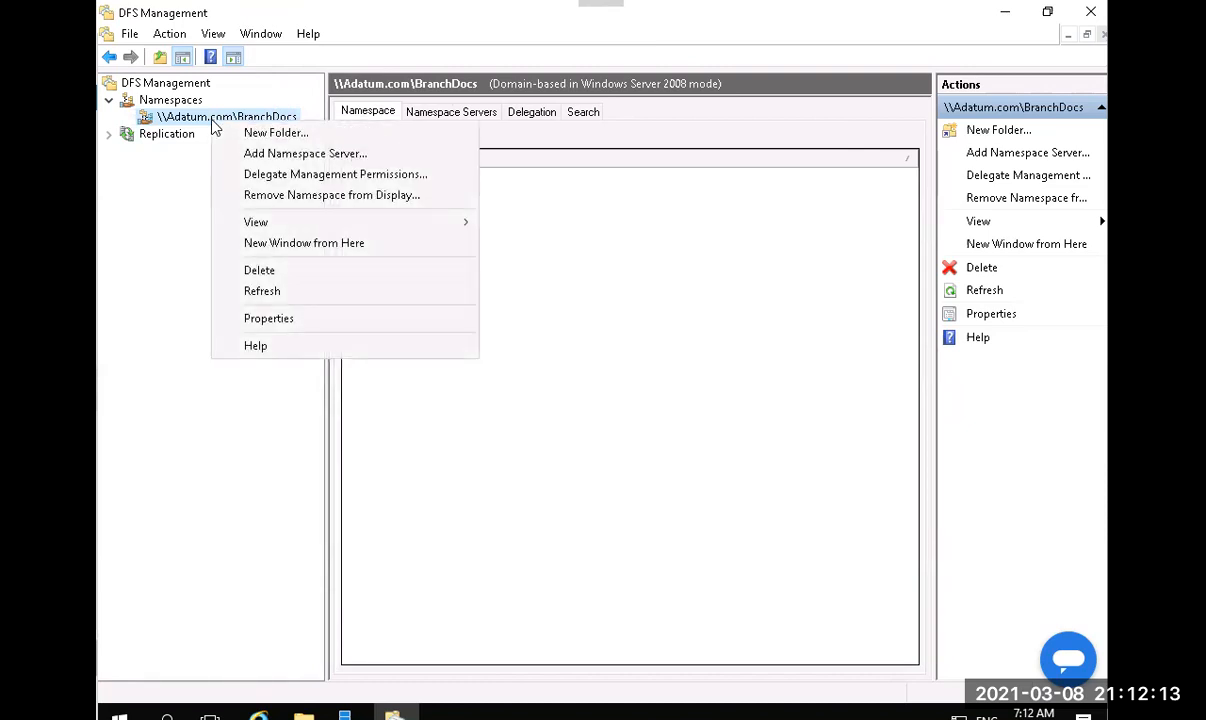
{"action": "left_click", "coordinate": [288, 134]}
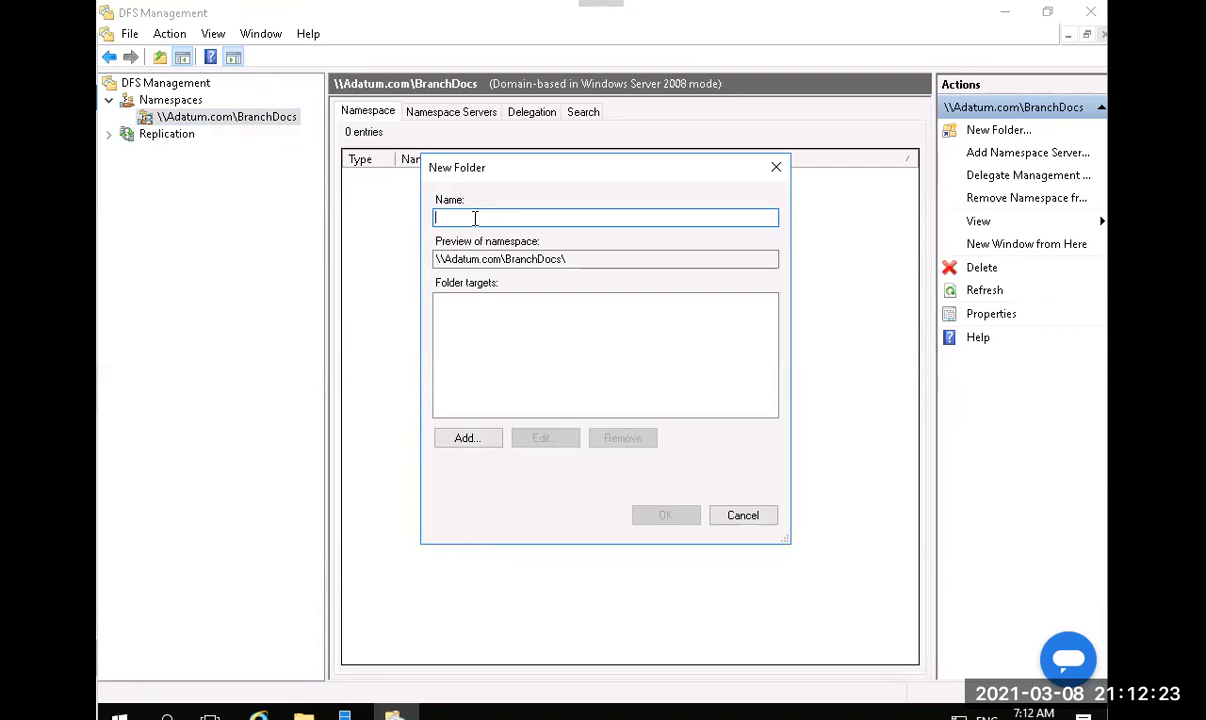
{"action": "type", "text": "DataFiles"}
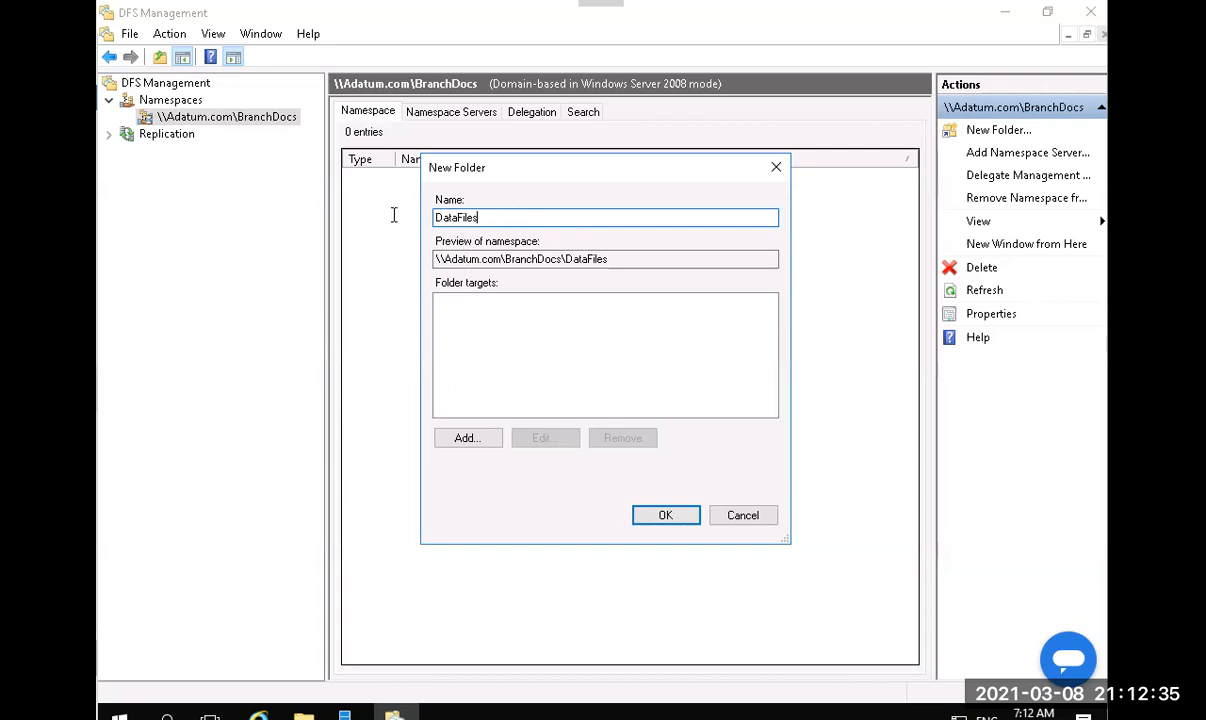
{"action": "key", "text": "ctrl+a"}
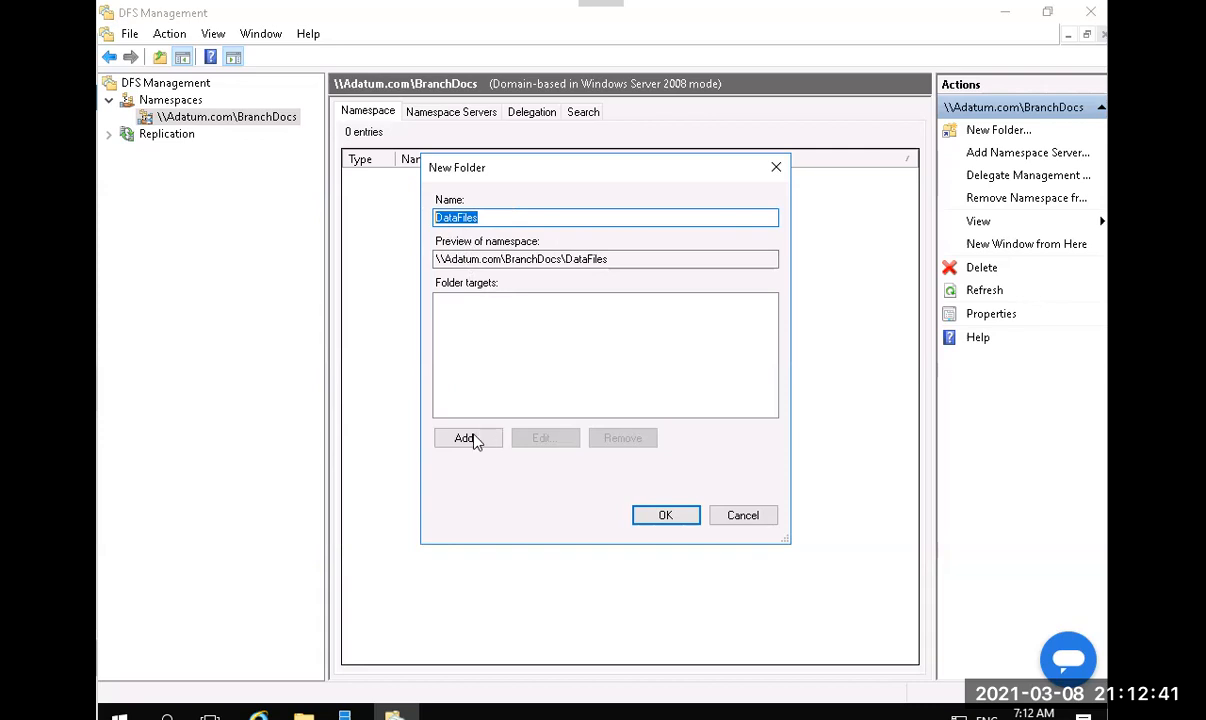
{"action": "left_click", "coordinate": [496, 217]}
{"action": "left_click", "coordinate": [466, 441]}
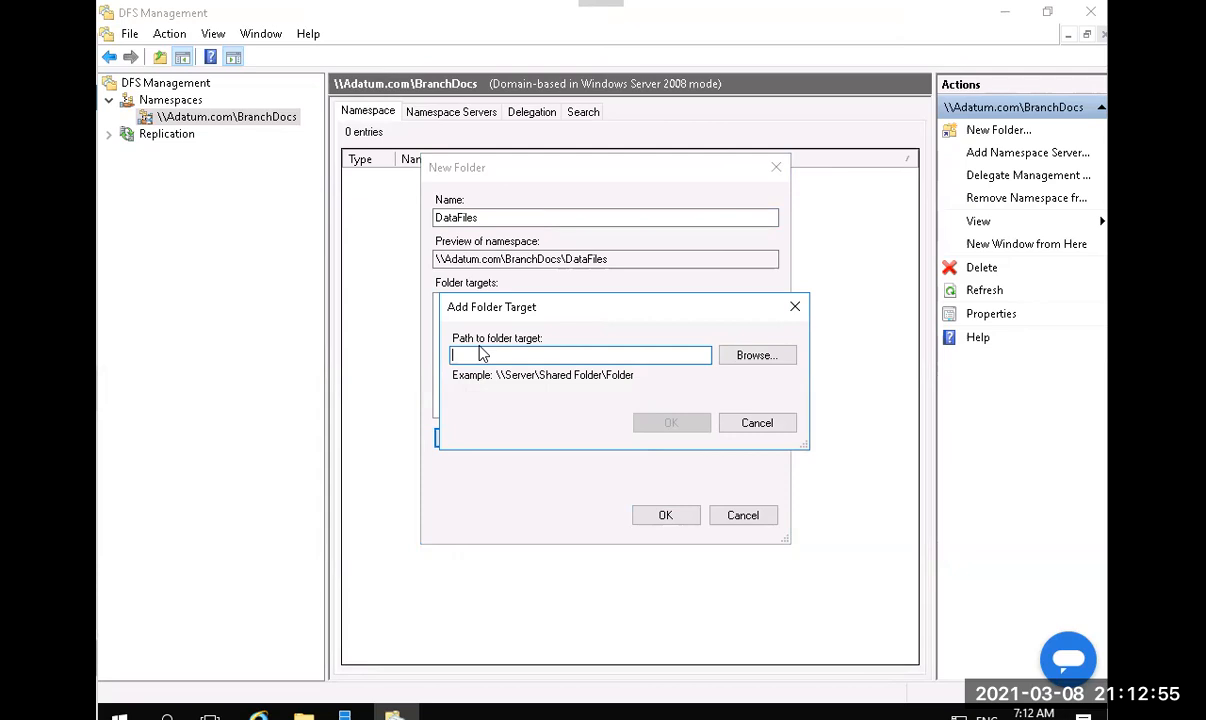
{"action": "type", "text": "\\\\LON-SVR1\\D"}
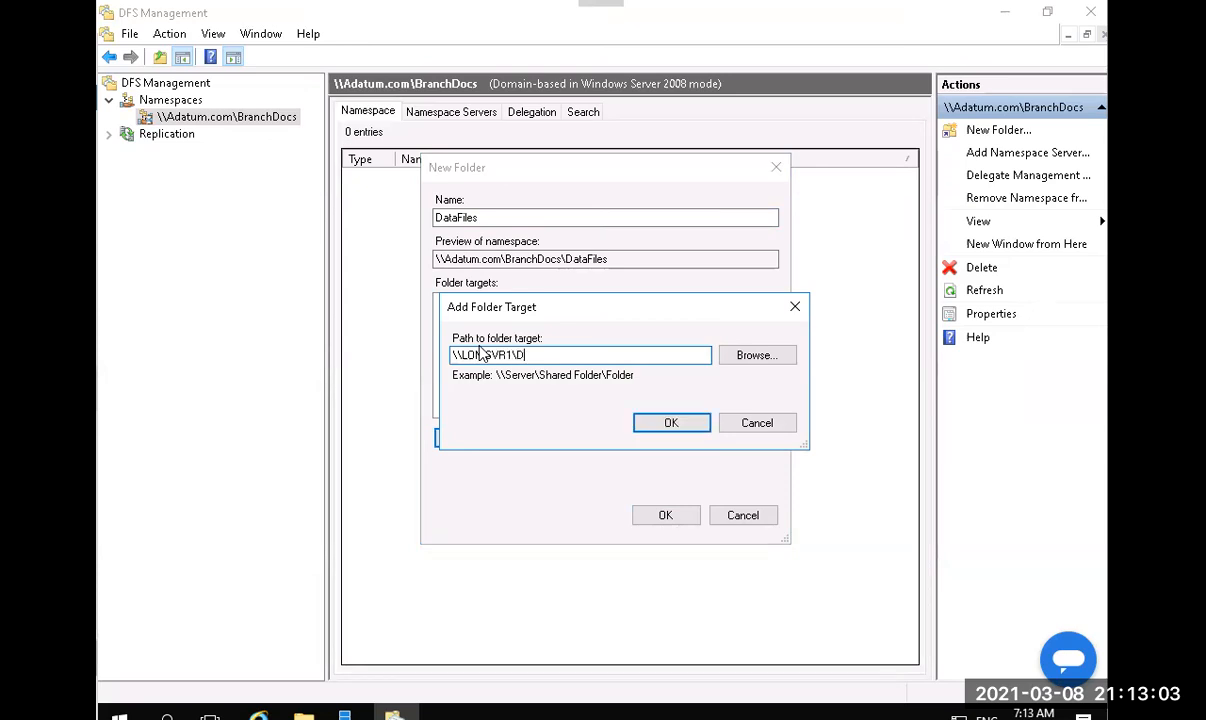
{"action": "type", "text": "ataFiles"}
{"action": "left_click", "coordinate": [304, 715]}
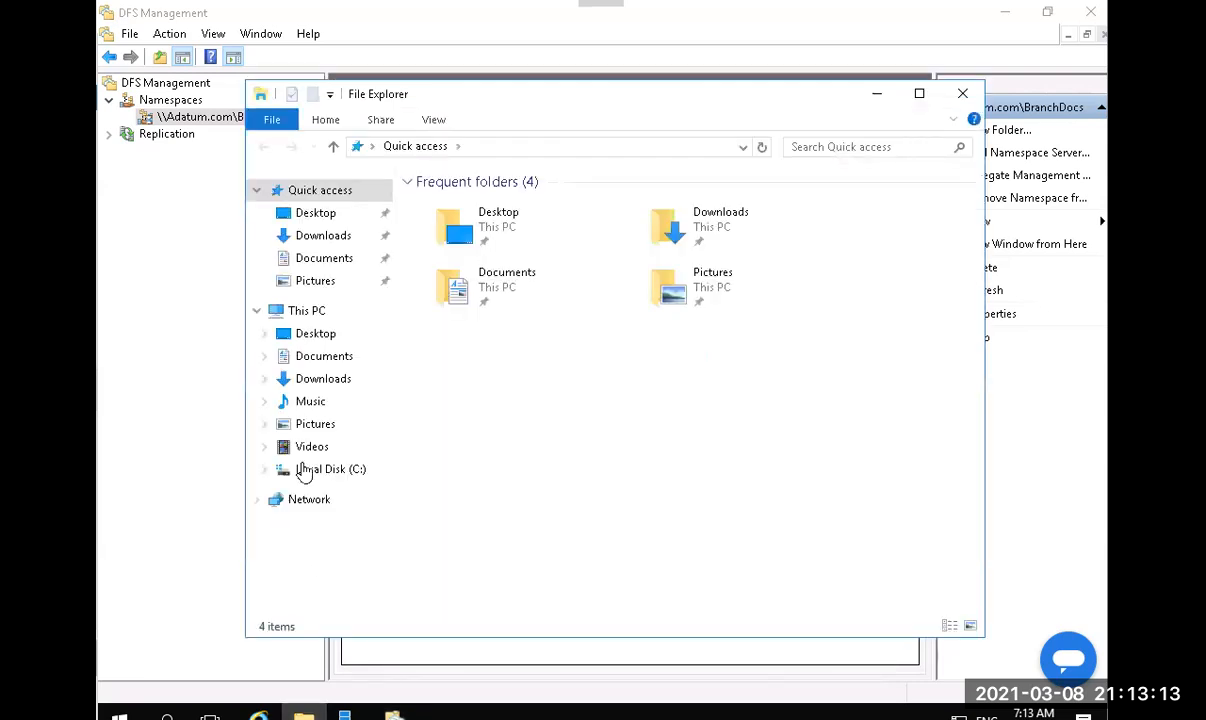
{"action": "left_click", "coordinate": [320, 477]}
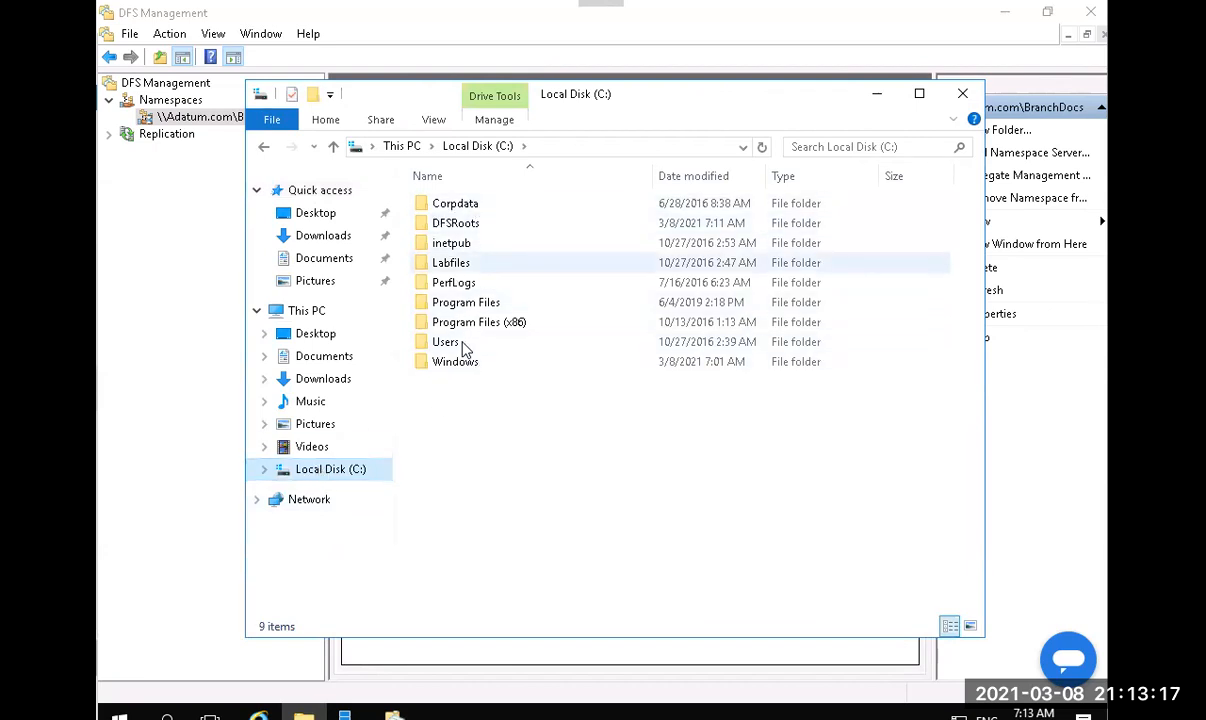
{"action": "left_click", "coordinate": [874, 95]}
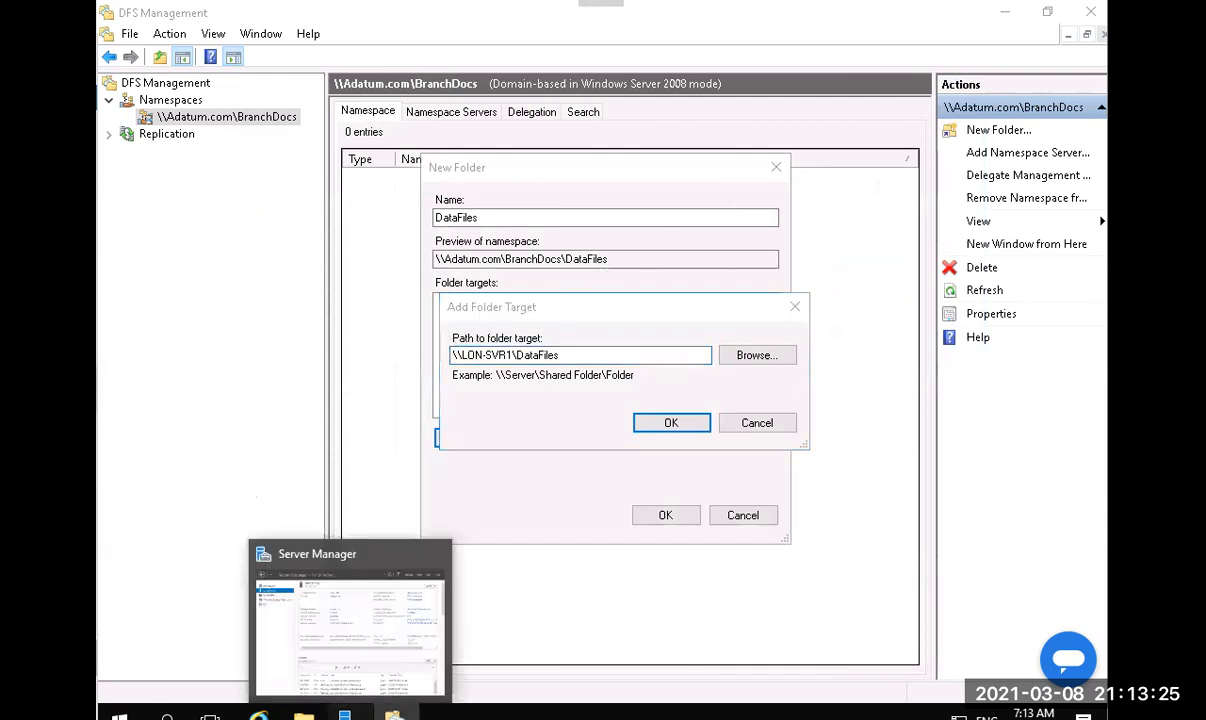
Open Computer Management, check the Shared Folders > Shares list, then minimize it.
{"action": "left_click", "coordinate": [344, 712]}
{"action": "left_click", "coordinate": [975, 54]}
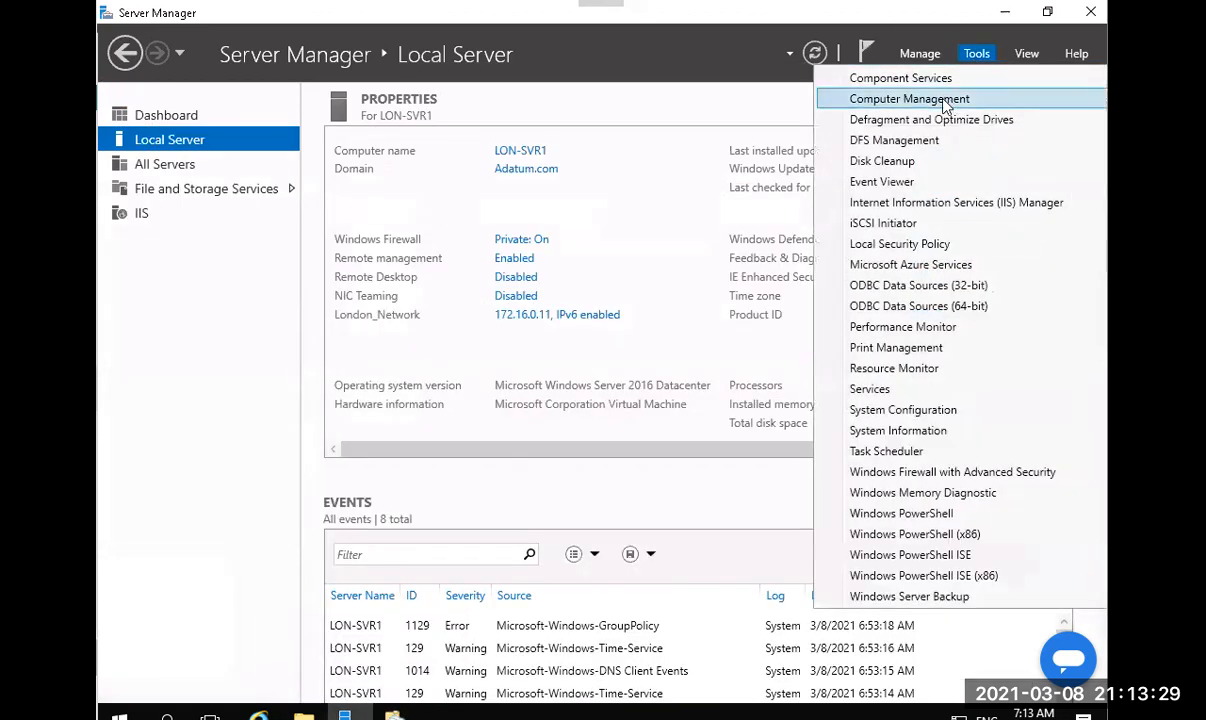
{"action": "left_click", "coordinate": [946, 100]}
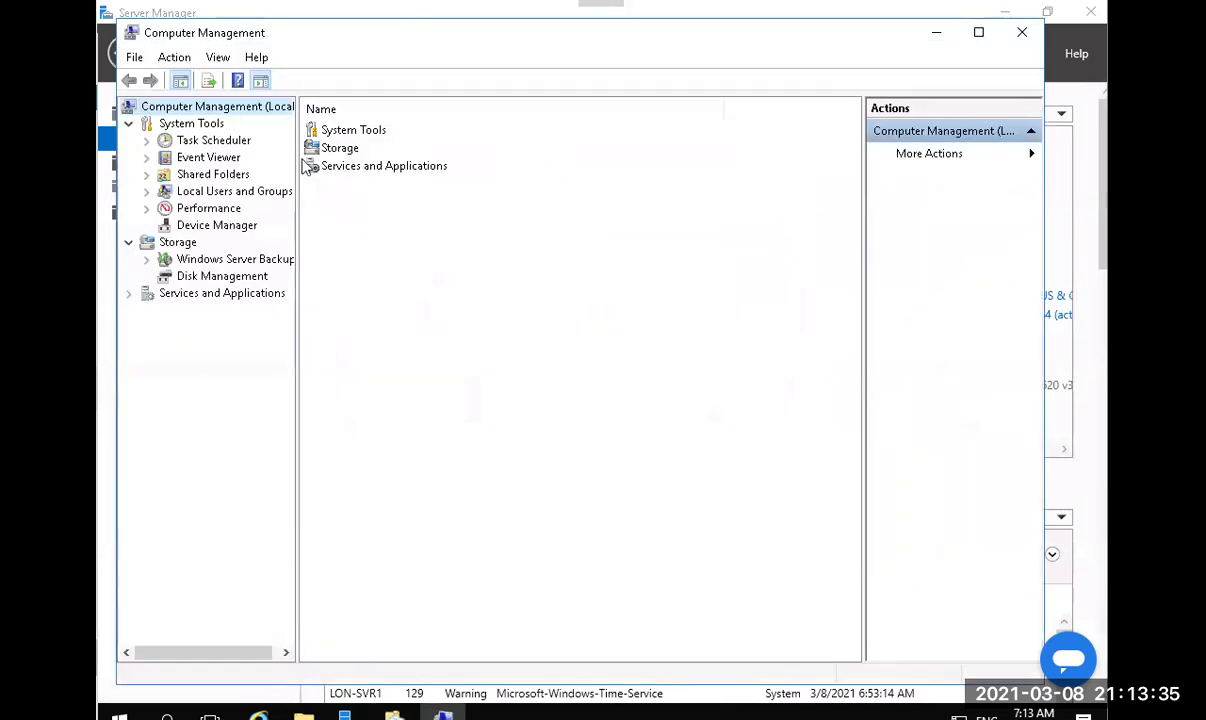
{"action": "double_click", "coordinate": [207, 176]}
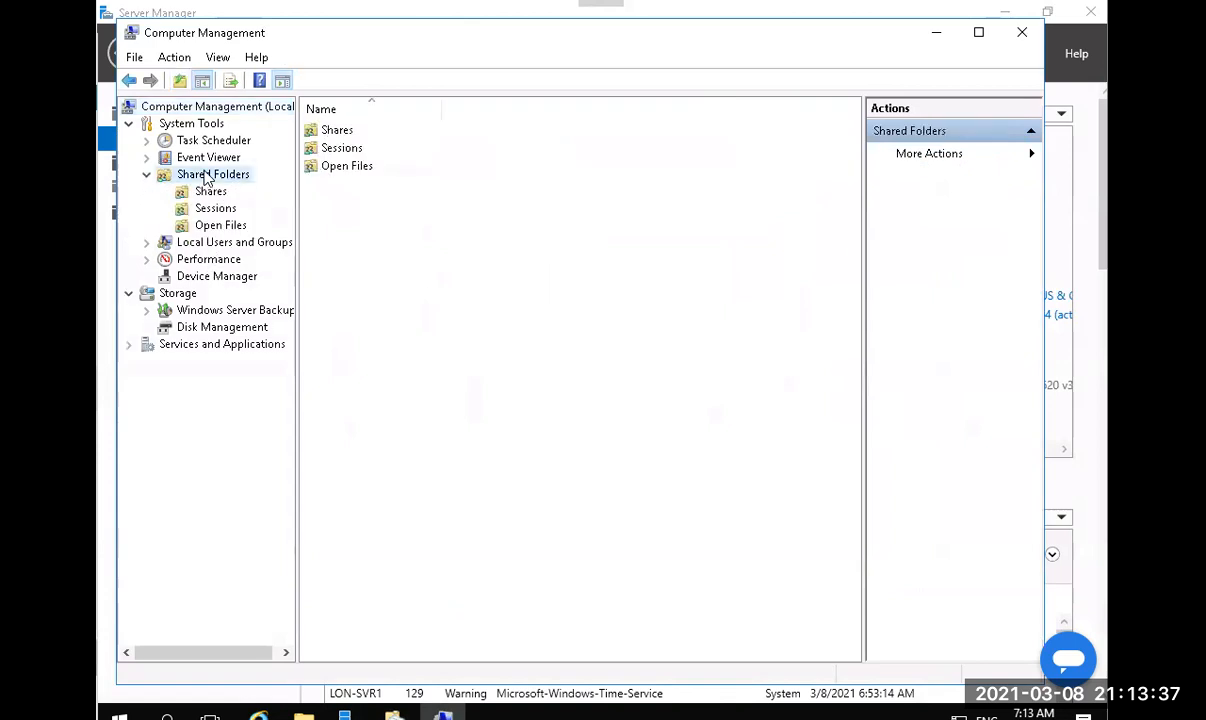
{"action": "left_click", "coordinate": [208, 191]}
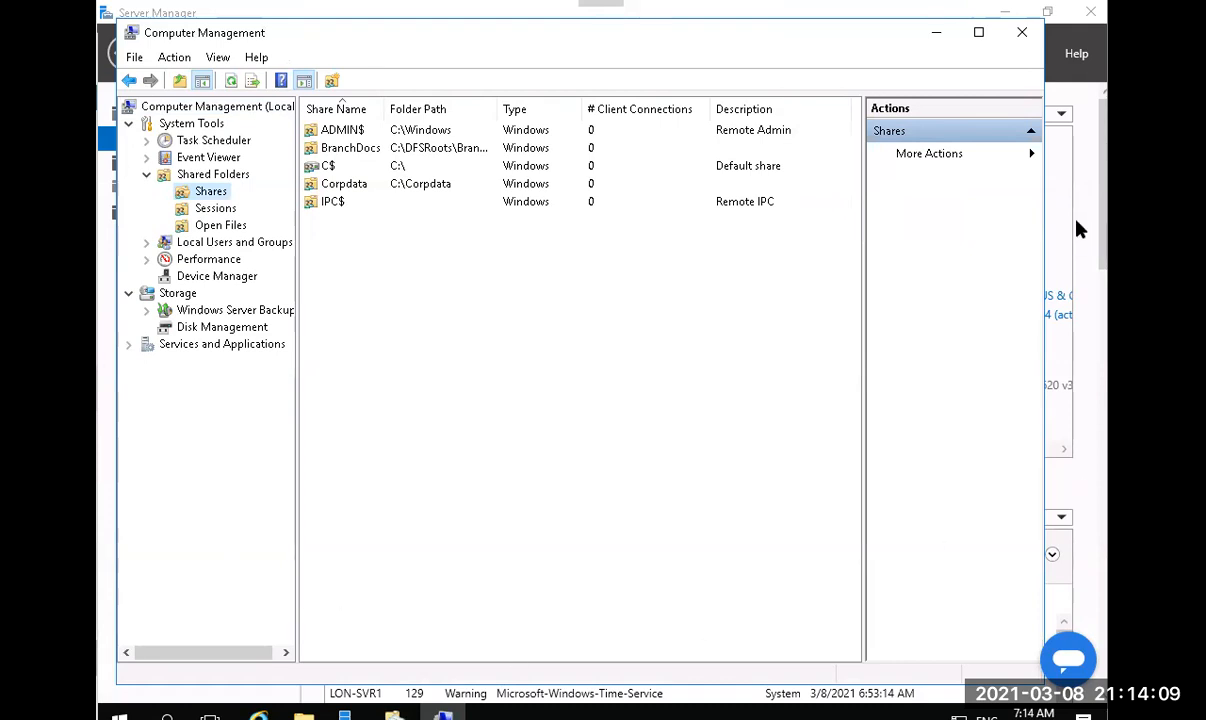
{"action": "left_click", "coordinate": [937, 34]}
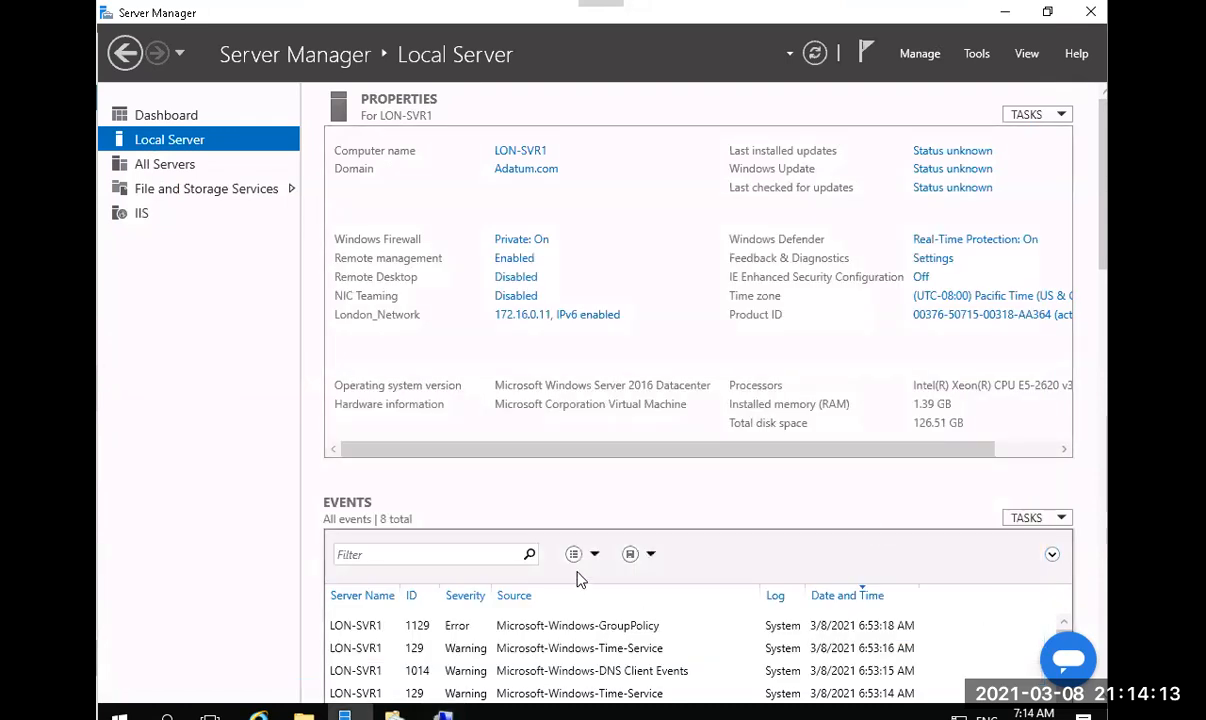
Confirm \\LON-SVR1\DataFiles as the folder target and agree to create the missing share.
{"action": "left_click", "coordinate": [395, 714]}
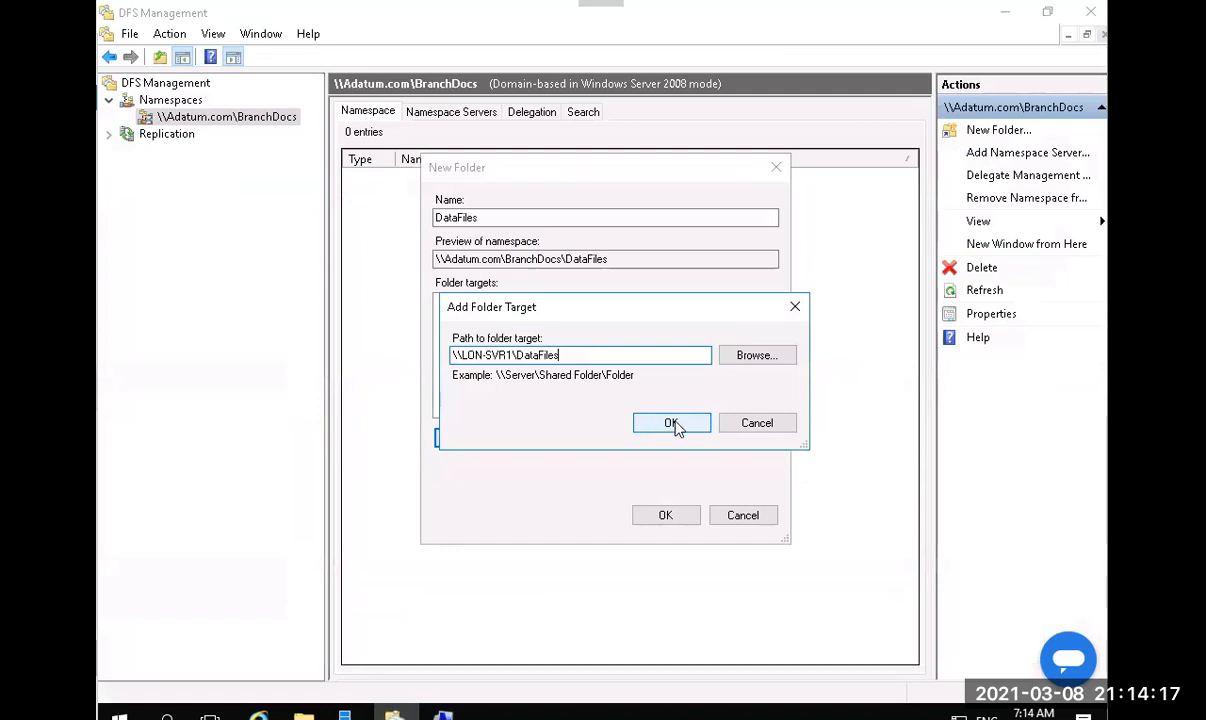
{"action": "left_click", "coordinate": [673, 423]}
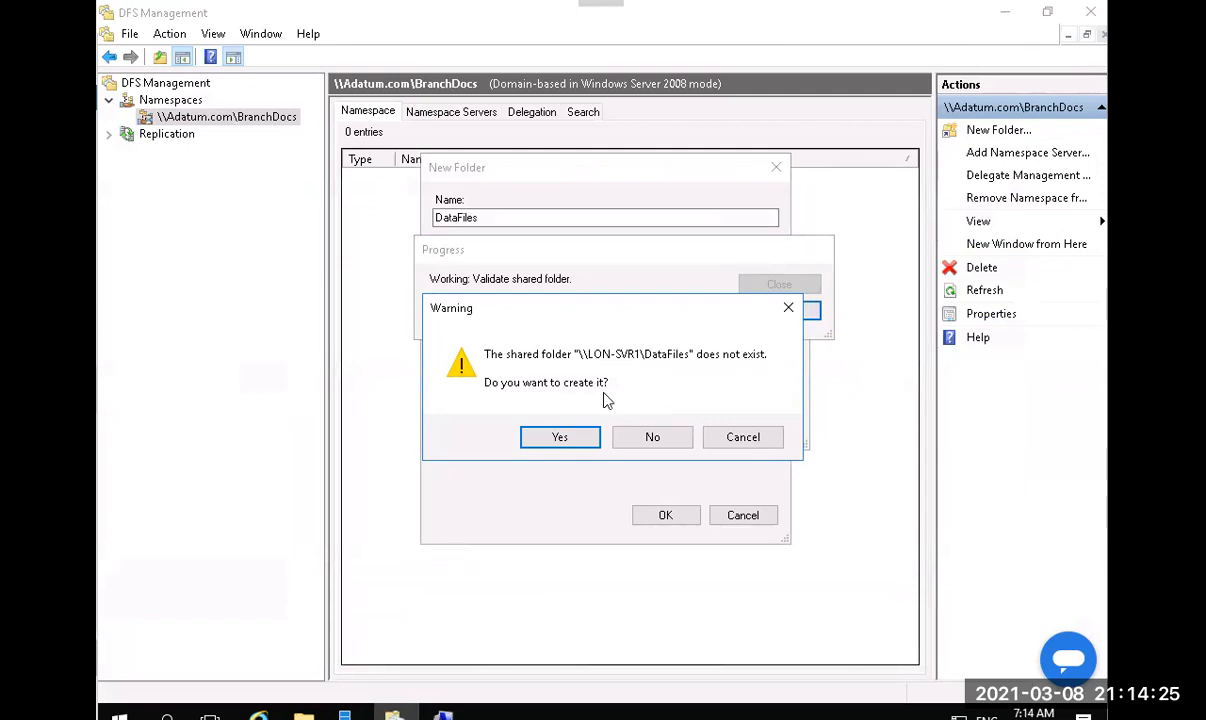
{"action": "left_click", "coordinate": [560, 438]}
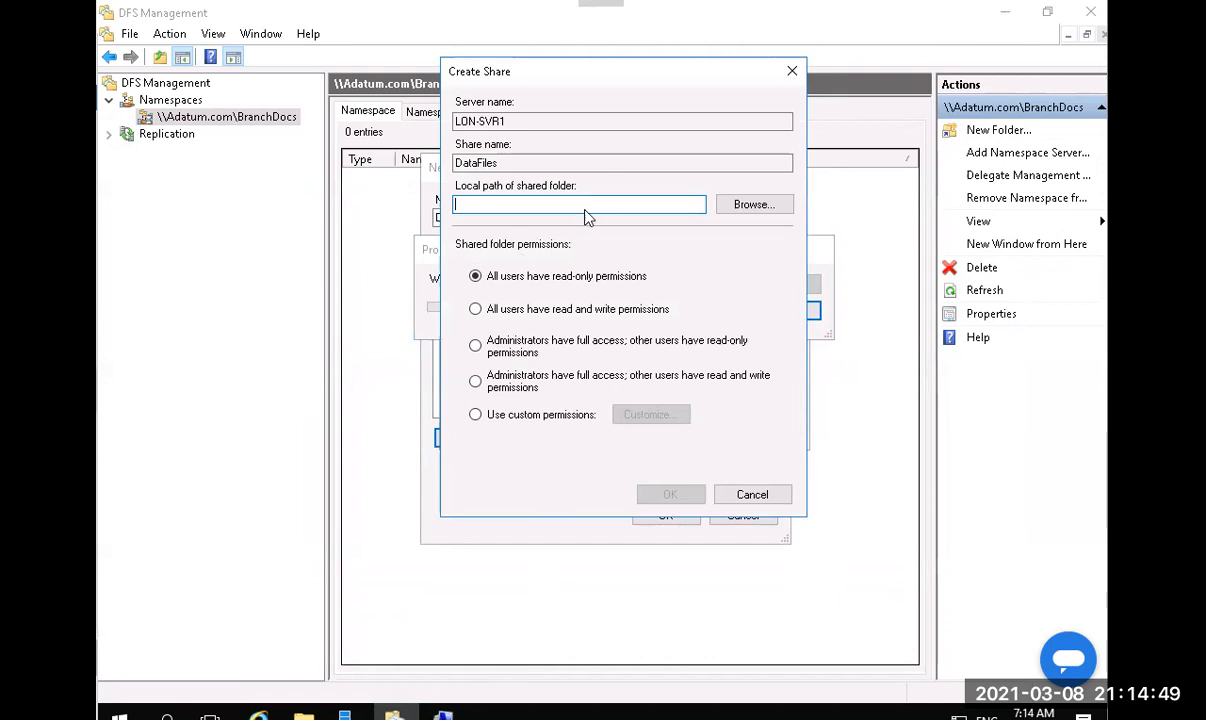
Enter C:\BranchDocs\DataFiles as the share's local folder path.
{"action": "type", "text": "C:\\"}
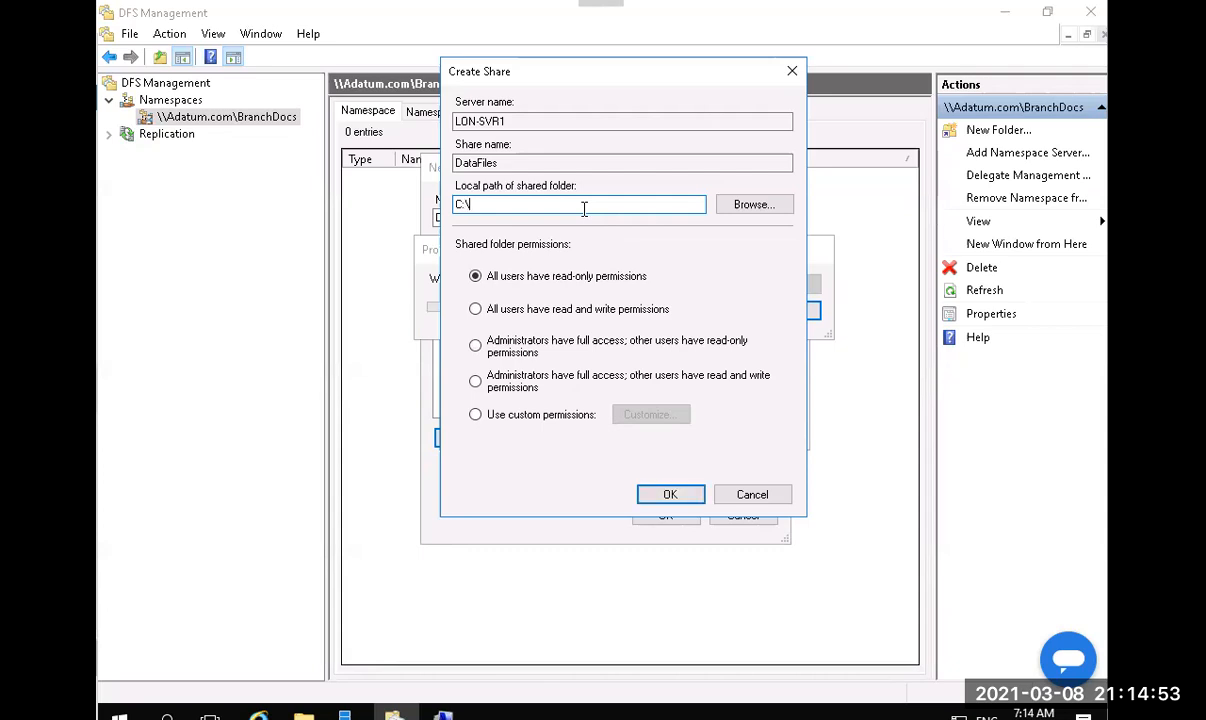
{"action": "type", "text": "BranchDocs\\Dat"}
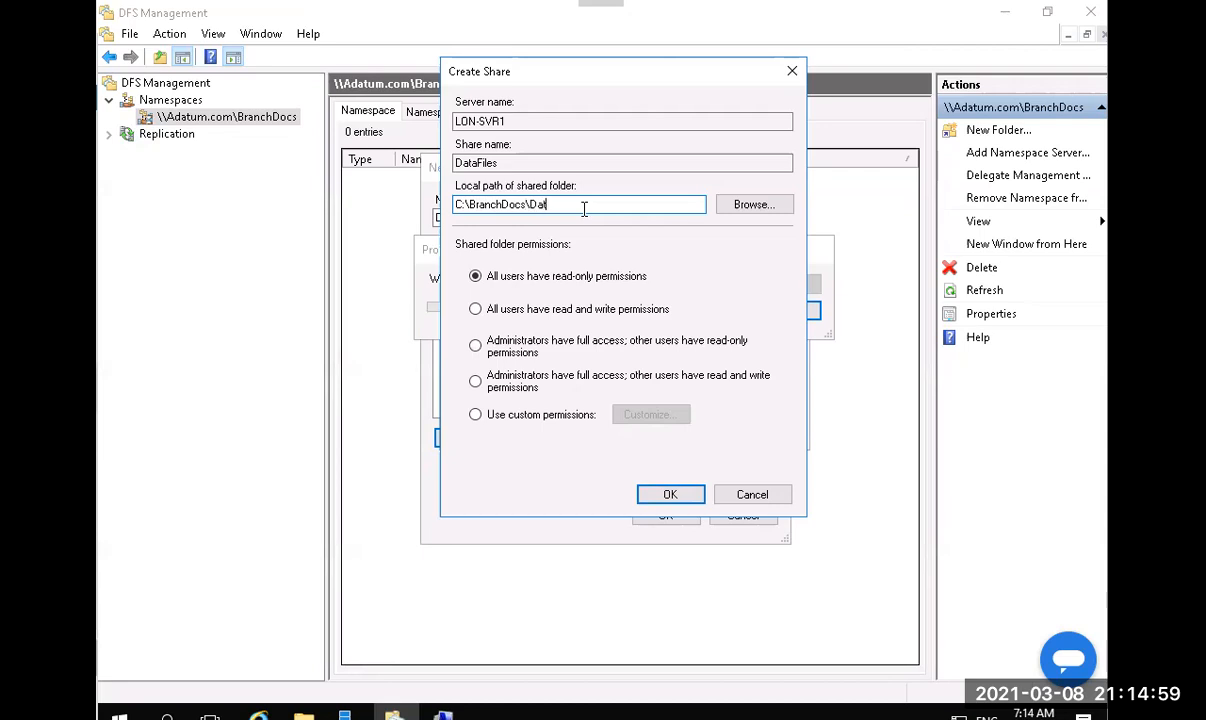
{"action": "type", "text": "aFiles"}
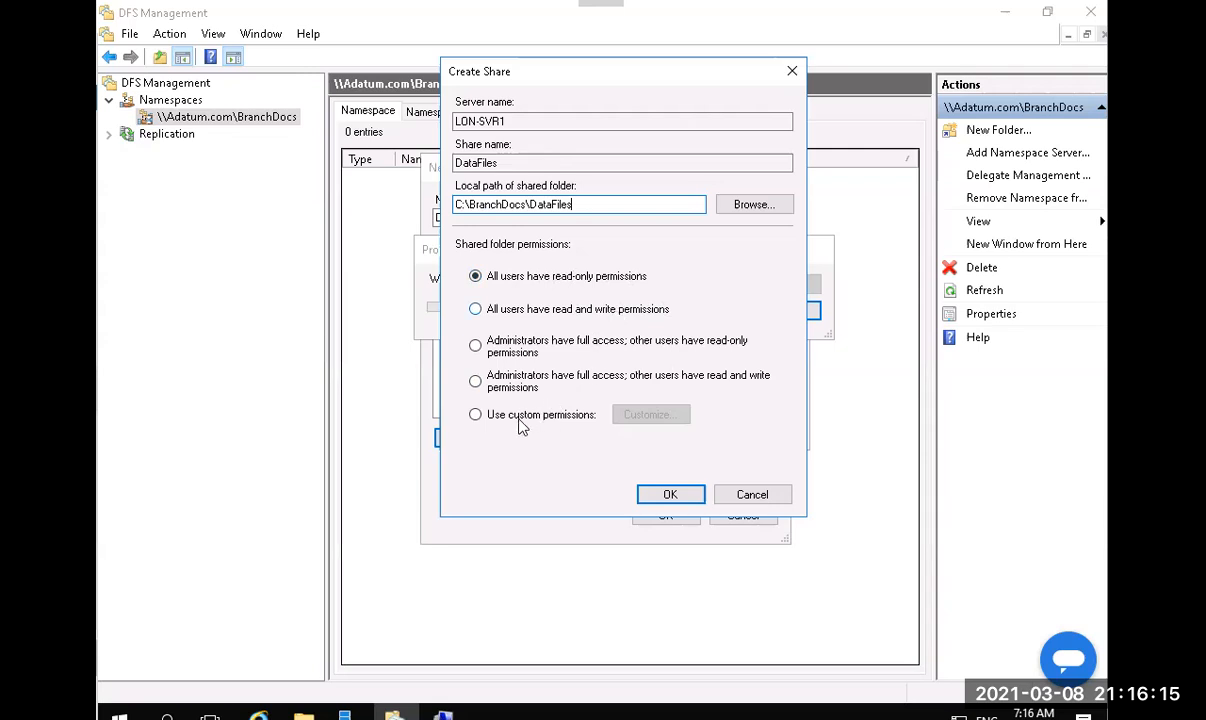
Share the new DataFiles folder with read and write access for all users, creating C:\BranchDocs\DataFiles.
{"action": "left_click", "coordinate": [560, 416]}
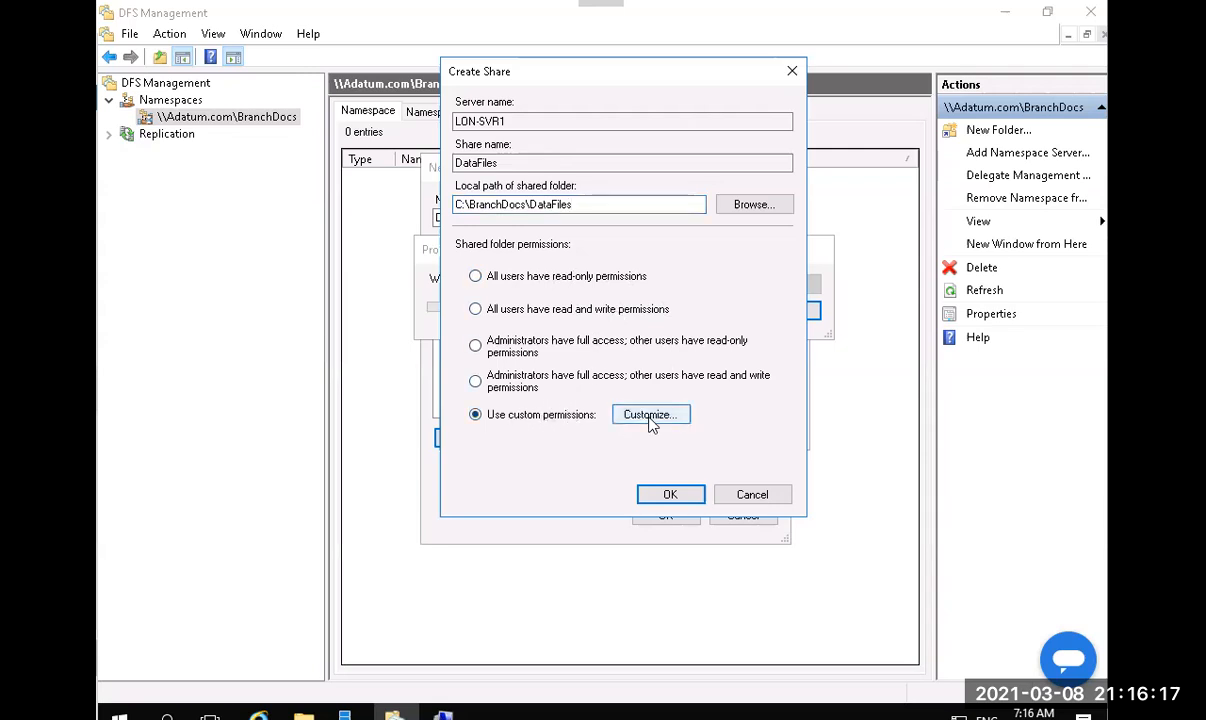
{"action": "left_click", "coordinate": [650, 420]}
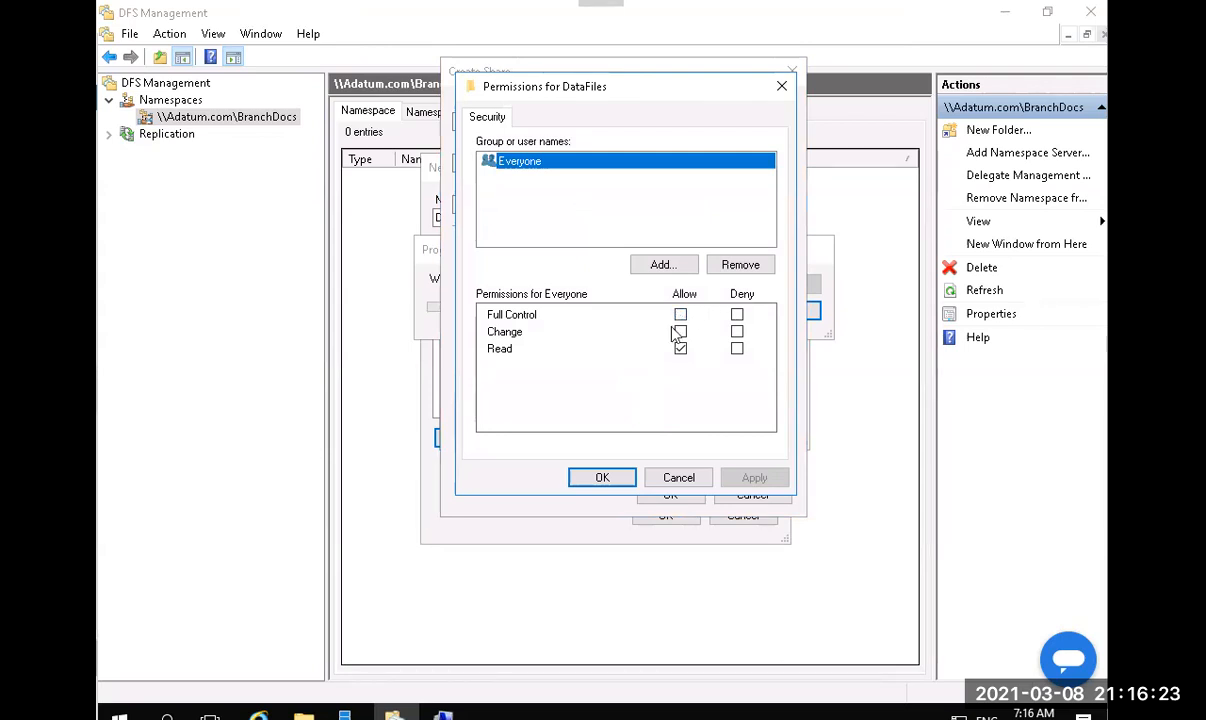
{"action": "left_click", "coordinate": [679, 478]}
{"action": "left_click", "coordinate": [557, 314]}
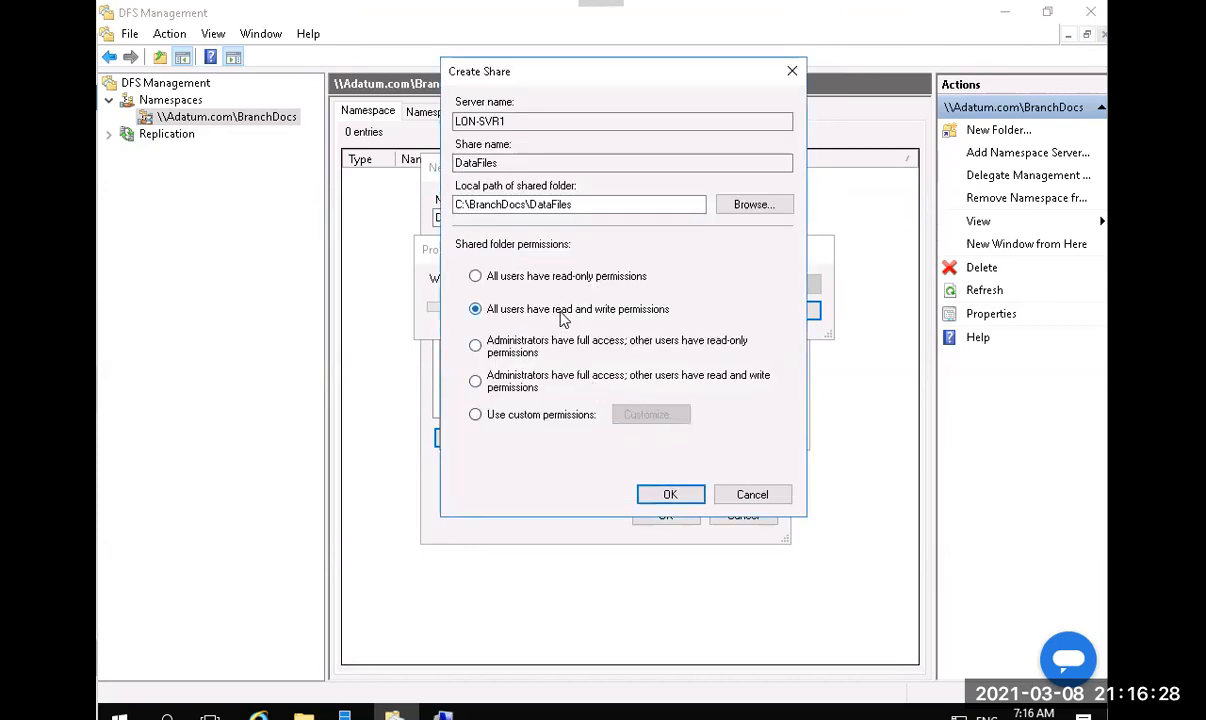
{"action": "left_click", "coordinate": [670, 495]}
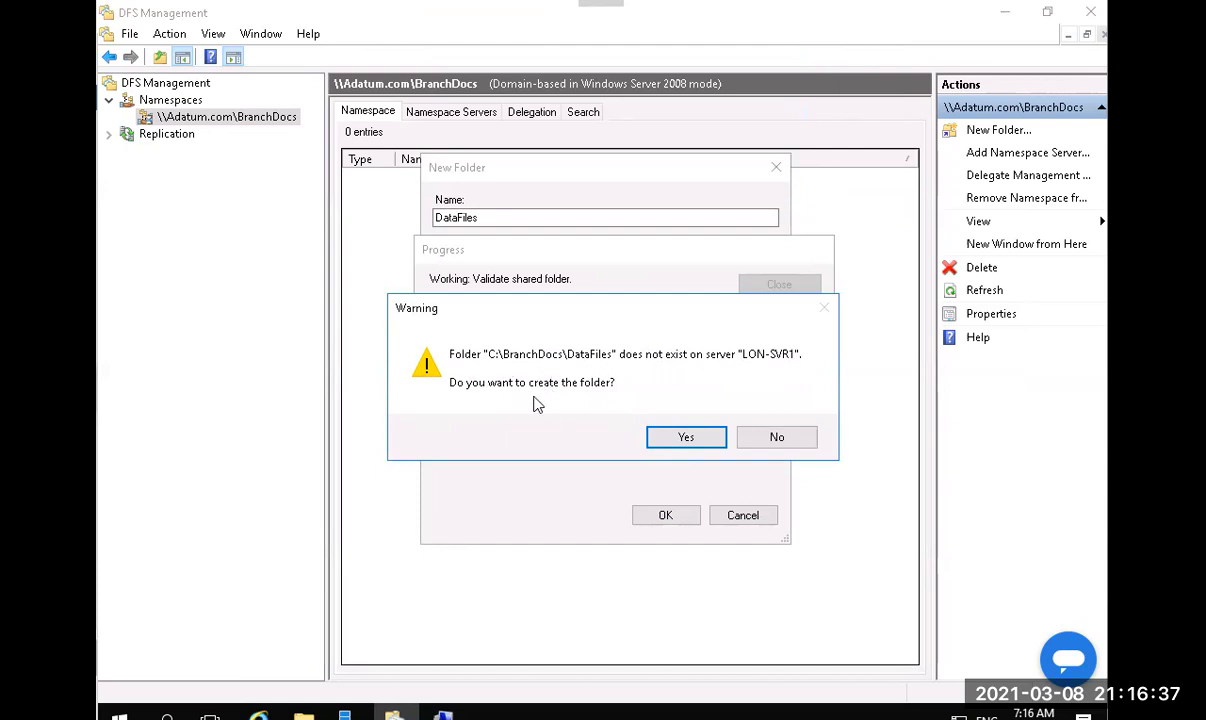
{"action": "left_click", "coordinate": [700, 444]}
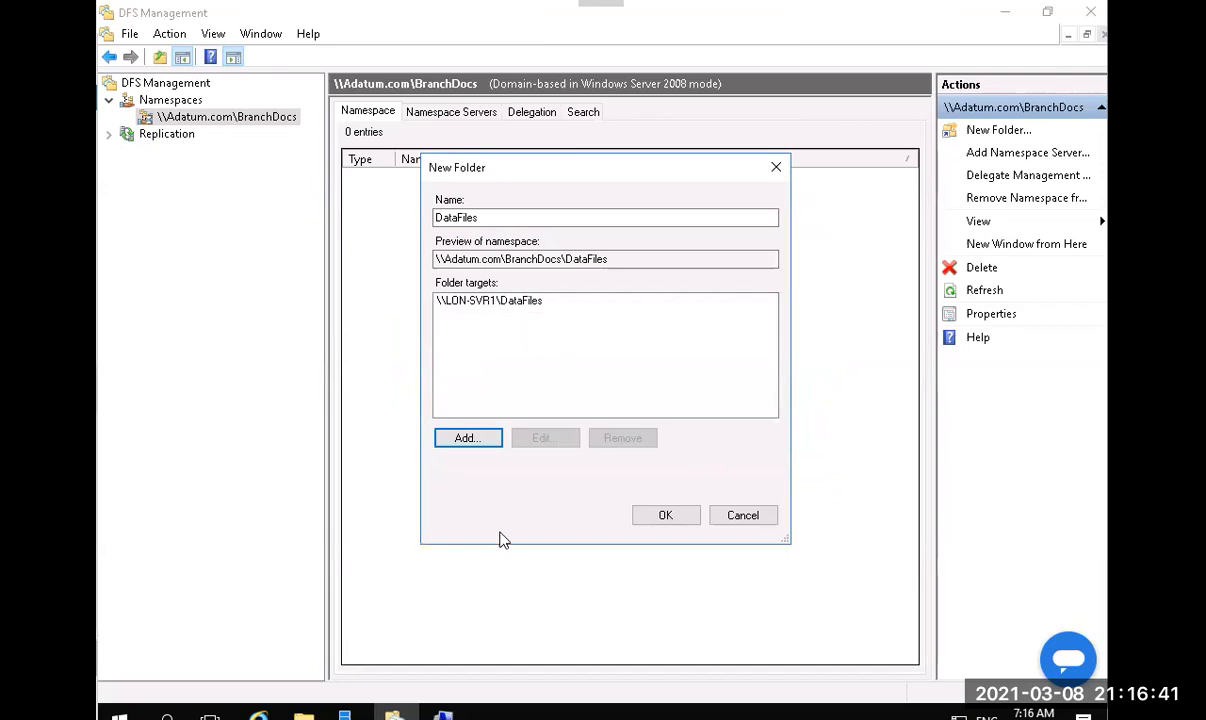
{"action": "left_click", "coordinate": [443, 716]}
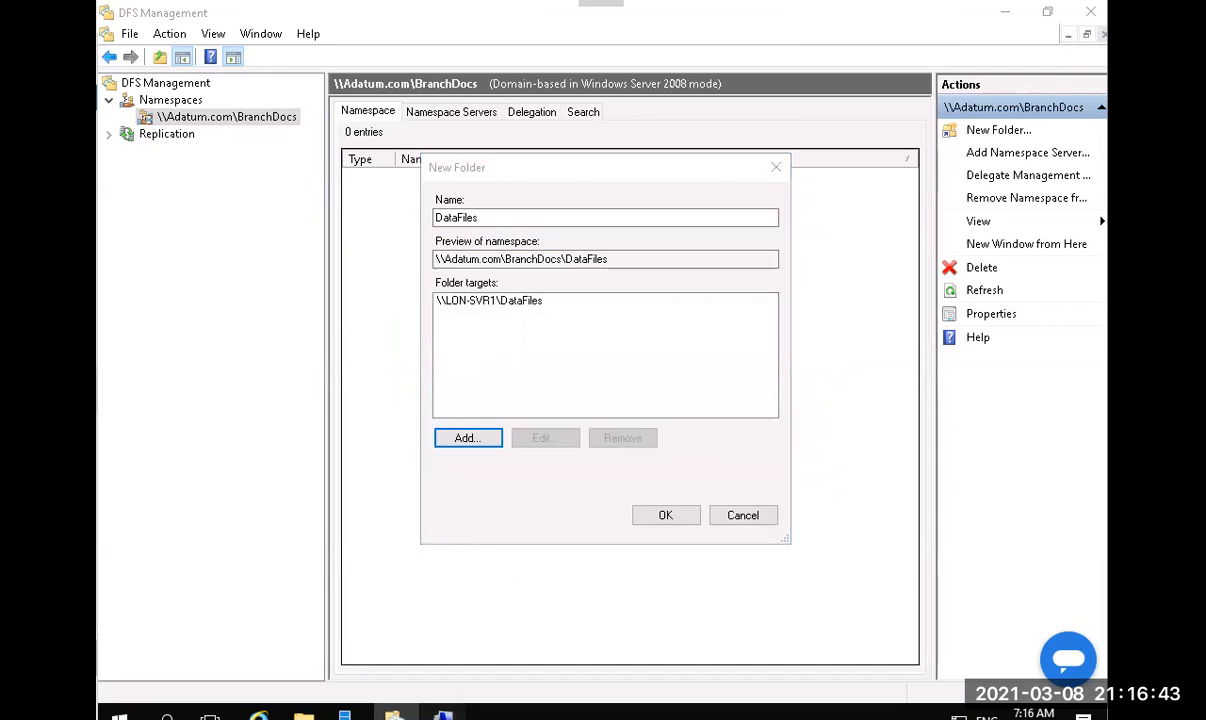
Refresh Computer Management's share list to confirm DataFiles at C:\BranchDocs\DataFiles, then minimize it.
{"action": "right_click", "coordinate": [392, 338]}
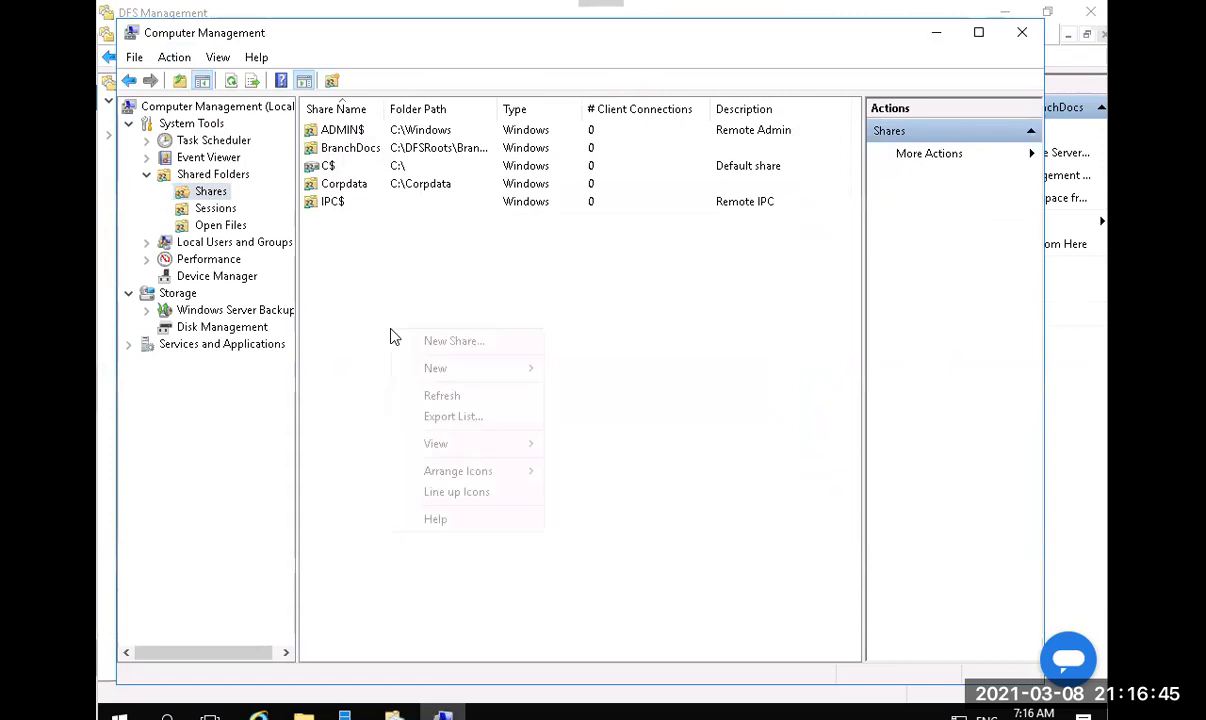
{"action": "left_click", "coordinate": [449, 398]}
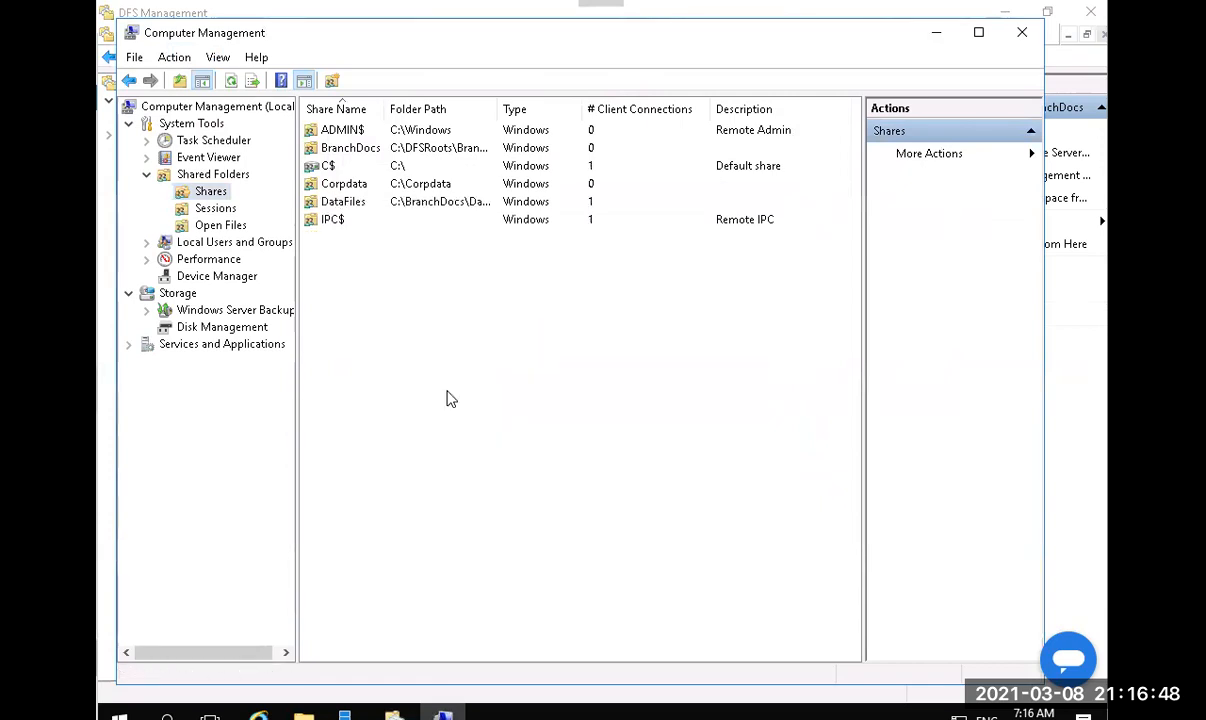
{"action": "left_click", "coordinate": [352, 208]}
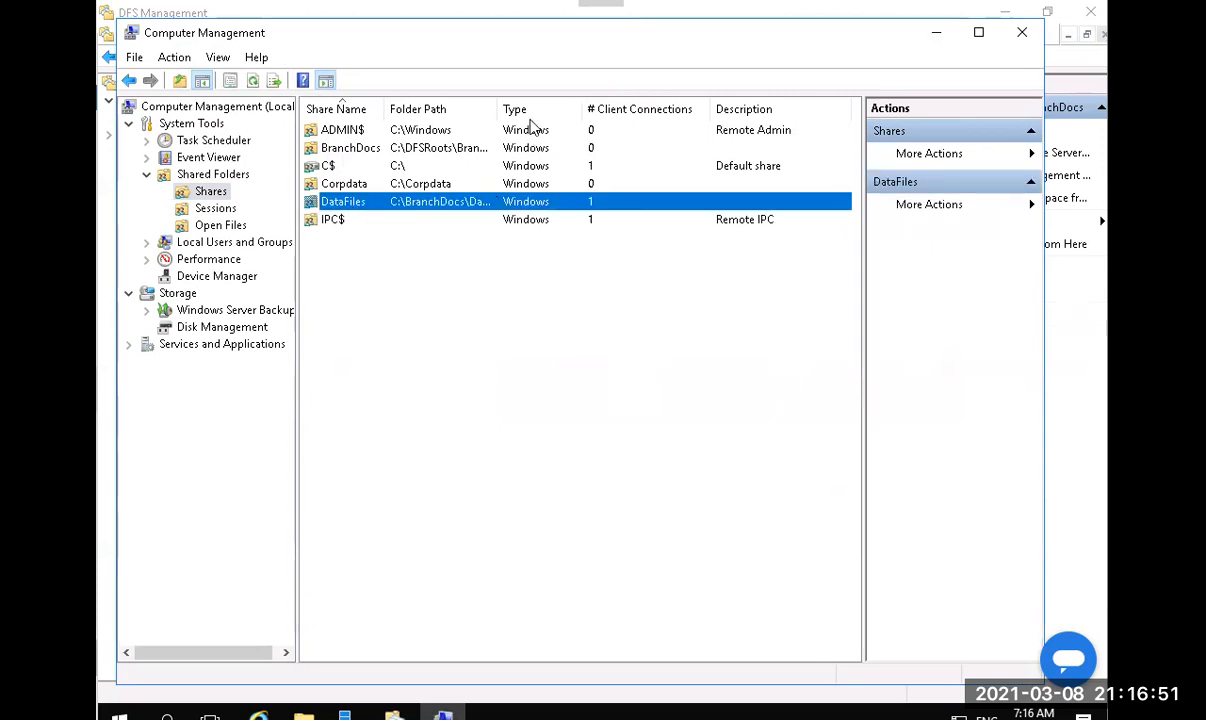
{"action": "double_click", "coordinate": [497, 109]}
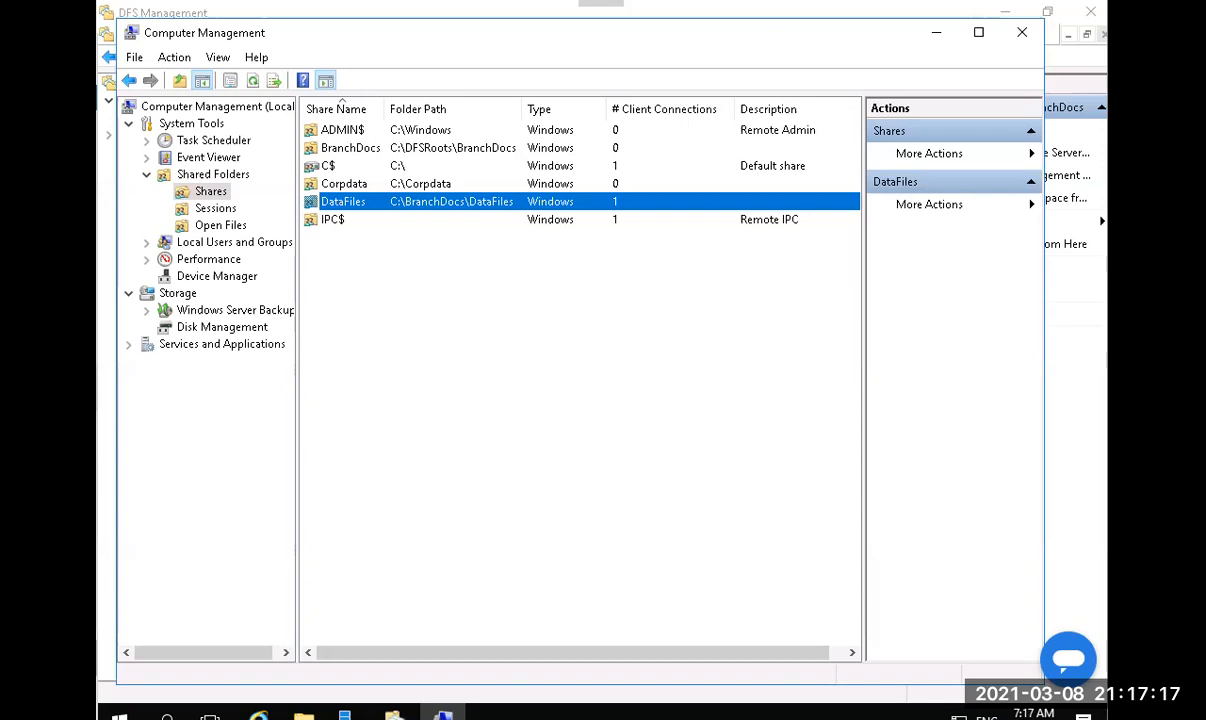
{"action": "left_click", "coordinate": [938, 35]}
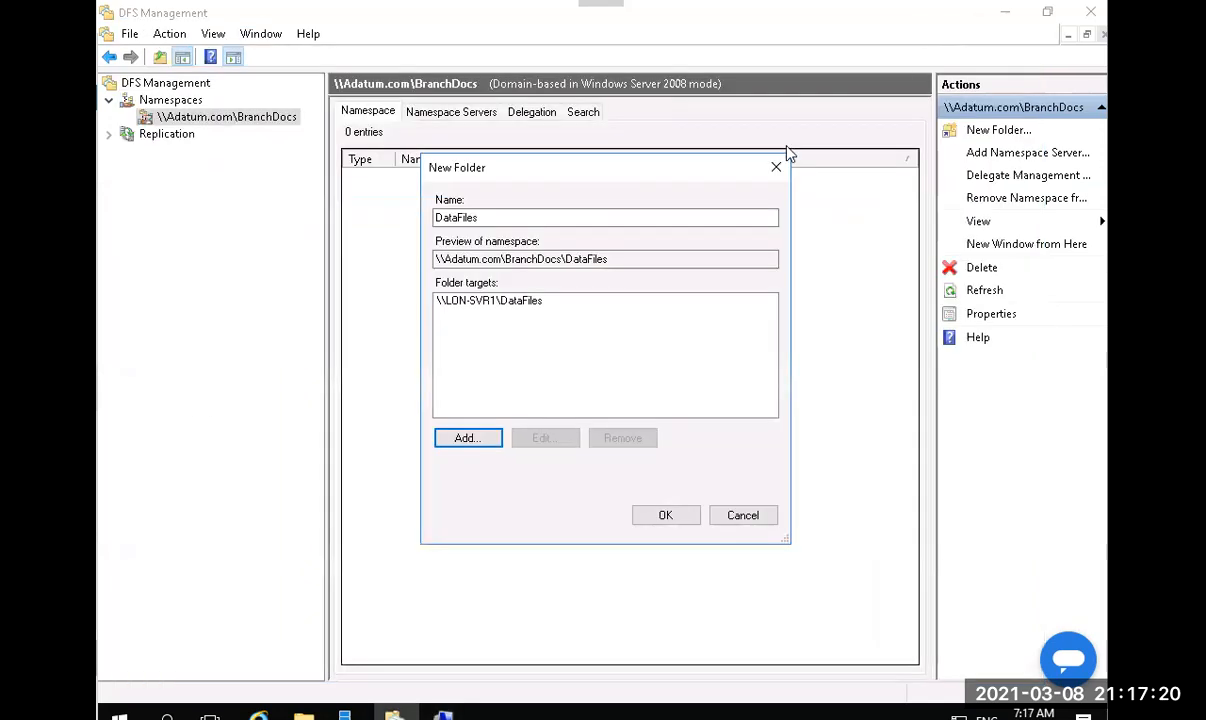
Create the DataFiles folder with its \\LON-SVR1\DataFiles target in BranchDocs, then minimize DFS Management.
{"action": "left_click", "coordinate": [668, 515]}
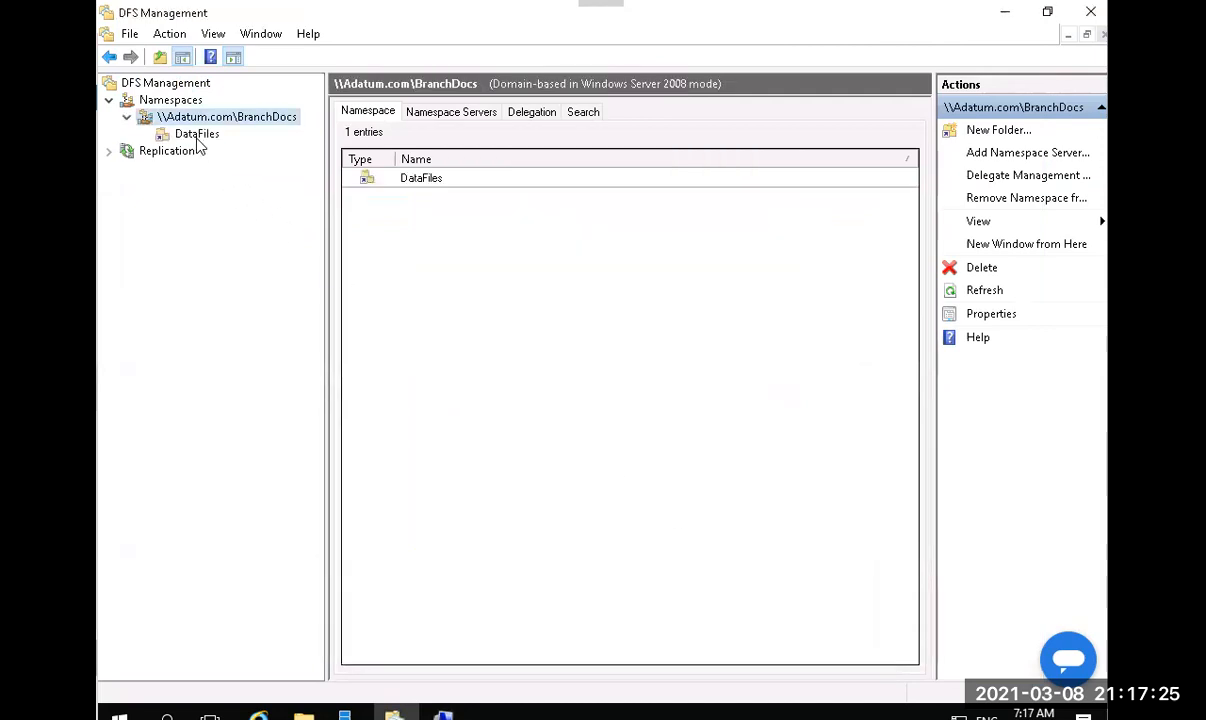
{"action": "left_click", "coordinate": [197, 136]}
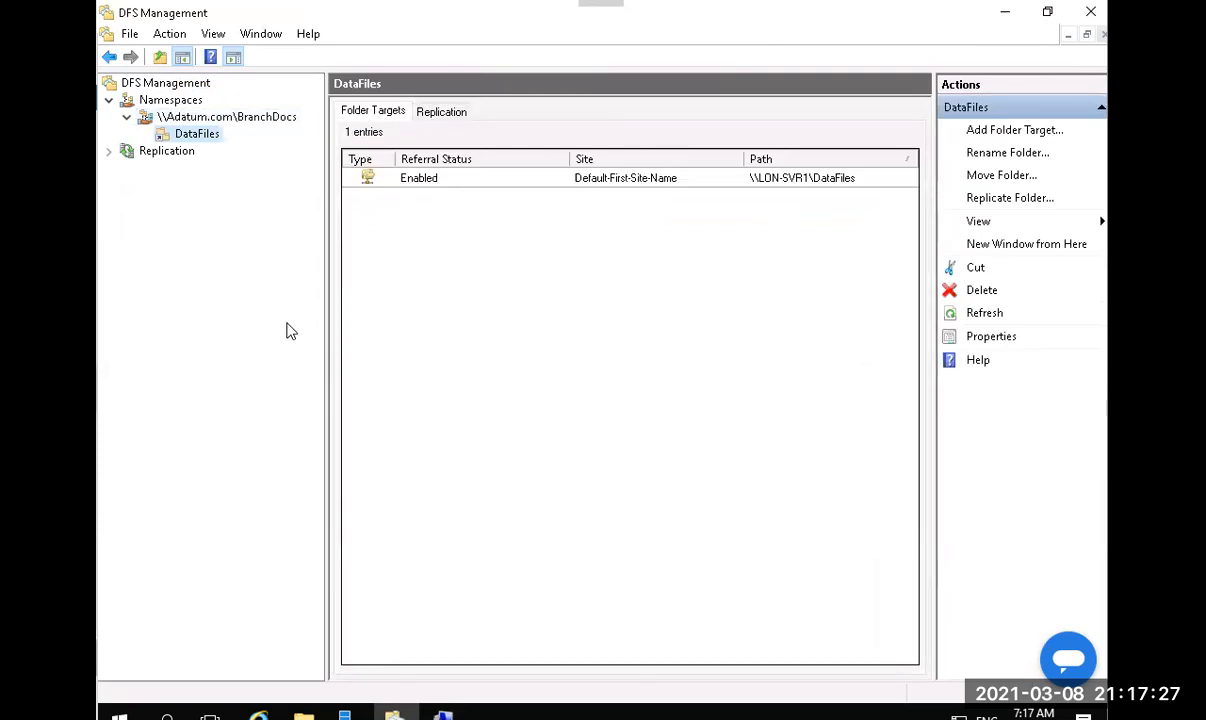
{"action": "left_click", "coordinate": [237, 117]}
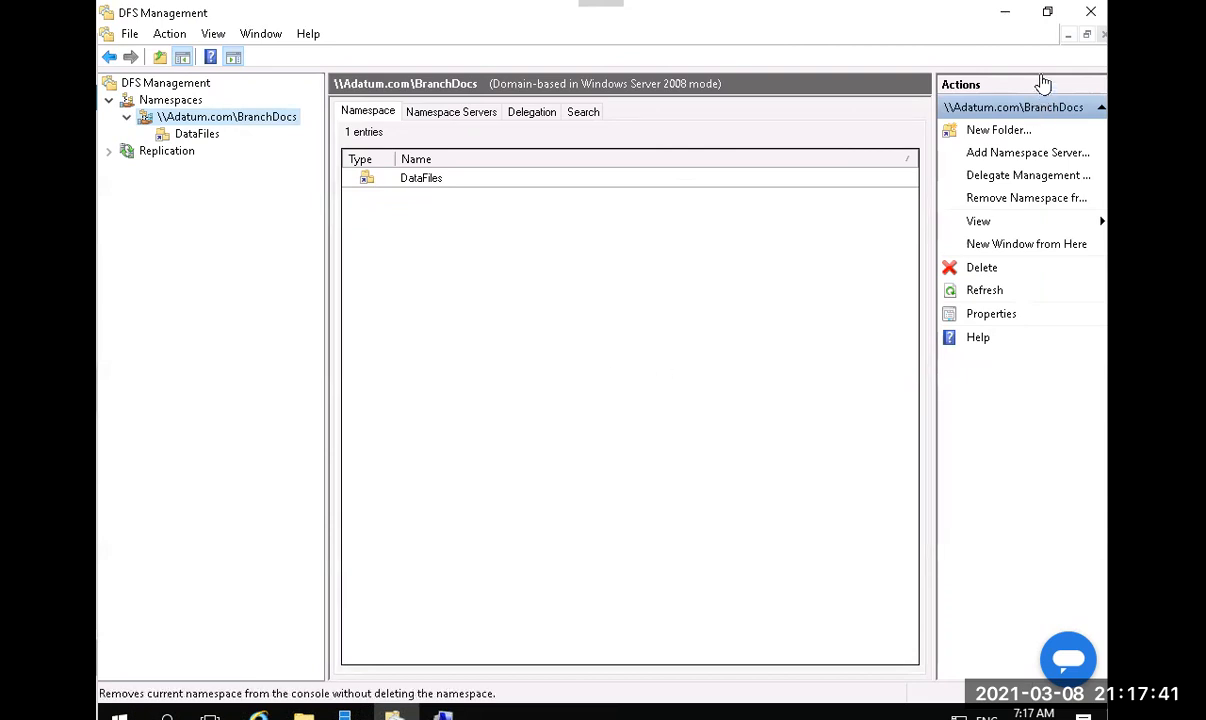
{"action": "left_click", "coordinate": [1007, 14]}
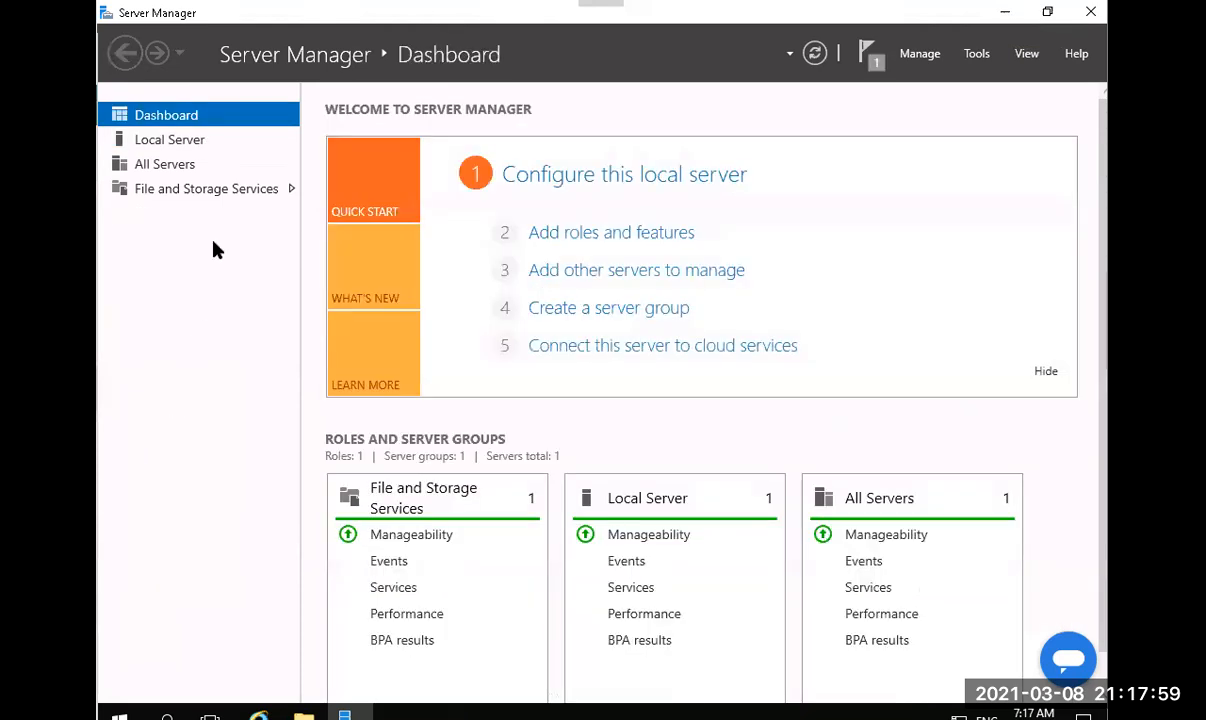
Review TOR-SVR1's Local Server properties, then launch DFS Management from the Tools menu.
{"action": "left_click", "coordinate": [196, 146]}
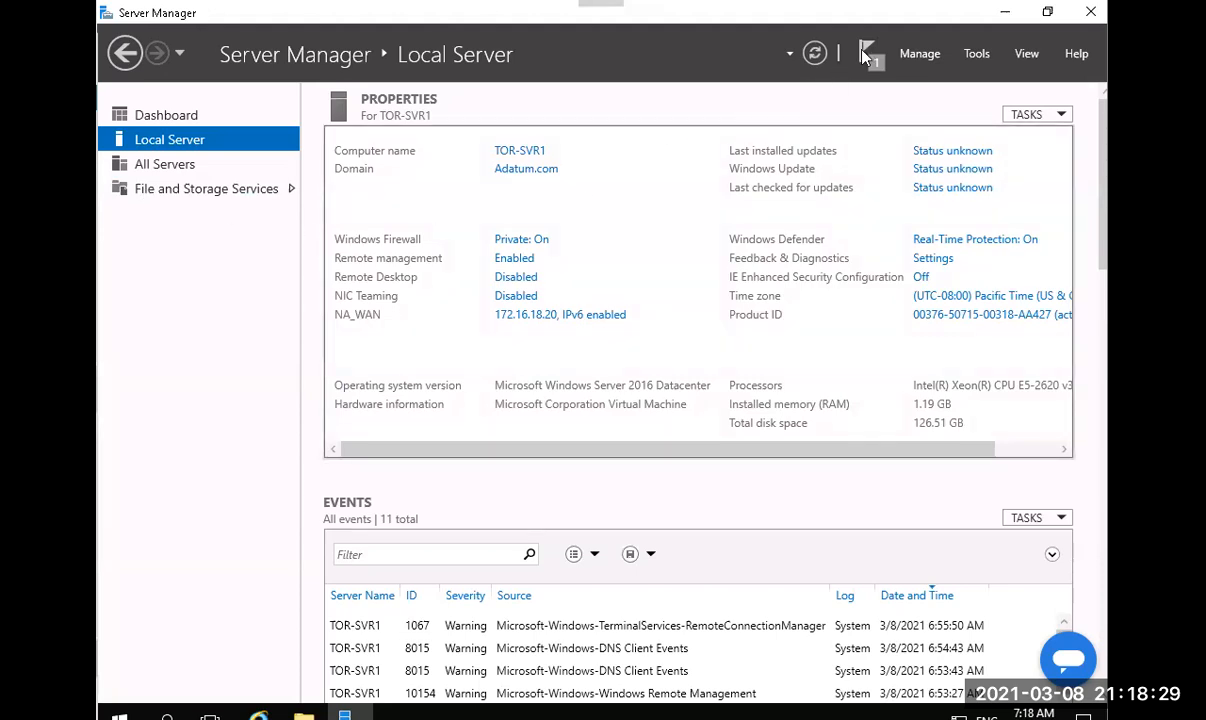
{"action": "left_click", "coordinate": [975, 56]}
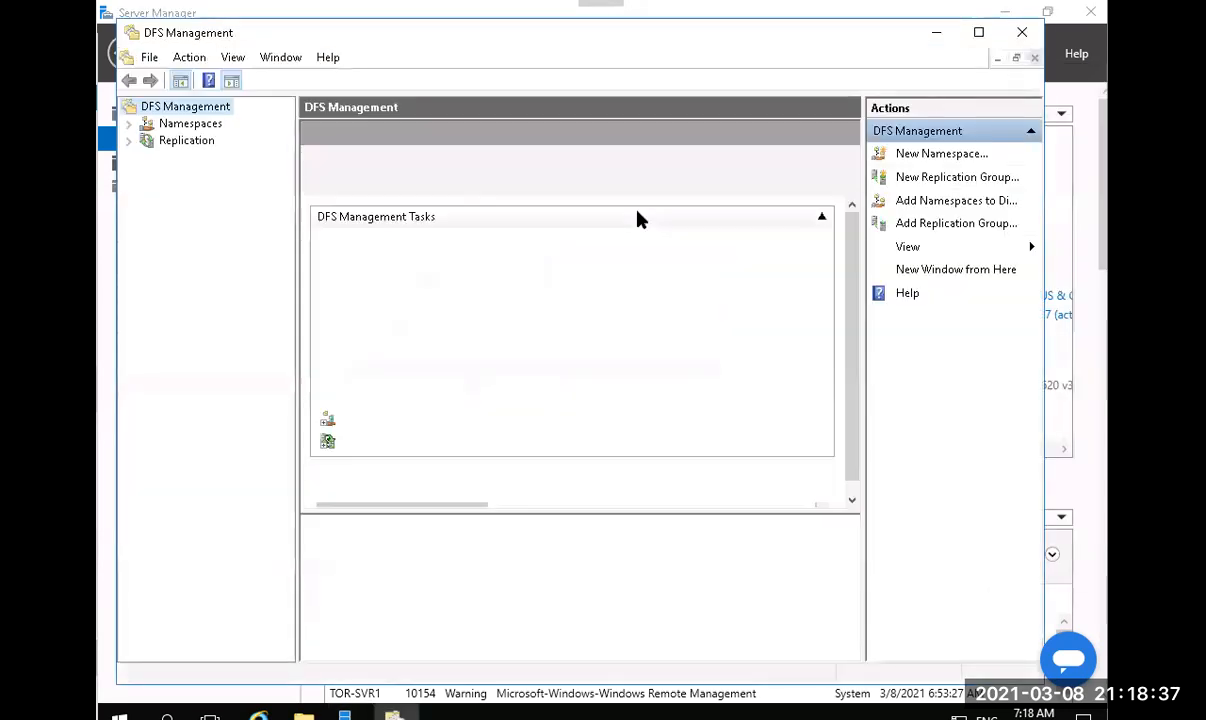
Start the New Namespace Wizard from the Namespaces node.
{"action": "left_click", "coordinate": [140, 124]}
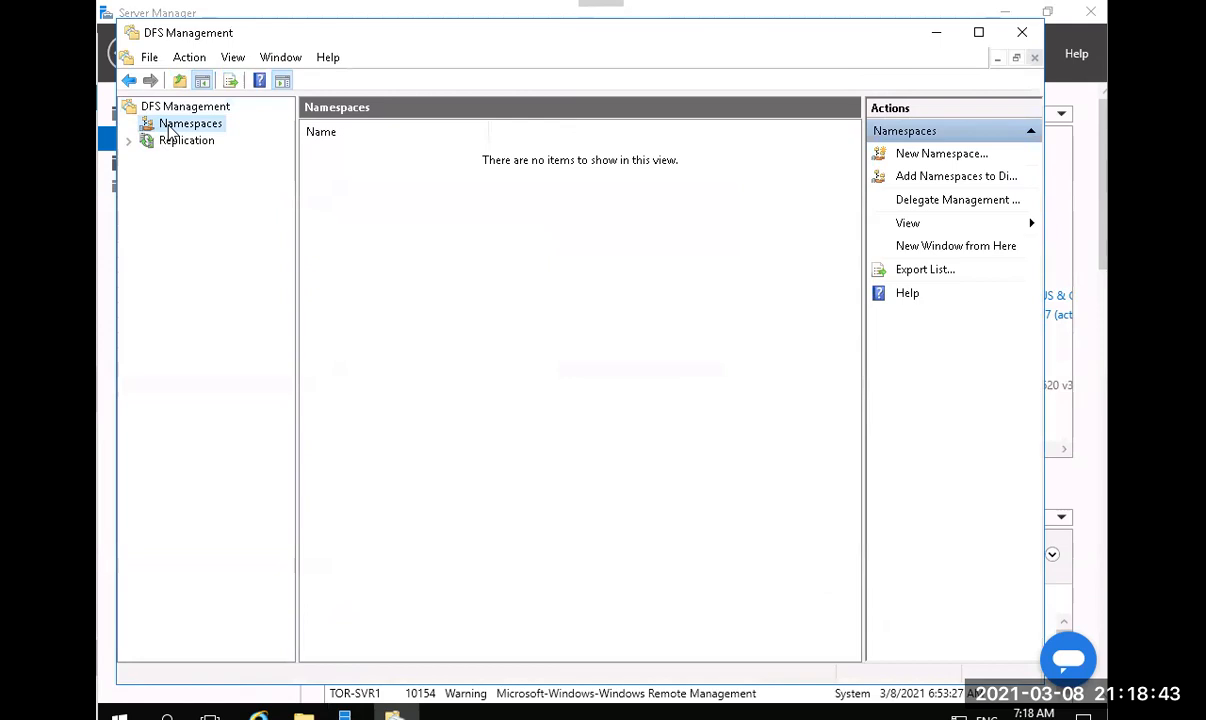
{"action": "right_click", "coordinate": [170, 131]}
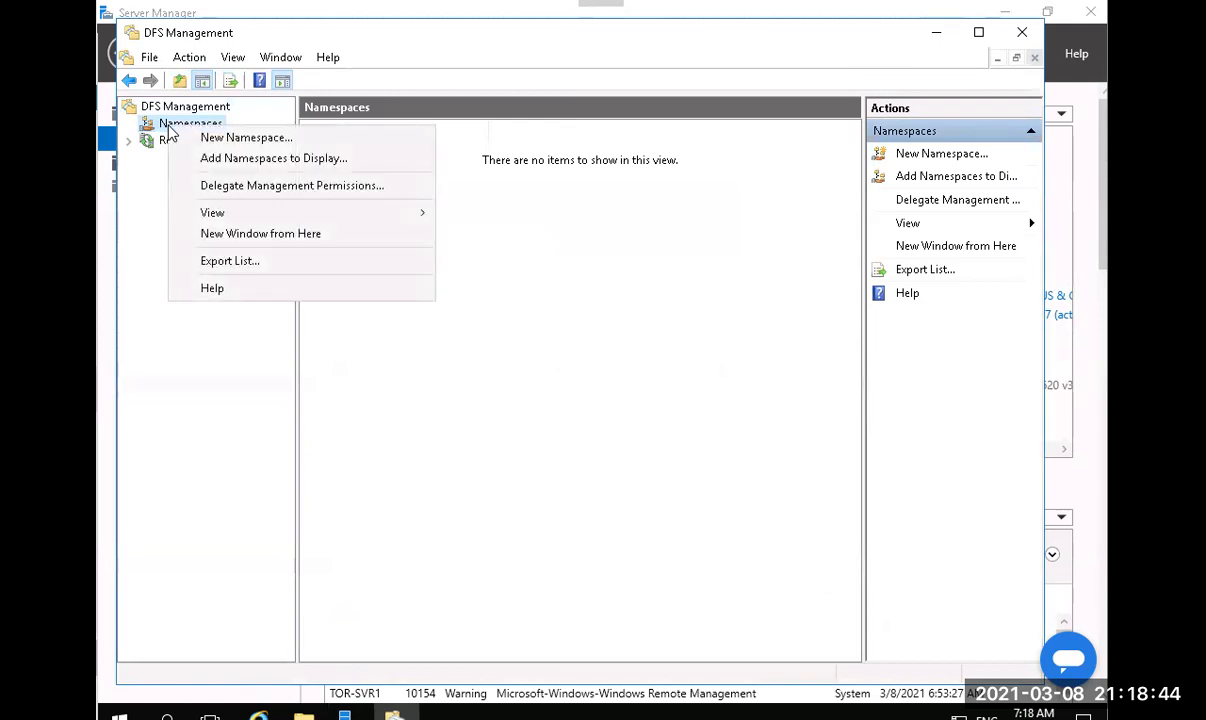
{"action": "left_click", "coordinate": [236, 140]}
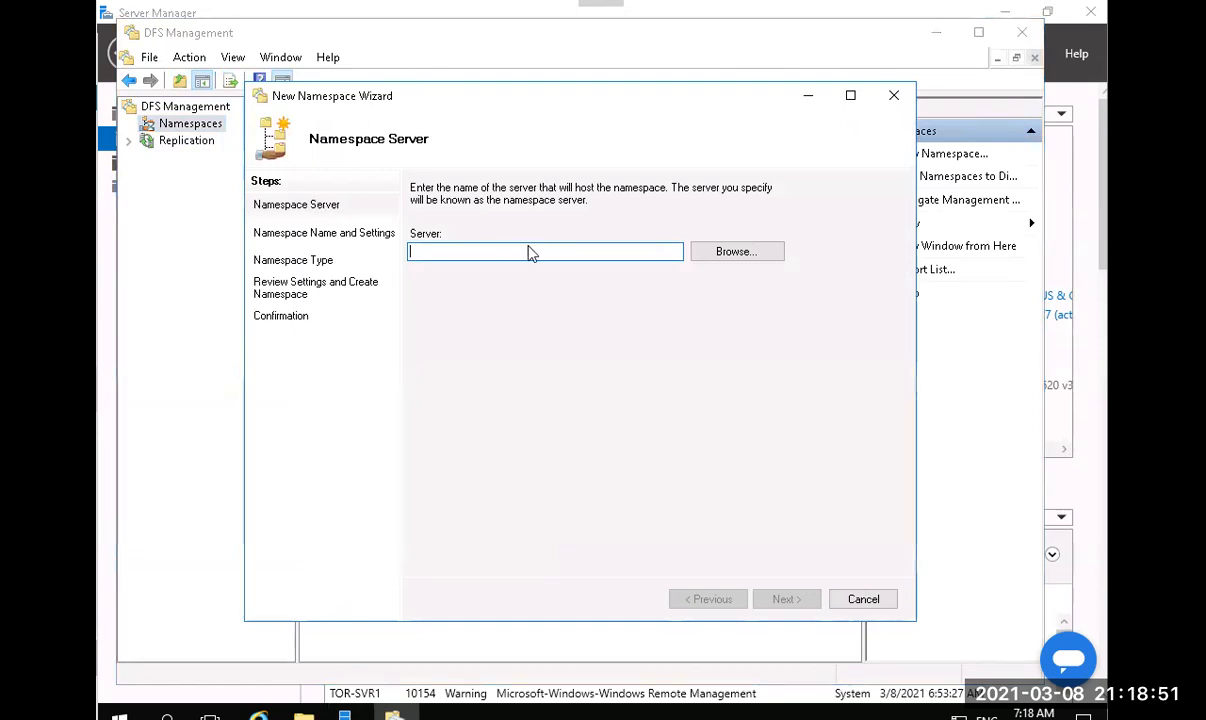
Find TOR-SVR1 through an advanced computer search and set it as the namespace server.
{"action": "left_click", "coordinate": [719, 253]}
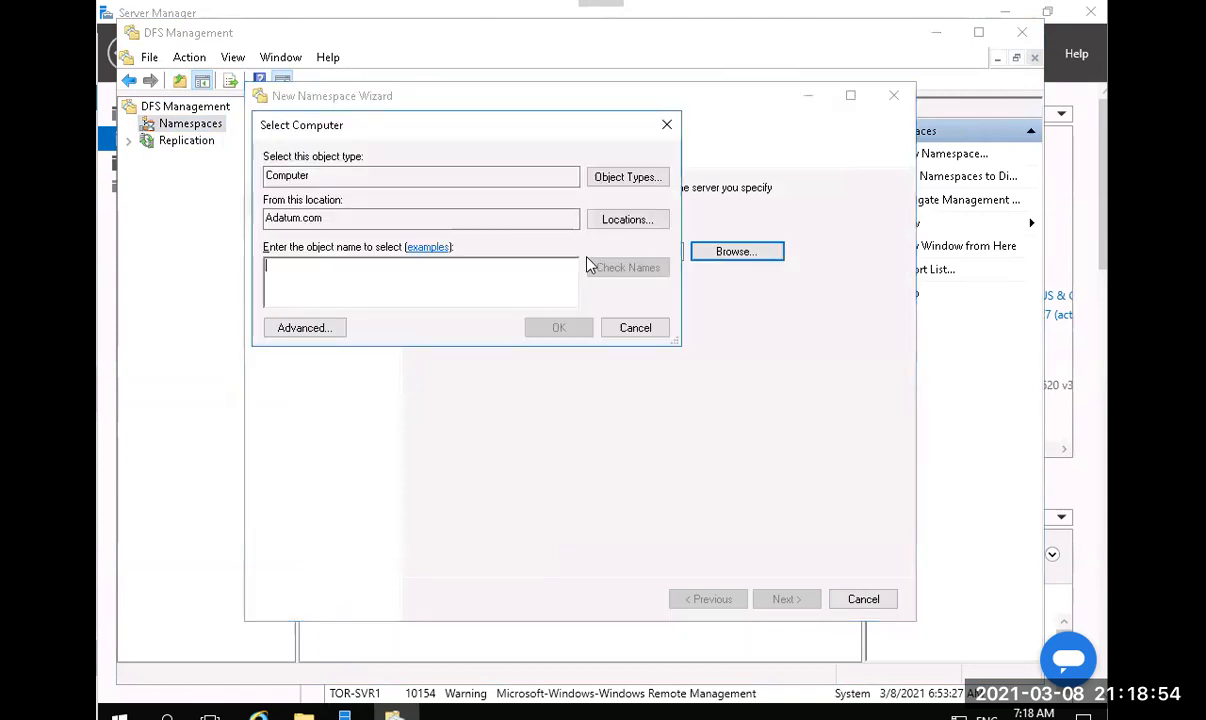
{"action": "left_click", "coordinate": [291, 327]}
{"action": "left_click", "coordinate": [695, 333]}
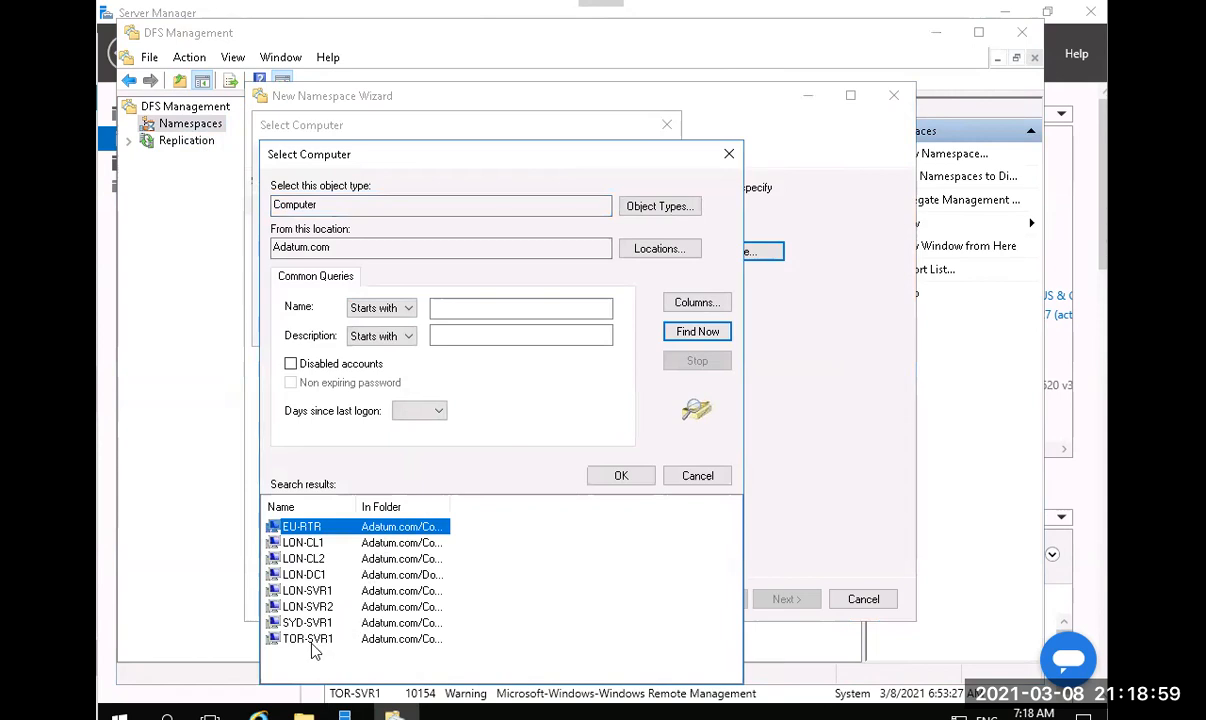
{"action": "left_click", "coordinate": [310, 640]}
{"action": "left_click", "coordinate": [614, 476]}
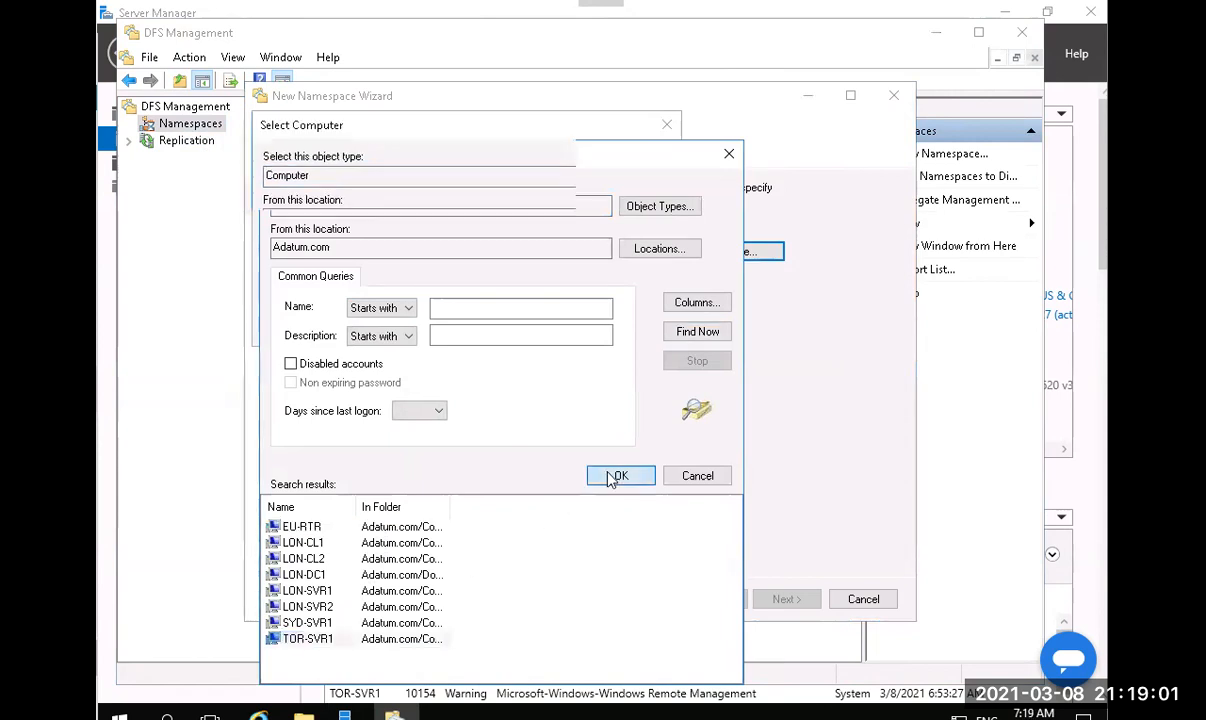
{"action": "left_click", "coordinate": [563, 328]}
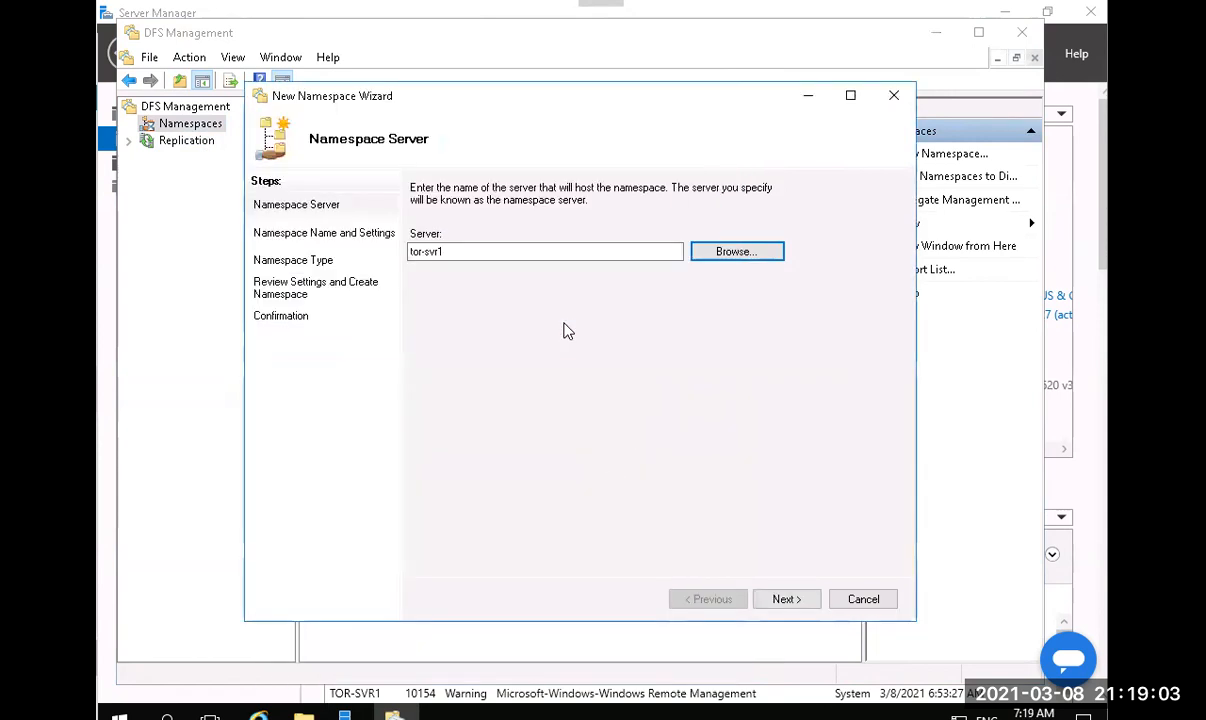
{"action": "left_click", "coordinate": [778, 599]}
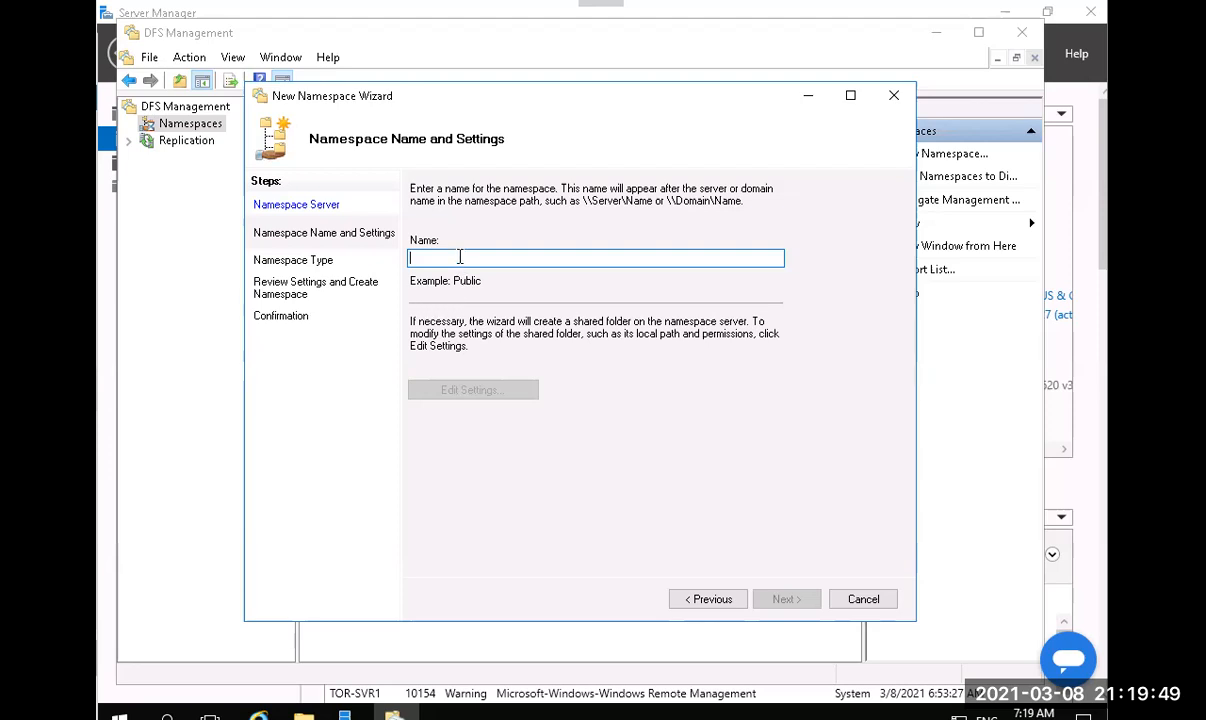
Name the namespace BranchDocs, advance to Namespace Type, then cancel the wizard.
{"action": "type", "text": "B"}
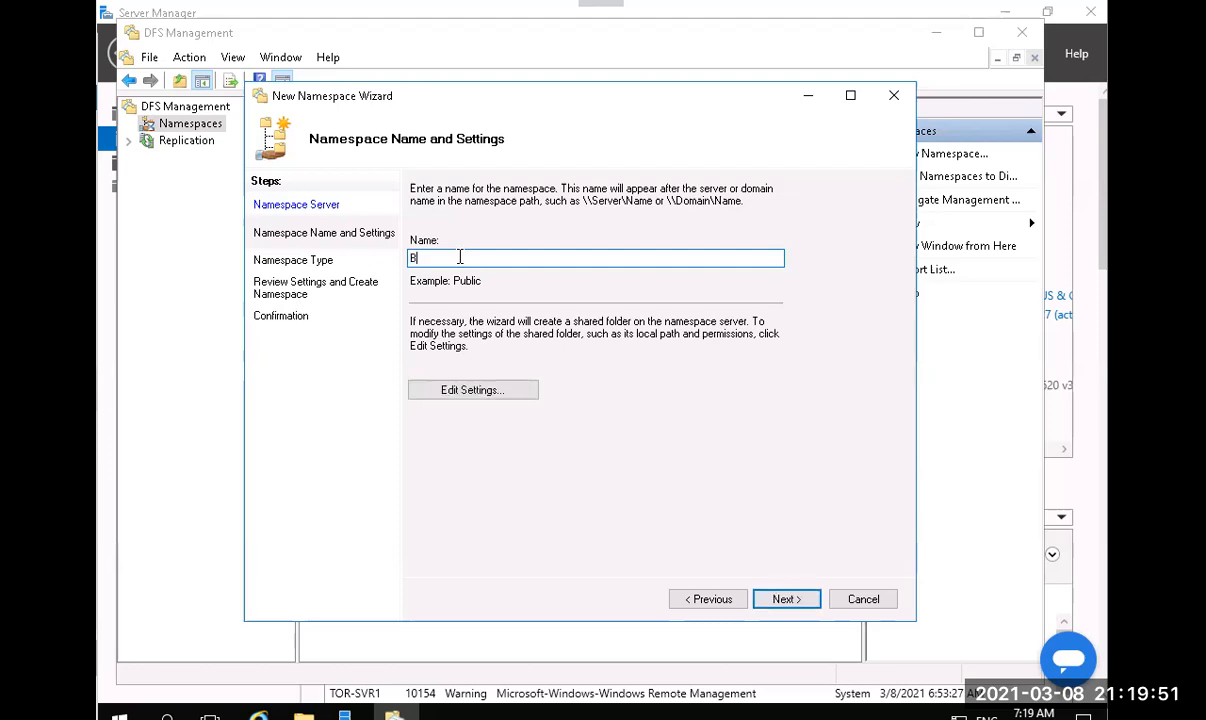
{"action": "type", "text": "ranchDocs"}
{"action": "left_click", "coordinate": [784, 599]}
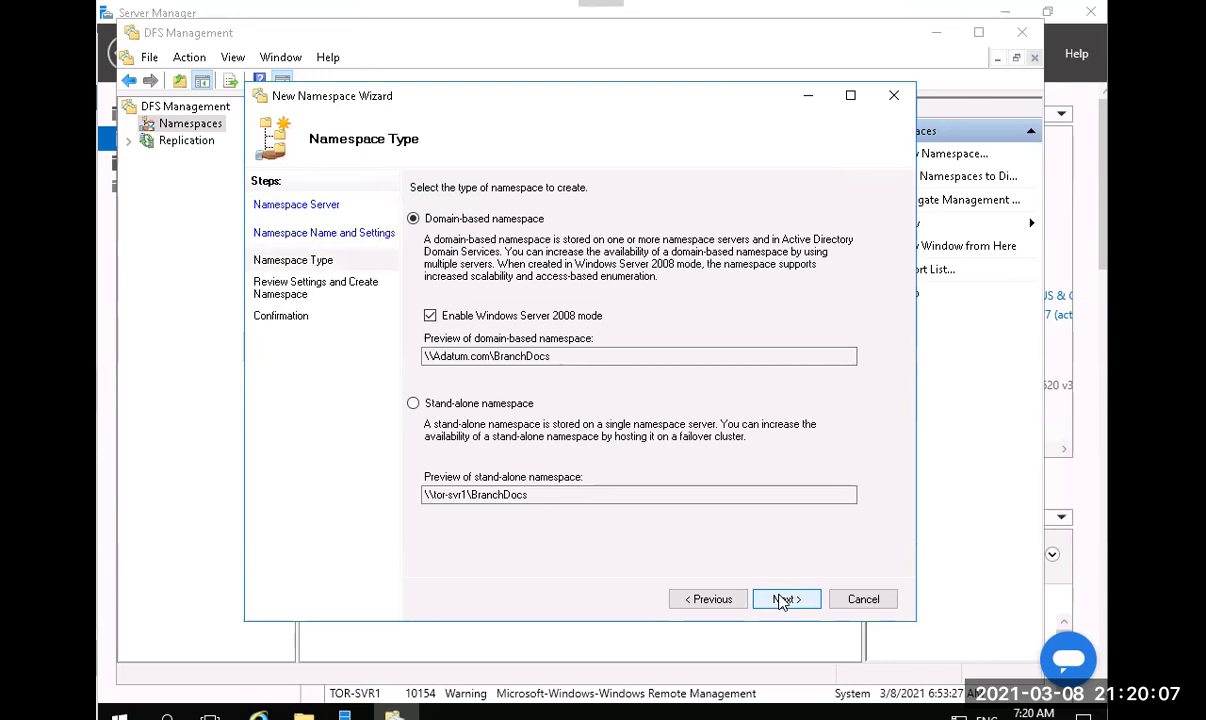
{"action": "left_click", "coordinate": [866, 599]}
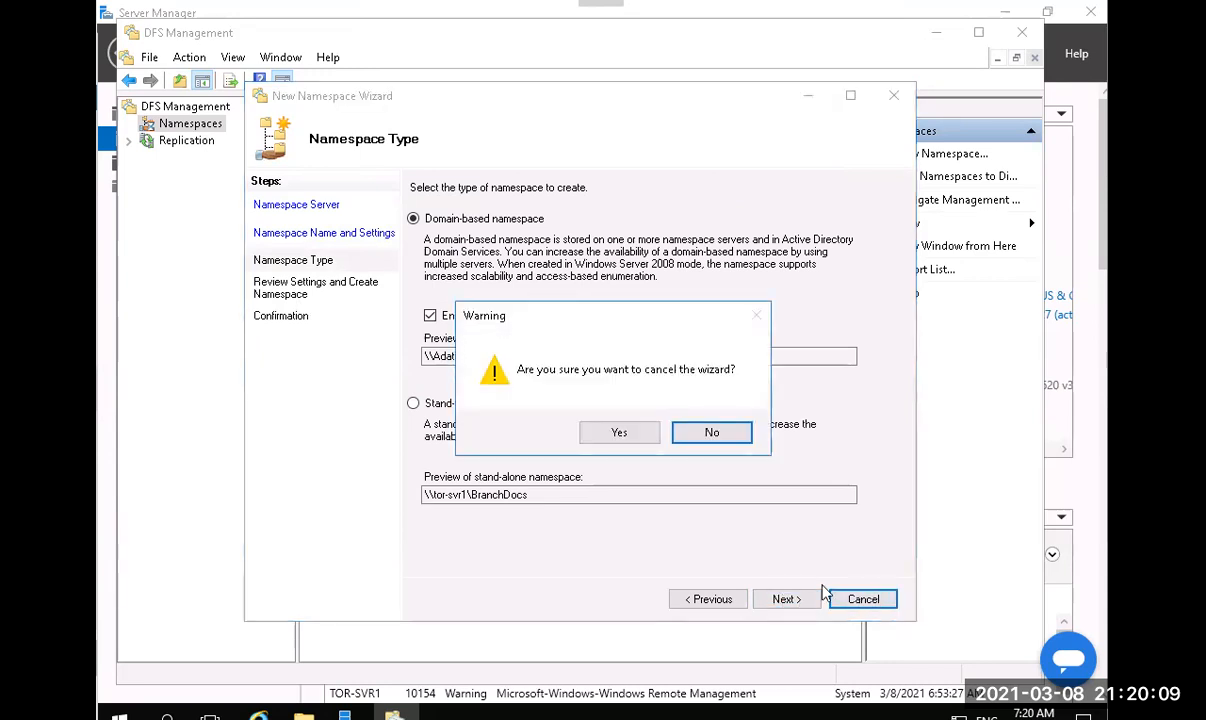
{"action": "left_click", "coordinate": [619, 433]}
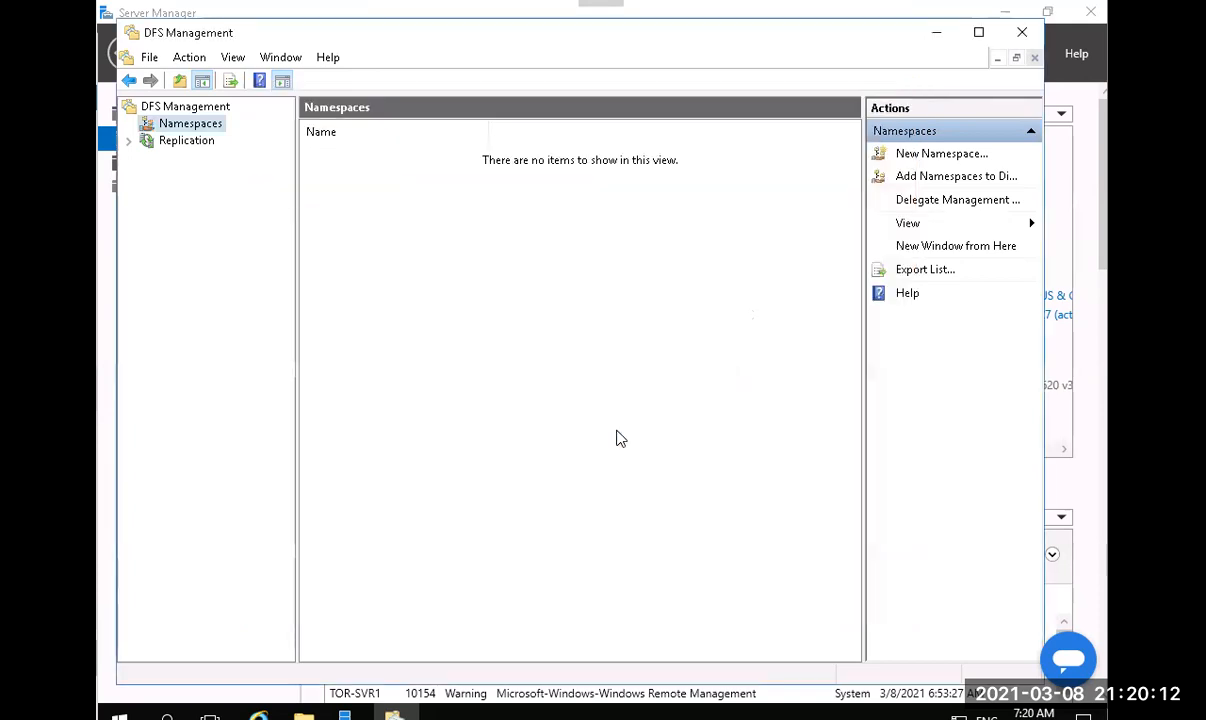
{"action": "right_click", "coordinate": [178, 124]}
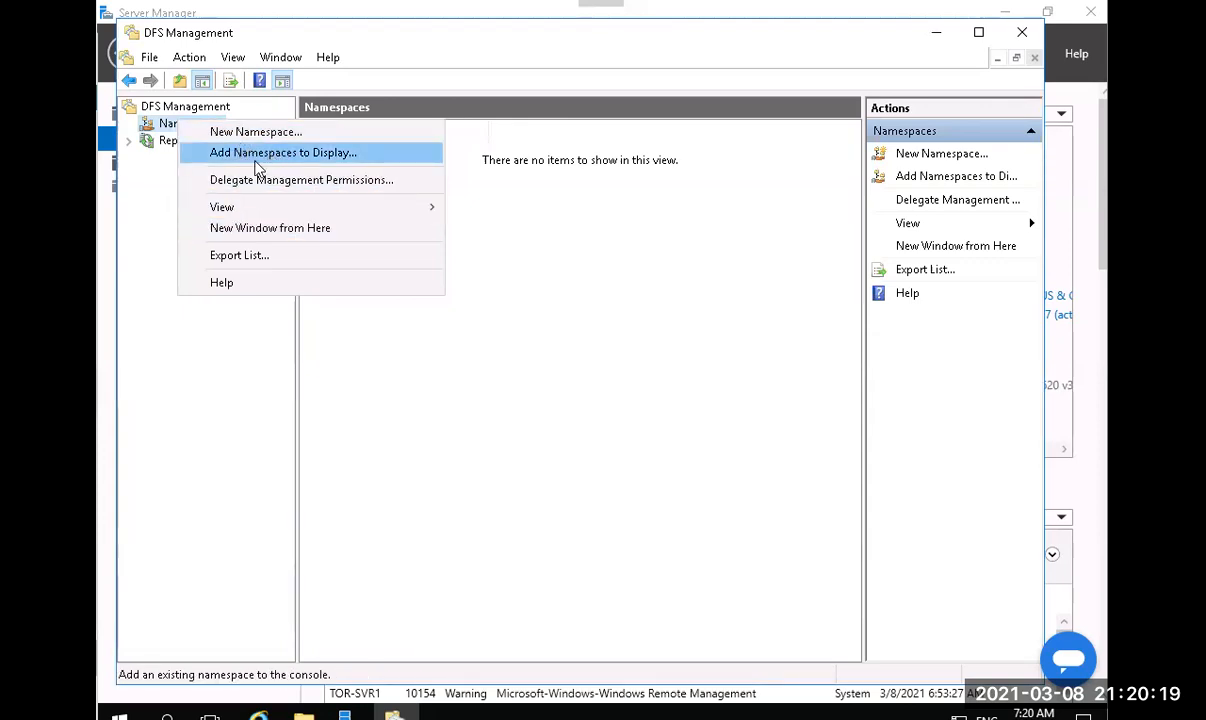
{"action": "left_click", "coordinate": [170, 96]}
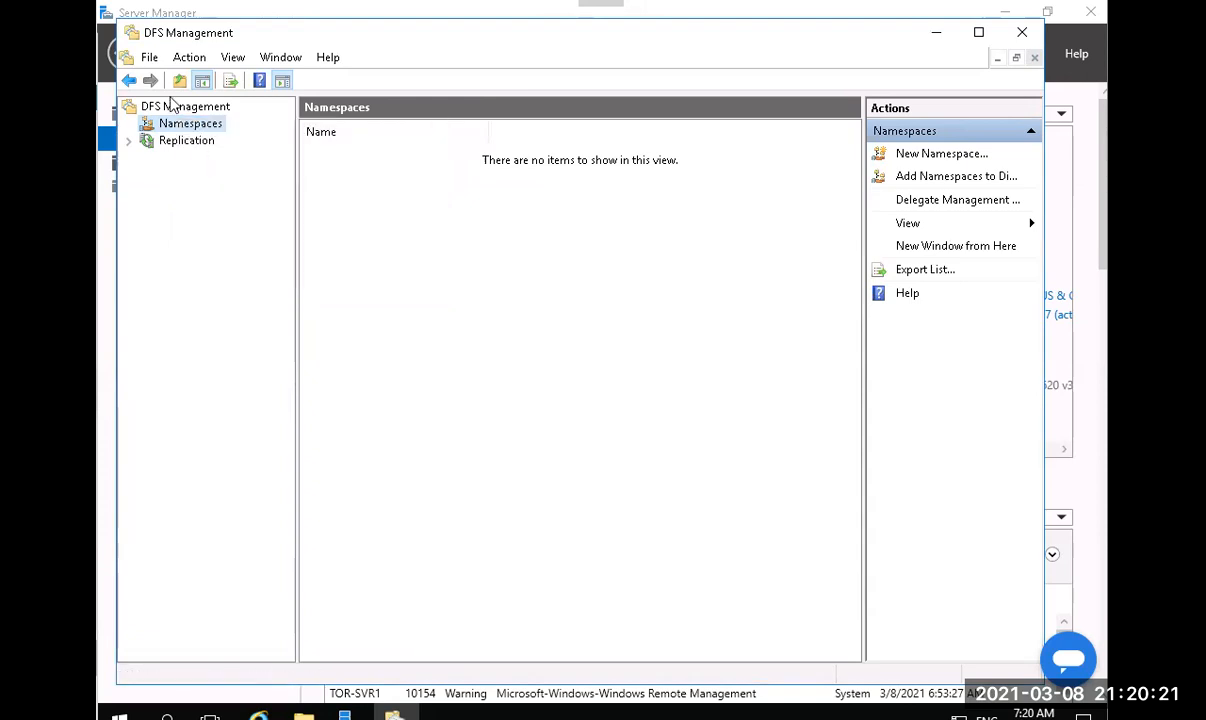
{"action": "right_click", "coordinate": [175, 108]}
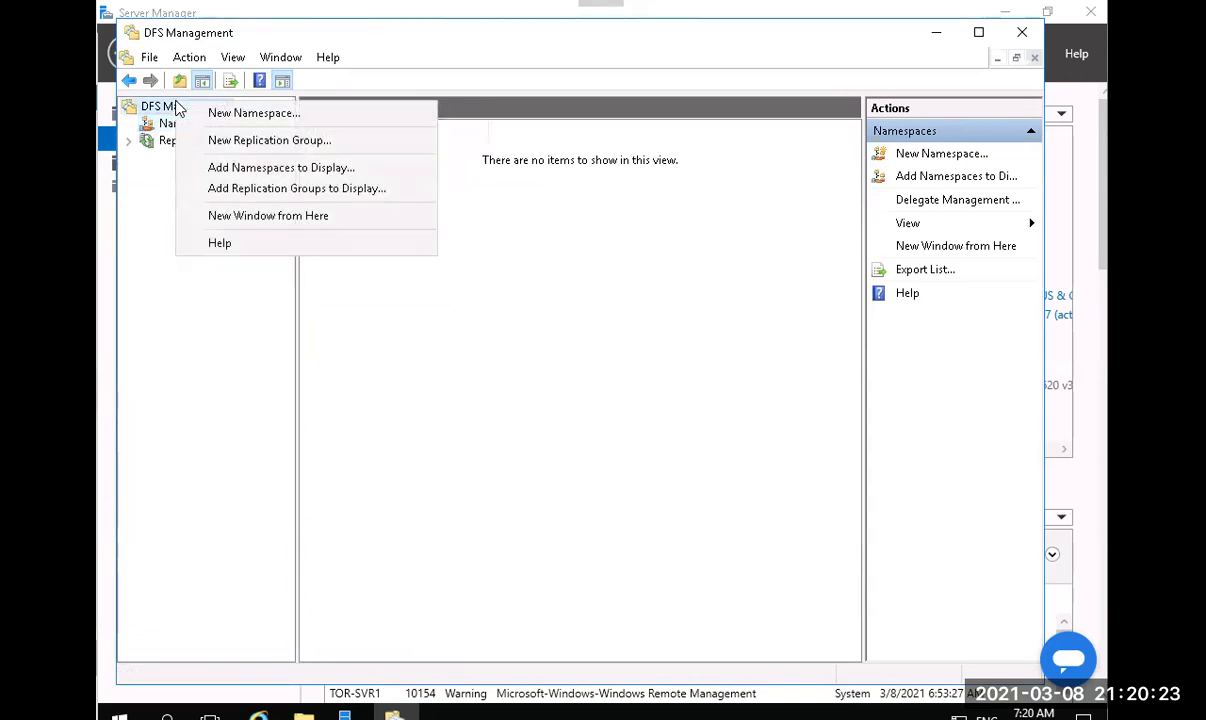
{"action": "left_click", "coordinate": [655, 277]}
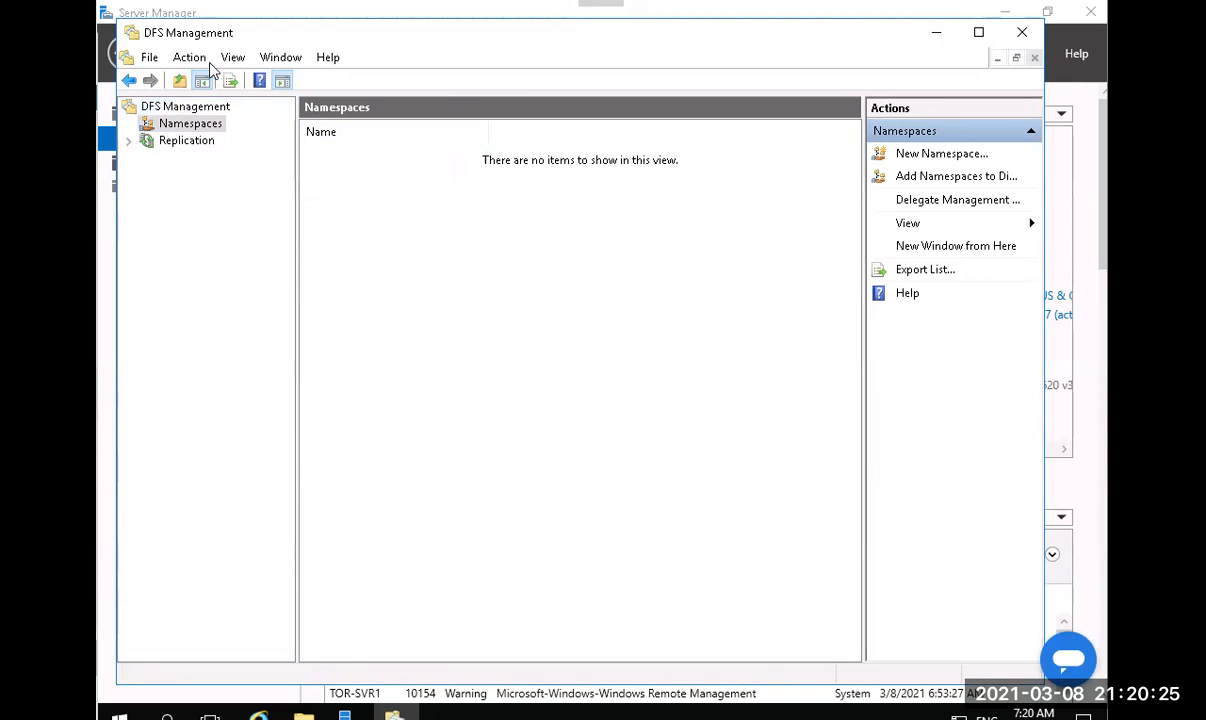
{"action": "left_click", "coordinate": [185, 140]}
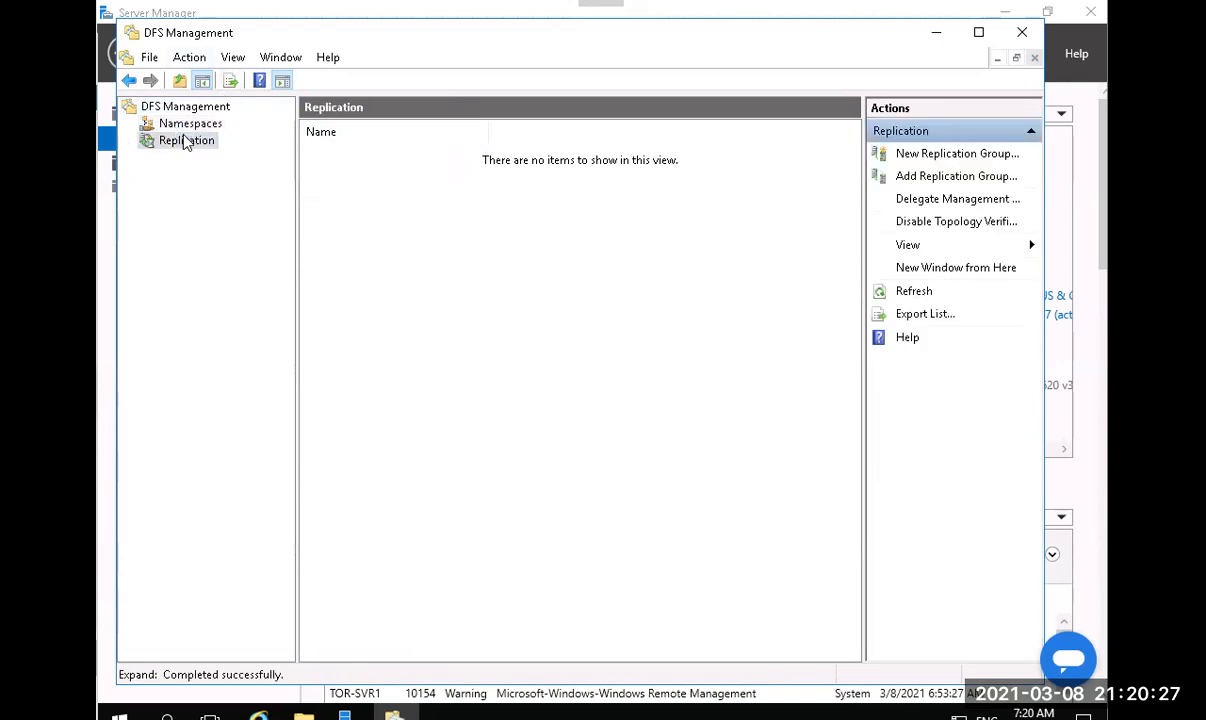
{"action": "left_click", "coordinate": [185, 125]}
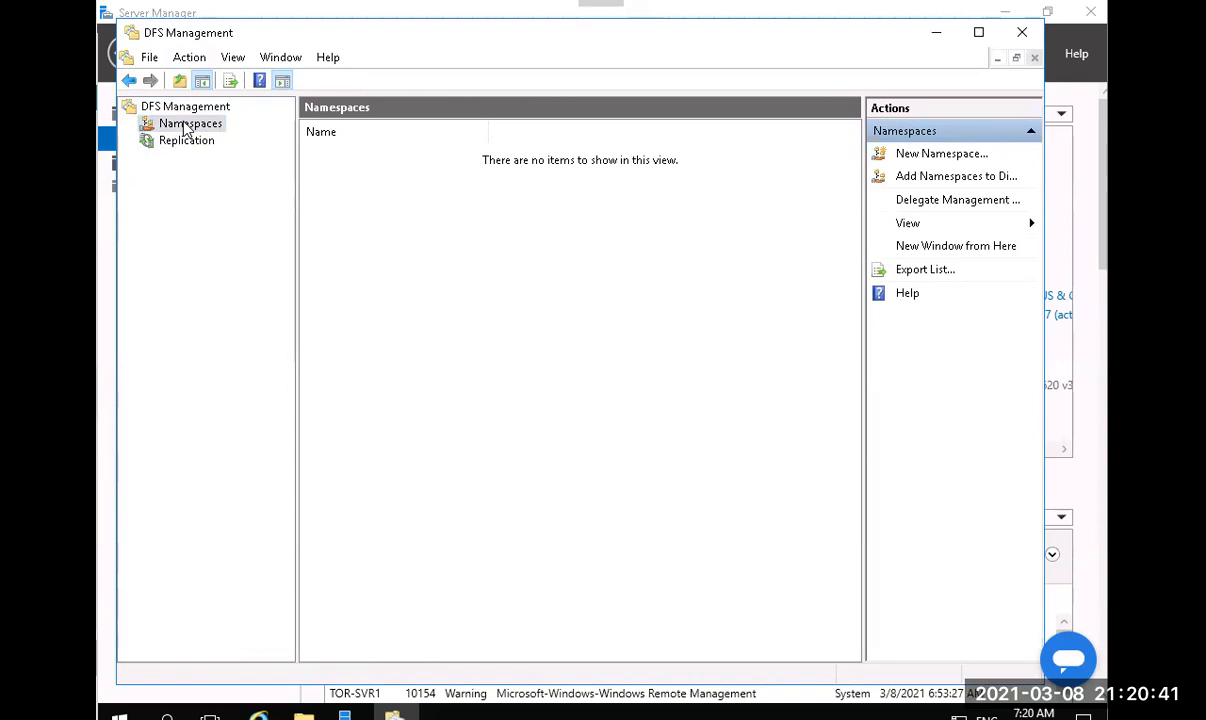
Start a fresh New Namespace Wizard with TOR-SVR1 chosen as the namespace server.
{"action": "right_click", "coordinate": [185, 129]}
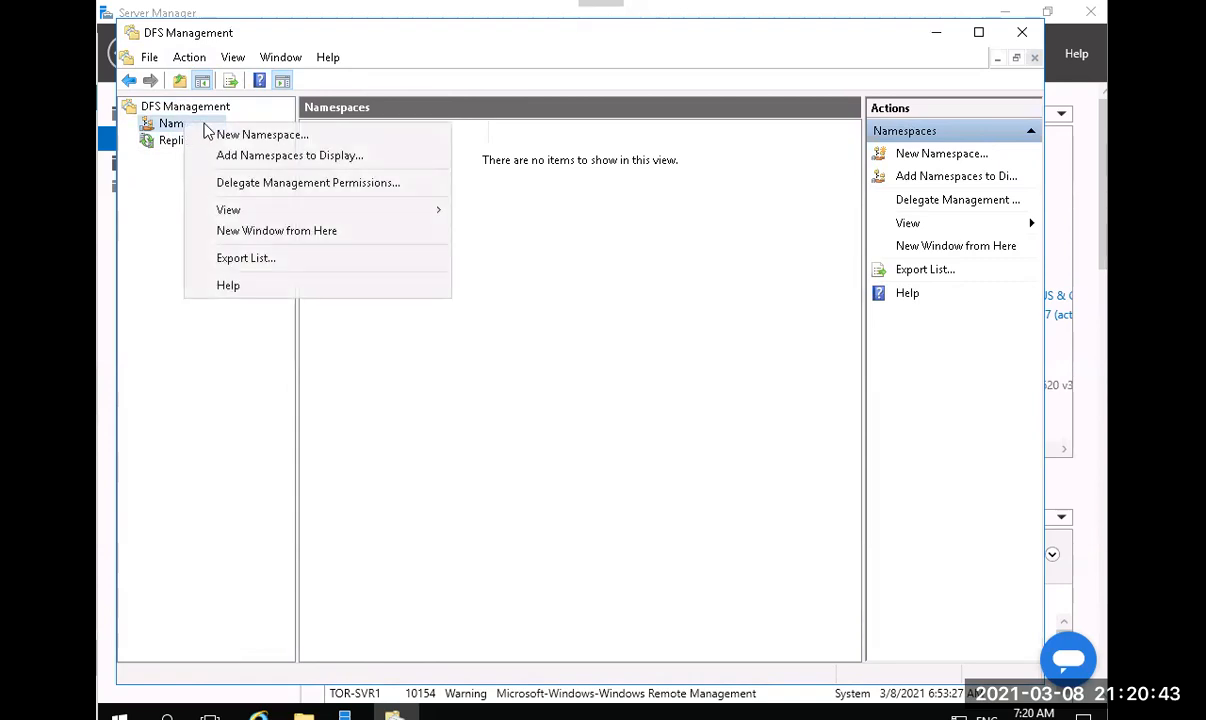
{"action": "left_click", "coordinate": [270, 136]}
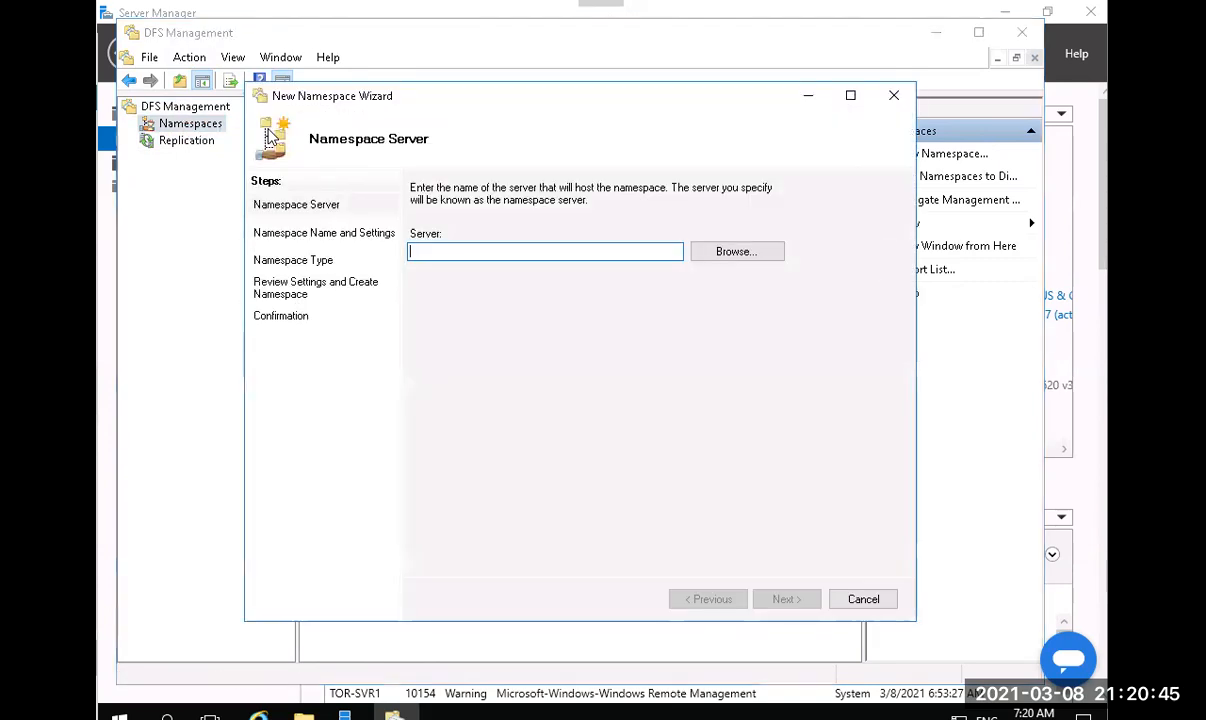
{"action": "left_click", "coordinate": [729, 253]}
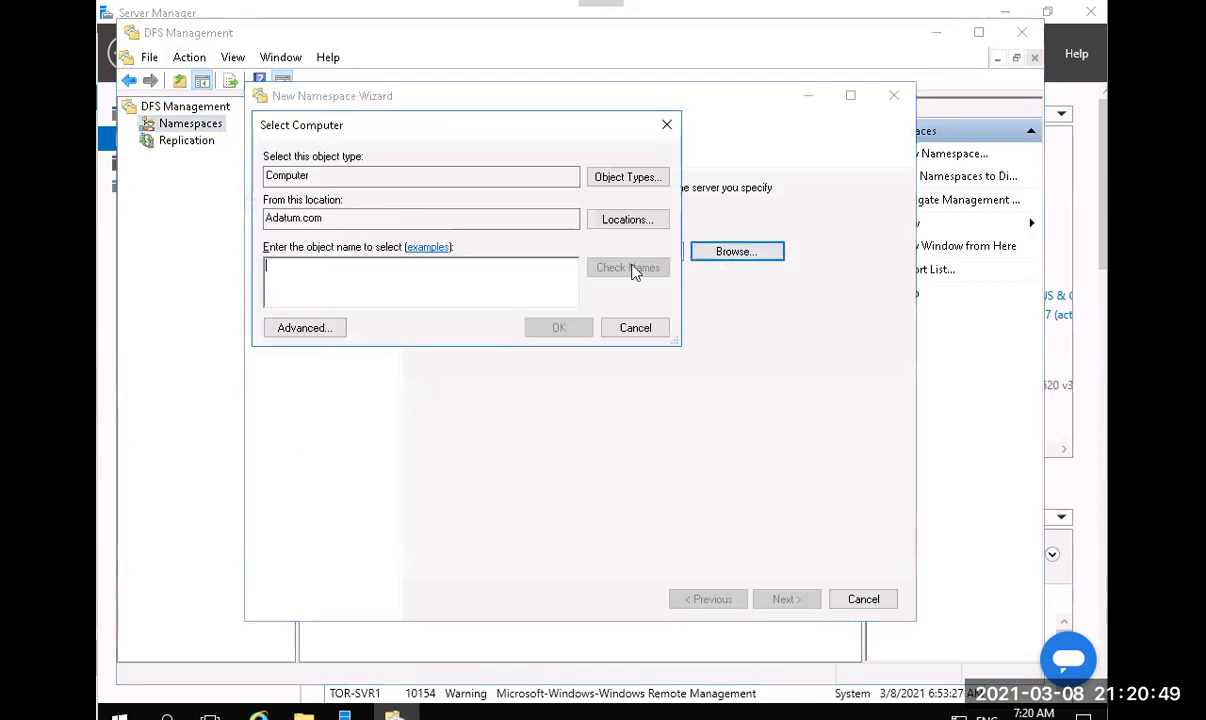
{"action": "left_click", "coordinate": [292, 327]}
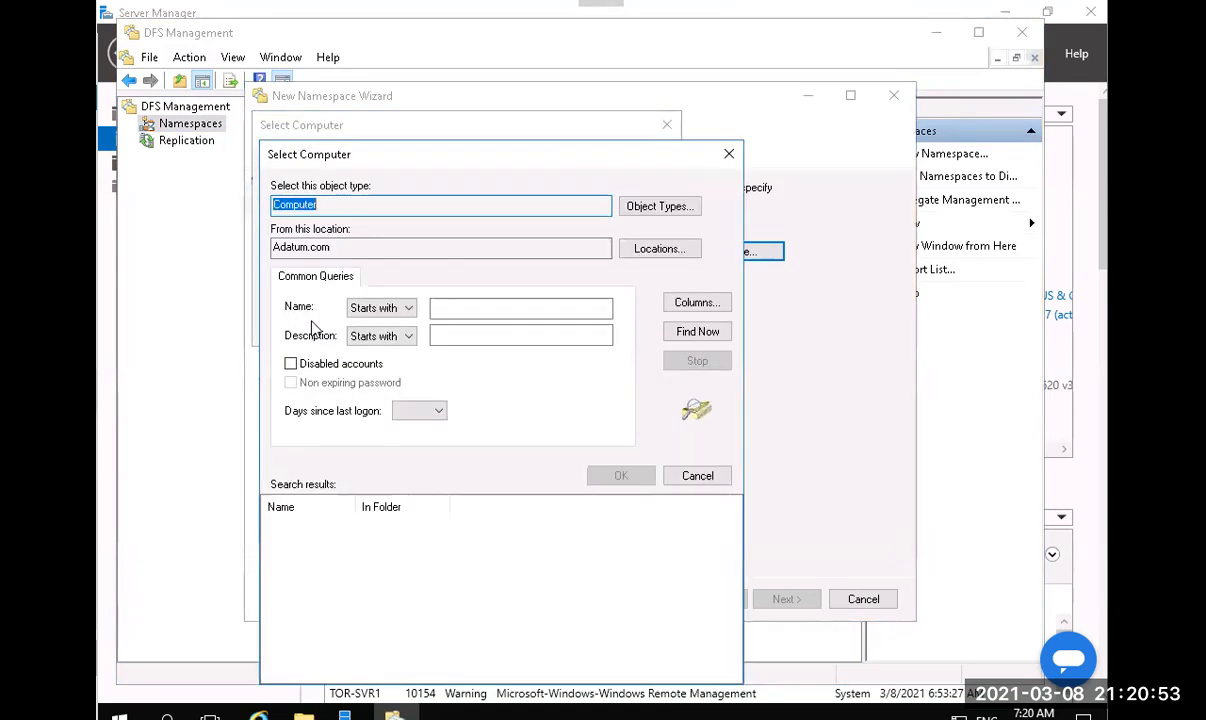
{"action": "left_click", "coordinate": [690, 338]}
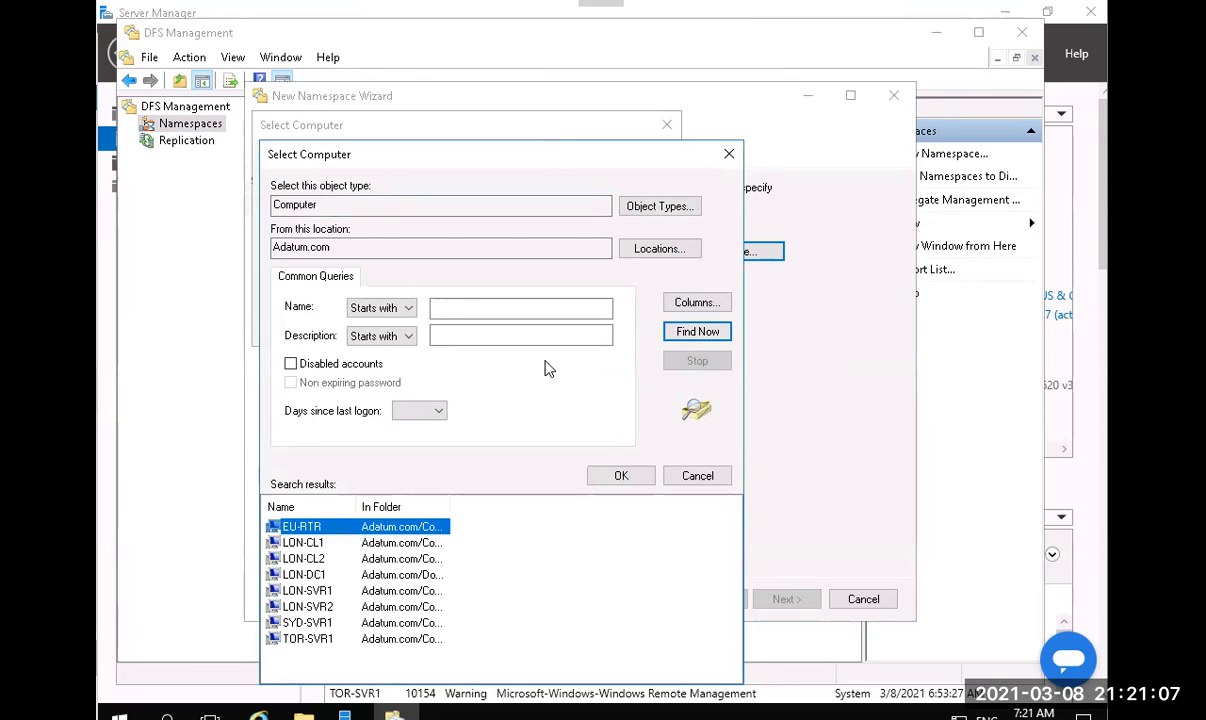
{"action": "double_click", "coordinate": [310, 638]}
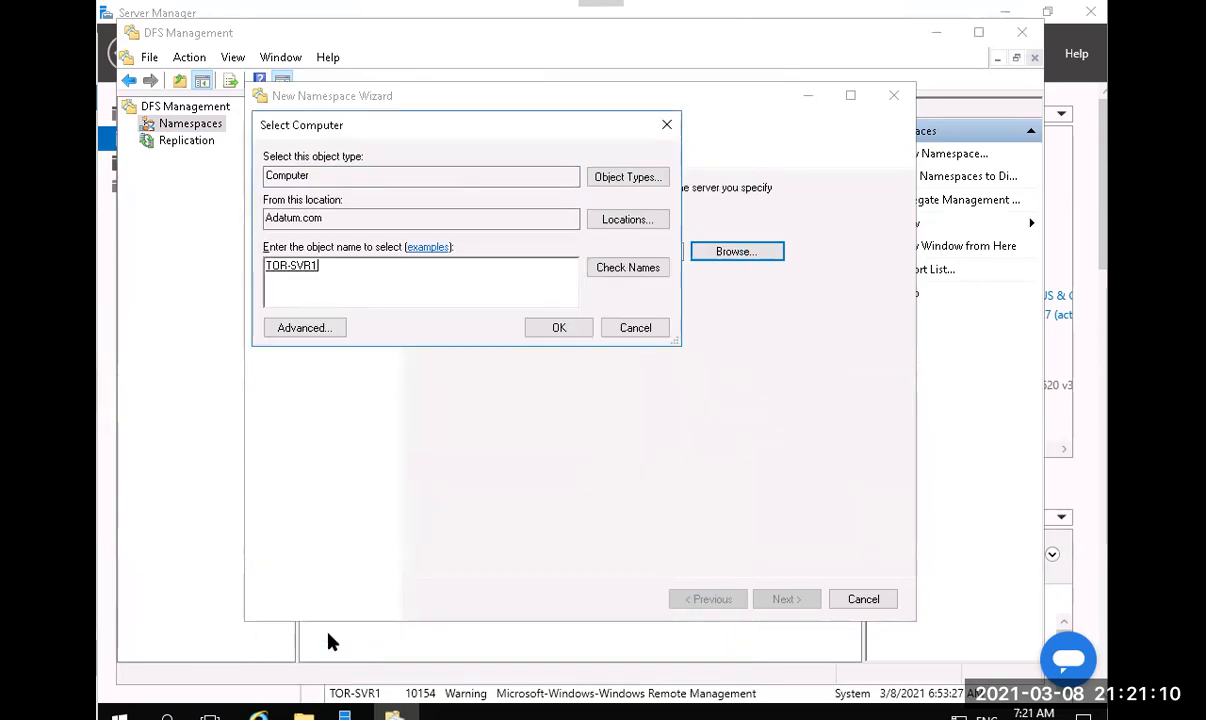
{"action": "left_click", "coordinate": [557, 330]}
{"action": "left_click", "coordinate": [789, 598]}
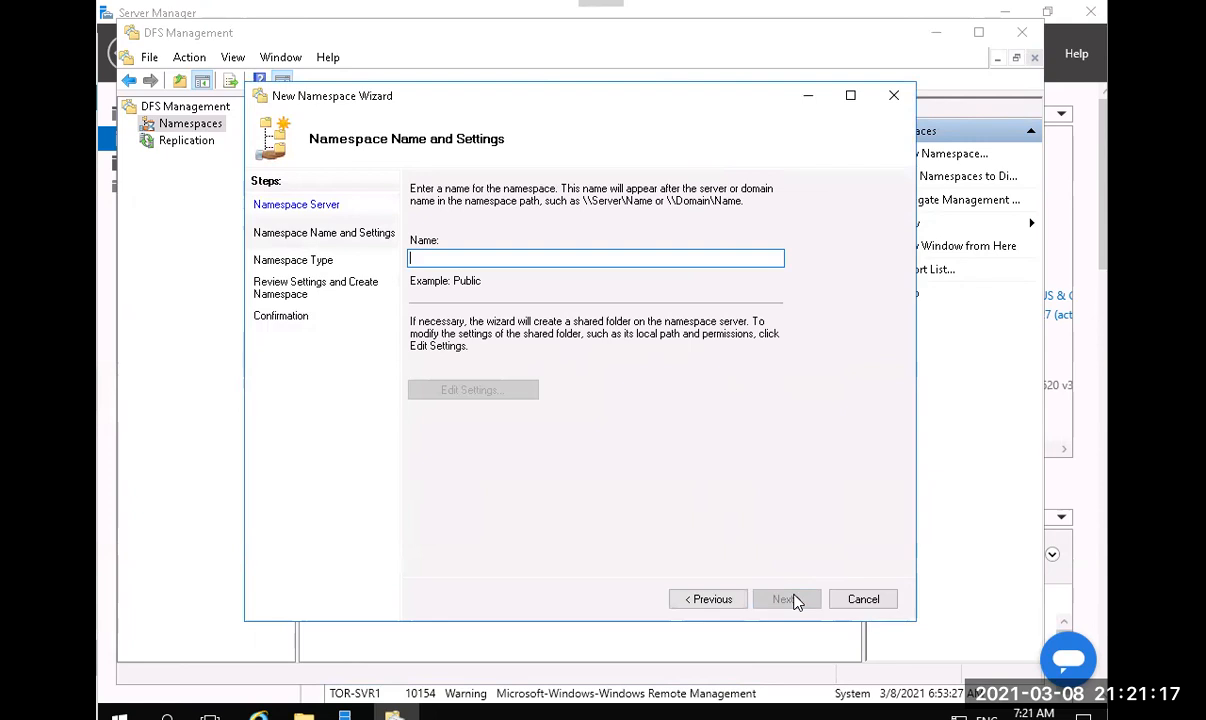
Try BranchDocs as a domain-based namespace, dismiss the not-unique error, and return to Namespace Server.
{"action": "type", "text": "BranchDocs"}
{"action": "left_click", "coordinate": [786, 599]}
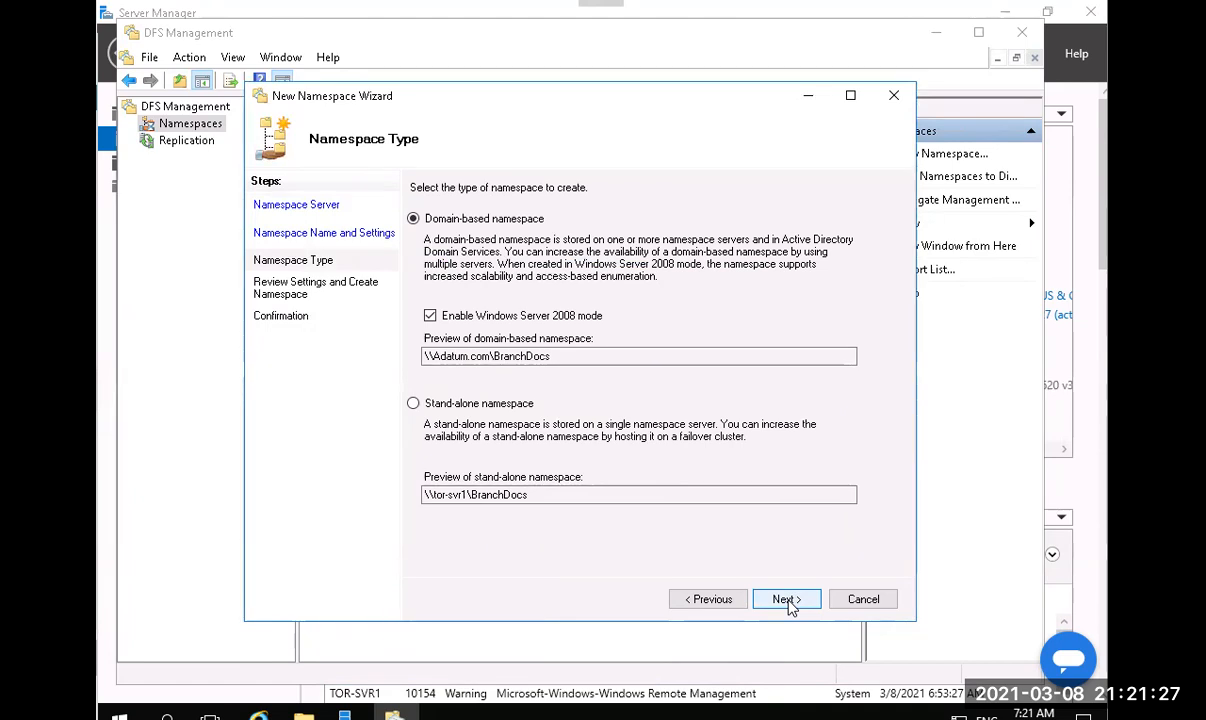
{"action": "left_click", "coordinate": [788, 601]}
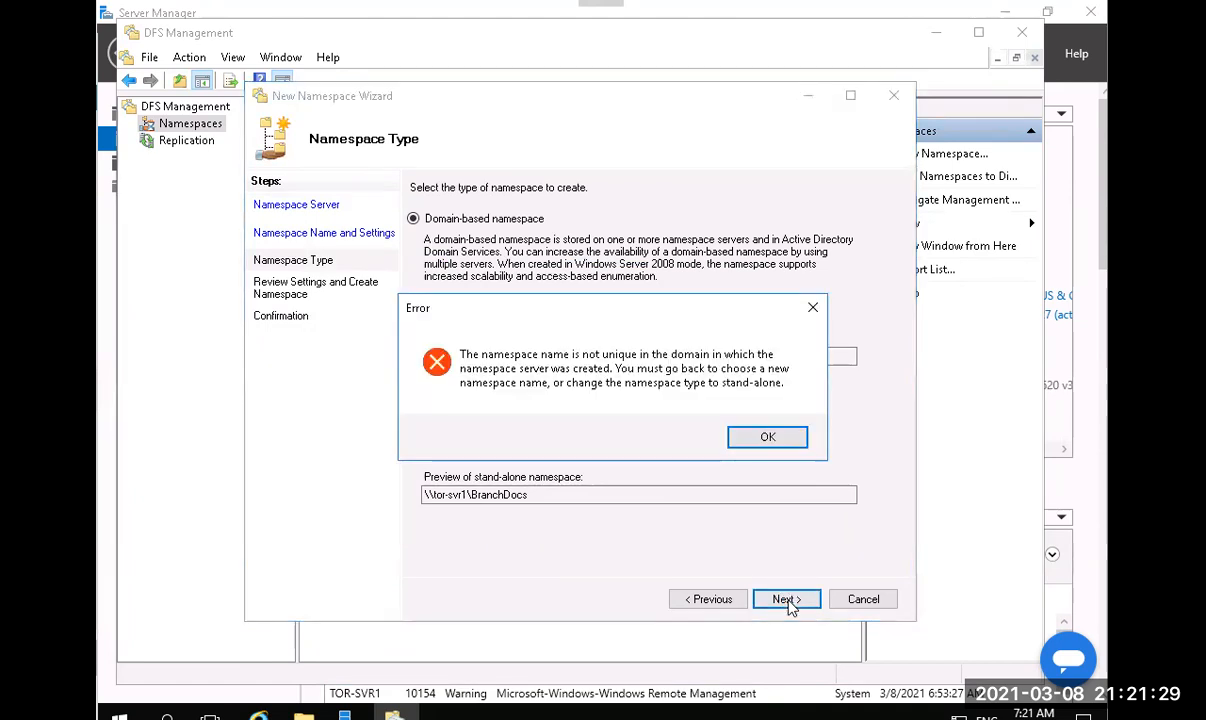
{"action": "left_click", "coordinate": [767, 439]}
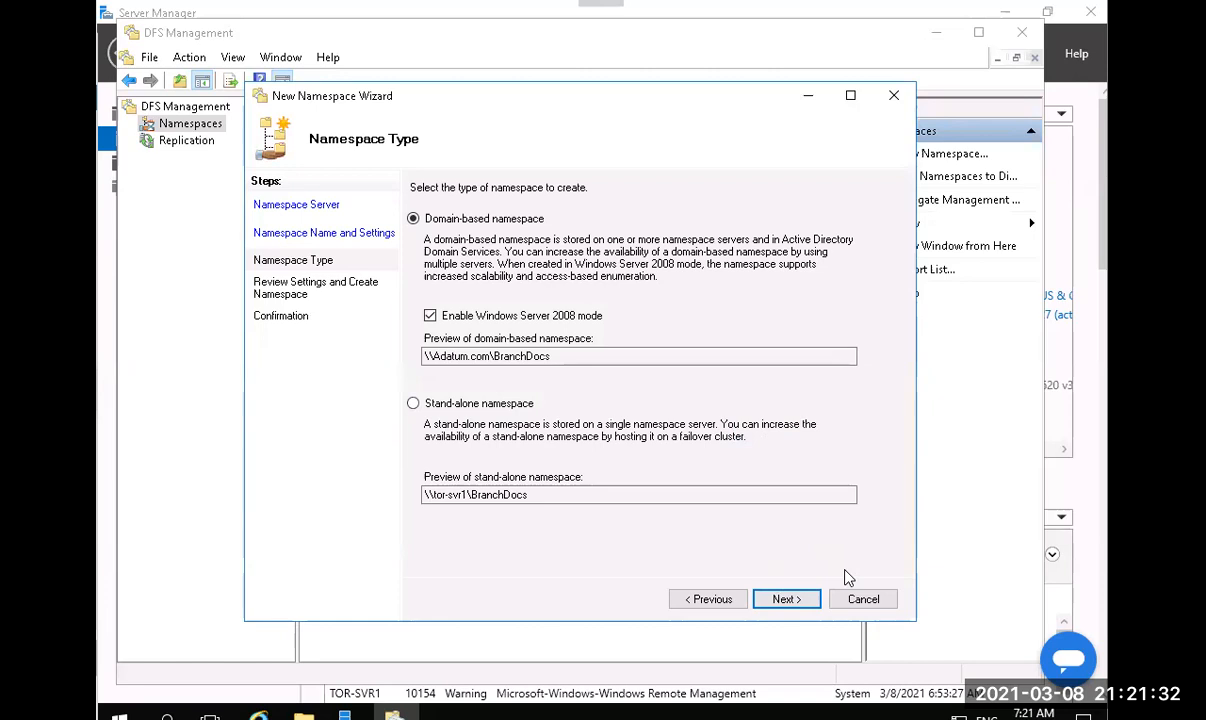
{"action": "left_click", "coordinate": [686, 600]}
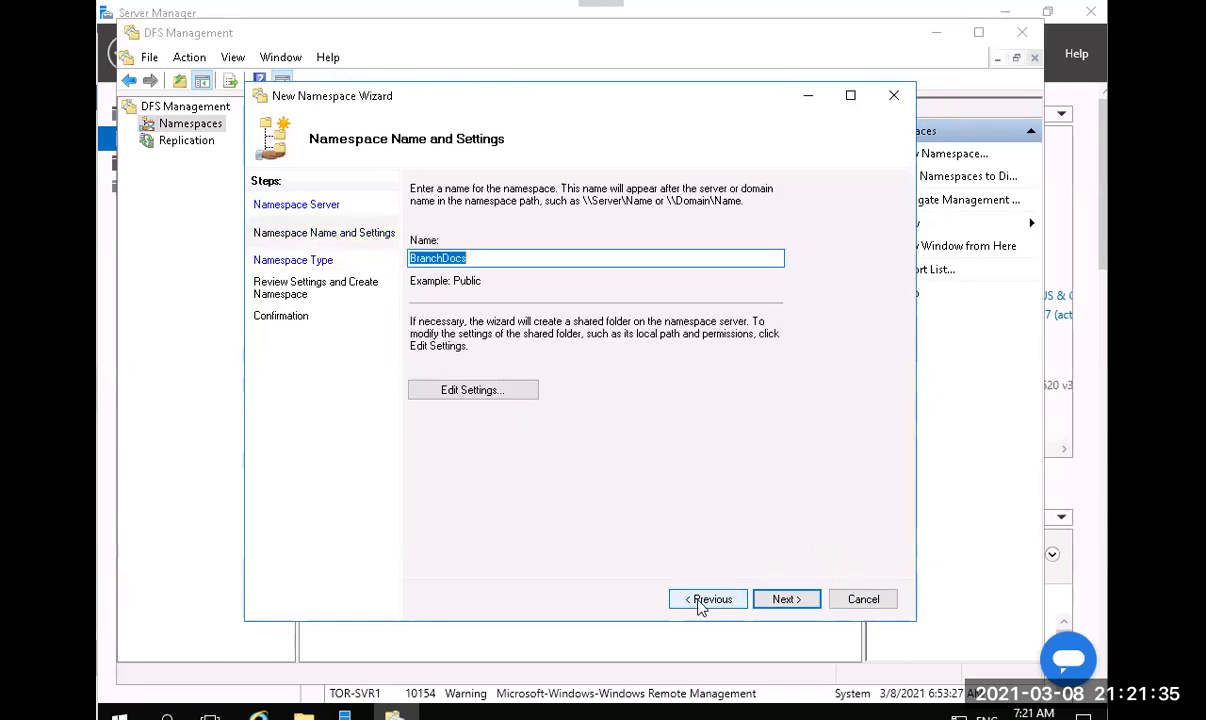
{"action": "left_click", "coordinate": [701, 600]}
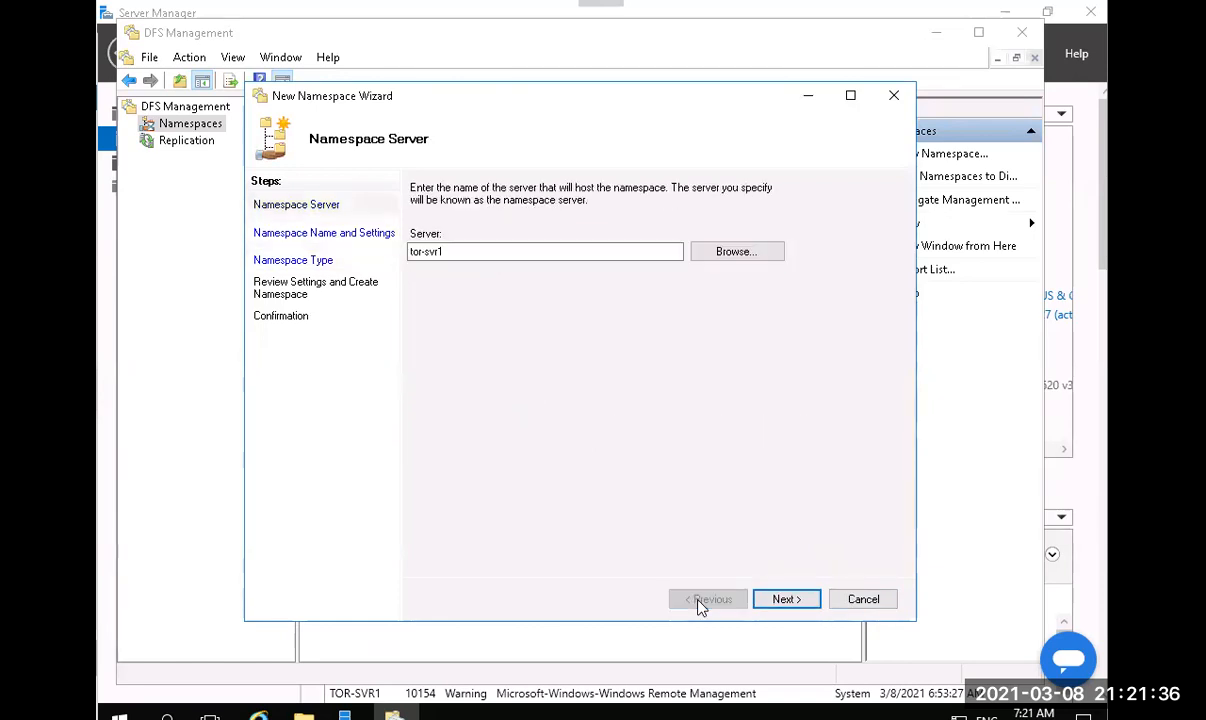
Re-list the domain's computers without changing the tor-svr1 server, then cancel the wizard.
{"action": "left_click", "coordinate": [724, 258]}
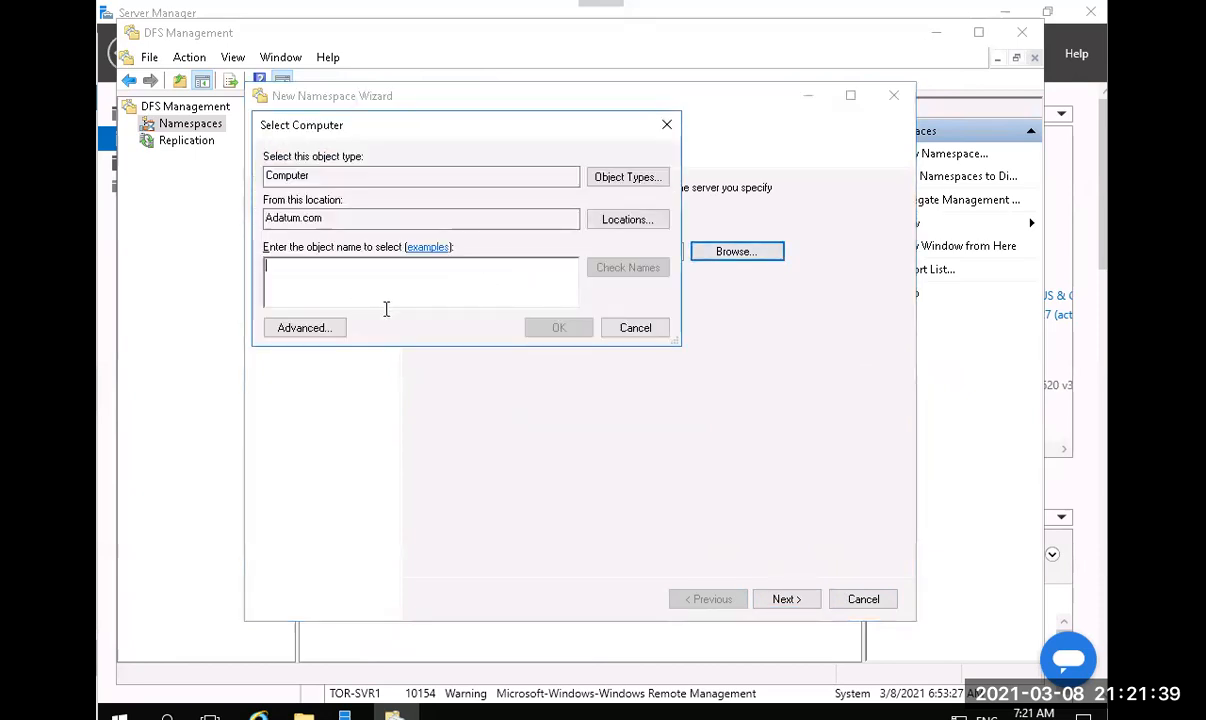
{"action": "left_click", "coordinate": [312, 329]}
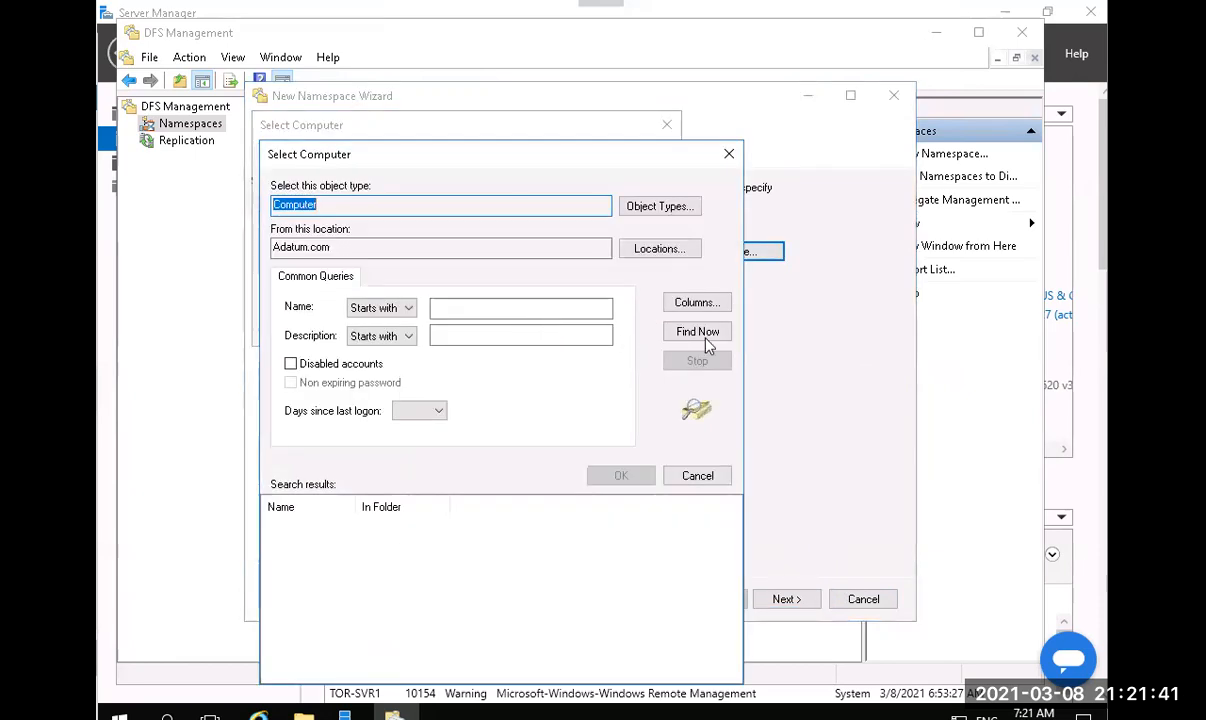
{"action": "left_click", "coordinate": [707, 337]}
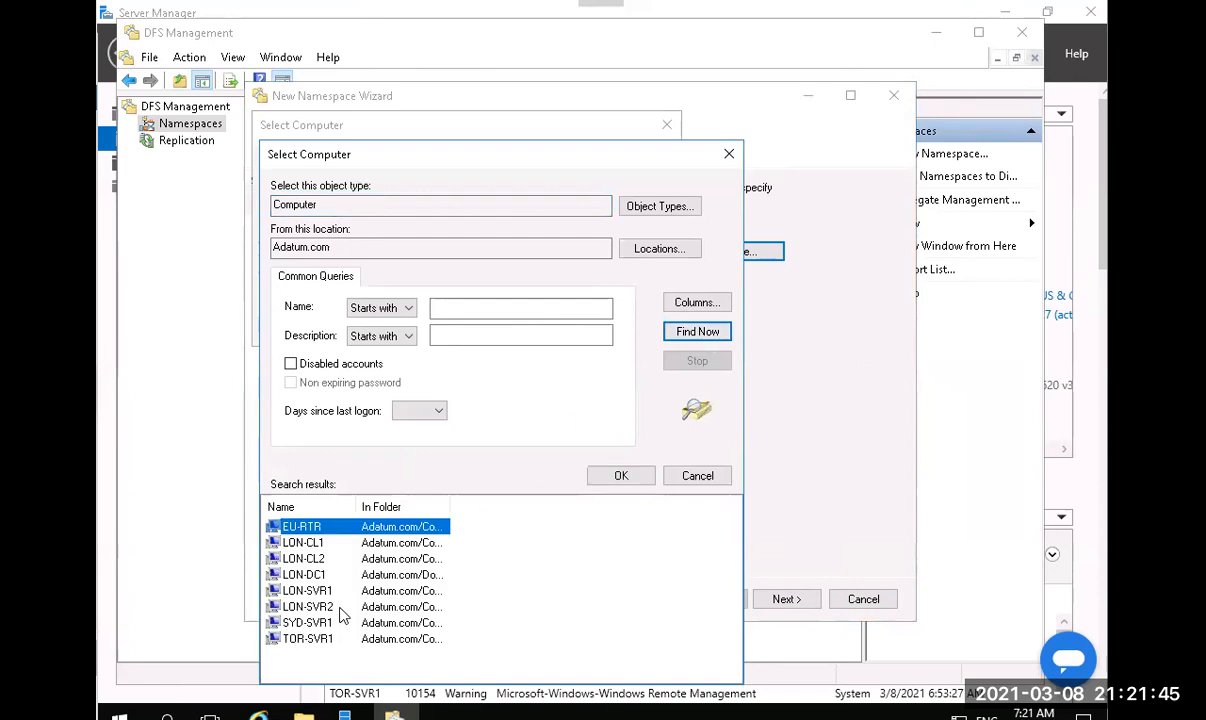
{"action": "left_click", "coordinate": [700, 476]}
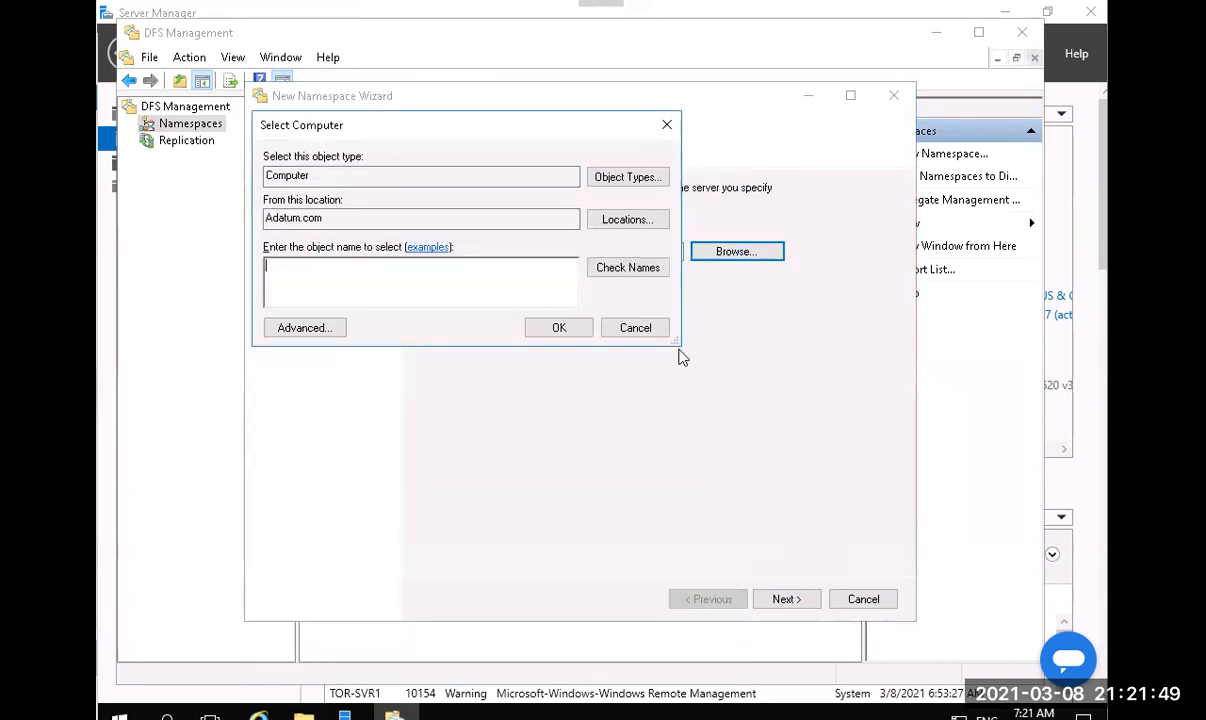
{"action": "left_click", "coordinate": [641, 331]}
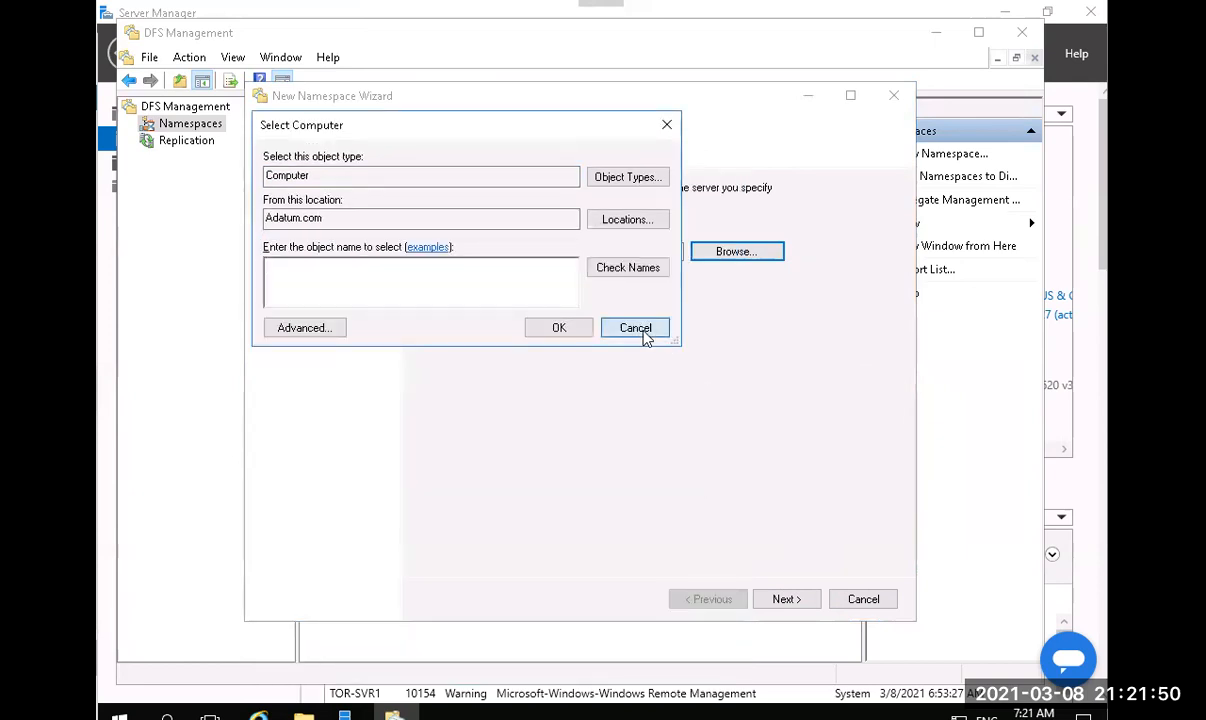
{"action": "left_click", "coordinate": [862, 604]}
Confirm the cancellation and add the existing \\Adatum.com\BranchDocs namespace to the display.
{"action": "left_click", "coordinate": [619, 431]}
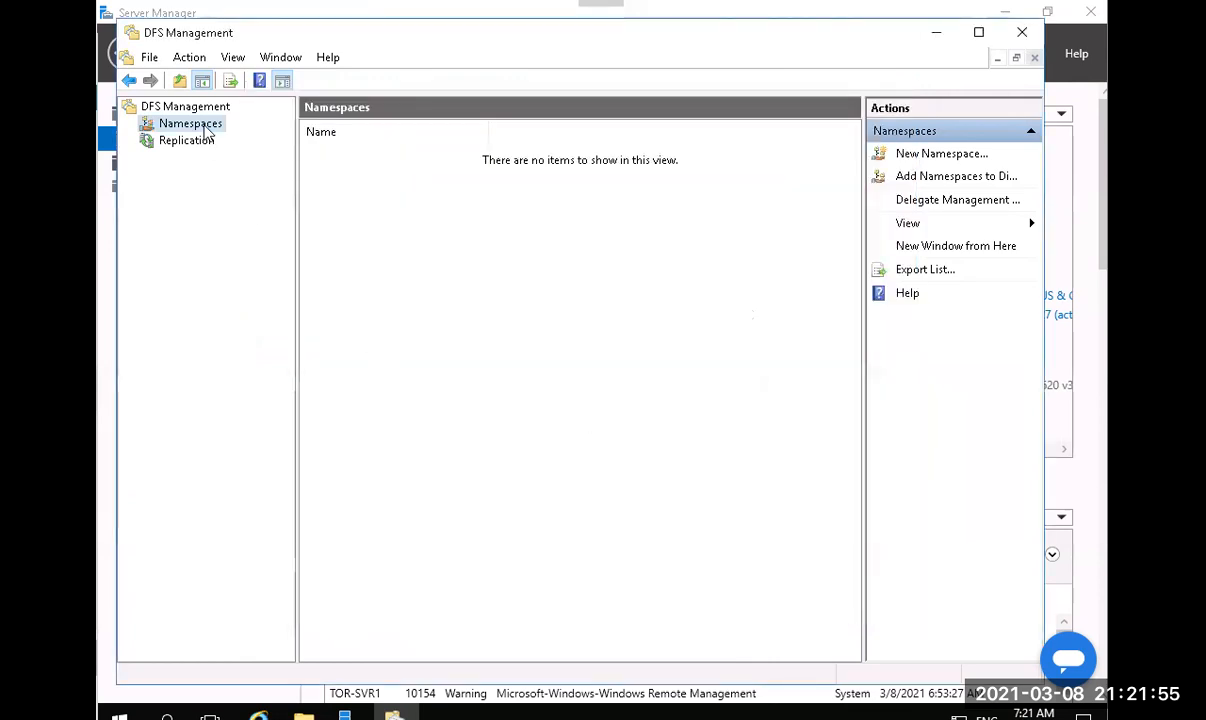
{"action": "right_click", "coordinate": [205, 127]}
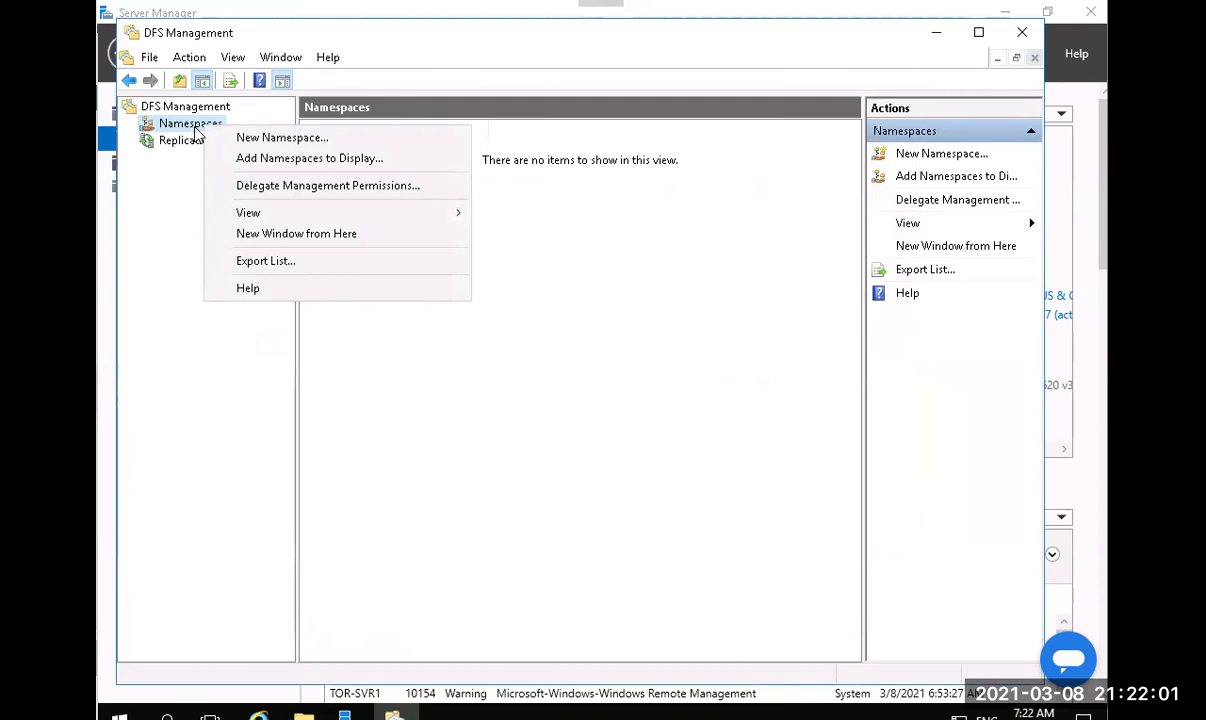
{"action": "left_click", "coordinate": [250, 160]}
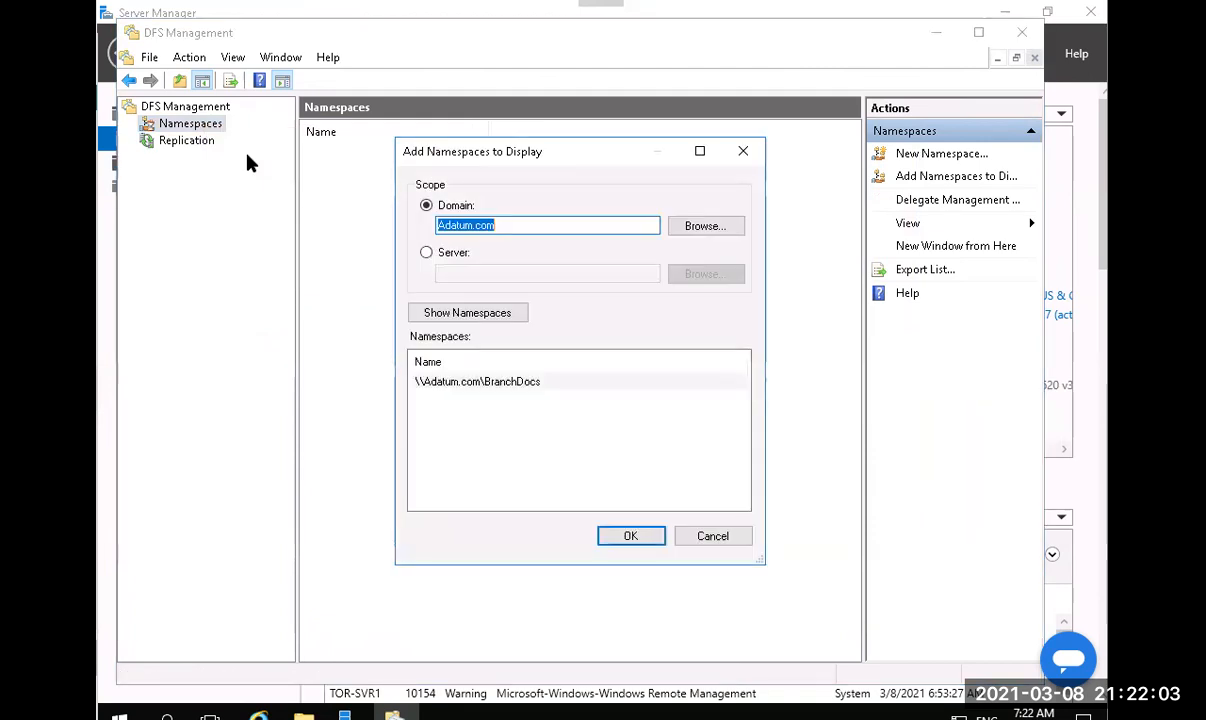
{"action": "left_click", "coordinate": [463, 386]}
{"action": "left_click", "coordinate": [618, 538]}
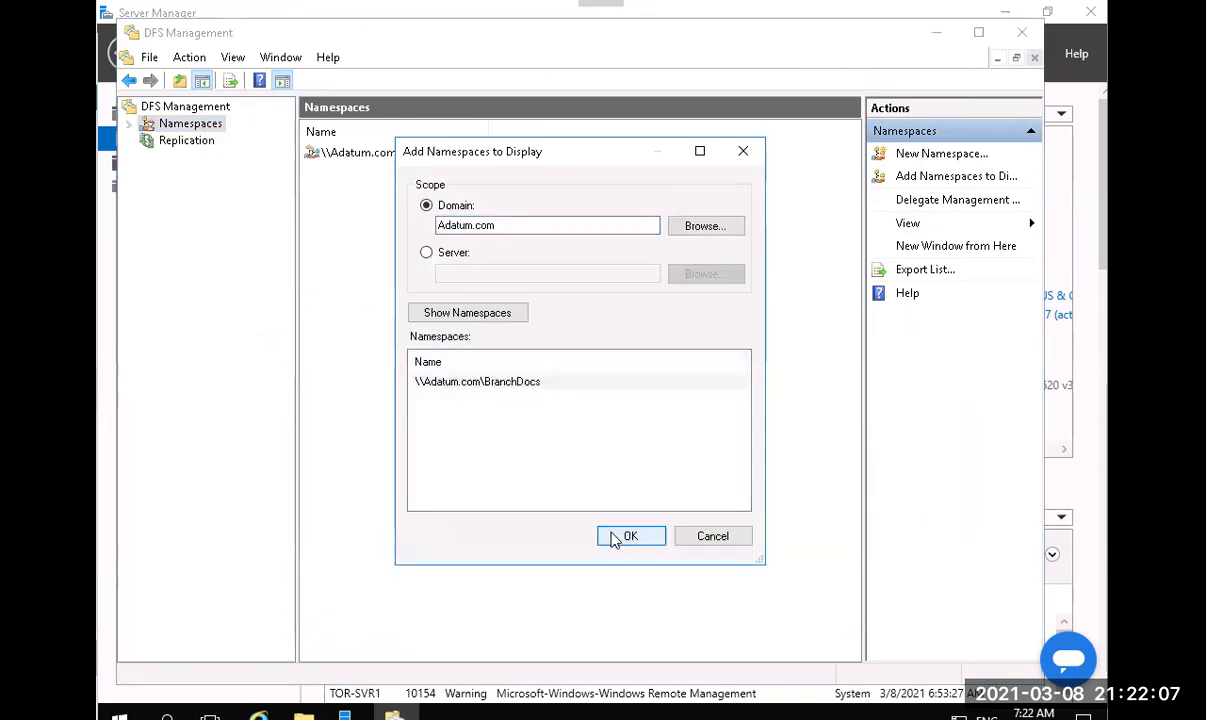
Expand BranchDocs in the navigation tree and show the DataFiles folder's LON-SVR1 target.
{"action": "left_click", "coordinate": [131, 124]}
{"action": "left_click", "coordinate": [165, 142]}
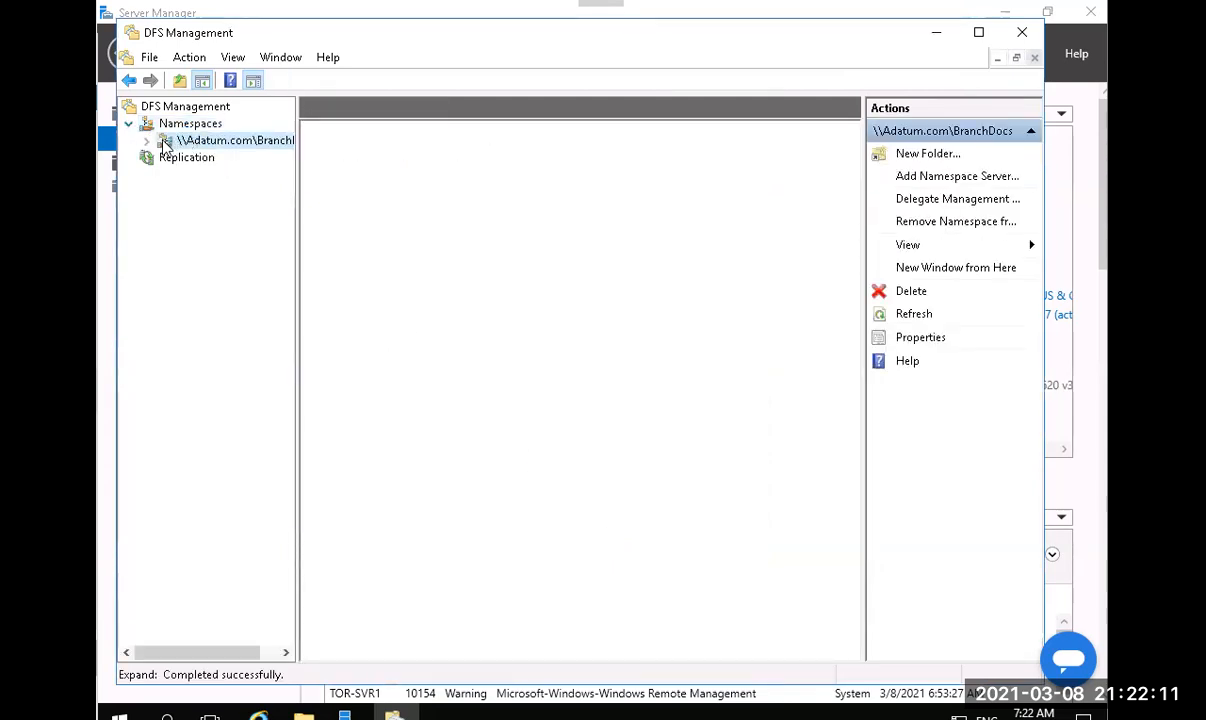
{"action": "left_click", "coordinate": [147, 141]}
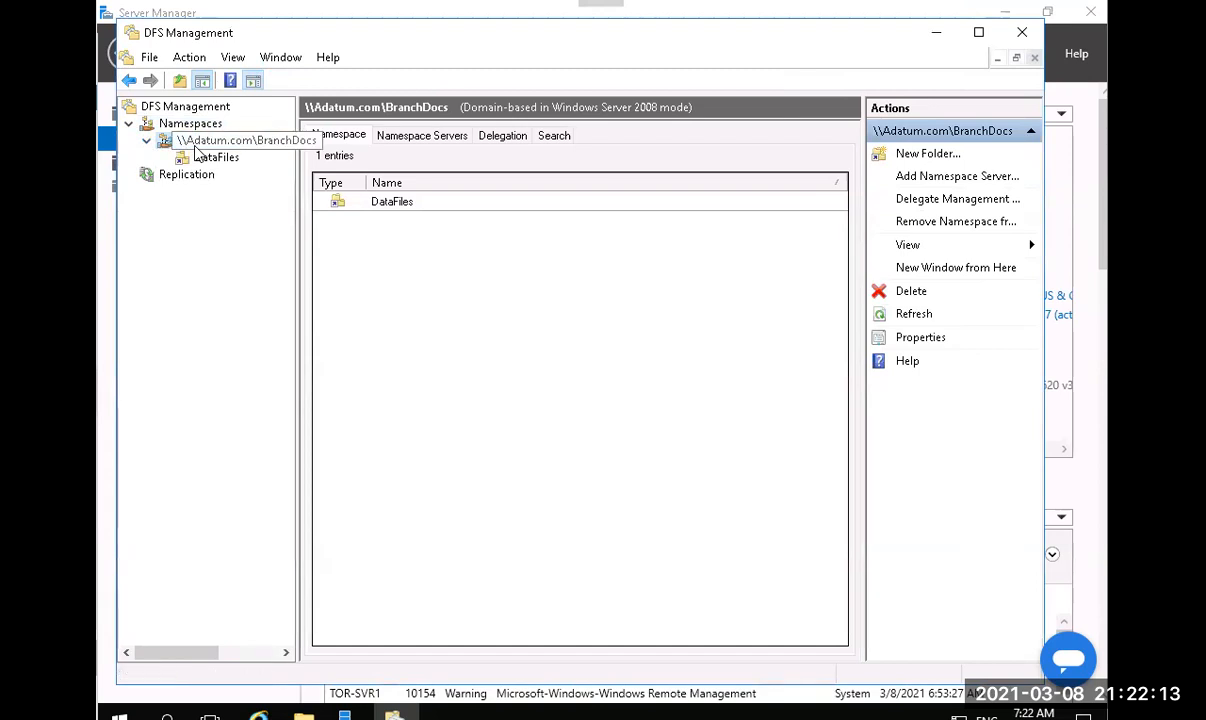
{"action": "right_click", "coordinate": [186, 127]}
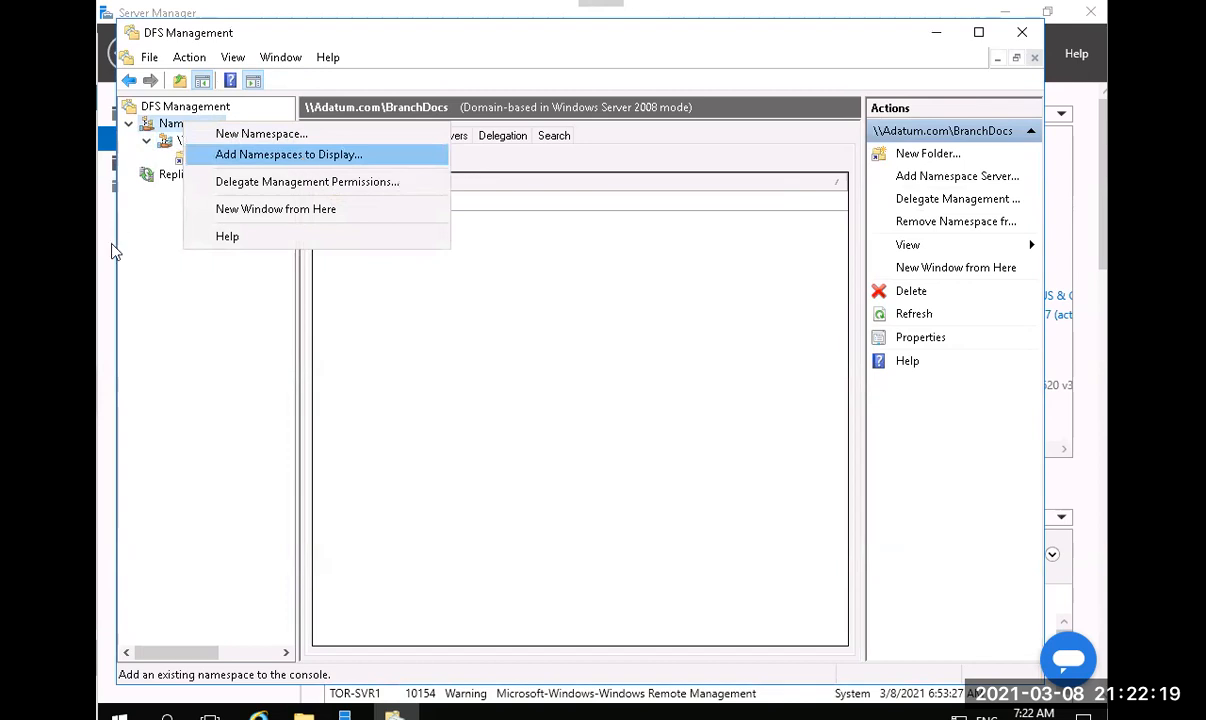
{"action": "left_click", "coordinate": [140, 201]}
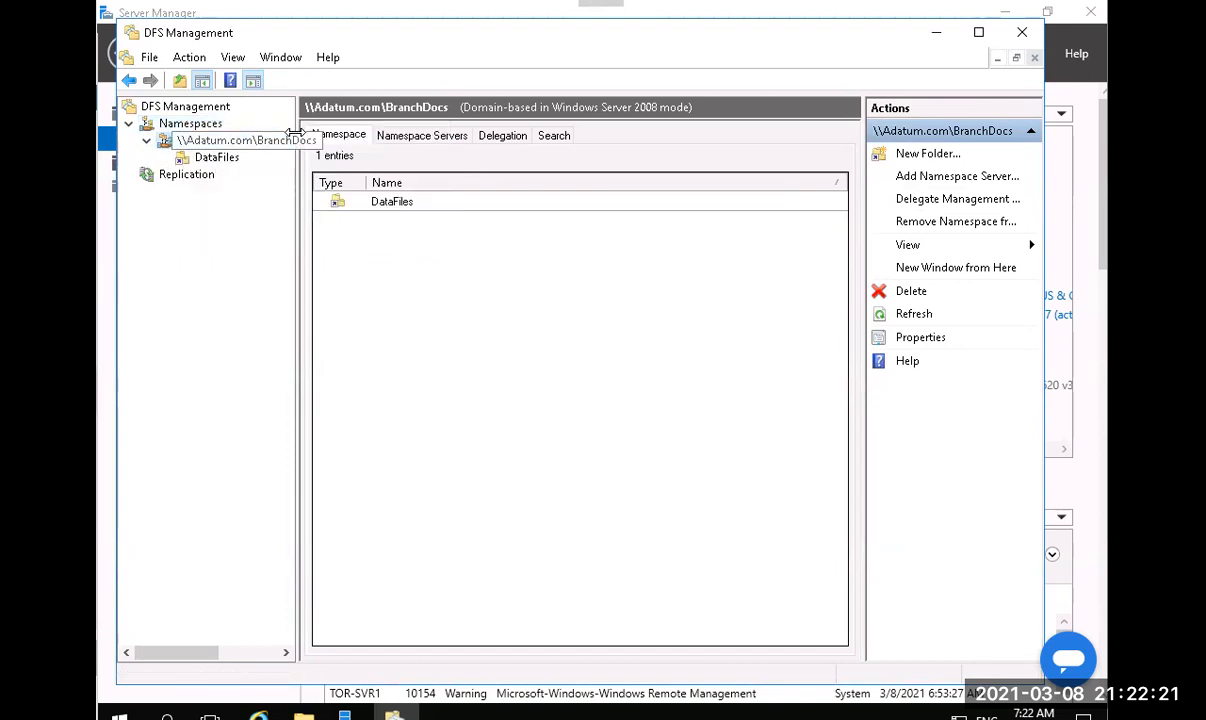
{"action": "left_click_drag", "start_coordinate": [298, 131], "coordinate": [326, 131]}
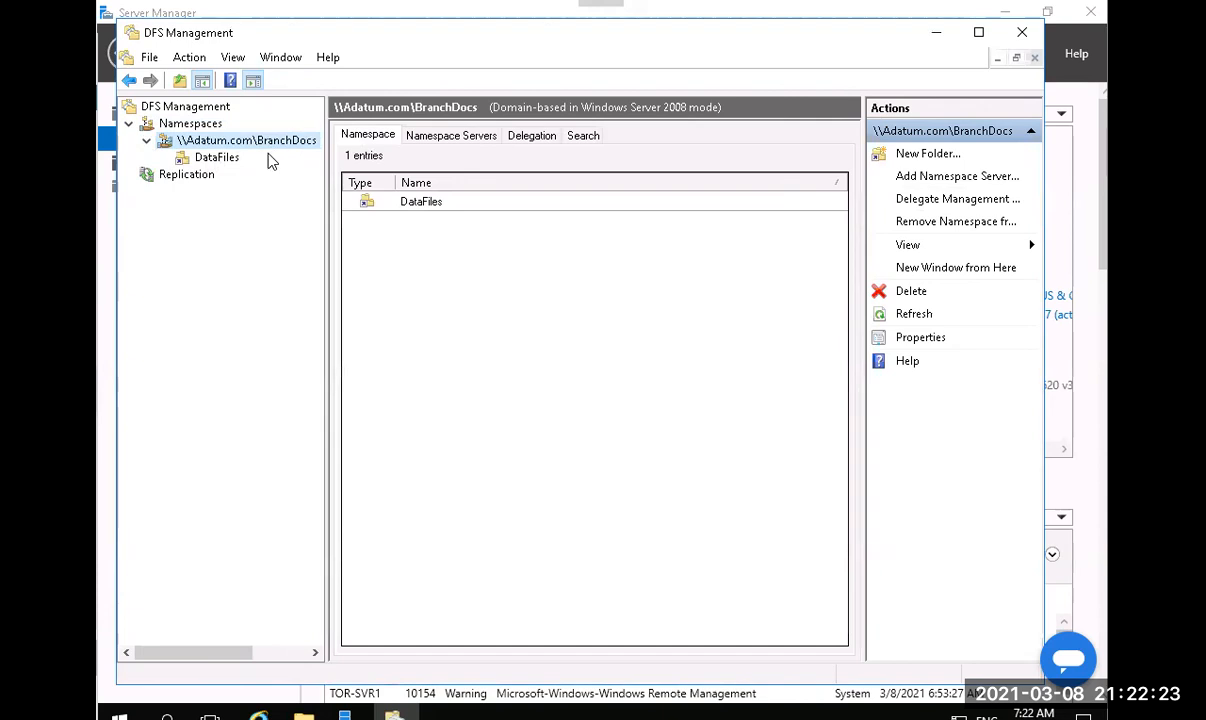
{"action": "left_click", "coordinate": [200, 164]}
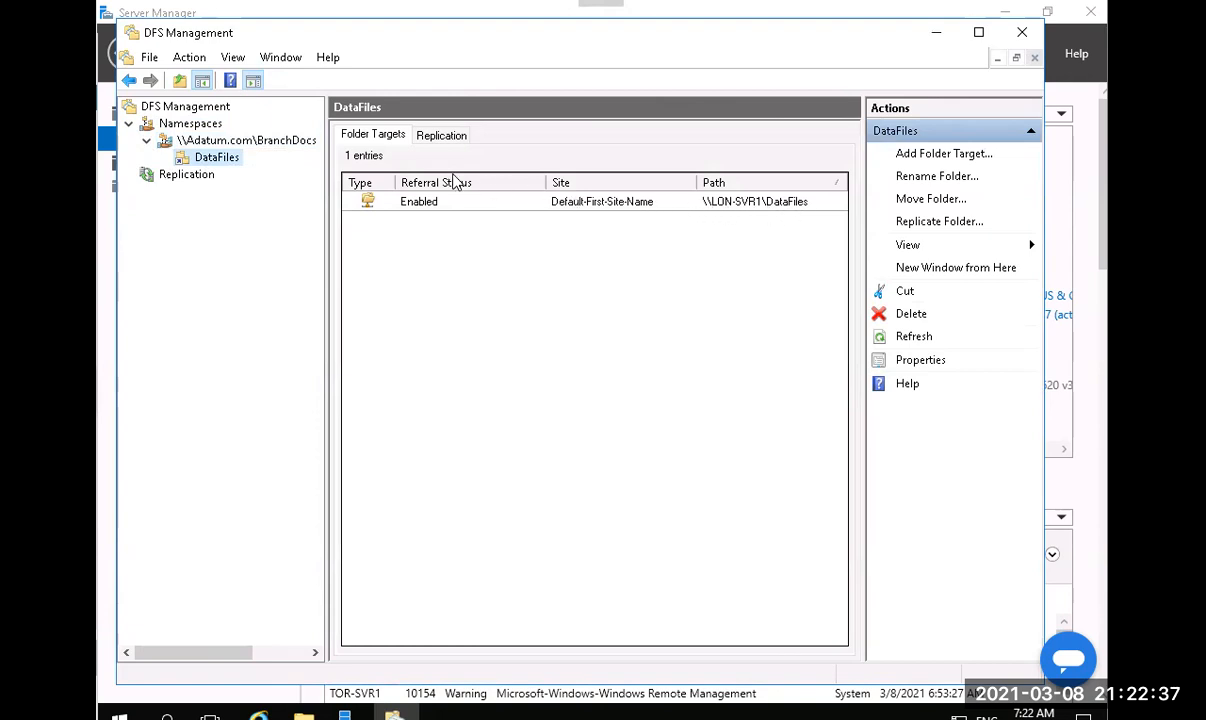
Add \\TOR-SVR1\BranchDocs\DataFiles as a new folder target for the DataFiles folder.
{"action": "right_click", "coordinate": [218, 166]}
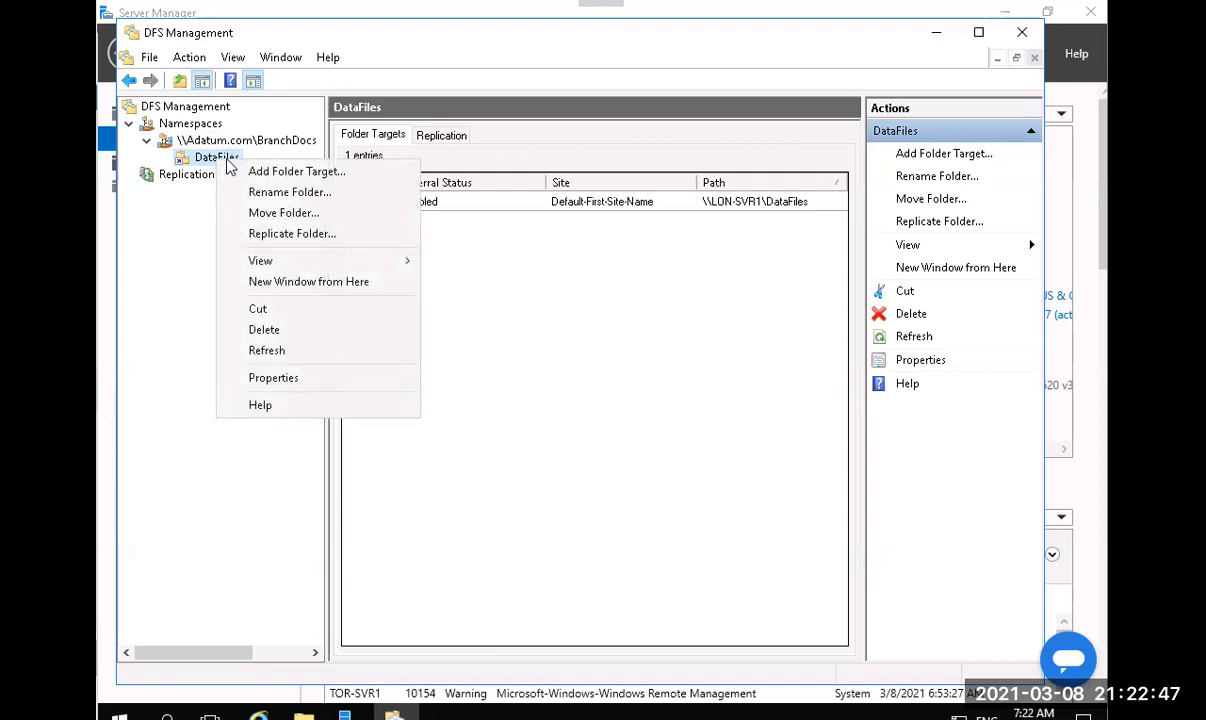
{"action": "left_click", "coordinate": [293, 172]}
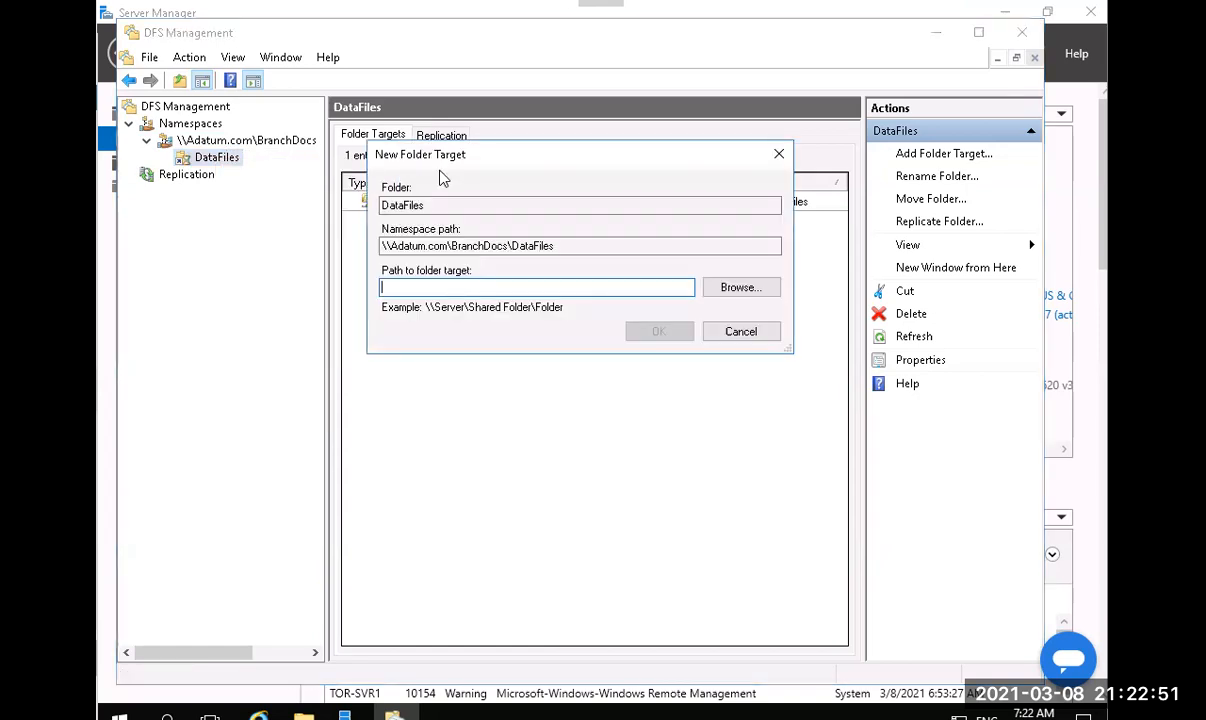
{"action": "left_click_drag", "start_coordinate": [456, 154], "coordinate": [483, 276]}
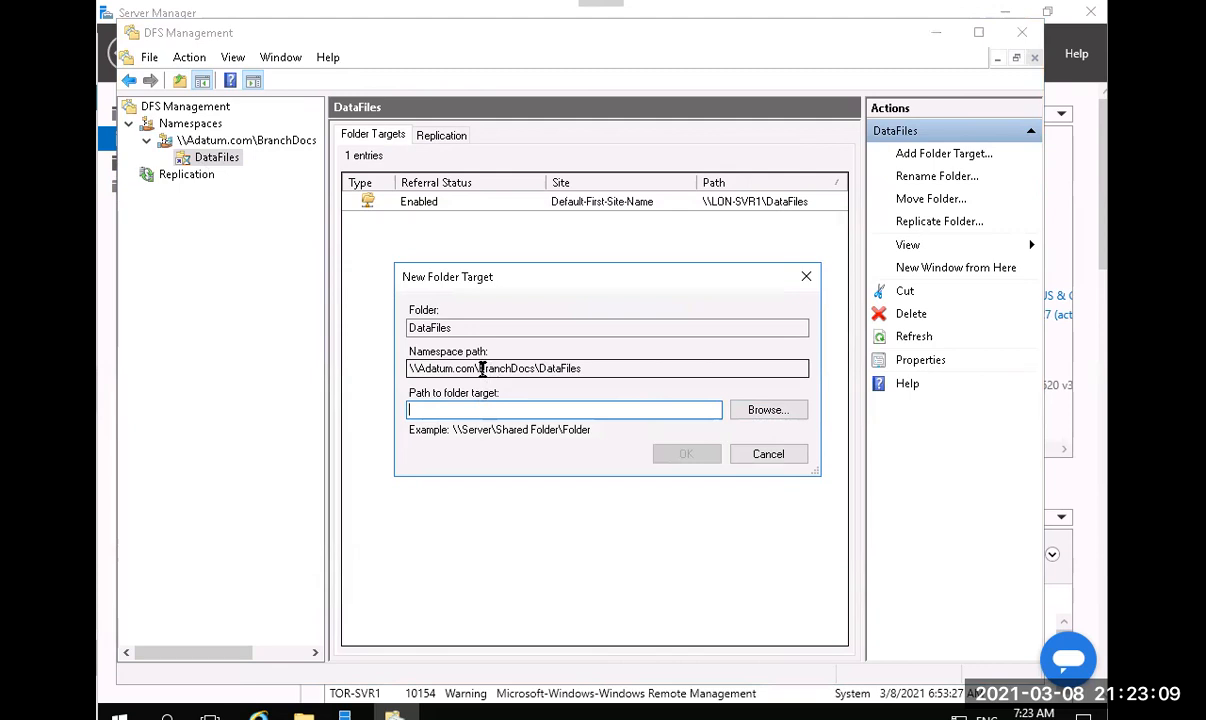
{"action": "left_click_drag", "start_coordinate": [481, 369], "coordinate": [595, 375]}
{"action": "key", "text": "ctrl+c"}
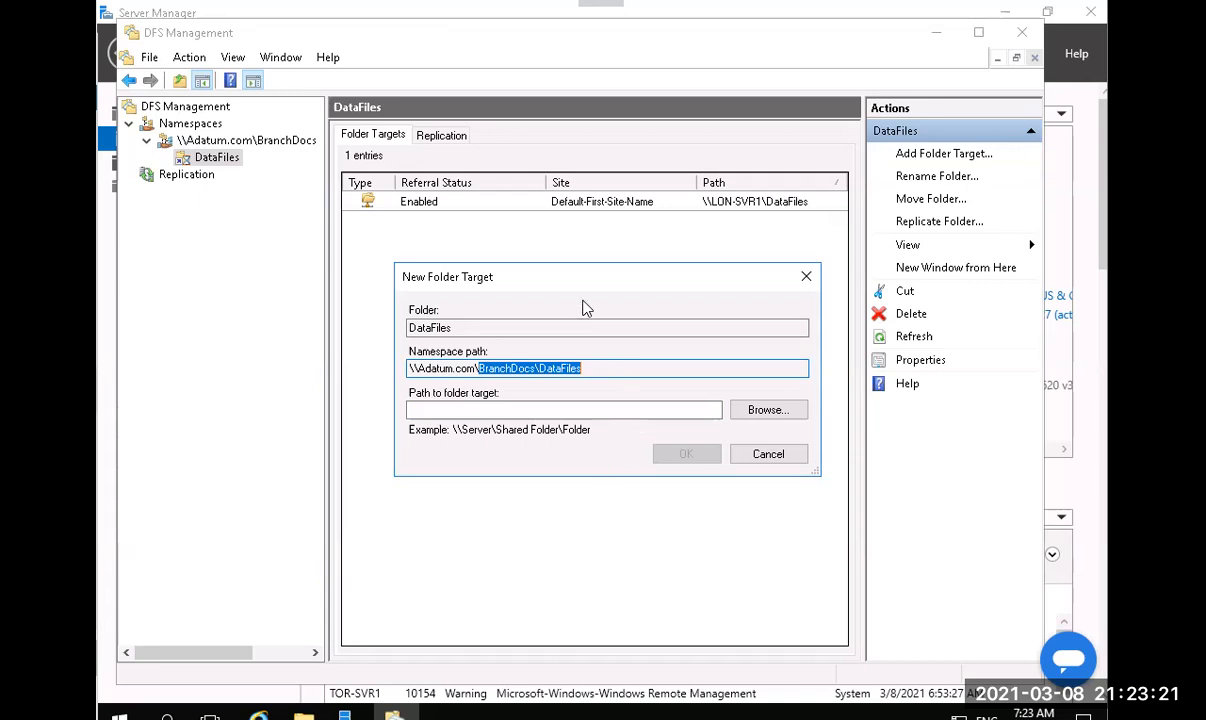
{"action": "left_click", "coordinate": [644, 411]}
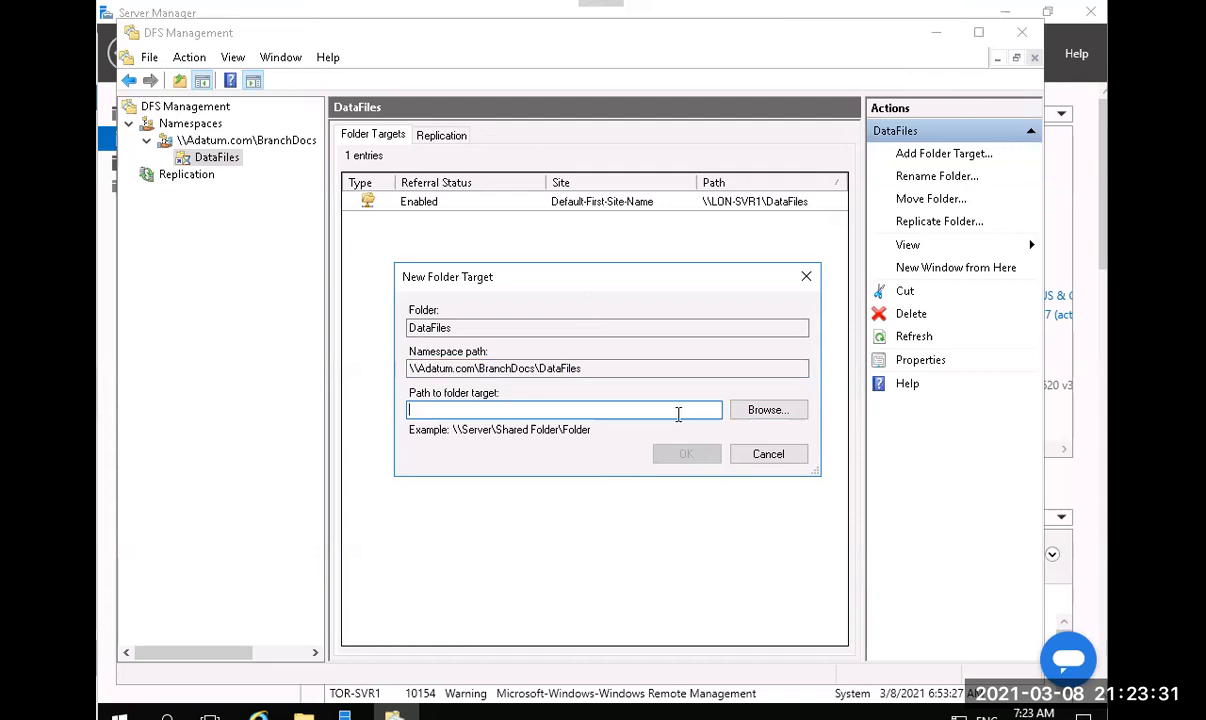
{"action": "type", "text": "\\BranchDocs\\DataFiles"}
{"action": "key", "text": "Left"}
{"action": "key", "text": "Left"}
{"action": "key", "text": "Left"}
{"action": "key", "text": "Left"}
{"action": "key", "text": "Left"}
{"action": "key", "text": "Left"}
{"action": "key", "text": "Left"}
{"action": "key", "text": "Left"}
{"action": "key", "text": "Left"}
{"action": "key", "text": "Left"}
{"action": "key", "text": "Left"}
{"action": "key", "text": "Right"}
{"action": "key", "text": "Right"}
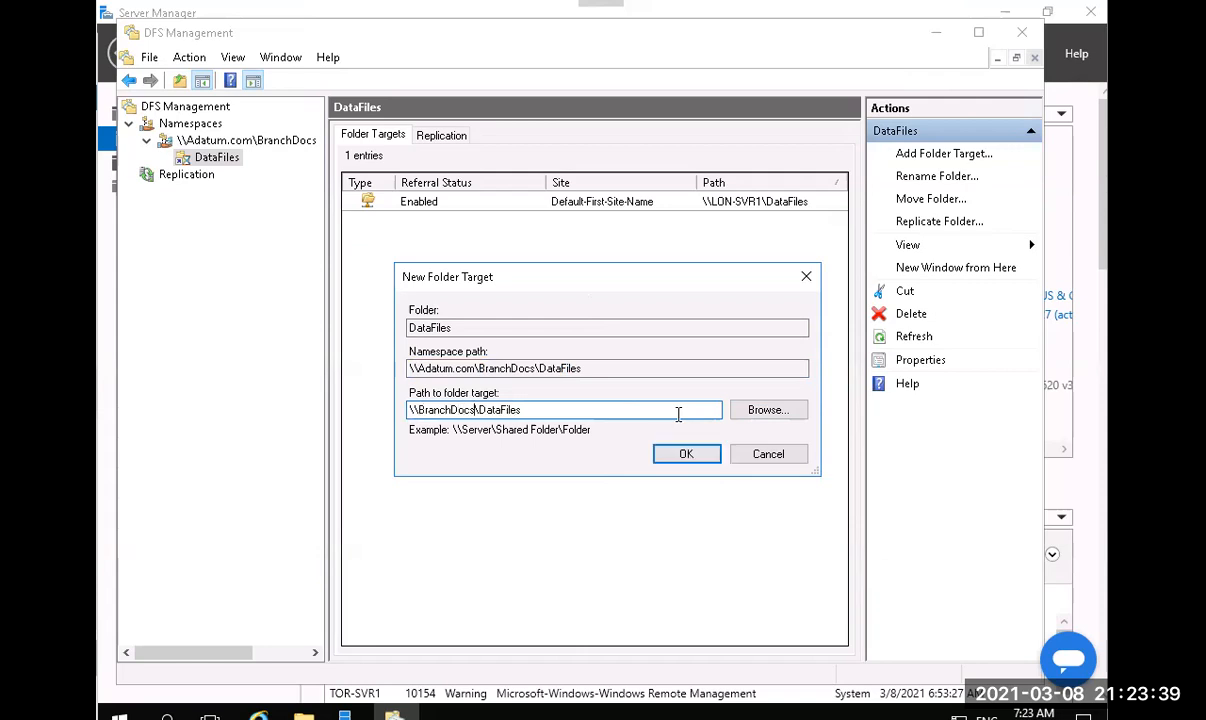
{"action": "key", "text": "BackSpace"}
{"action": "key", "text": "BackSpace"}
{"action": "key", "text": "BackSpace"}
{"action": "key", "text": "BackSpace"}
{"action": "key", "text": "BackSpace"}
{"action": "key", "text": "BackSpace"}
{"action": "key", "text": "BackSpace"}
{"action": "key", "text": "BackSpace"}
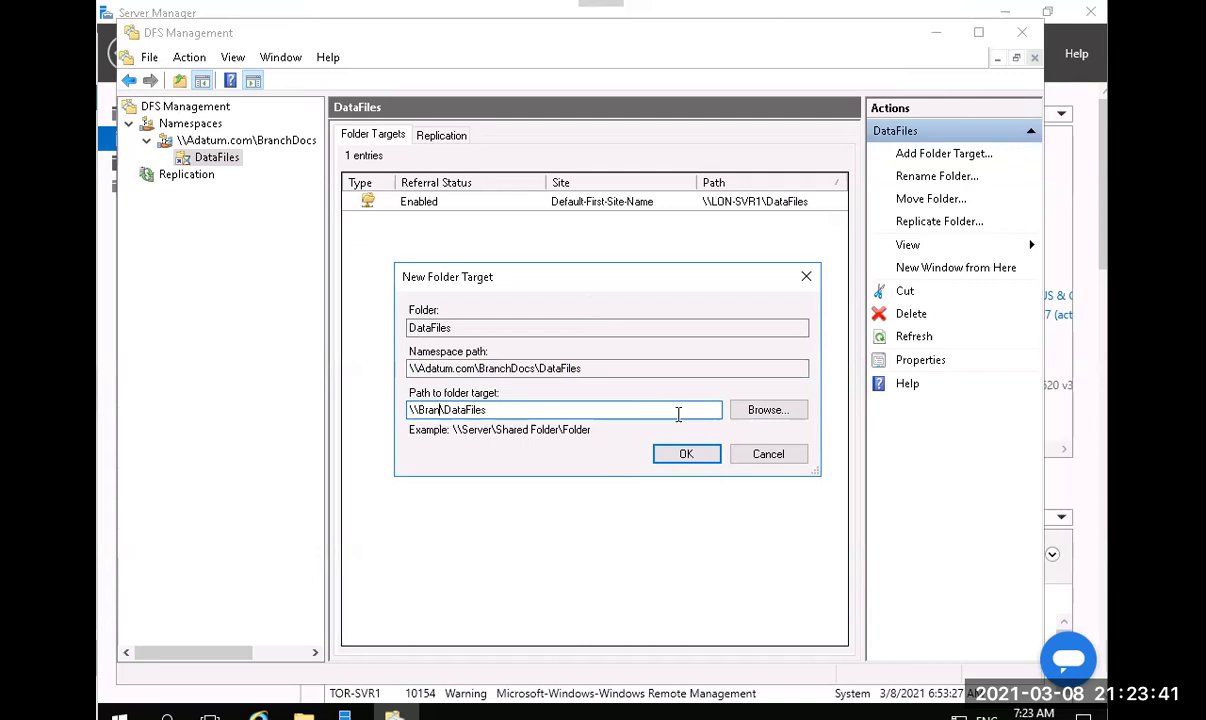
{"action": "key", "text": "BackSpace"}
{"action": "key", "text": "BackSpace"}
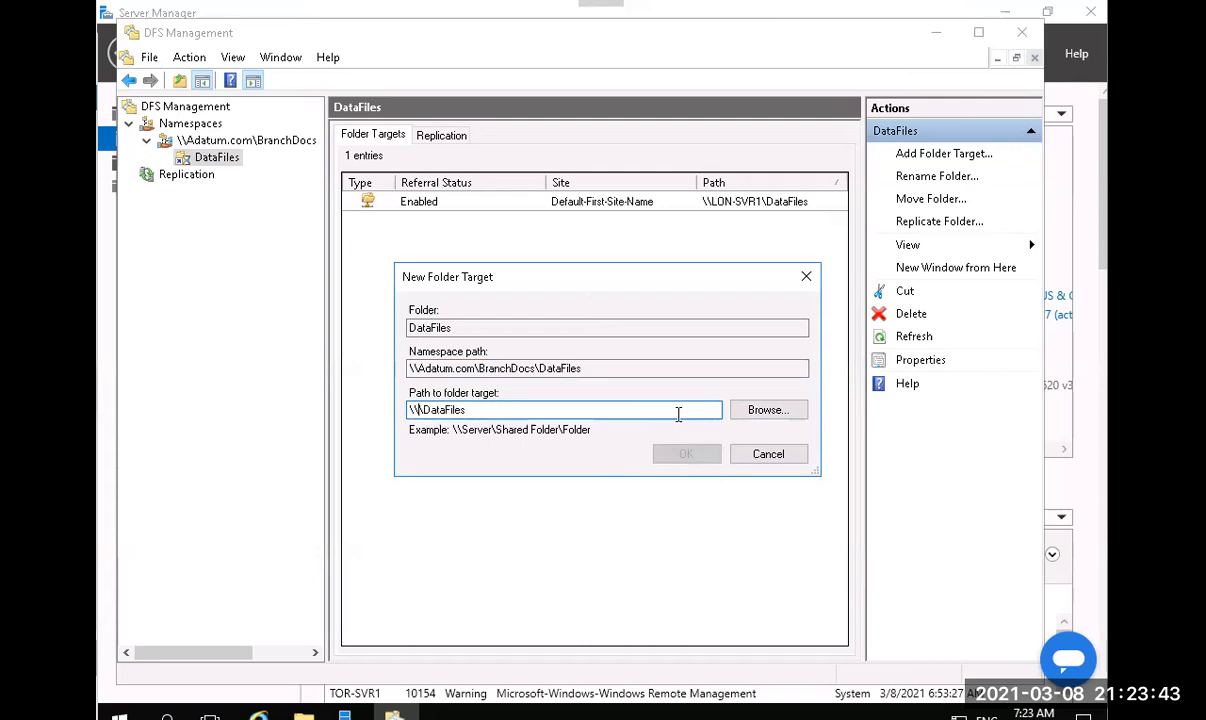
{"action": "type", "text": "TOR-SVR1"}
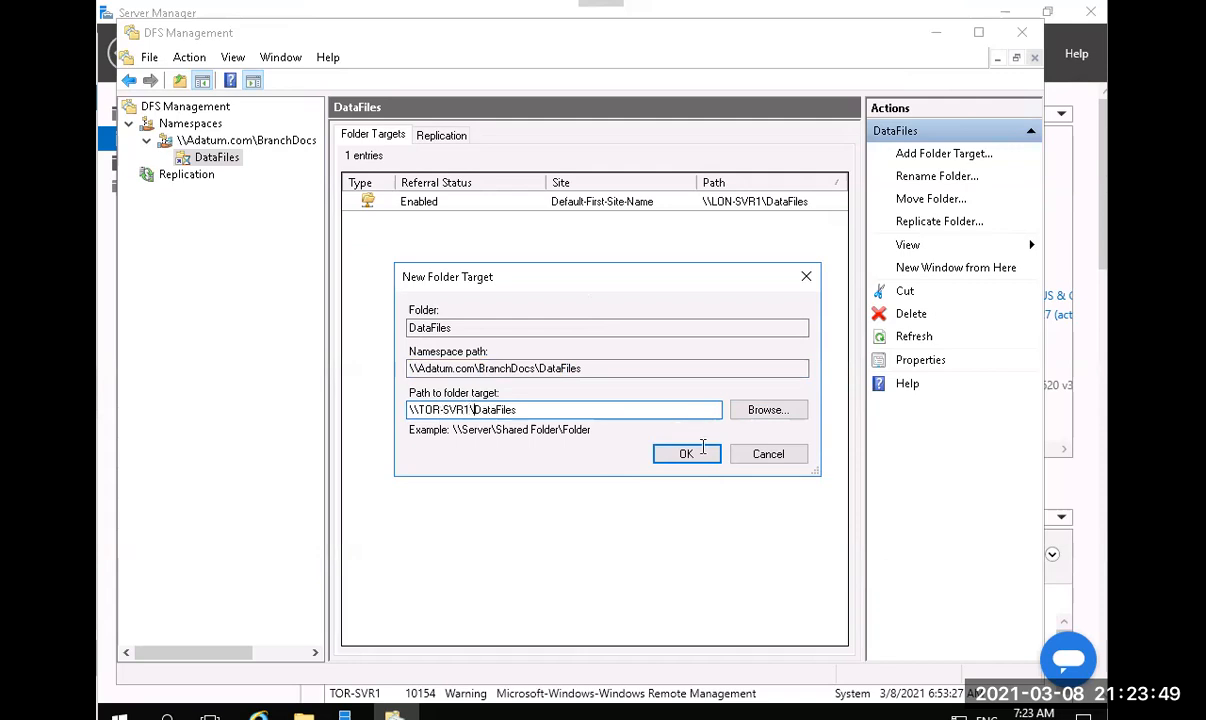
{"action": "left_click", "coordinate": [686, 454]}
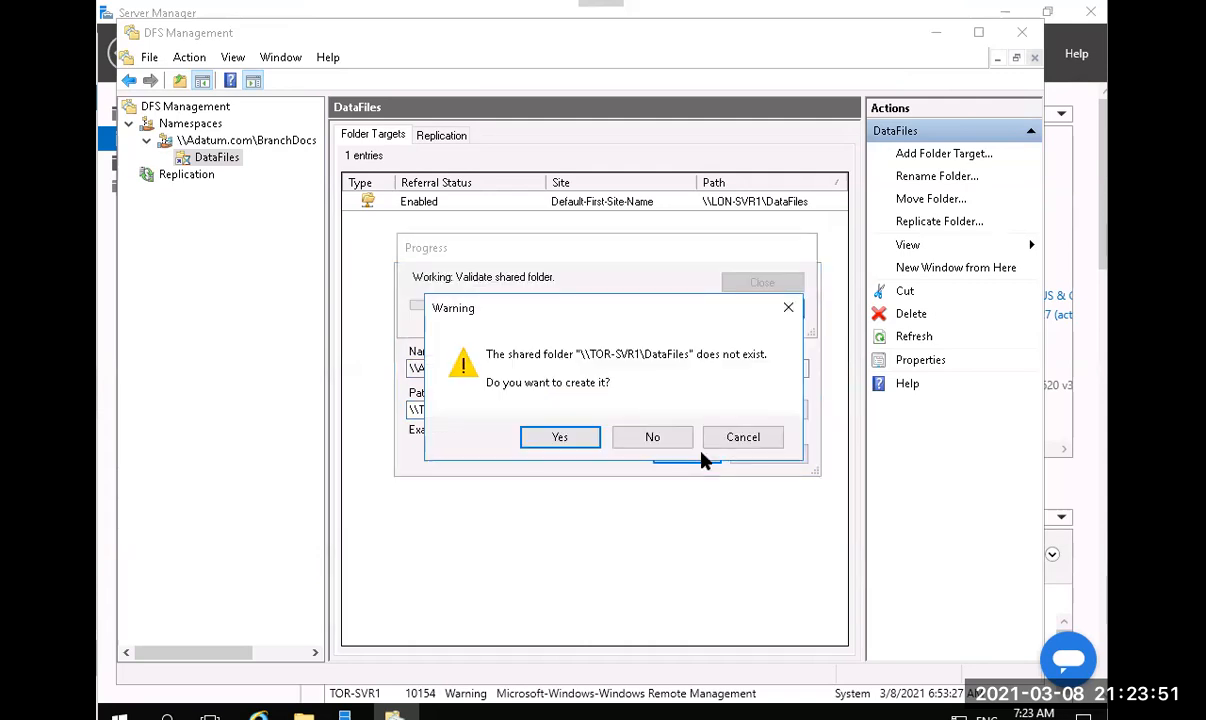
Create the missing share at local path C:\BranchDocs\DataFiles with read and write access for all users.
{"action": "left_click", "coordinate": [546, 443]}
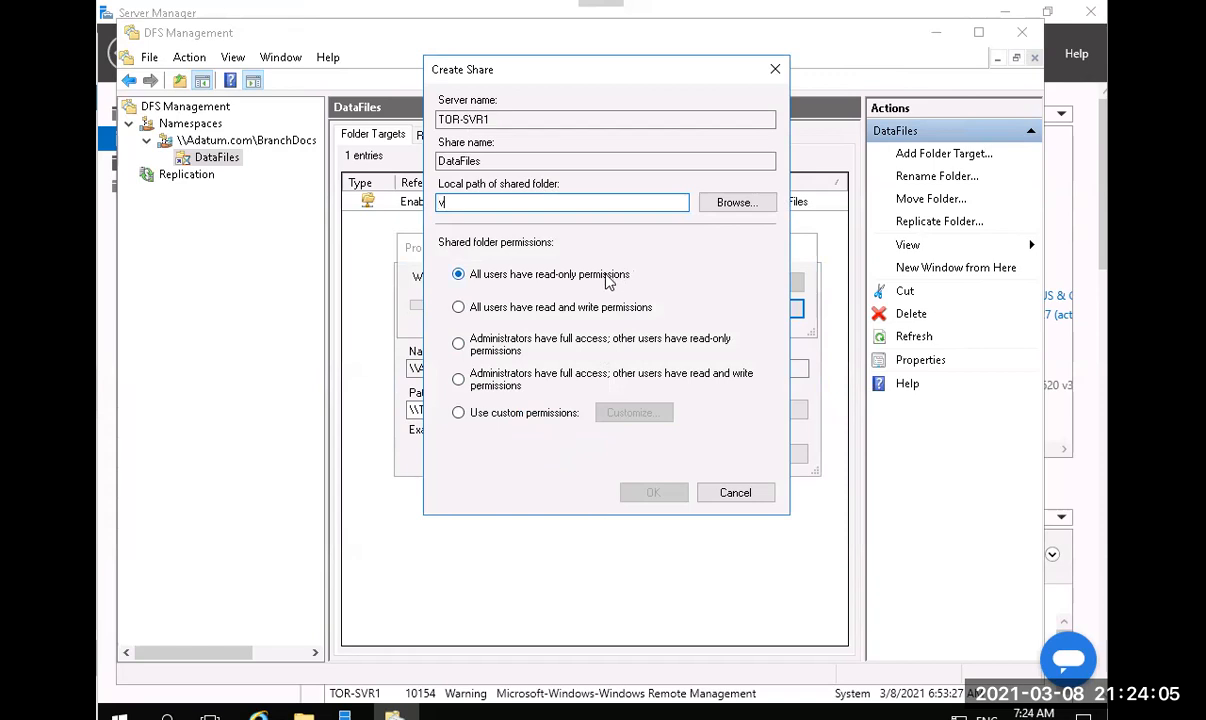
{"action": "key", "text": "BackSpace"}
{"action": "key", "text": "ctrl+v"}
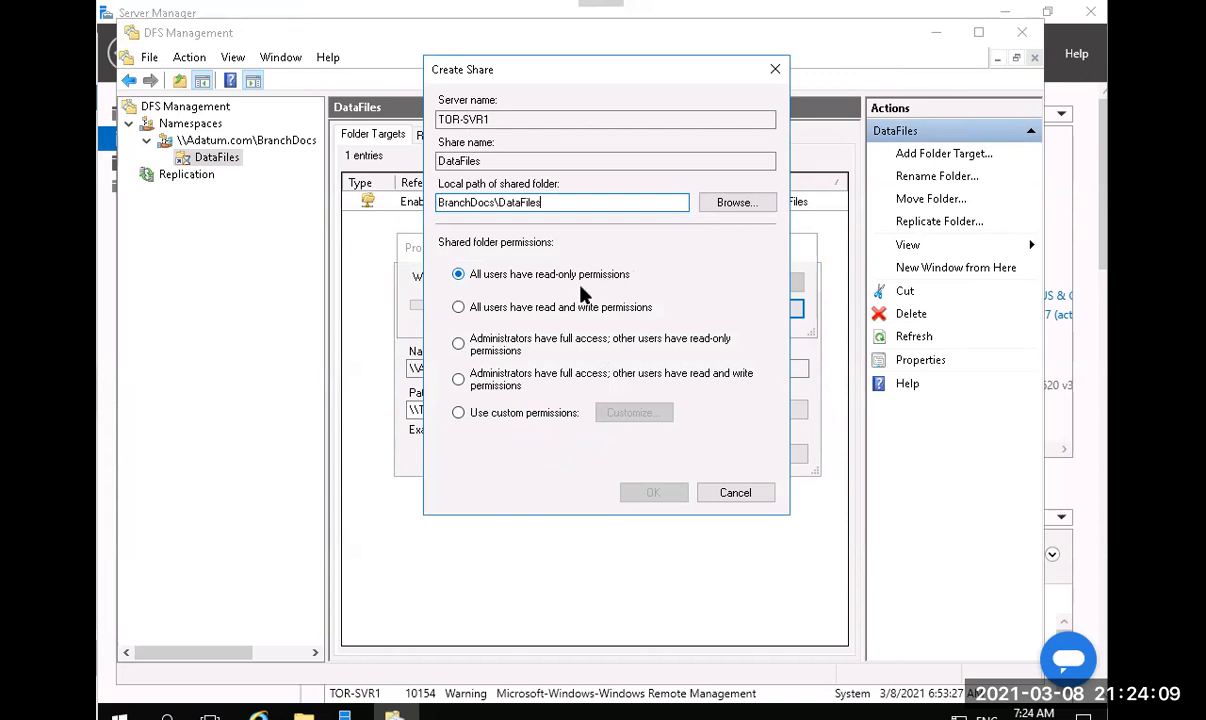
{"action": "key", "text": "Home"}
{"action": "type", "text": "C:"}
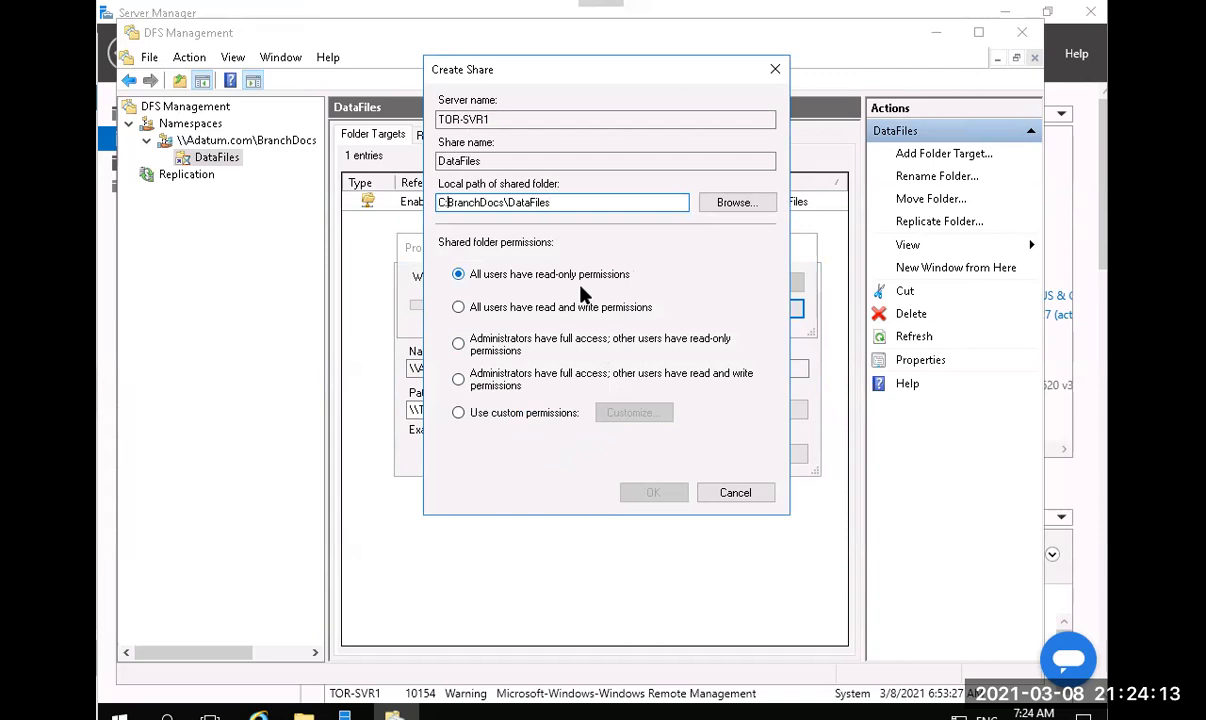
{"action": "type", "text": "\\"}
{"action": "left_click", "coordinate": [474, 310]}
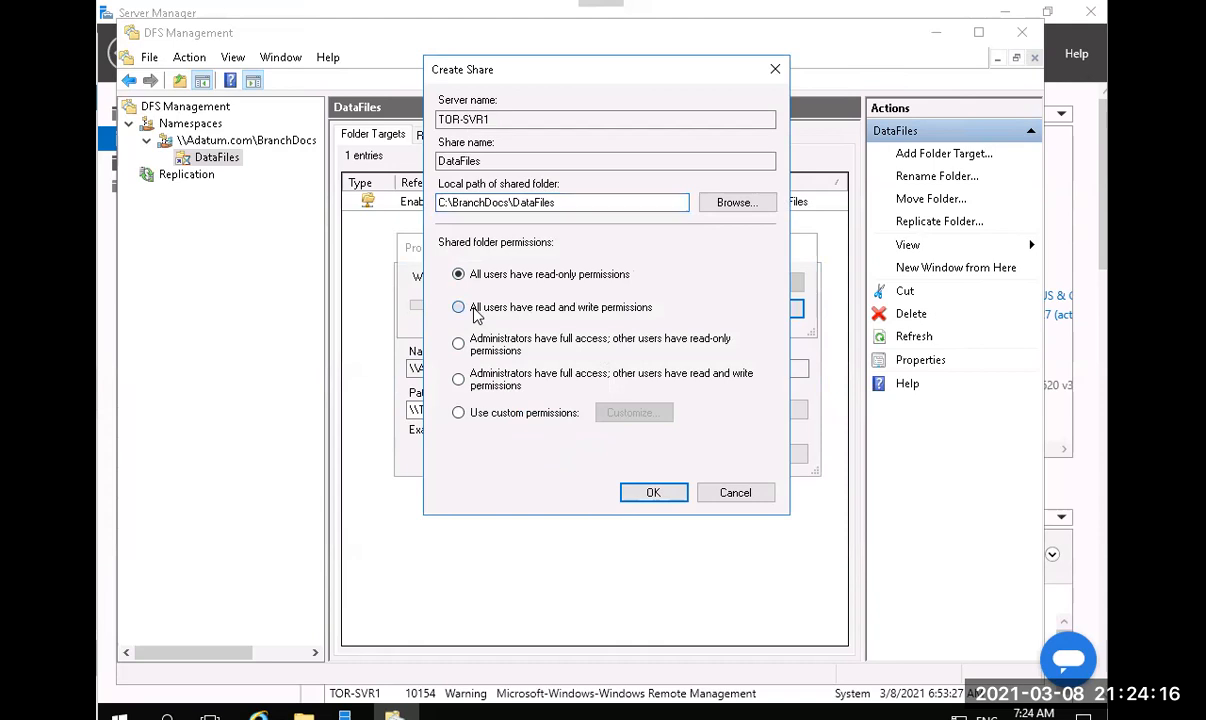
{"action": "left_click", "coordinate": [646, 499]}
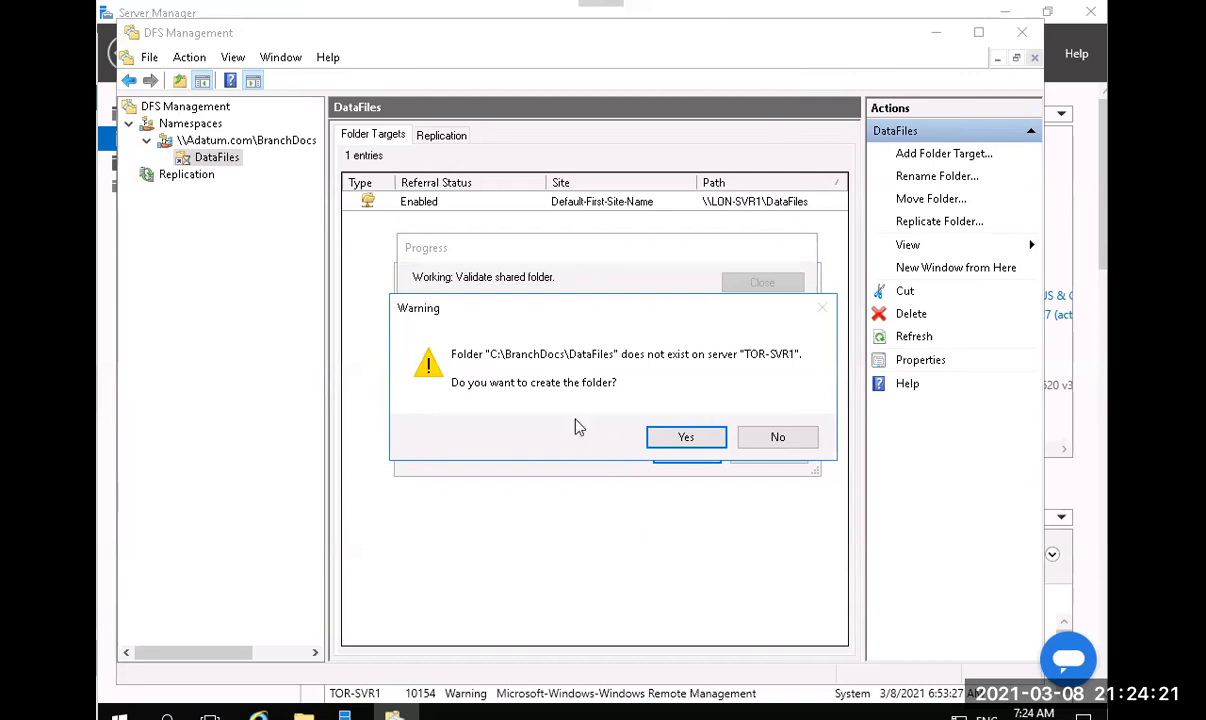
Confirm creating the C:\BranchDocs\DataFiles folder and accept the replication group offer.
{"action": "left_click", "coordinate": [670, 450]}
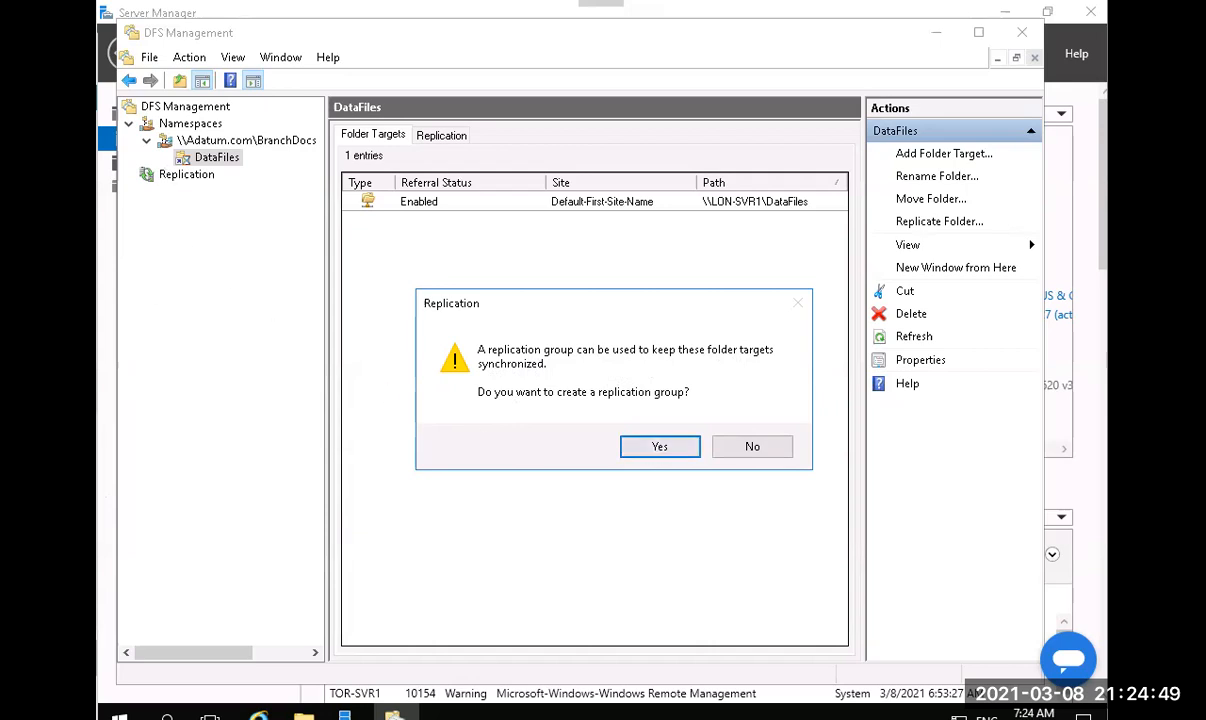
{"action": "left_click", "coordinate": [652, 444]}
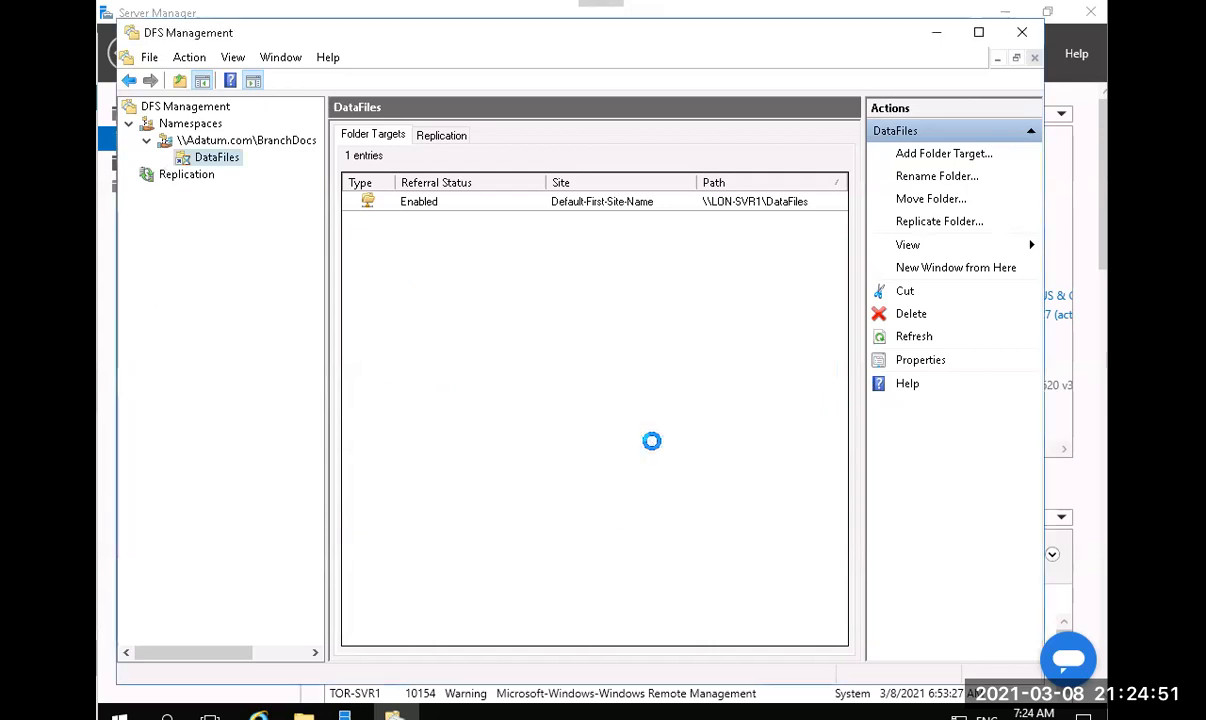
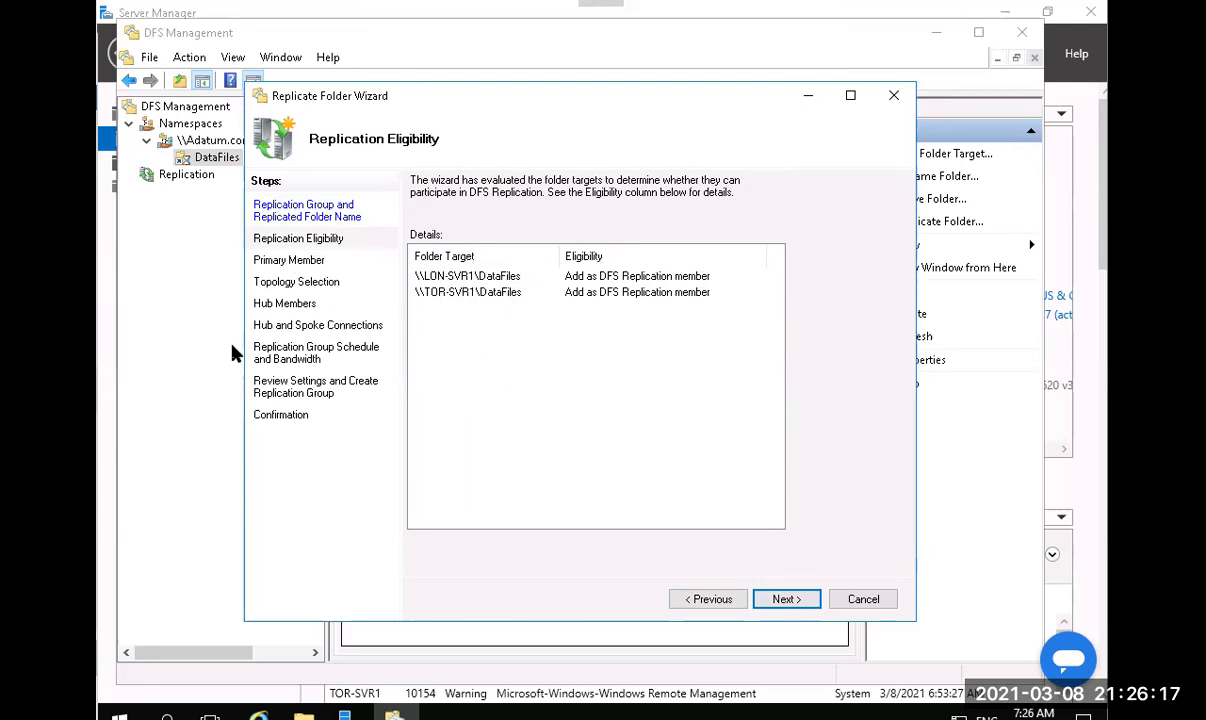
Make LON-SVR1 the primary member for DataFiles replication and continue to topology selection.
{"action": "left_click", "coordinate": [789, 599]}
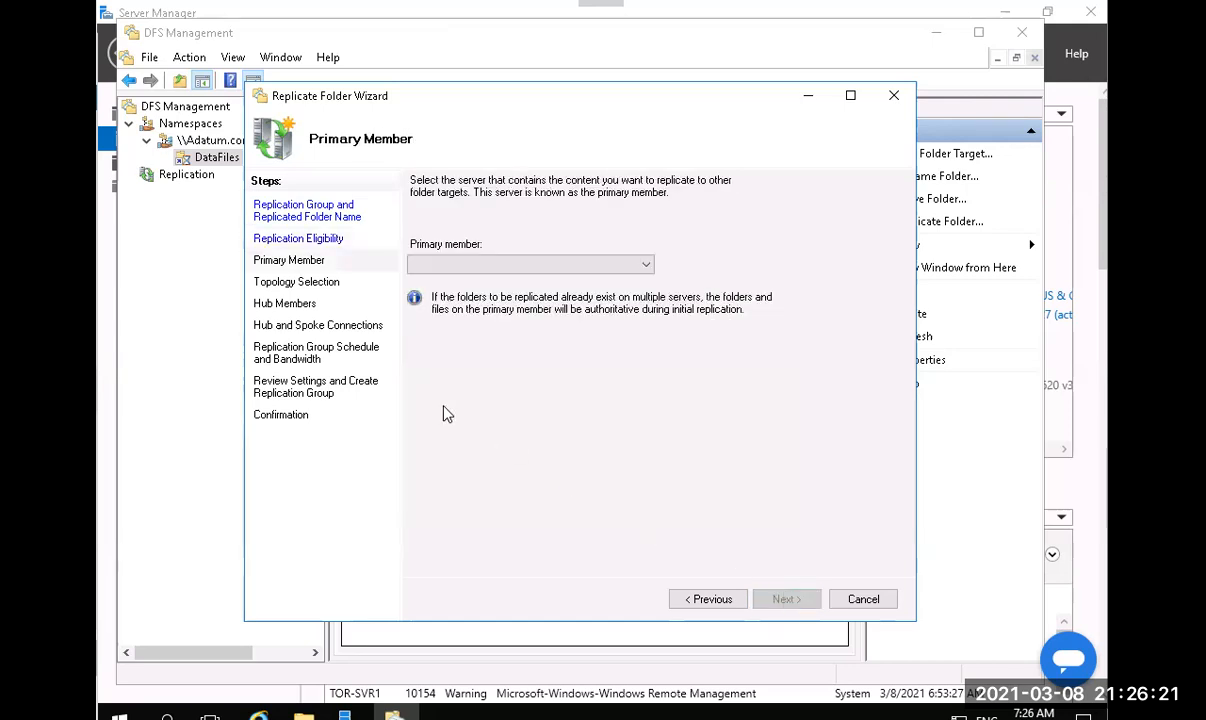
{"action": "left_click", "coordinate": [645, 266]}
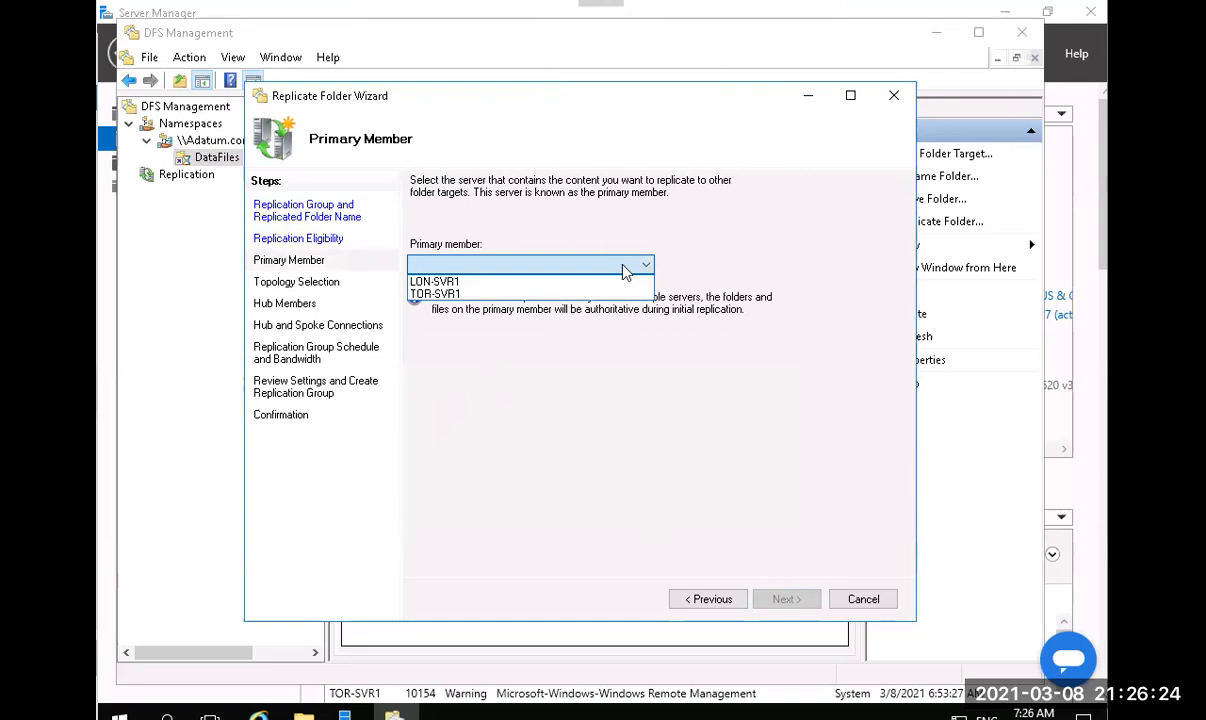
{"action": "left_click", "coordinate": [517, 283]}
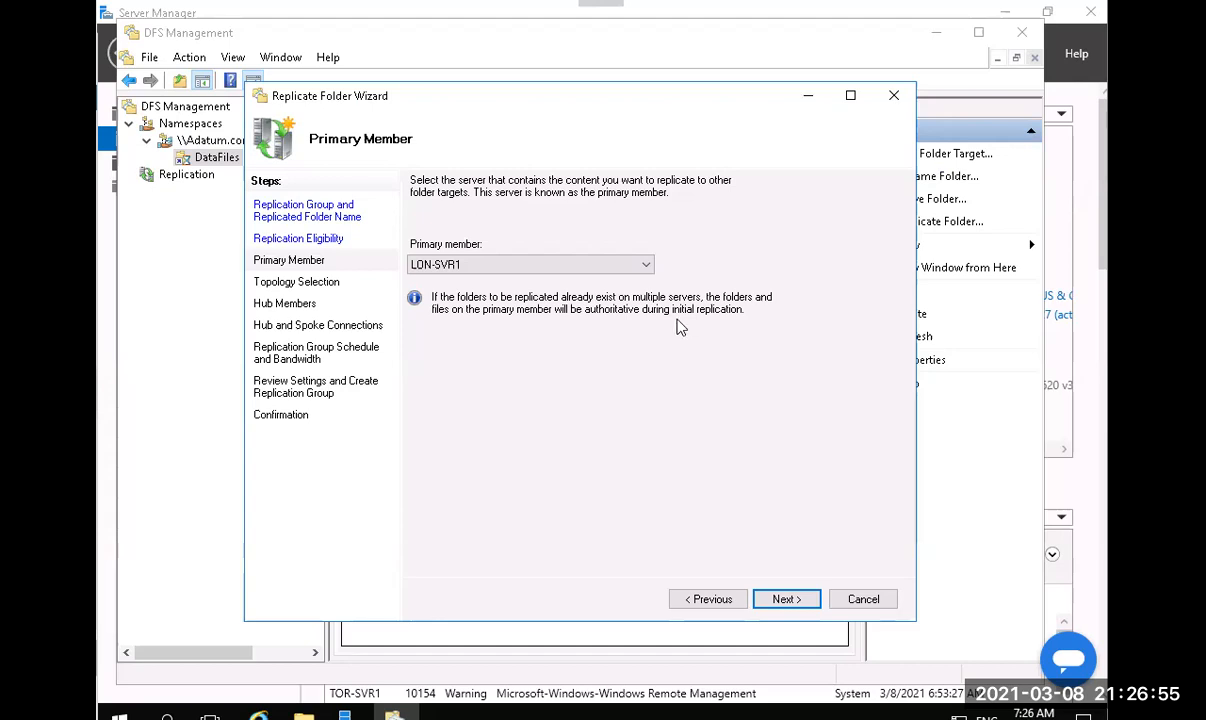
{"action": "left_click", "coordinate": [784, 598]}
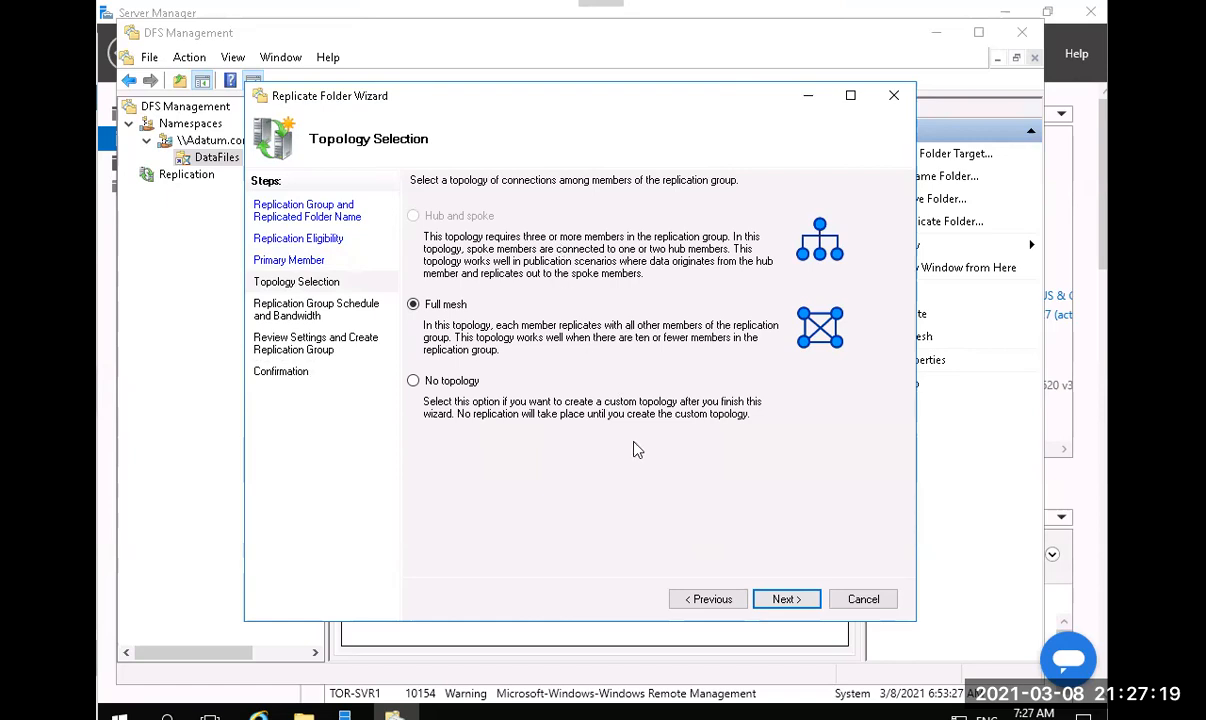
Accept the Full mesh topology and keep continuous replication at Full bandwidth.
{"action": "left_click", "coordinate": [784, 598]}
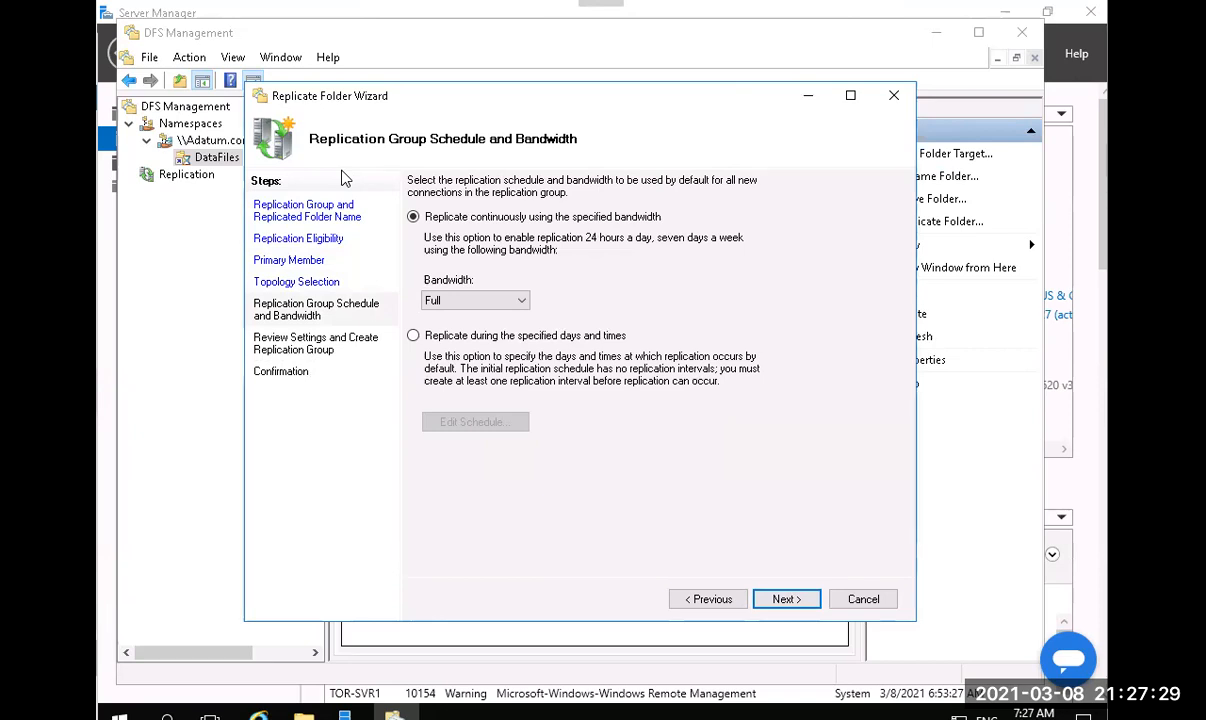
{"action": "left_click", "coordinate": [517, 304]}
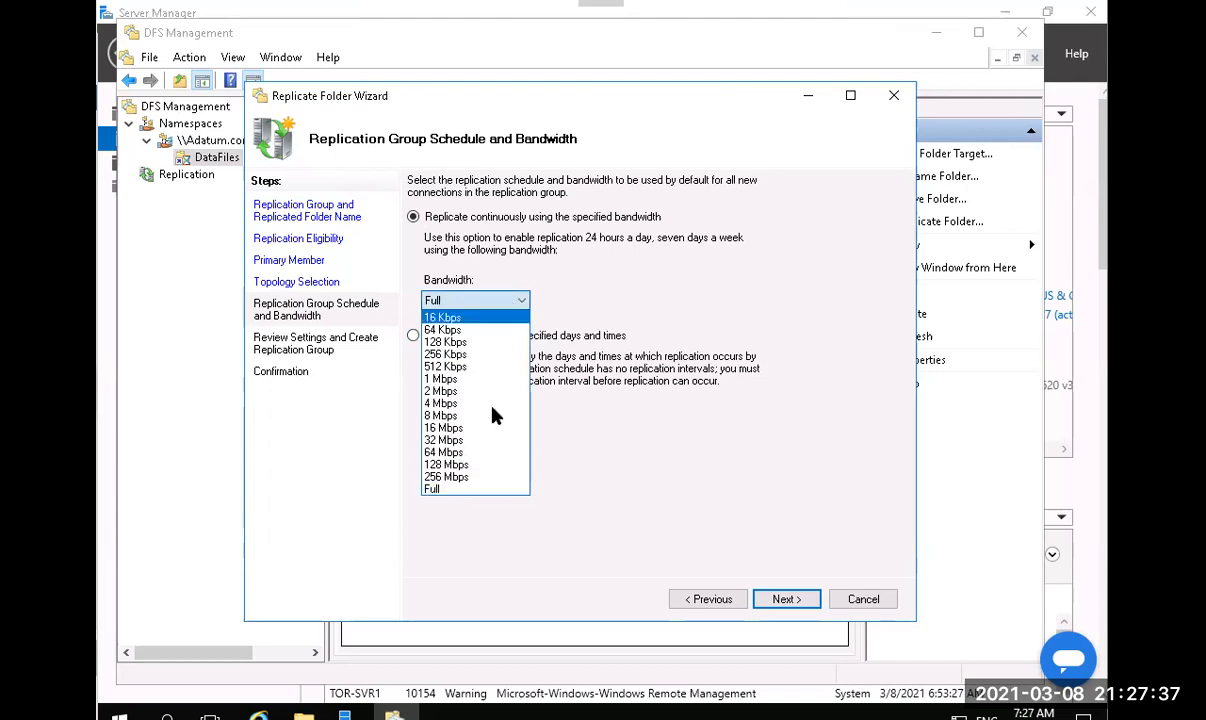
{"action": "left_click", "coordinate": [671, 493]}
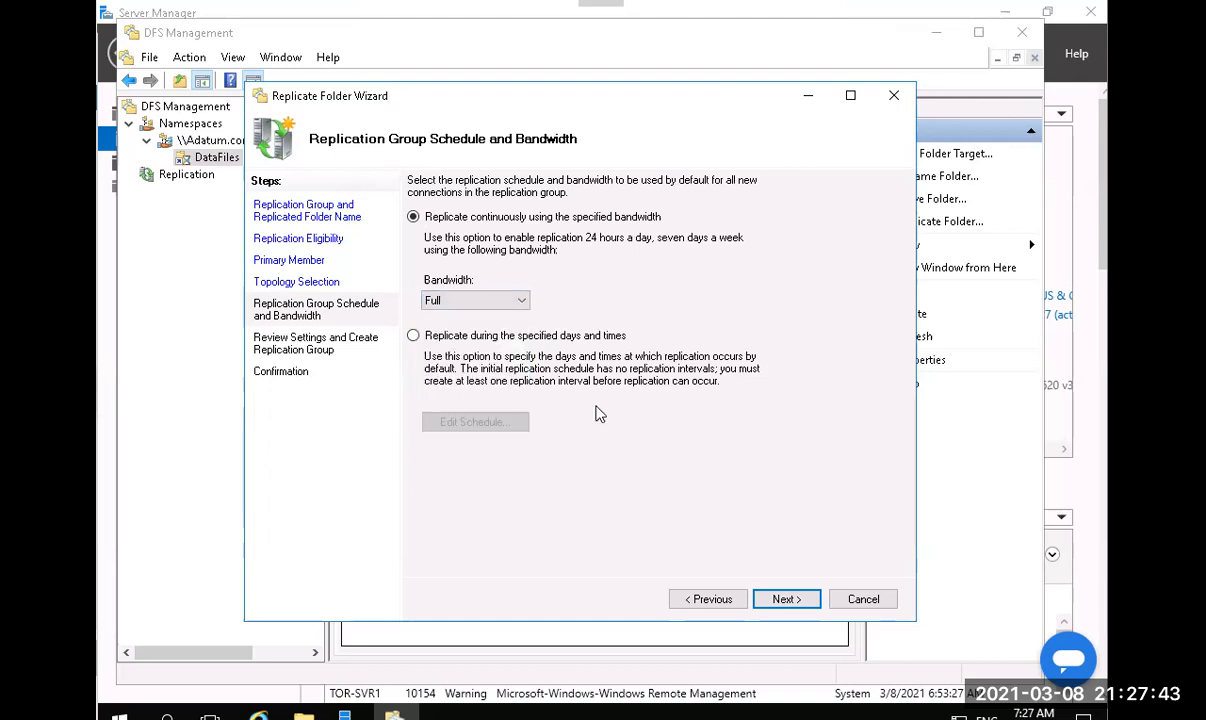
{"action": "left_click", "coordinate": [768, 598]}
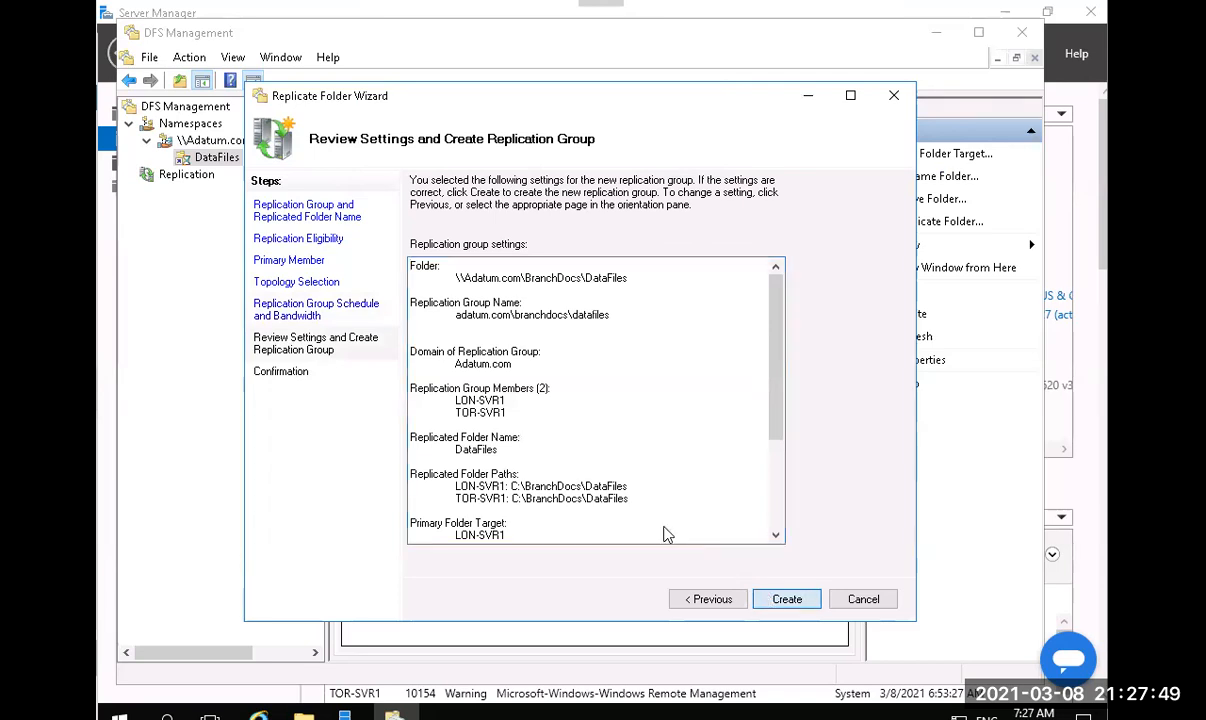
Create the DataFiles replication group and acknowledge the Replication Delay notice.
{"action": "left_click", "coordinate": [787, 599]}
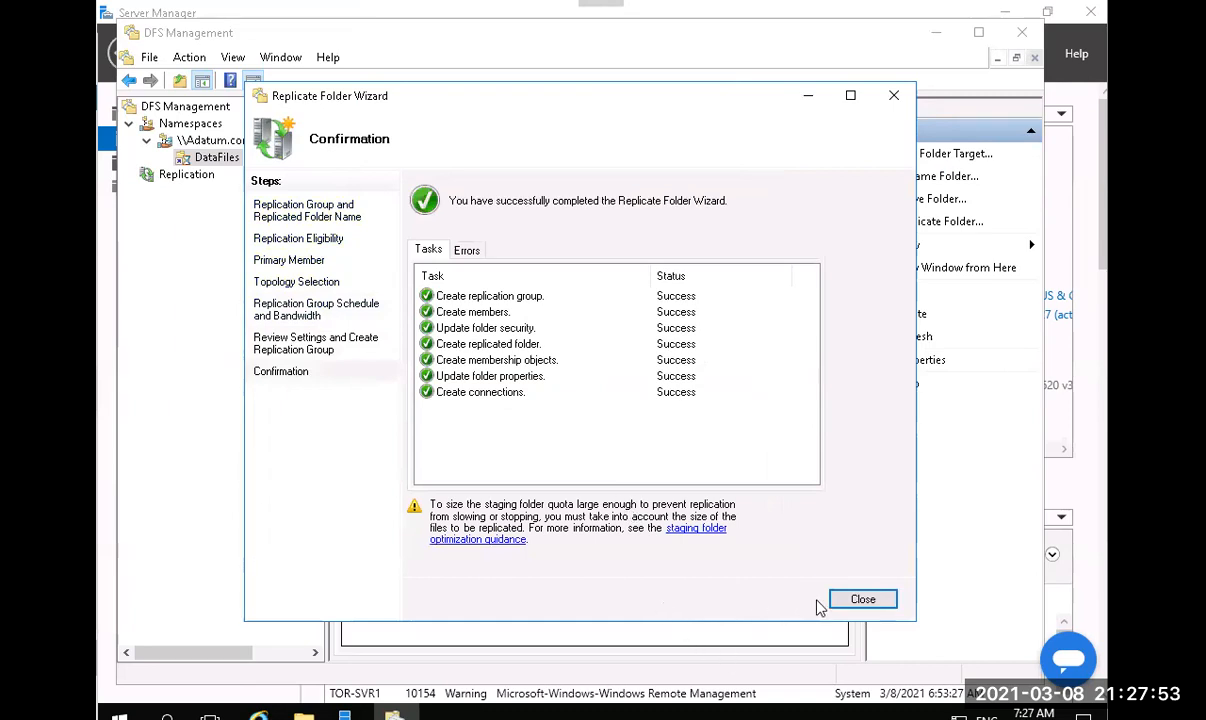
{"action": "left_click", "coordinate": [884, 600]}
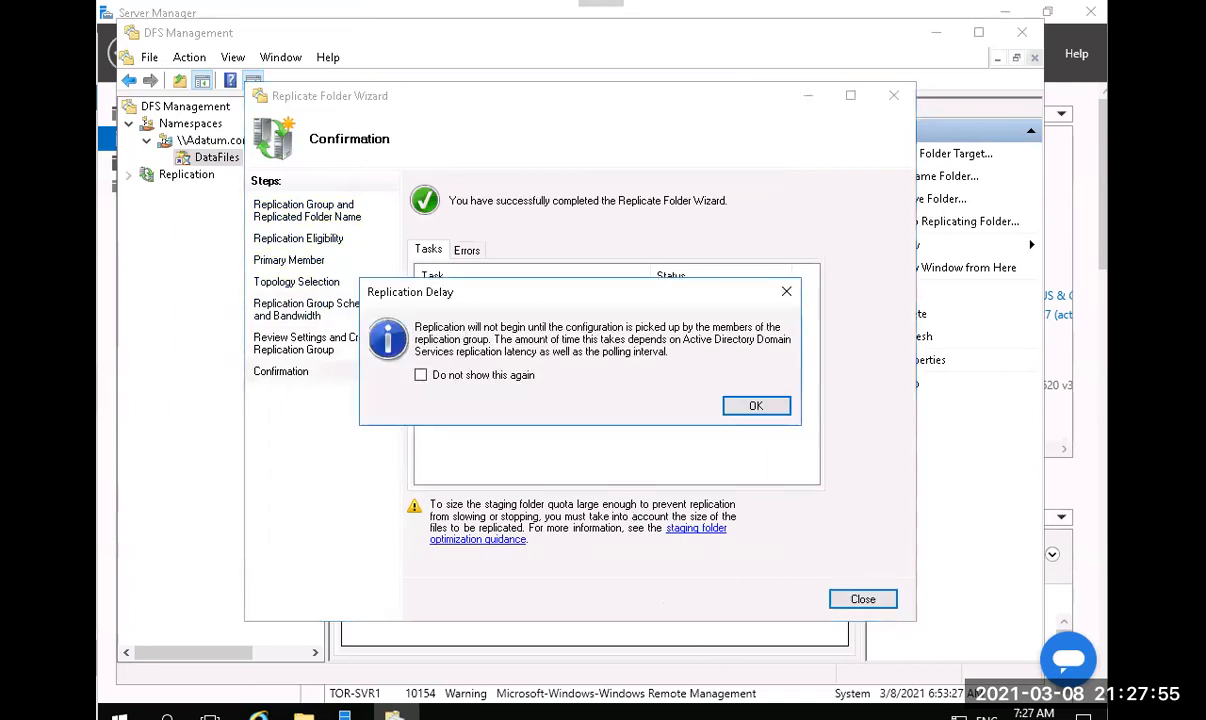
{"action": "left_click", "coordinate": [756, 407]}
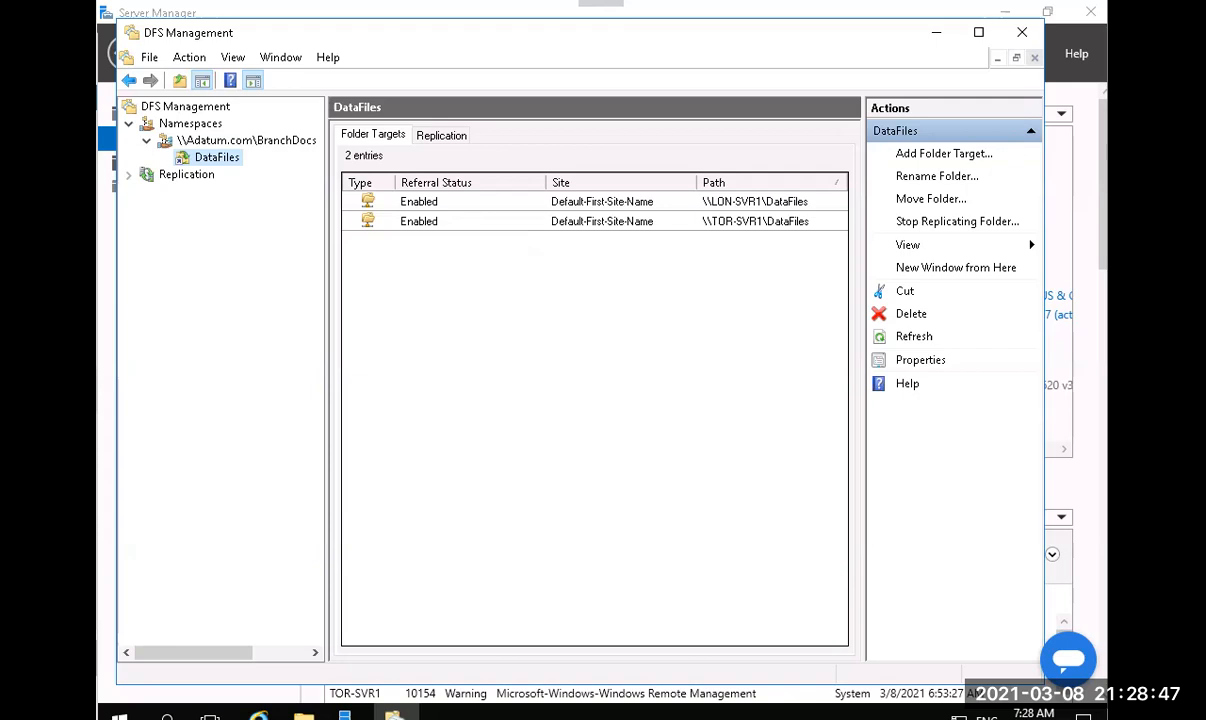
Open the Run dialog from the Start button's right-click menu.
{"action": "left_click", "coordinate": [119, 714]}
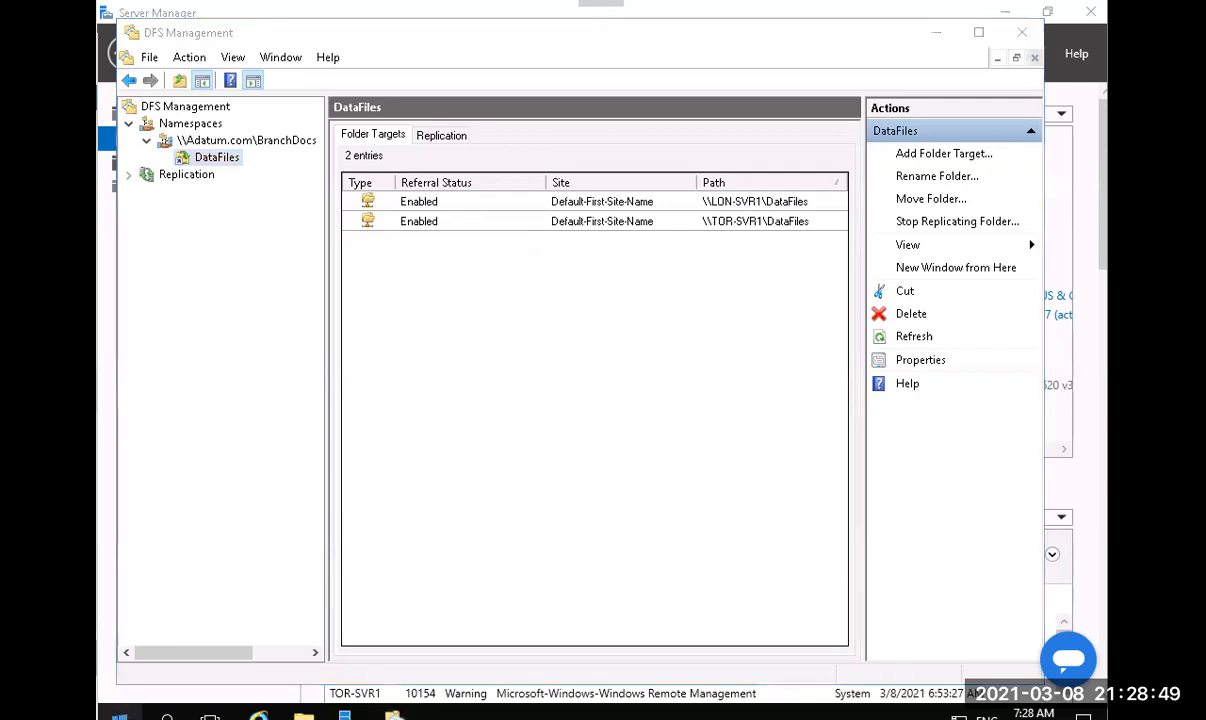
{"action": "right_click", "coordinate": [119, 714]}
{"action": "left_click", "coordinate": [195, 620]}
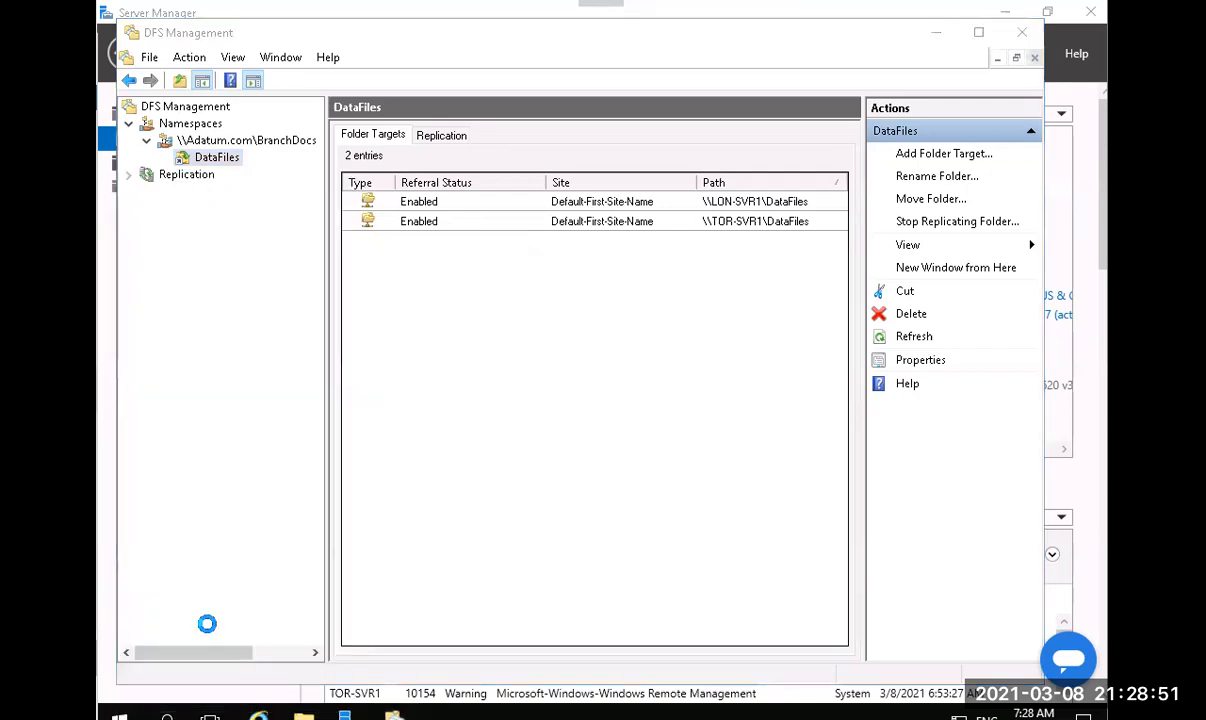
Run \\adatum.com\BranchDocs\DataFiles to open the empty namespace folder in File Explorer.
{"action": "type", "text": "\\"}
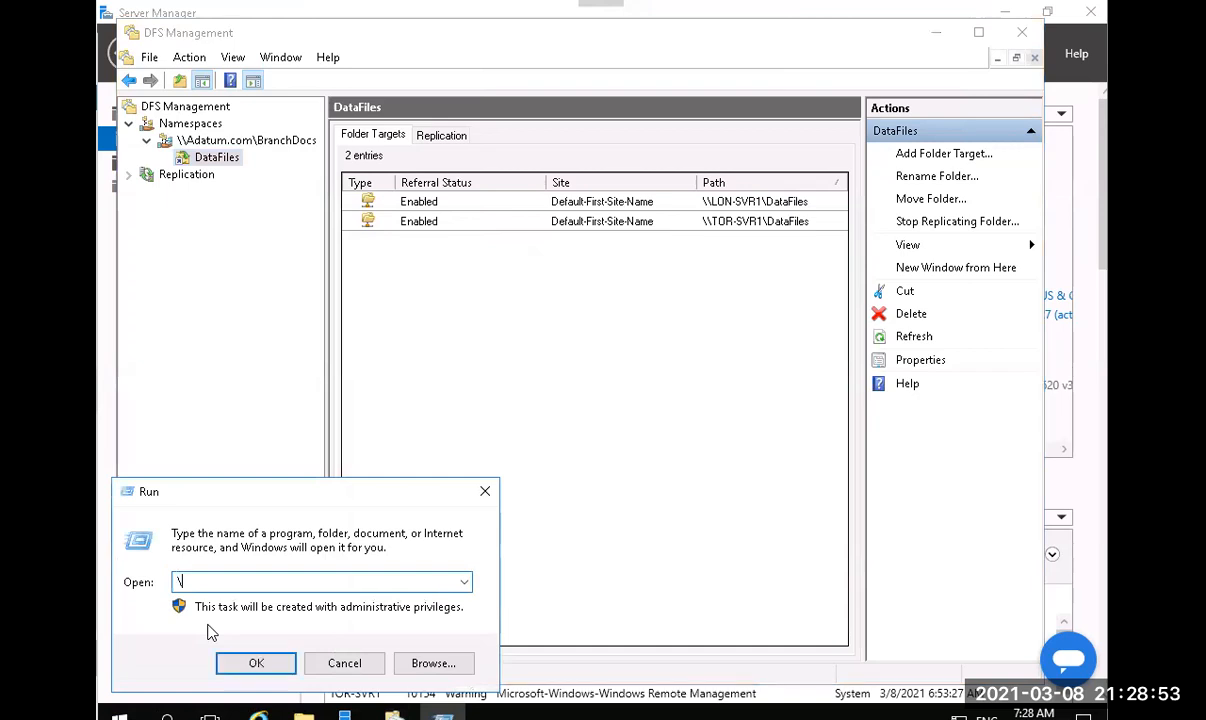
{"action": "type", "text": "\\adatum.com\\B"}
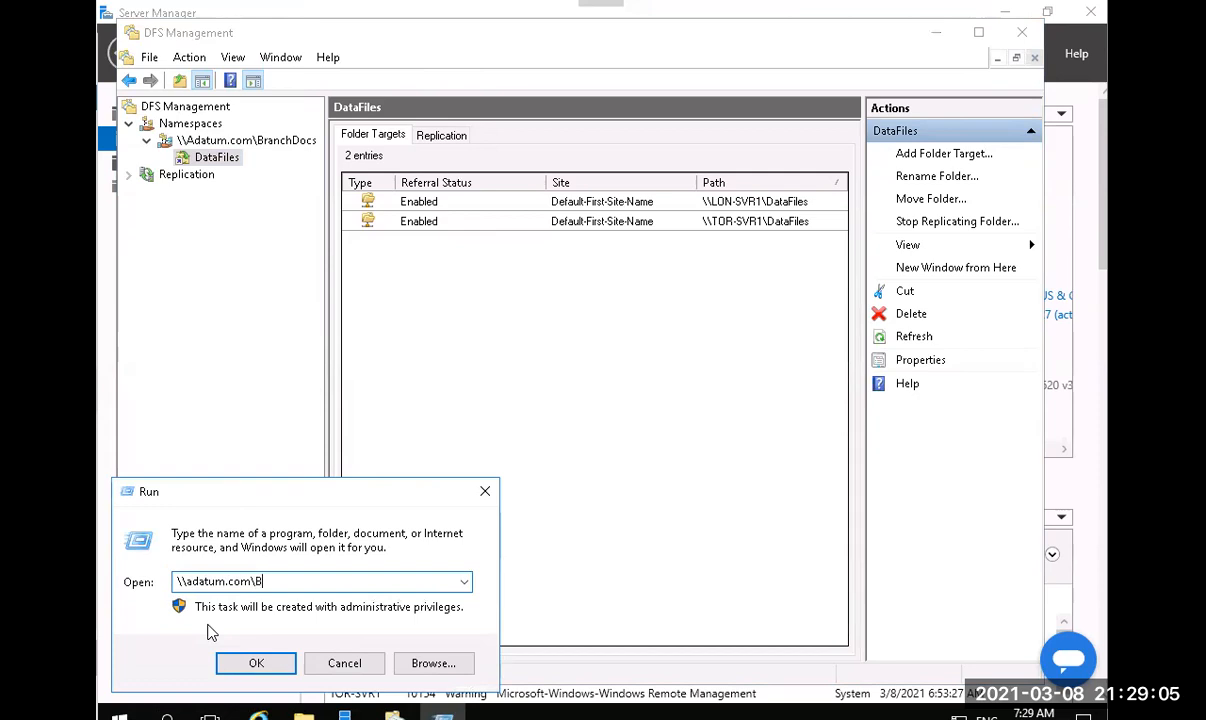
{"action": "type", "text": "chDocs\\D"}
{"action": "key", "text": "Down"}
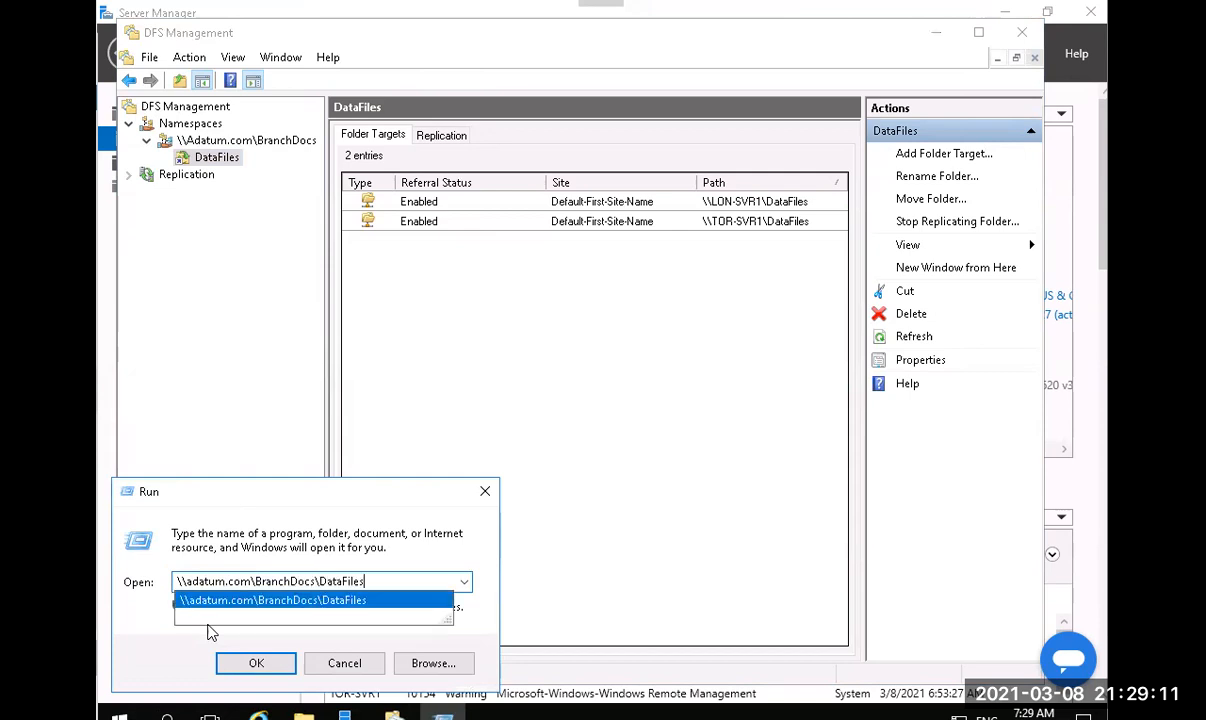
{"action": "key", "text": "Return"}
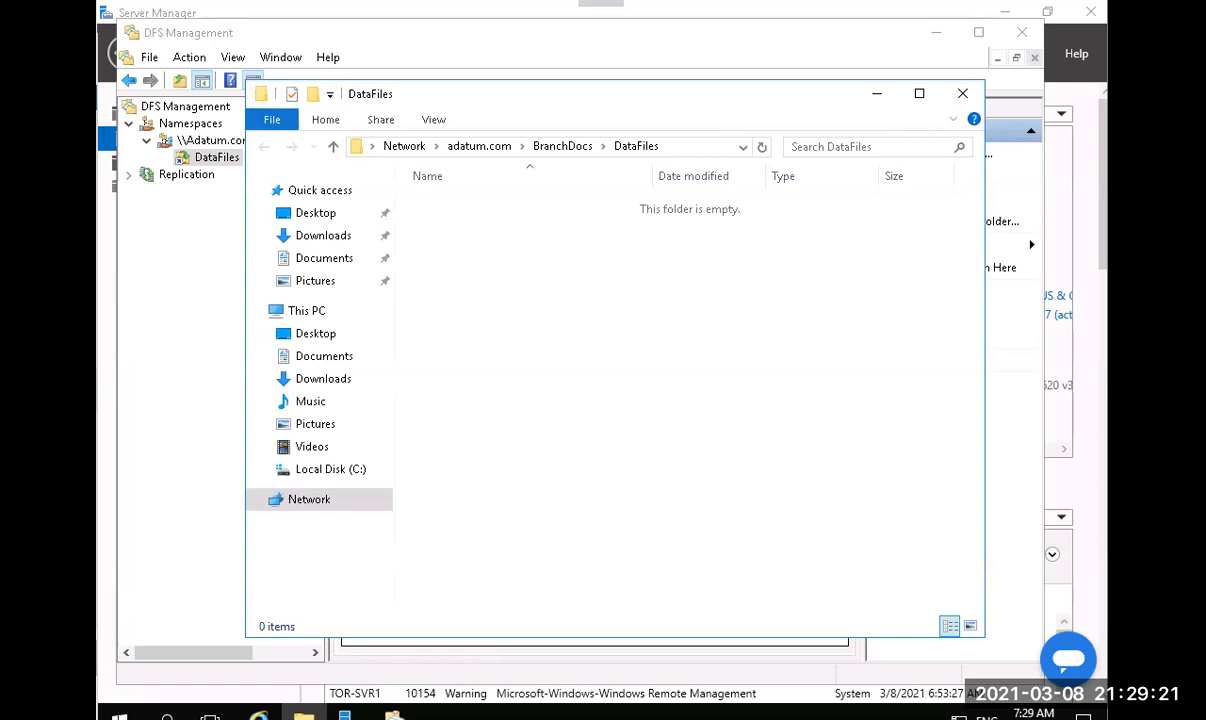
Create a new empty text document named Repltest.txt in the namespace DataFiles folder.
{"action": "right_click", "coordinate": [560, 316]}
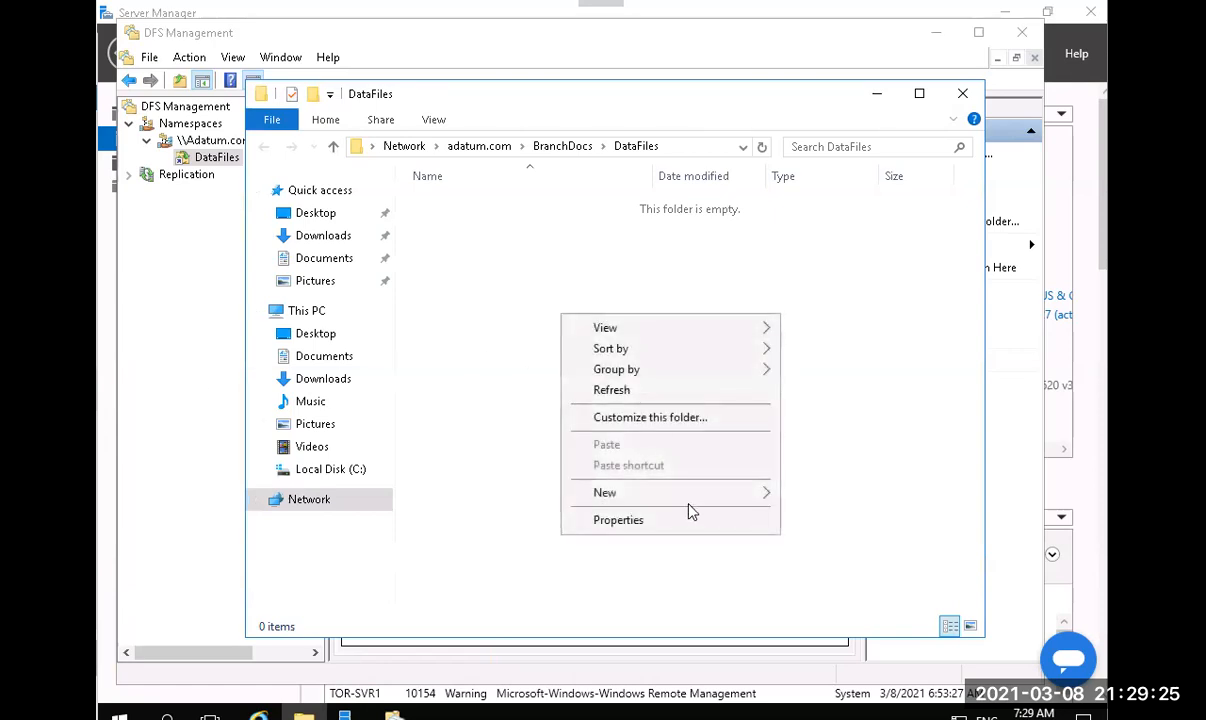
{"action": "mouse_move", "coordinate": [688, 495]}
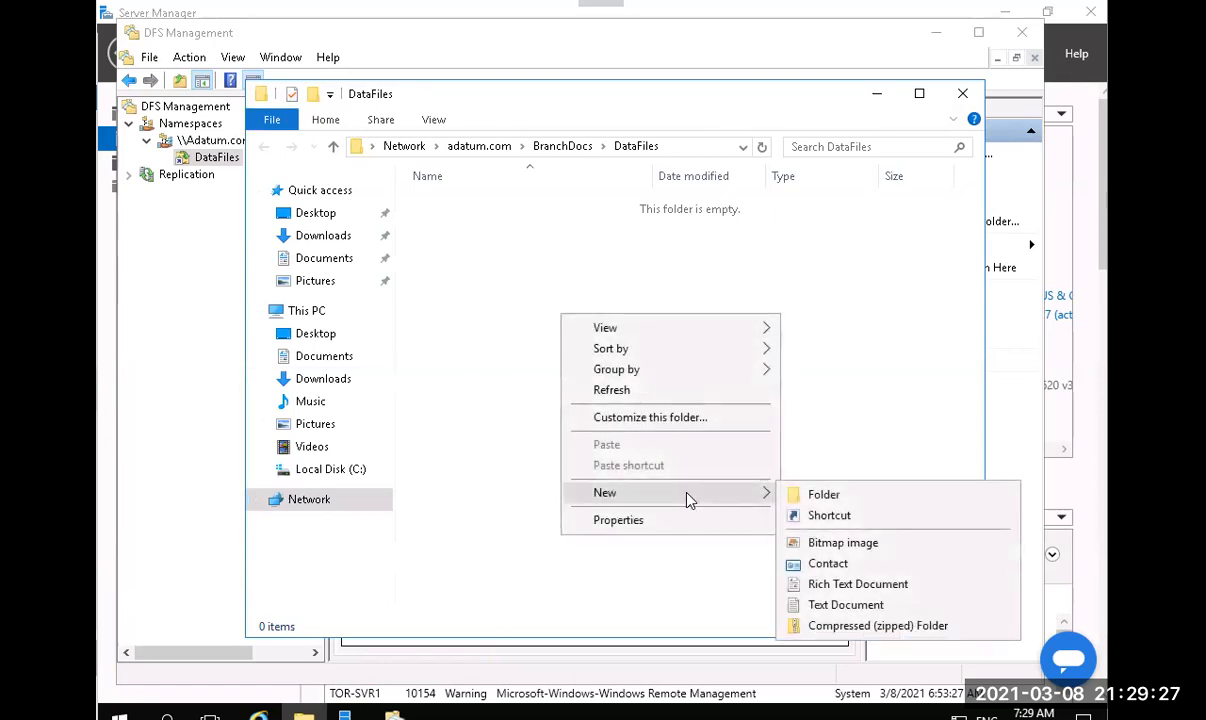
{"action": "left_click", "coordinate": [840, 607]}
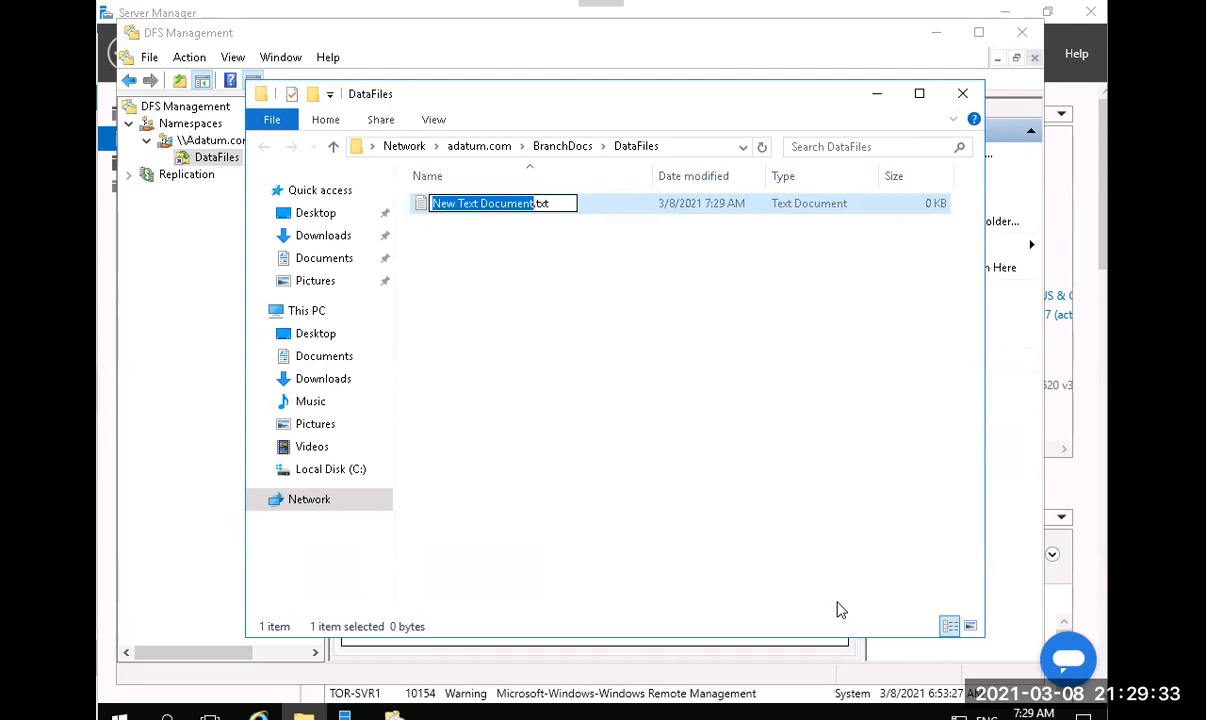
{"action": "type", "text": "R%epltest"}
{"action": "key", "text": "Left"}
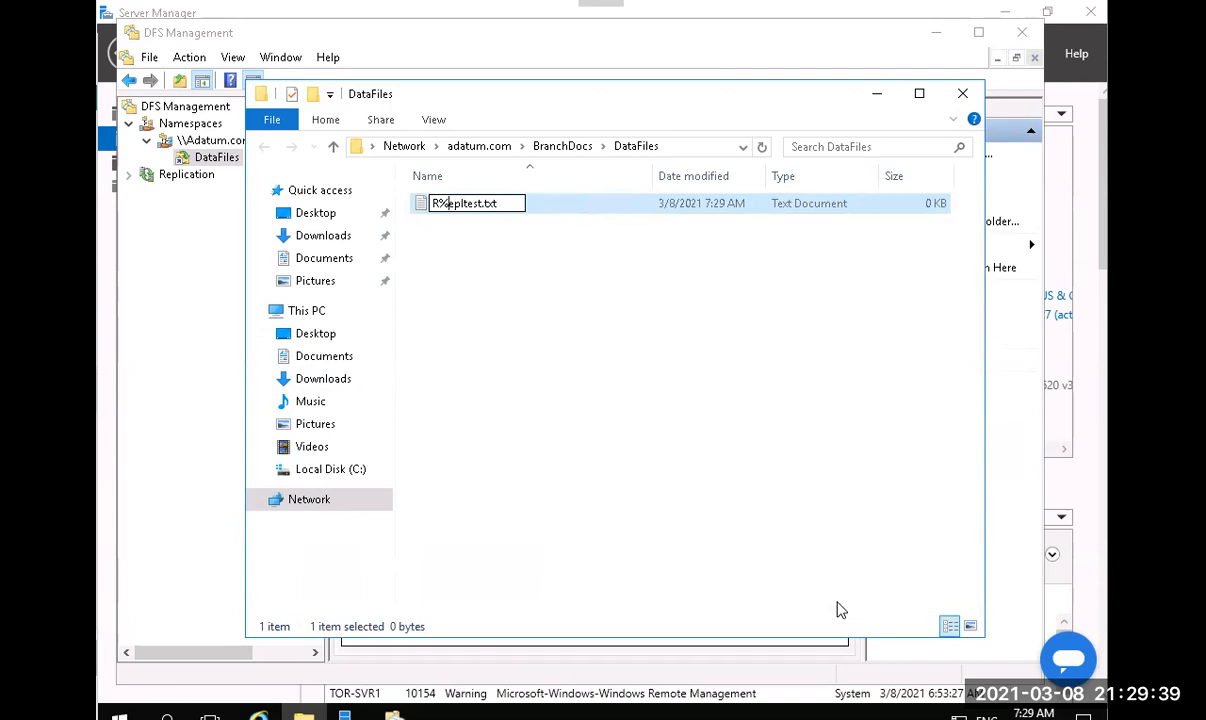
{"action": "key", "text": "BackSpace"}
{"action": "key", "text": "Return"}
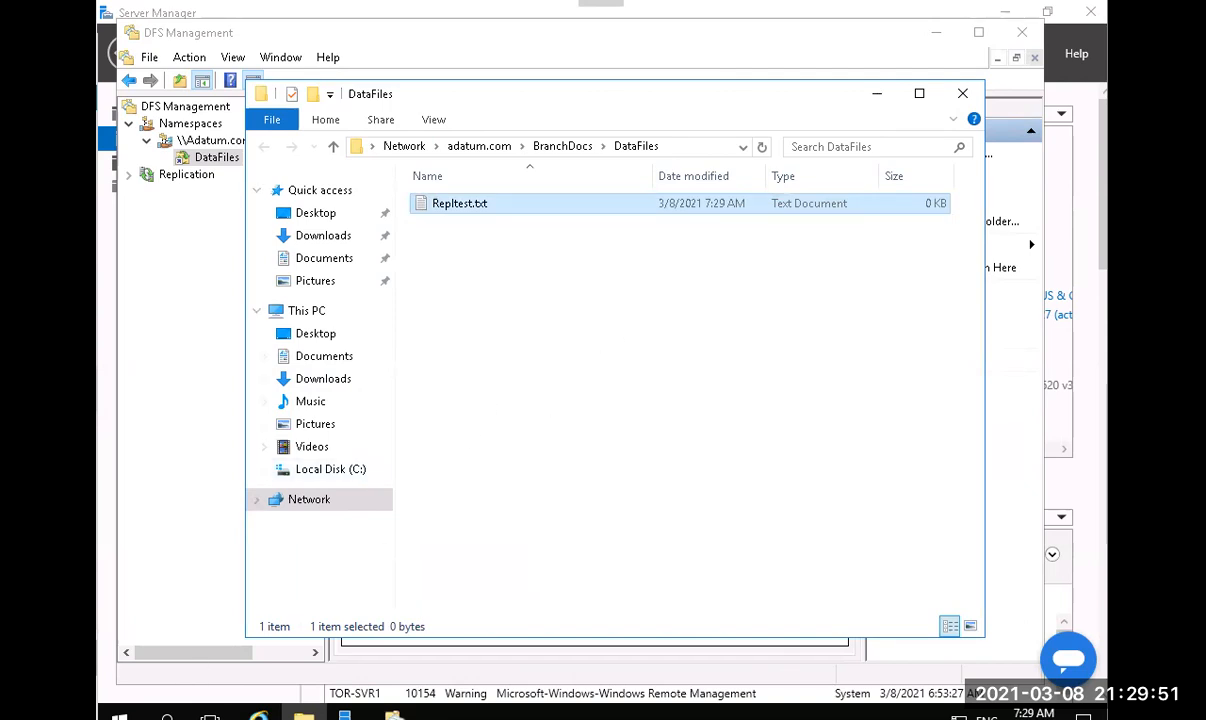
Open a second File Explorer window at the local C:\BranchDocs\DataFiles folder.
{"action": "right_click", "coordinate": [303, 712]}
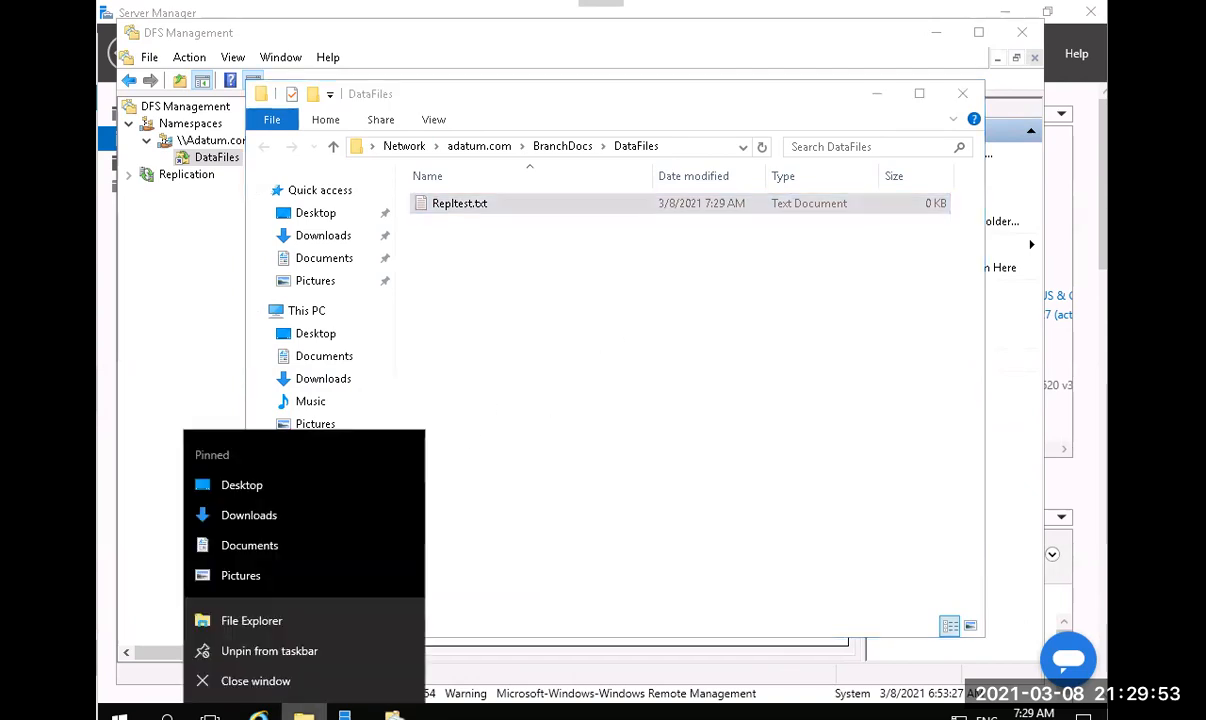
{"action": "left_click", "coordinate": [279, 622]}
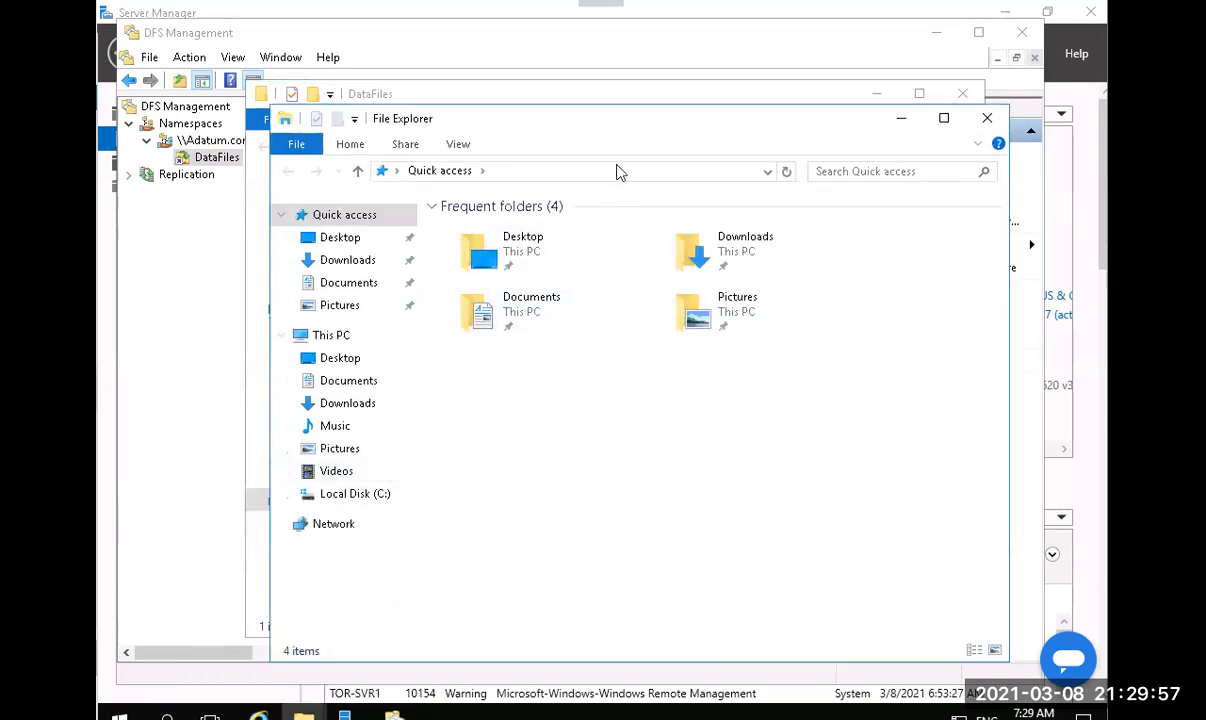
{"action": "left_click", "coordinate": [368, 497]}
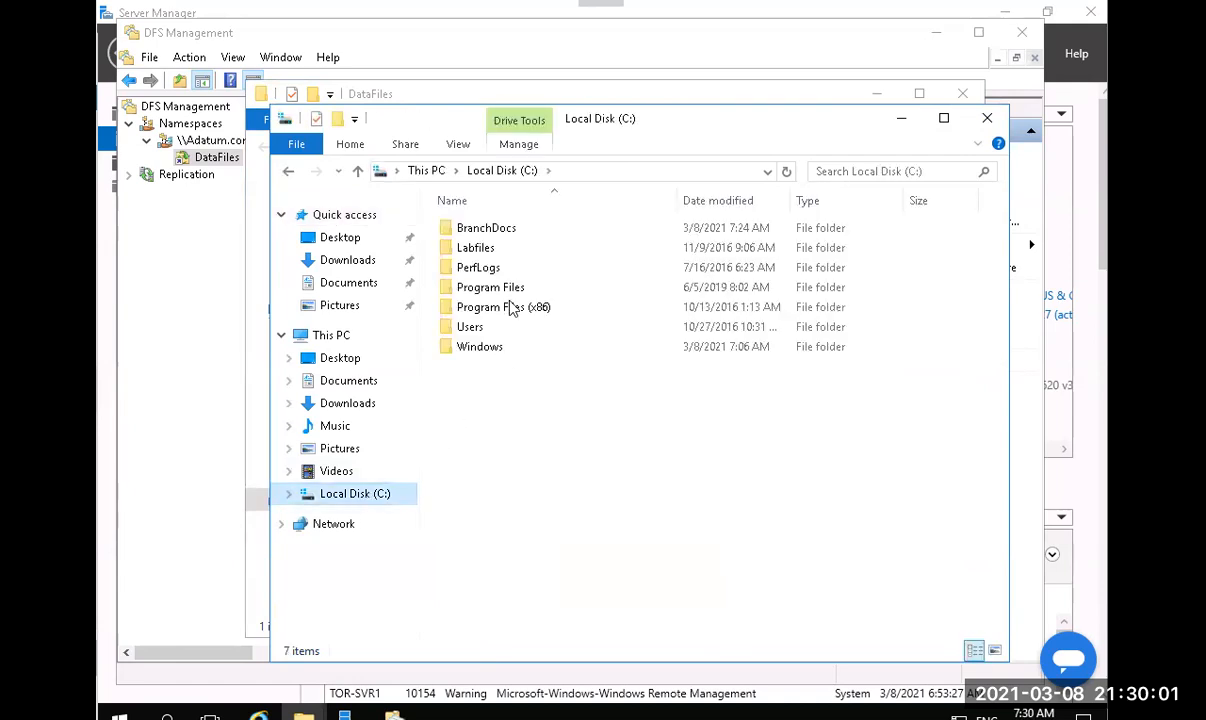
{"action": "double_click", "coordinate": [503, 228]}
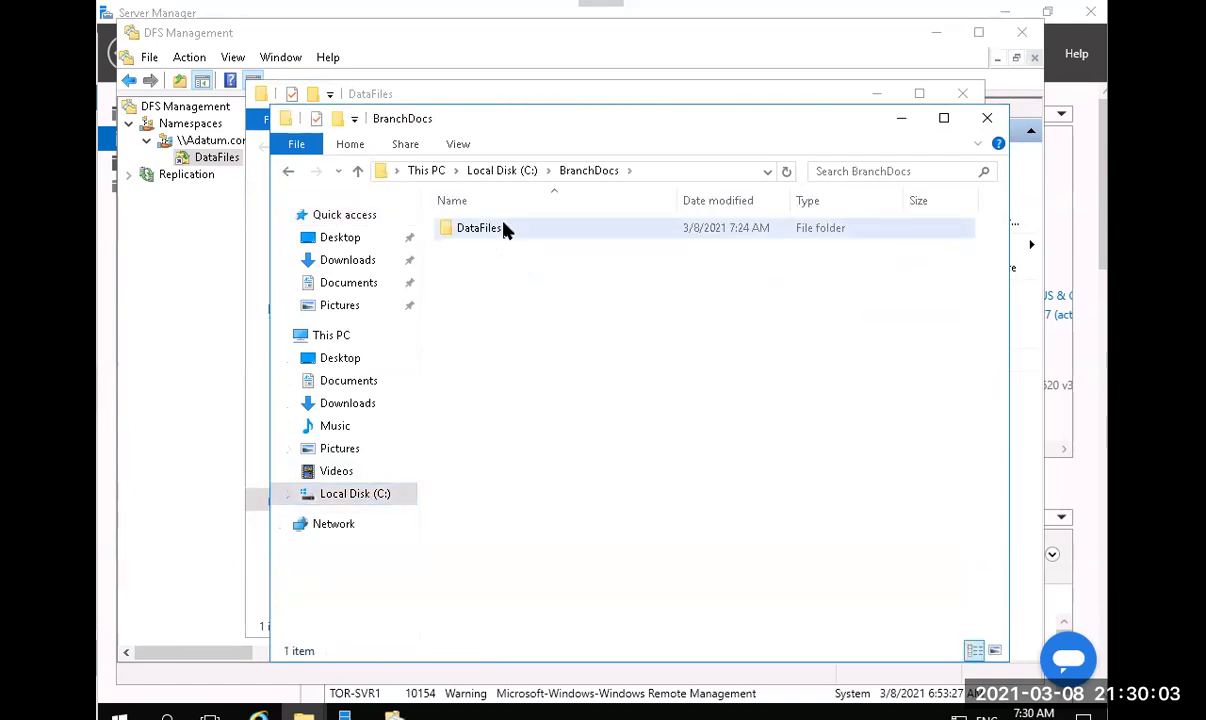
{"action": "double_click", "coordinate": [503, 228]}
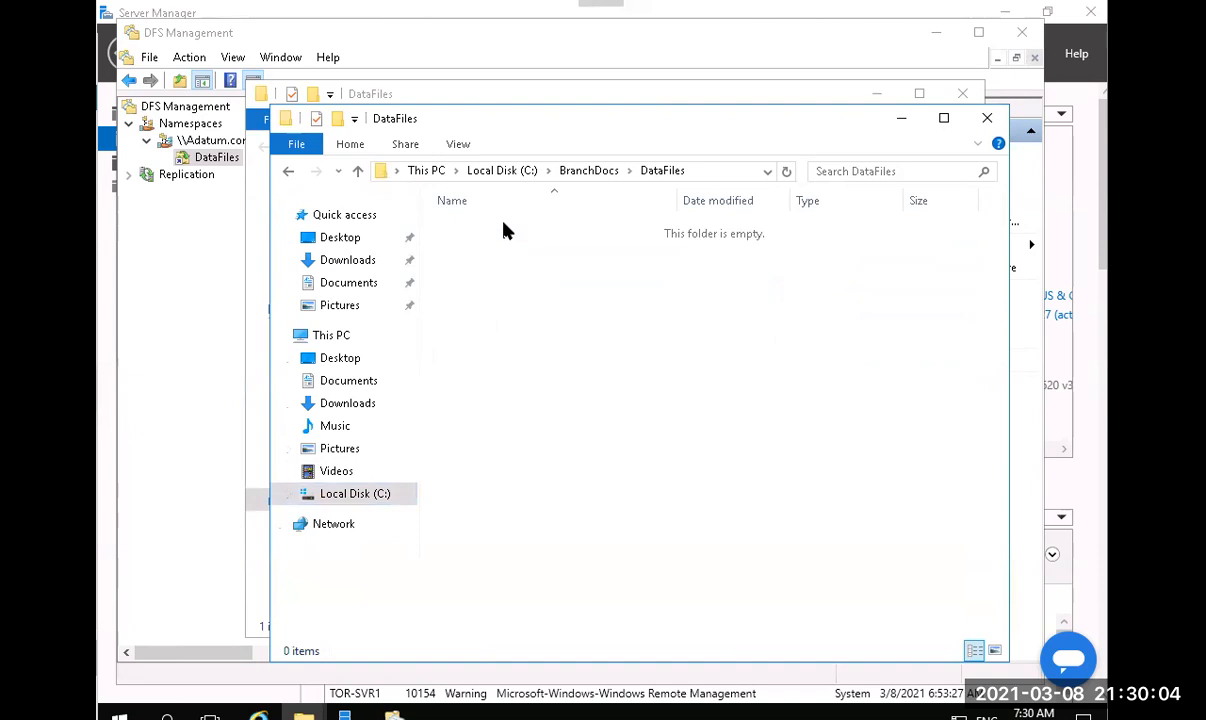
{"action": "left_click", "coordinate": [253, 450]}
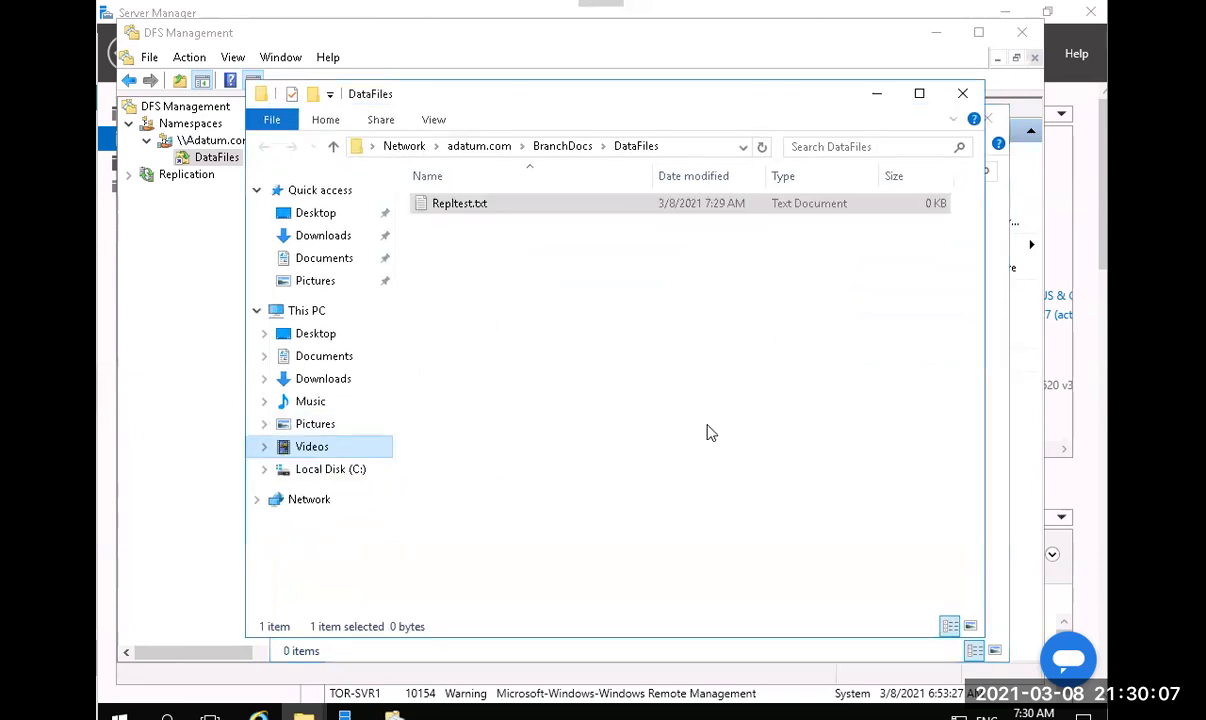
{"action": "left_click", "coordinate": [1007, 321]}
Refresh the local DataFiles folder to check for the replicated file.
{"action": "right_click", "coordinate": [628, 397]}
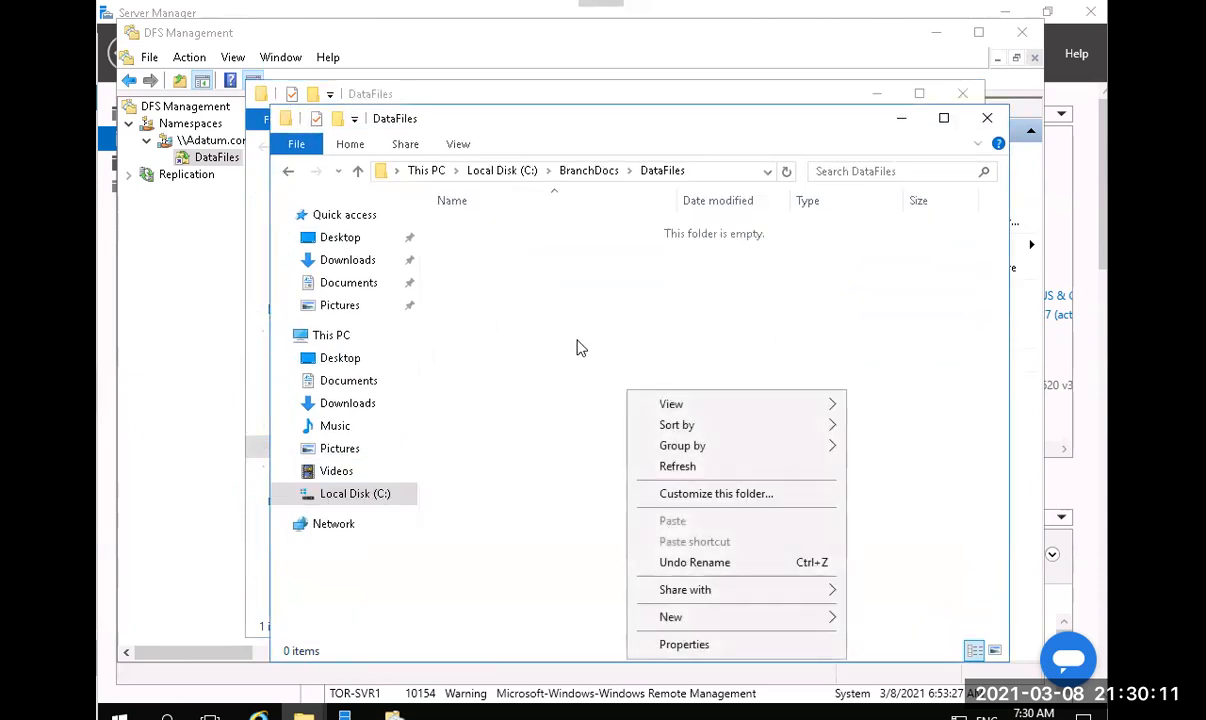
{"action": "left_click", "coordinate": [546, 328]}
{"action": "right_click", "coordinate": [645, 440]}
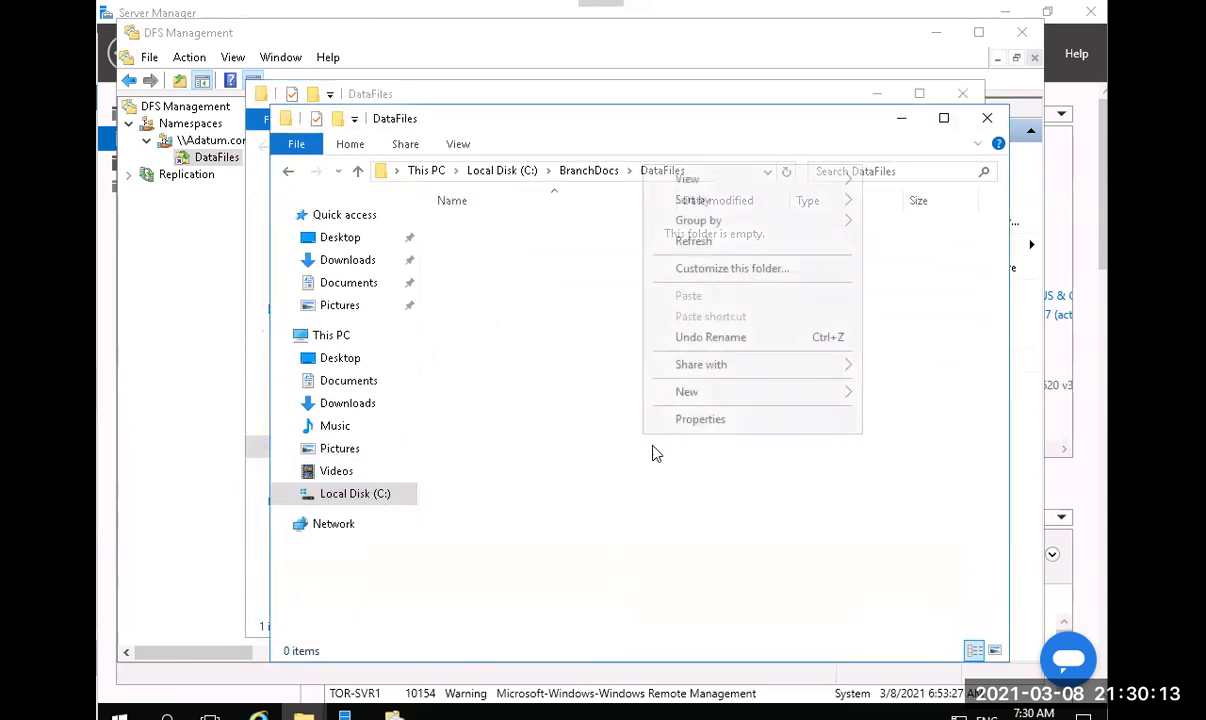
{"action": "left_click", "coordinate": [698, 243]}
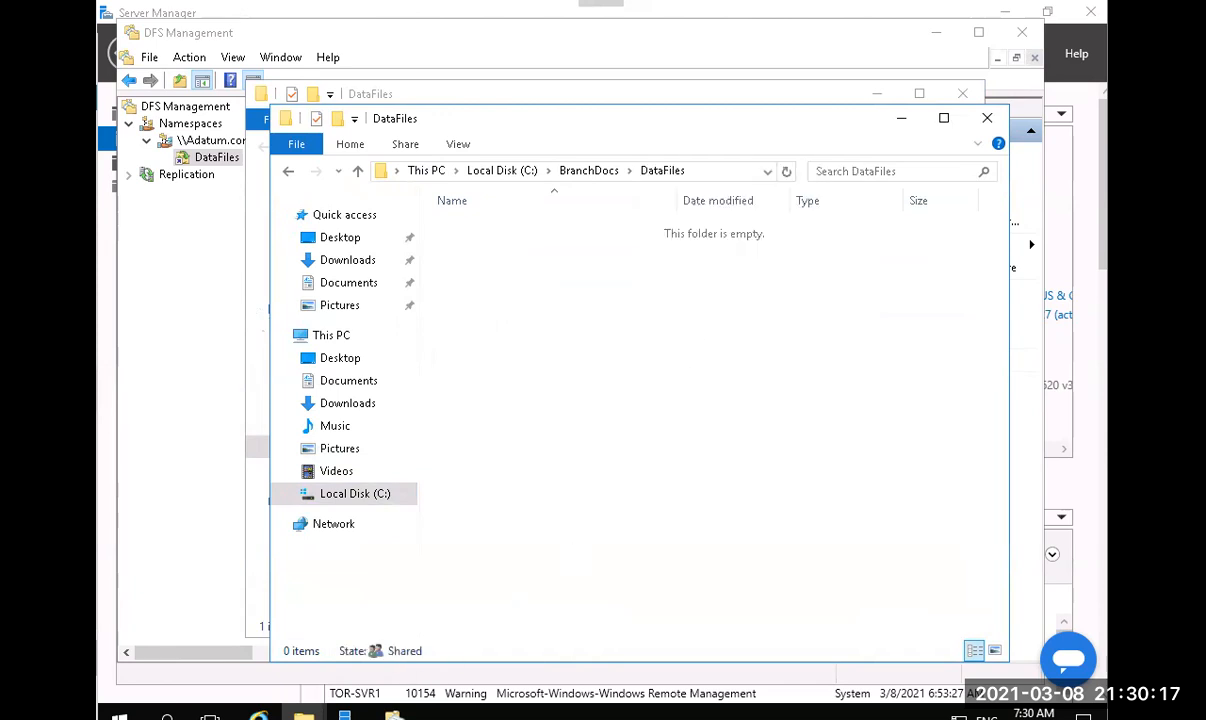
Create a new text document in the local DataFiles folder and rename it Repltest.txt.
{"action": "right_click", "coordinate": [550, 298]}
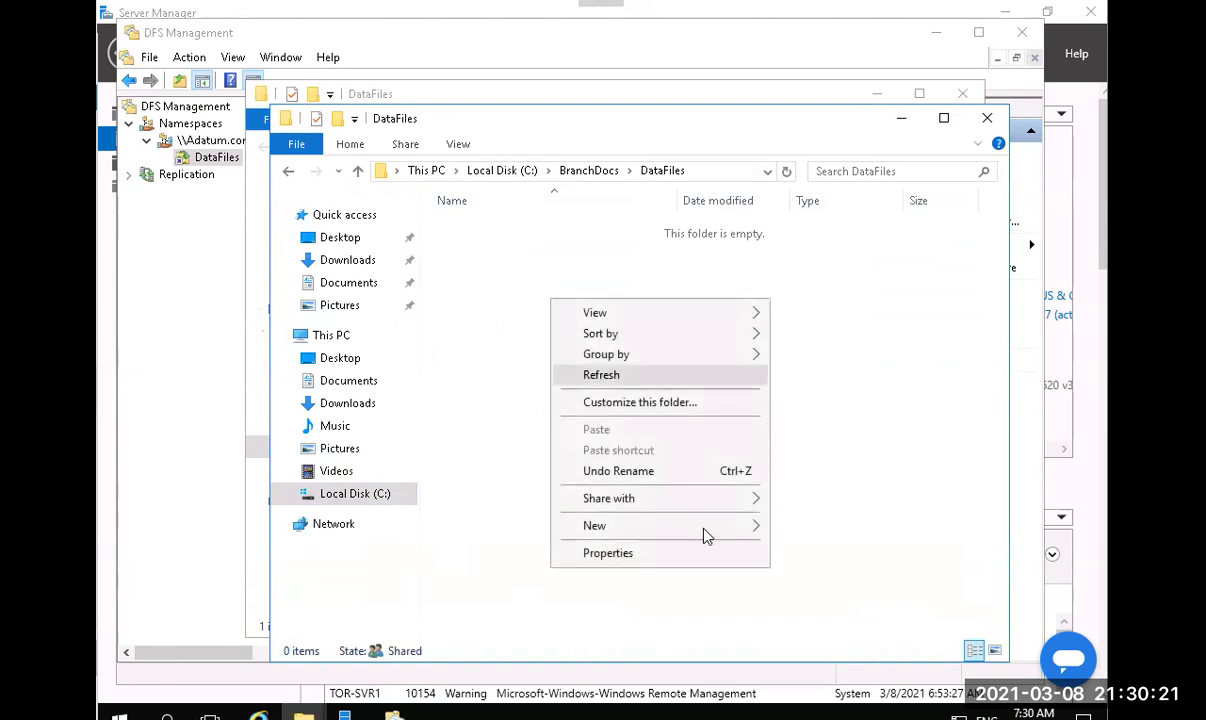
{"action": "mouse_move", "coordinate": [706, 533]}
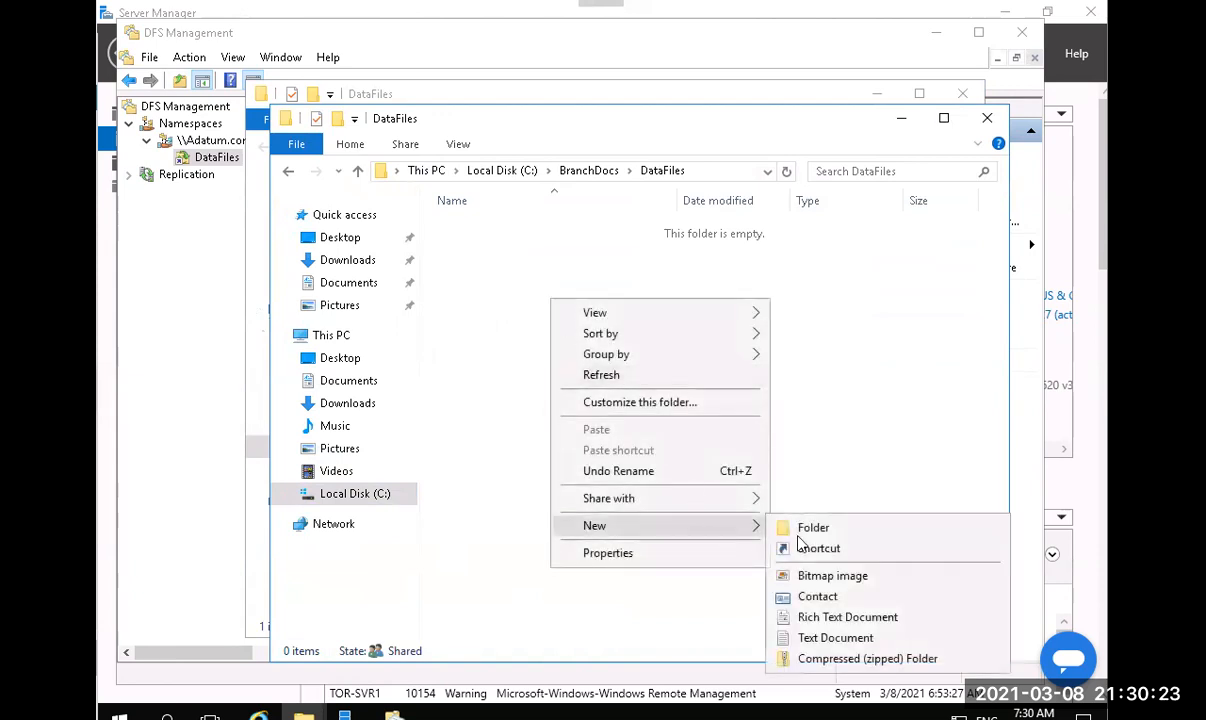
{"action": "left_click", "coordinate": [802, 638]}
{"action": "left_click", "coordinate": [592, 466]}
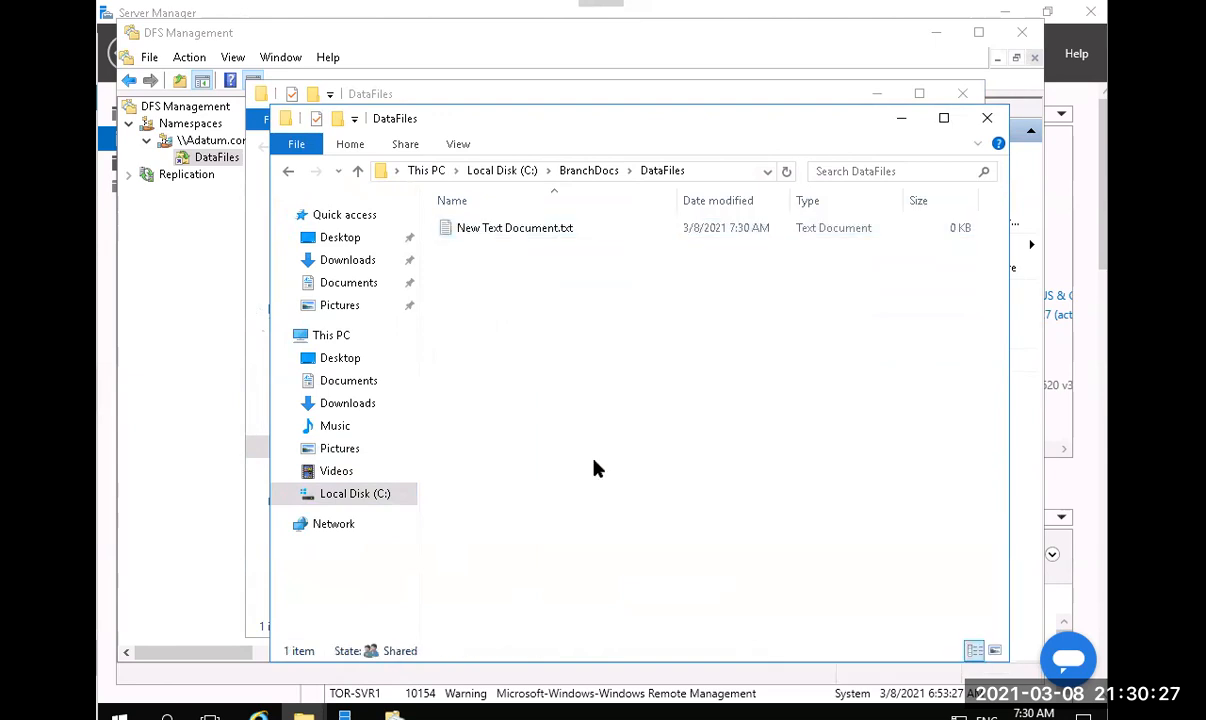
{"action": "right_click", "coordinate": [587, 385]}
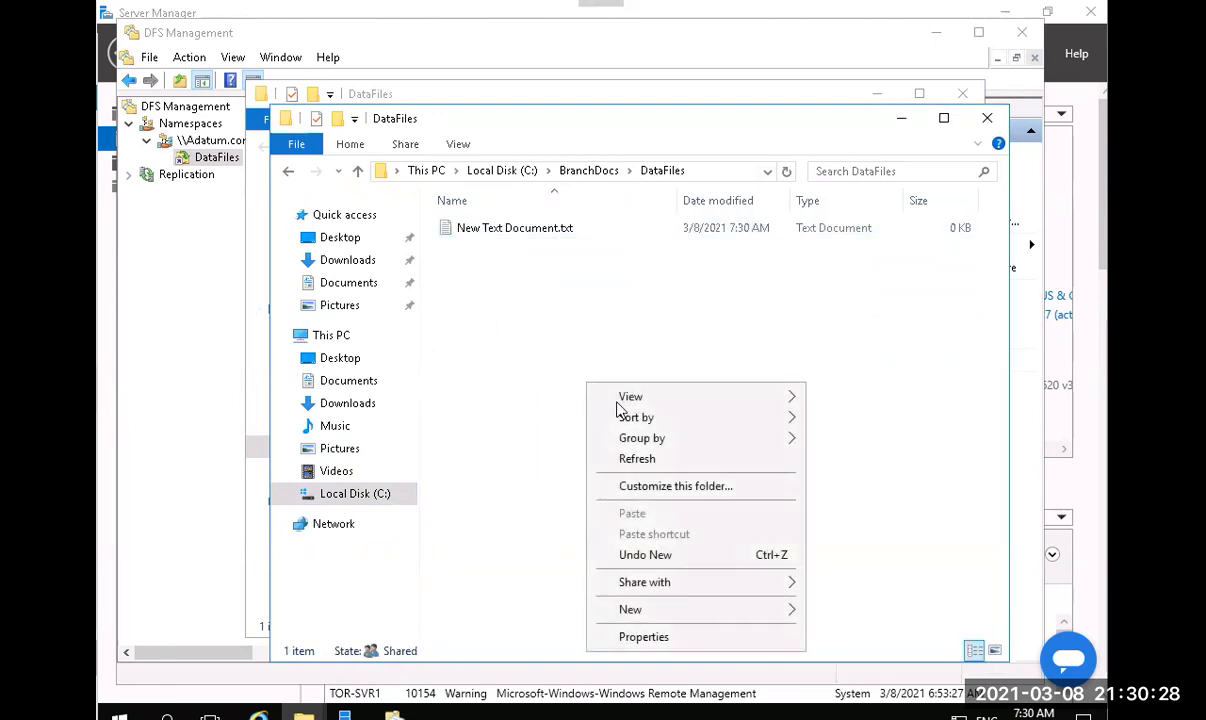
{"action": "left_click", "coordinate": [658, 459]}
{"action": "left_click", "coordinate": [541, 231]}
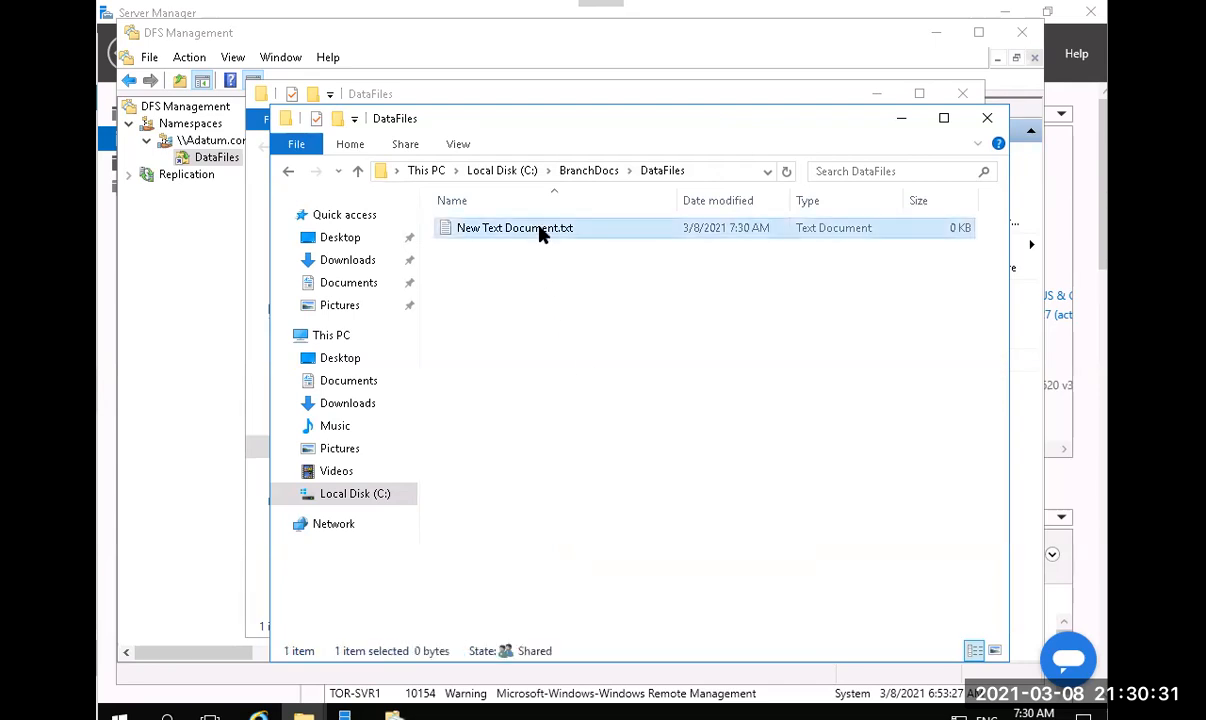
{"action": "left_click", "coordinate": [541, 229]}
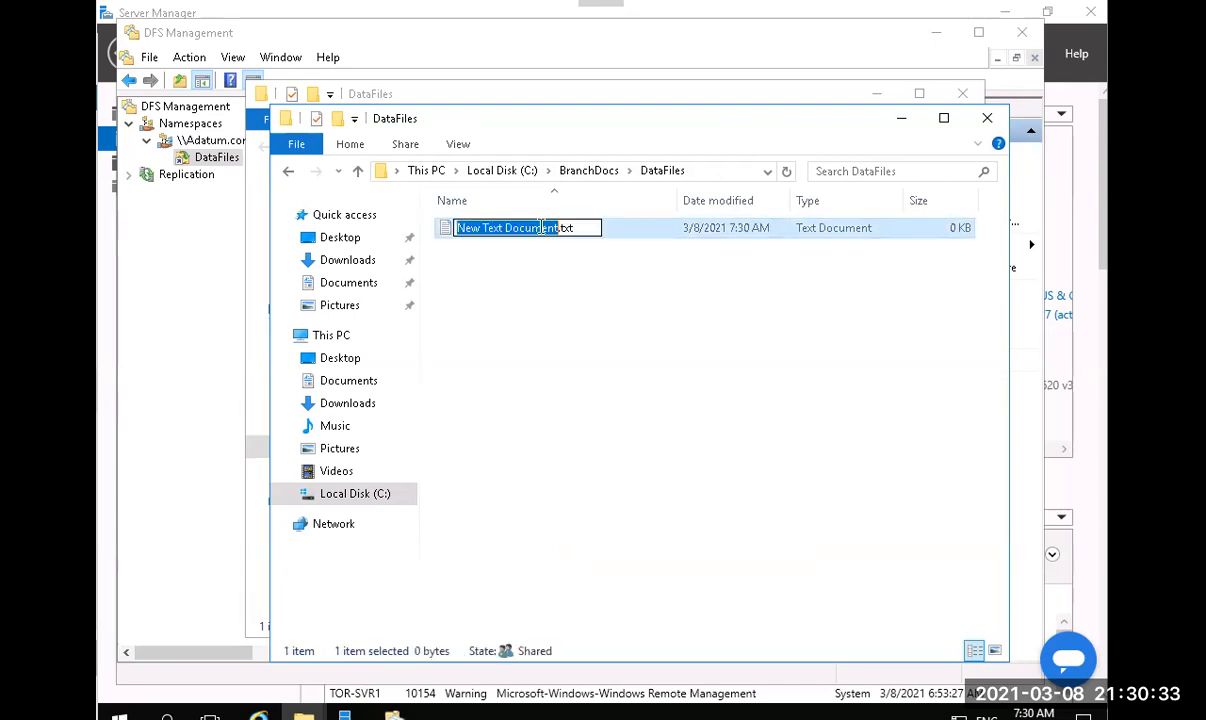
{"action": "type", "text": "Replte"}
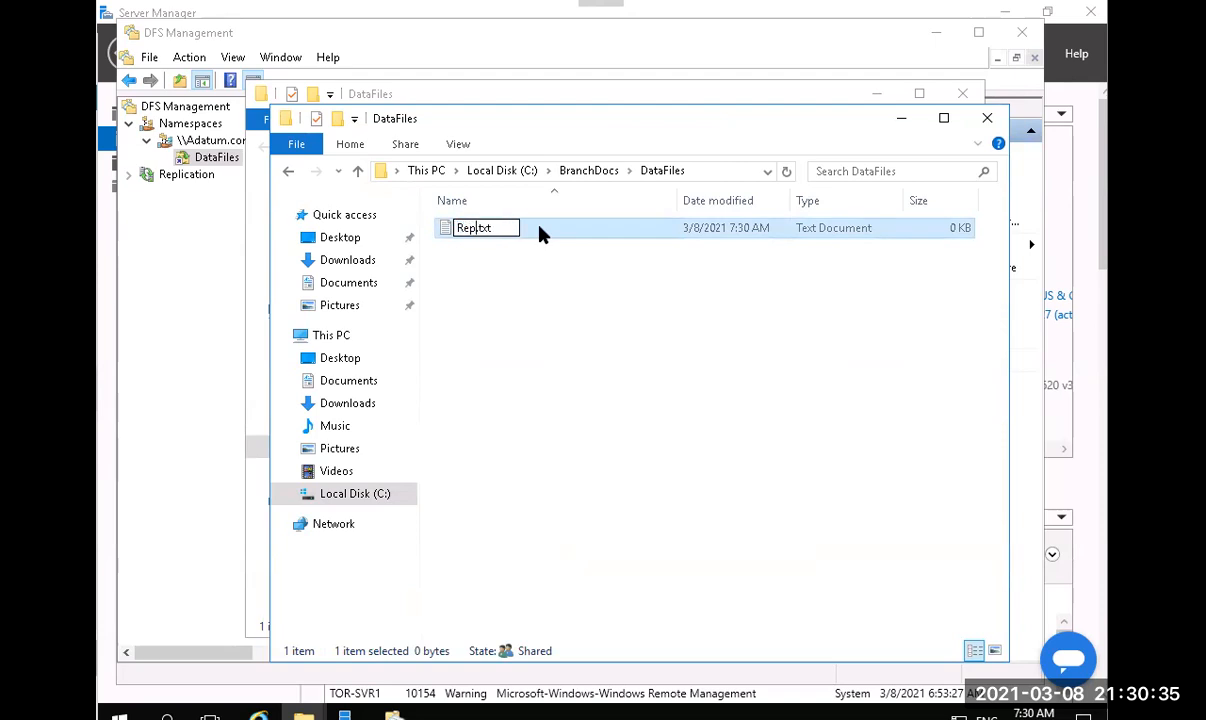
{"action": "type", "text": "st"}
{"action": "key", "text": "Return"}
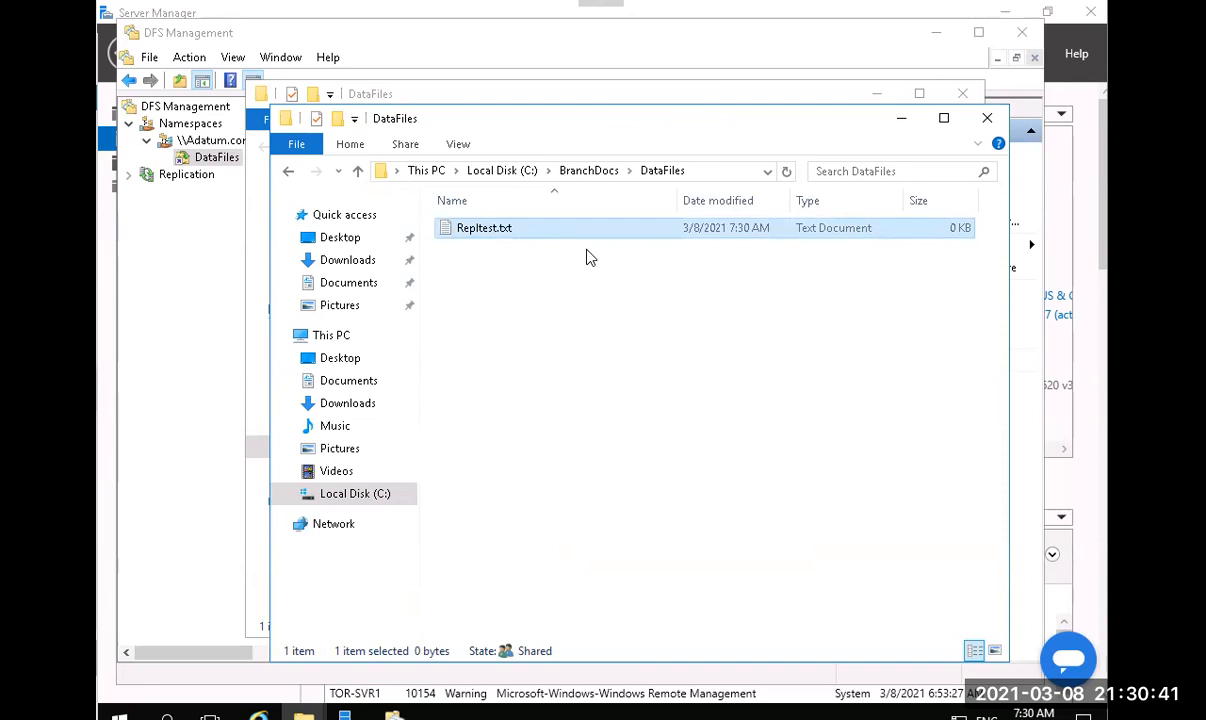
Permanently delete the local Repltest.txt, then refresh the namespace DataFiles listing.
{"action": "key", "text": "shift+Delete"}
{"action": "key", "text": "Return"}
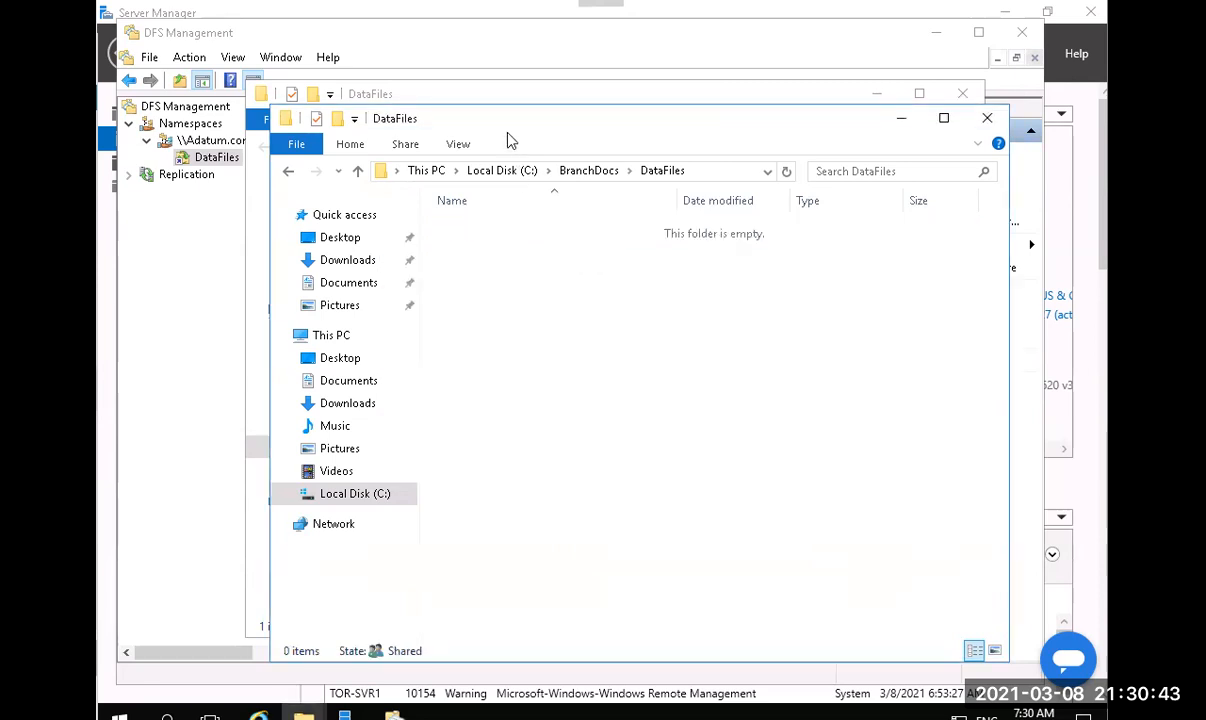
{"action": "left_click", "coordinate": [516, 92]}
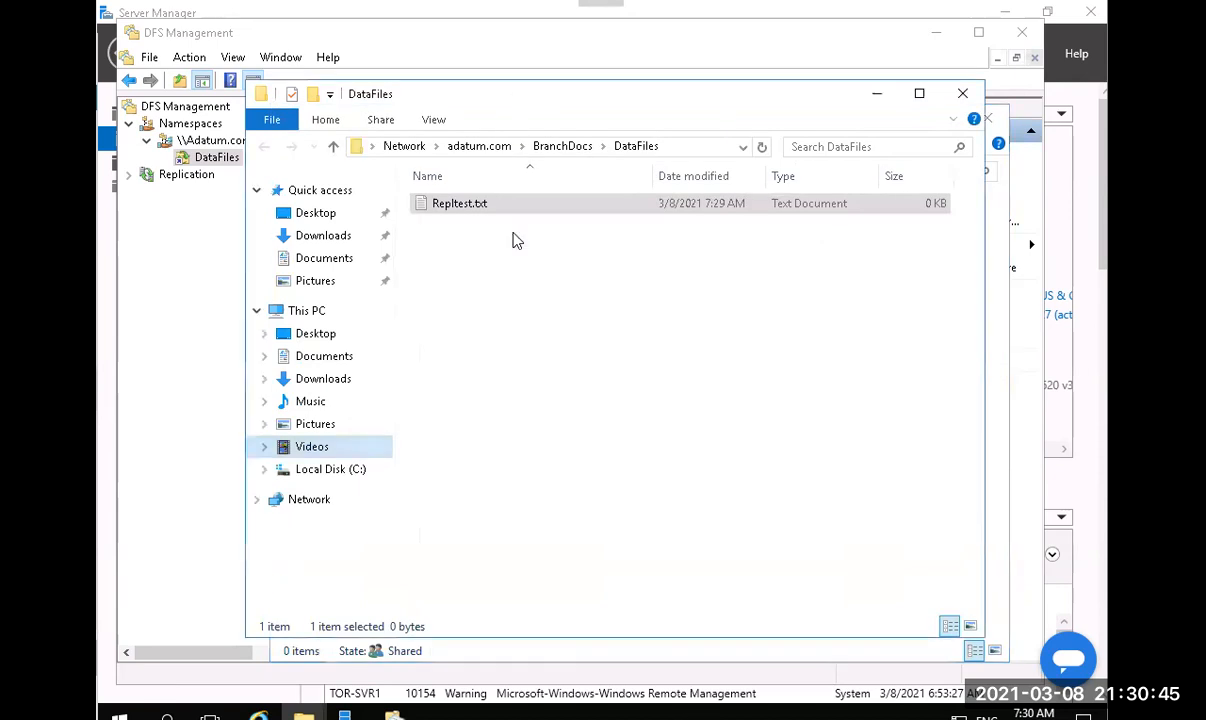
{"action": "right_click", "coordinate": [517, 311]}
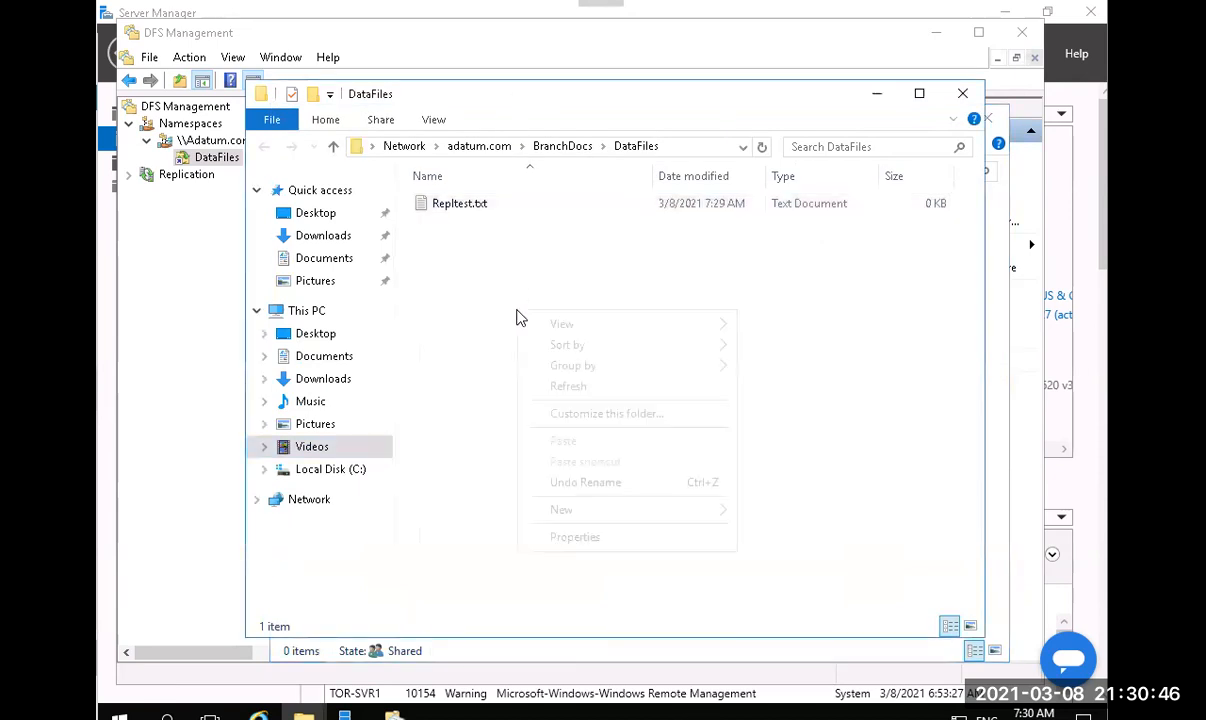
{"action": "left_click", "coordinate": [588, 388]}
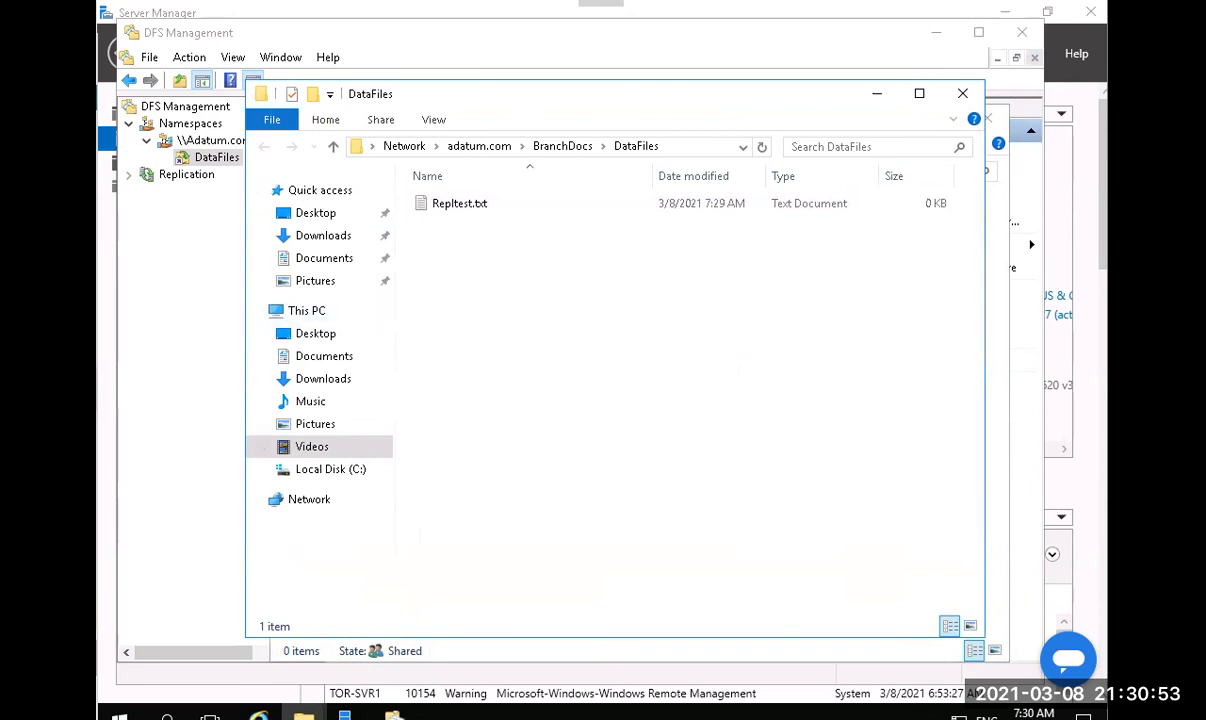
Close the network DataFiles window, refresh the local DataFiles folder, and close it.
{"action": "left_click", "coordinate": [958, 96]}
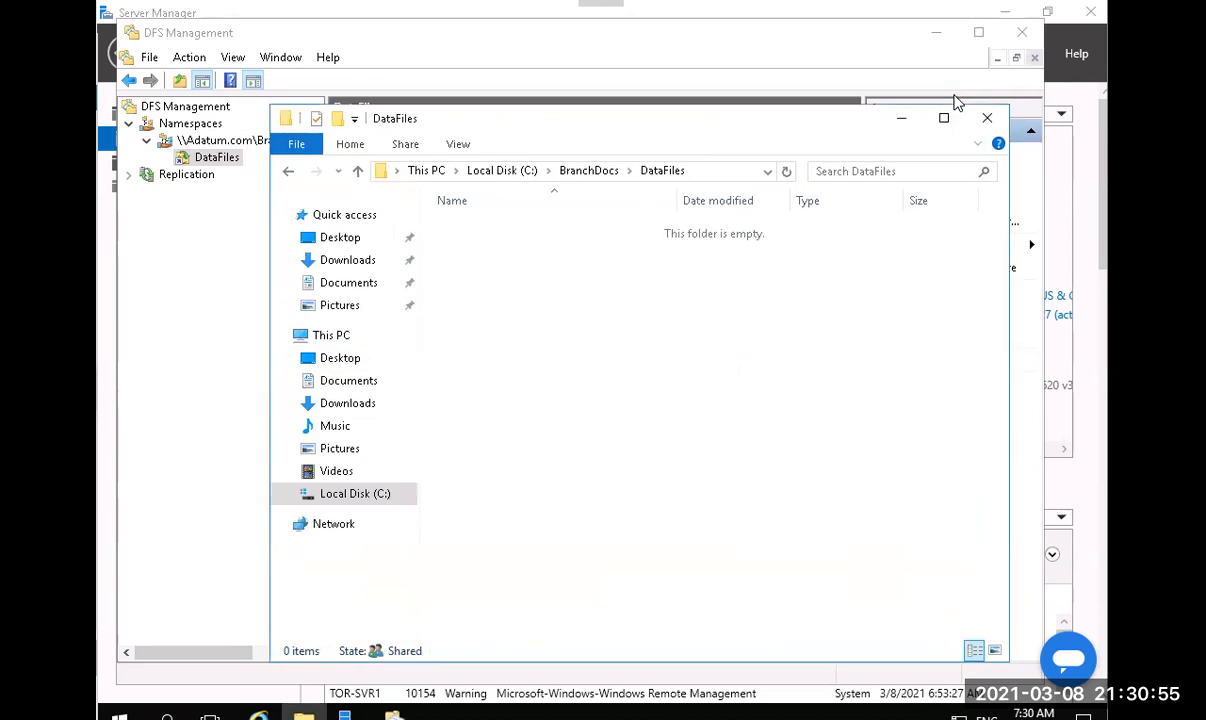
{"action": "right_click", "coordinate": [649, 296]}
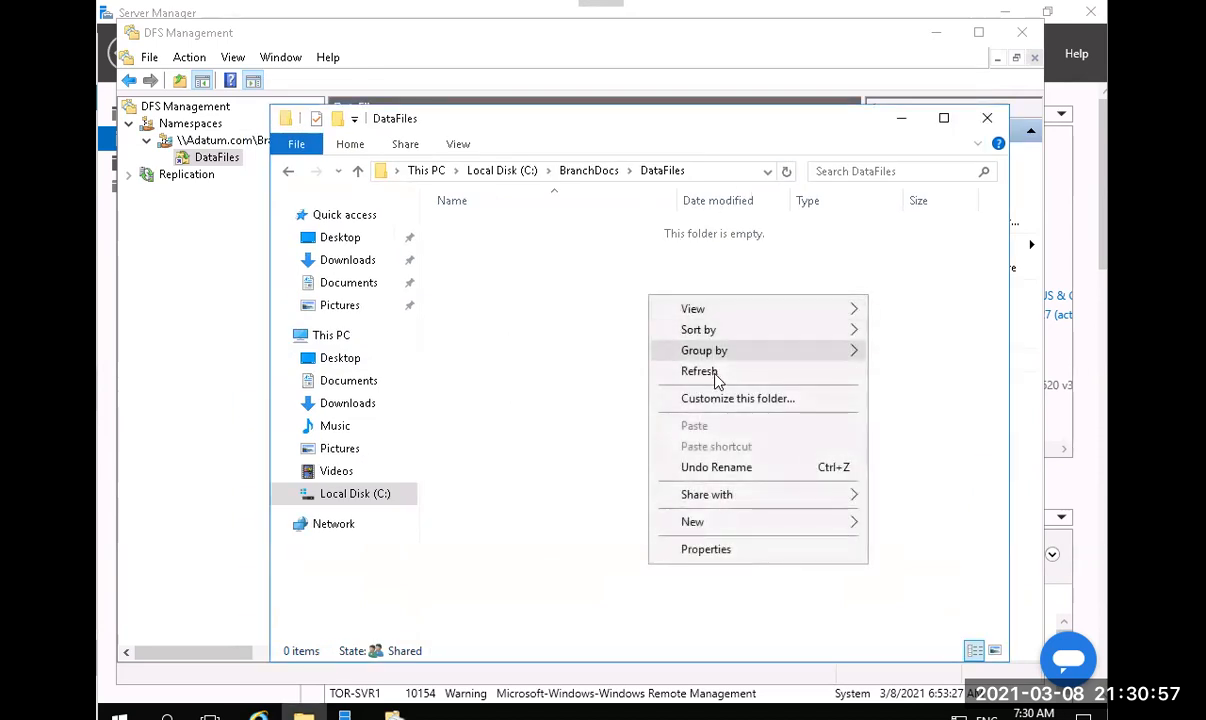
{"action": "left_click", "coordinate": [716, 373]}
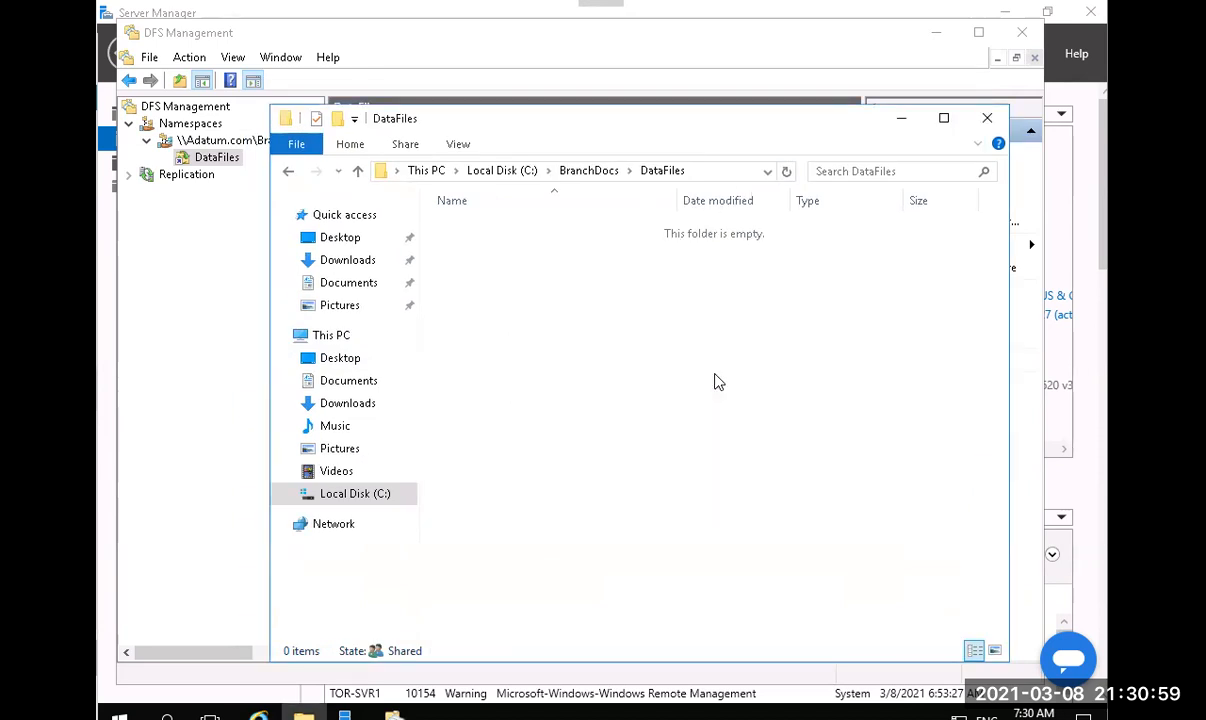
{"action": "left_click", "coordinate": [987, 118]}
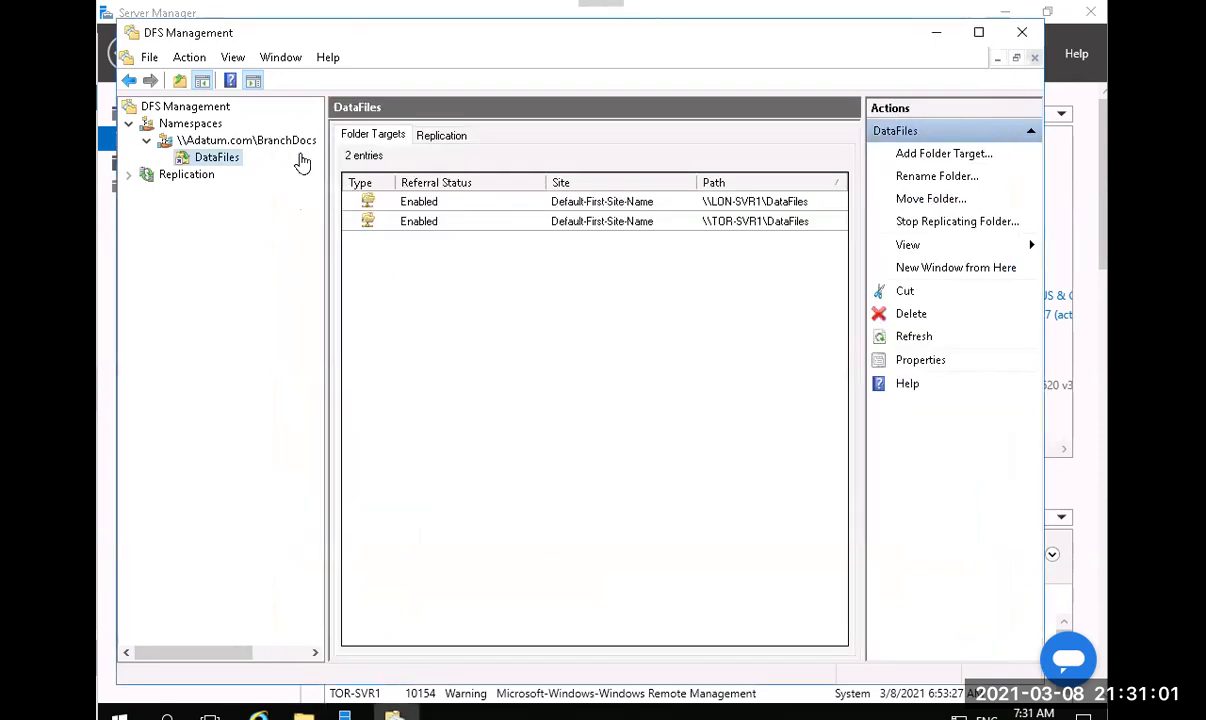
Switch from TOR-SVR1 to the LON-SVR1 server and bring its DFS Management console forward.
{"action": "right_click", "coordinate": [192, 125]}
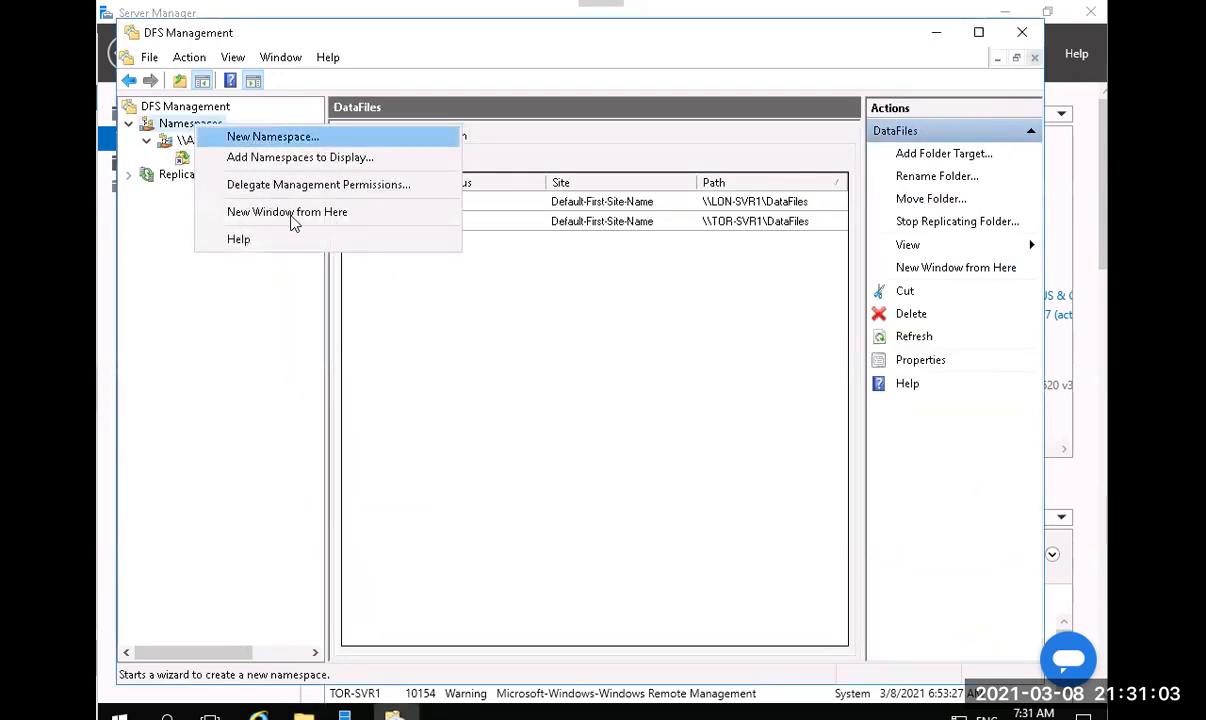
{"action": "left_click", "coordinate": [814, 319]}
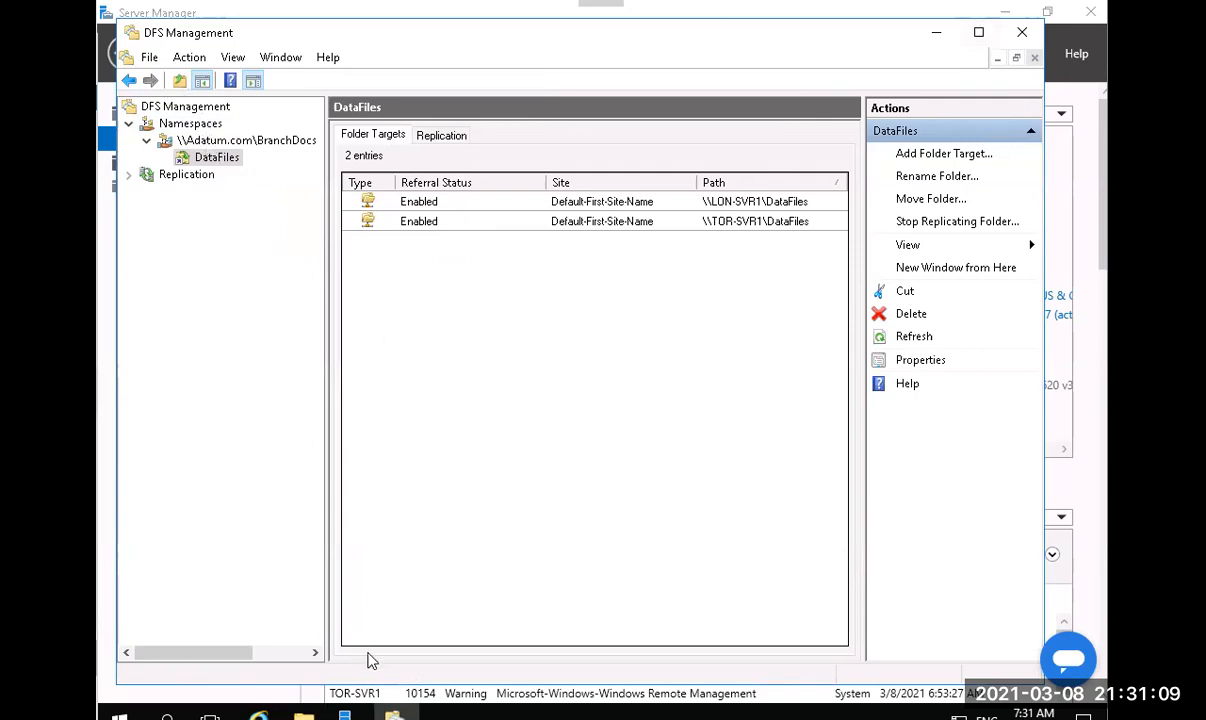
{"action": "left_click", "coordinate": [344, 715]}
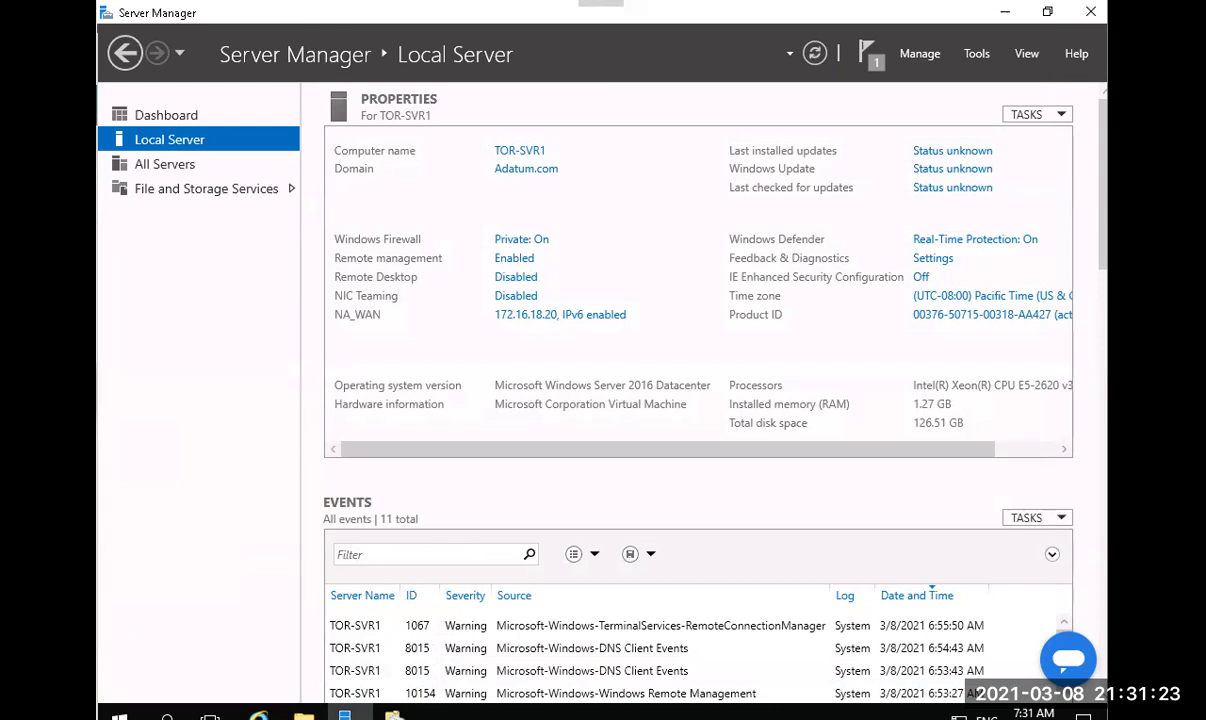
{"action": "key", "text": "alt+Tab"}
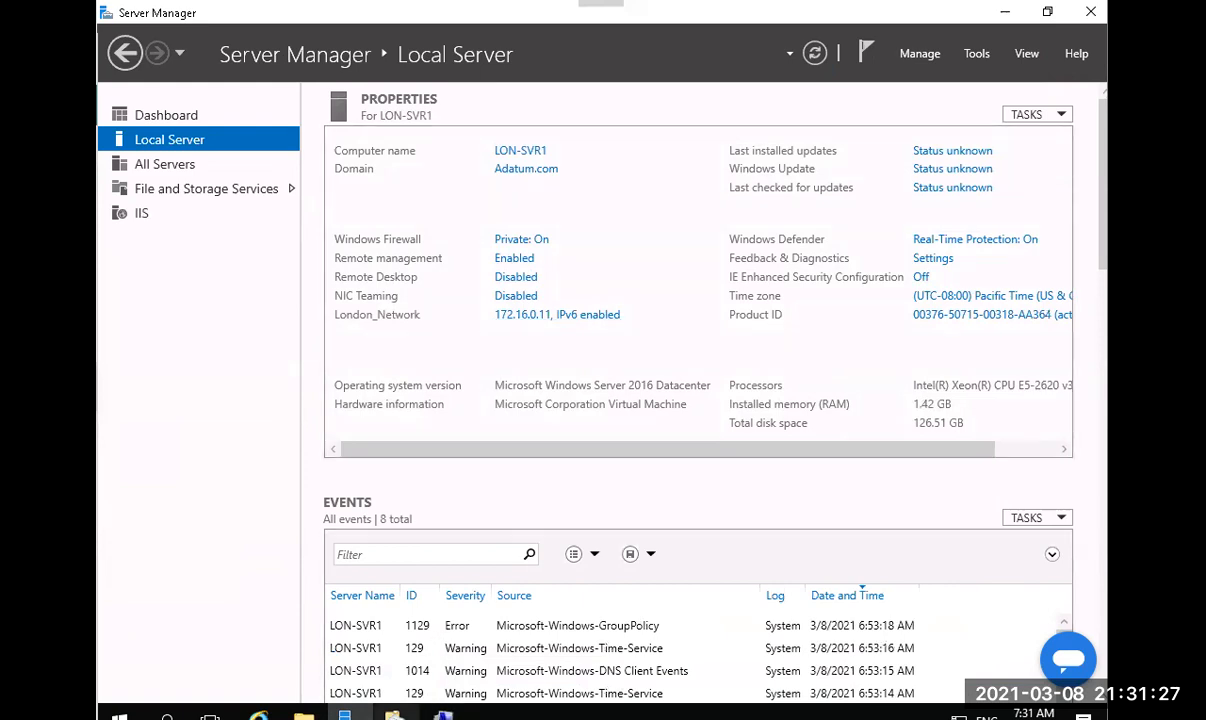
{"action": "key", "text": "alt+Tab"}
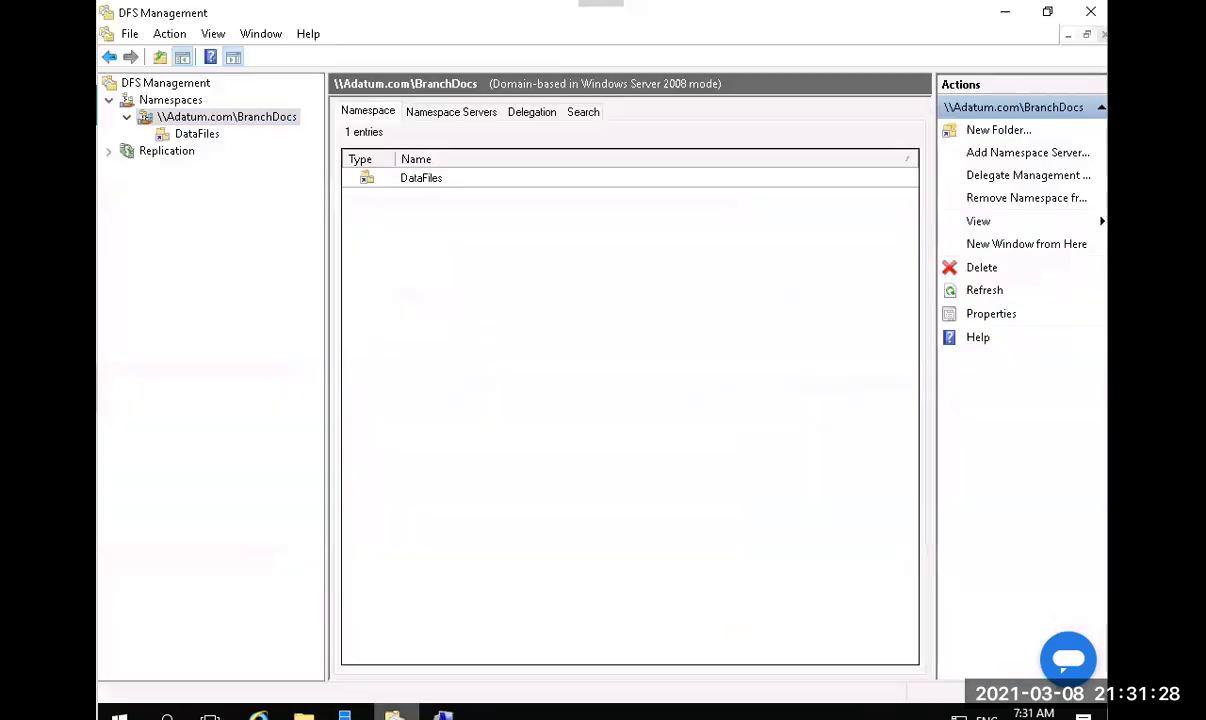
Refresh the BranchDocs namespace and select DataFiles to show its LON-SVR1 and TOR-SVR1 targets.
{"action": "right_click", "coordinate": [178, 101]}
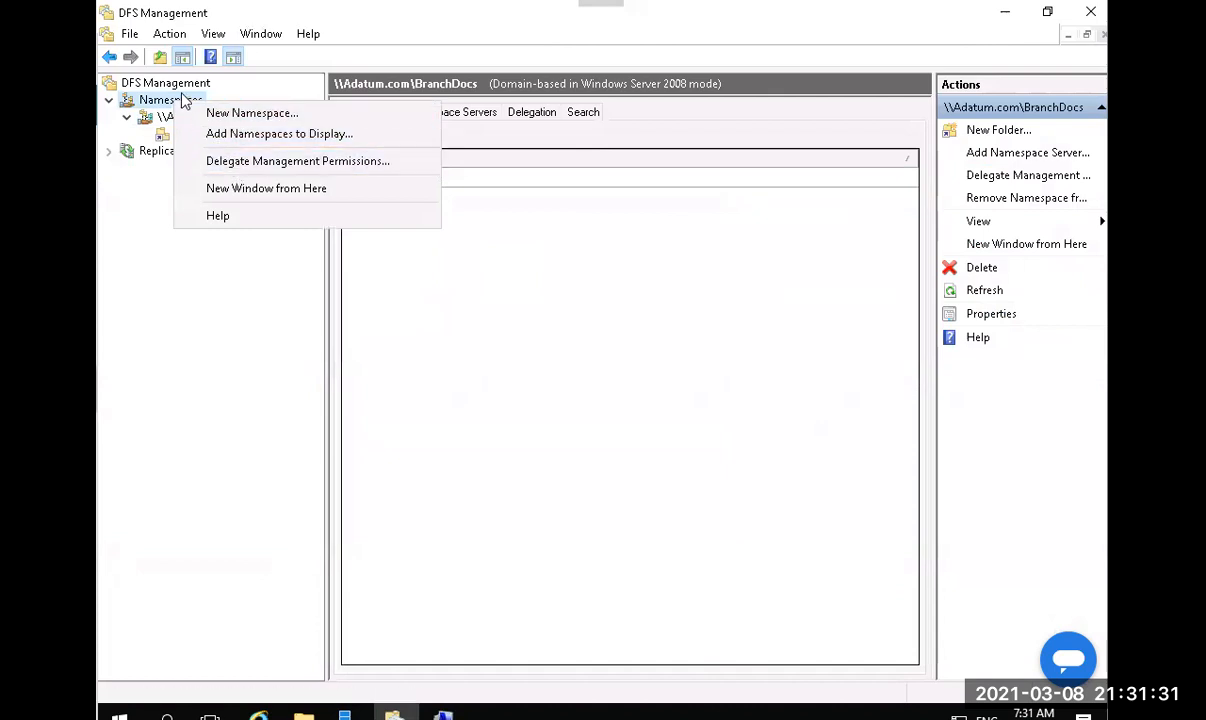
{"action": "right_click", "coordinate": [167, 83]}
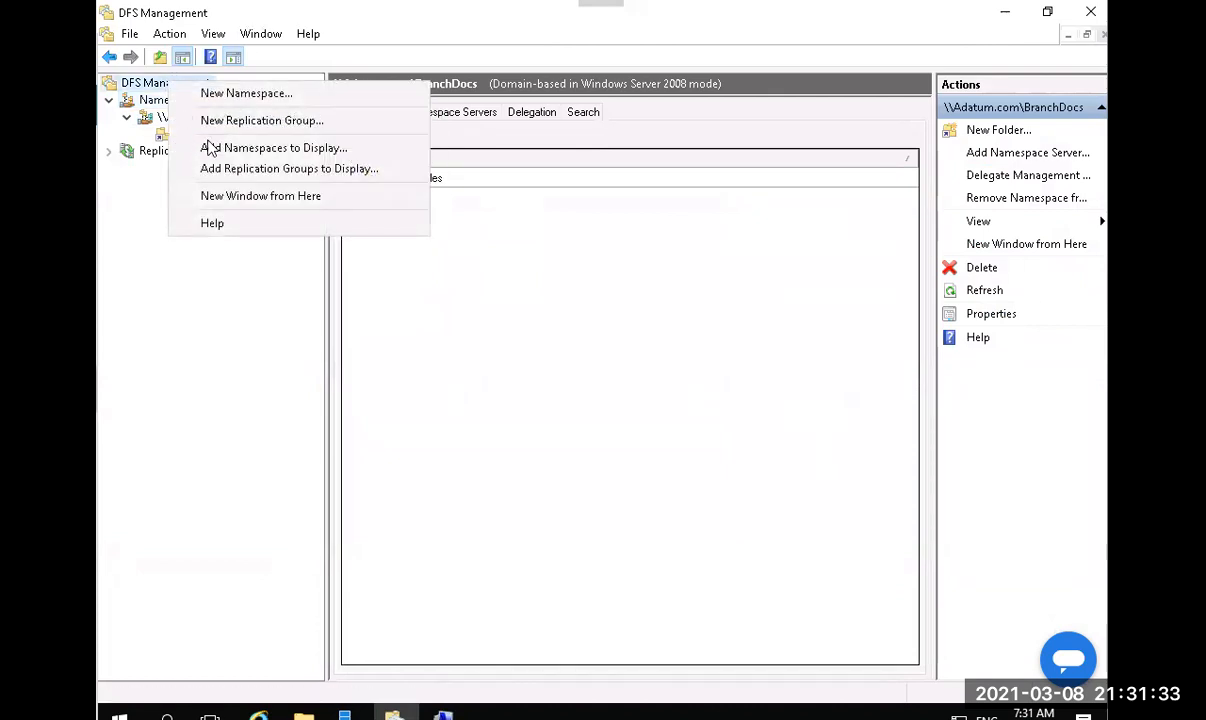
{"action": "left_click", "coordinate": [119, 354]}
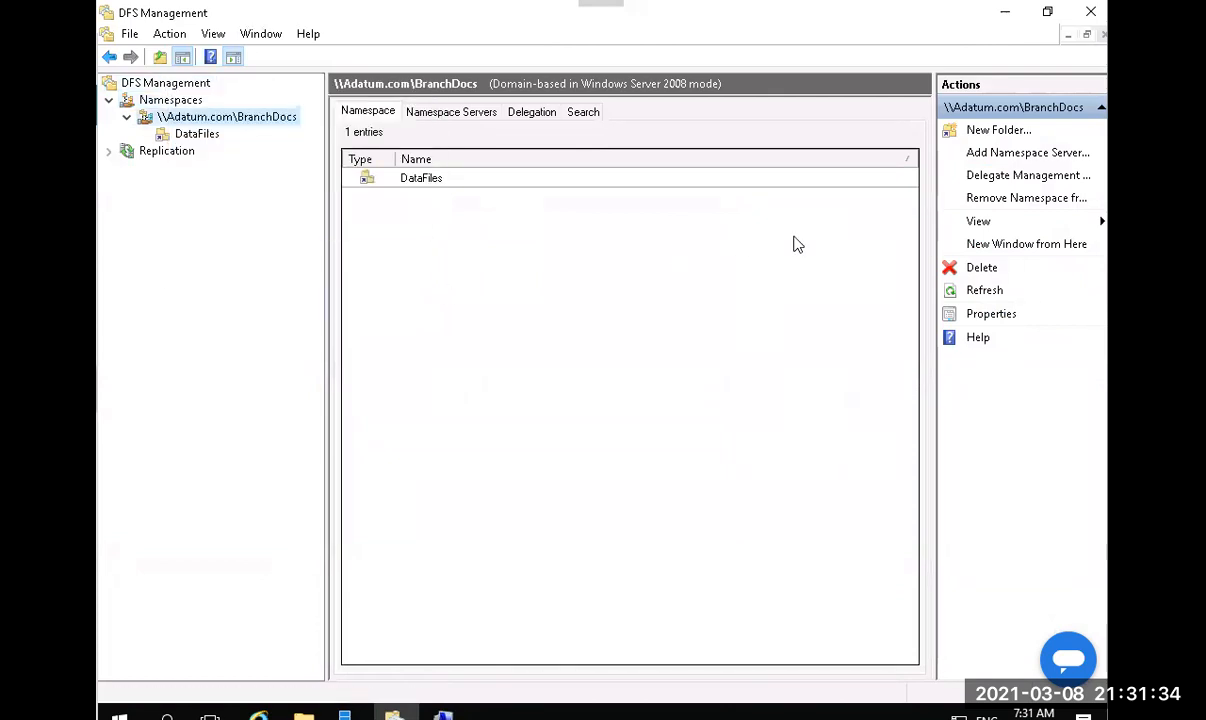
{"action": "left_click", "coordinate": [983, 291]}
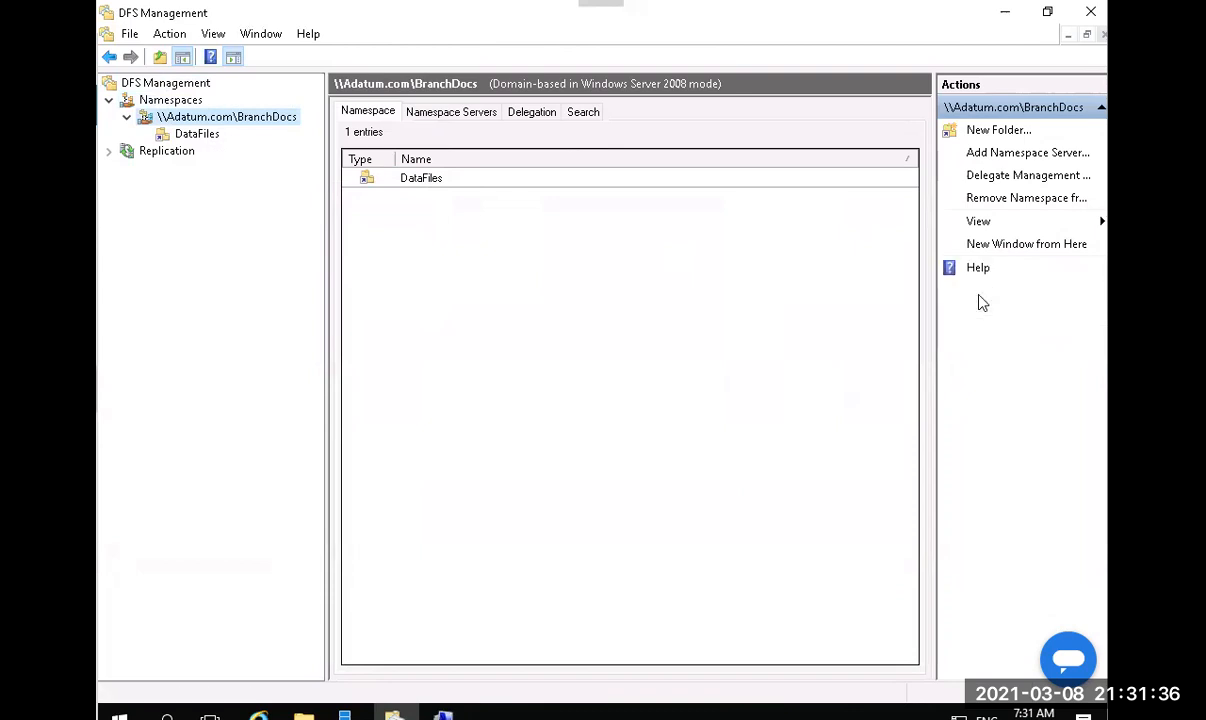
{"action": "left_click", "coordinate": [192, 135]}
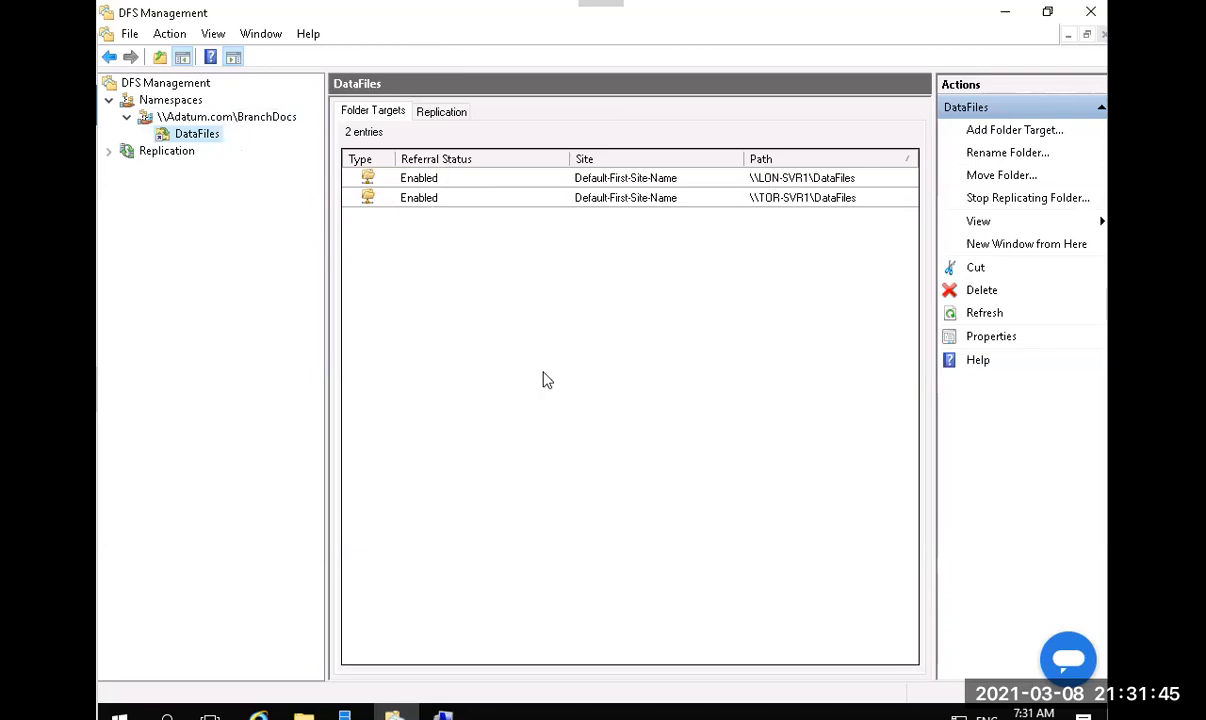
Type the \\adatum.com\BranchDocs path in Explorer's address bar, then leave the lab and minimize the browser.
{"action": "mouse_move", "coordinate": [303, 710]}
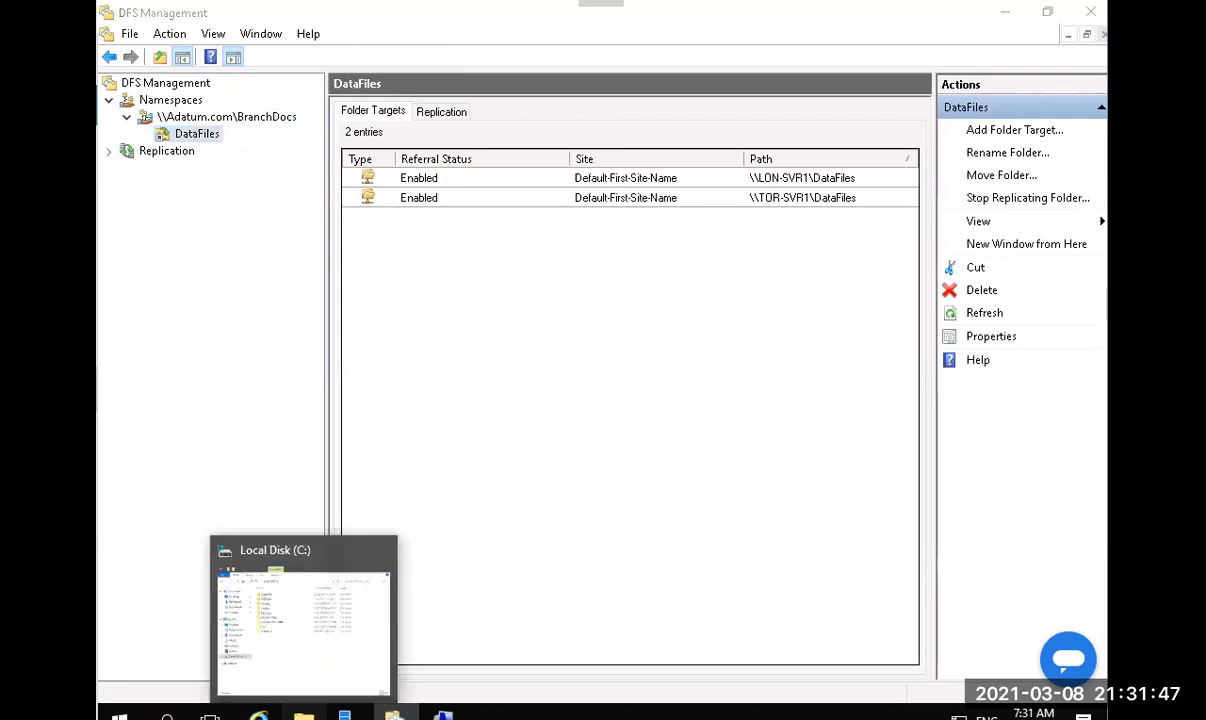
{"action": "left_click", "coordinate": [255, 577]}
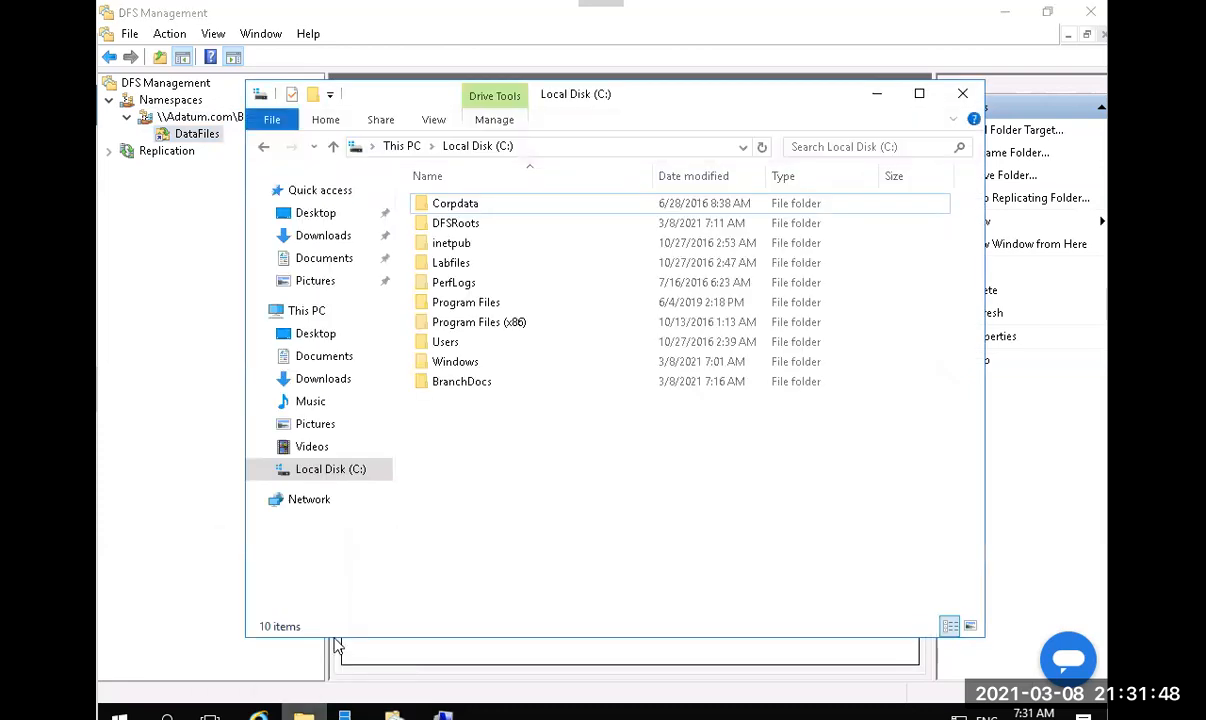
{"action": "left_click", "coordinate": [620, 146]}
{"action": "type", "text": "\\\\"}
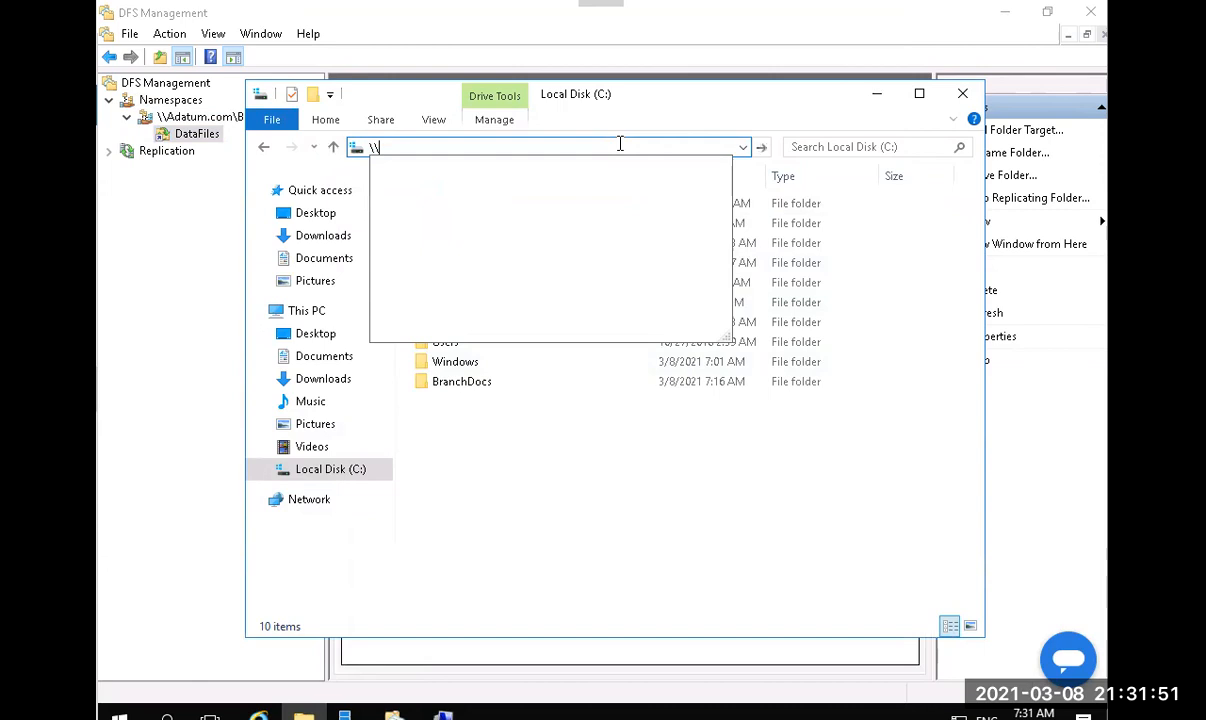
{"action": "type", "text": "adatu"}
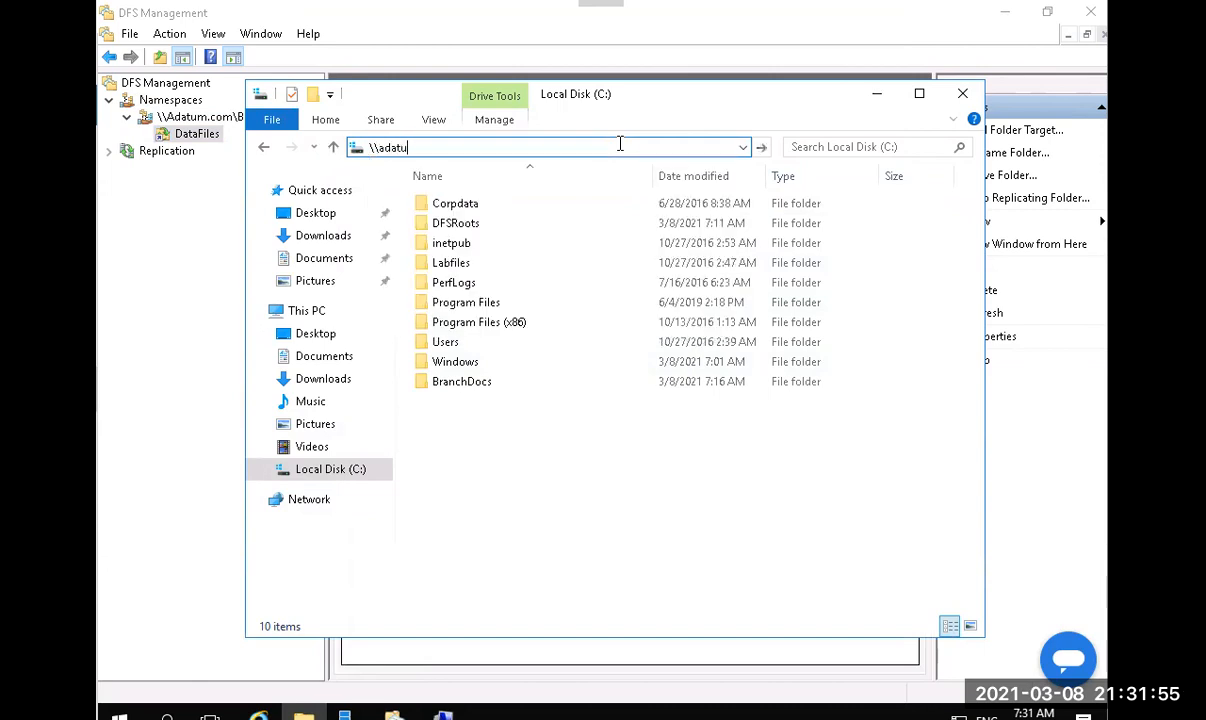
{"action": "type", "text": "m.com\\branch"}
{"action": "key", "text": "BackSpace"}
{"action": "key", "text": "BackSpace"}
{"action": "key", "text": "BackSpace"}
{"action": "key", "text": "BackSpace"}
{"action": "key", "text": "BackSpace"}
{"action": "key", "text": "BackSpace"}
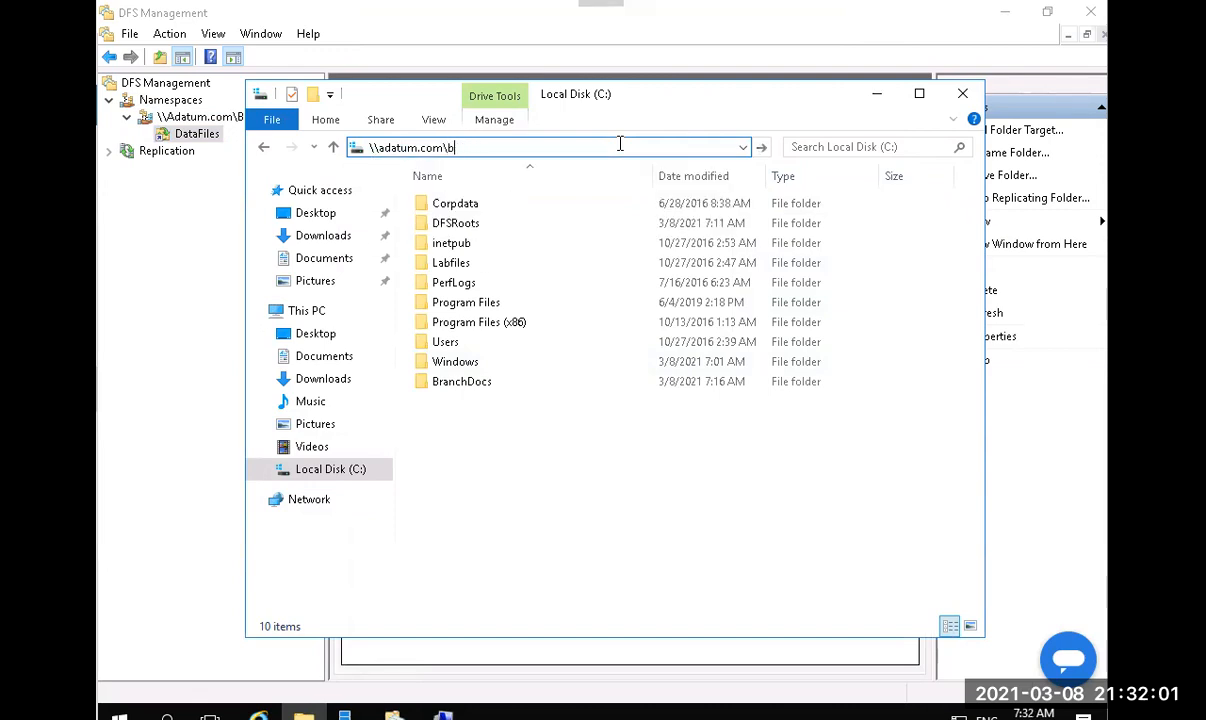
{"action": "type", "text": "Brach"}
{"action": "key", "text": "BackSpace"}
{"action": "key", "text": "BackSpace"}
{"action": "type", "text": "nchDat"}
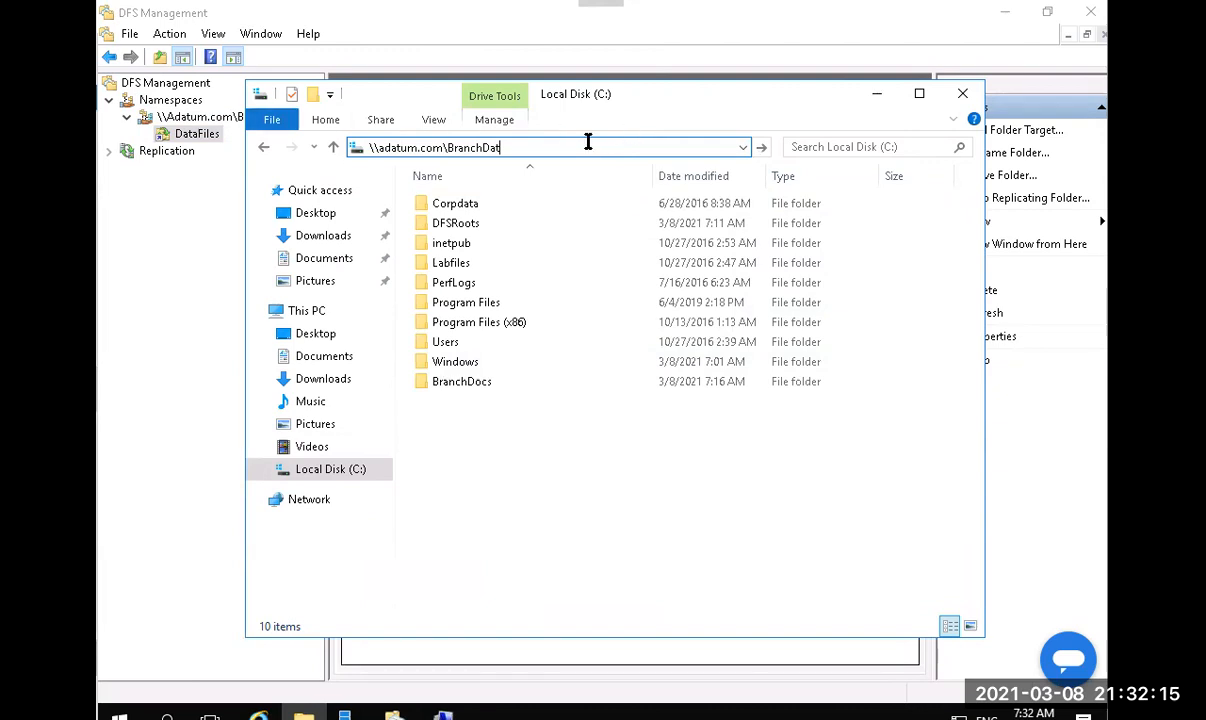
{"action": "key", "text": "BackSpace"}
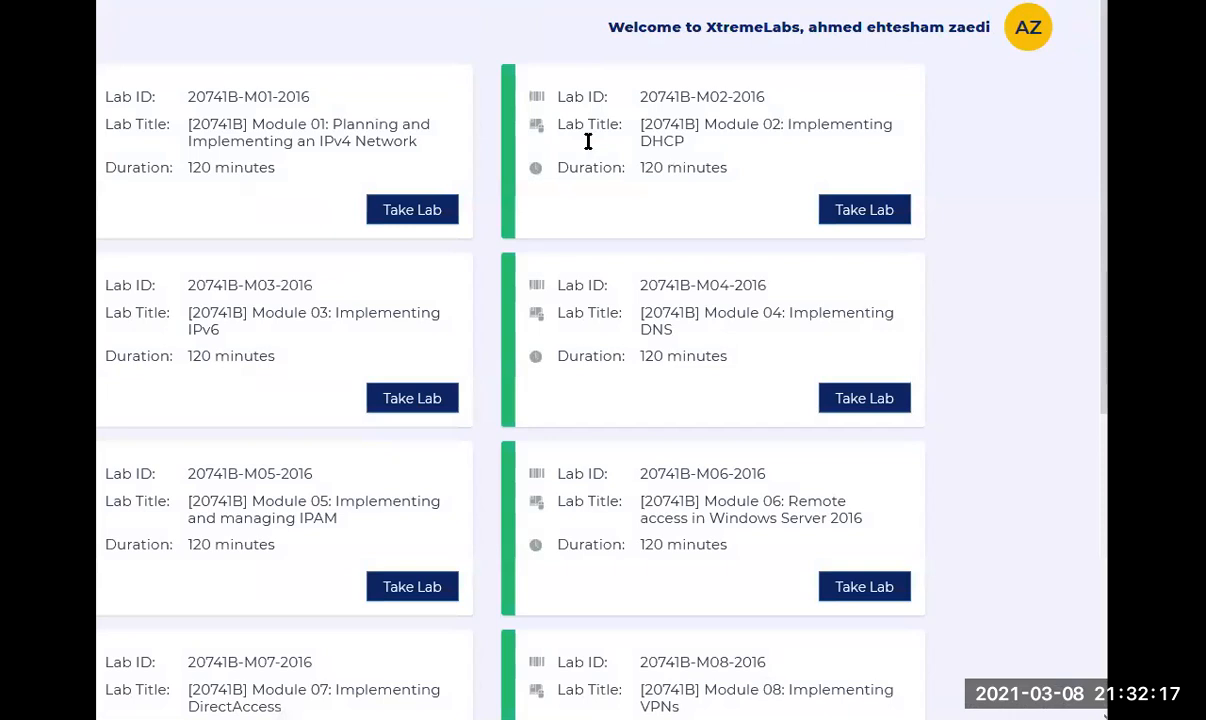
{"action": "left_click", "coordinate": [1007, 3]}
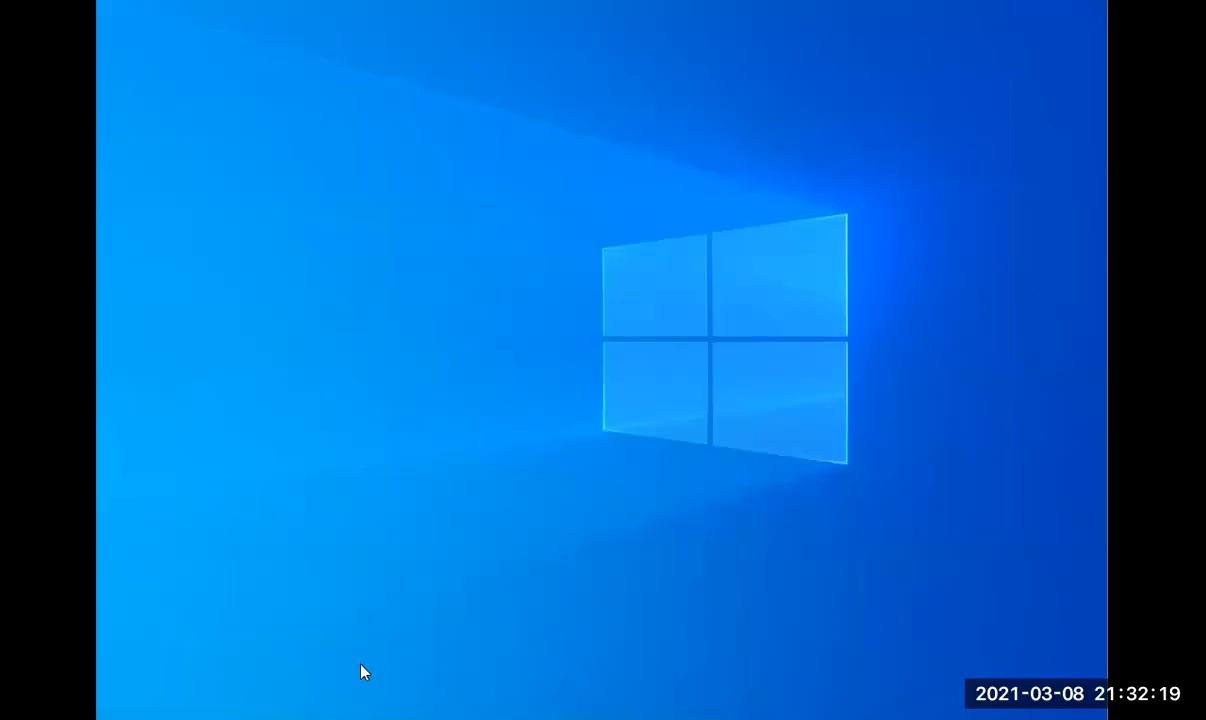
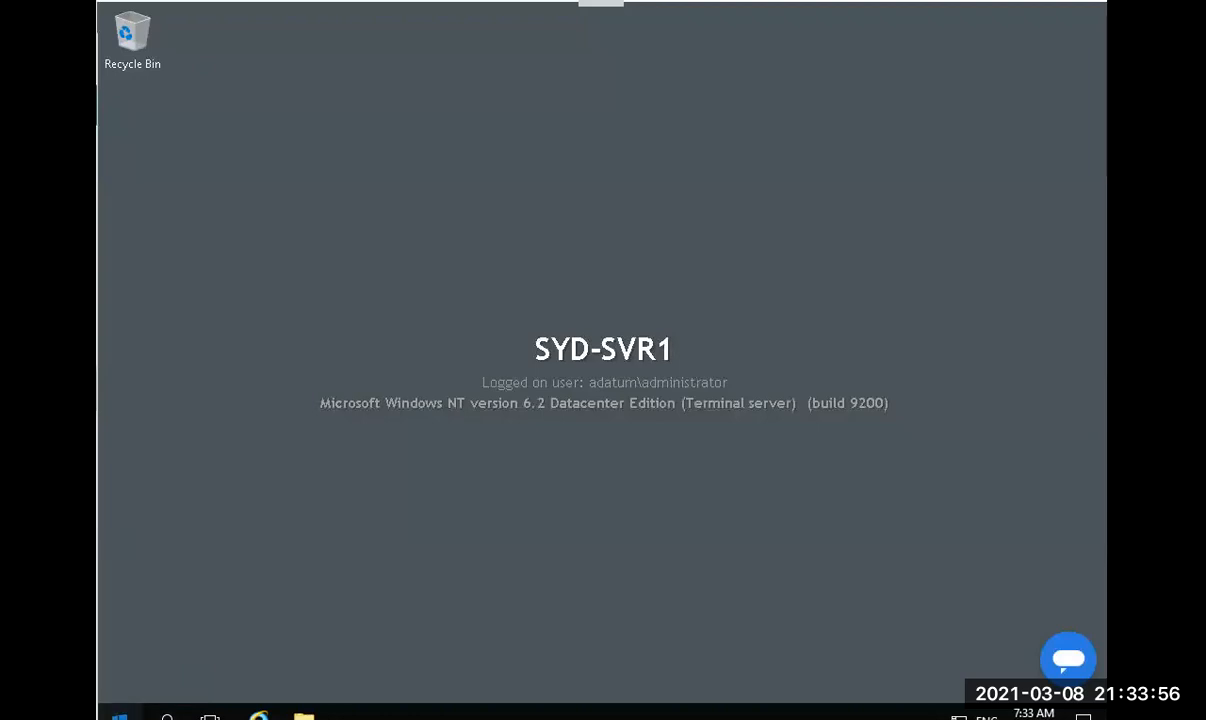
Launch Server Manager on SYD-SVR1, view its Tools menu, then switch to the other server's sign-in screen.
{"action": "left_click", "coordinate": [119, 716]}
{"action": "left_click", "coordinate": [430, 186]}
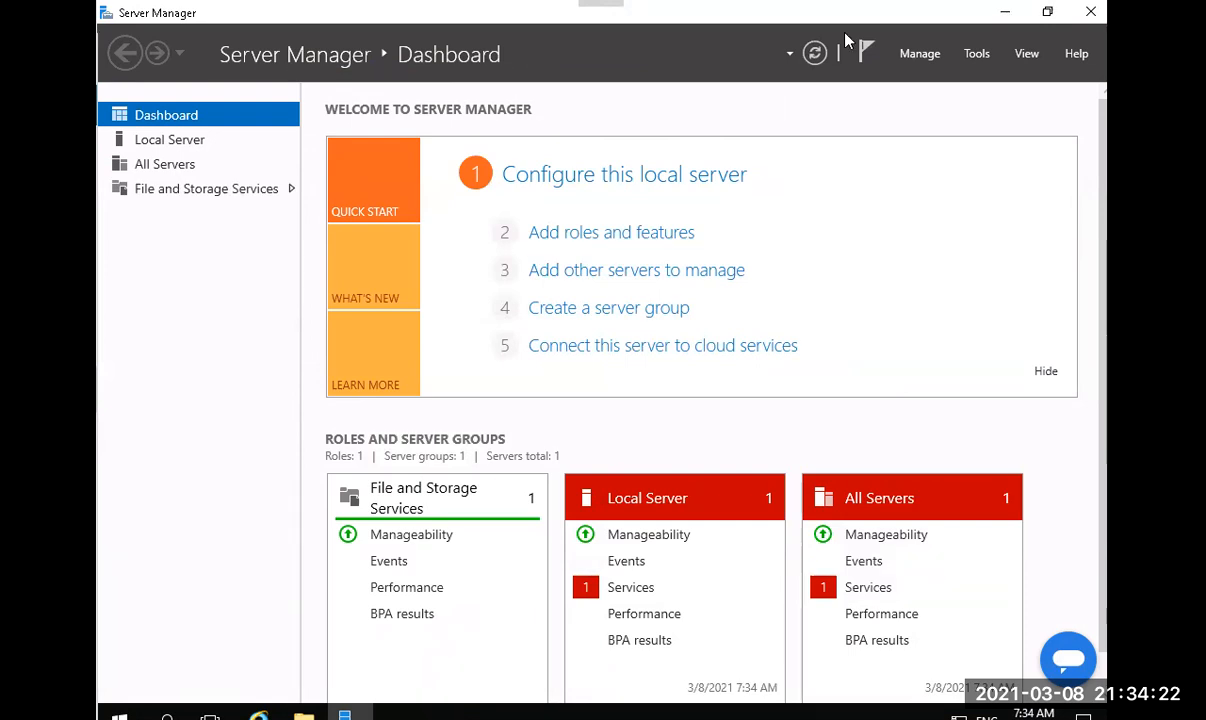
{"action": "left_click", "coordinate": [984, 60]}
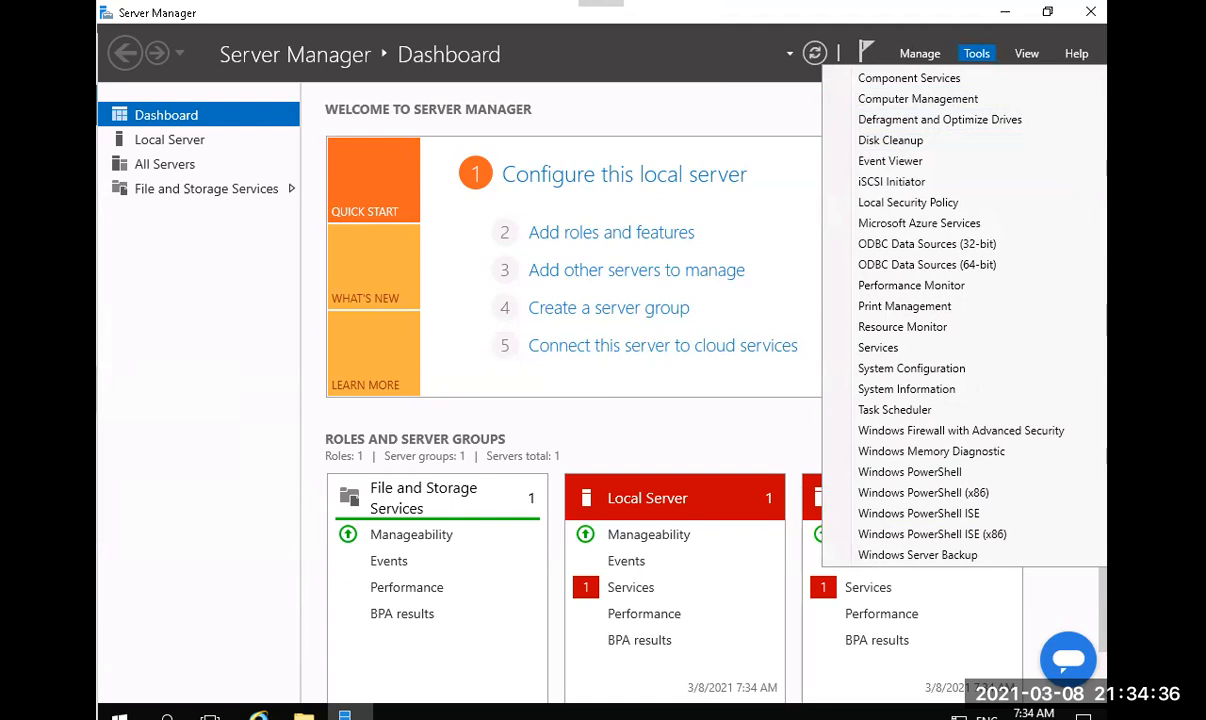
{"action": "key", "text": "alt+Tab"}
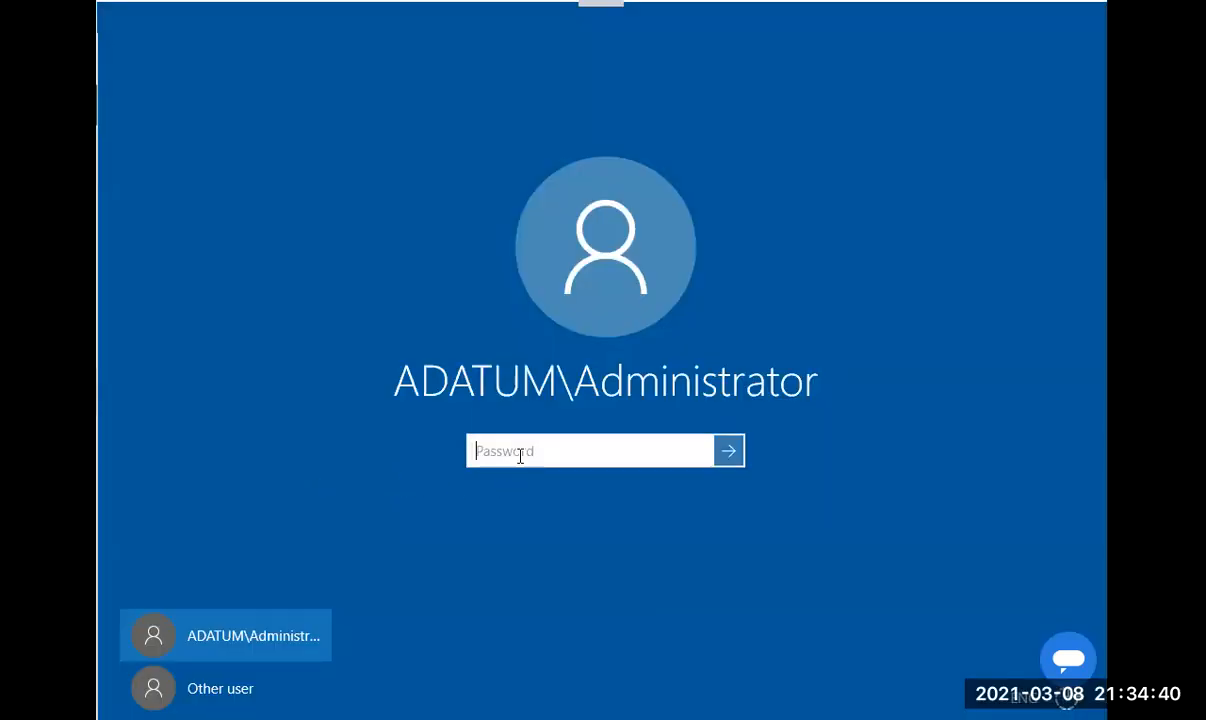
Sign in as the domain administrator by entering the account password.
{"action": "type", "text": "Pa$$w0r"}
{"action": "key", "text": "Return"}
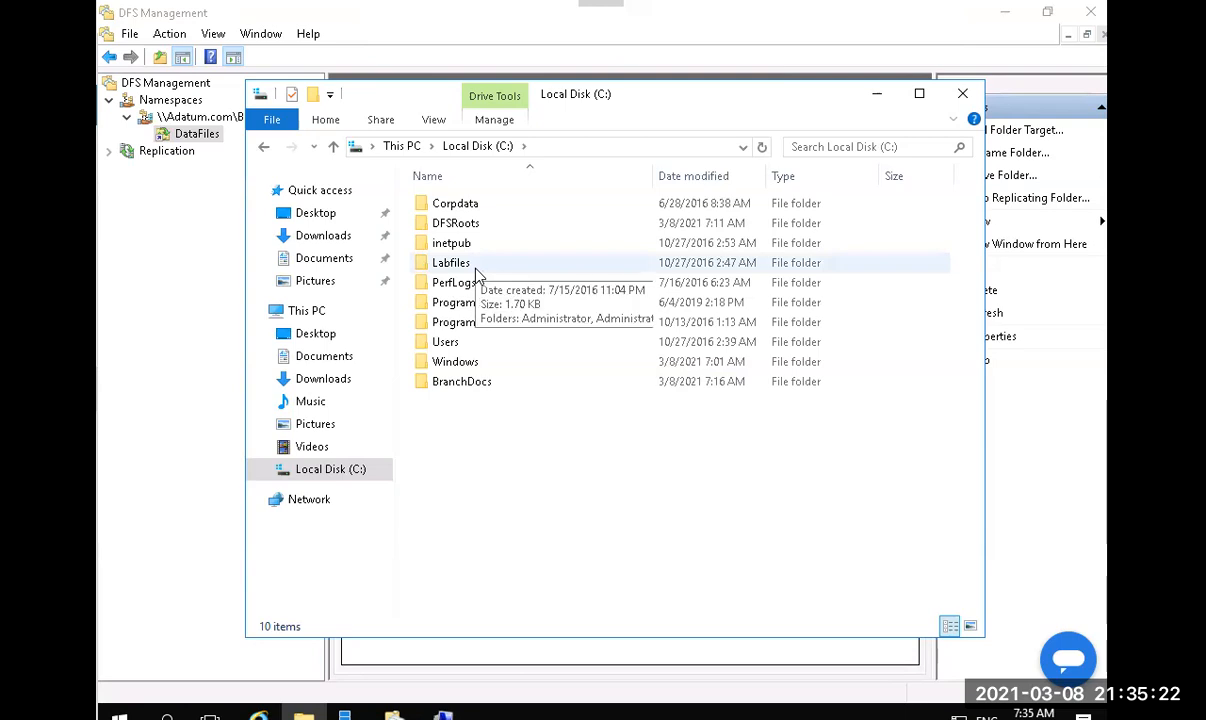
Open C:\BranchDocs\DataFiles and select Repltest.txt.
{"action": "double_click", "coordinate": [465, 383]}
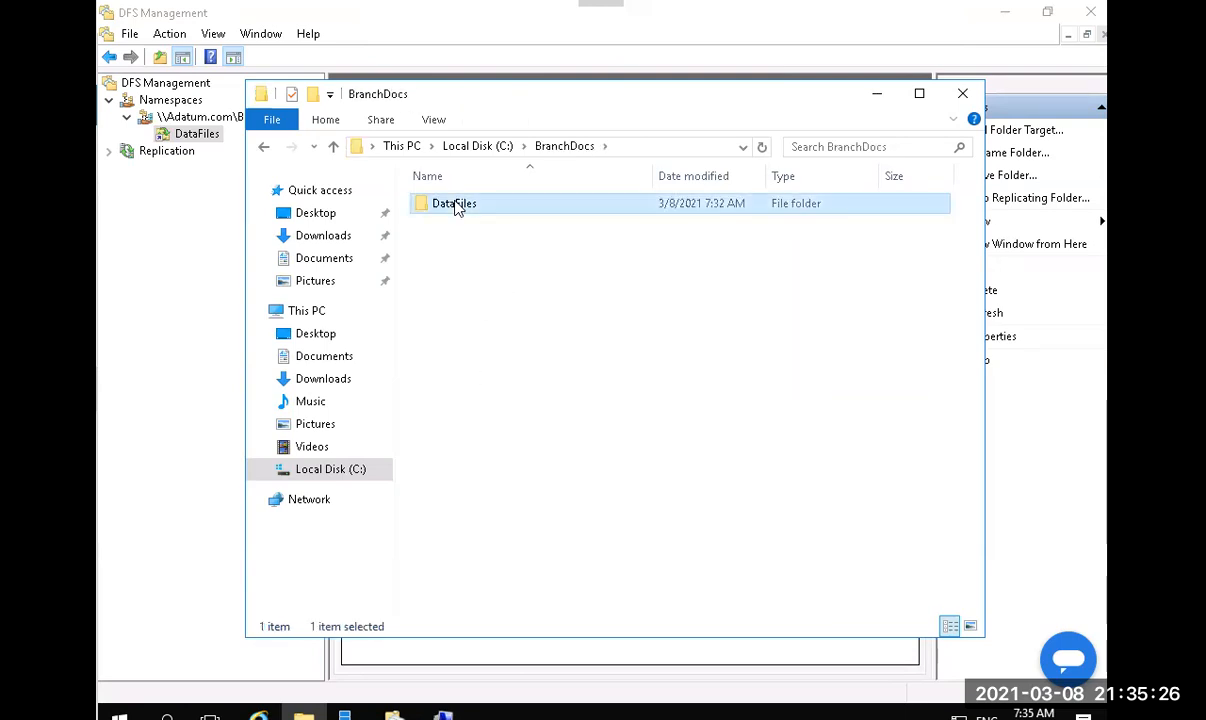
{"action": "double_click", "coordinate": [455, 205]}
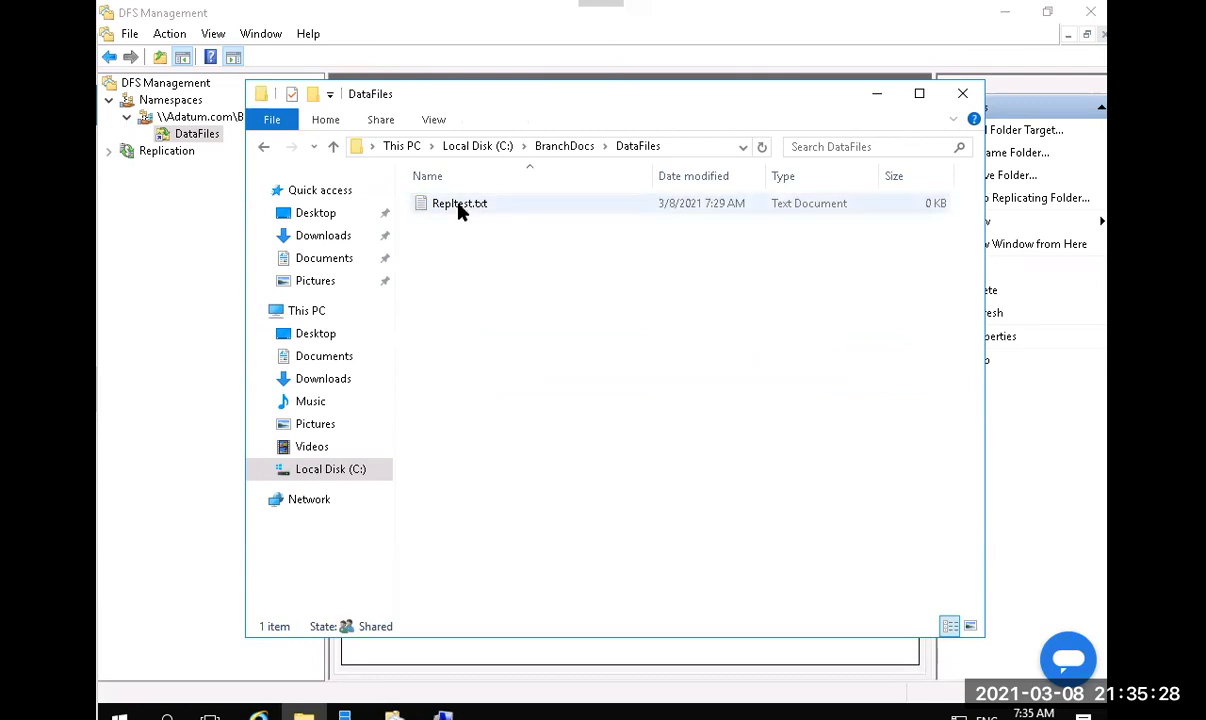
{"action": "left_click", "coordinate": [460, 207]}
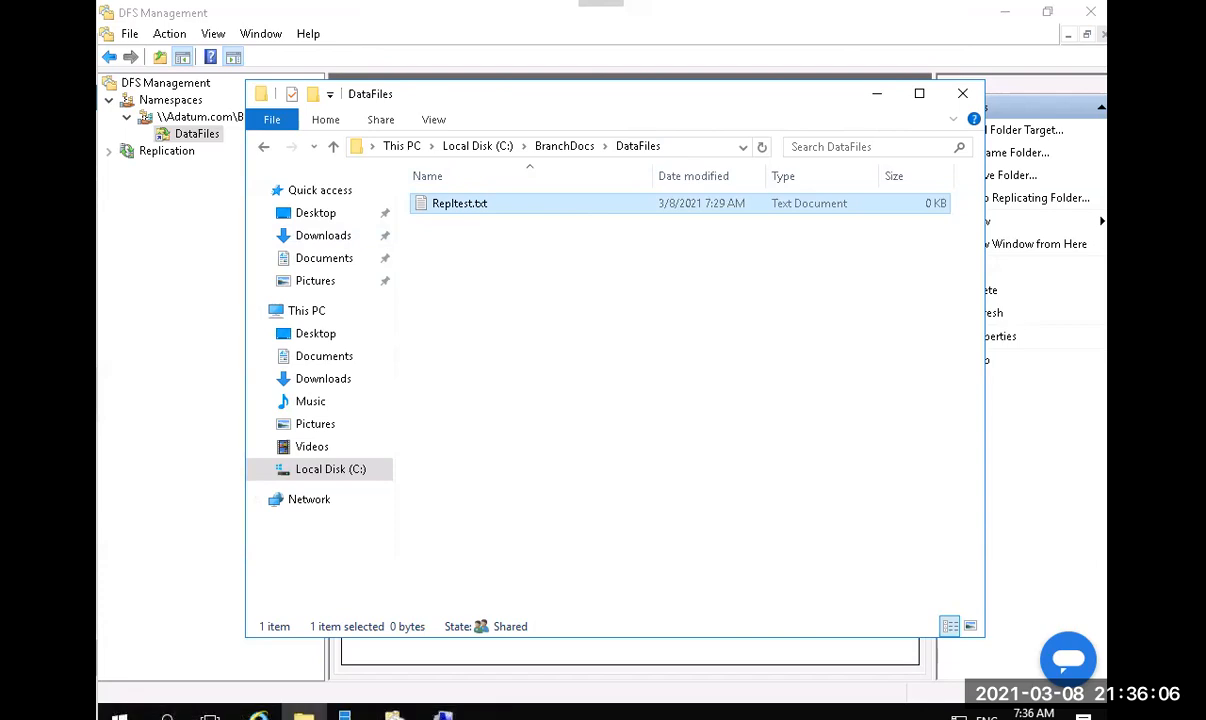
Close the DataFiles window and minimize DFS Management and Server Manager.
{"action": "left_click", "coordinate": [962, 98]}
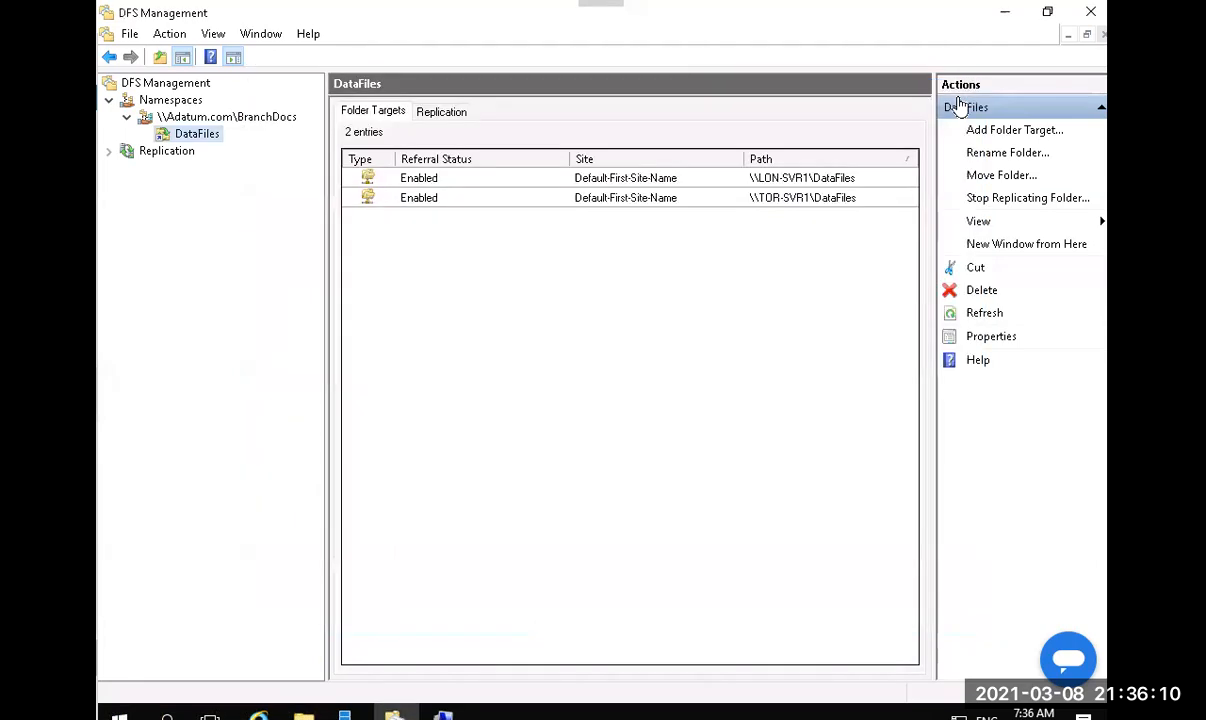
{"action": "left_click", "coordinate": [1001, 18]}
{"action": "left_click", "coordinate": [1002, 18]}
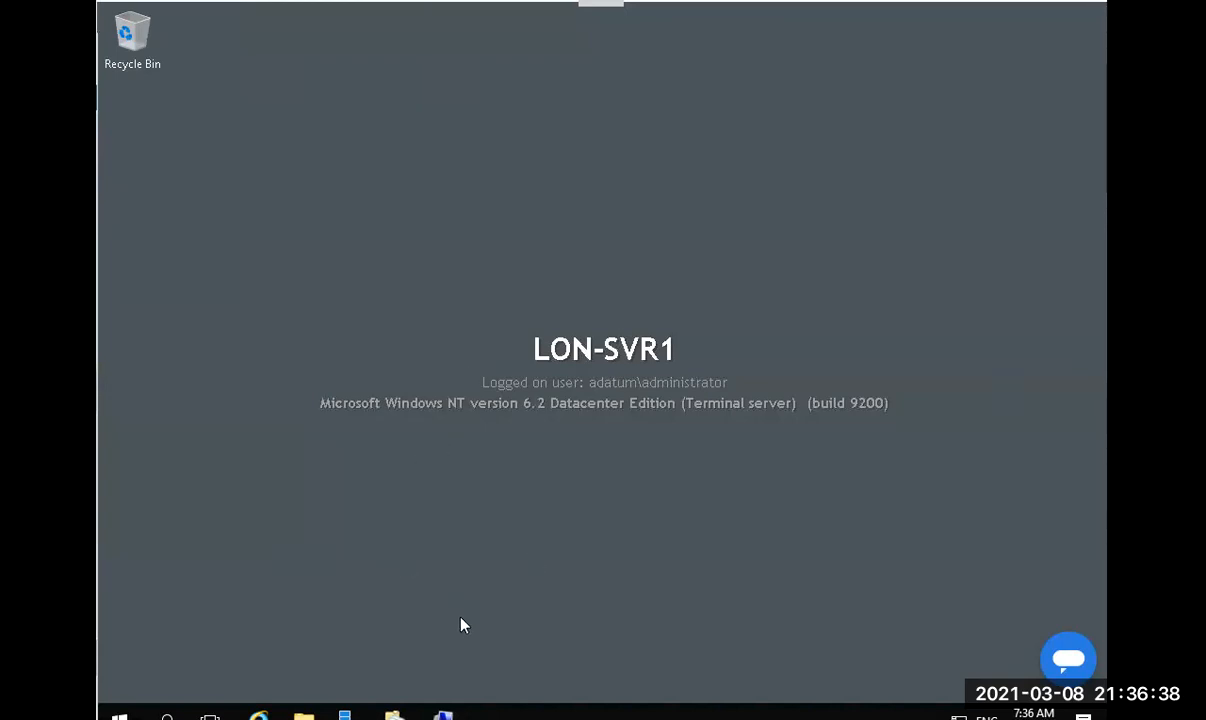
Open a File Explorer window on This PC and bring up the Run dialog.
{"action": "left_click", "coordinate": [304, 716]}
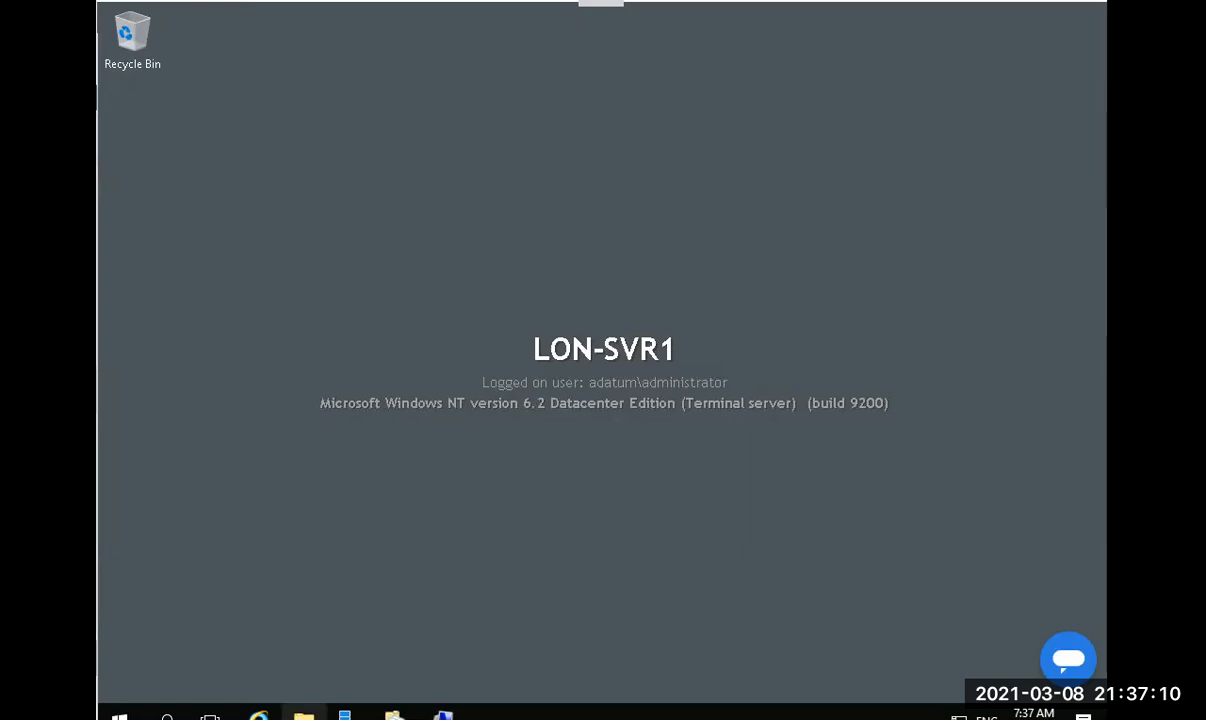
{"action": "left_click", "coordinate": [304, 713]}
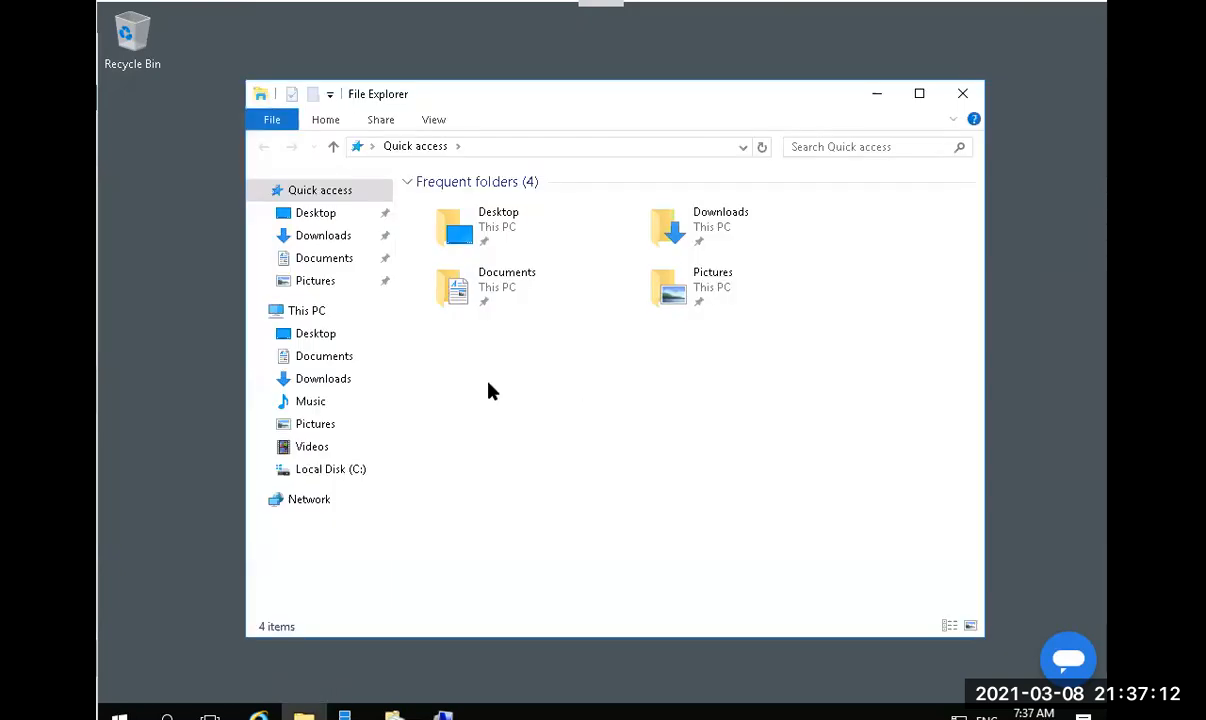
{"action": "left_click", "coordinate": [305, 314]}
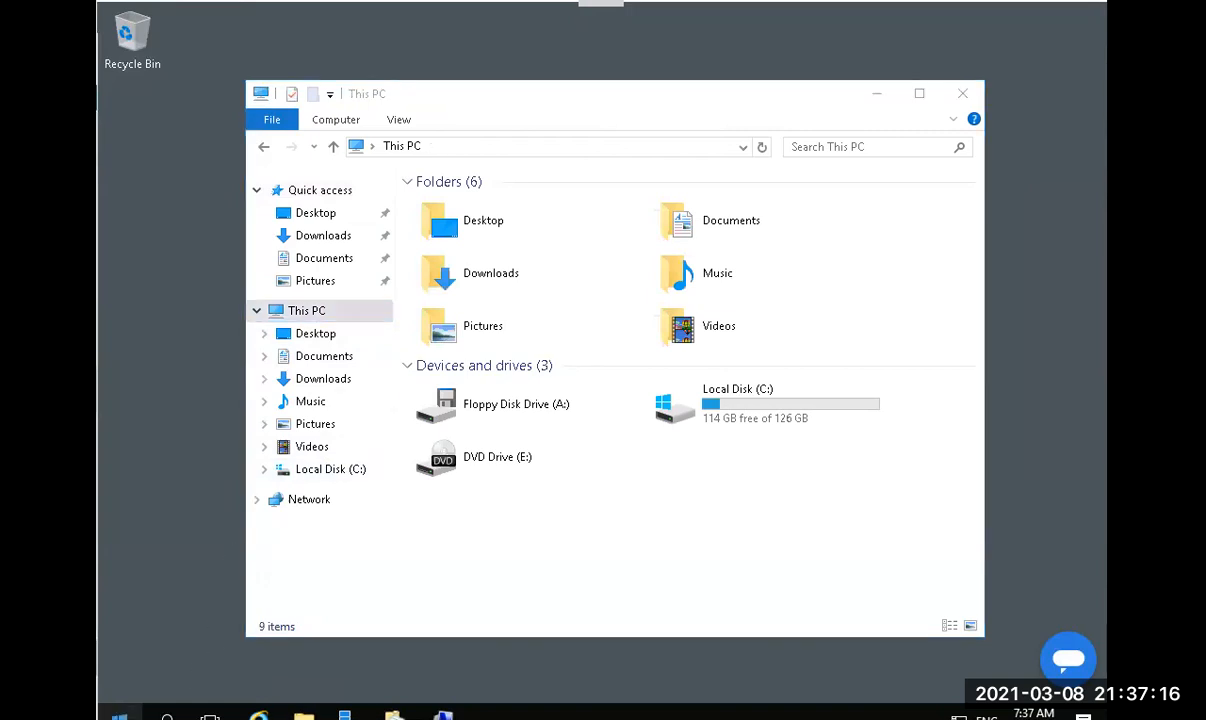
{"action": "right_click", "coordinate": [119, 716]}
{"action": "left_click", "coordinate": [203, 618]}
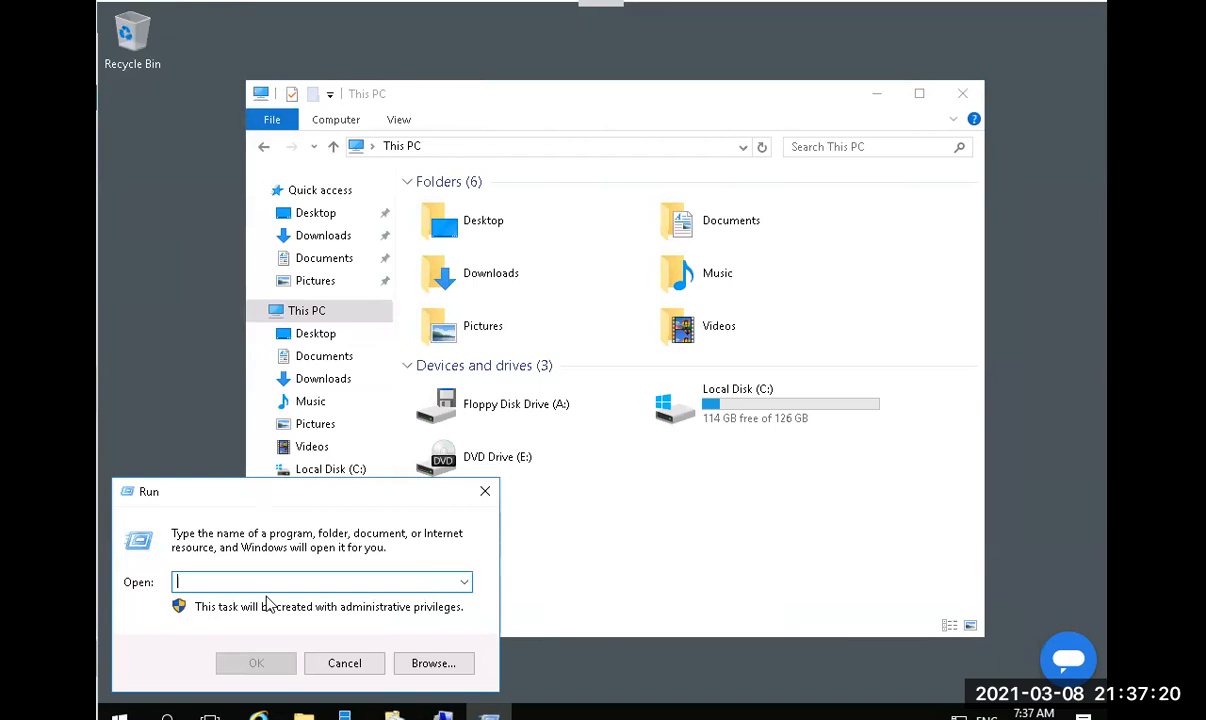
Try running \\adatum.com\Datafiles and dismiss the resulting network error.
{"action": "type", "text": "\\\\"}
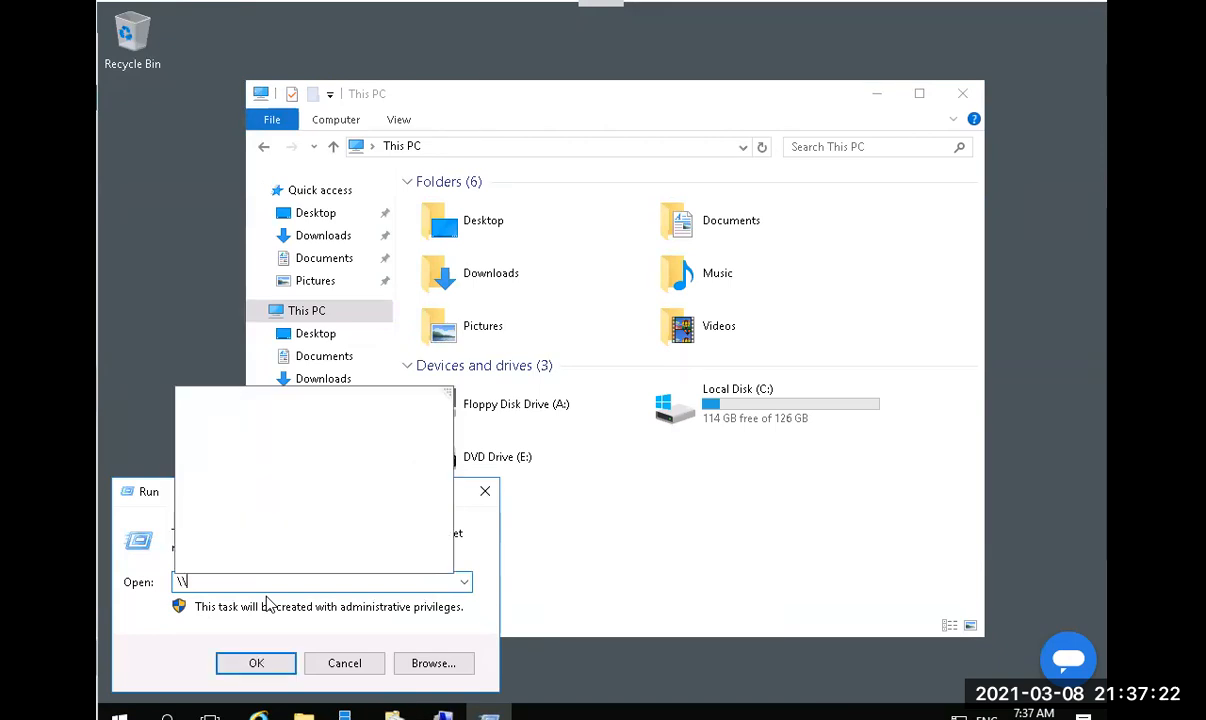
{"action": "type", "text": "adatum"}
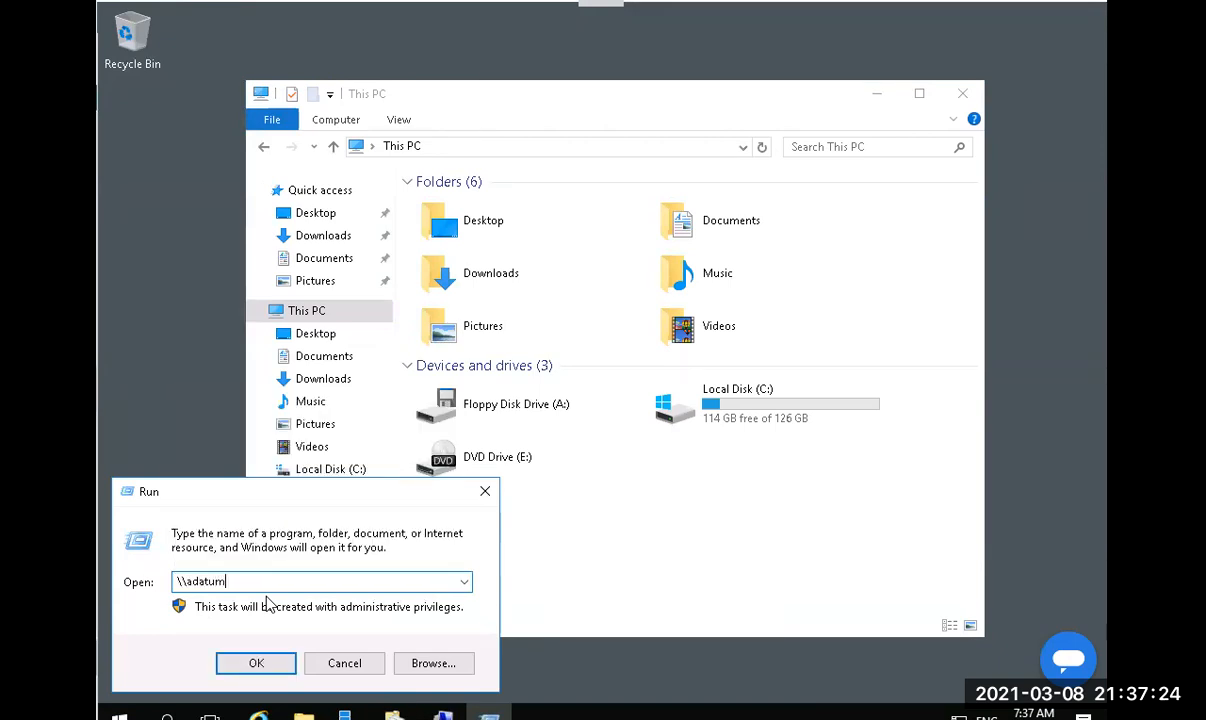
{"action": "type", "text": ".com\\"}
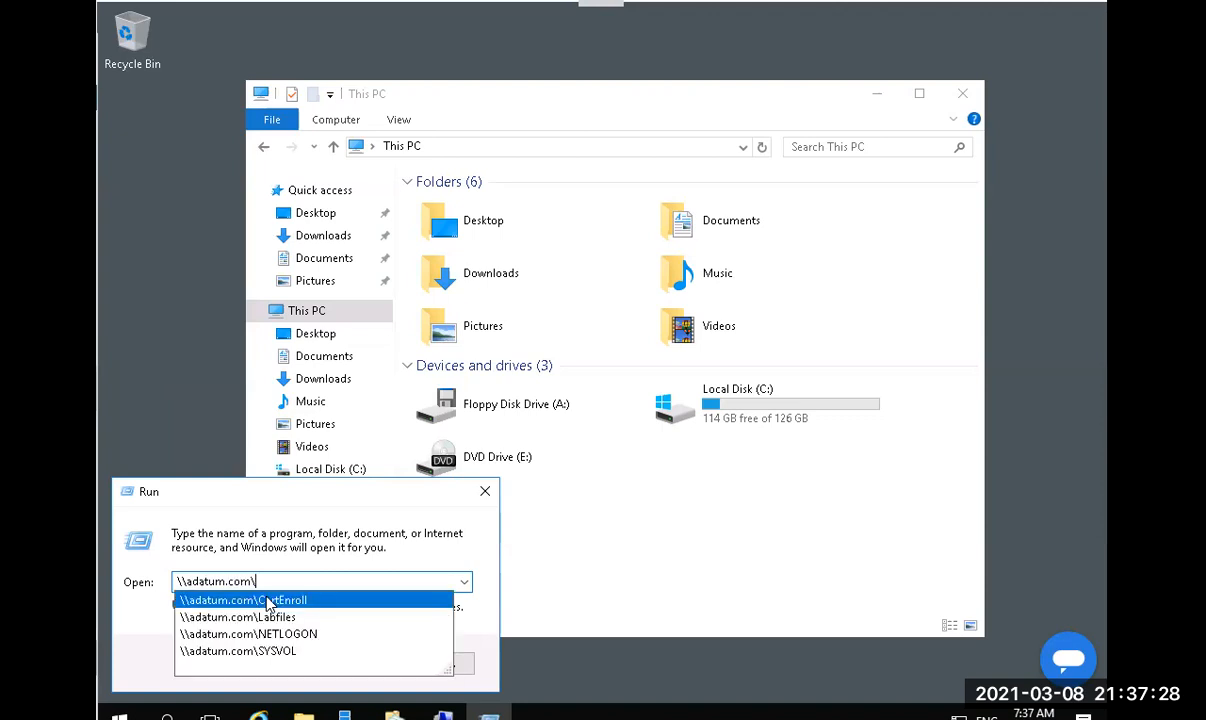
{"action": "type", "text": "D"}
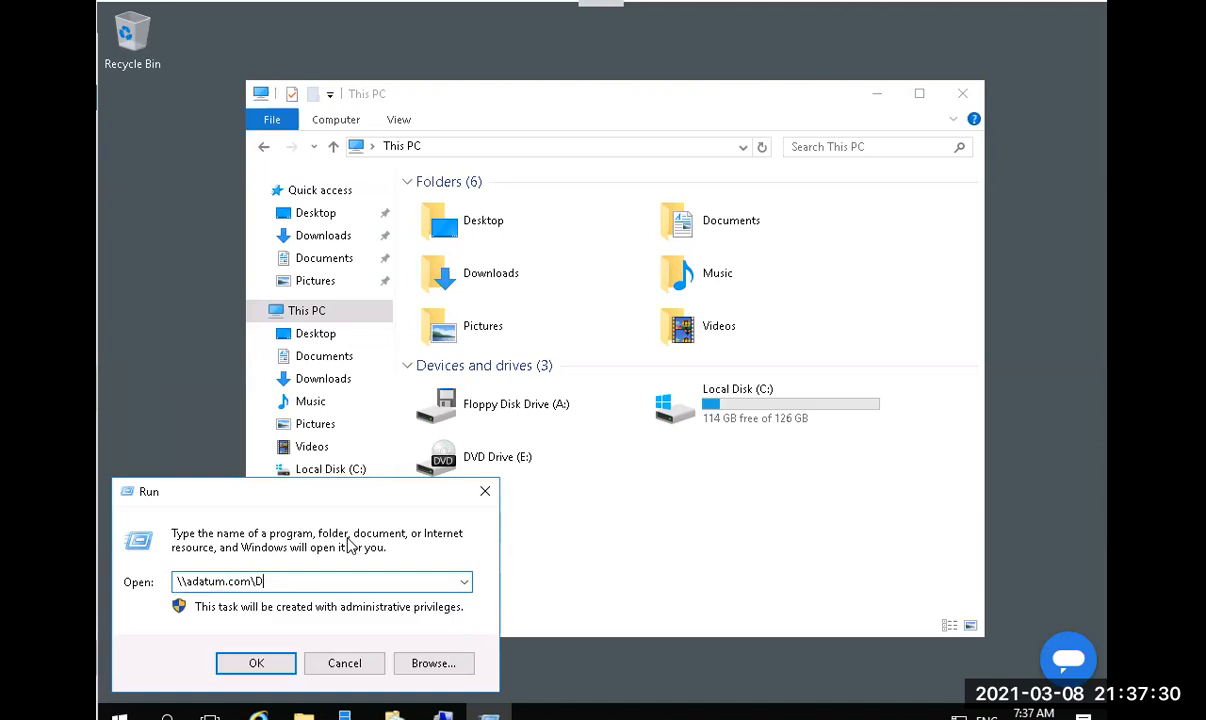
{"action": "type", "text": "atafiles"}
{"action": "key", "text": "Return"}
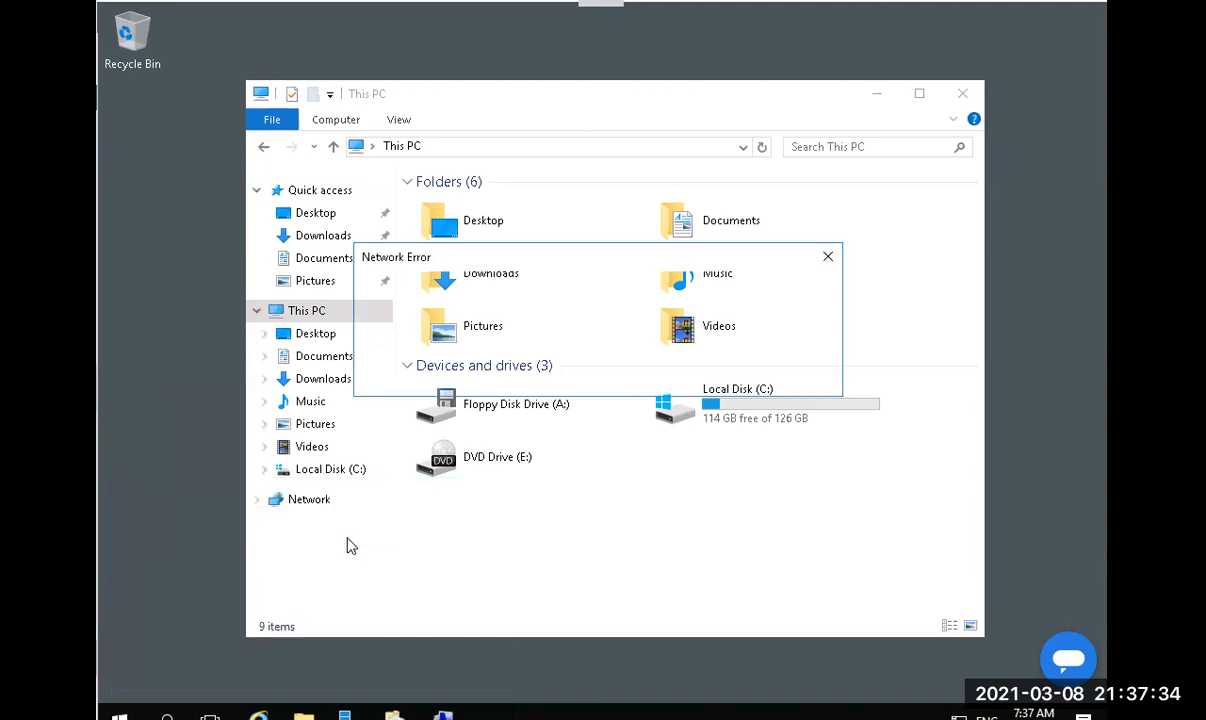
{"action": "key", "text": "Tab"}
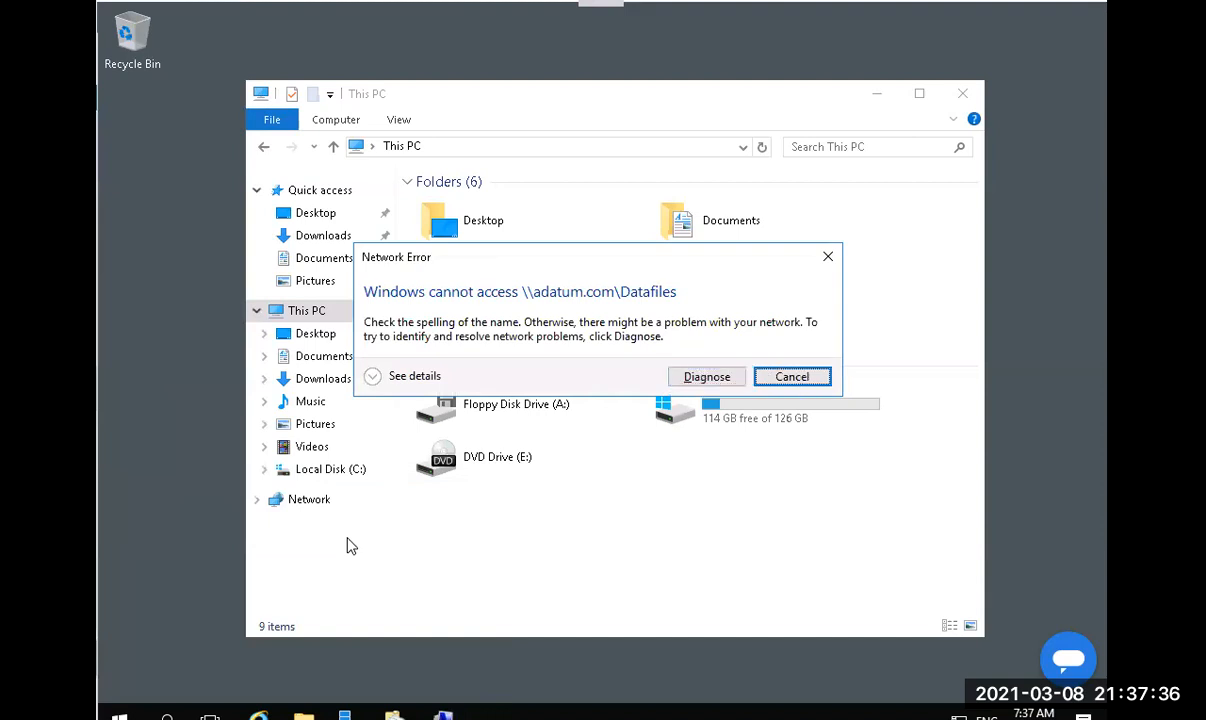
{"action": "left_click", "coordinate": [779, 372]}
Correct the path to \\adatum.com\BranchDocs\Datafiles and open it.
{"action": "left_click", "coordinate": [295, 581]}
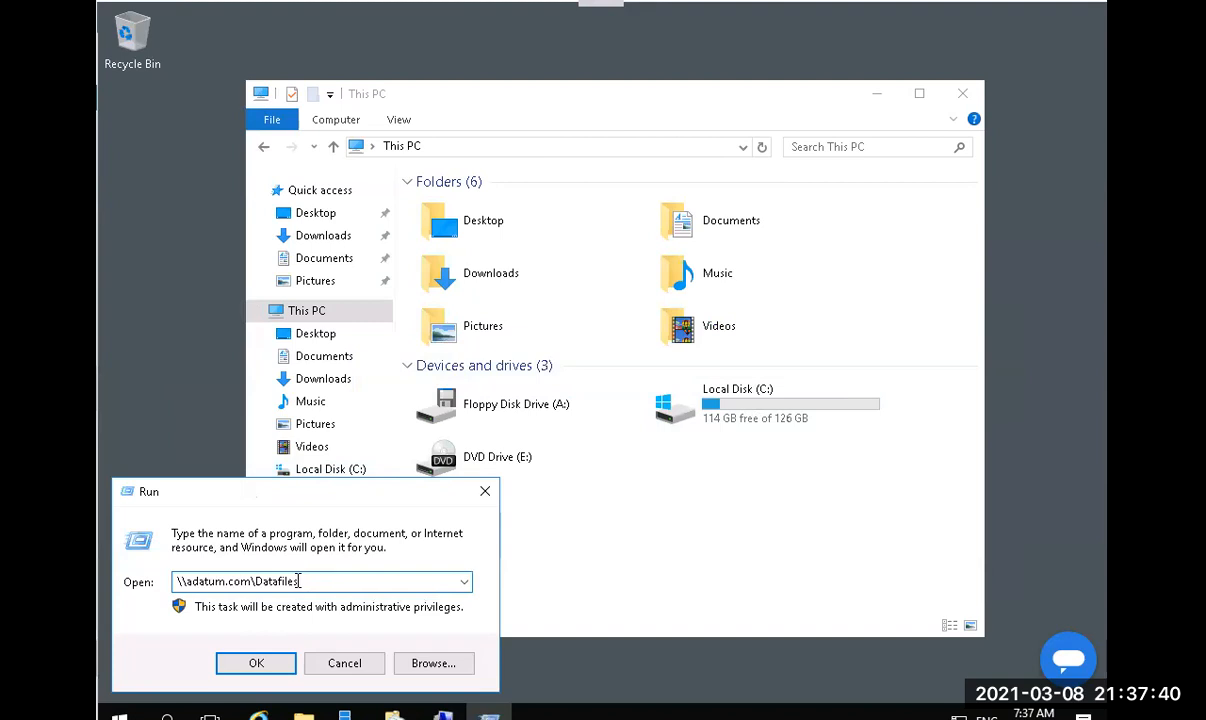
{"action": "left_click", "coordinate": [256, 581]}
{"action": "type", "text": "Branch"}
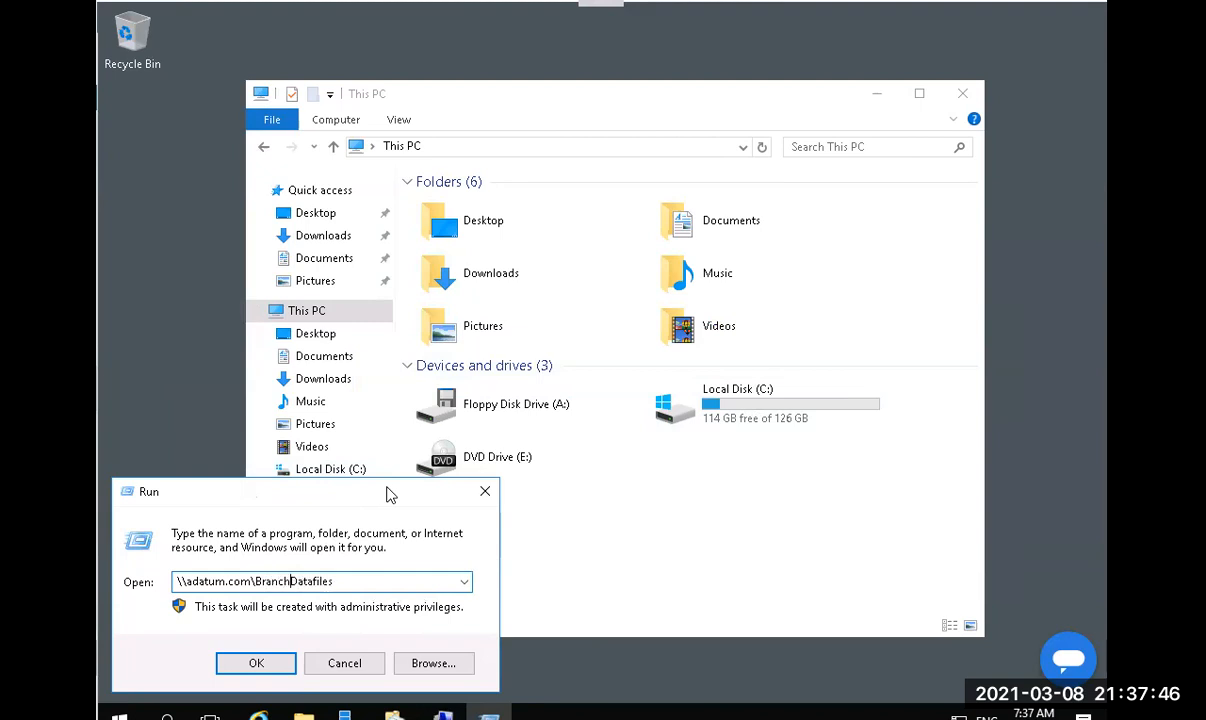
{"action": "type", "text": "Docs\\D"}
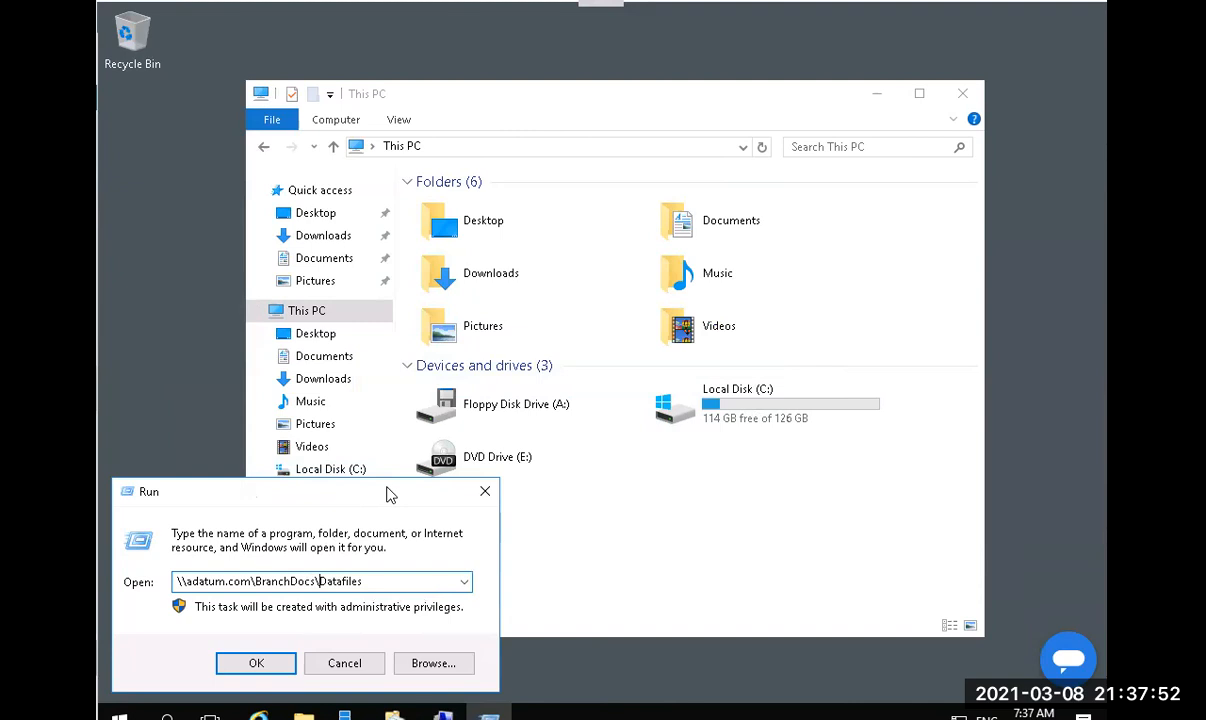
{"action": "key", "text": "Return"}
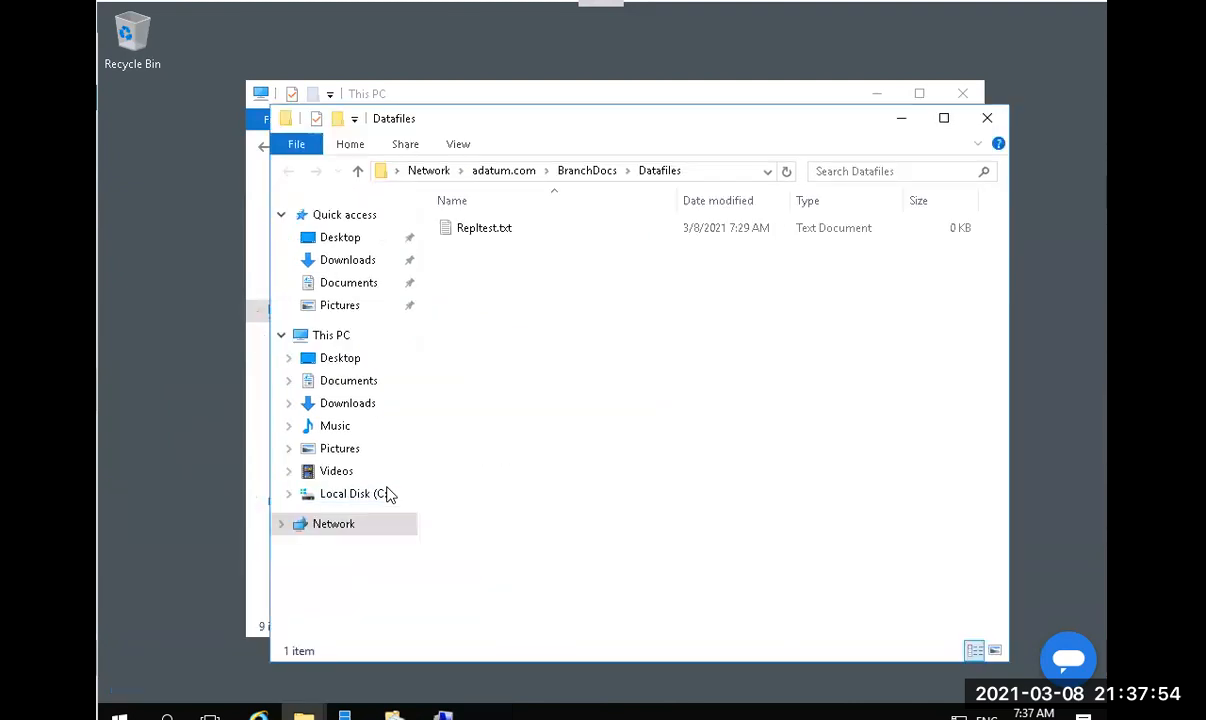
{"action": "left_click", "coordinate": [685, 173]}
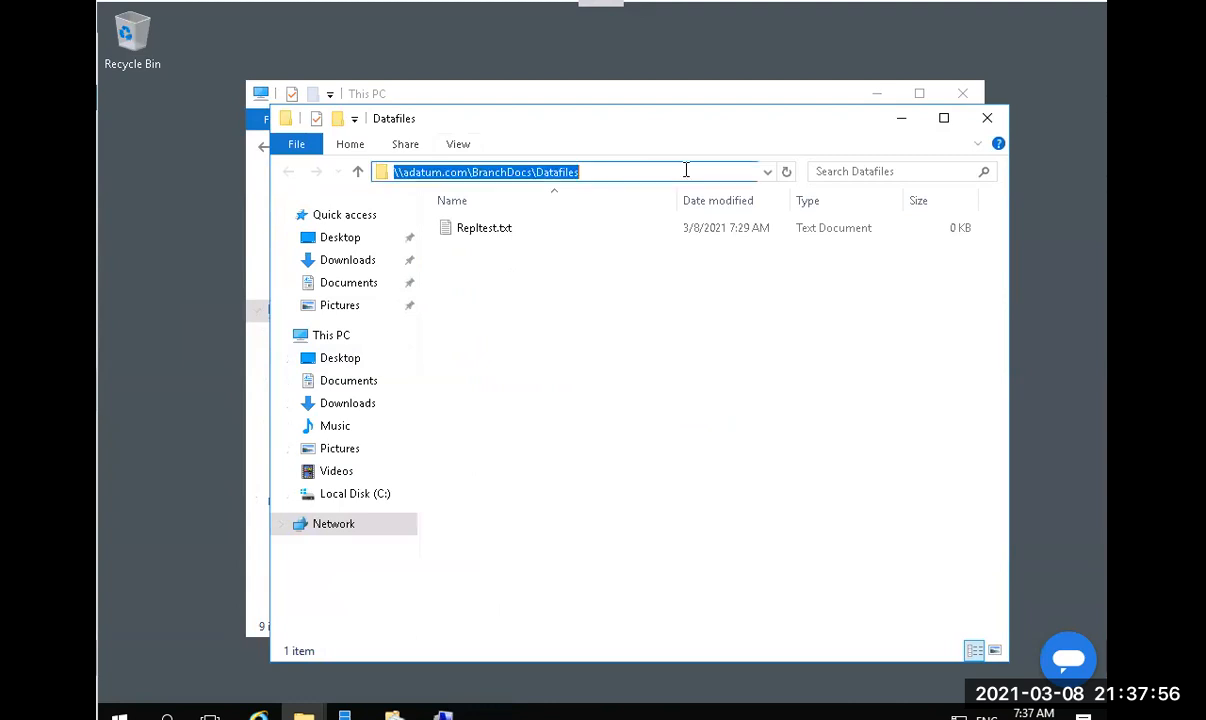
{"action": "left_click", "coordinate": [585, 173]}
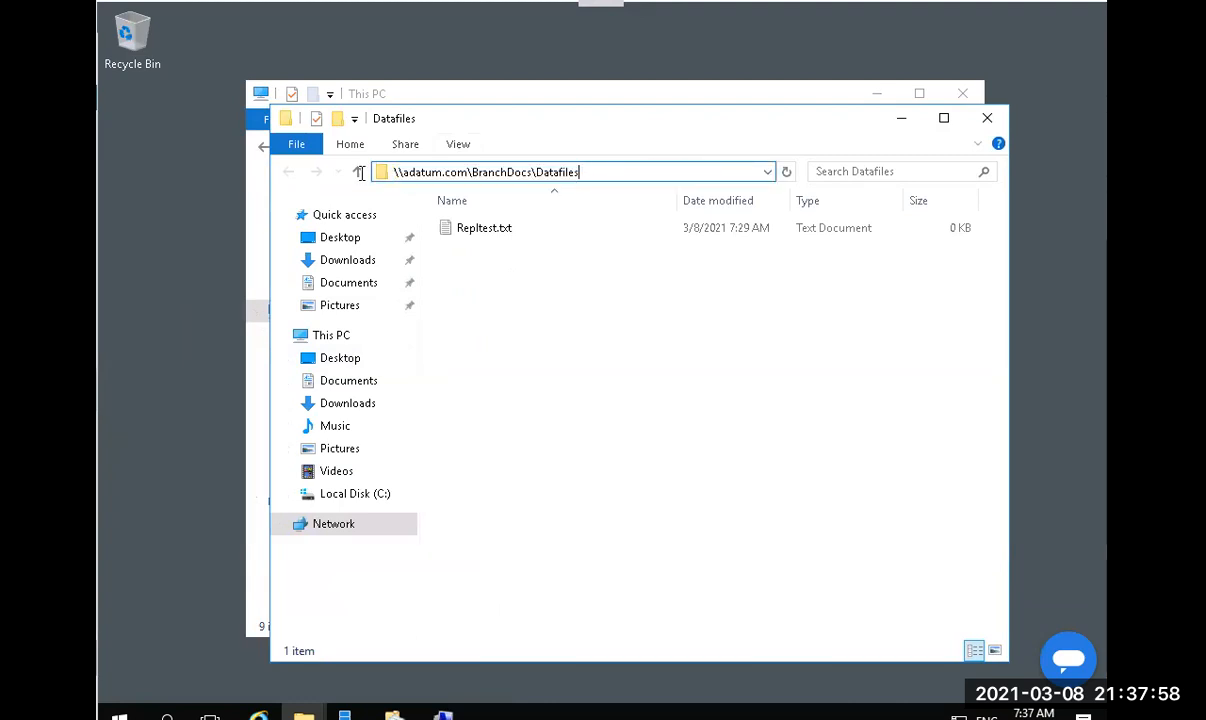
{"action": "left_click_drag", "start_coordinate": [580, 173], "coordinate": [354, 177]}
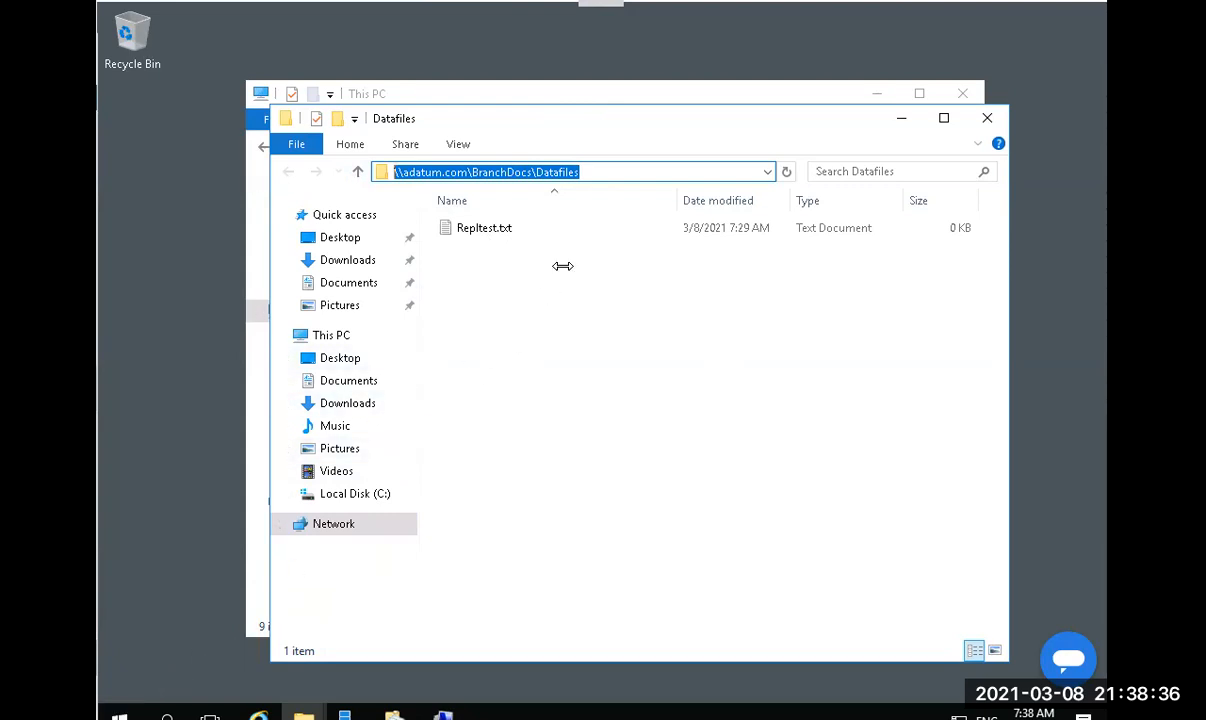
{"action": "left_click", "coordinate": [612, 172]}
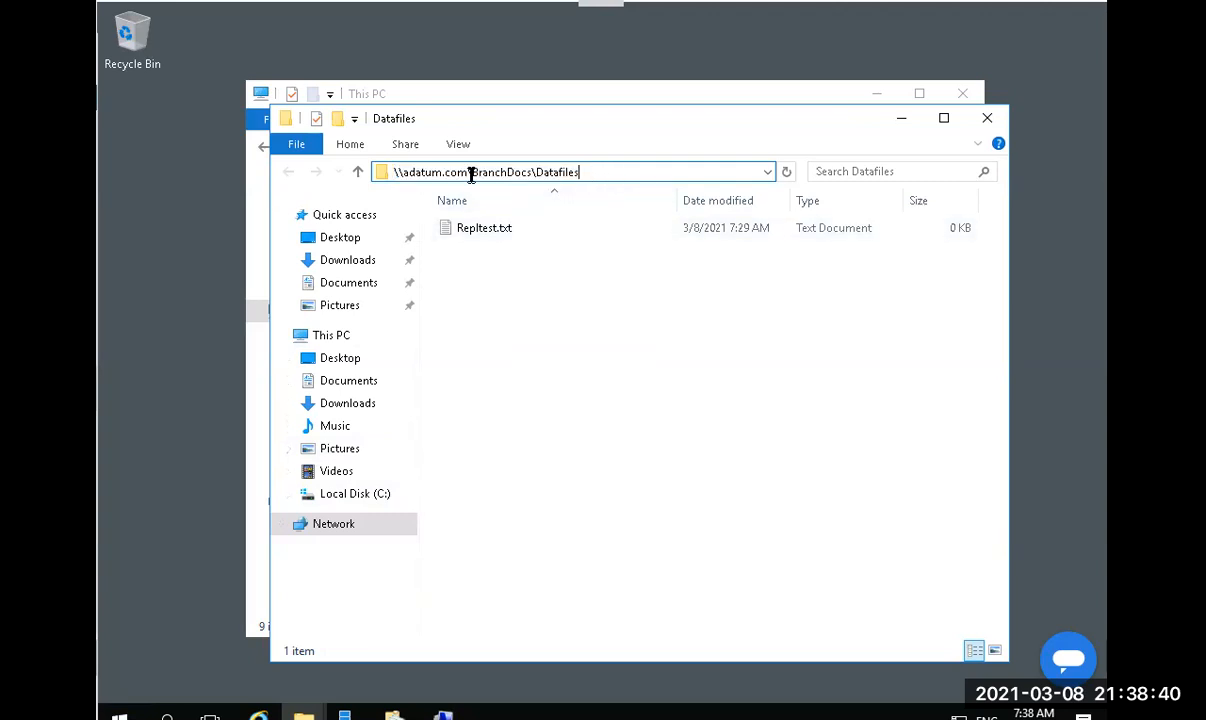
{"action": "left_click_drag", "start_coordinate": [471, 172], "coordinate": [389, 172]}
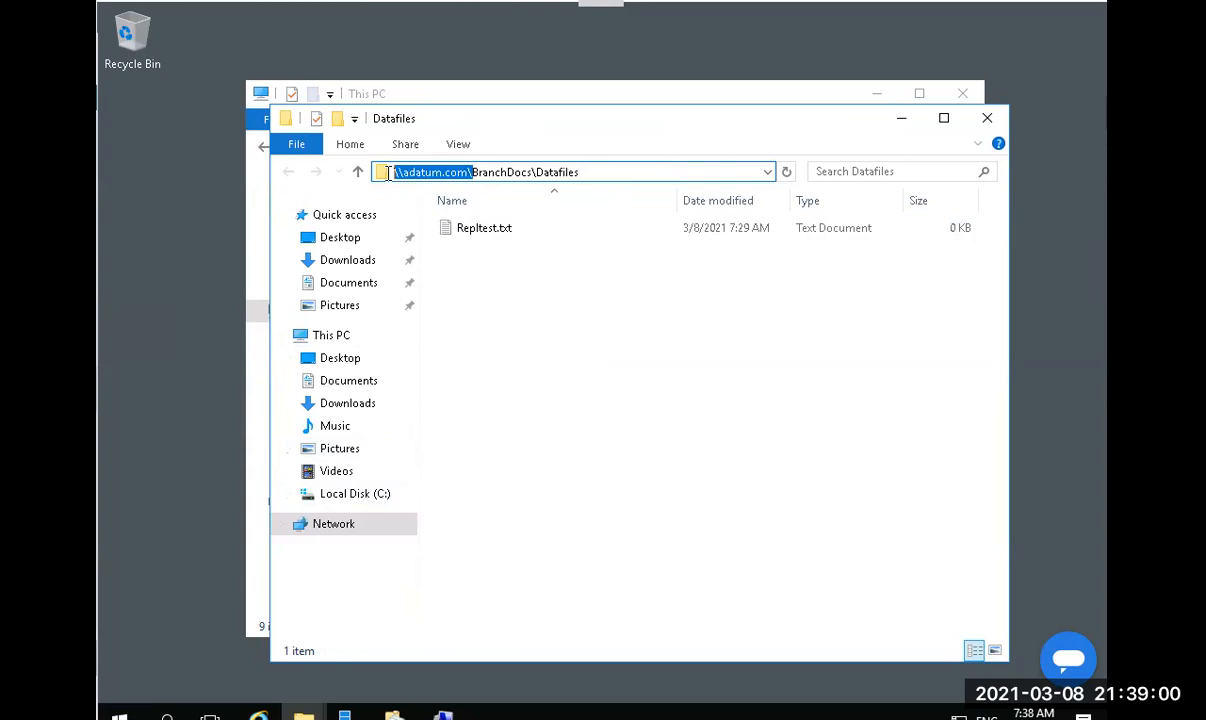
{"action": "left_click", "coordinate": [467, 177]}
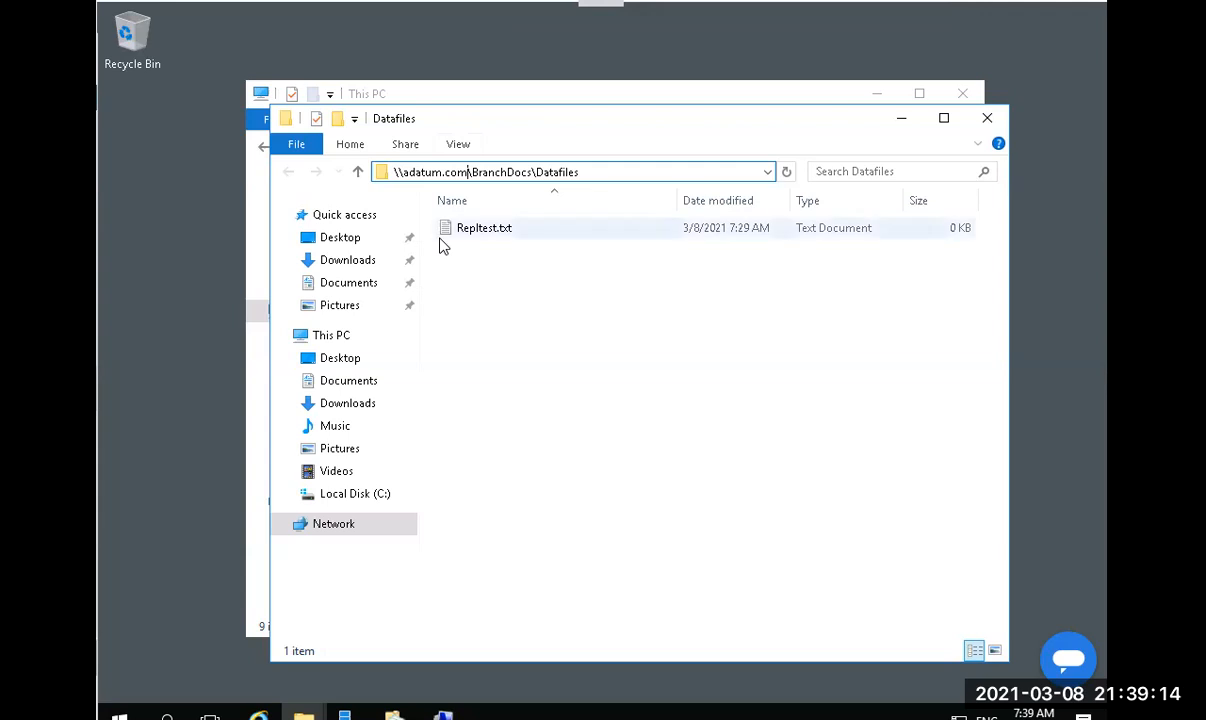
{"action": "left_click", "coordinate": [445, 172]}
{"action": "left_click", "coordinate": [452, 172]}
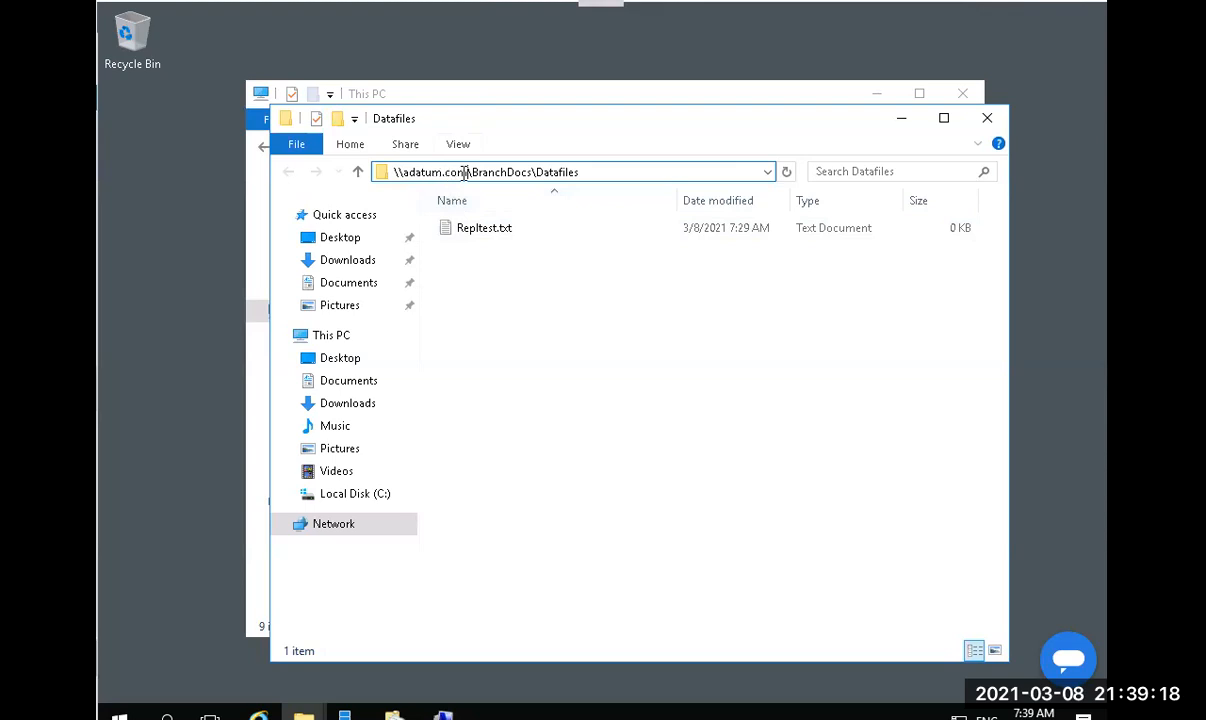
{"action": "left_click_drag", "start_coordinate": [467, 172], "coordinate": [288, 178]}
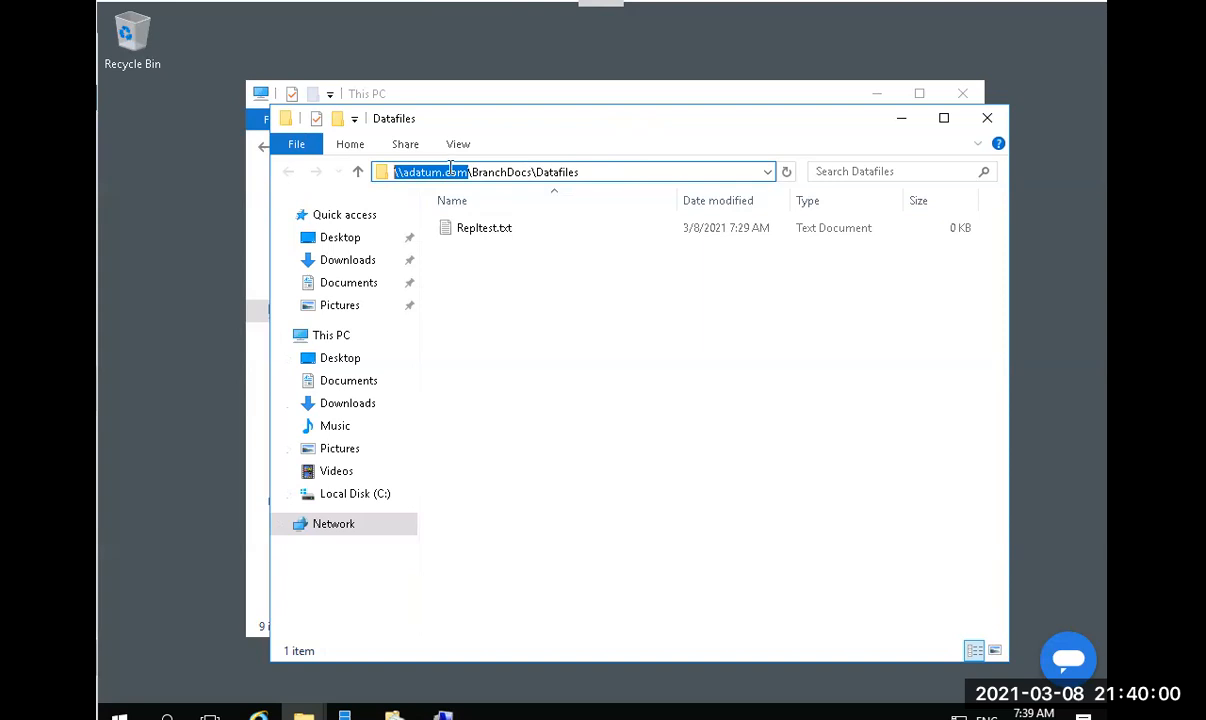
{"action": "left_click", "coordinate": [530, 172]}
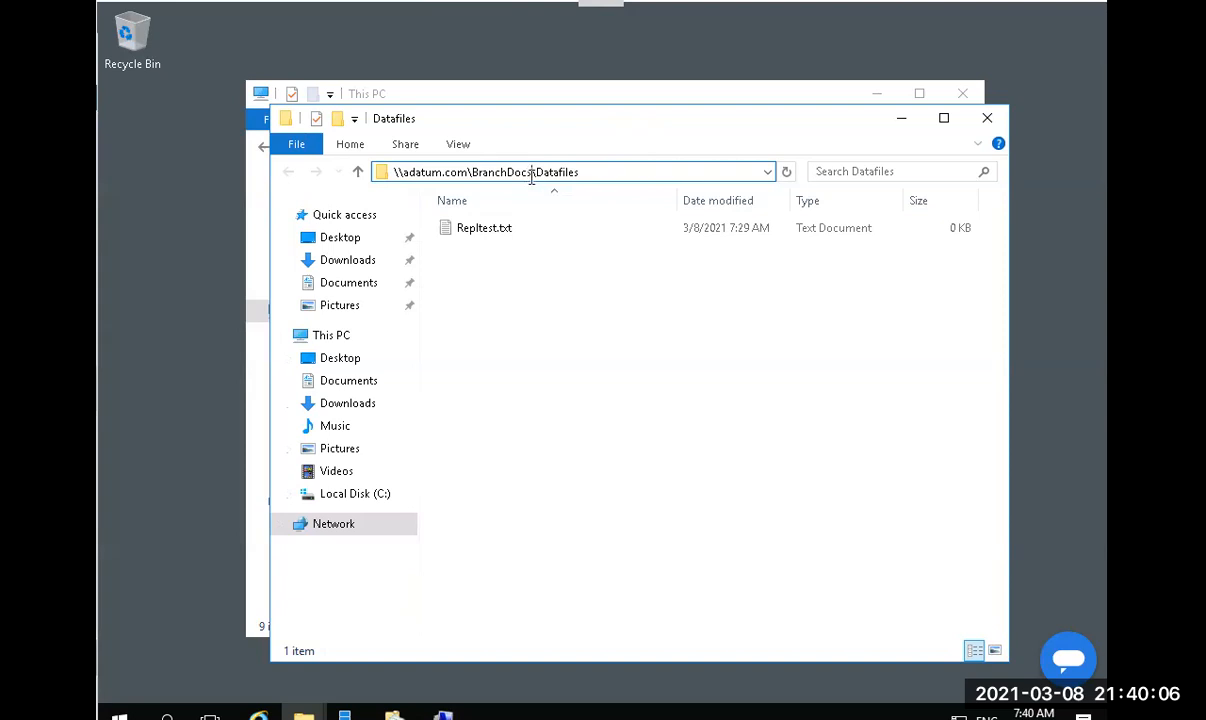
{"action": "left_click_drag", "start_coordinate": [530, 172], "coordinate": [353, 205]}
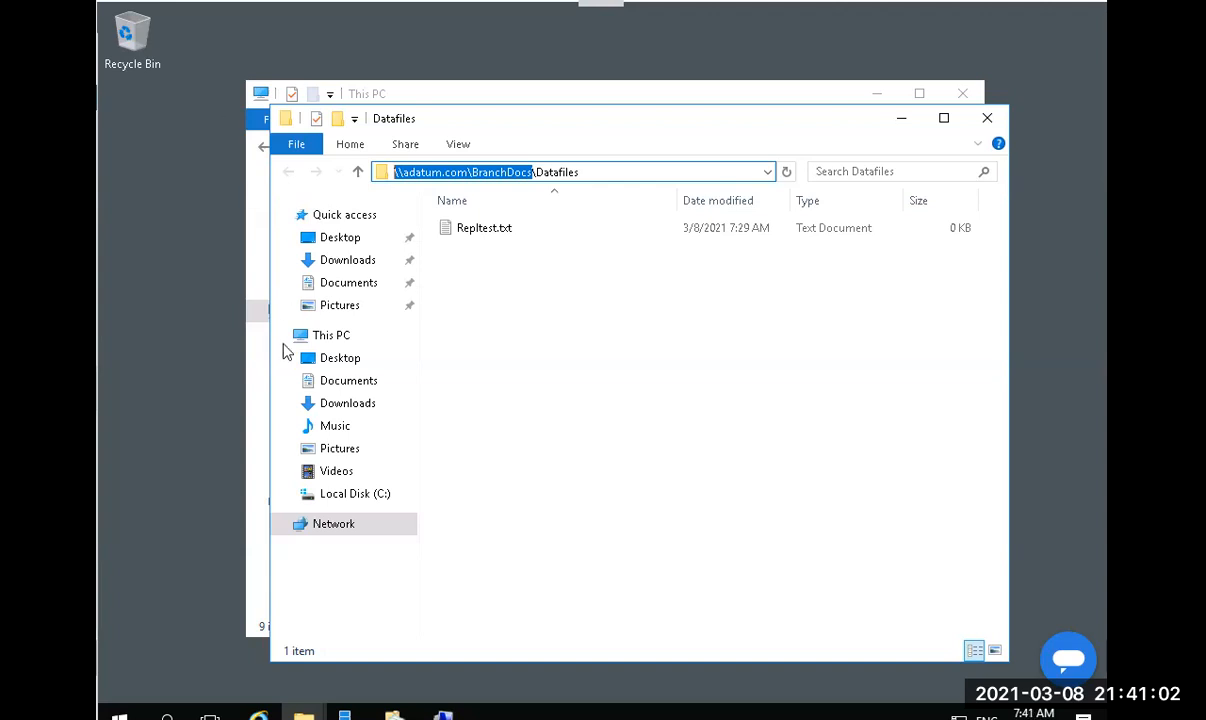
{"action": "left_click", "coordinate": [603, 172]}
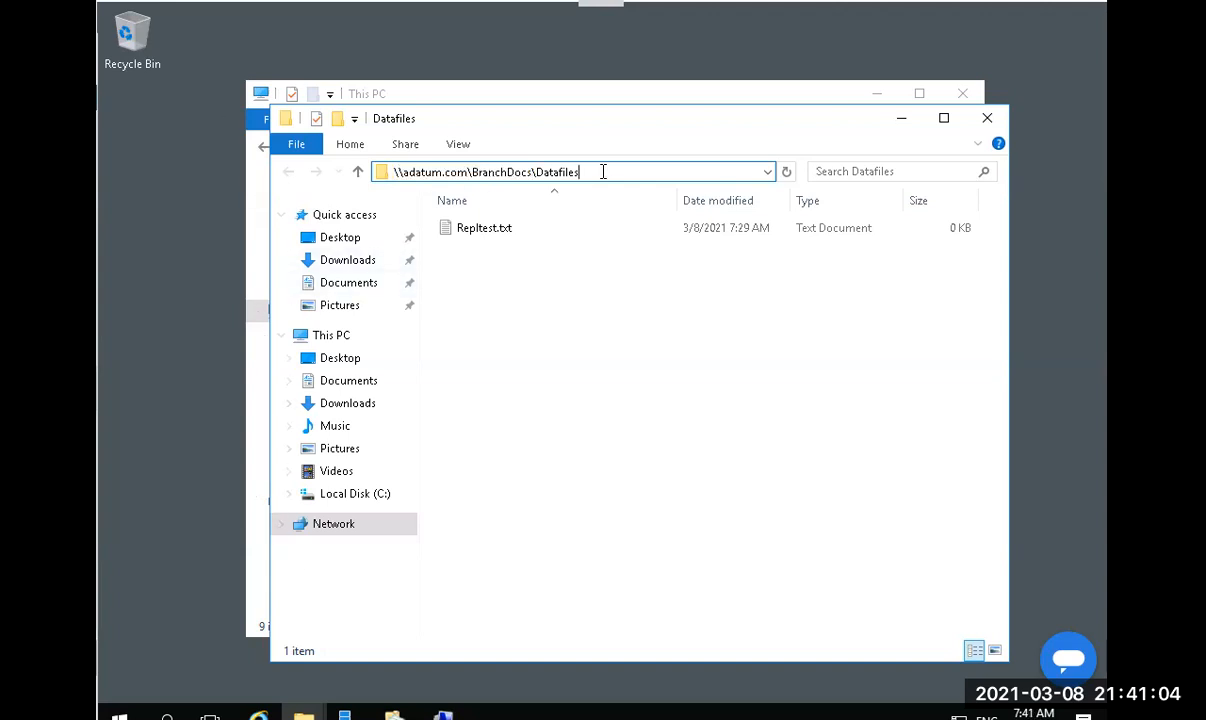
{"action": "left_click_drag", "start_coordinate": [603, 172], "coordinate": [322, 172]}
{"action": "key", "text": "ctrl+c"}
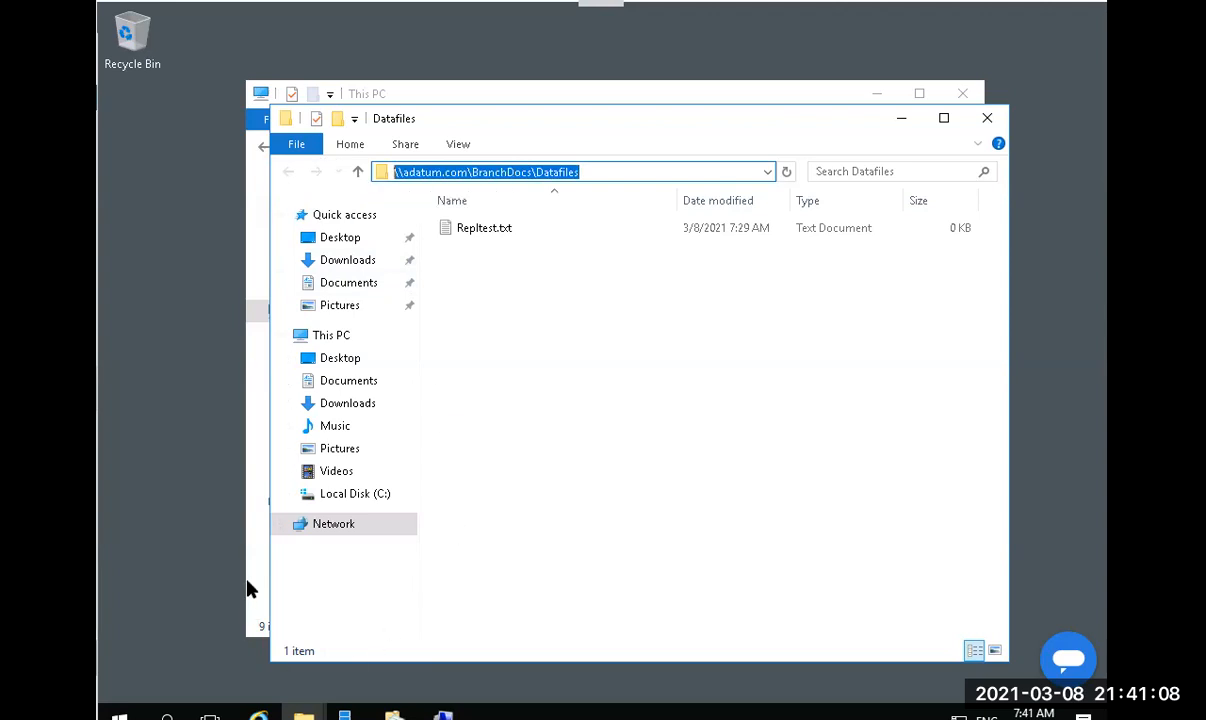
Map \\adatum.com\BranchDocs\Datafiles as network drive Z: and view it under This PC.
{"action": "left_click", "coordinate": [250, 588]}
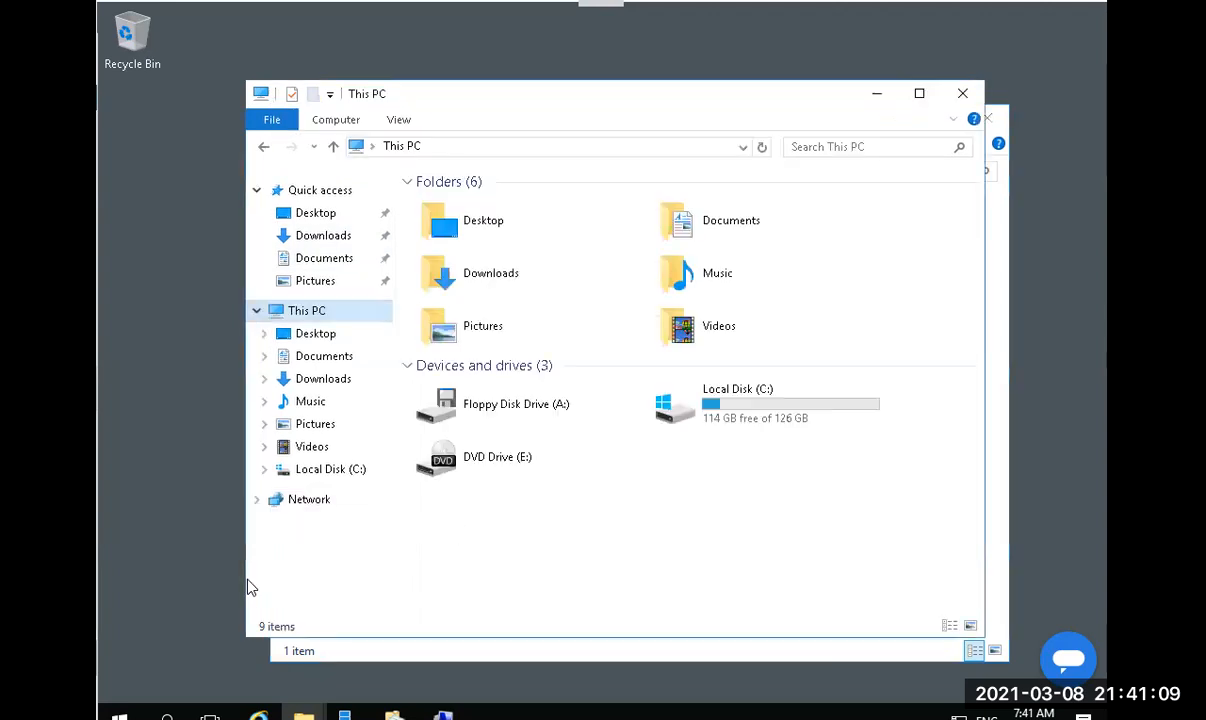
{"action": "left_click", "coordinate": [392, 124]}
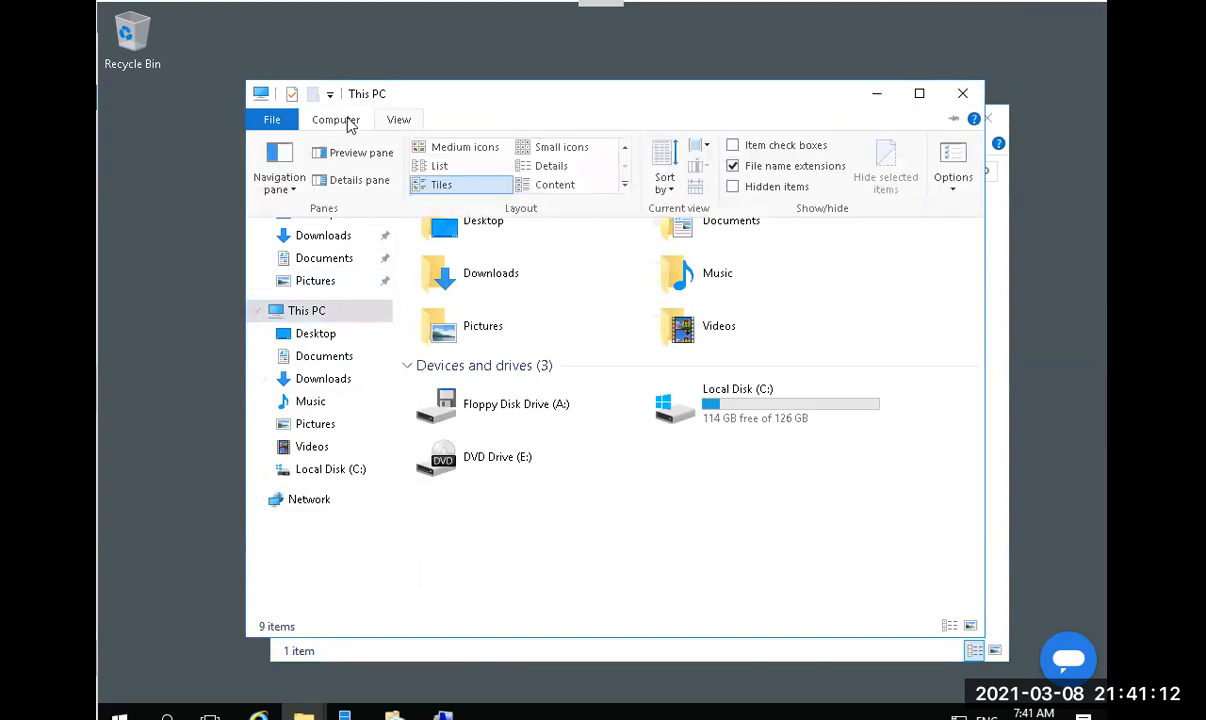
{"action": "left_click", "coordinate": [350, 122]}
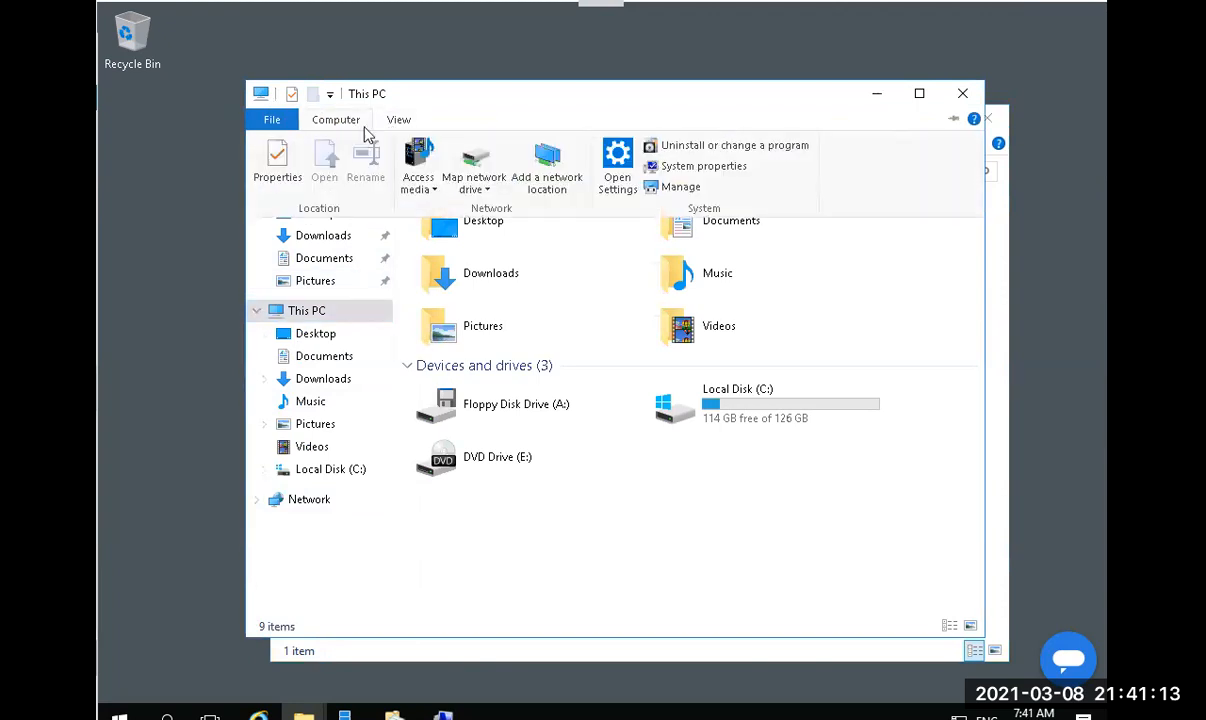
{"action": "left_click", "coordinate": [494, 158]}
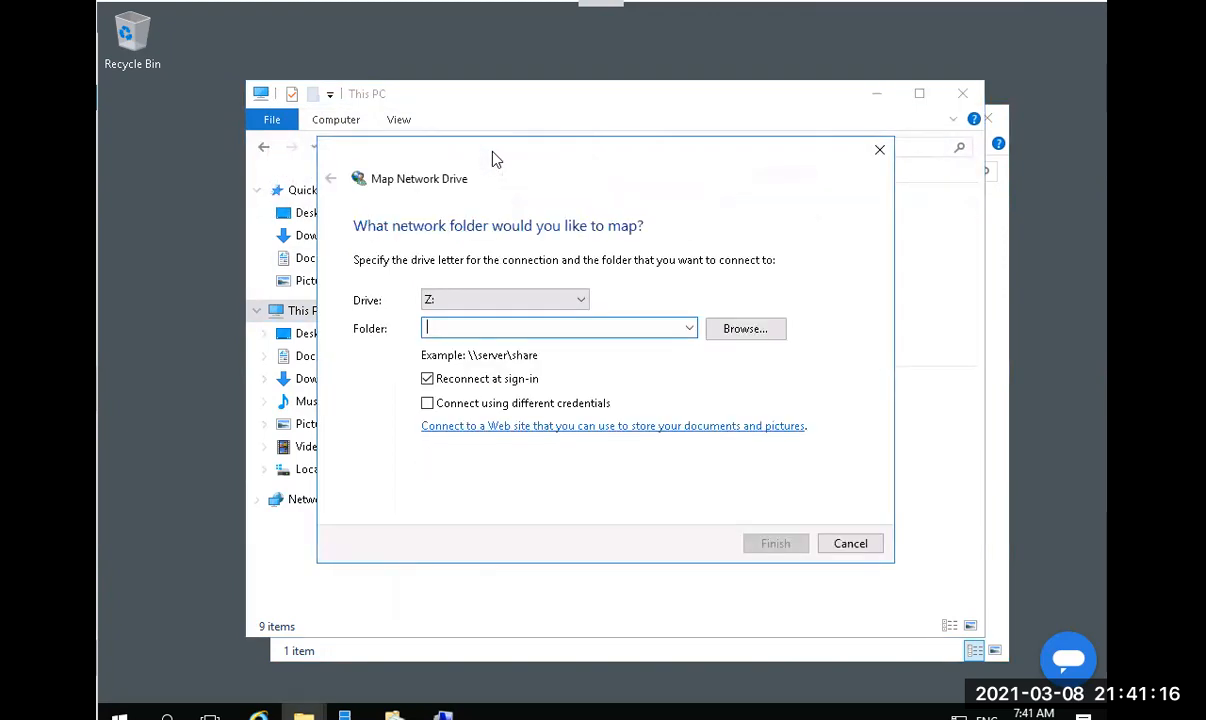
{"action": "key", "text": "ctrl+v"}
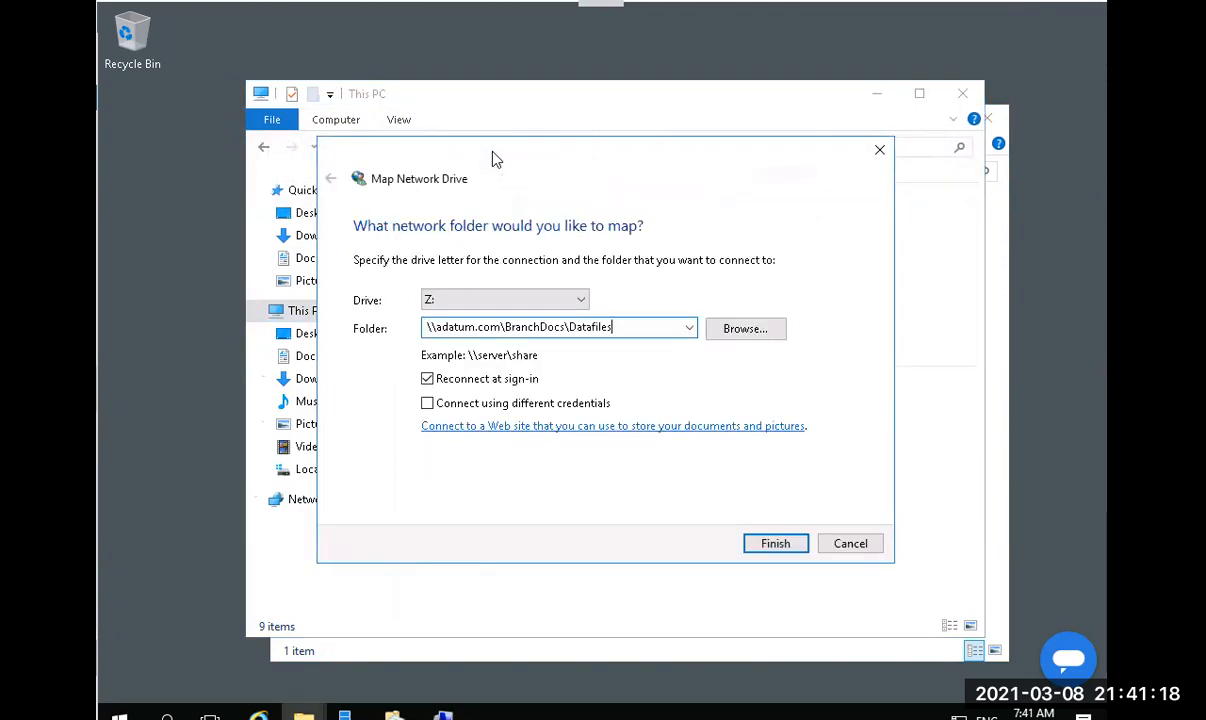
{"action": "left_click", "coordinate": [776, 545]}
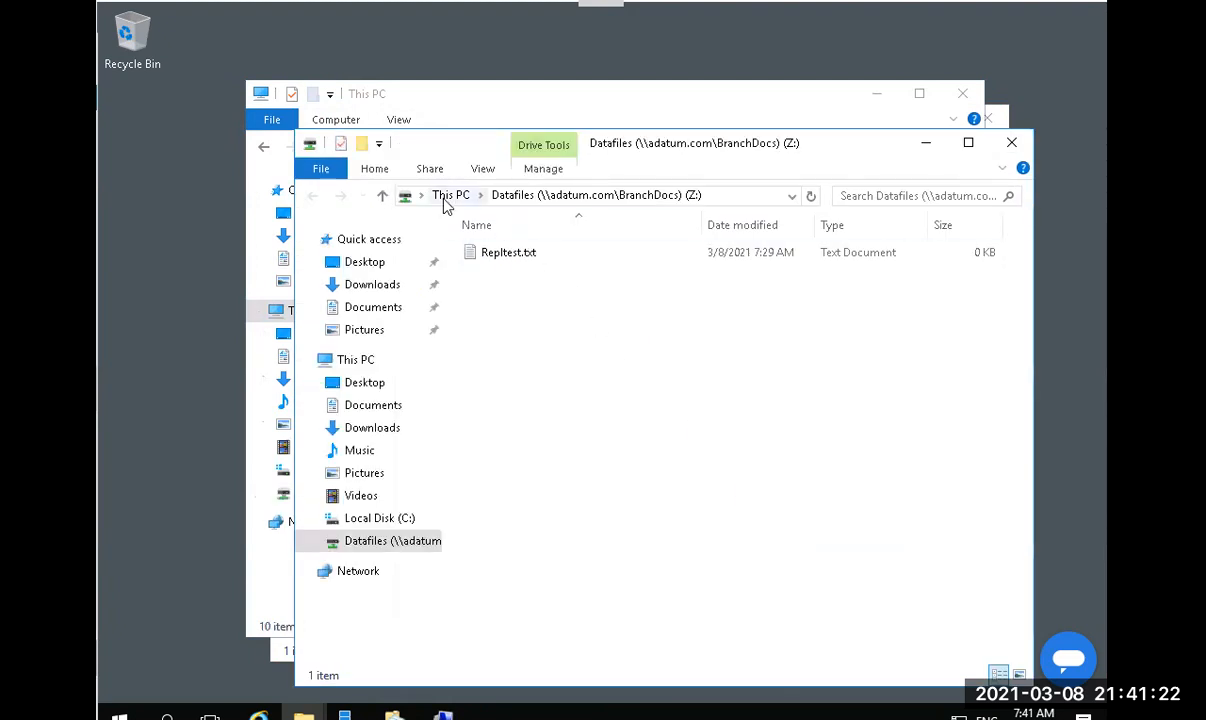
{"action": "left_click", "coordinate": [449, 197]}
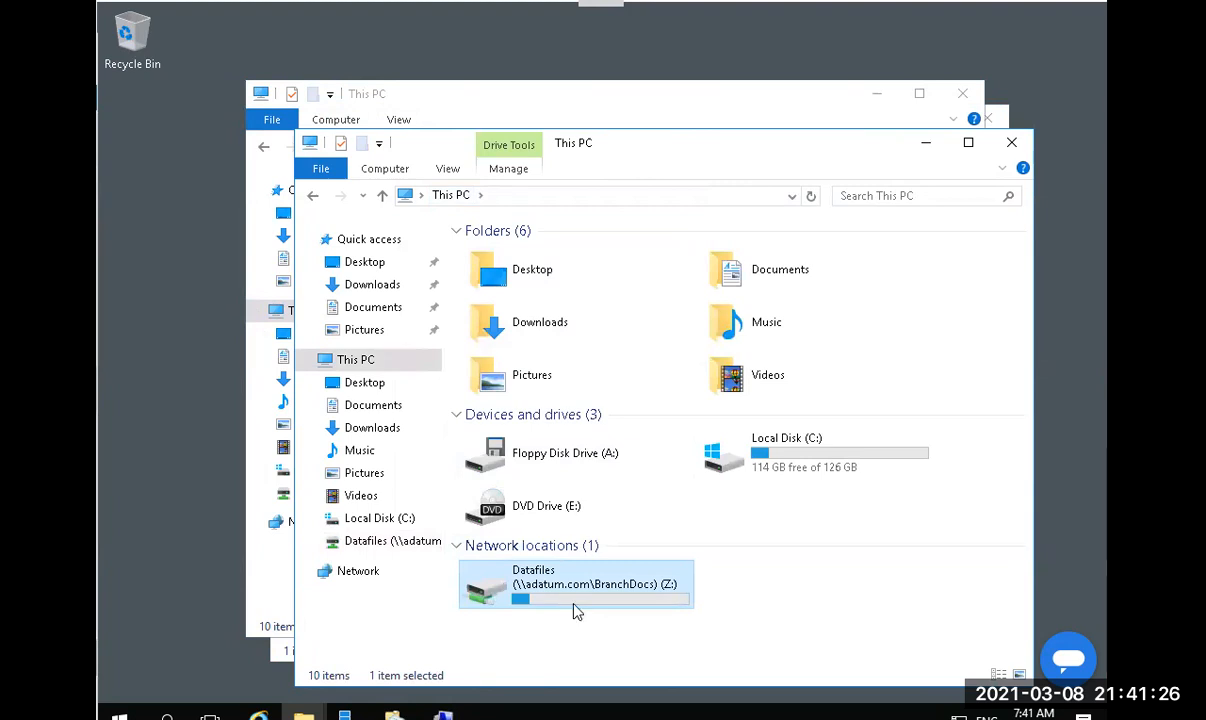
Rename the mapped Datafiles (Z:) drive to DataFiles.
{"action": "right_click", "coordinate": [572, 592]}
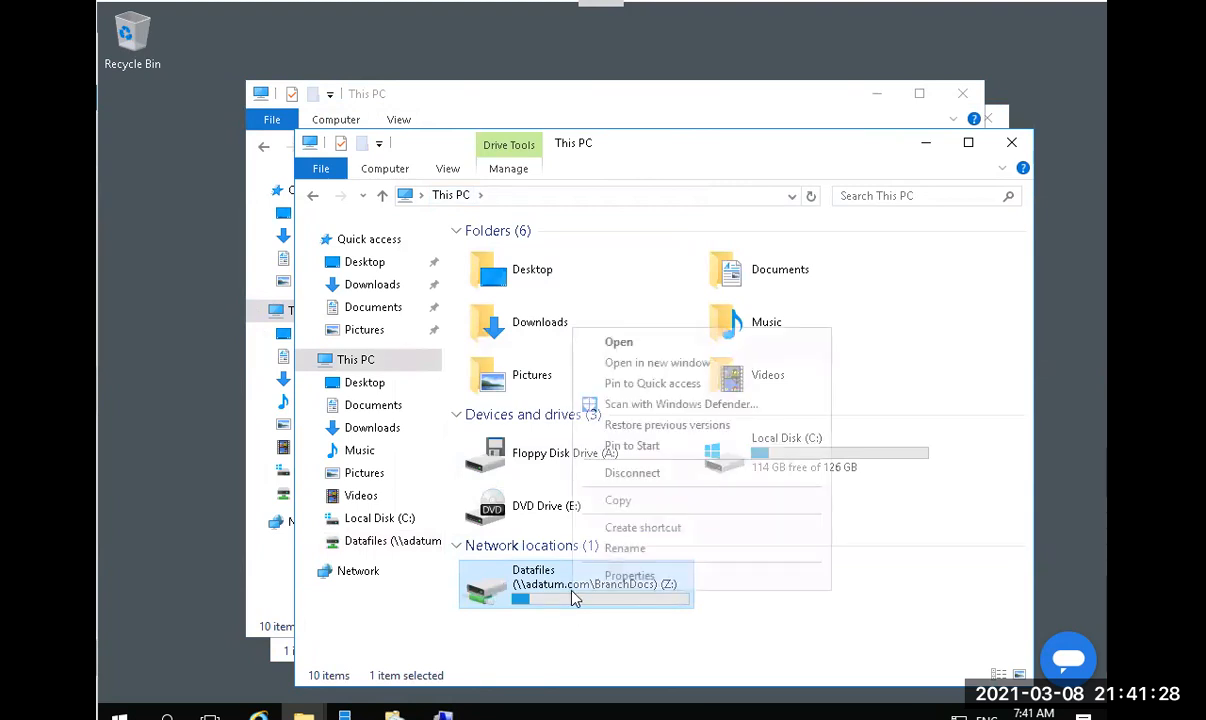
{"action": "left_click", "coordinate": [618, 549]}
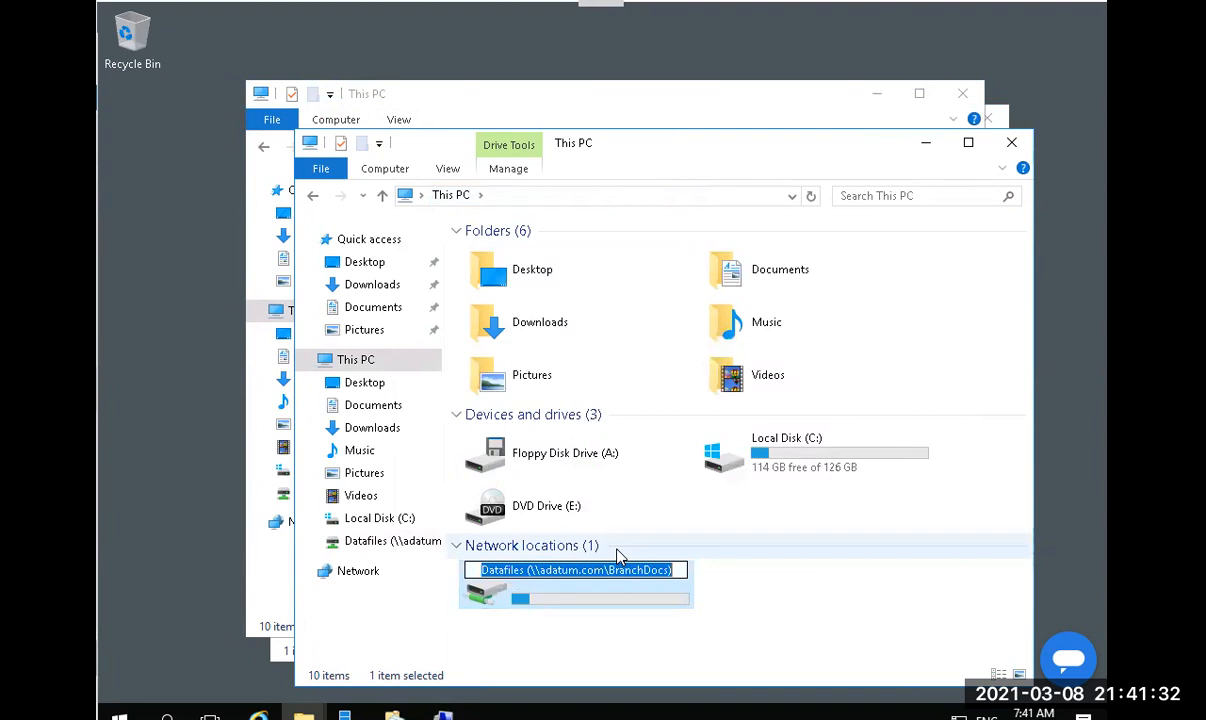
{"action": "type", "text": "Dat"}
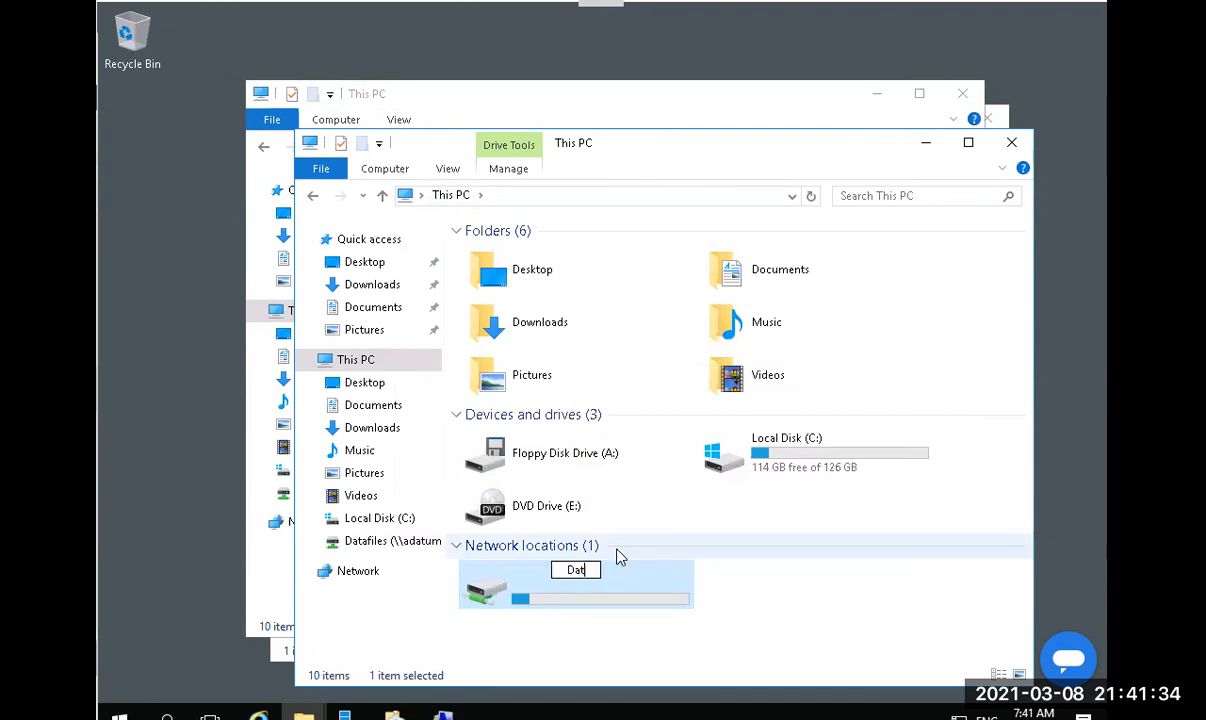
{"action": "type", "text": "aFi"}
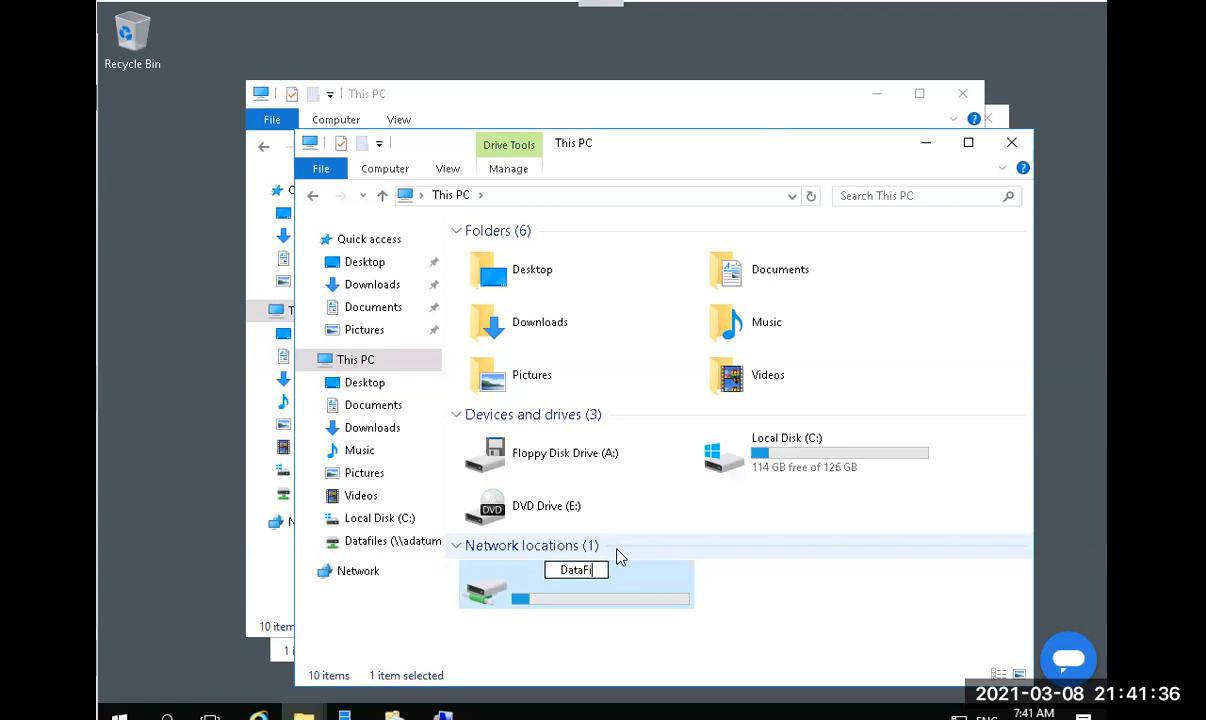
{"action": "type", "text": "les"}
{"action": "key", "text": "Return"}
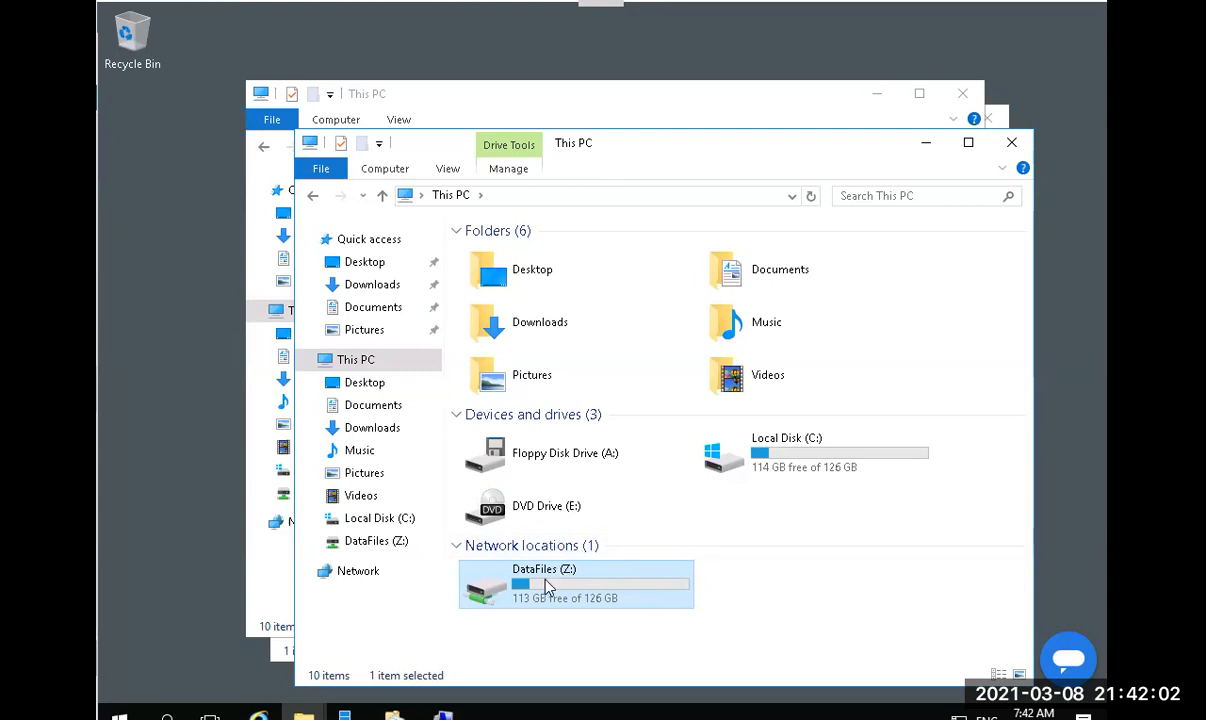
Disconnect the DataFiles (Z:) drive and close the extra This PC window.
{"action": "right_click", "coordinate": [546, 588]}
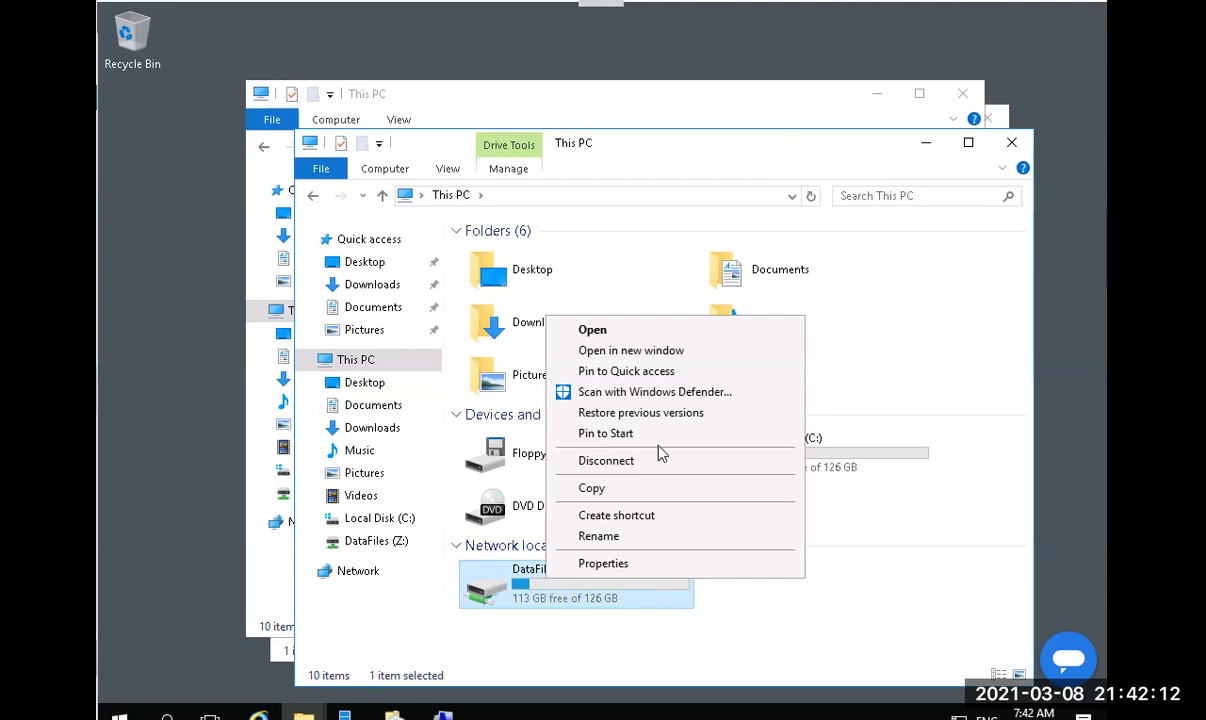
{"action": "left_click", "coordinate": [627, 467]}
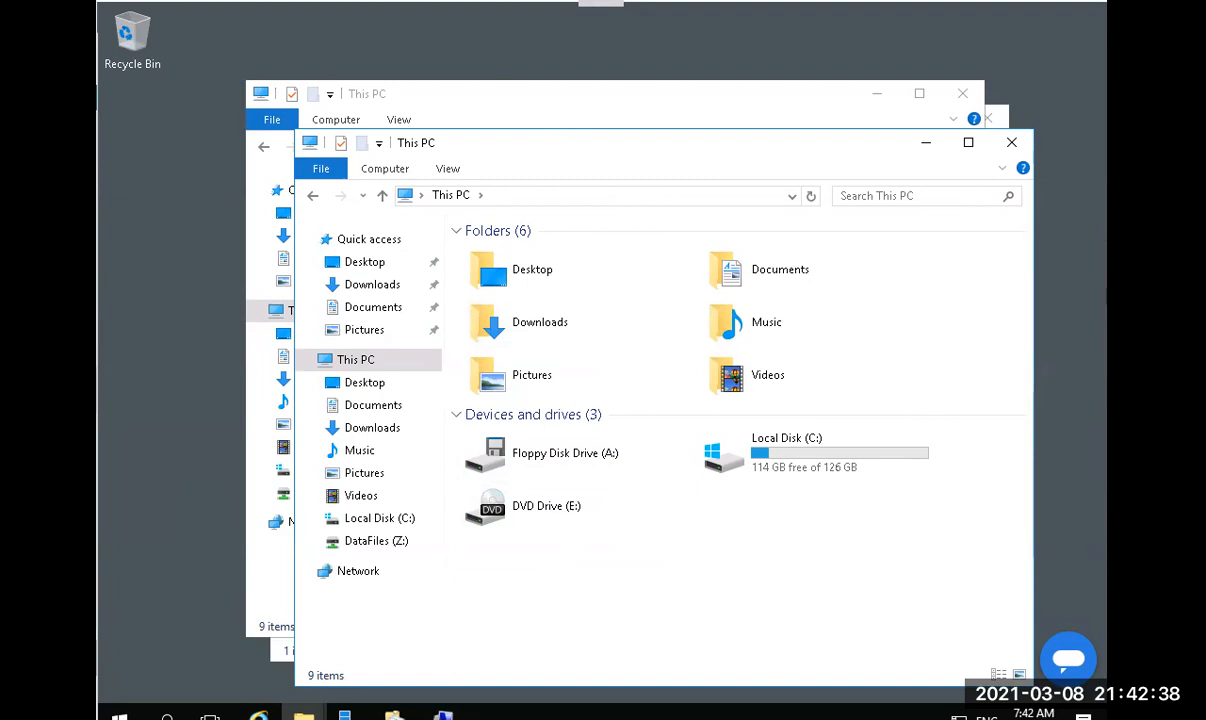
{"action": "left_click", "coordinate": [1008, 143]}
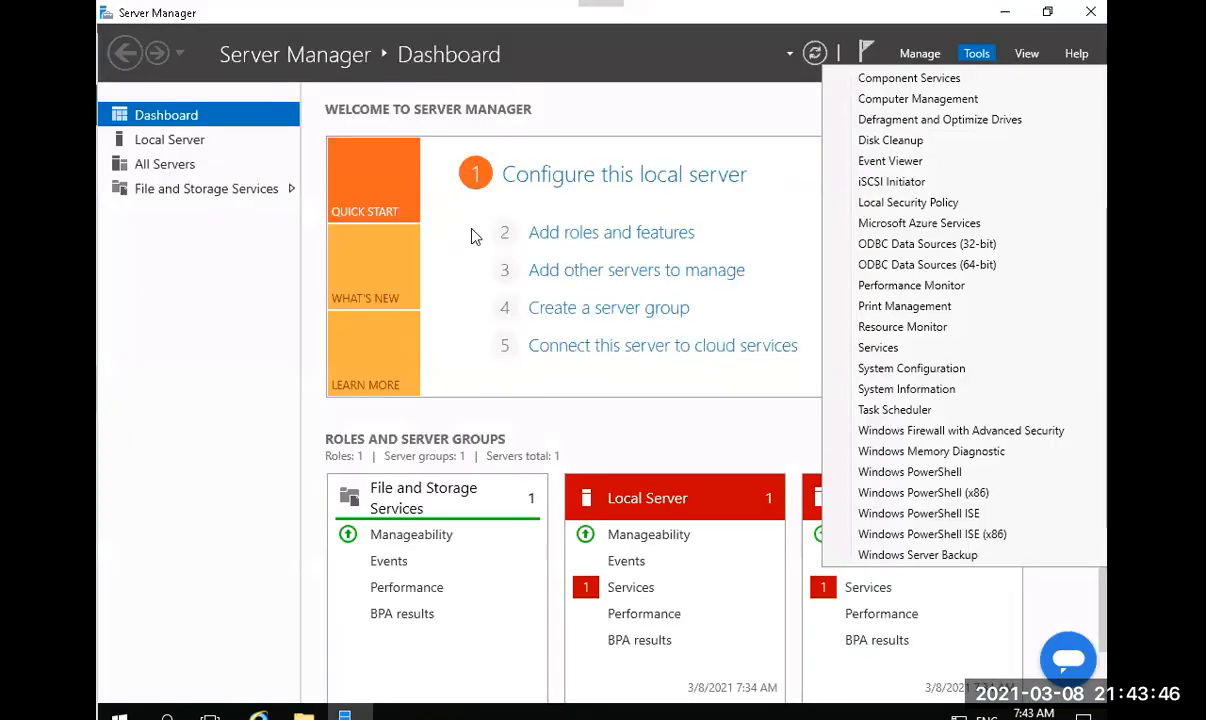
Show SYD-SVR1's Local Server page and open the Manage menu.
{"action": "left_click", "coordinate": [180, 141]}
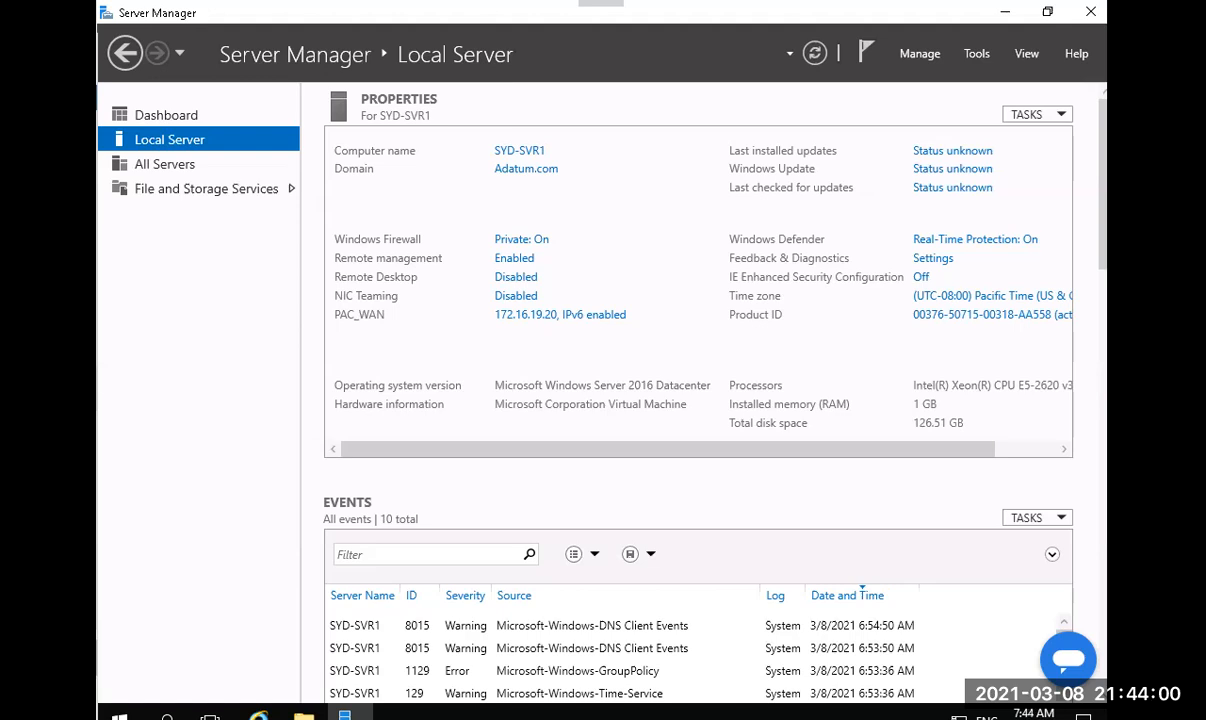
{"action": "left_click", "coordinate": [918, 58]}
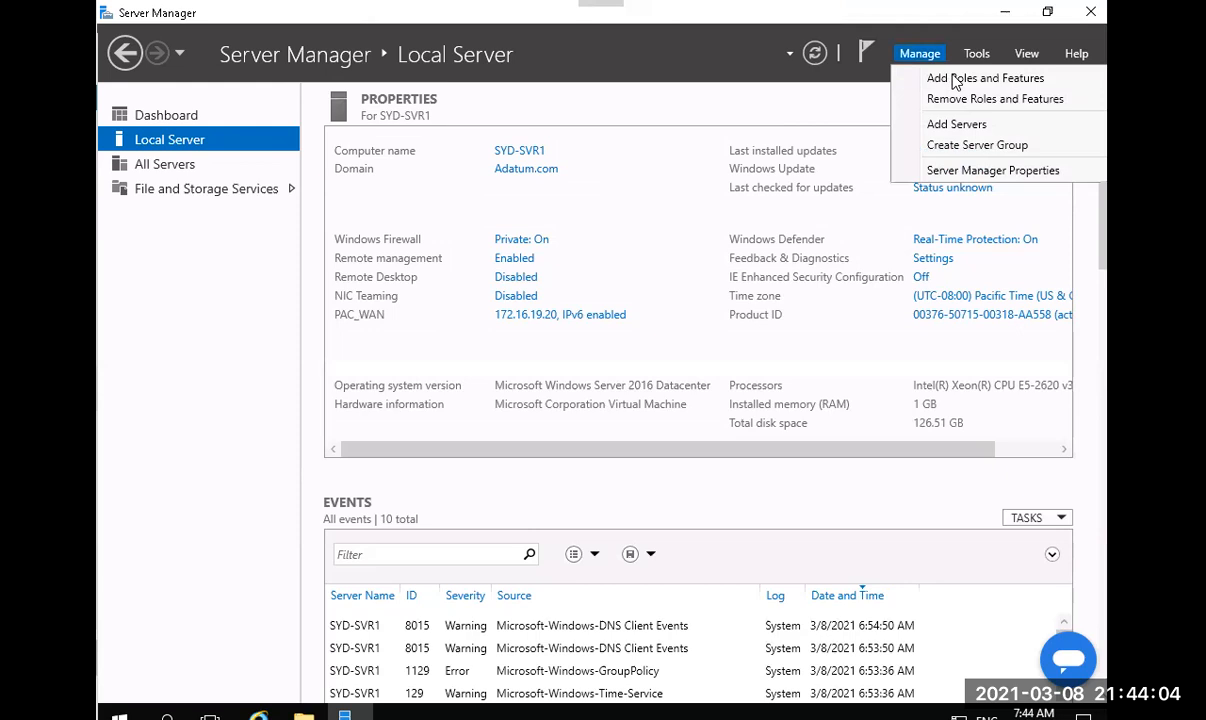
Start the Add Roles and Features Wizard with role-based installation on the local server.
{"action": "left_click", "coordinate": [953, 80]}
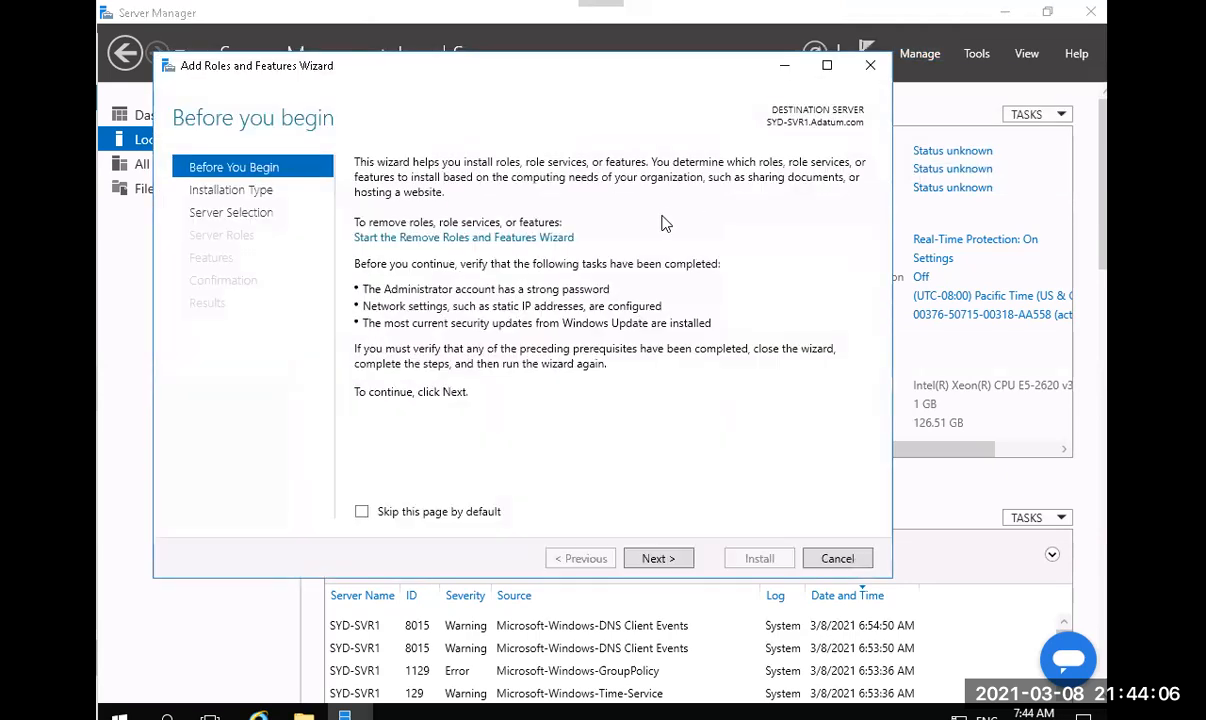
{"action": "left_click", "coordinate": [650, 560]}
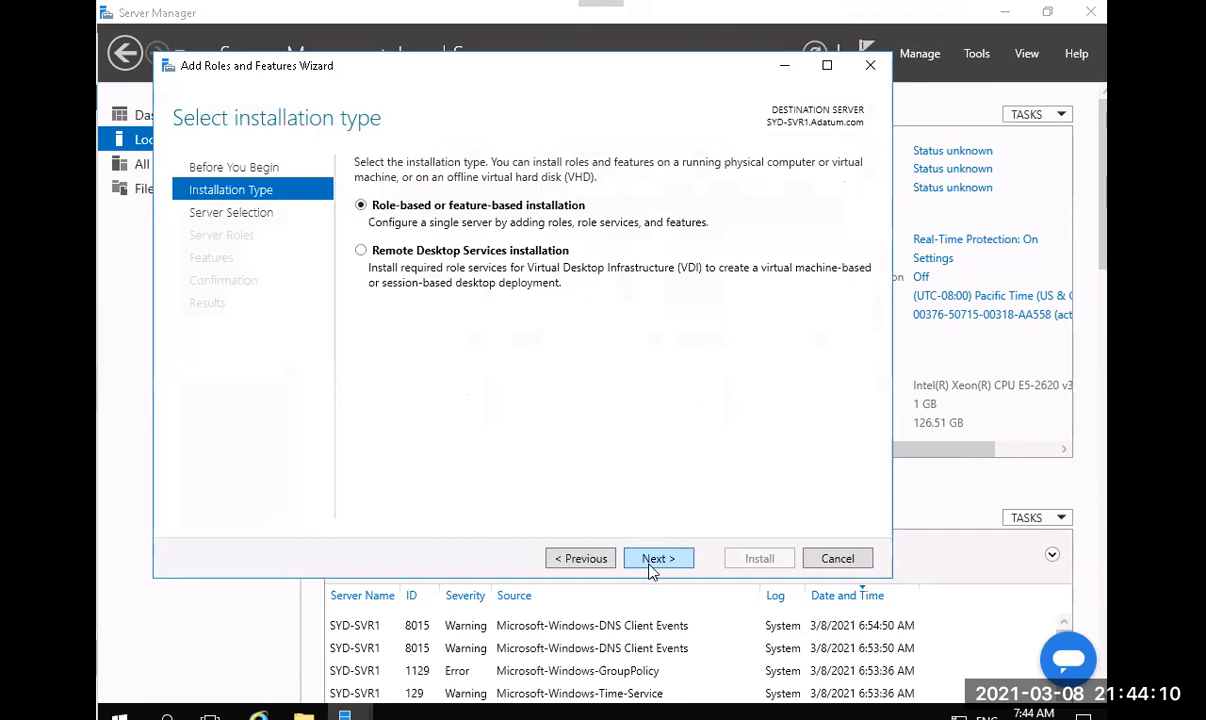
{"action": "left_click", "coordinate": [650, 560]}
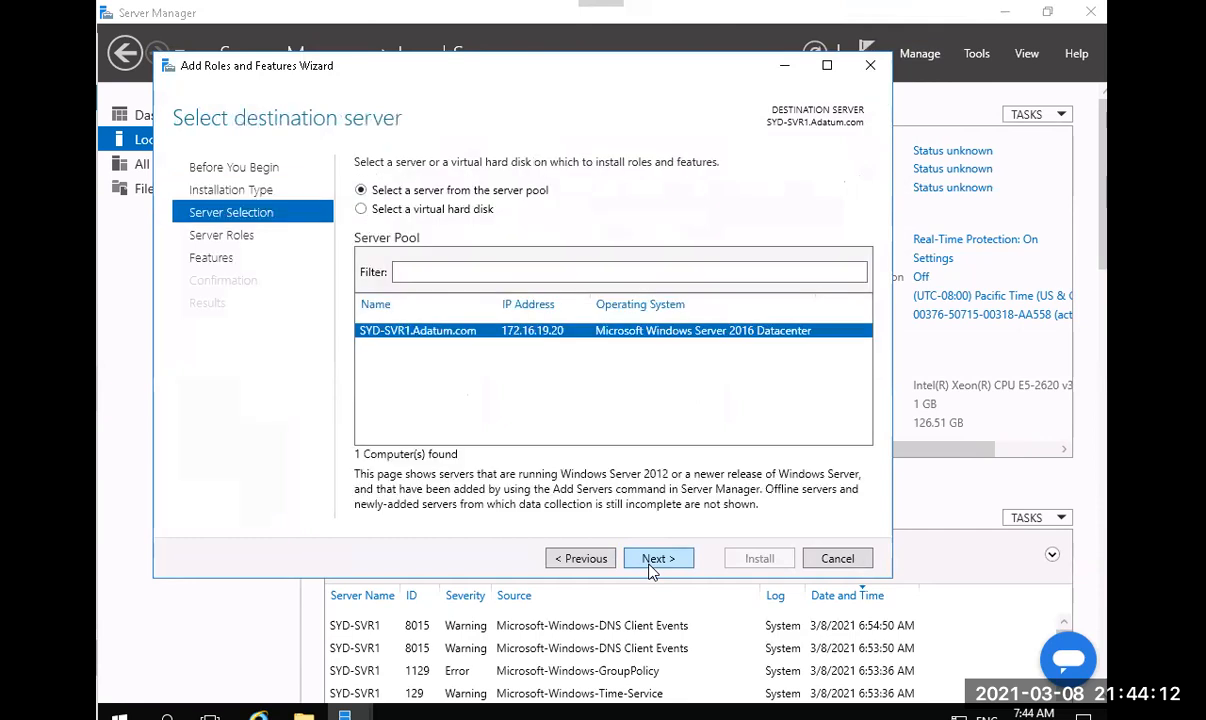
{"action": "left_click", "coordinate": [657, 558]}
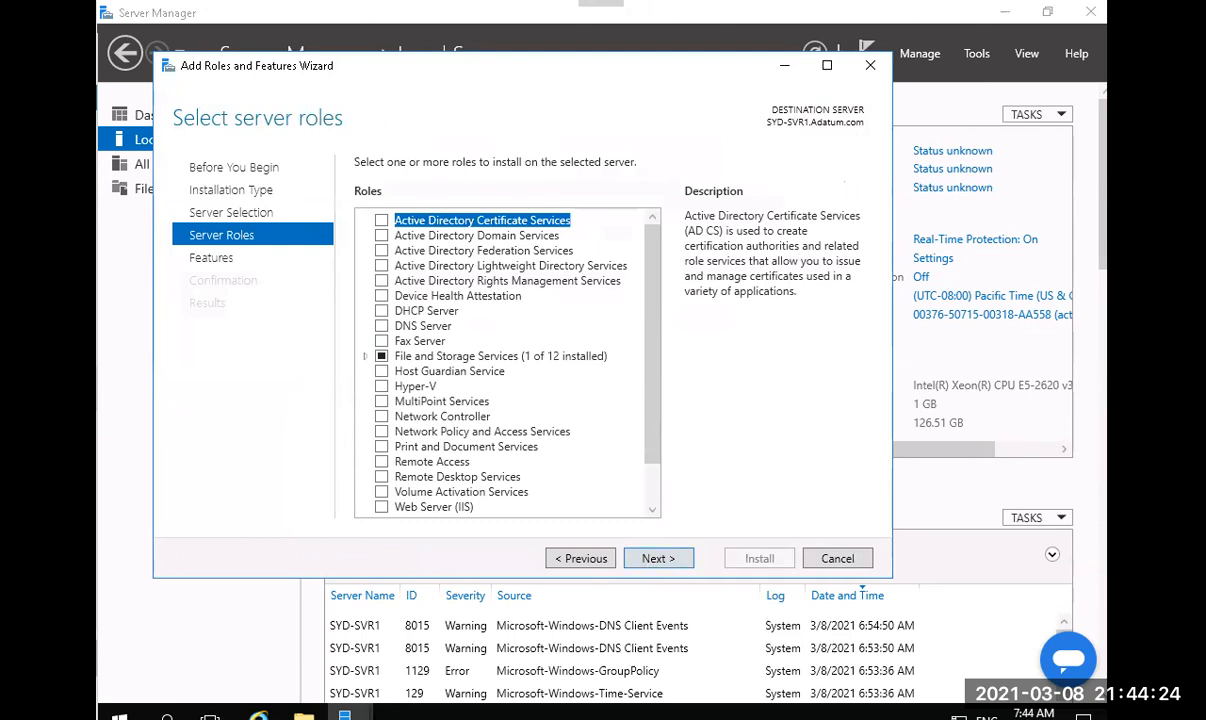
Under File and iSCSI Services, check BranchCache for Network Files and accept adding File Server.
{"action": "left_click", "coordinate": [368, 358]}
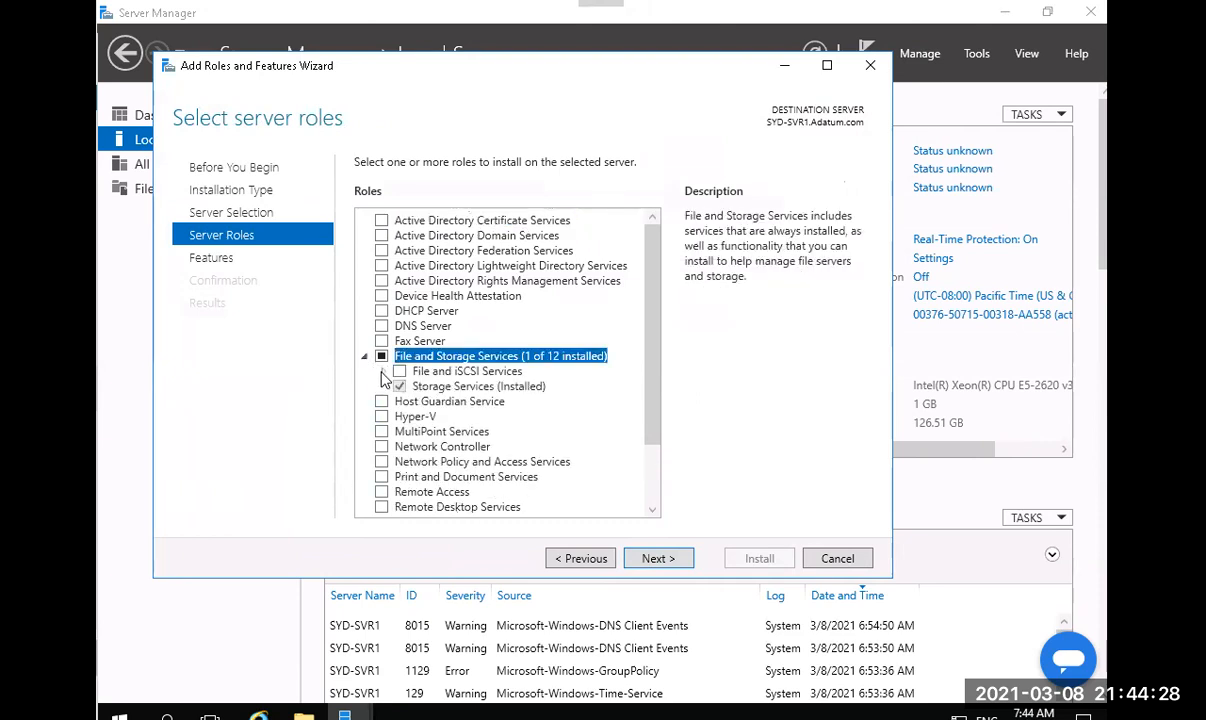
{"action": "left_click", "coordinate": [382, 372]}
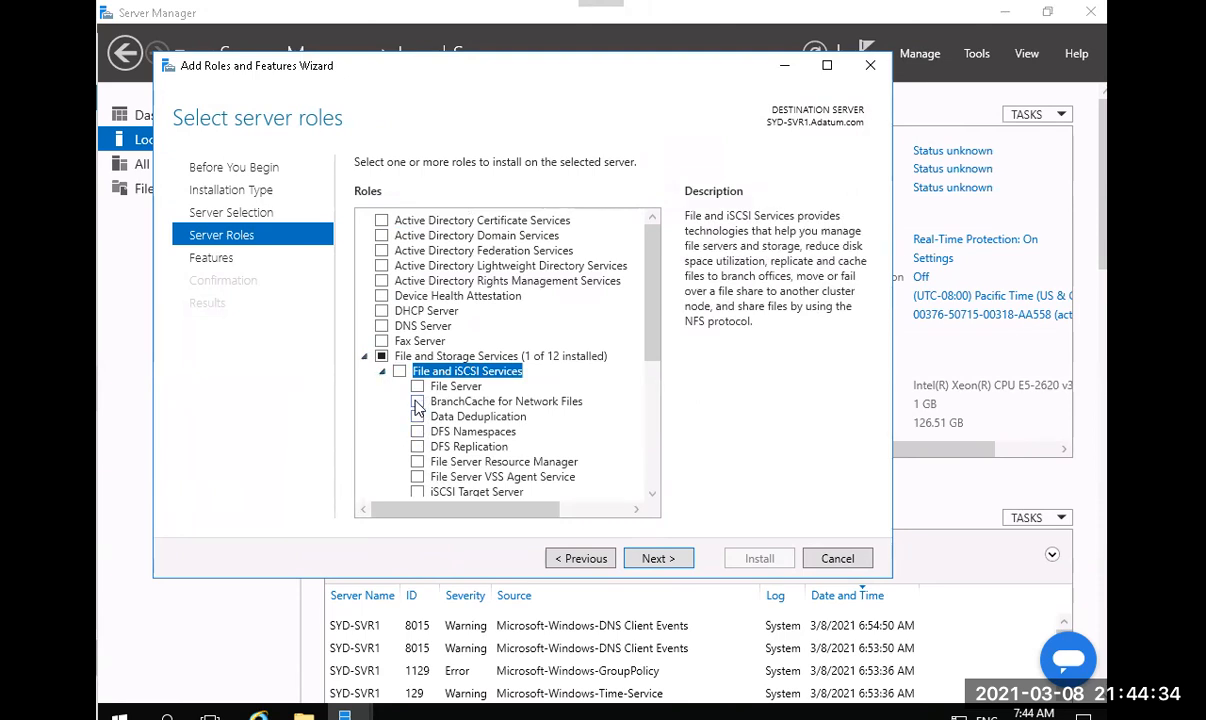
{"action": "left_click", "coordinate": [418, 403]}
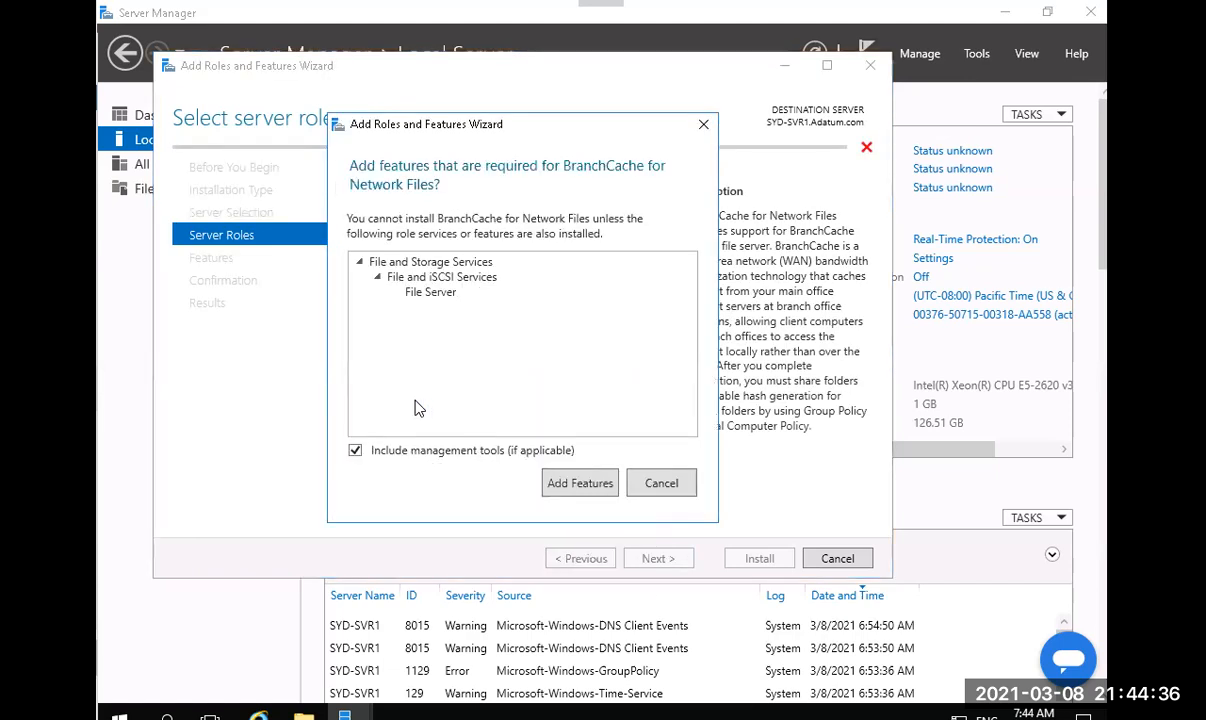
{"action": "left_click", "coordinate": [605, 486]}
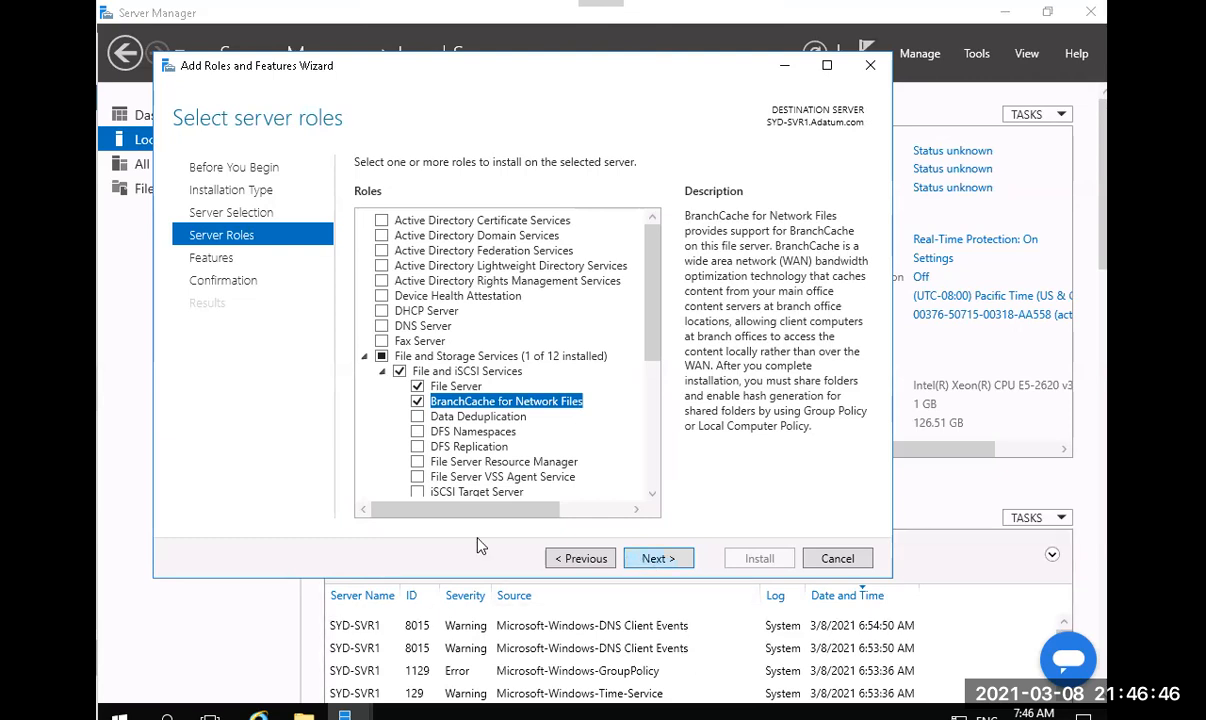
Install BranchCache for Network Files with File Server on SYD-SVR1, then close the finished wizard.
{"action": "key", "text": "Return"}
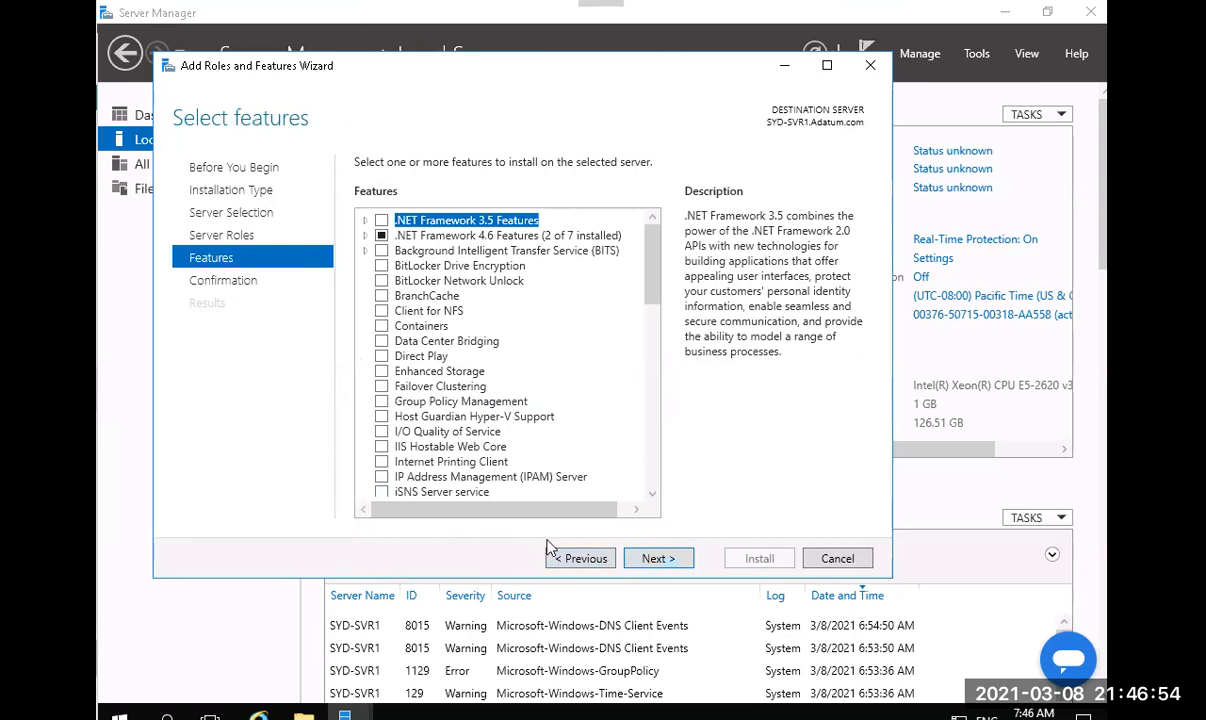
{"action": "left_click", "coordinate": [660, 562]}
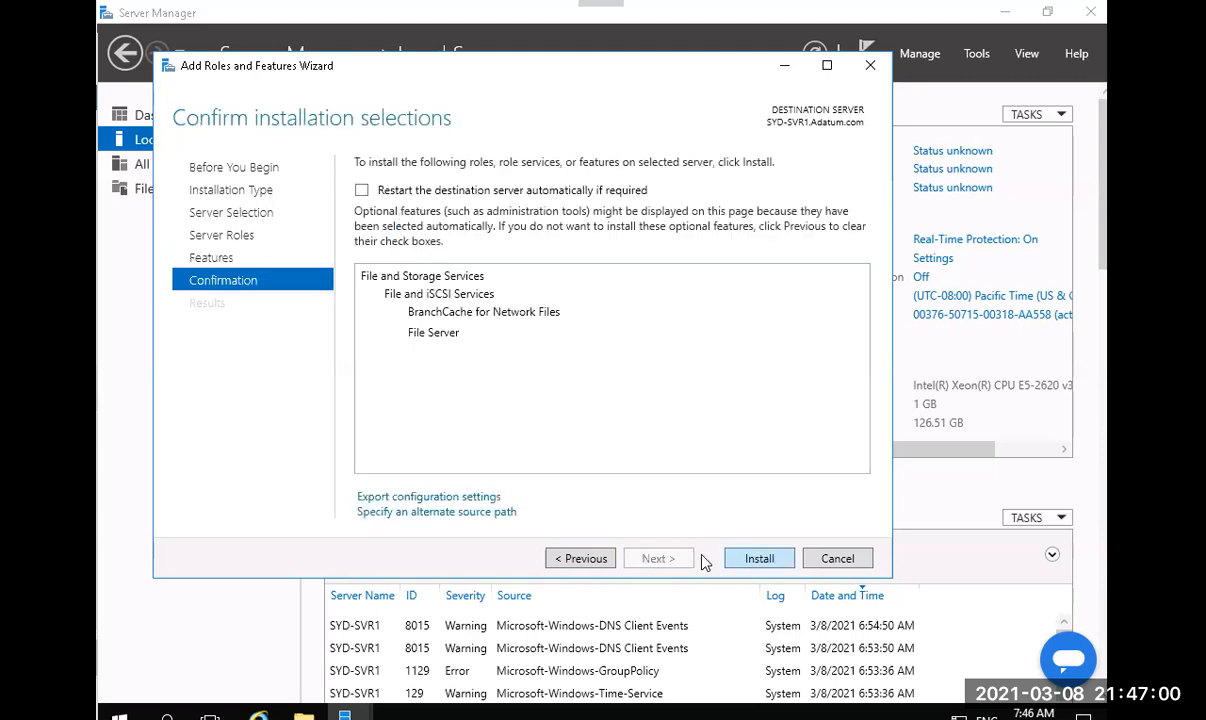
{"action": "left_click", "coordinate": [756, 559]}
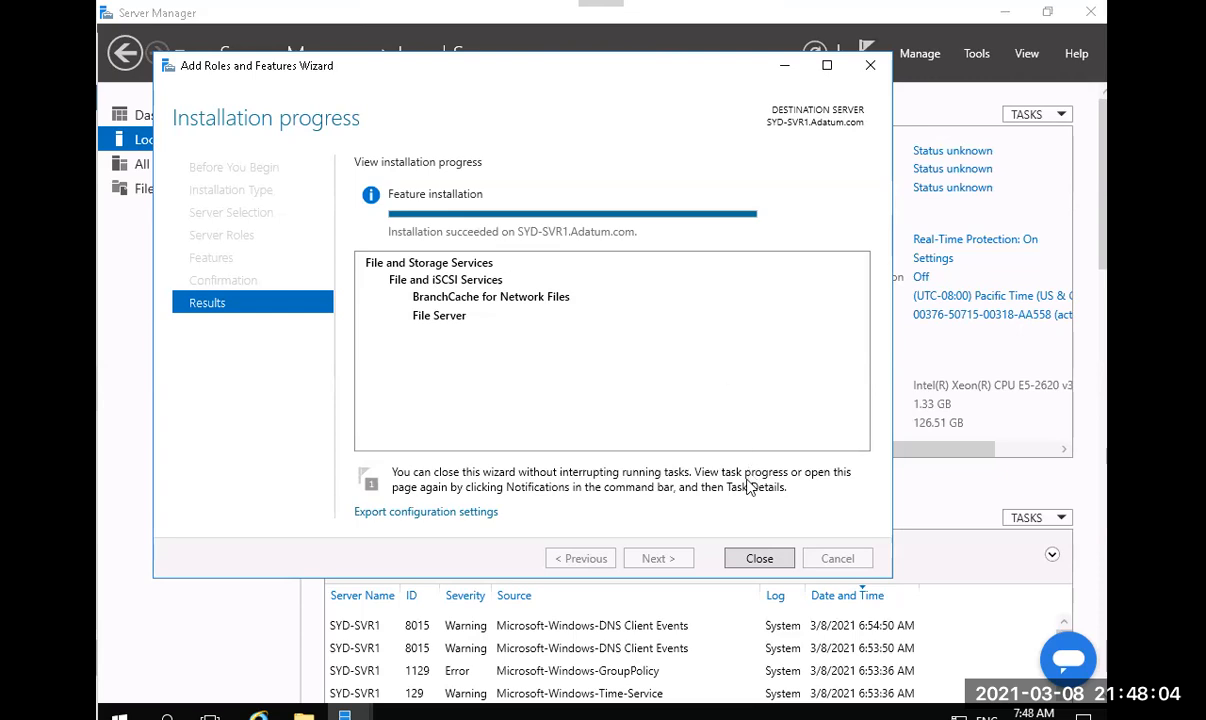
{"action": "left_click", "coordinate": [753, 563]}
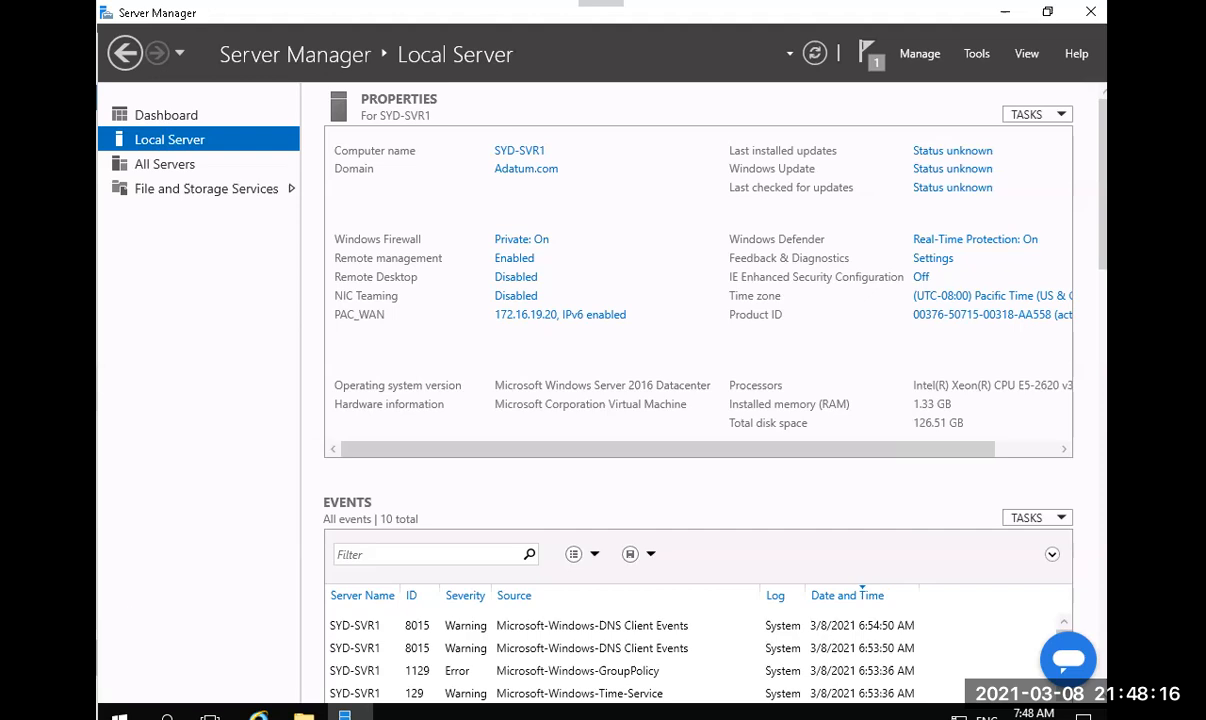
{"action": "right_click", "coordinate": [122, 714]}
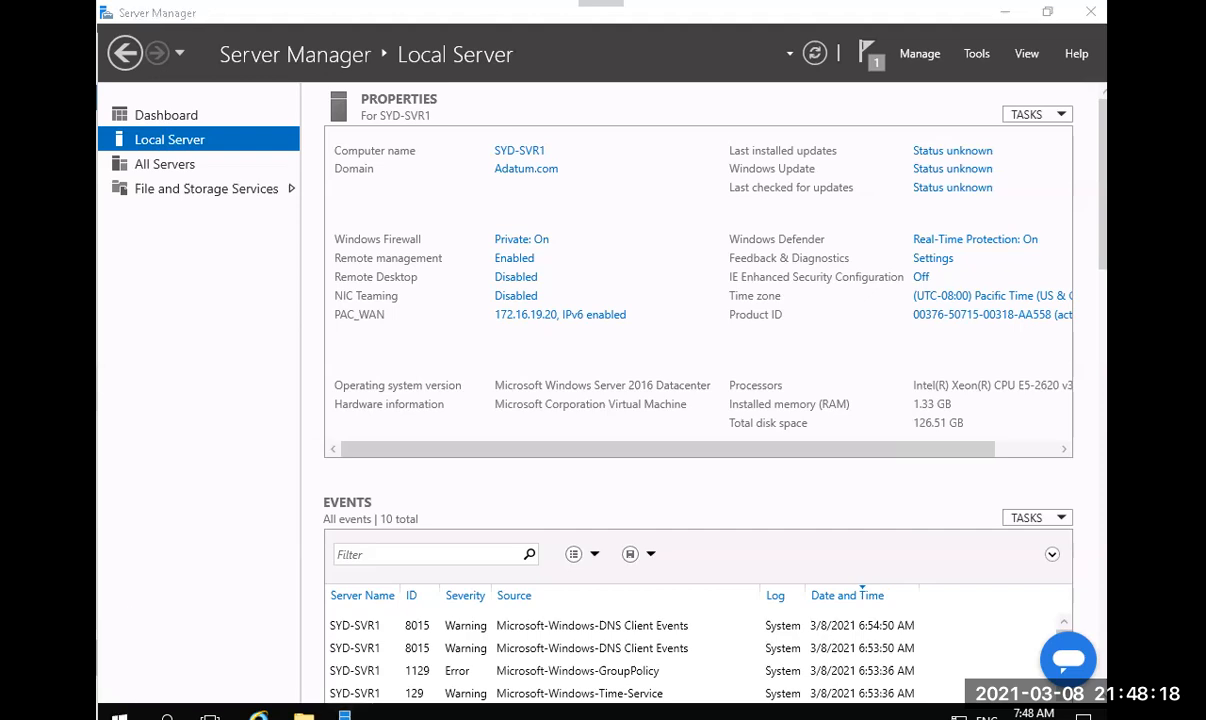
Run gpedit.msc and go to Computer Configuration > Administrative Templates > Network > Lanman Server.
{"action": "left_click", "coordinate": [186, 614]}
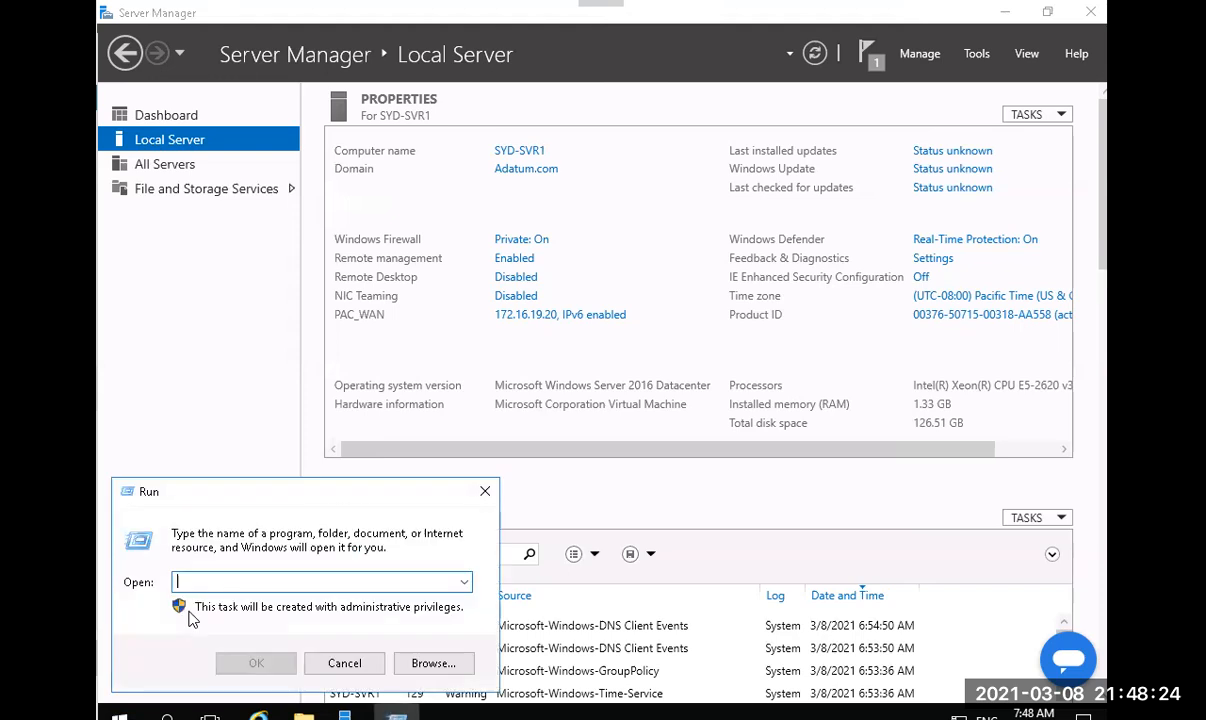
{"action": "type", "text": "g"}
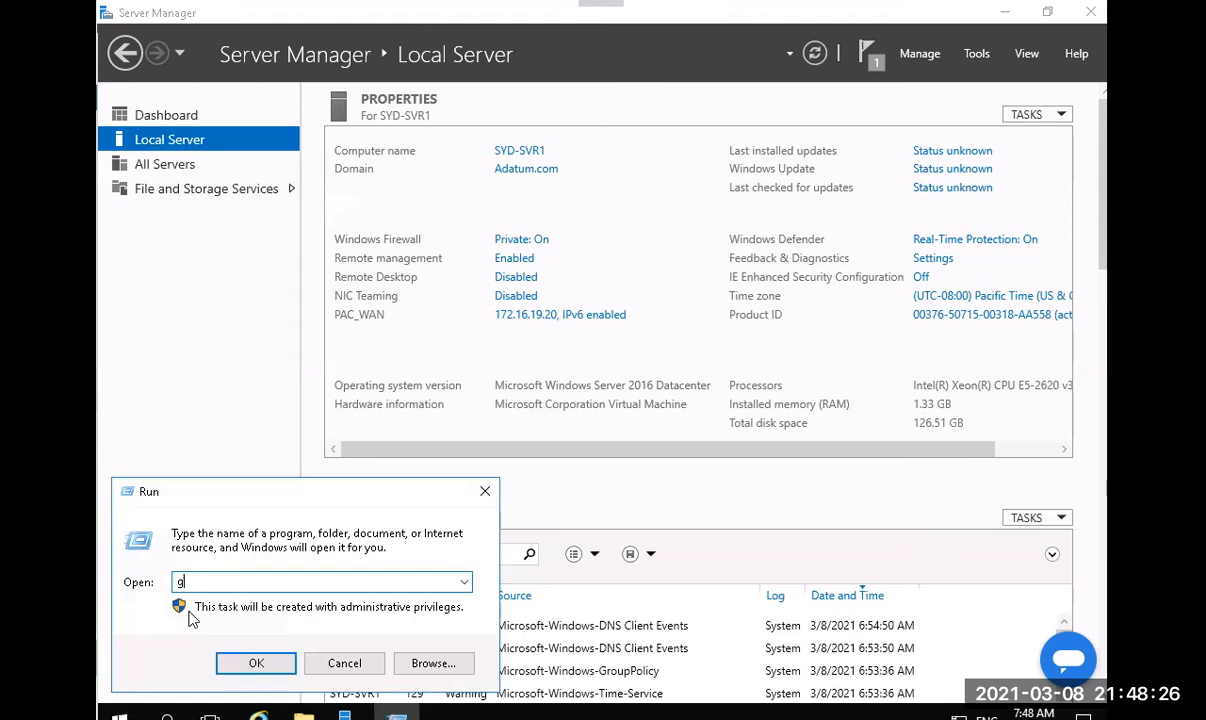
{"action": "type", "text": "pedit.msc"}
{"action": "key", "text": "Return"}
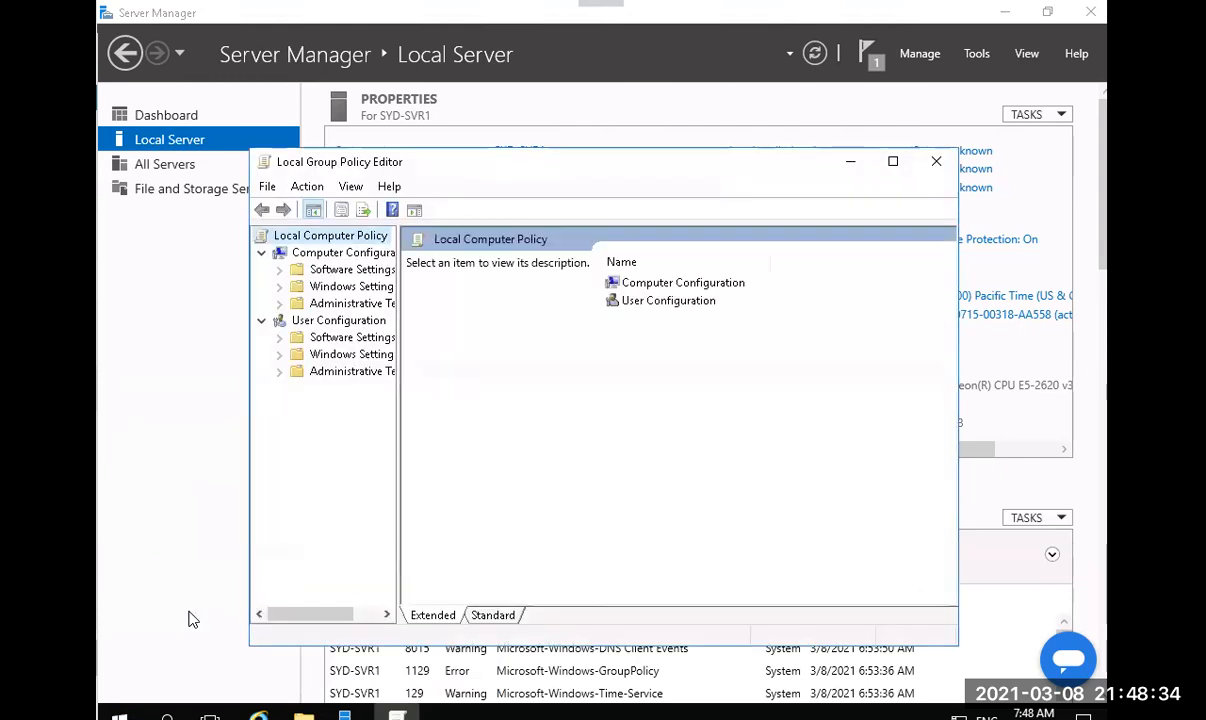
{"action": "left_click_drag", "start_coordinate": [397, 514], "coordinate": [470, 507]}
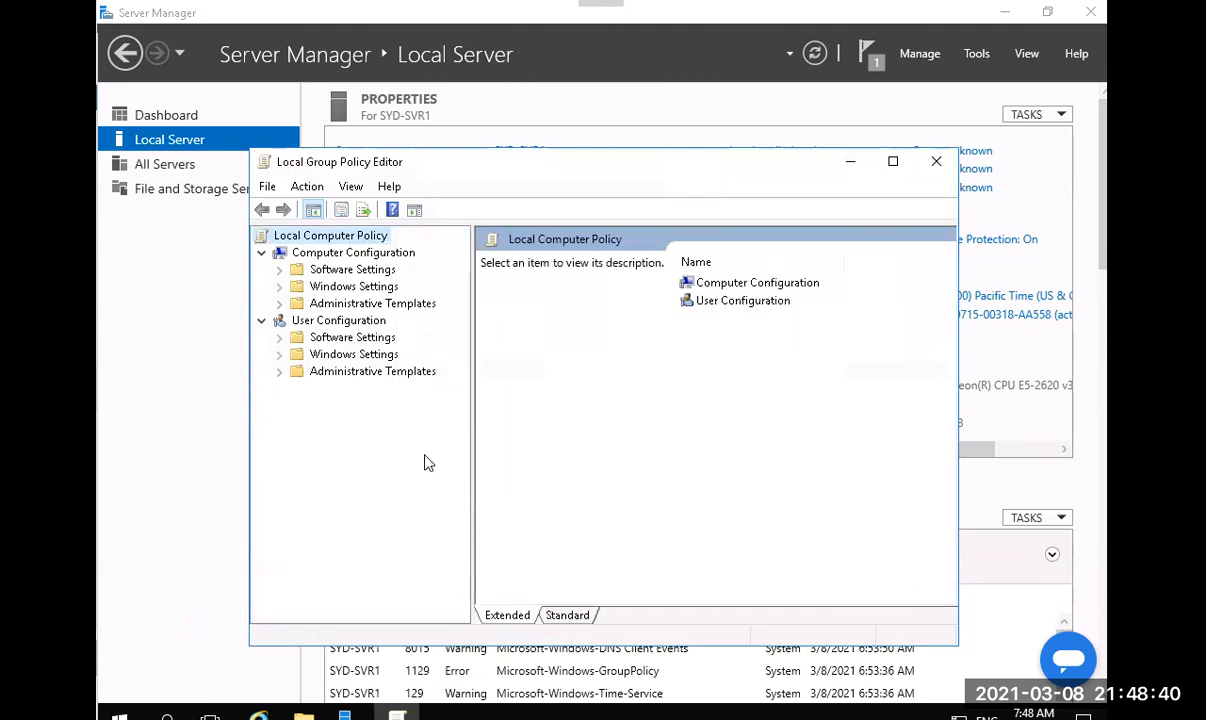
{"action": "left_click", "coordinate": [279, 304]}
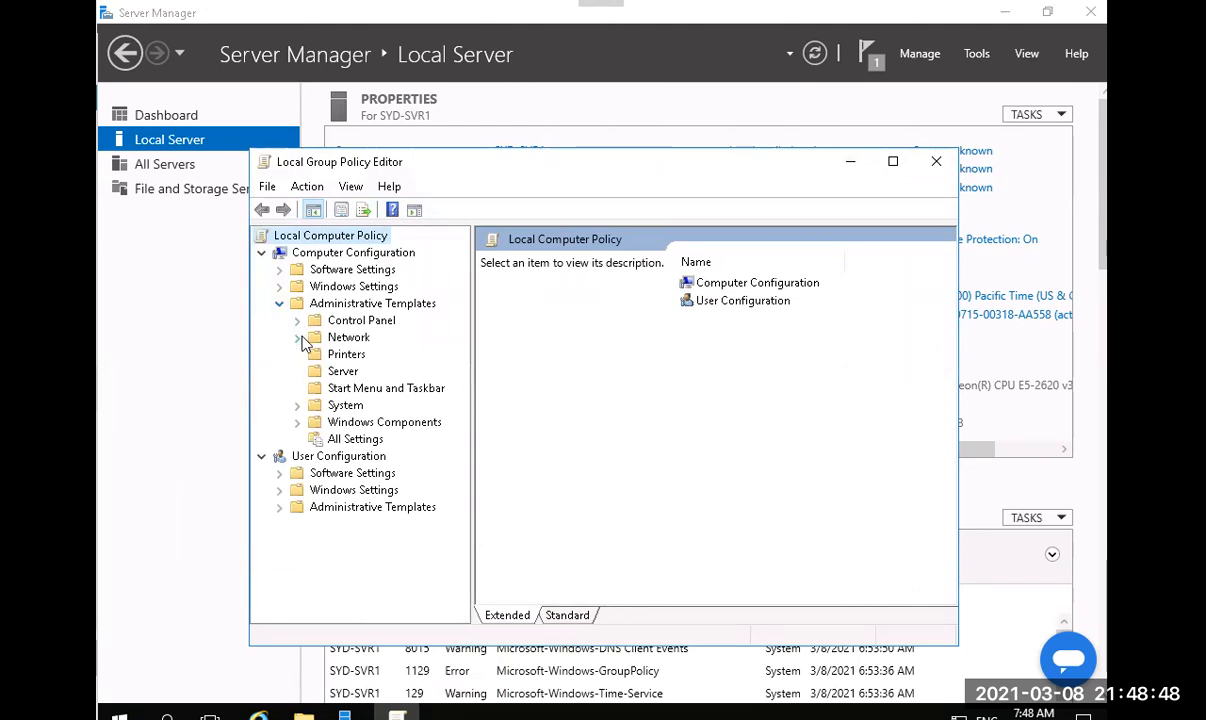
{"action": "left_click", "coordinate": [297, 337]}
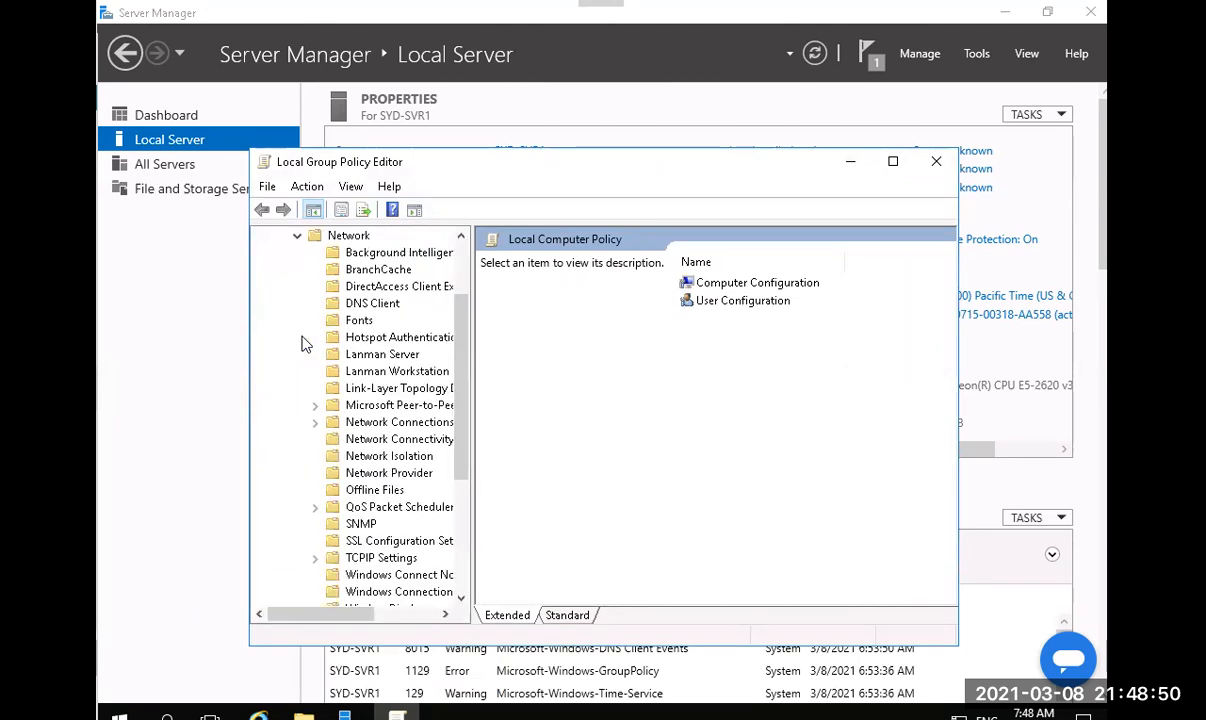
{"action": "left_click", "coordinate": [352, 354]}
In the Standard view, open the Hash Publication for BranchCache policy setting.
{"action": "left_click", "coordinate": [566, 614]}
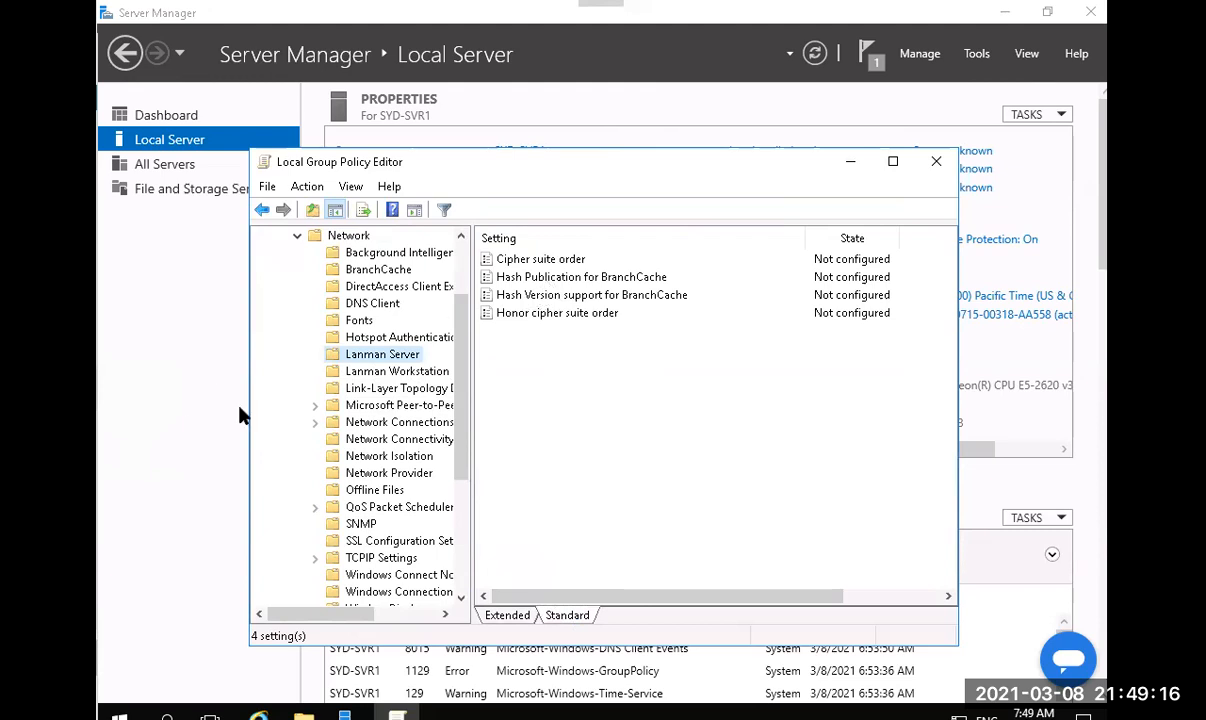
{"action": "left_click", "coordinate": [587, 284]}
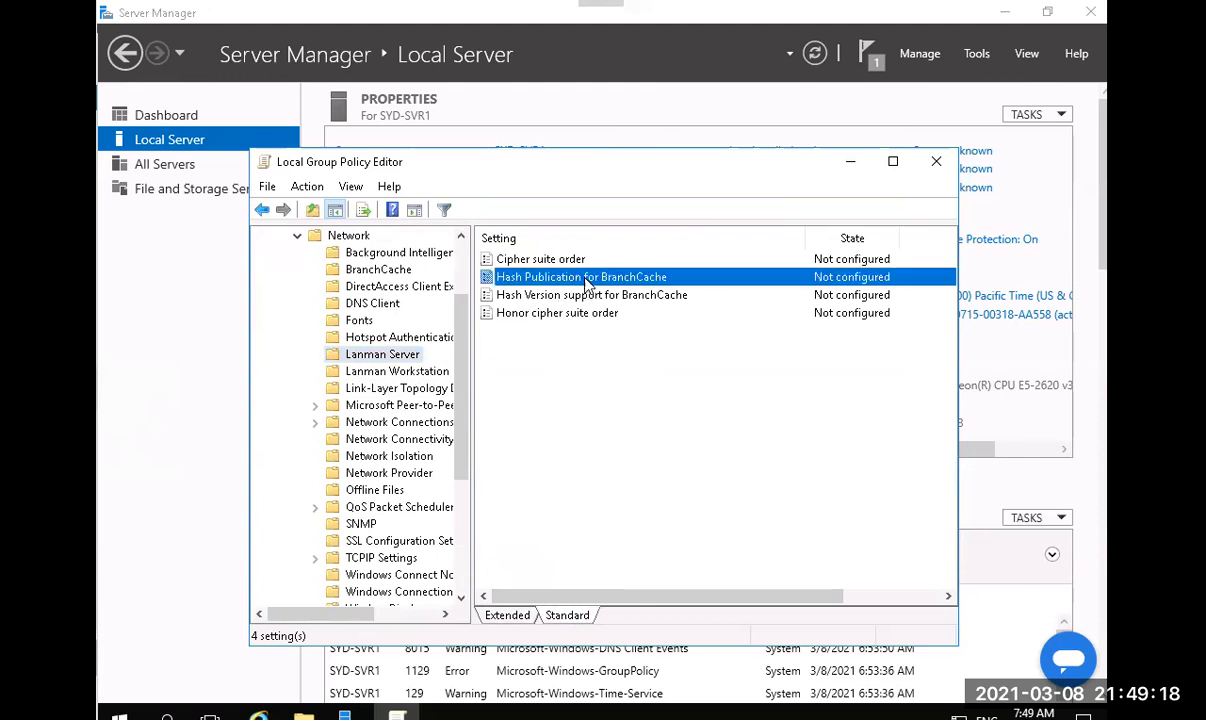
{"action": "double_click", "coordinate": [586, 283]}
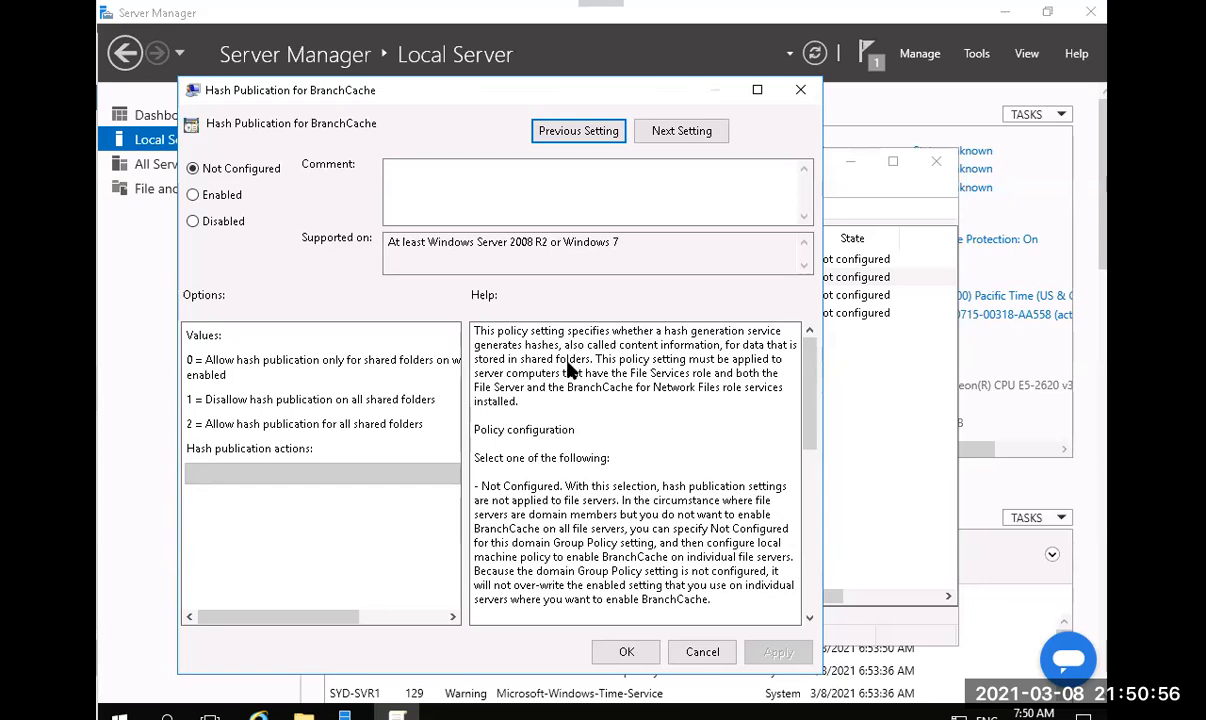
Set the policy to Enabled with 'Allow hash publication only for shared folders on which BranchCache is enabled'.
{"action": "left_click", "coordinate": [195, 196]}
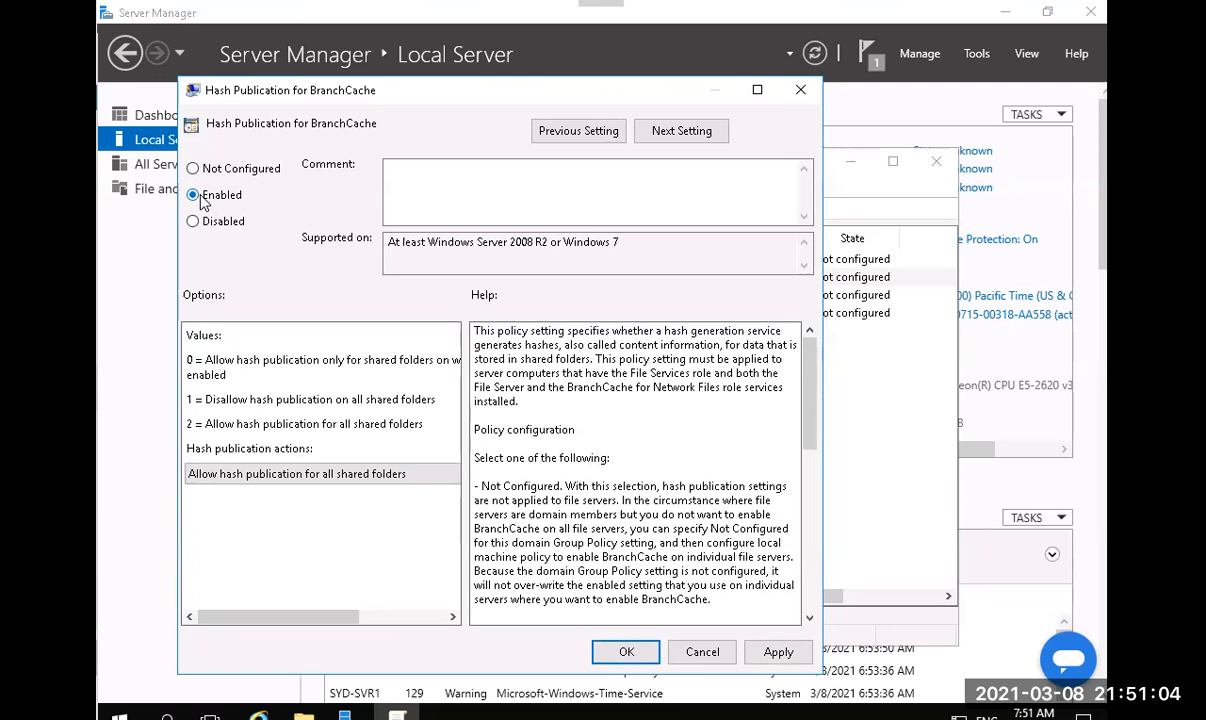
{"action": "left_click", "coordinate": [360, 475]}
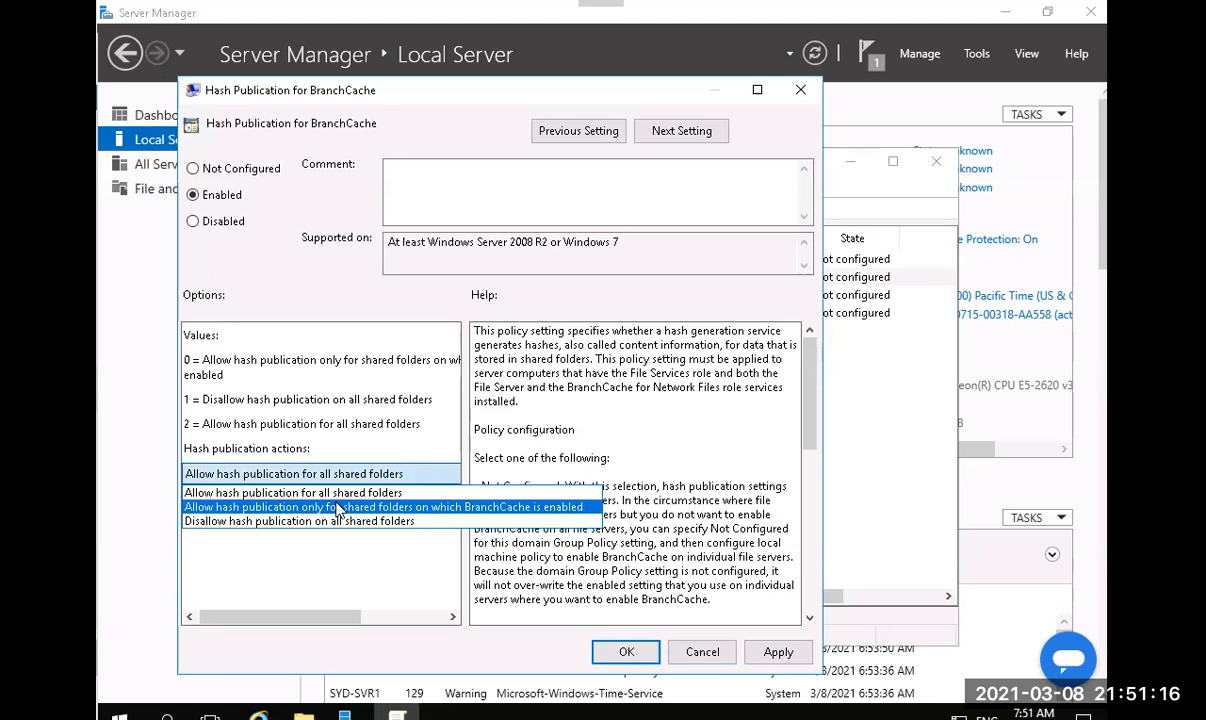
{"action": "left_click", "coordinate": [337, 507]}
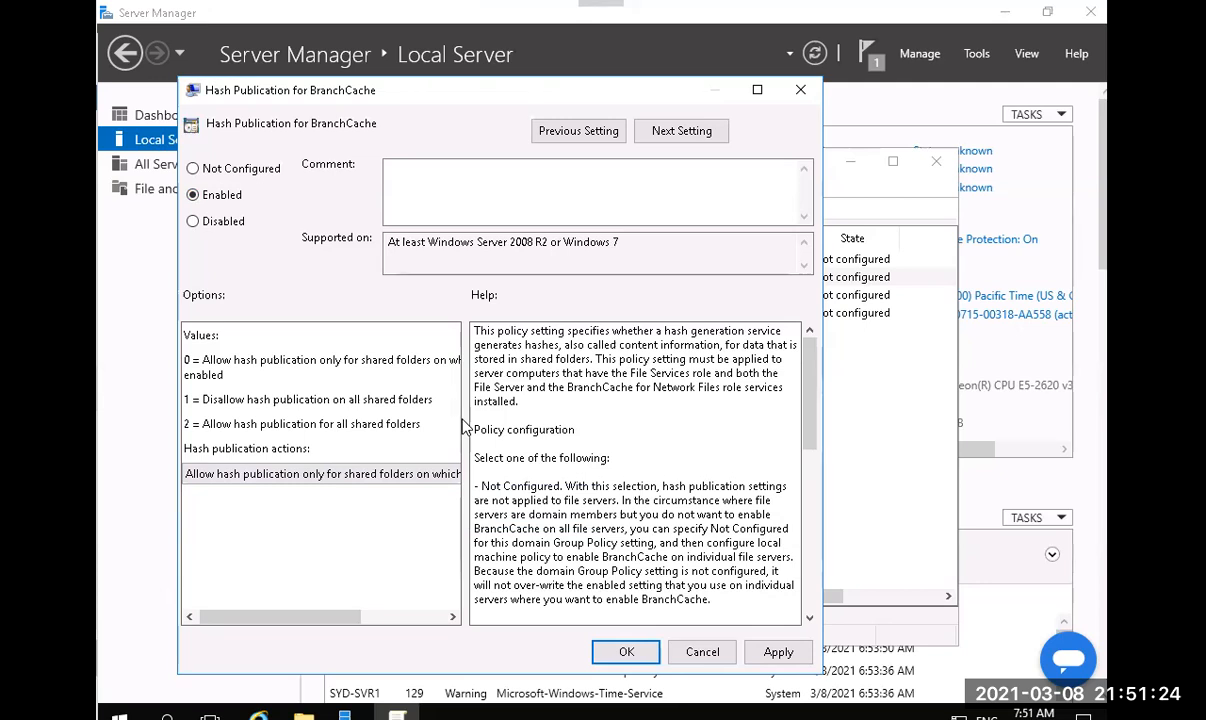
{"action": "left_click", "coordinate": [622, 652]}
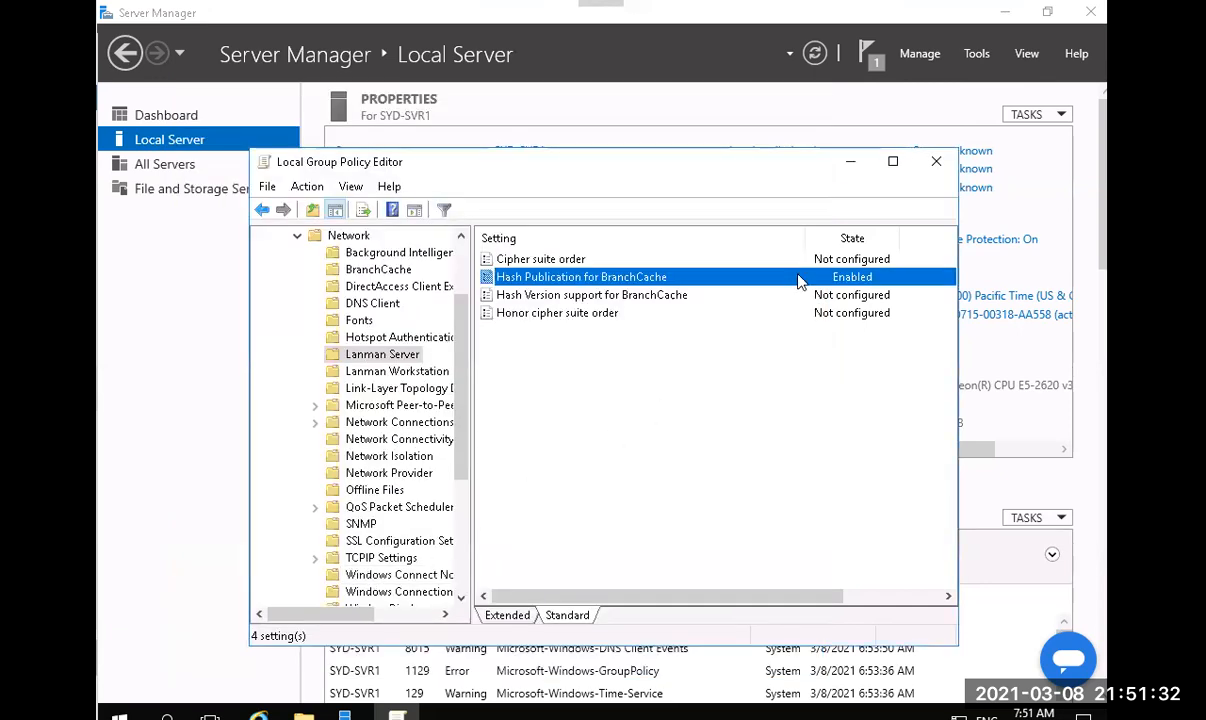
Close Local Group Policy Editor, minimize Server Manager, and bring up File Explorer with Win+E.
{"action": "left_click", "coordinate": [935, 165]}
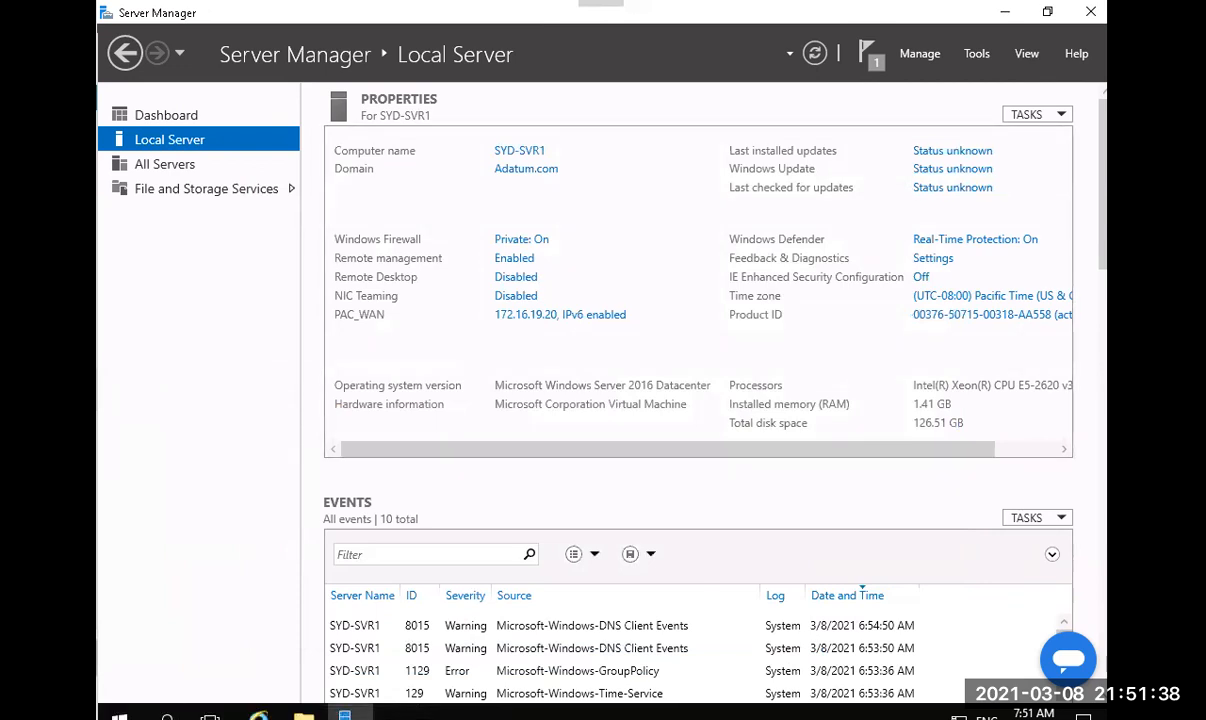
{"action": "left_click", "coordinate": [1004, 13]}
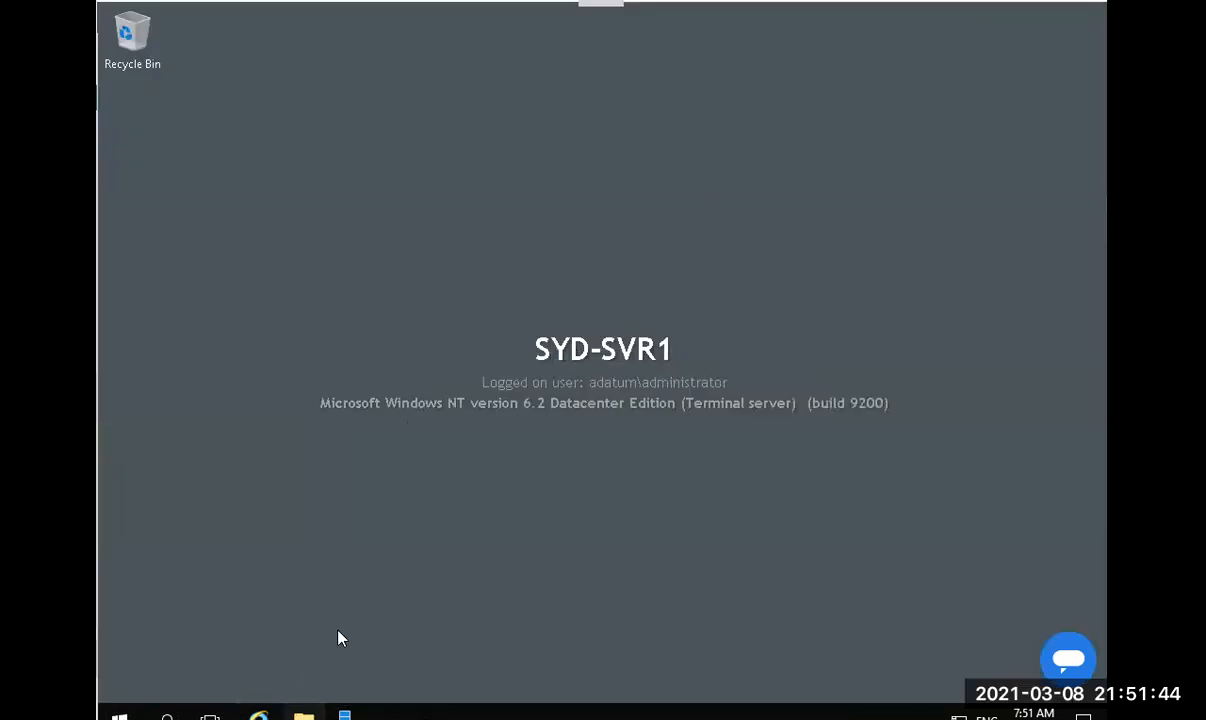
{"action": "key", "text": "super+e"}
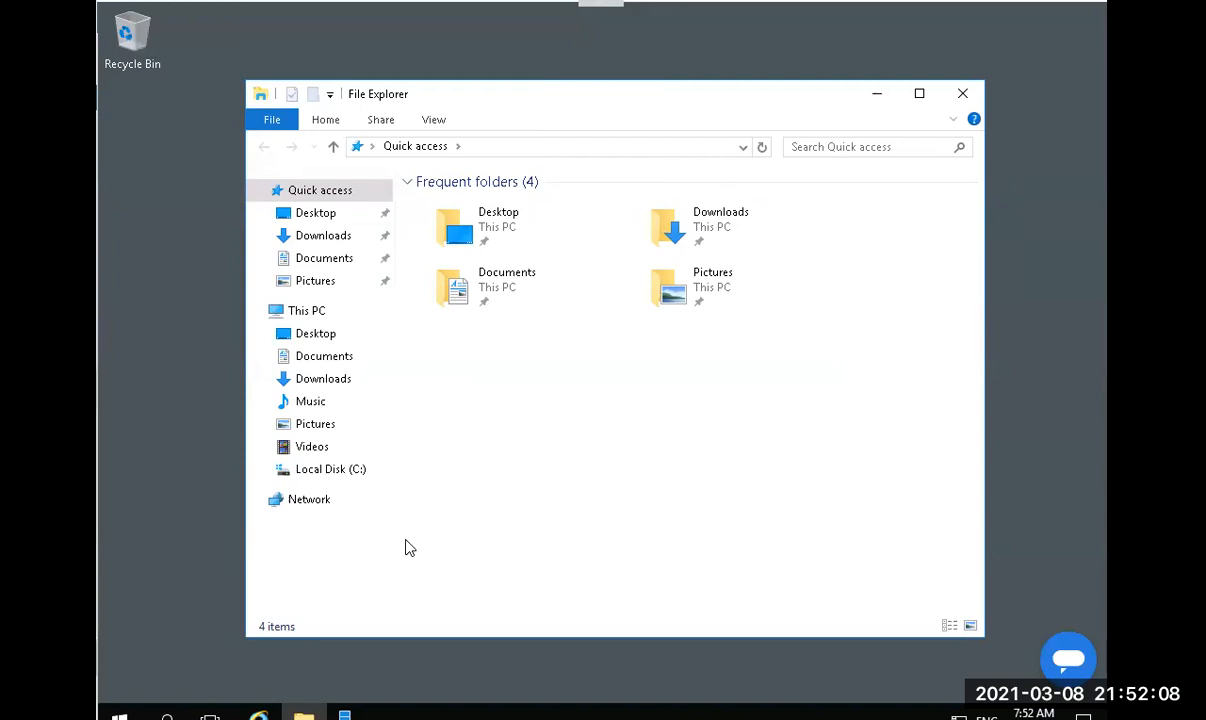
Browse to Local Disk (C:) in File Explorer.
{"action": "left_click", "coordinate": [312, 479]}
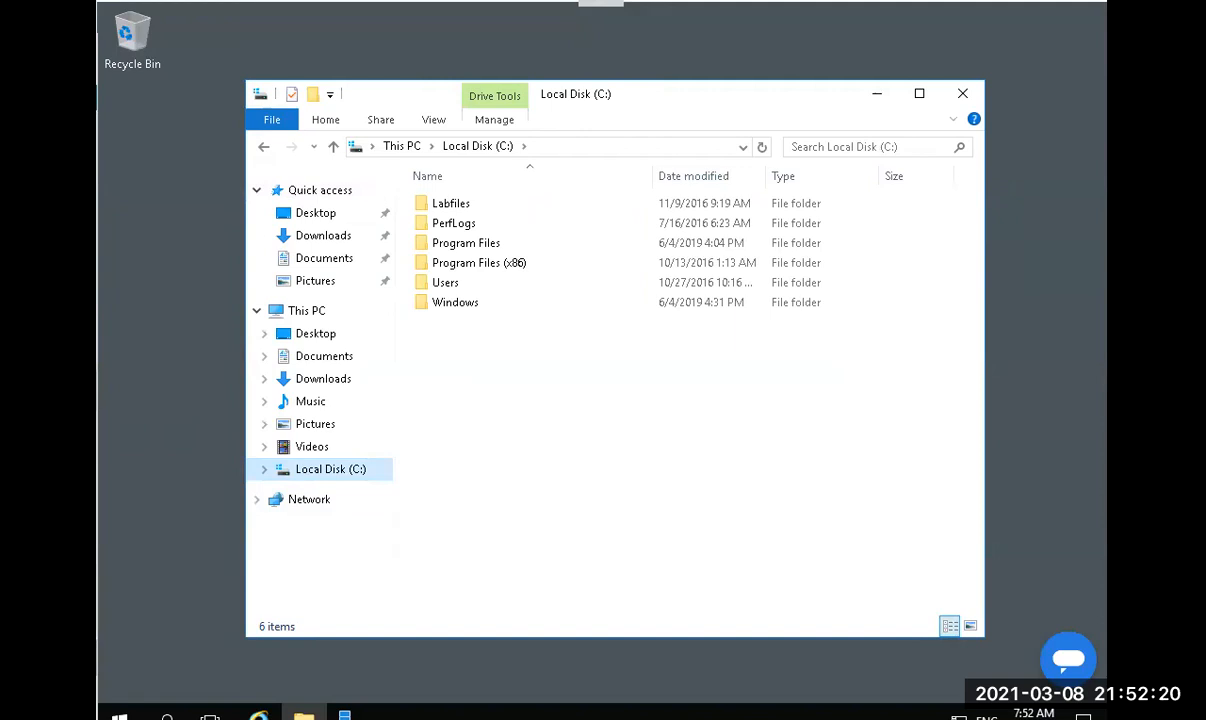
Create a new folder named 'Share' at the root of C:\ and select it.
{"action": "right_click", "coordinate": [481, 390]}
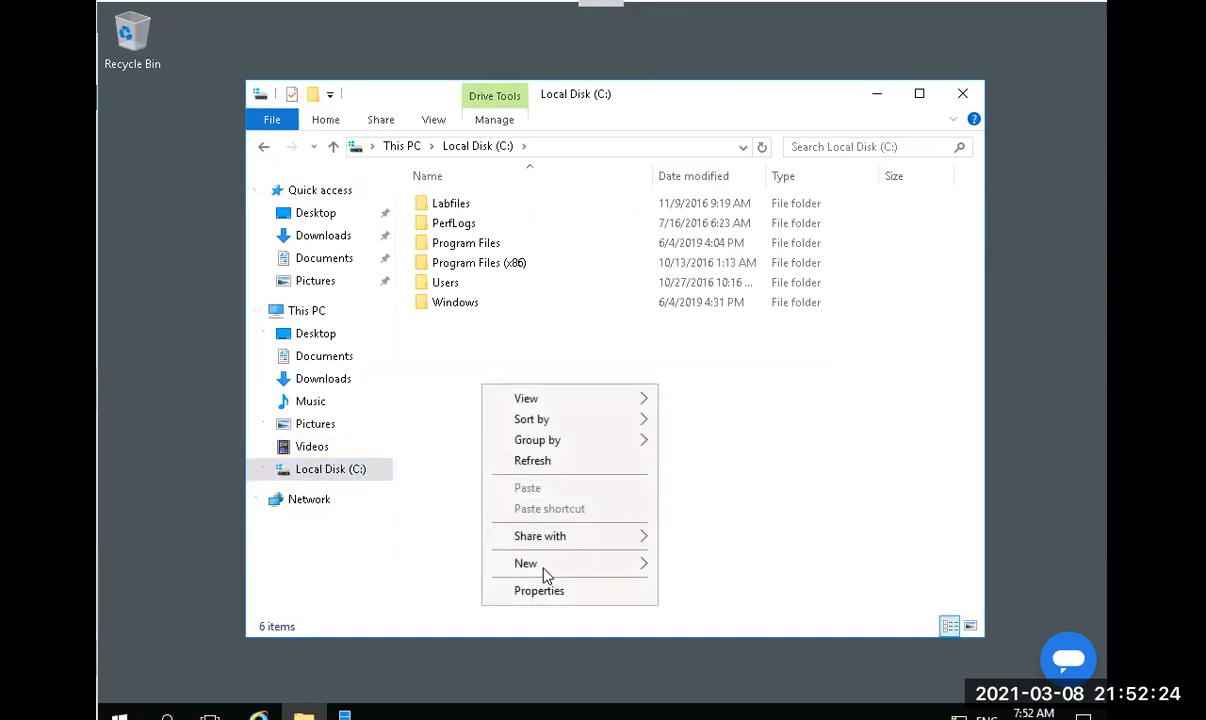
{"action": "mouse_move", "coordinate": [547, 567]}
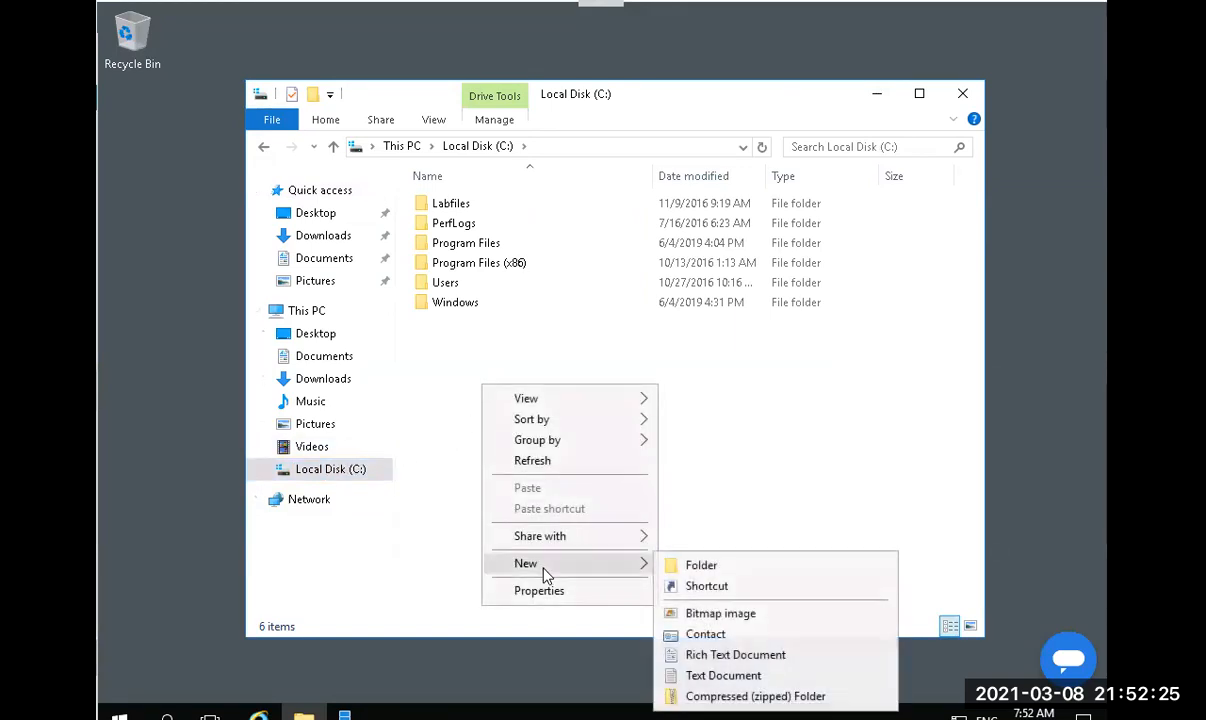
{"action": "left_click", "coordinate": [680, 567]}
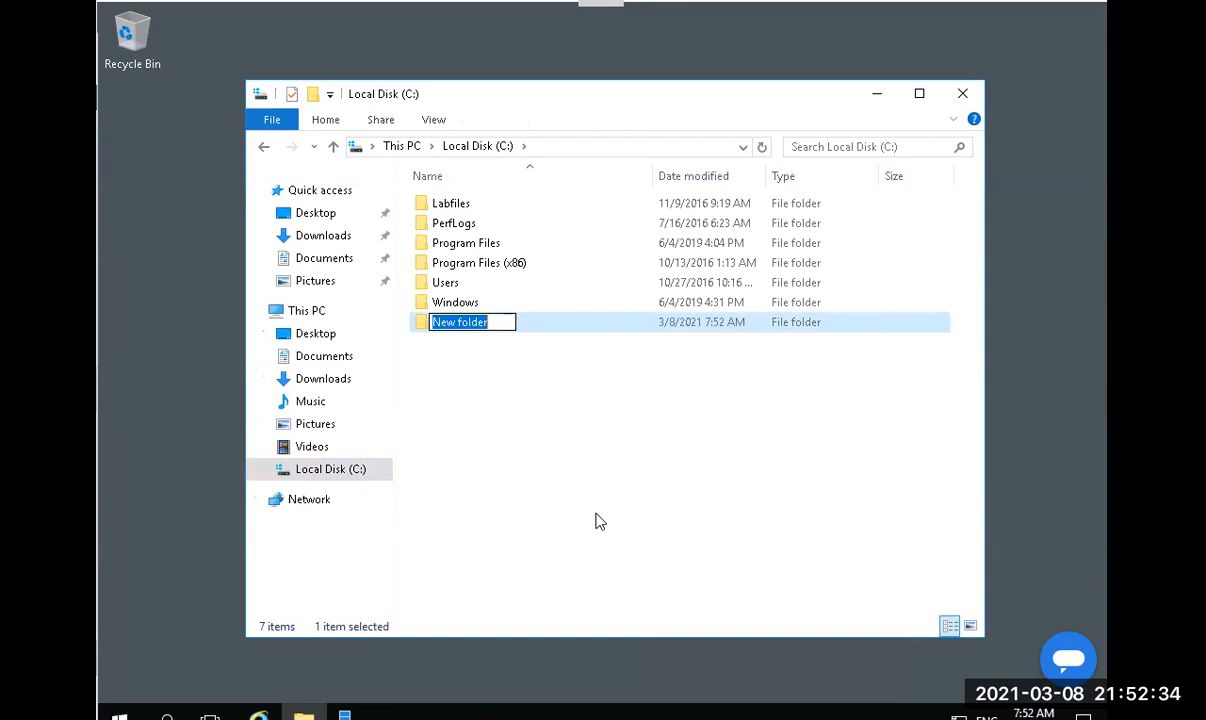
{"action": "type", "text": "Share"}
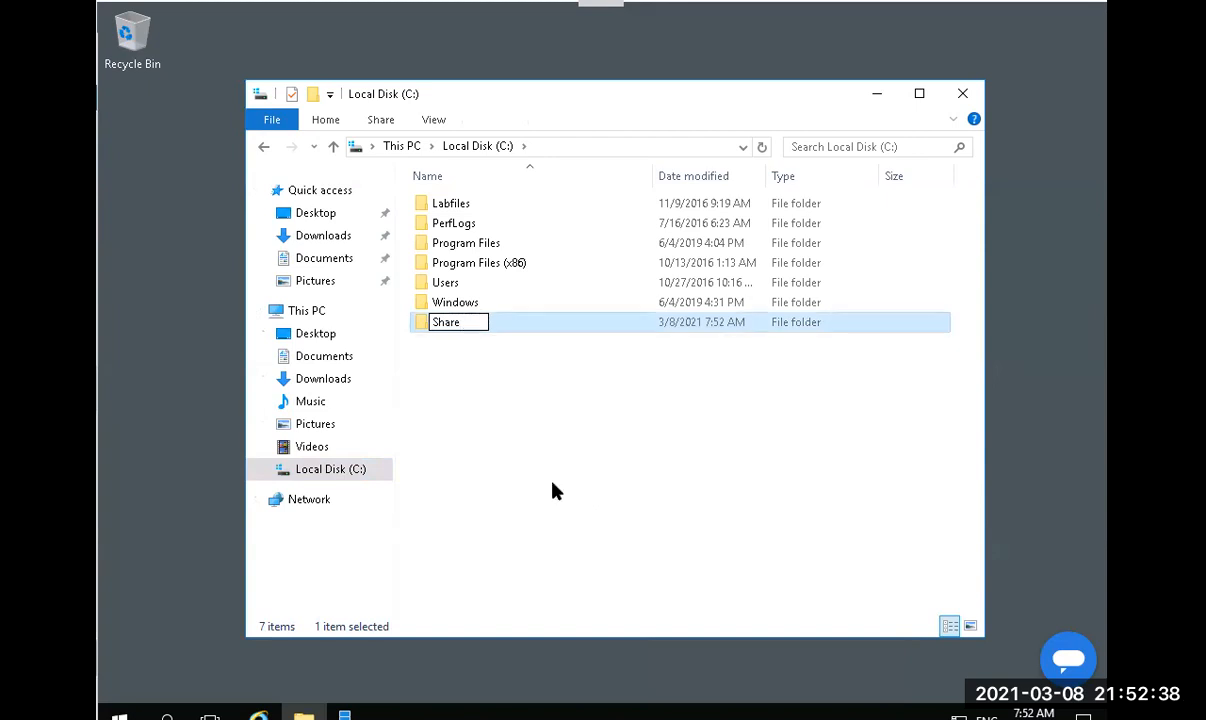
{"action": "left_click", "coordinate": [412, 360]}
{"action": "left_click", "coordinate": [437, 325]}
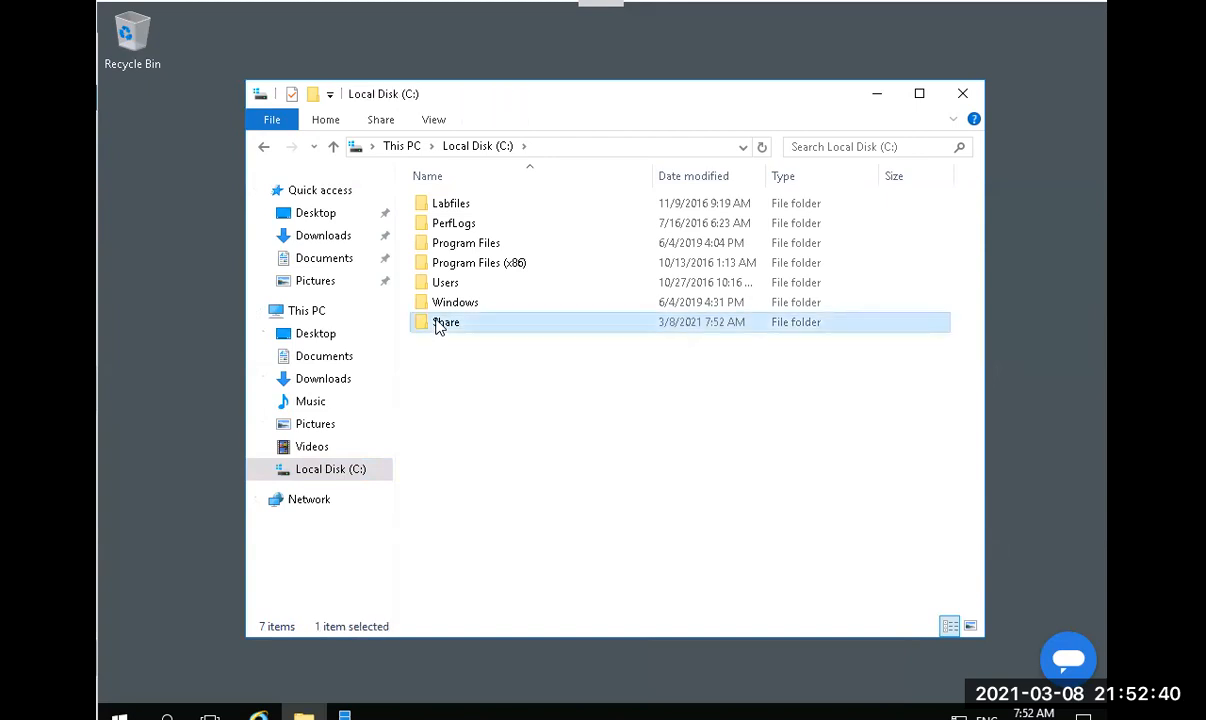
Open the Share folder's Properties and view its Sharing tab, showing Not Shared.
{"action": "right_click", "coordinate": [437, 325]}
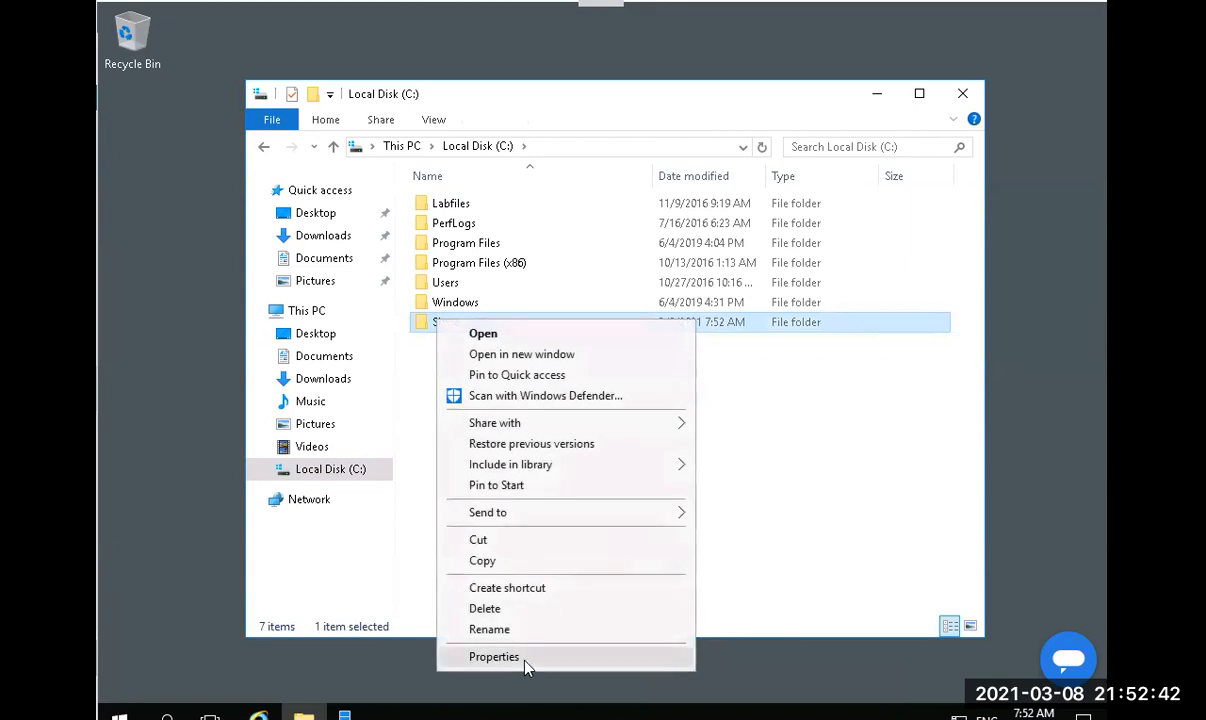
{"action": "left_click", "coordinate": [524, 660]}
{"action": "left_click_drag", "start_coordinate": [603, 258], "coordinate": [533, 143]}
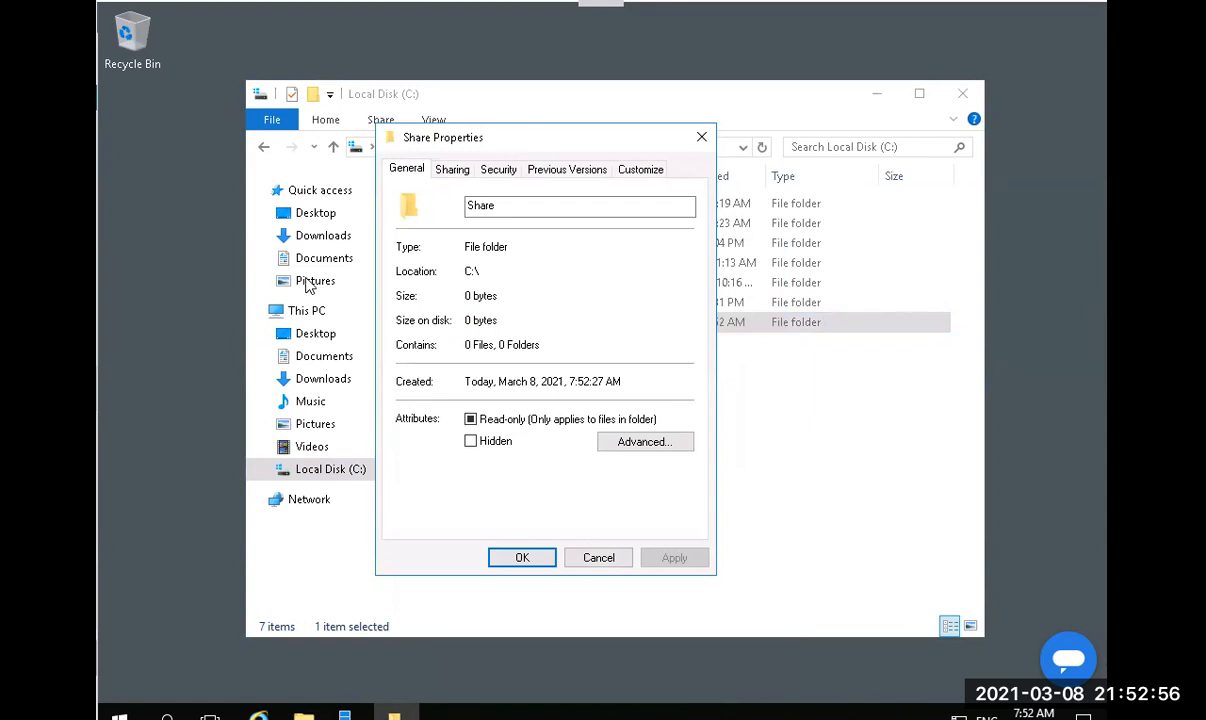
{"action": "left_click", "coordinate": [466, 172]}
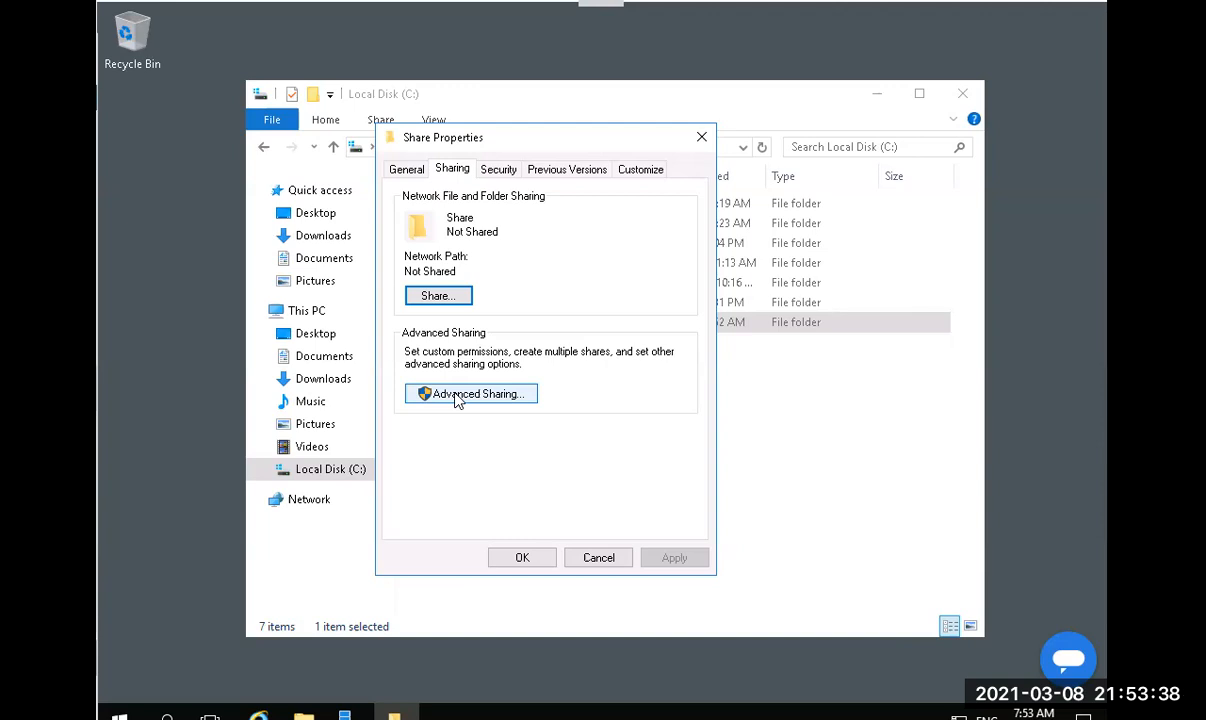
Through Advanced Sharing, share the folder as 'Share' with default permissions, then close Properties.
{"action": "left_click", "coordinate": [456, 398]}
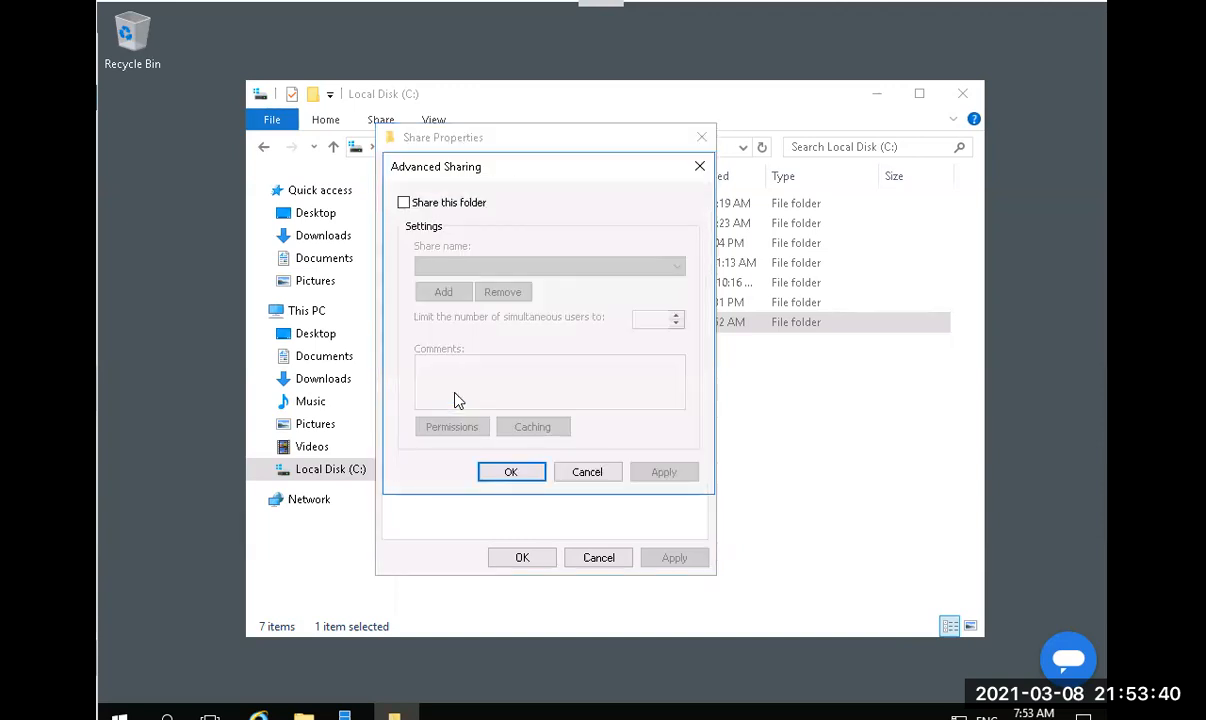
{"action": "left_click", "coordinate": [410, 212]}
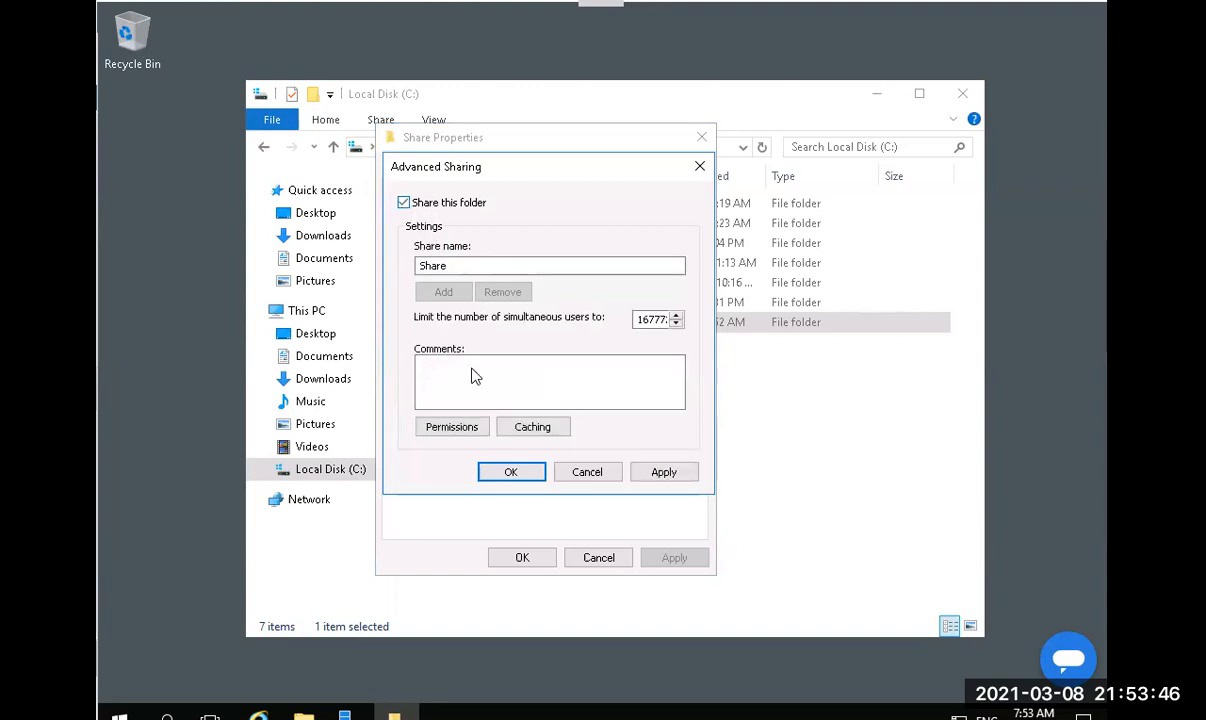
{"action": "left_click", "coordinate": [466, 430]}
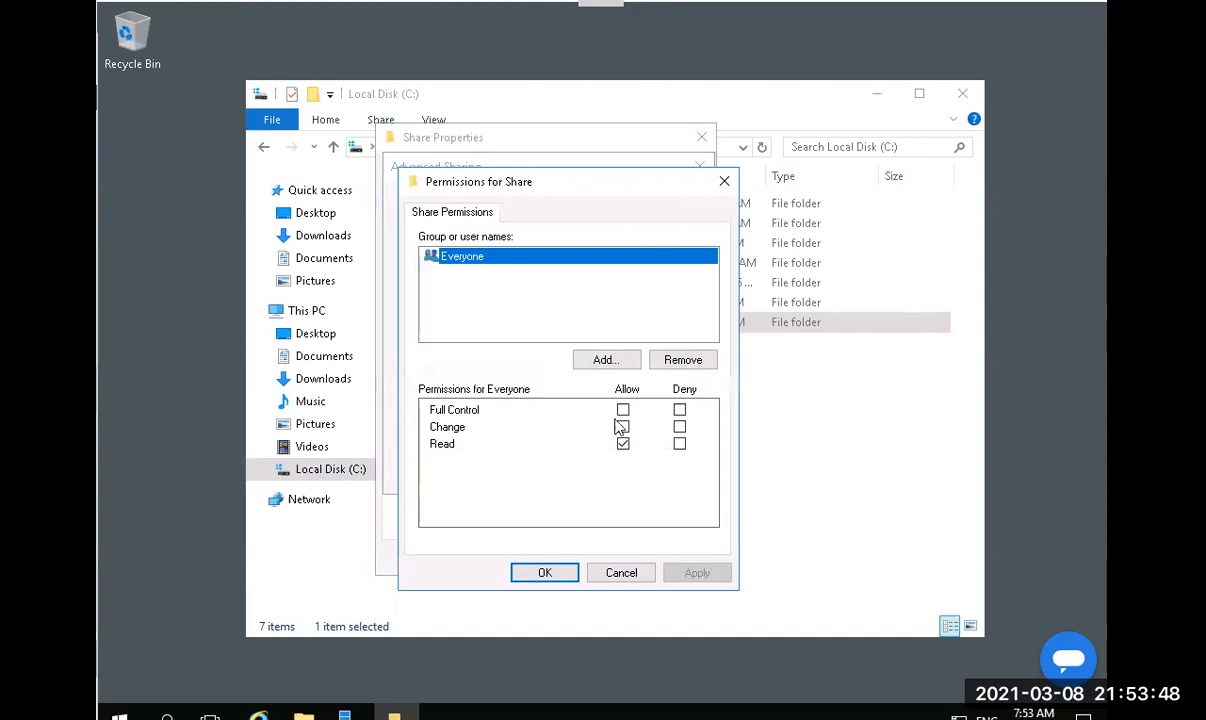
{"action": "left_click", "coordinate": [562, 572]}
{"action": "left_click", "coordinate": [511, 473]}
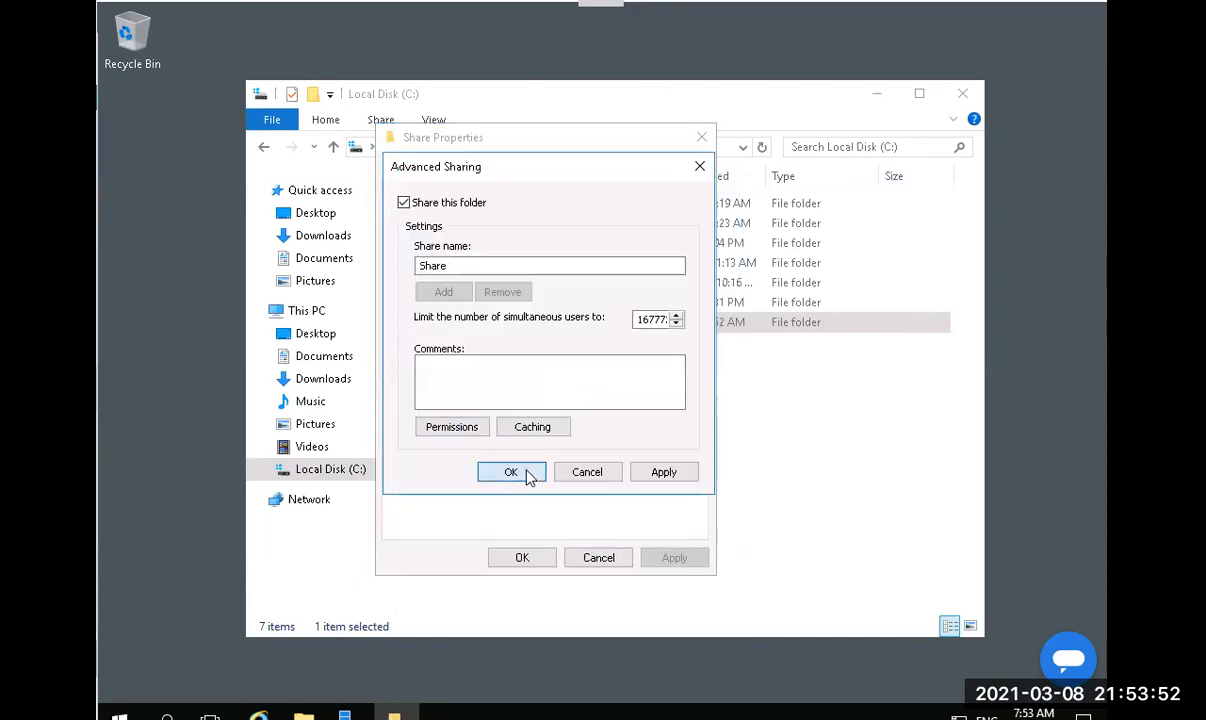
{"action": "left_click", "coordinate": [522, 558]}
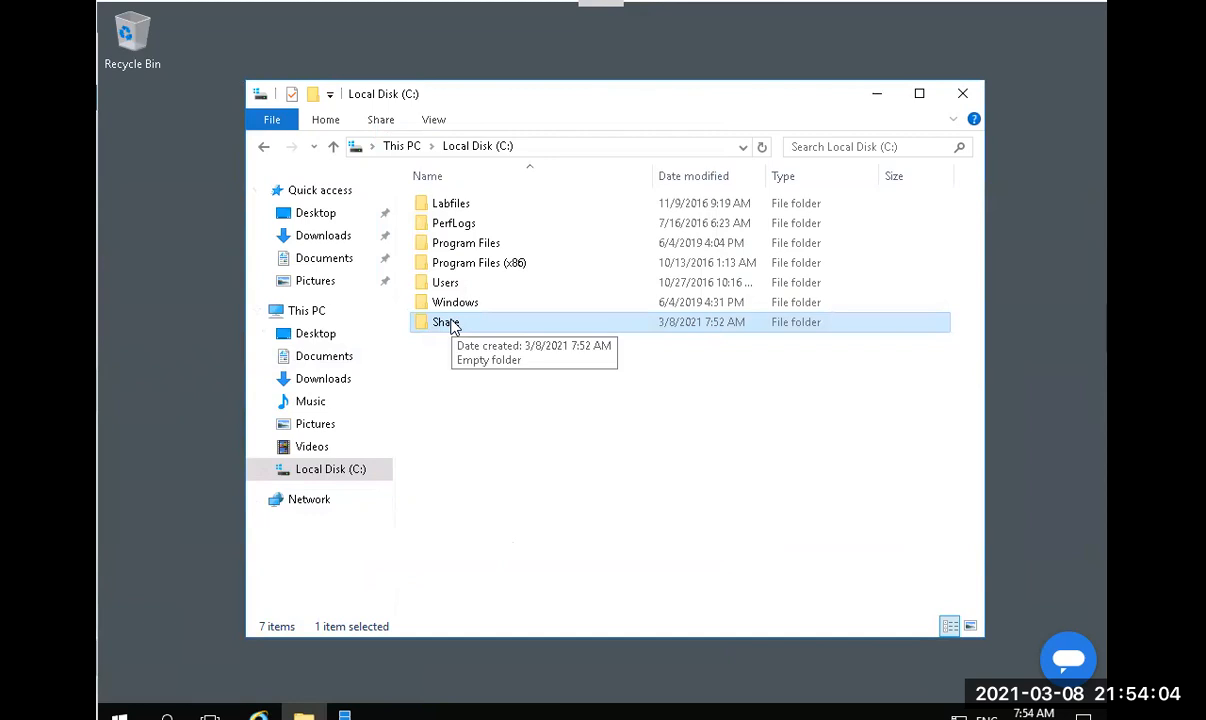
Enable BranchCache in the Share folder's Advanced Sharing caching settings and close its Properties.
{"action": "right_click", "coordinate": [452, 325]}
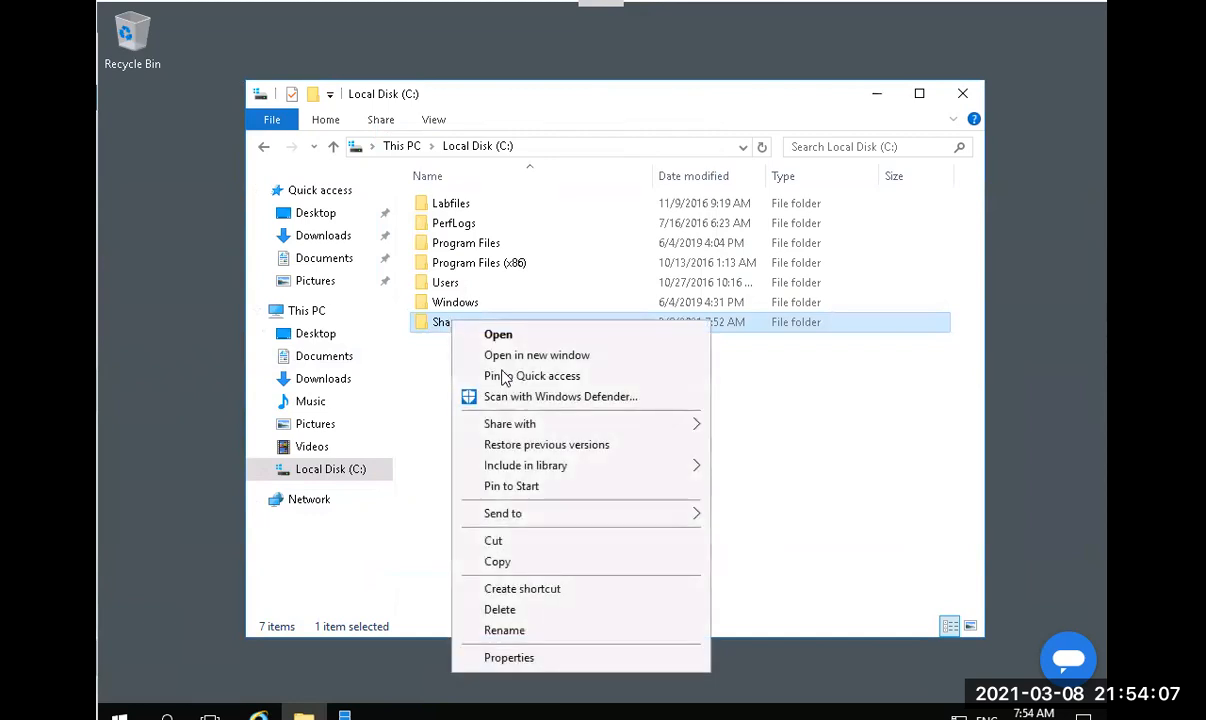
{"action": "left_click", "coordinate": [565, 659]}
{"action": "left_click_drag", "start_coordinate": [565, 262], "coordinate": [514, 216]}
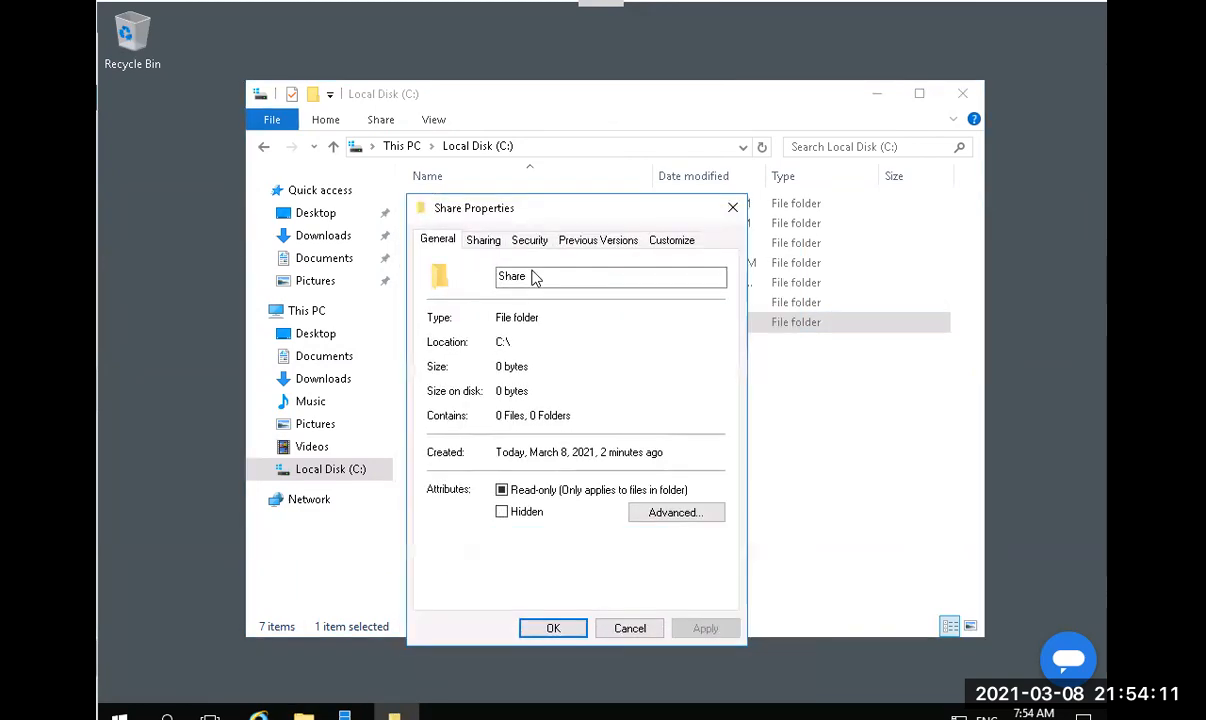
{"action": "left_click", "coordinate": [489, 244]}
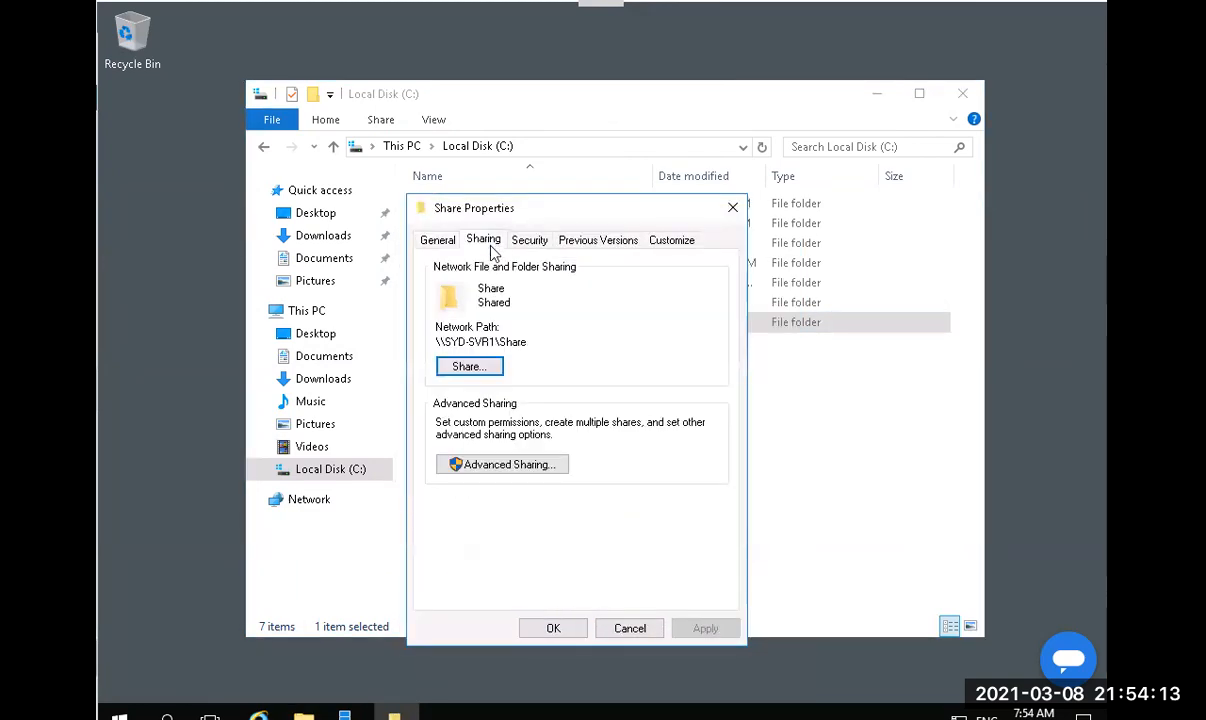
{"action": "left_click", "coordinate": [510, 464]}
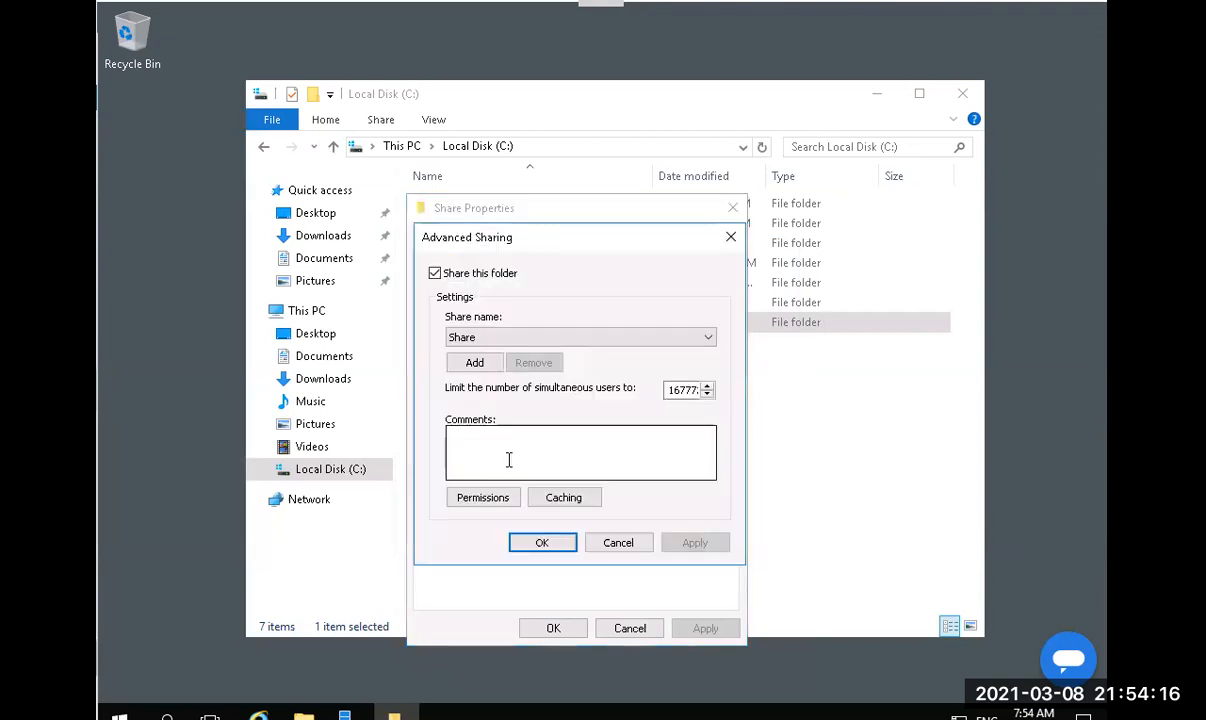
{"action": "left_click", "coordinate": [566, 503]}
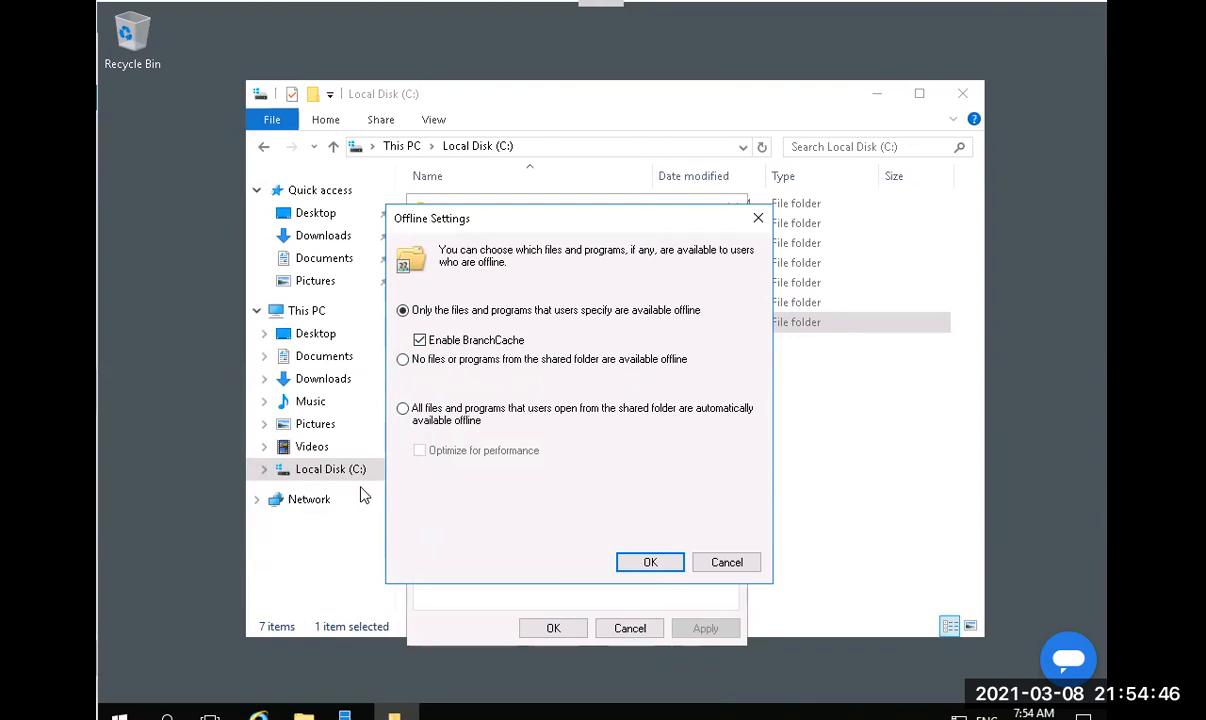
{"action": "left_click", "coordinate": [652, 562]}
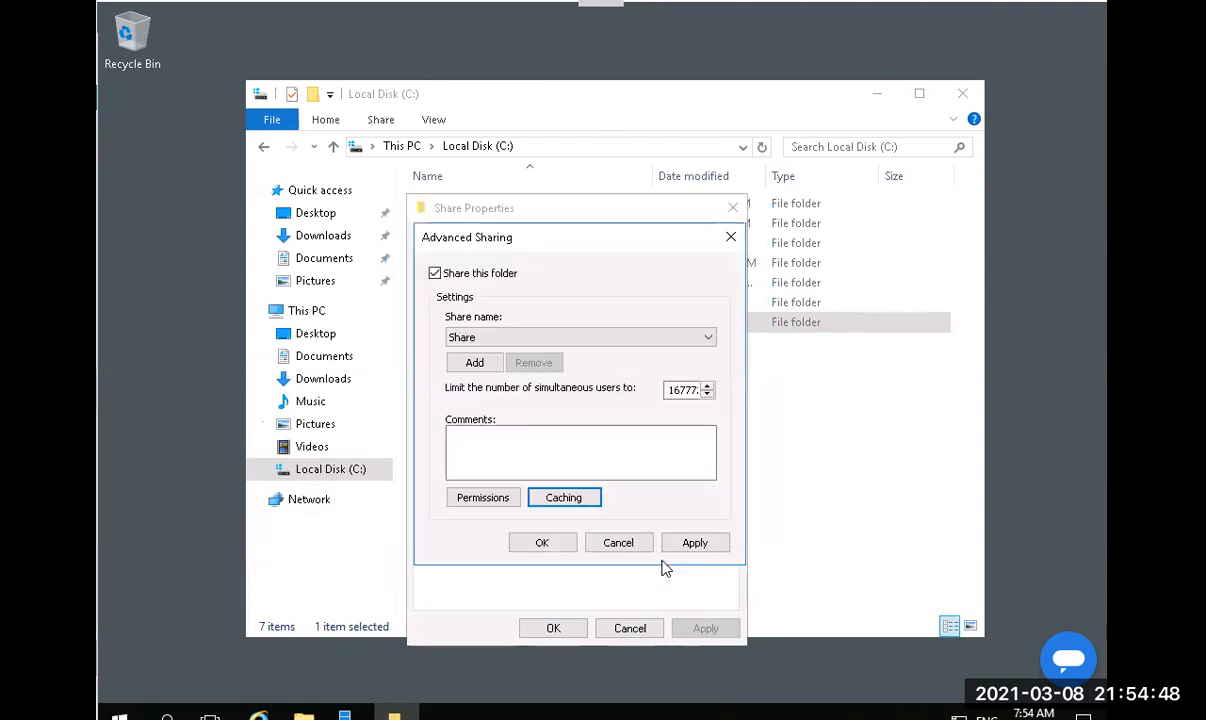
{"action": "left_click", "coordinate": [536, 543]}
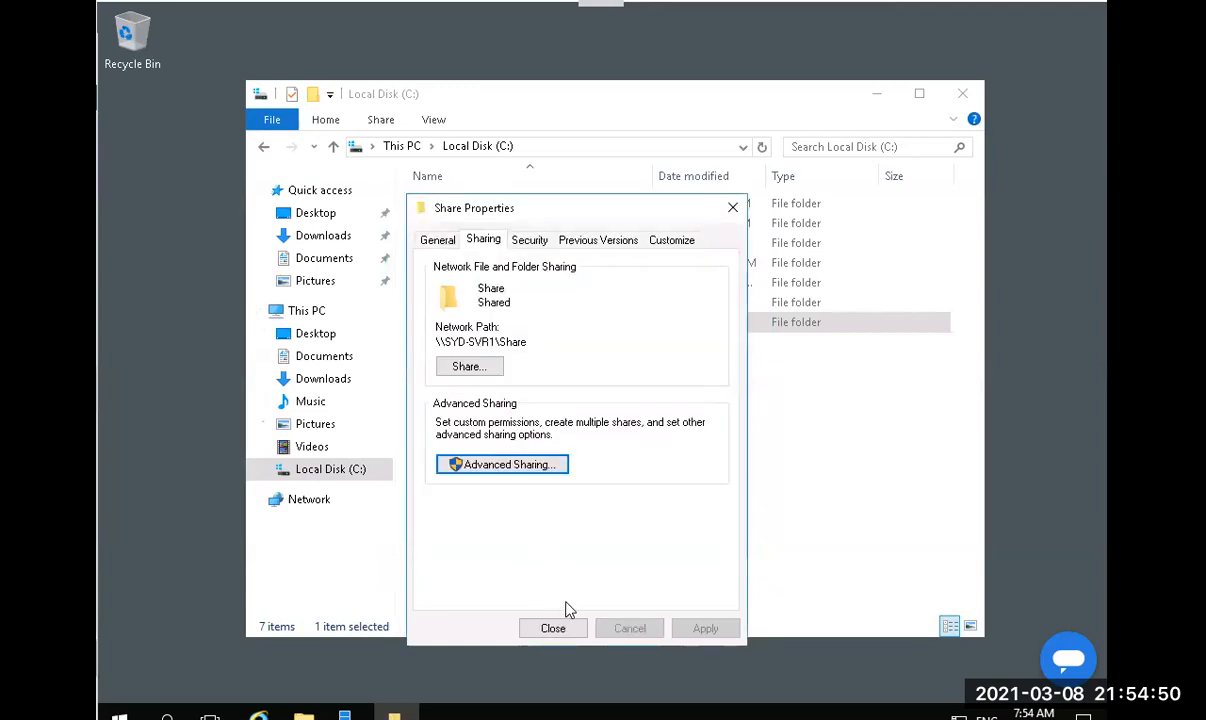
{"action": "left_click", "coordinate": [551, 630]}
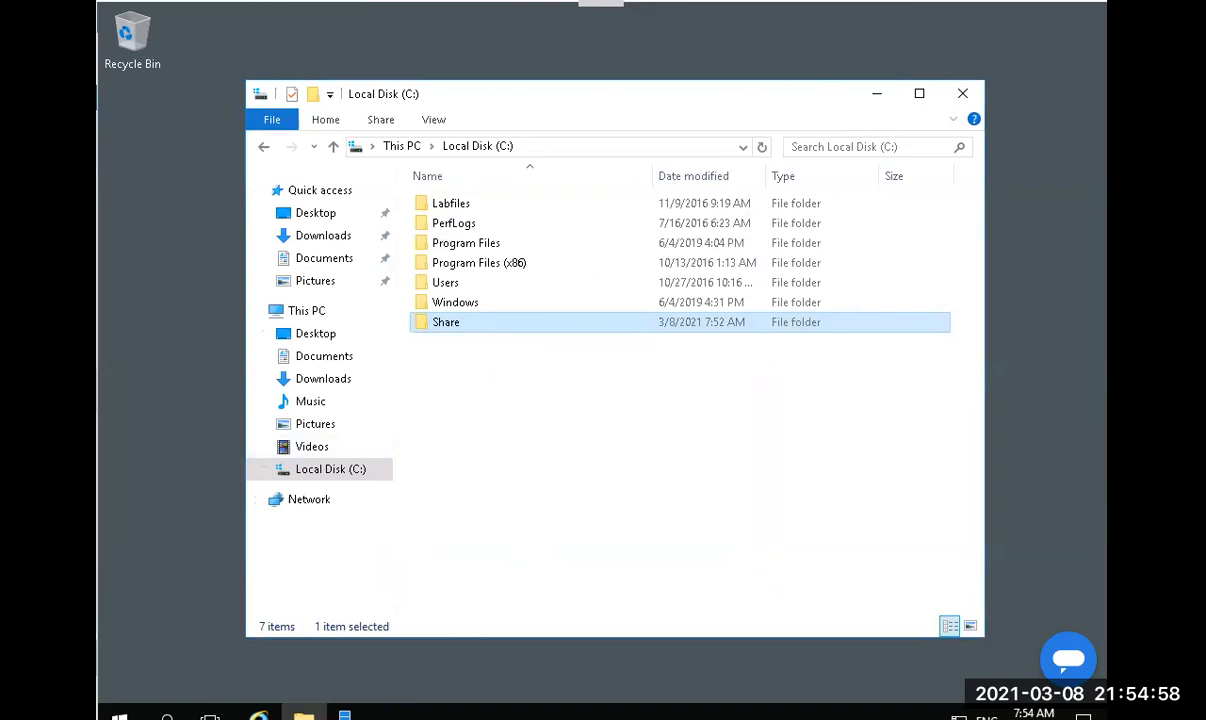
Open the Run dialog from the Start button's quick-link menu.
{"action": "key", "text": "super"}
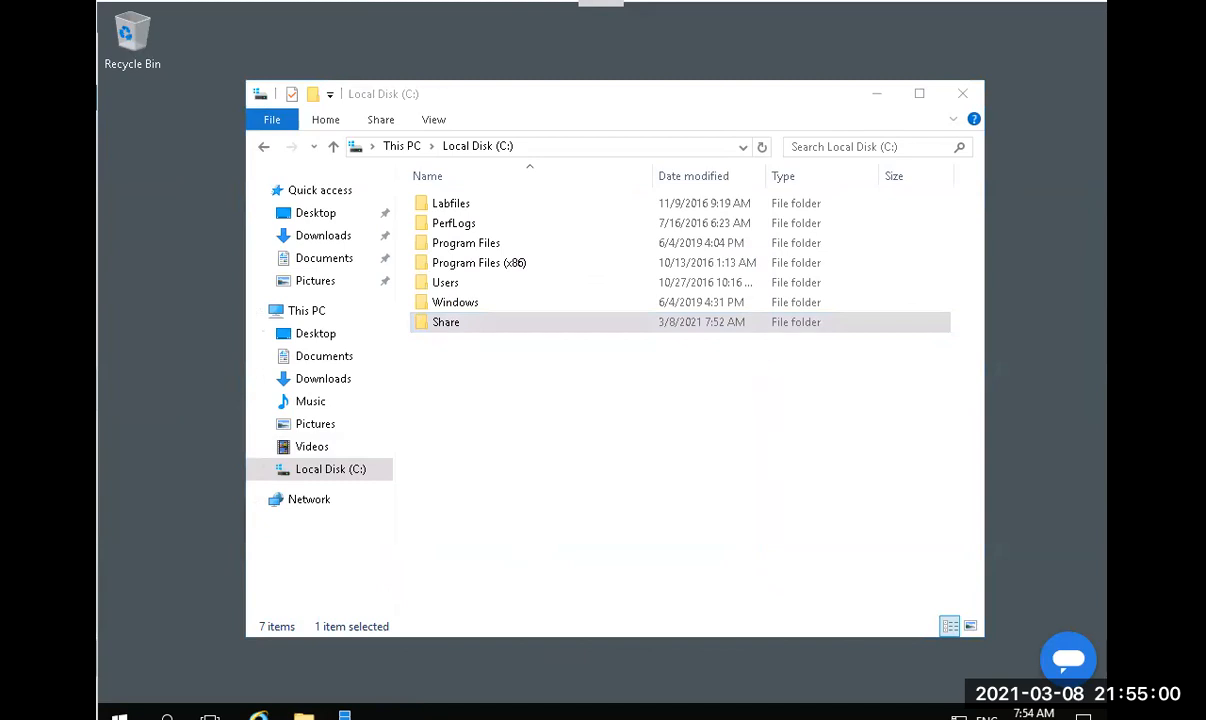
{"action": "right_click", "coordinate": [121, 716]}
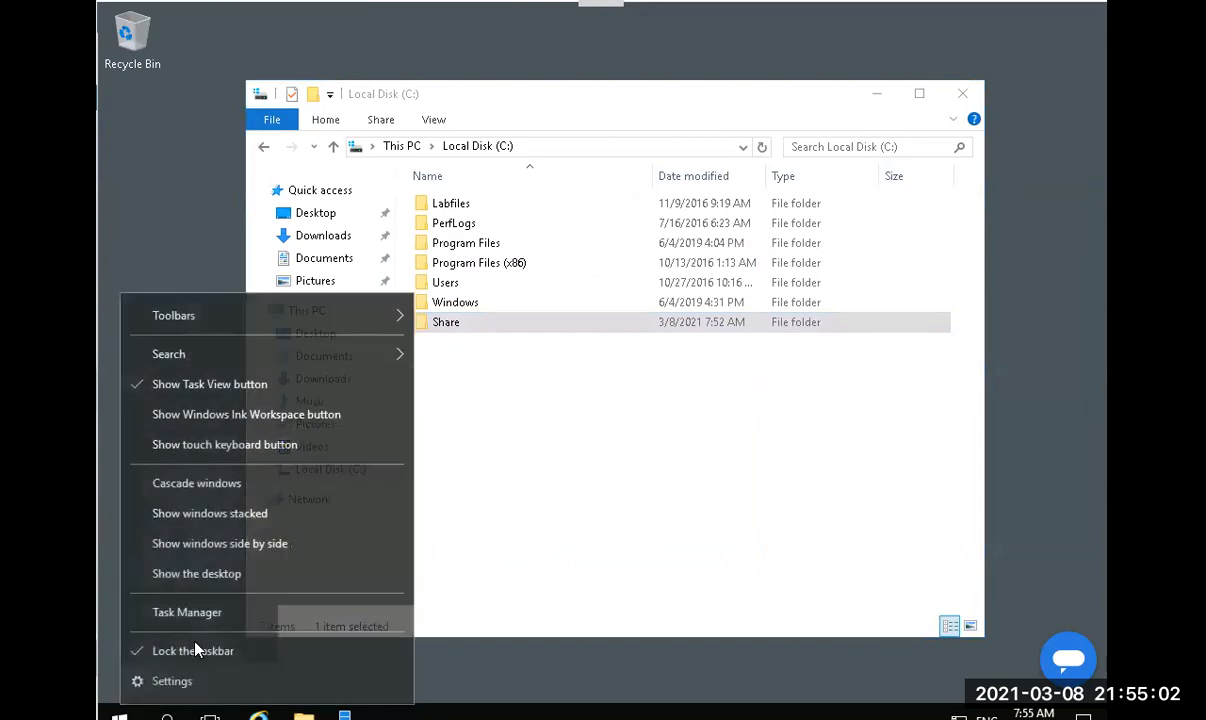
{"action": "right_click", "coordinate": [113, 717]}
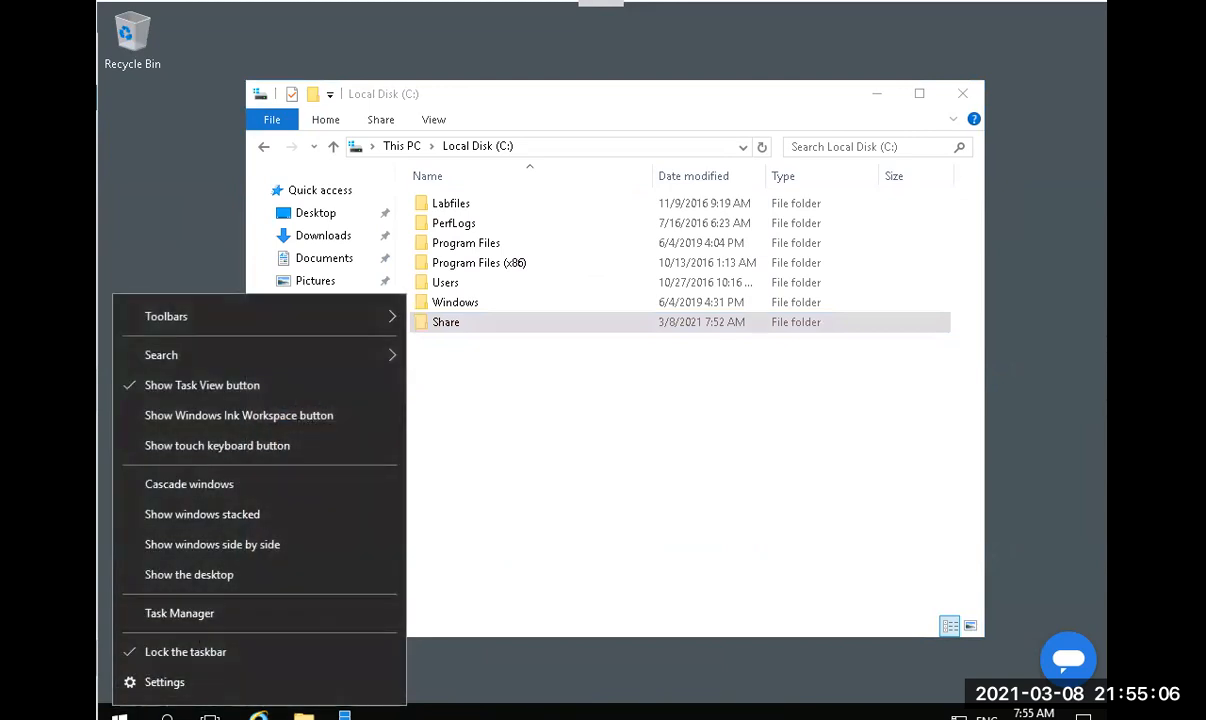
{"action": "right_click", "coordinate": [111, 716]}
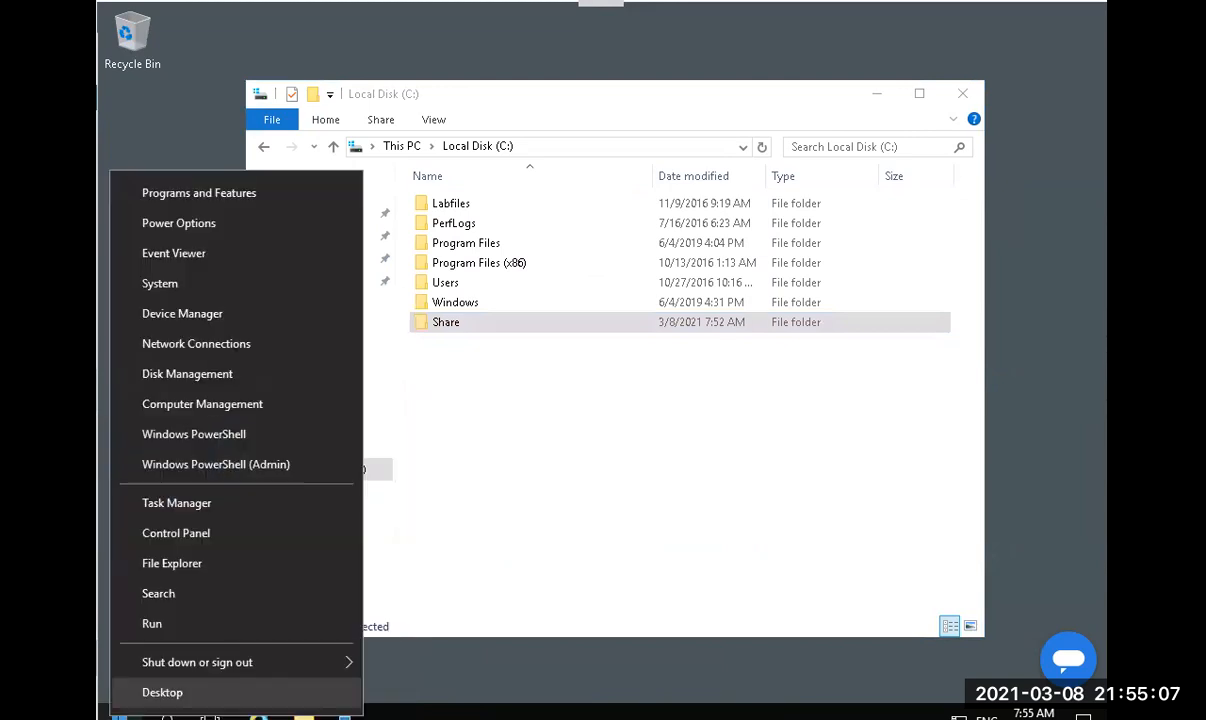
{"action": "left_click", "coordinate": [152, 624]}
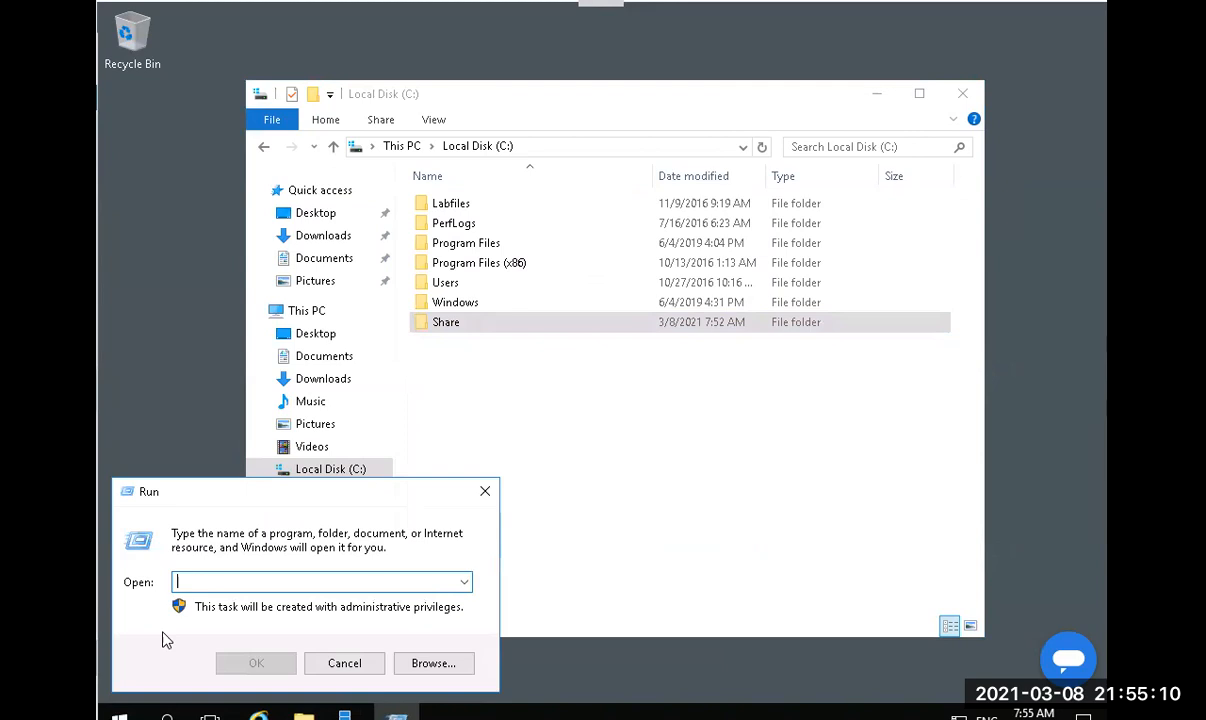
Launch cmd and type copy C:\Windows\System32\mspaint.exe C:\Share\ at the prompt.
{"action": "type", "text": "cmd"}
{"action": "key", "text": "Return"}
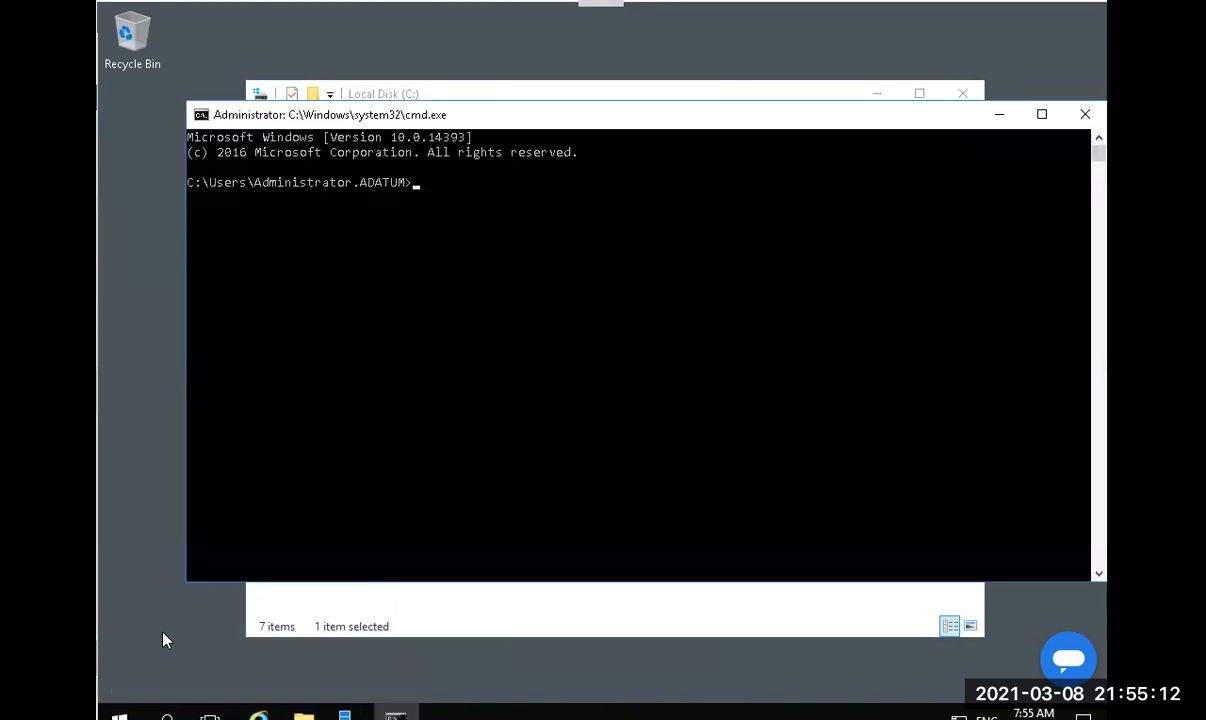
{"action": "type", "text": "copy C:\\Windows"}
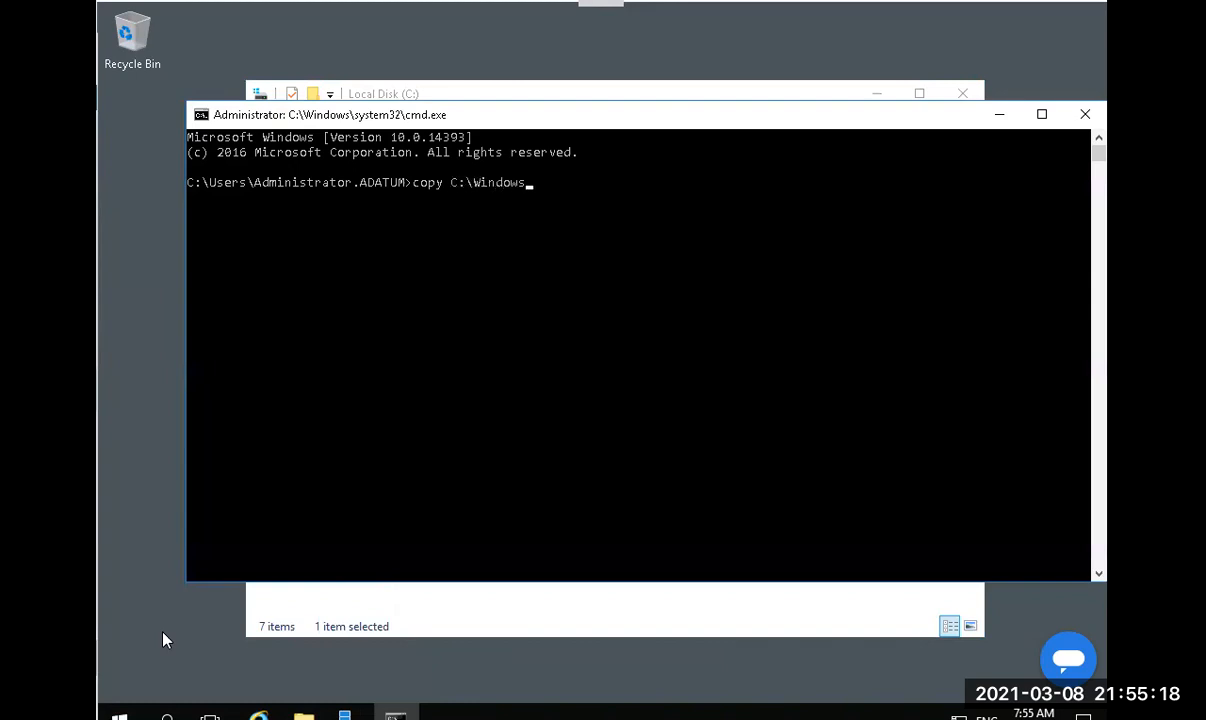
{"action": "type", "text": "\\syste"}
{"action": "key", "text": "Tab"}
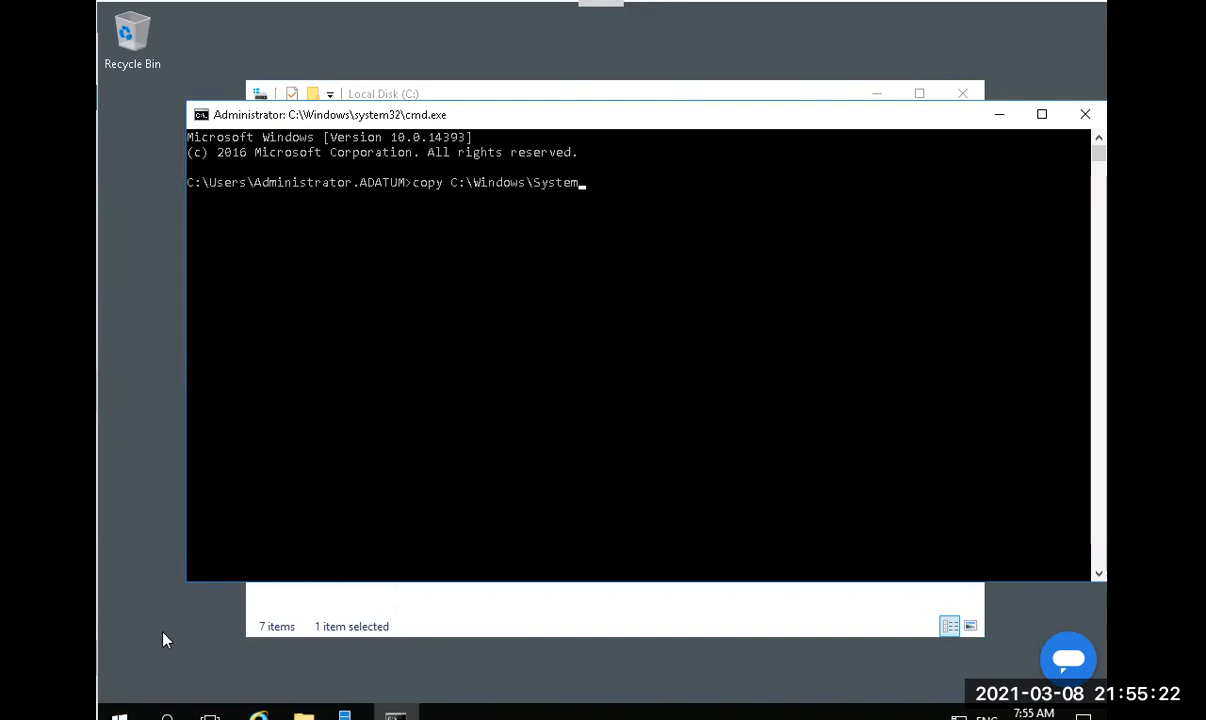
Finish and run the copy of mspaint.exe into C:\Share, then close Command Prompt.
{"action": "type", "text": "32"}
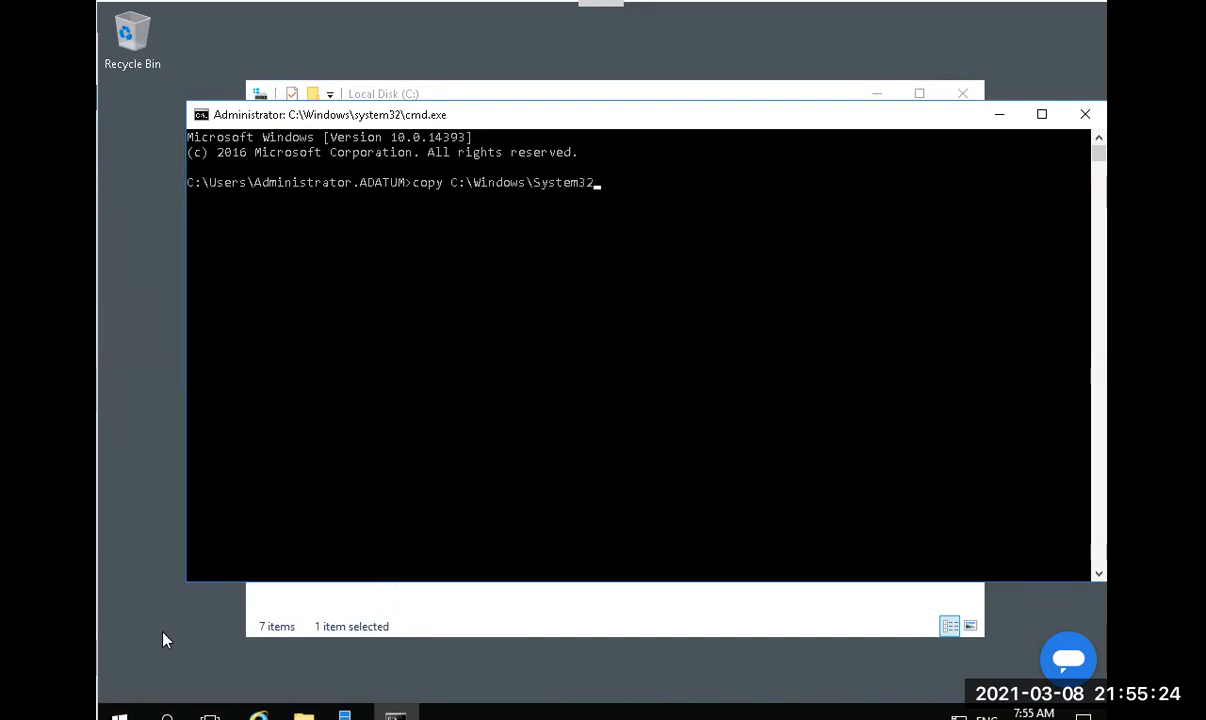
{"action": "type", "text": "\\mspaint.exe C:\\Share"}
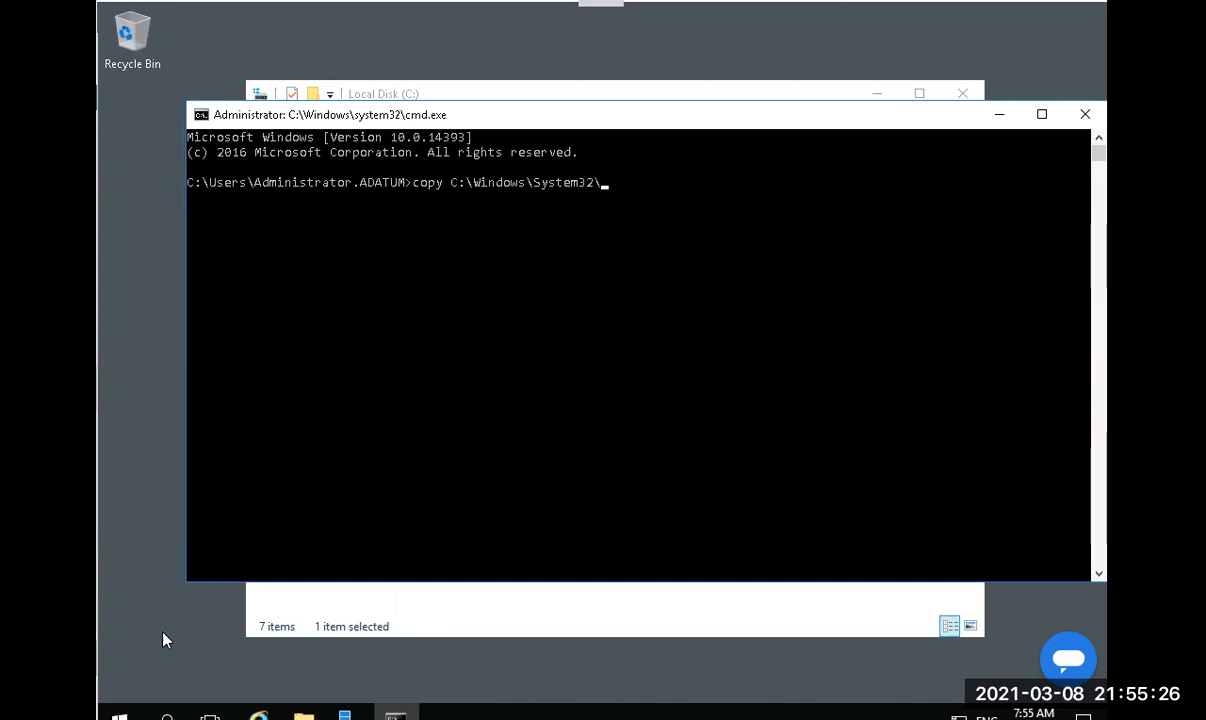
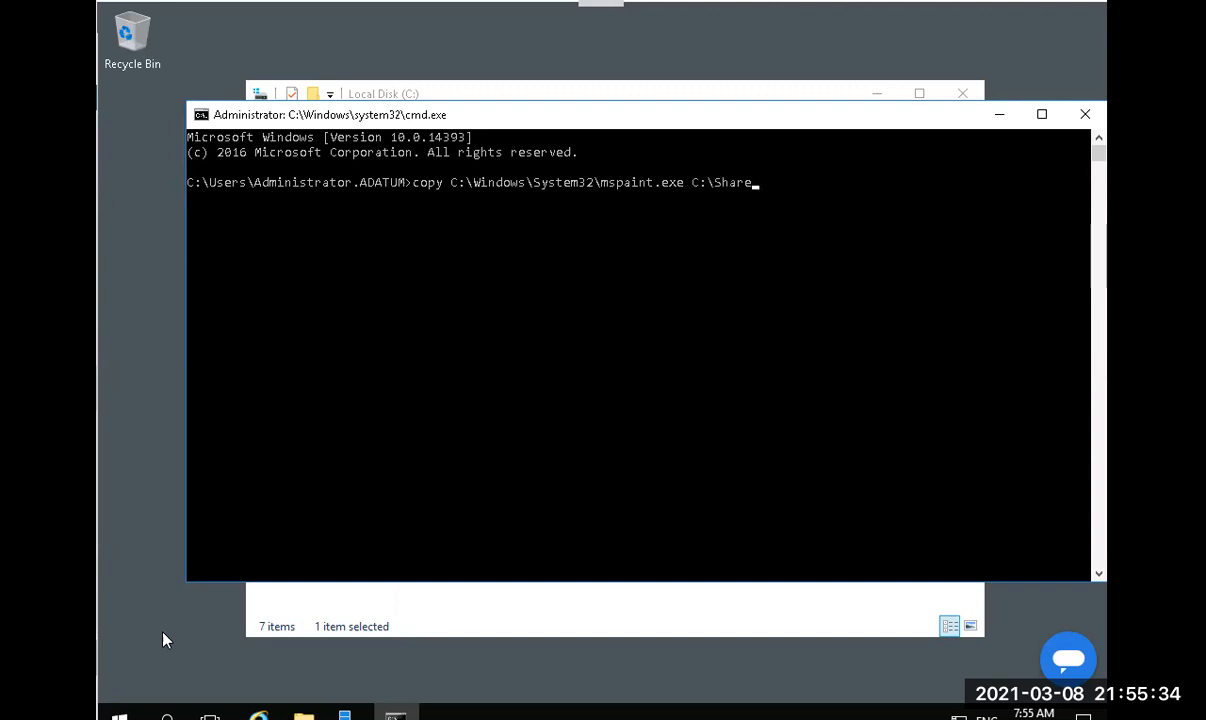
Launch cmd and type copy C:\Windows\System32\mspaint.exe C:\Share\ at the prompt.
Finish and run the copy of mspaint.exe into C:\Share, then close Command Prompt.
{"action": "type", "text": "\\"}
{"action": "key", "text": "Return"}
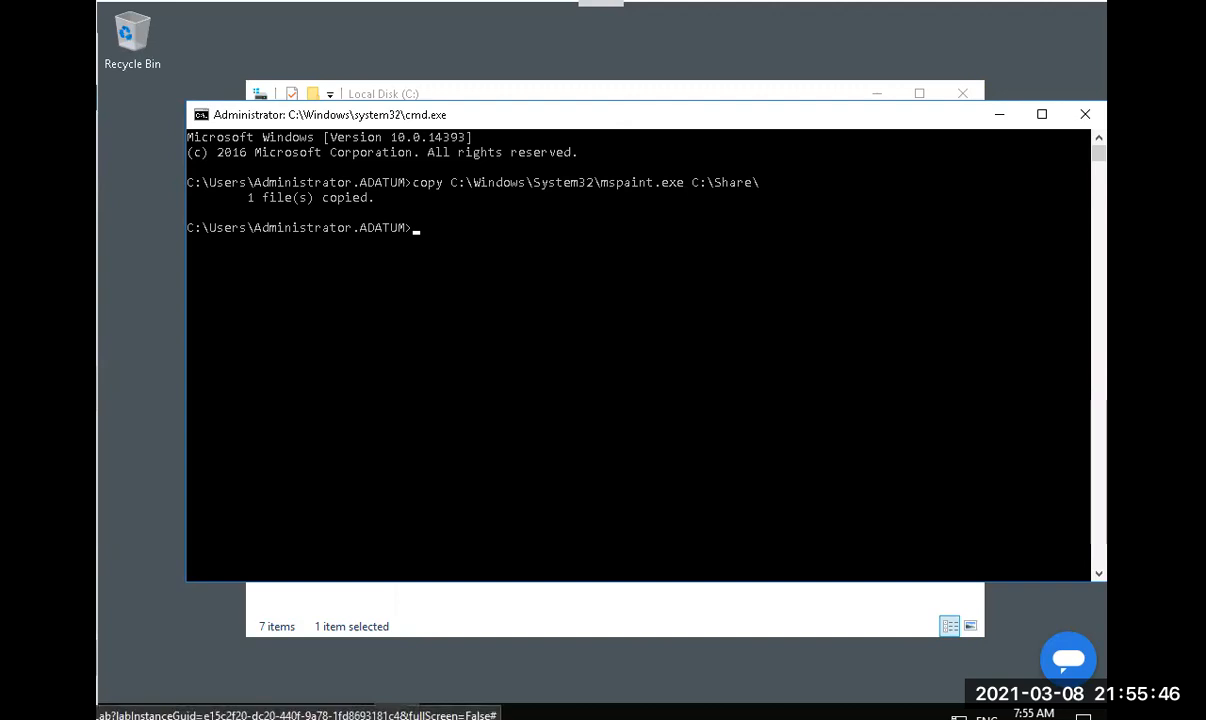
{"action": "left_click", "coordinate": [1084, 116]}
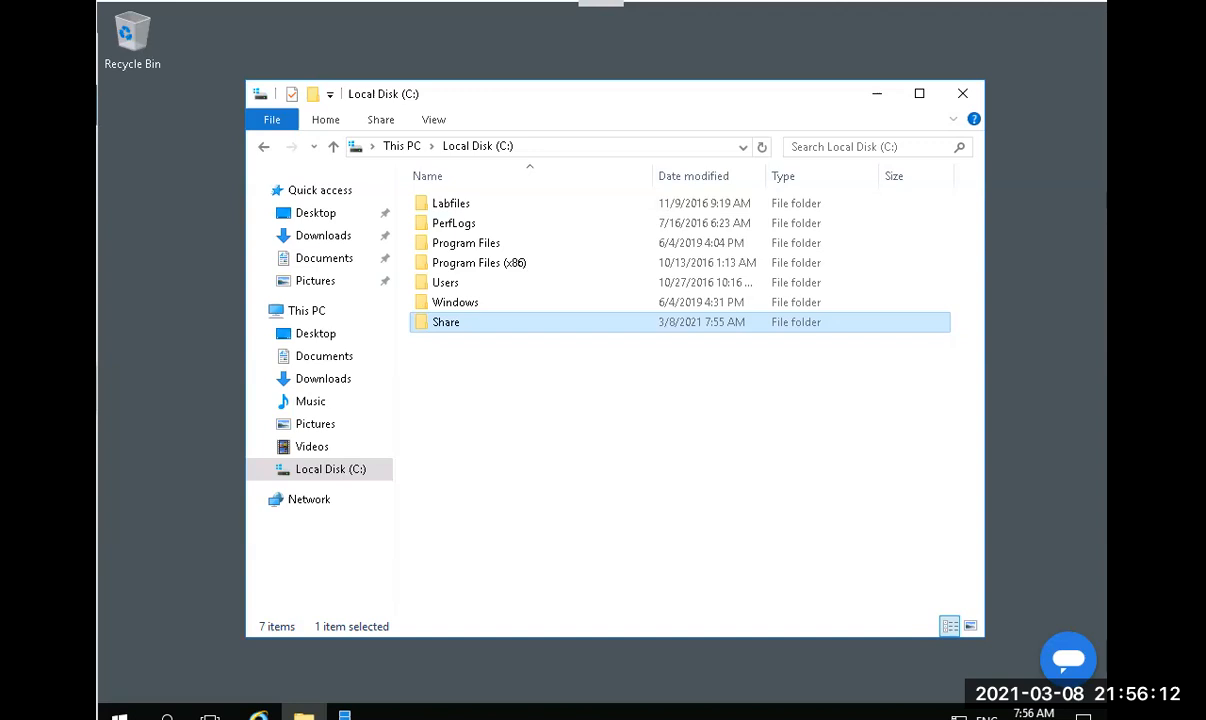
{"action": "key", "text": "alt+Tab"}
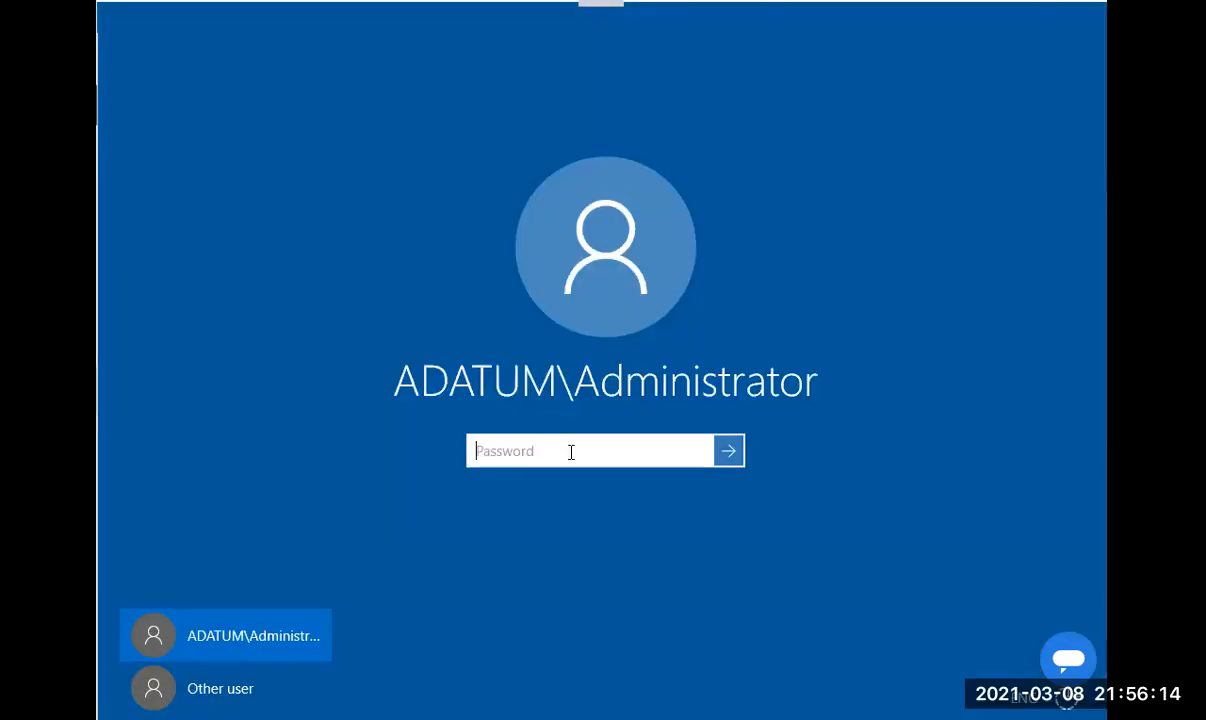
Sign in to the other machine as domain Administrator, re-entering the password after a rejection.
{"action": "type", "text": "•••••"}
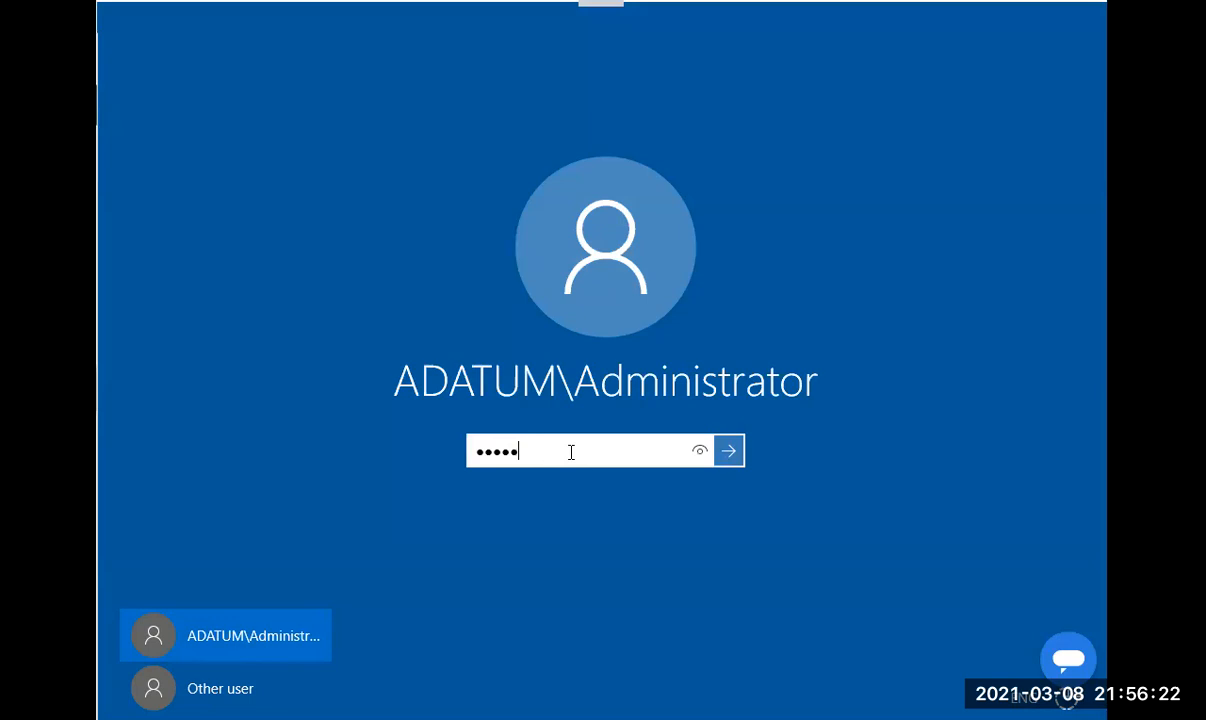
{"action": "type", "text": "***"}
{"action": "key", "text": "Return"}
{"action": "key", "text": "Return"}
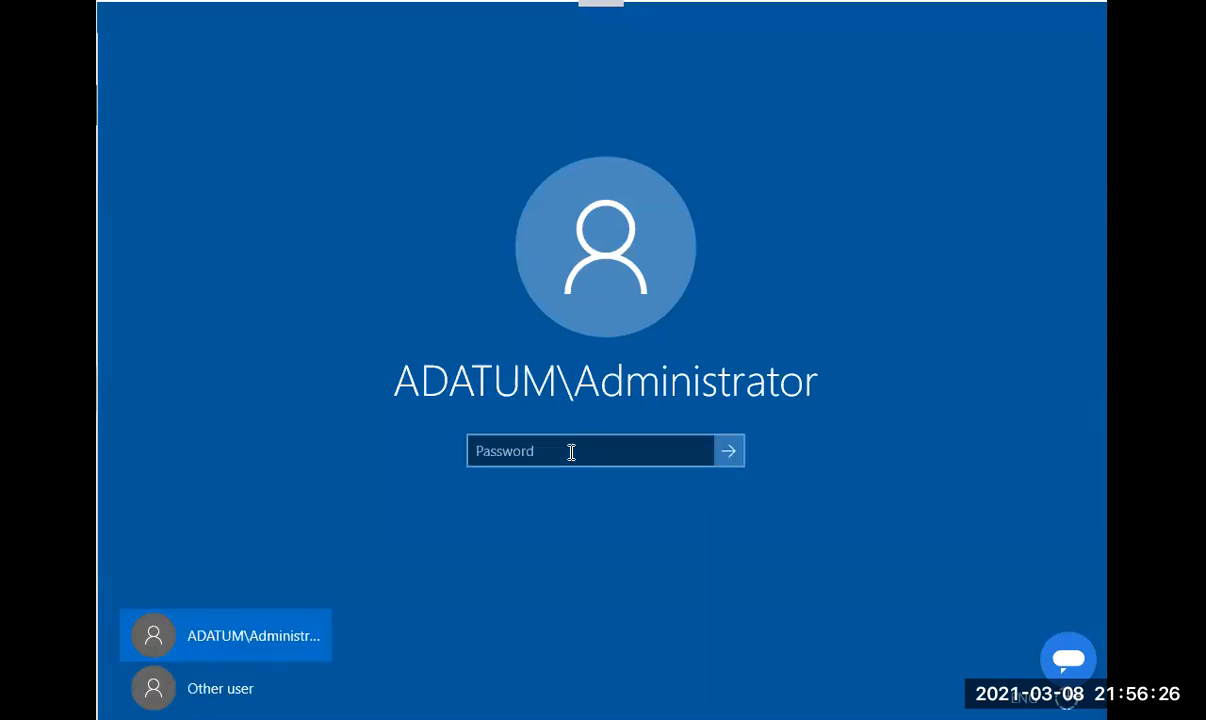
{"action": "type", "text": "********"}
{"action": "key", "text": "Return"}
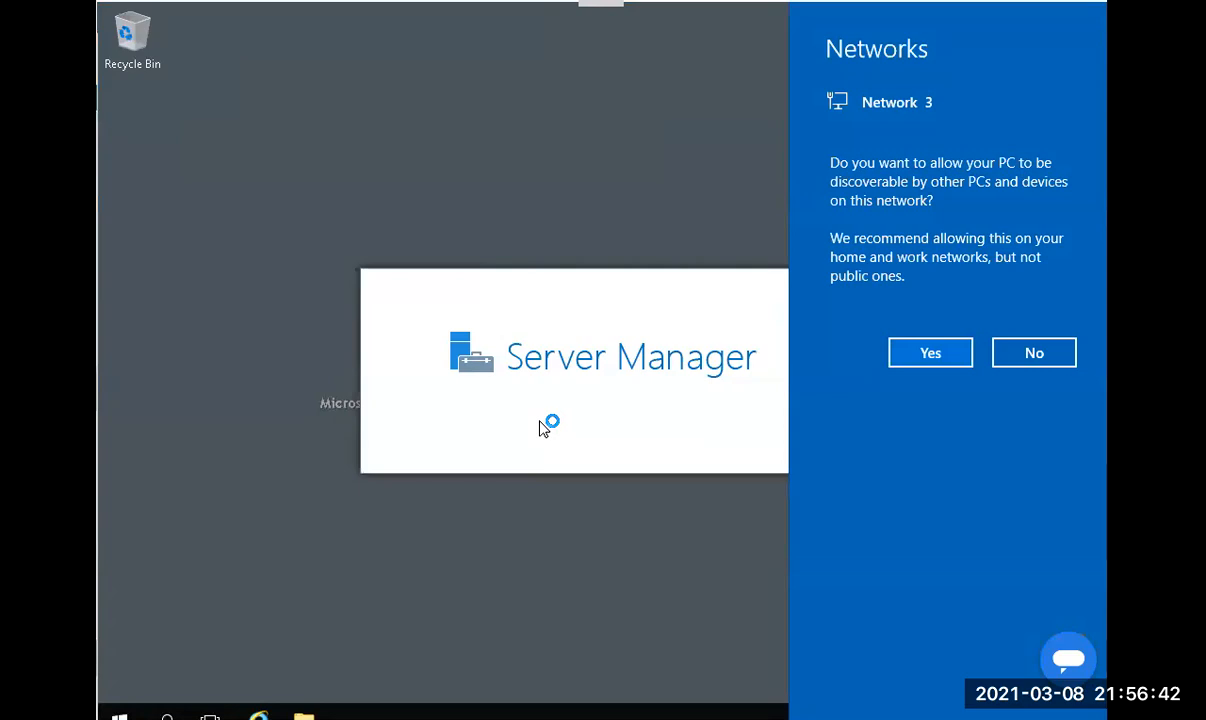
Make the PC discoverable on the network and launch Group Policy Management from Tools.
{"action": "left_click", "coordinate": [931, 353]}
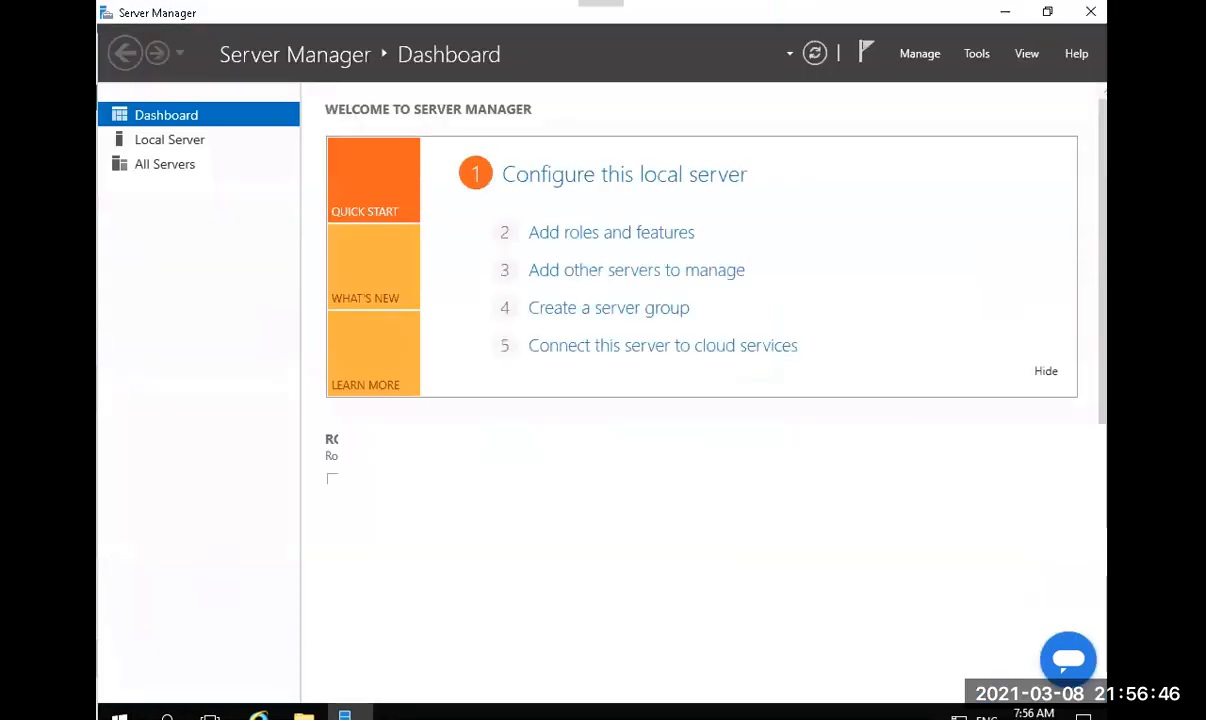
{"action": "left_click", "coordinate": [977, 54]}
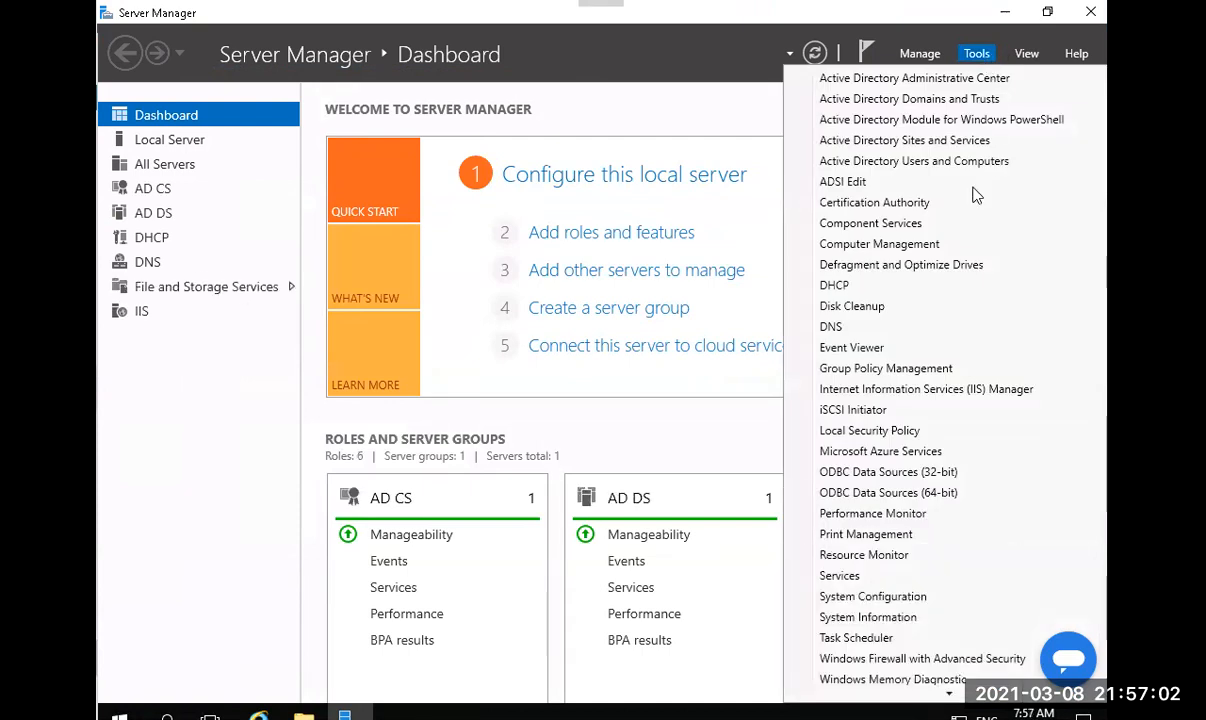
{"action": "left_click", "coordinate": [896, 369]}
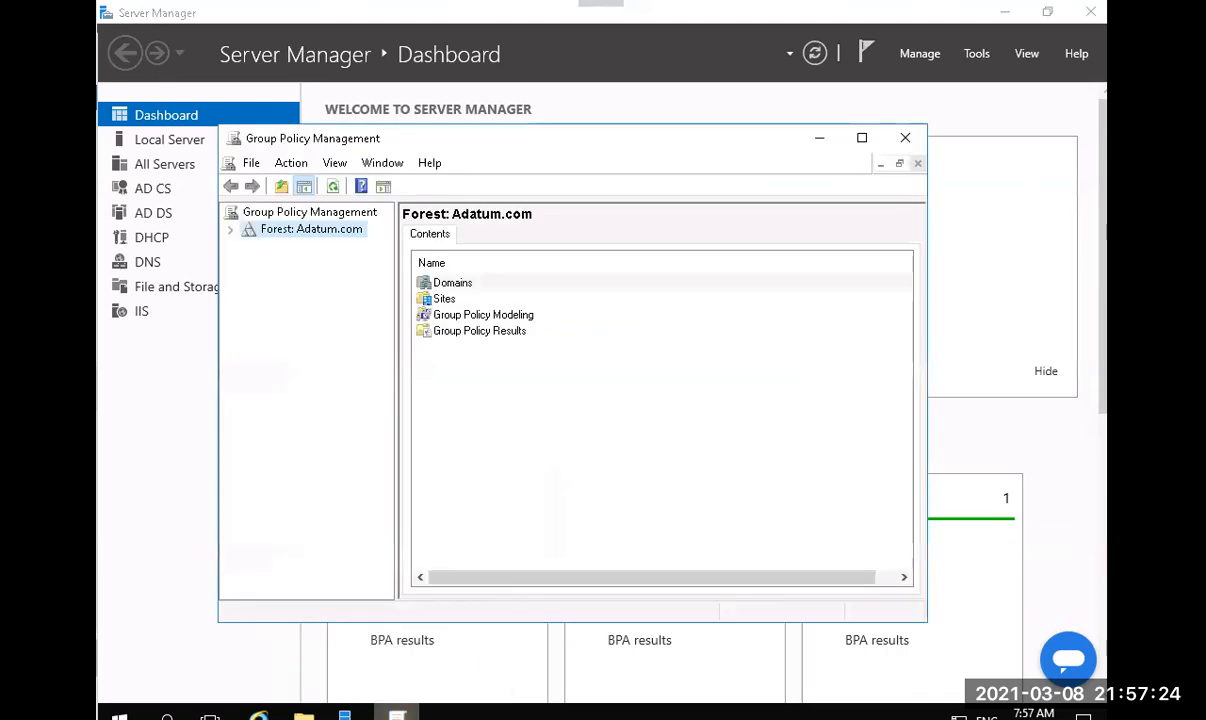
Maximize the console, expand Forest > Domains > Adatum.com, and edit the Default Domain Policy.
{"action": "left_click", "coordinate": [861, 140]}
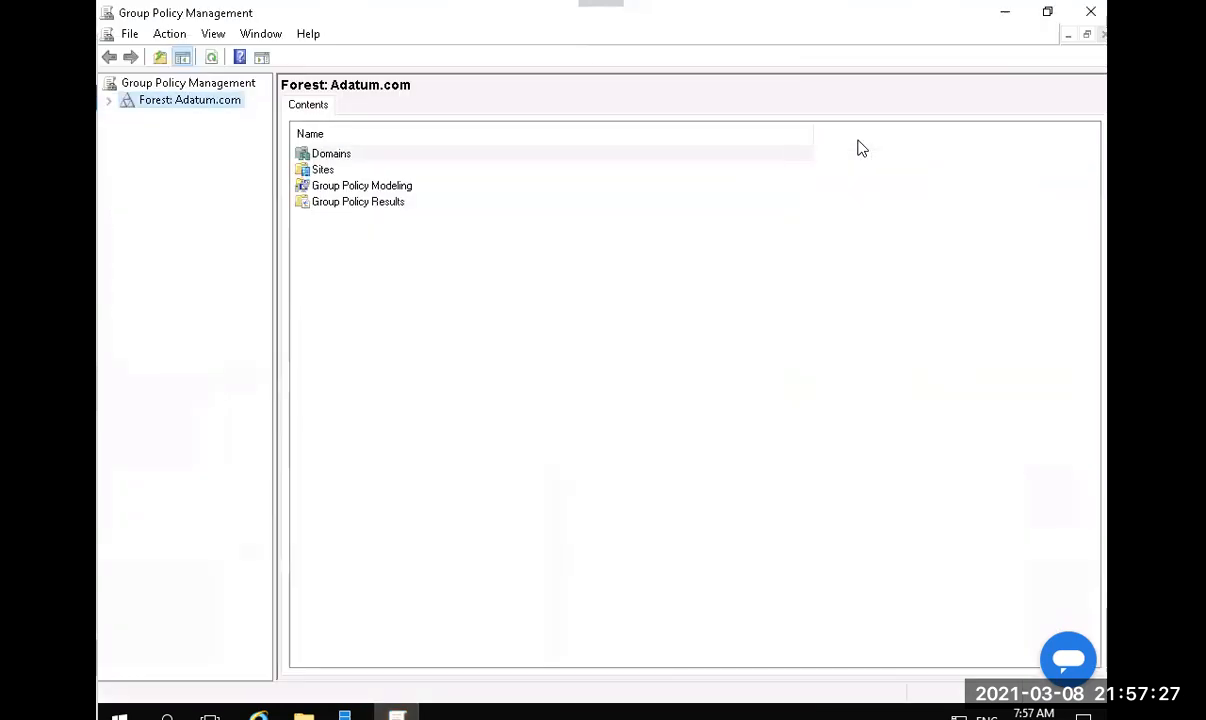
{"action": "left_click", "coordinate": [109, 101]}
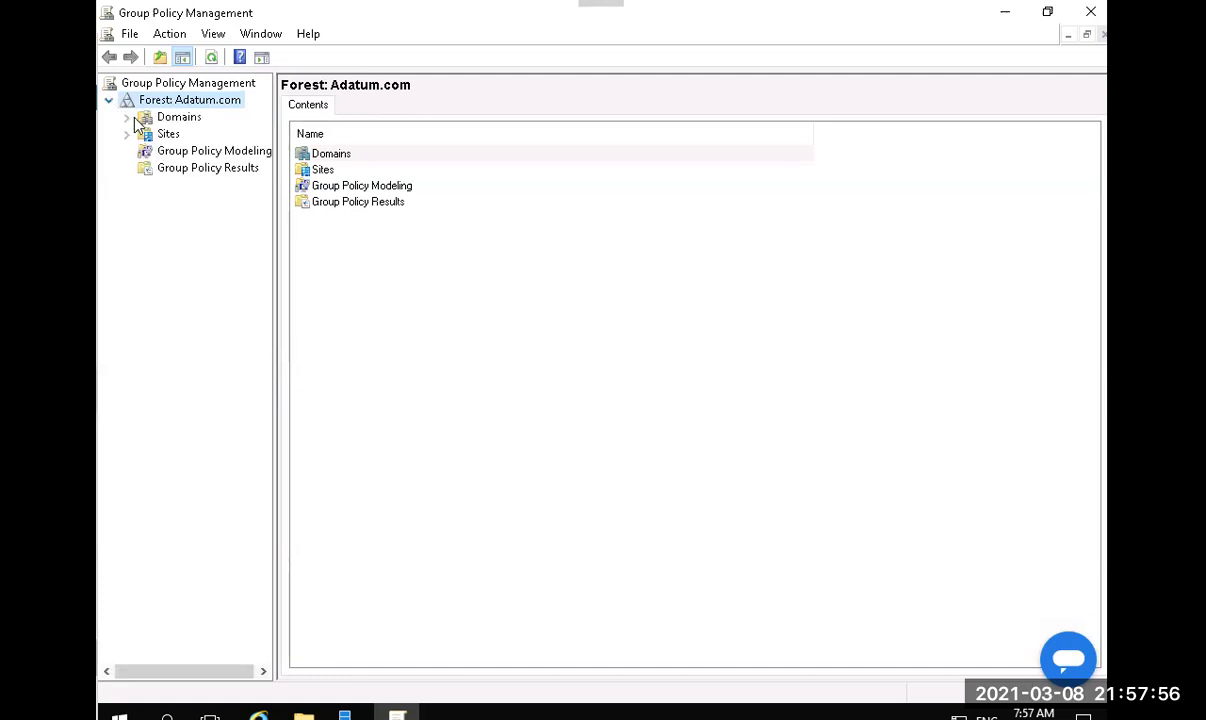
{"action": "left_click", "coordinate": [131, 117]}
{"action": "left_click", "coordinate": [146, 134]}
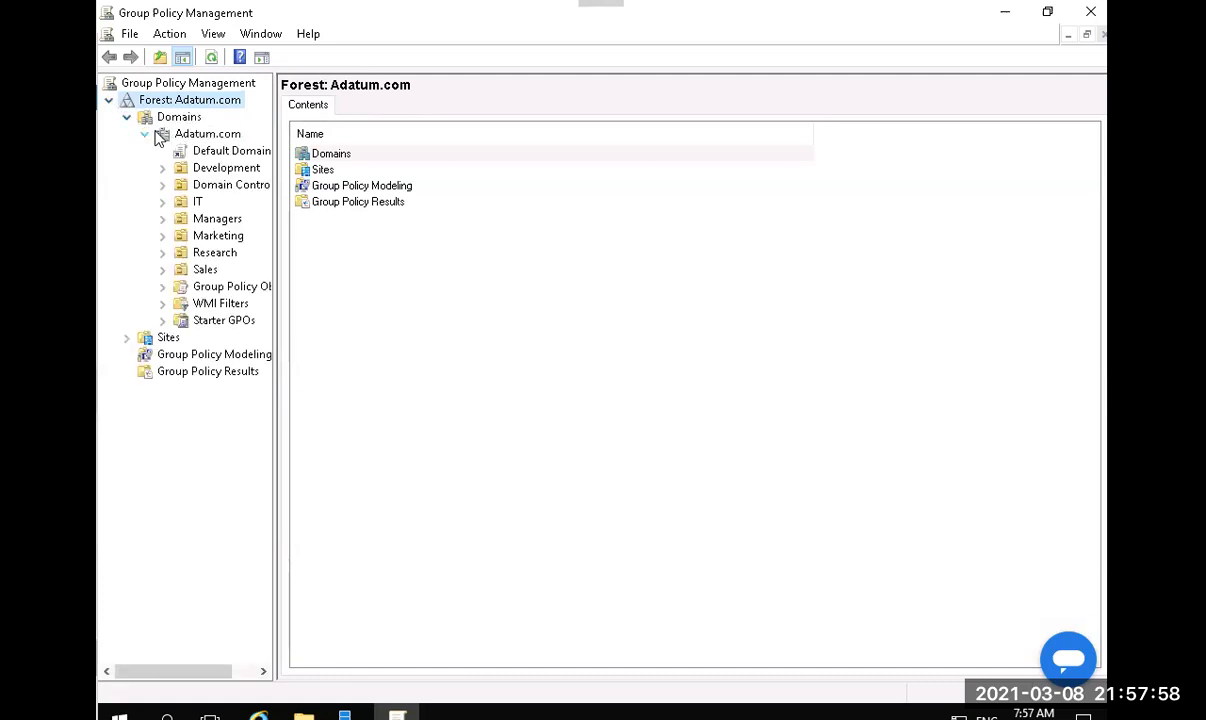
{"action": "right_click", "coordinate": [219, 141]}
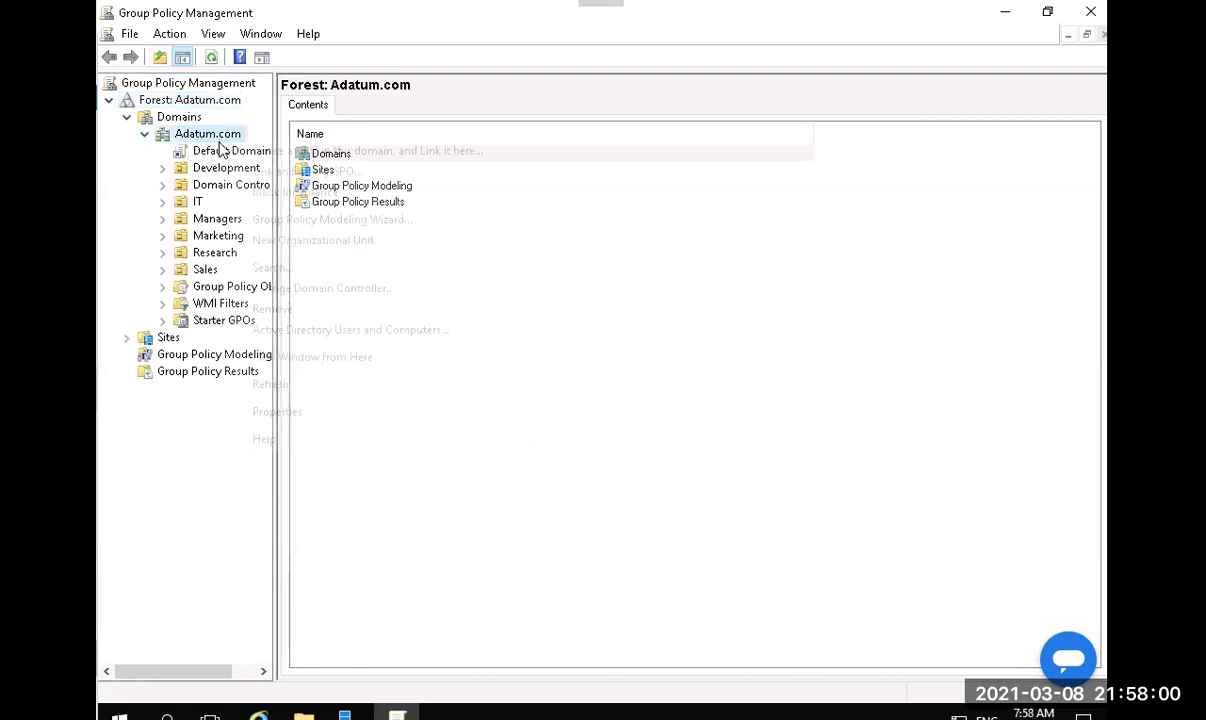
{"action": "right_click", "coordinate": [200, 156]}
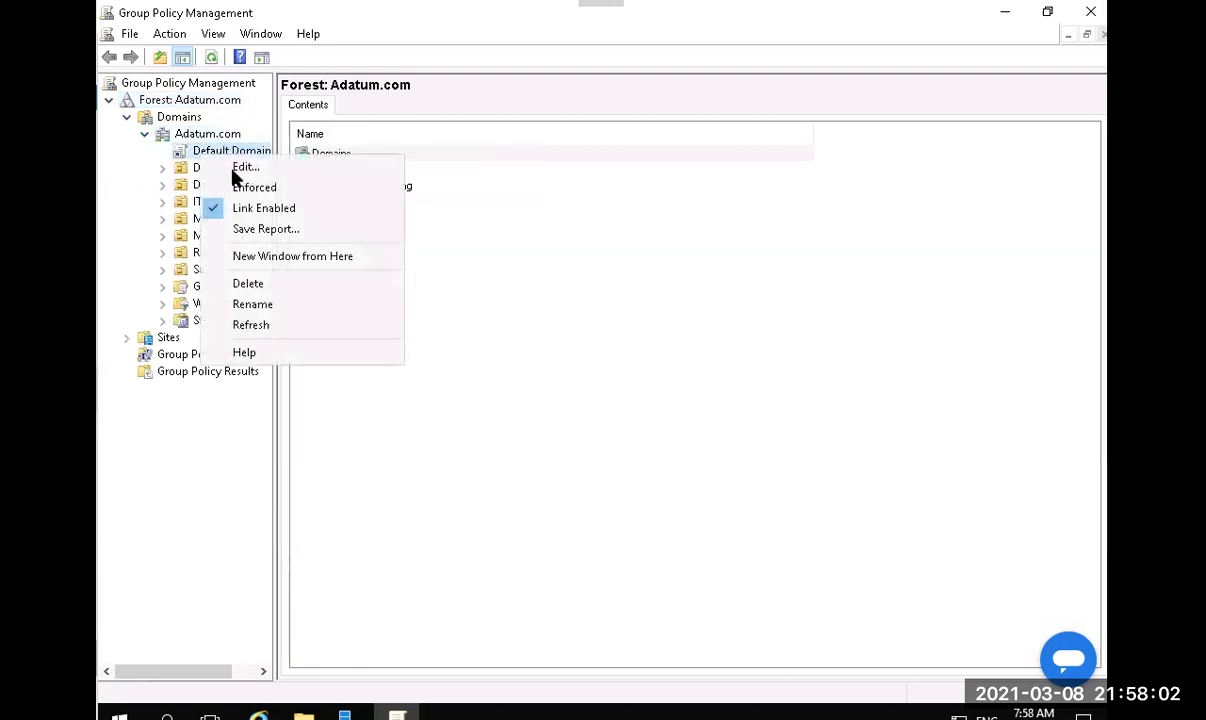
{"action": "left_click", "coordinate": [238, 168]}
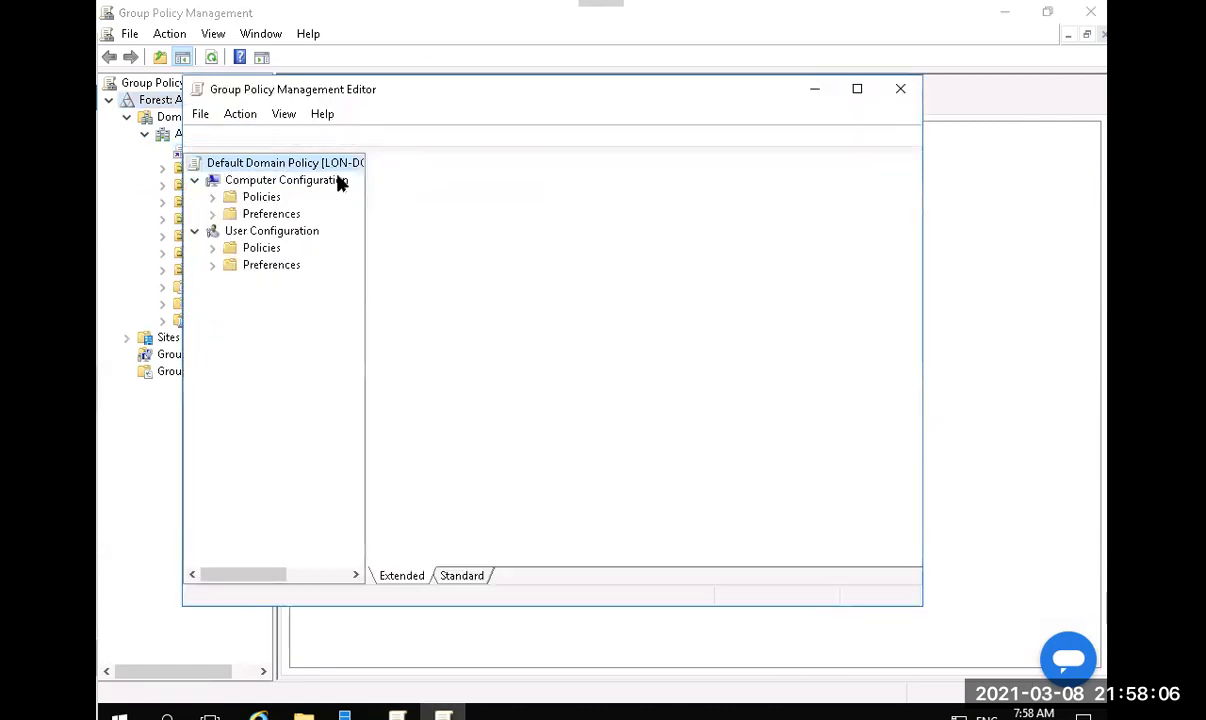
Expand Computer Configuration > Policies > Windows Settings > Security Settings, widening the tree pane.
{"action": "left_click", "coordinate": [290, 162]}
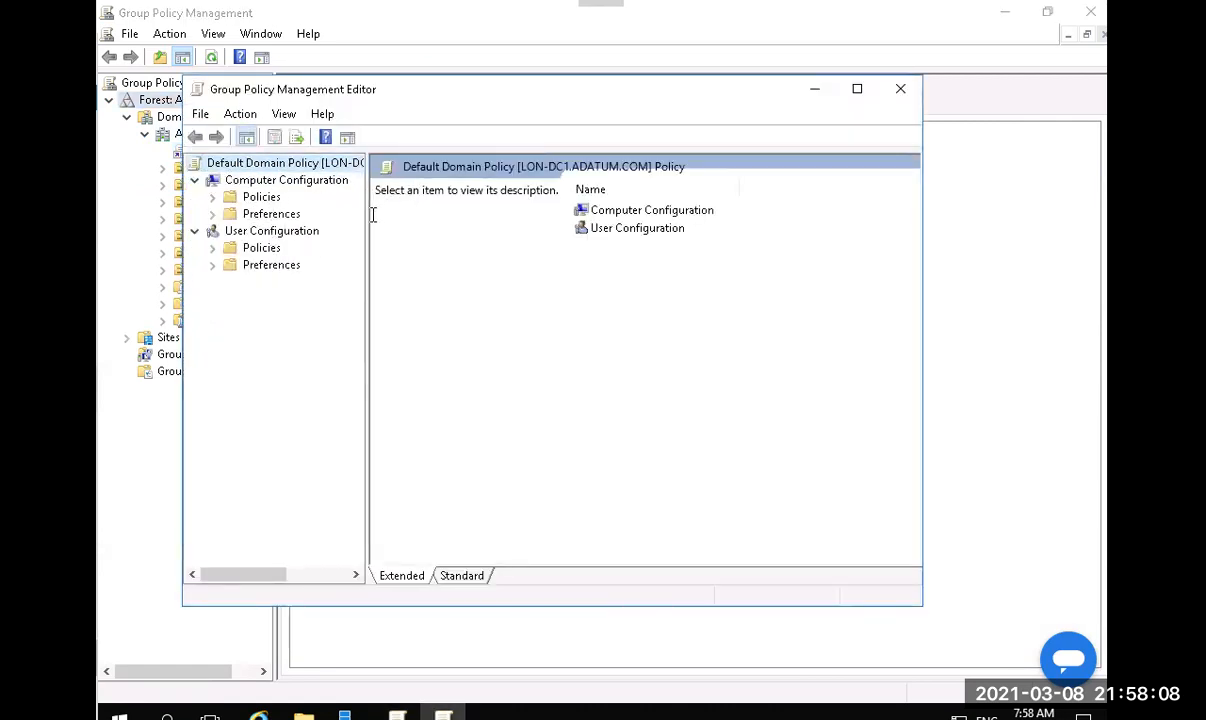
{"action": "left_click_drag", "start_coordinate": [368, 213], "coordinate": [403, 213]}
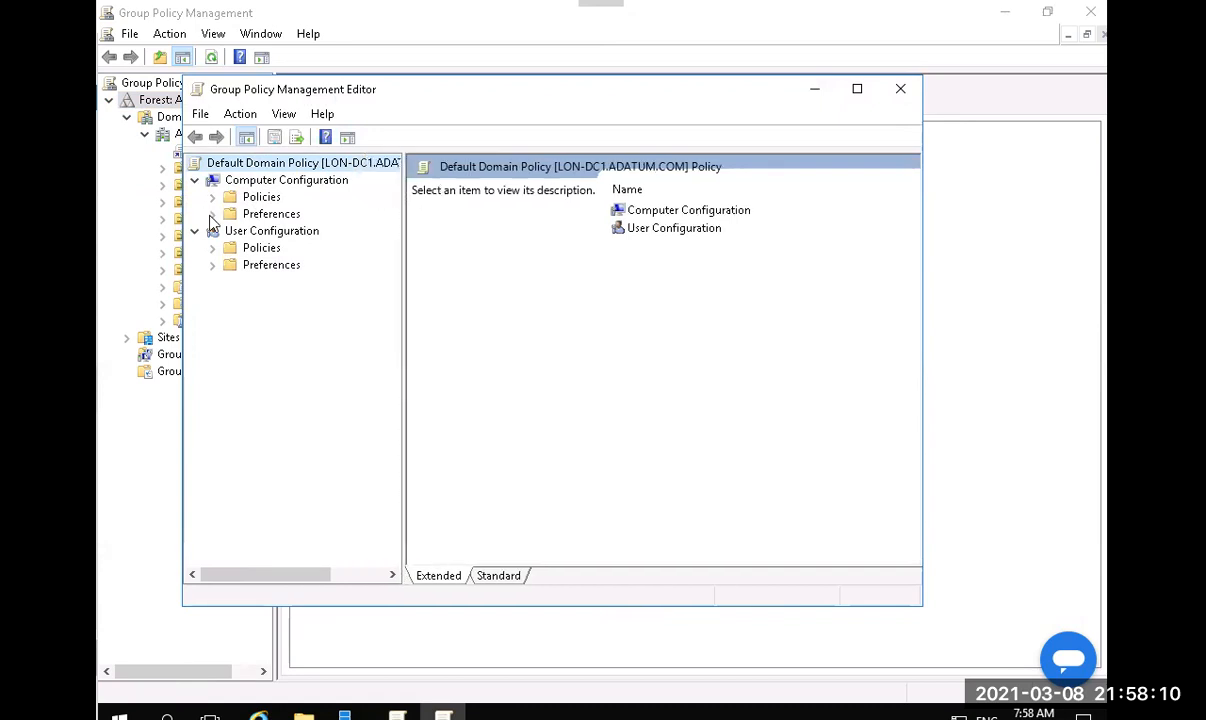
{"action": "left_click", "coordinate": [212, 198]}
{"action": "left_click", "coordinate": [229, 231]}
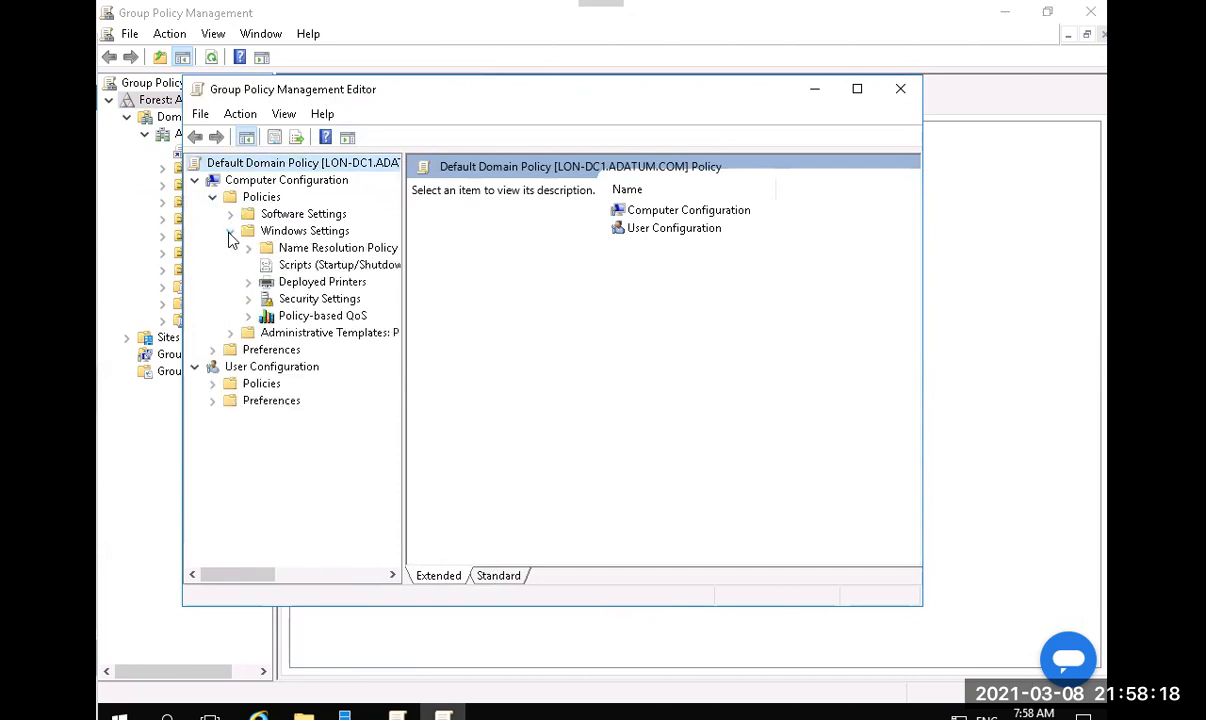
{"action": "left_click", "coordinate": [249, 301]}
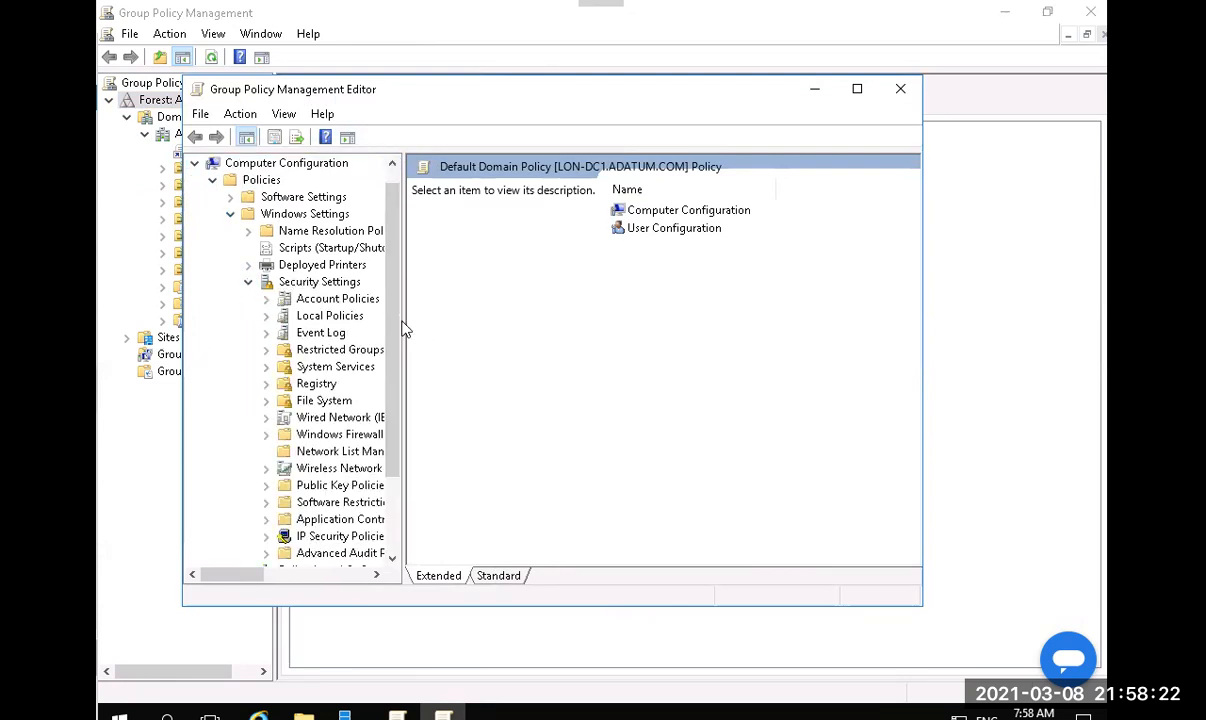
{"action": "left_click_drag", "start_coordinate": [403, 320], "coordinate": [503, 316]}
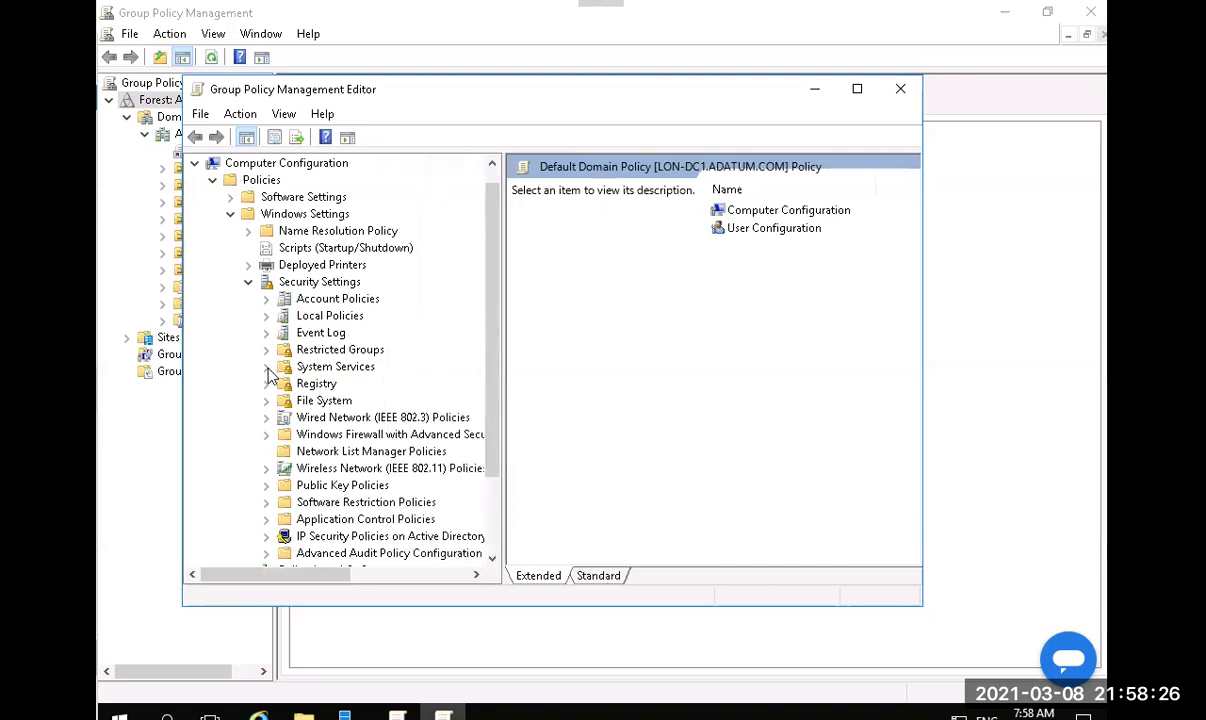
Start a new rule under Windows Firewall with Advanced Security's Inbound Rules.
{"action": "left_click", "coordinate": [266, 434]}
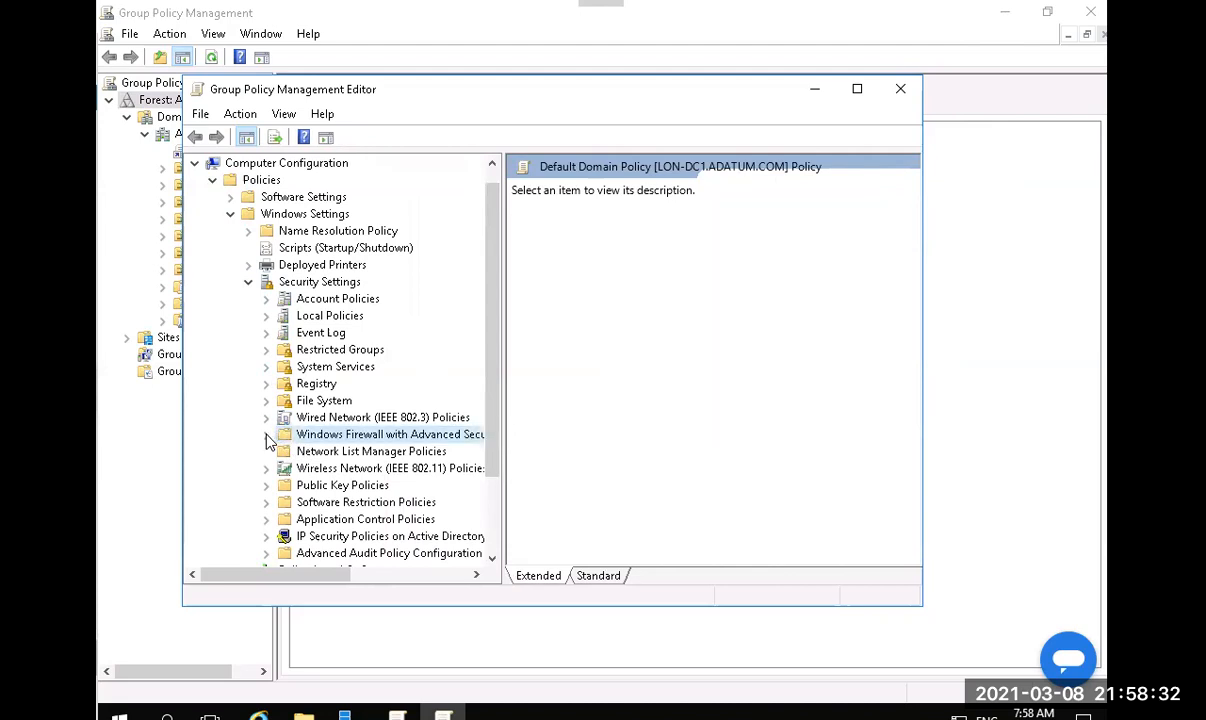
{"action": "left_click", "coordinate": [285, 451]}
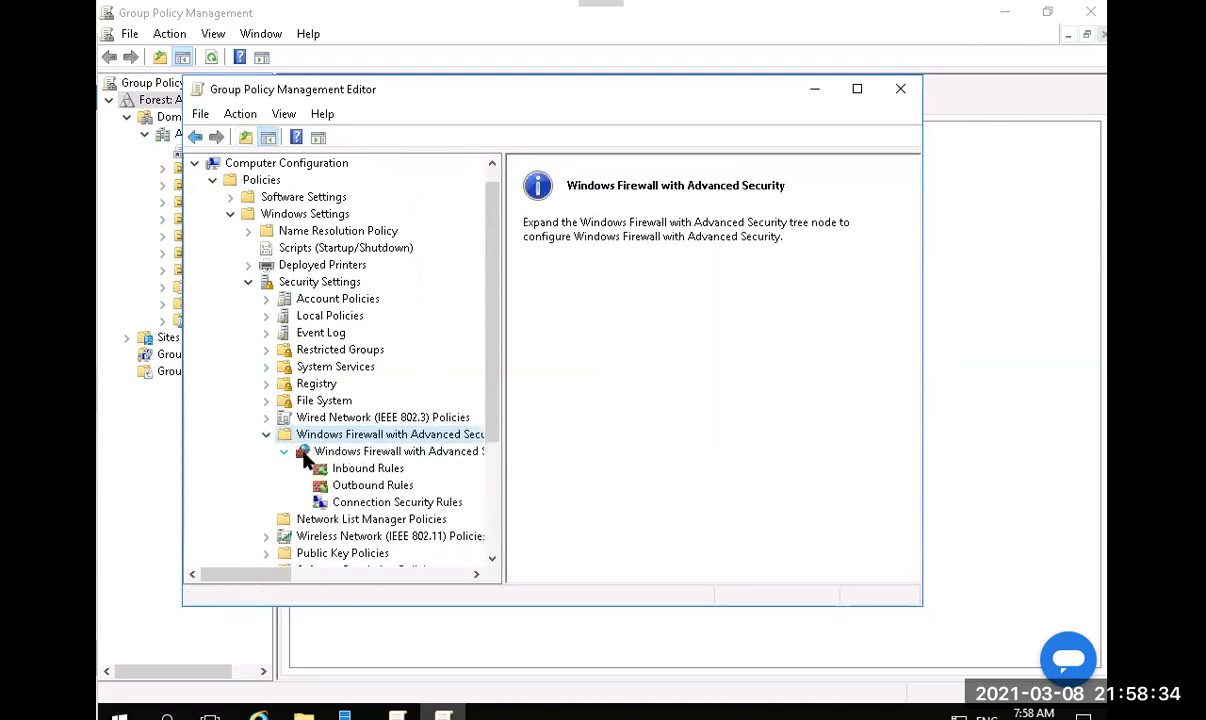
{"action": "right_click", "coordinate": [342, 473]}
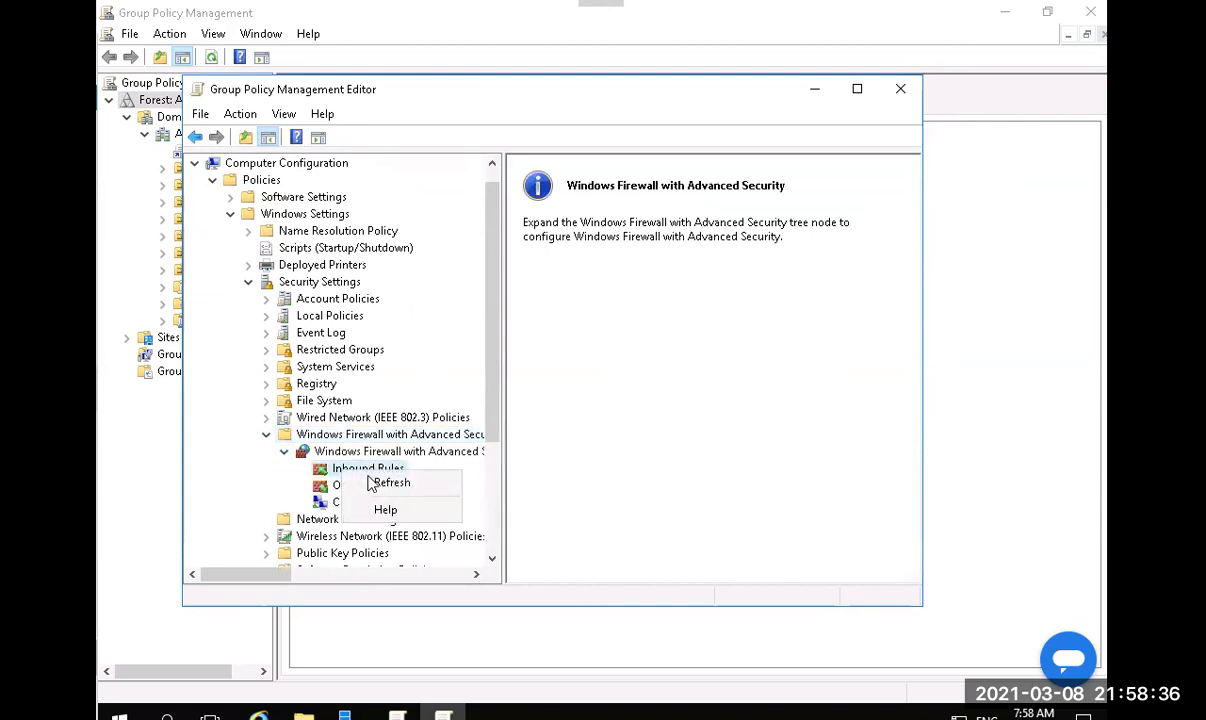
{"action": "left_click", "coordinate": [333, 470]}
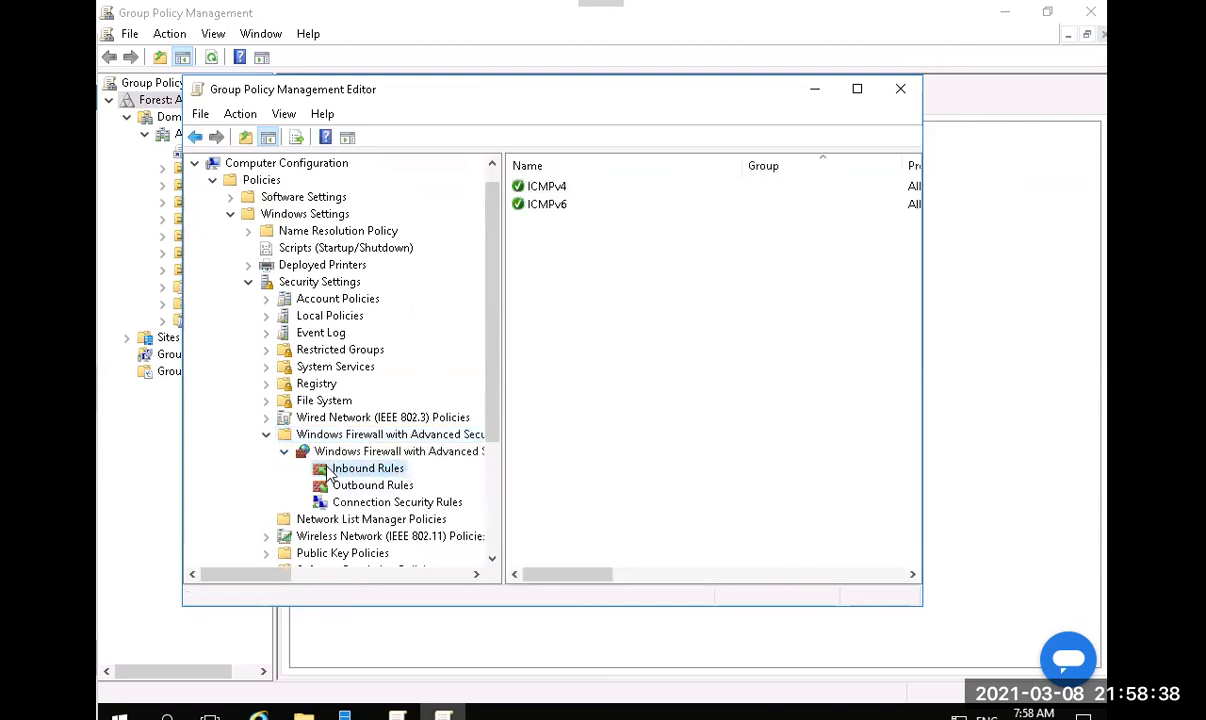
{"action": "right_click", "coordinate": [330, 470]}
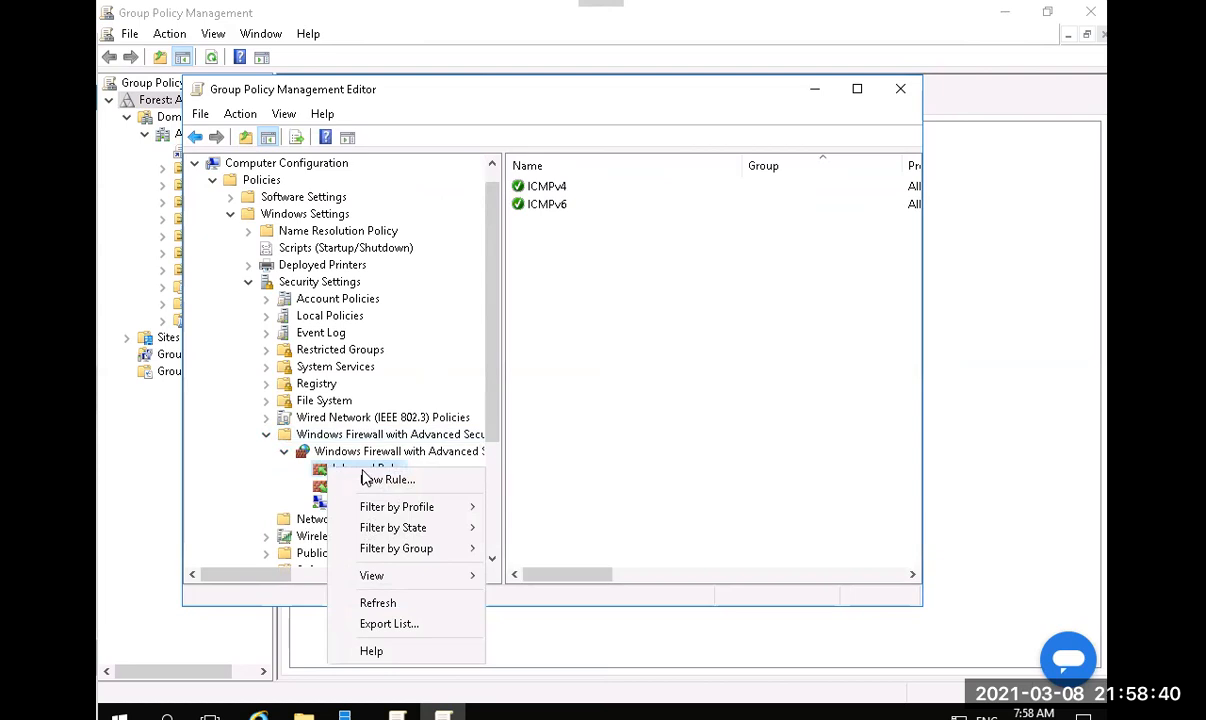
{"action": "left_click", "coordinate": [345, 477]}
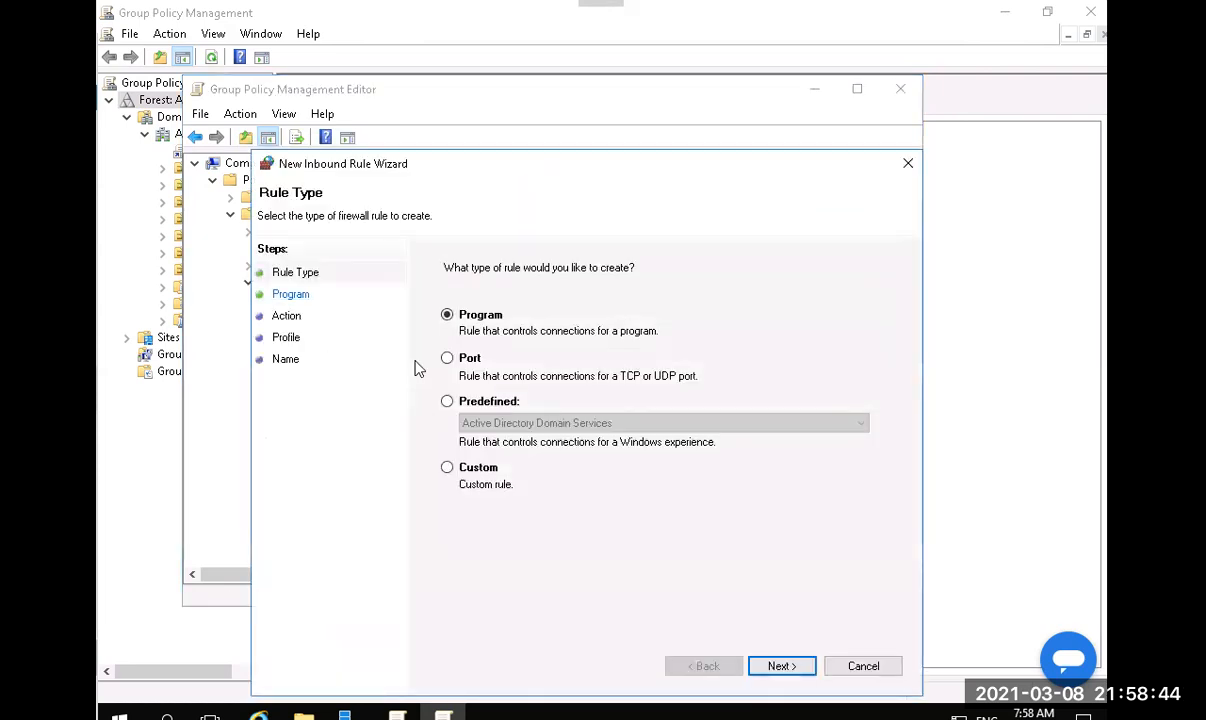
Add the predefined BranchCache - Content Retrieval (Uses HTTP) inbound rule, allowing the connection.
{"action": "left_click", "coordinate": [471, 403]}
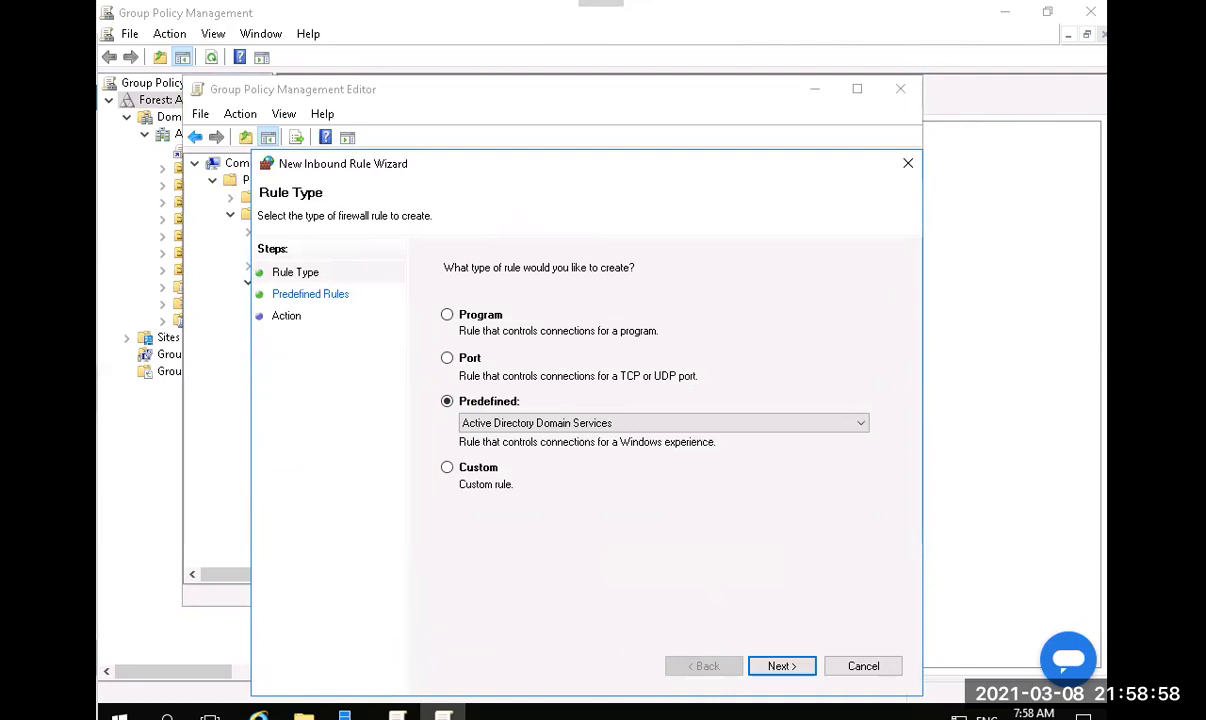
{"action": "left_click", "coordinate": [620, 425]}
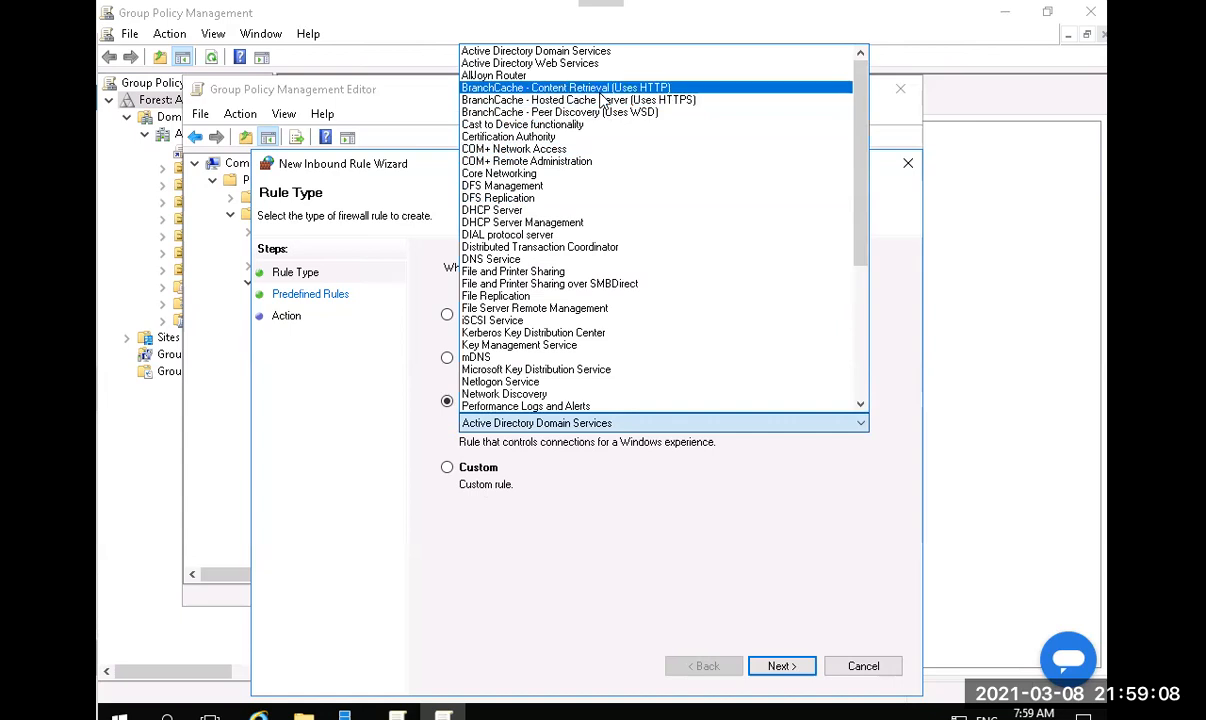
{"action": "left_click", "coordinate": [600, 93]}
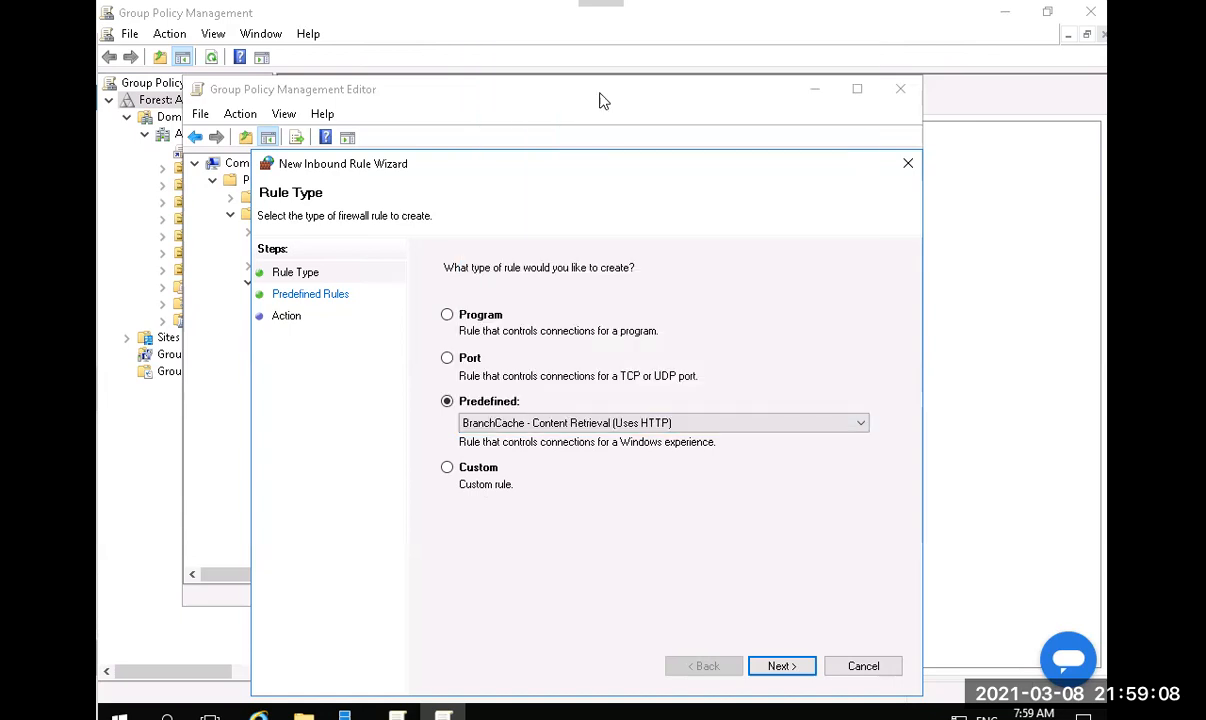
{"action": "left_click", "coordinate": [779, 666]}
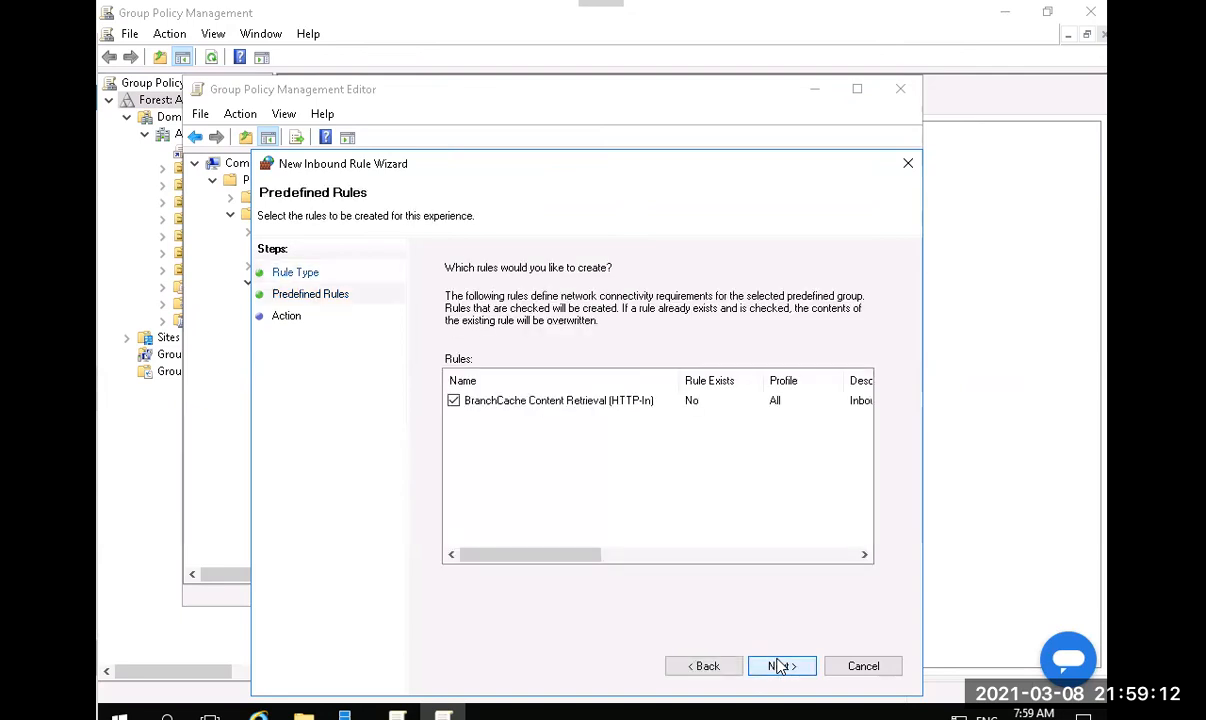
{"action": "left_click", "coordinate": [779, 666]}
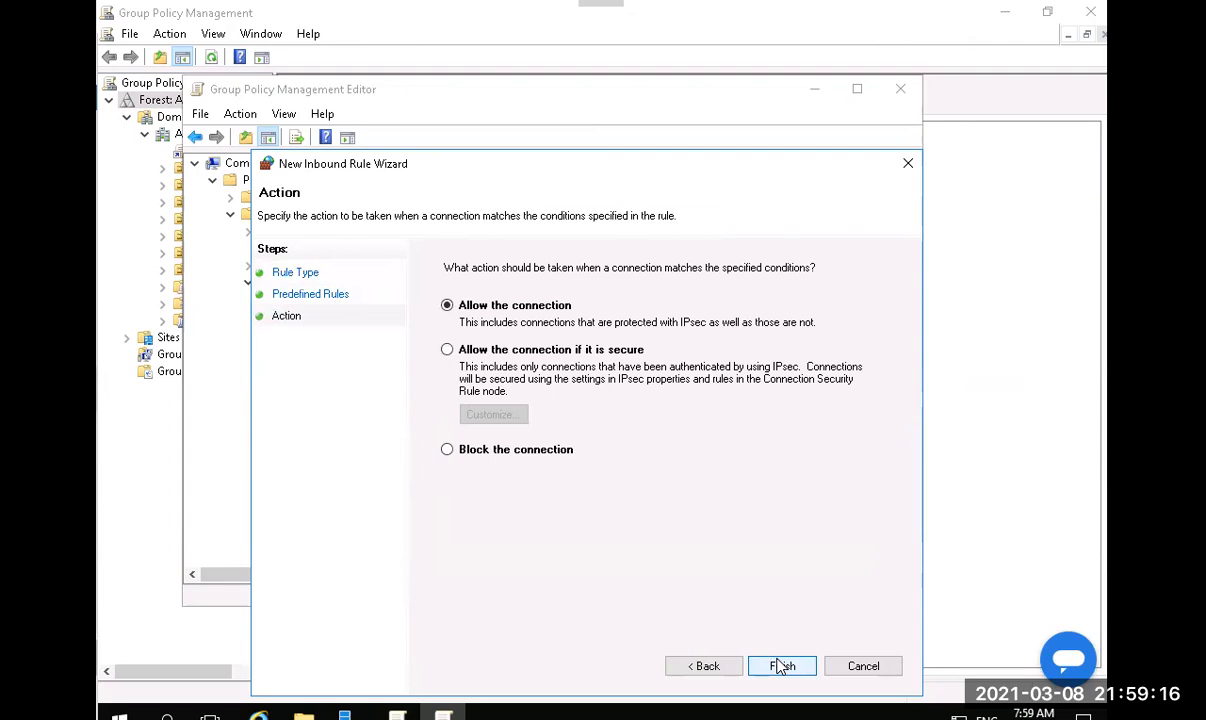
{"action": "left_click", "coordinate": [781, 666]}
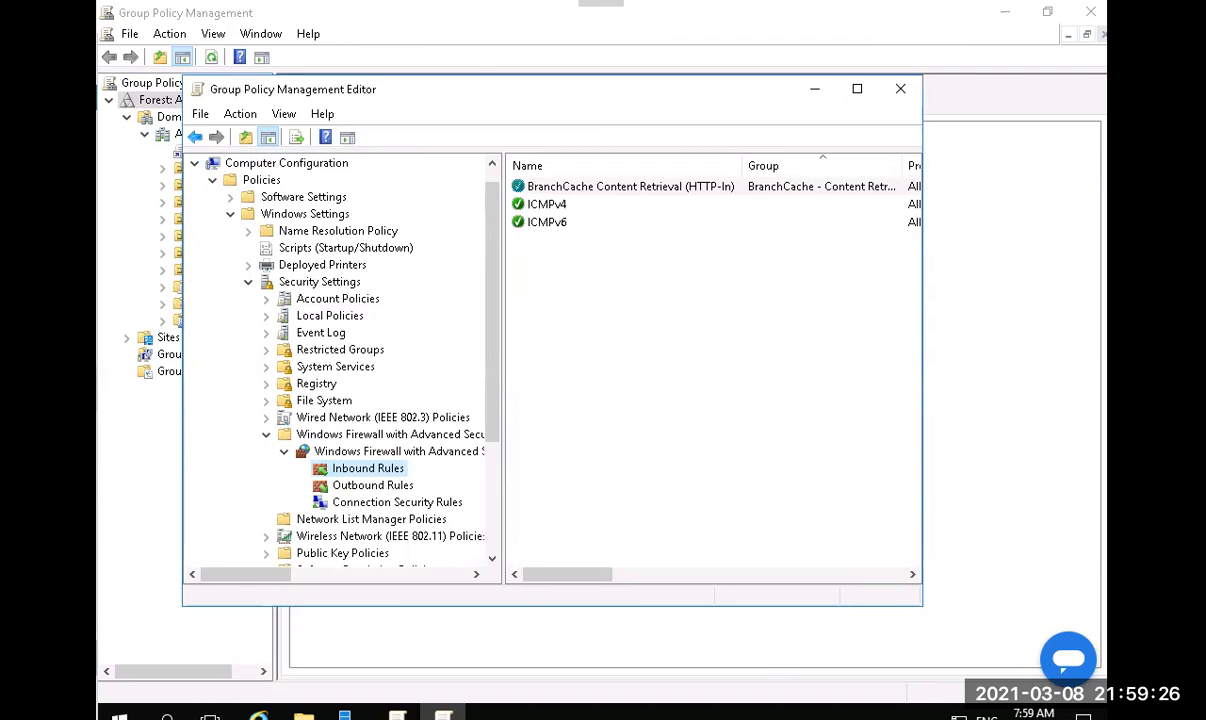
Create another inbound rule from the predefined BranchCache - Peer Discovery (Uses WSD) set, allowing connections.
{"action": "right_click", "coordinate": [359, 473]}
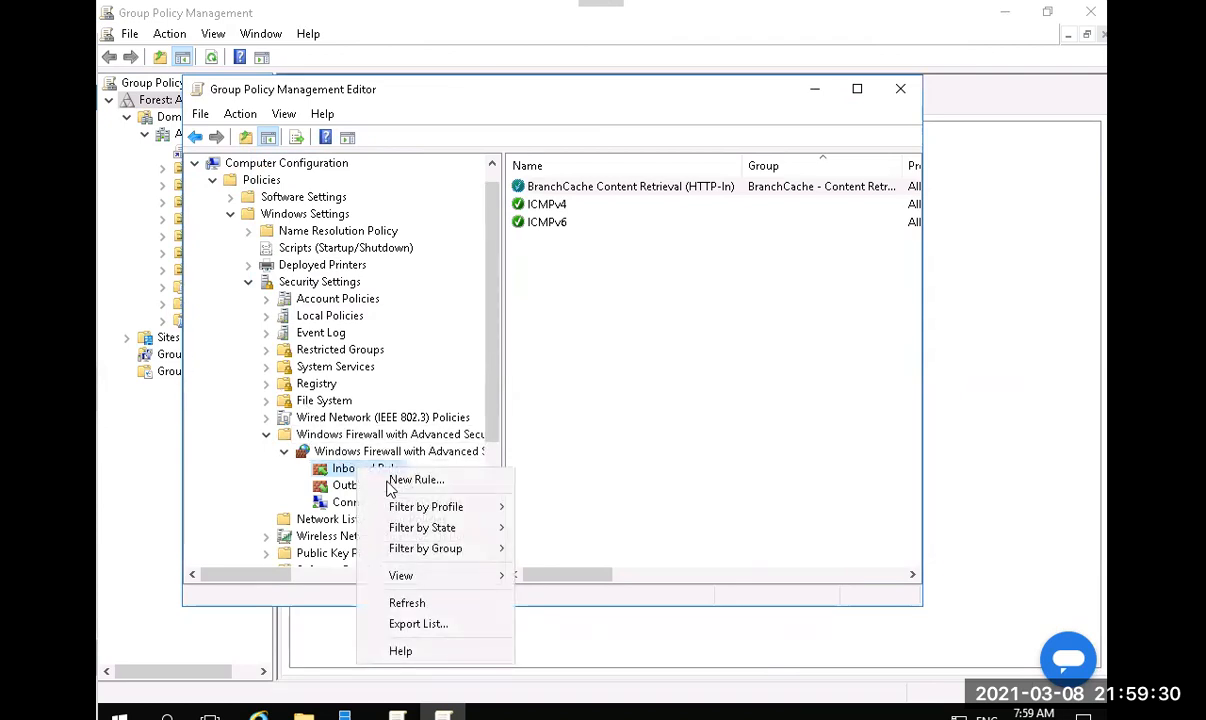
{"action": "left_click", "coordinate": [404, 481]}
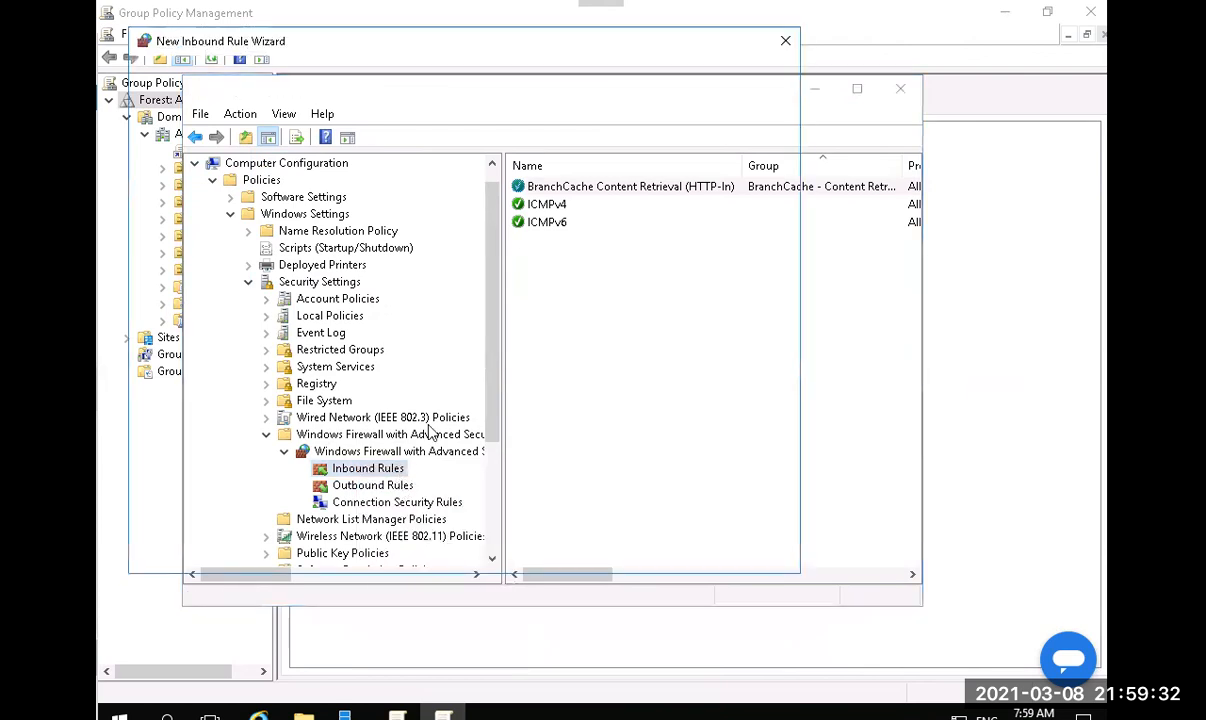
{"action": "left_click", "coordinate": [353, 285]}
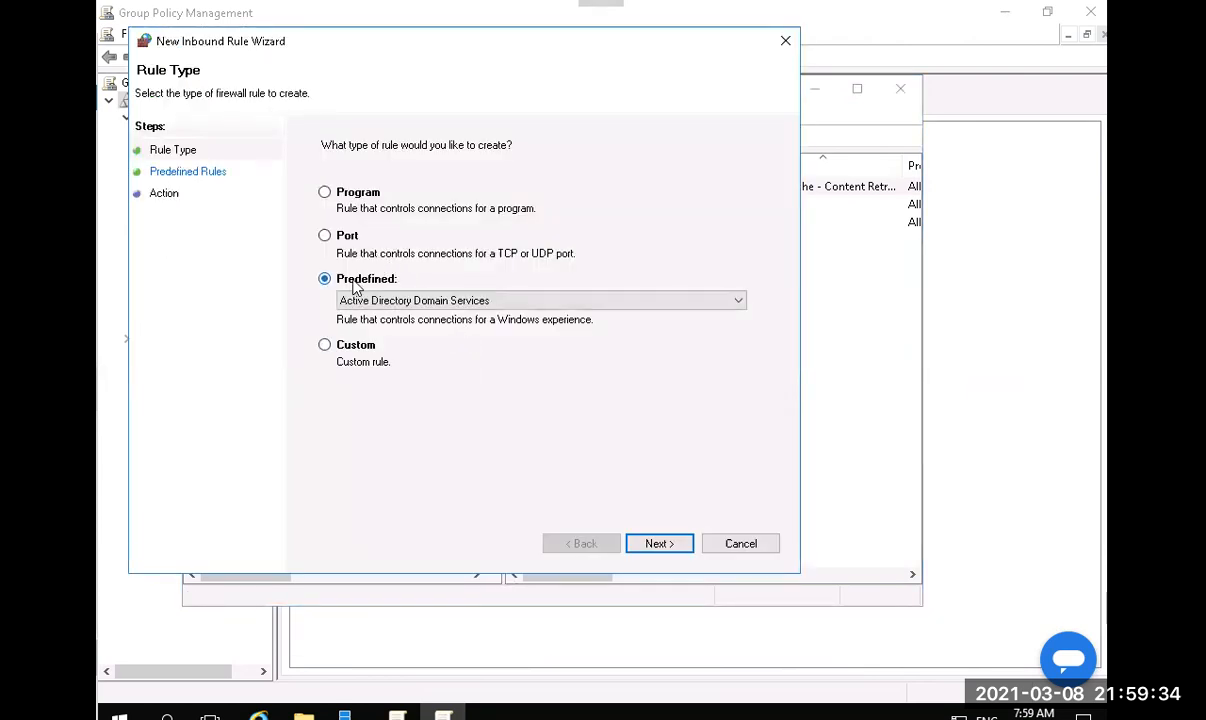
{"action": "left_click", "coordinate": [406, 302]}
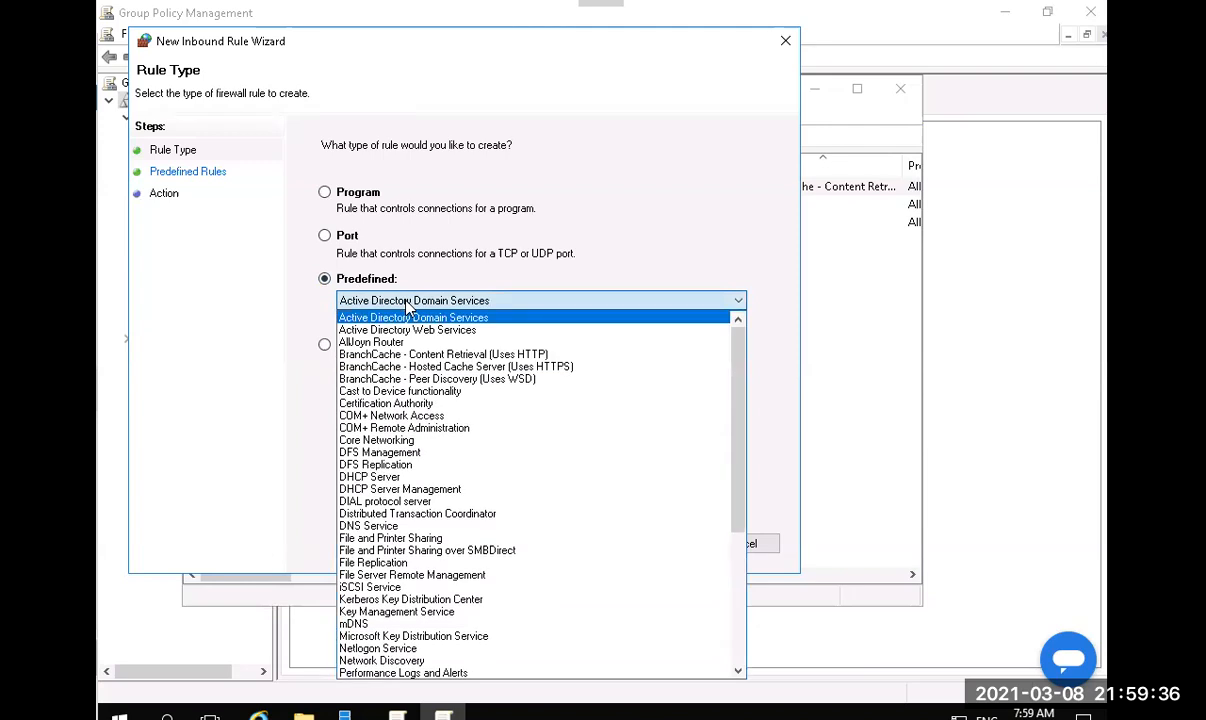
{"action": "left_click", "coordinate": [428, 380]}
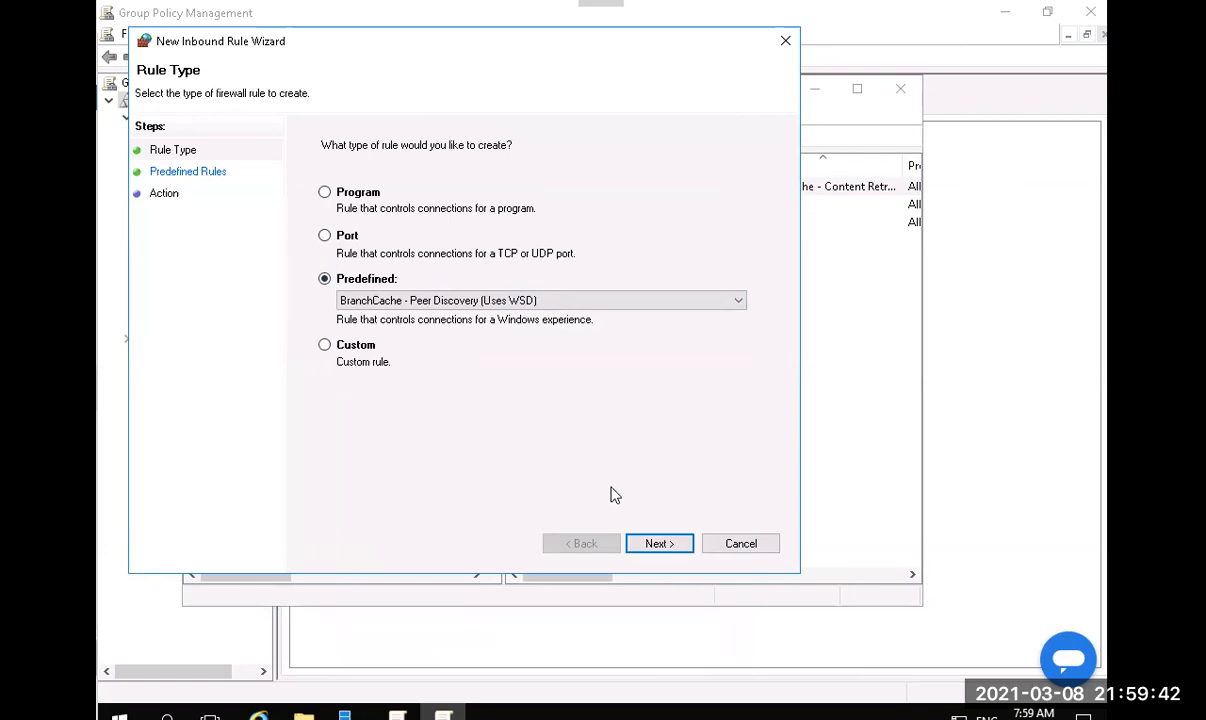
{"action": "left_click", "coordinate": [651, 546]}
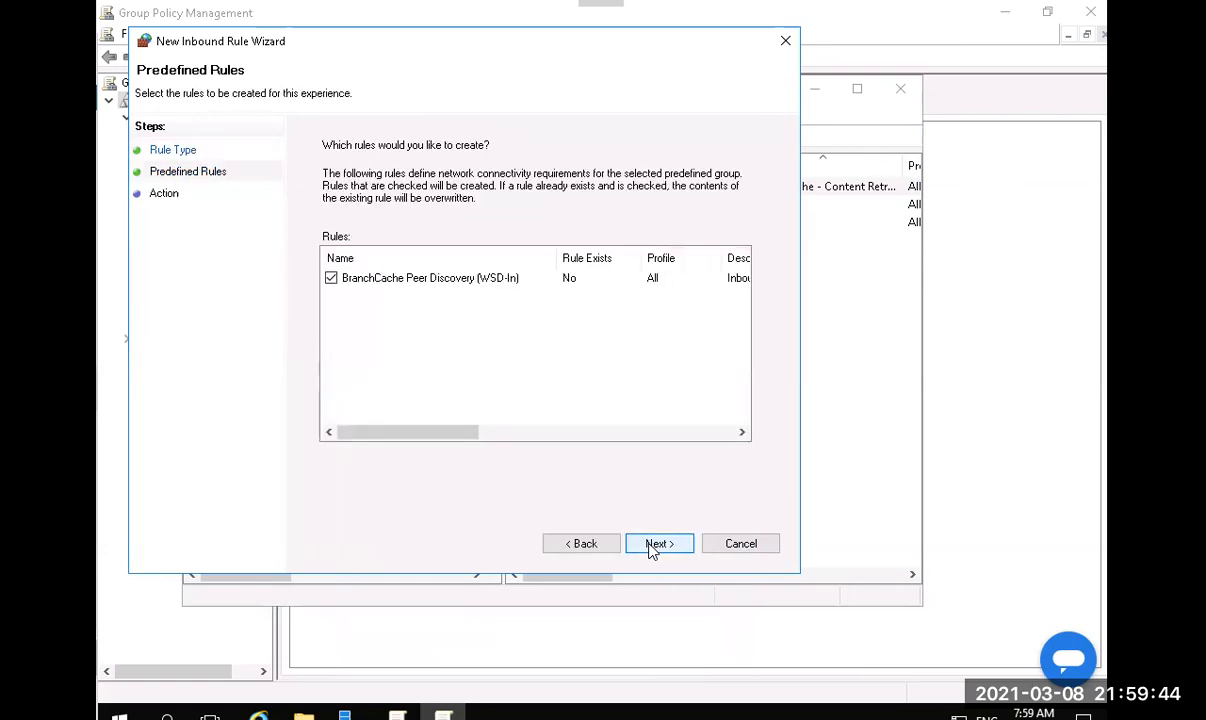
{"action": "left_click", "coordinate": [651, 546]}
{"action": "left_click", "coordinate": [659, 544]}
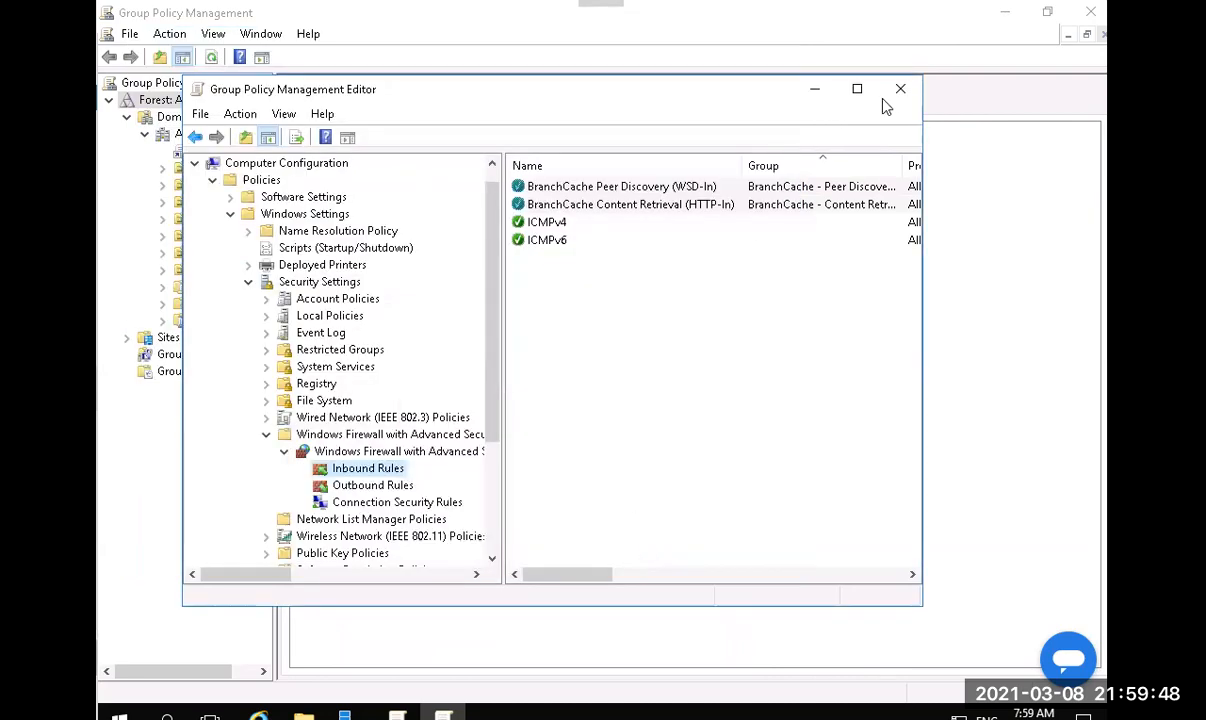
Close the Group Policy Management Editor and then the Group Policy Management console.
{"action": "left_click", "coordinate": [893, 96]}
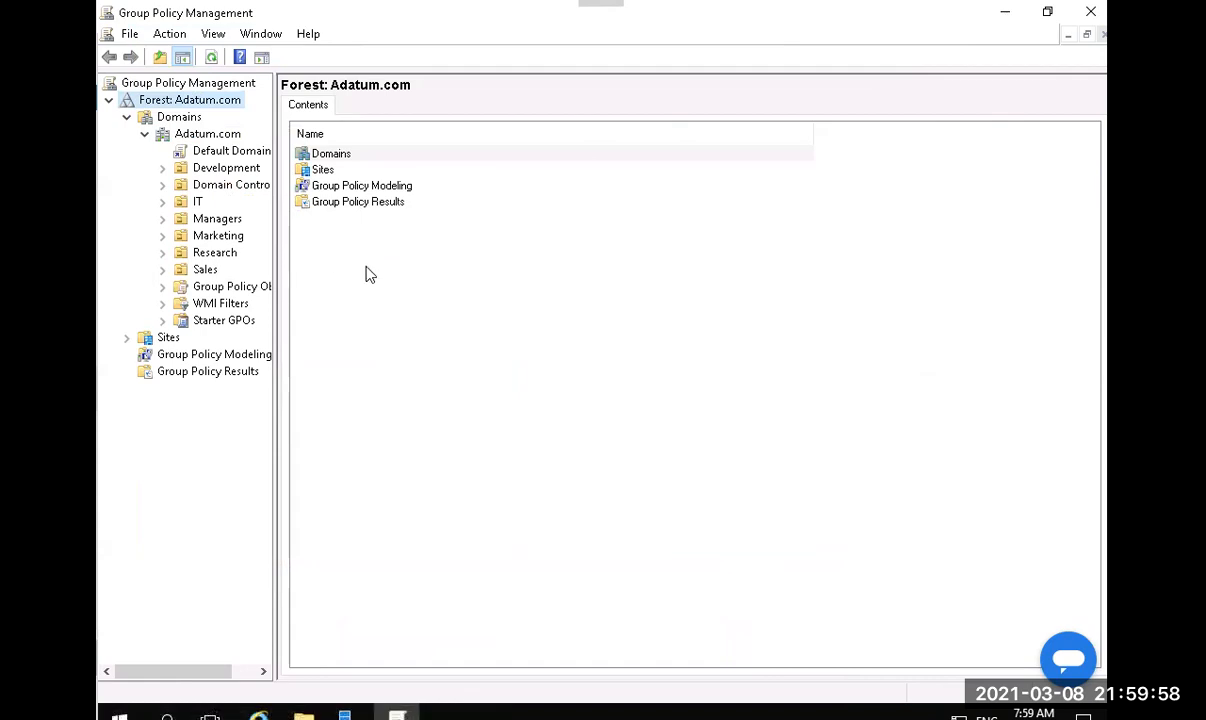
{"action": "left_click", "coordinate": [1090, 13]}
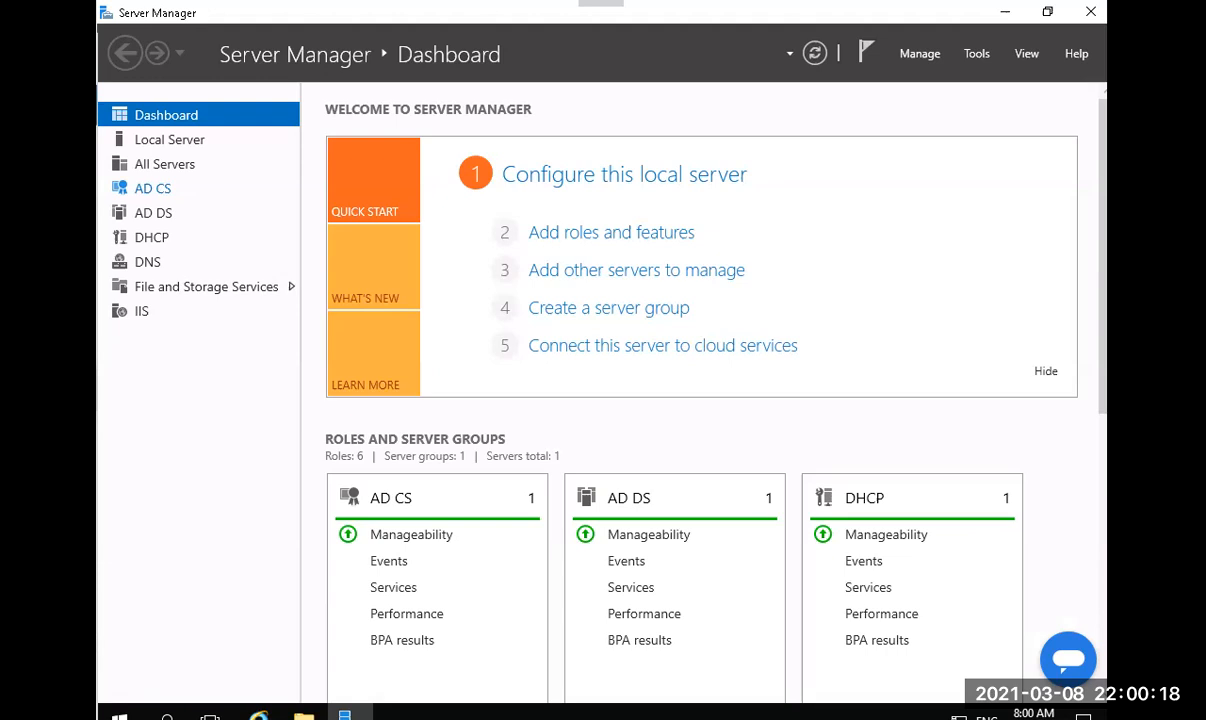
On LON-SVR1's Server Manager, launch Add Roles and Features from the Manage menu.
{"action": "key", "text": "alt+Tab"}
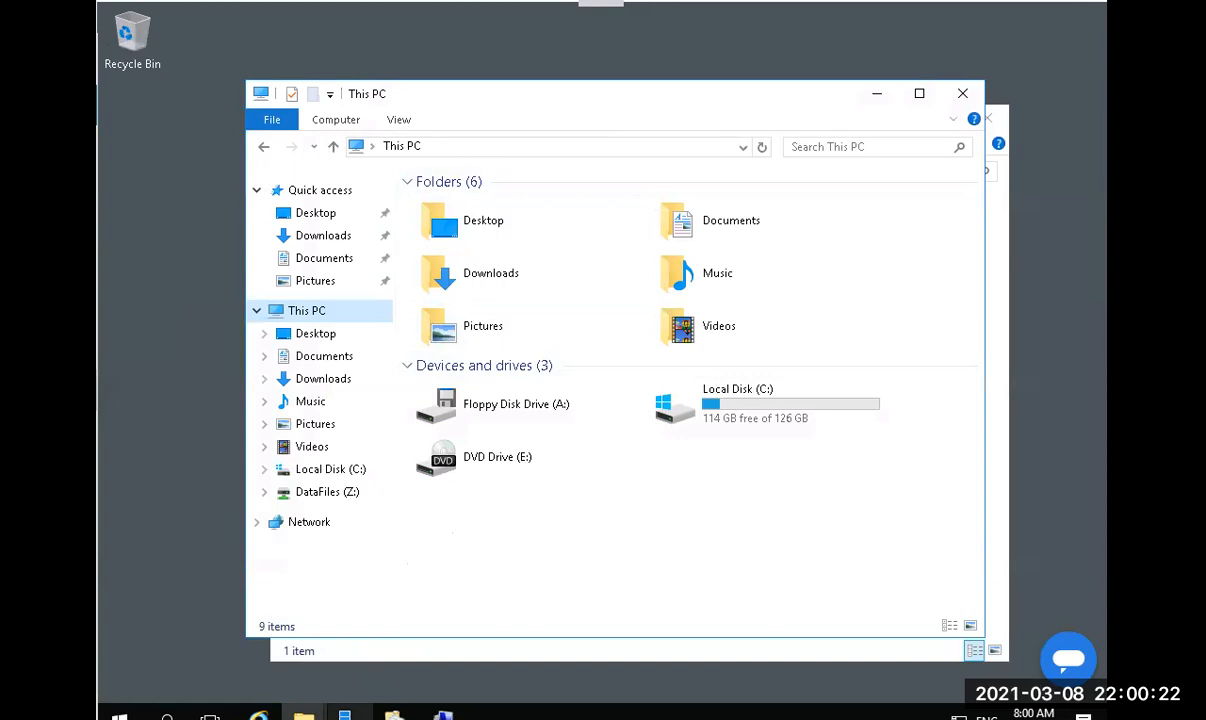
{"action": "key", "text": "alt+Tab"}
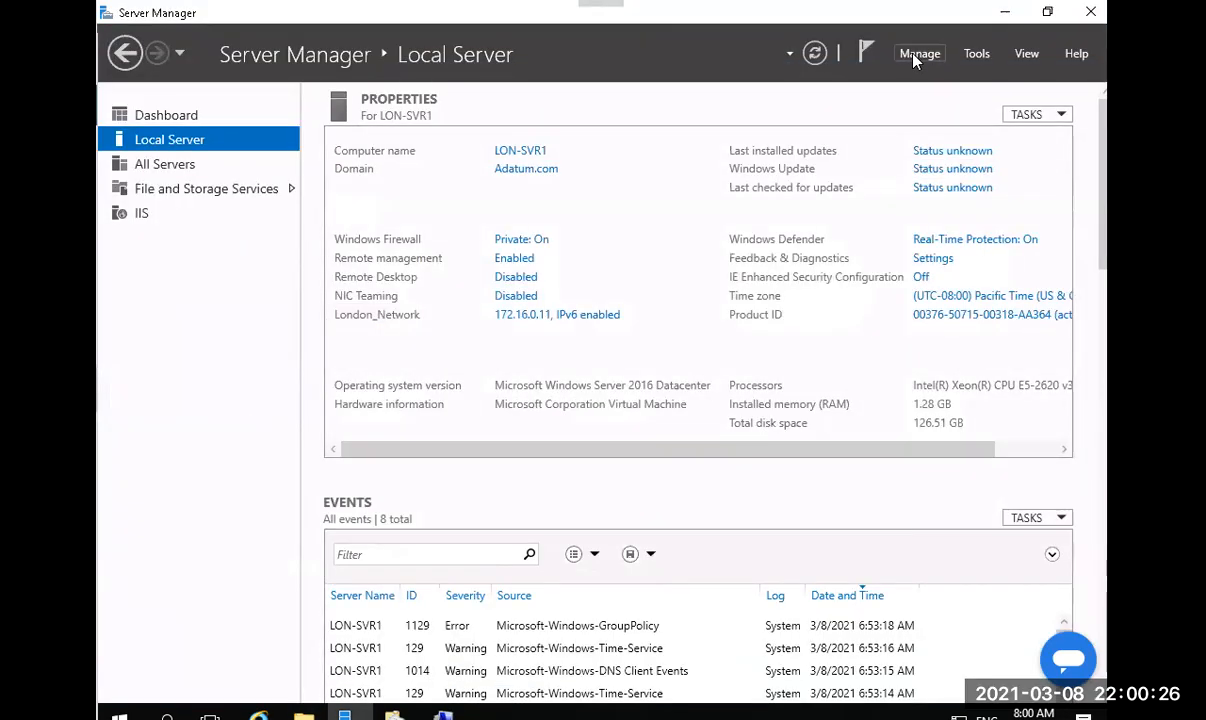
{"action": "left_click", "coordinate": [915, 55]}
{"action": "left_click", "coordinate": [985, 78]}
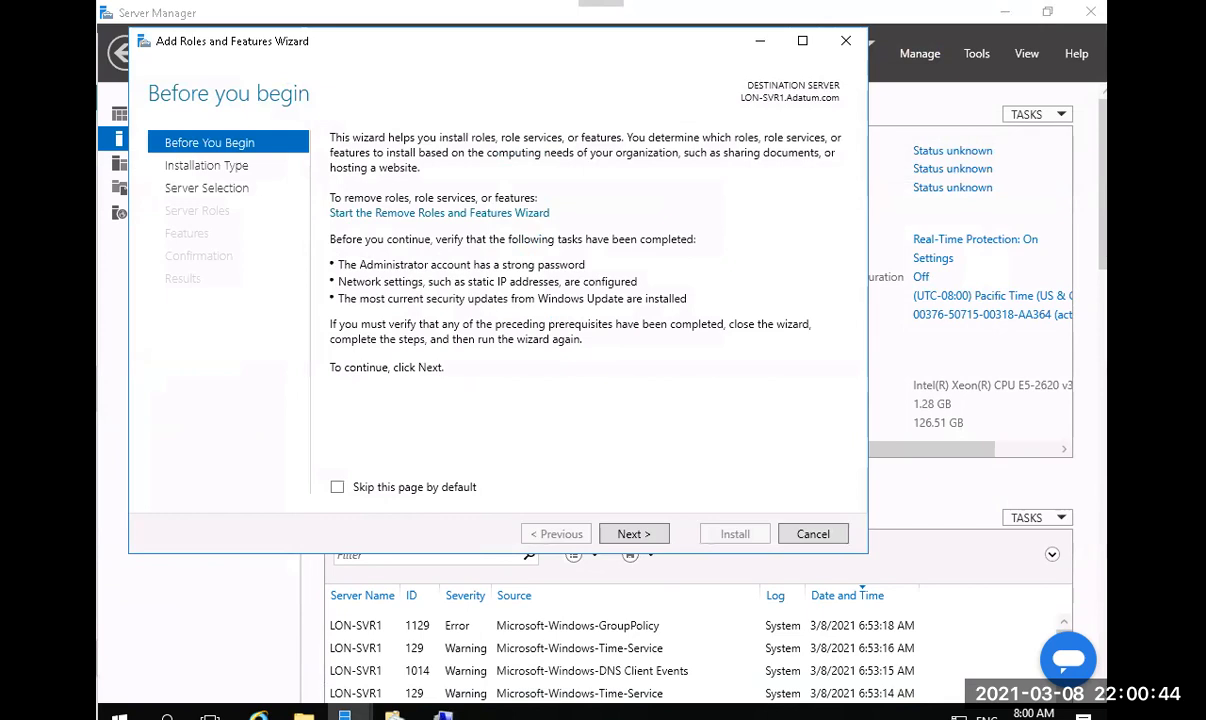
Keep role-based installation on LON-SVR1 and tick BranchCache for Network Files under File and iSCSI Services.
{"action": "left_click", "coordinate": [616, 540]}
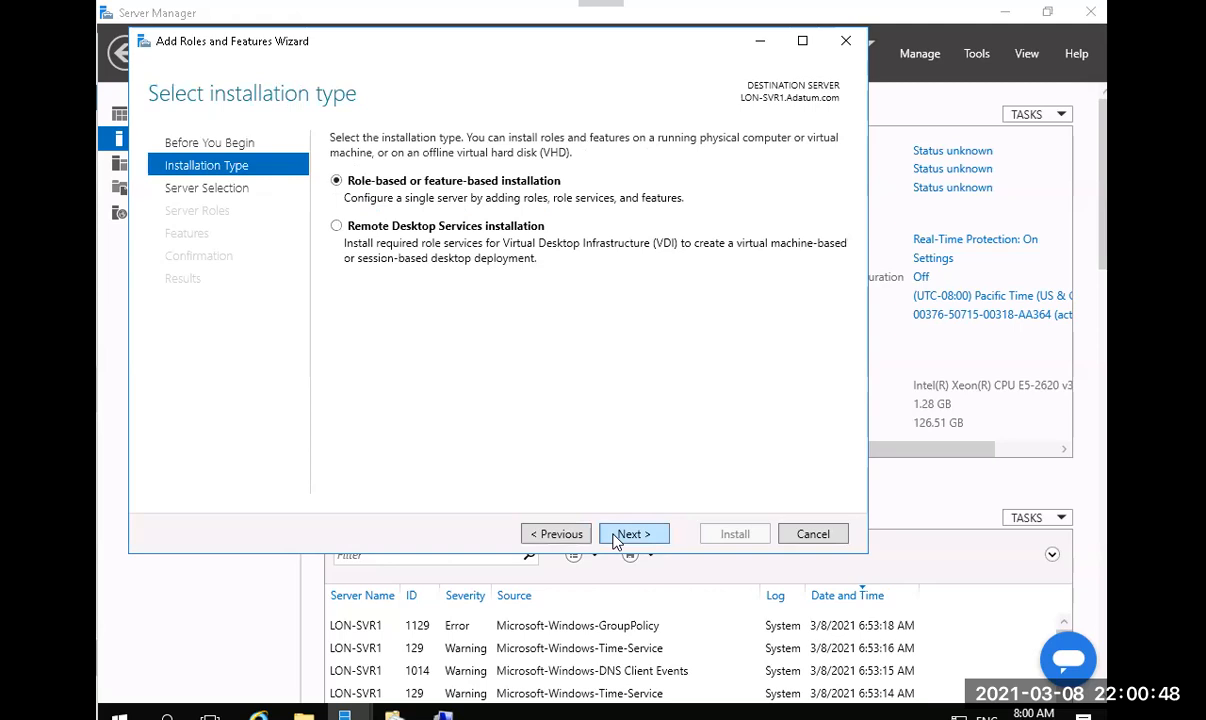
{"action": "left_click", "coordinate": [616, 540]}
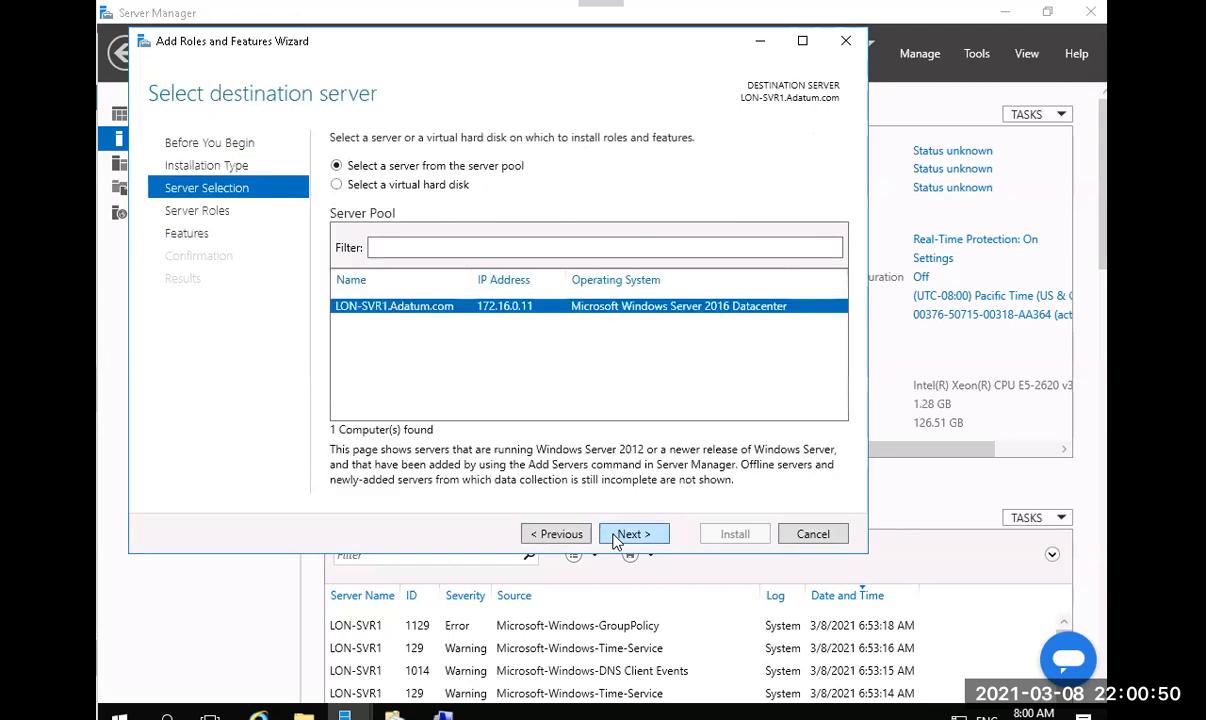
{"action": "left_click", "coordinate": [616, 540]}
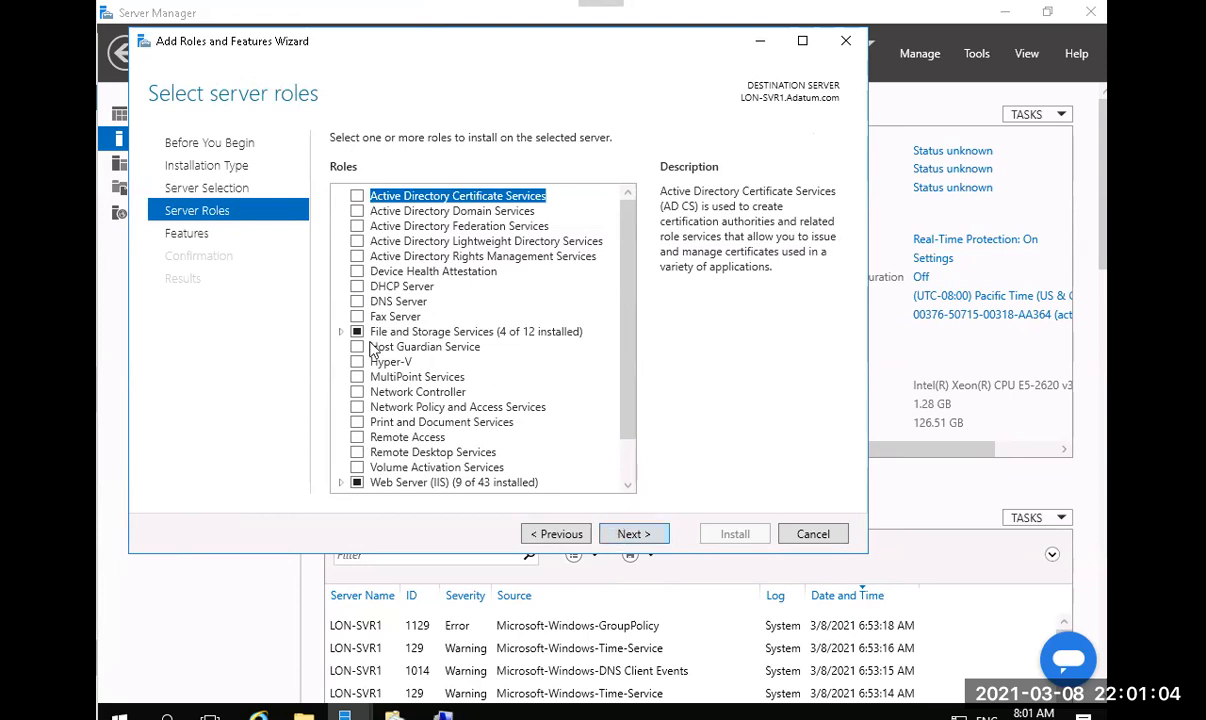
{"action": "left_click", "coordinate": [339, 333]}
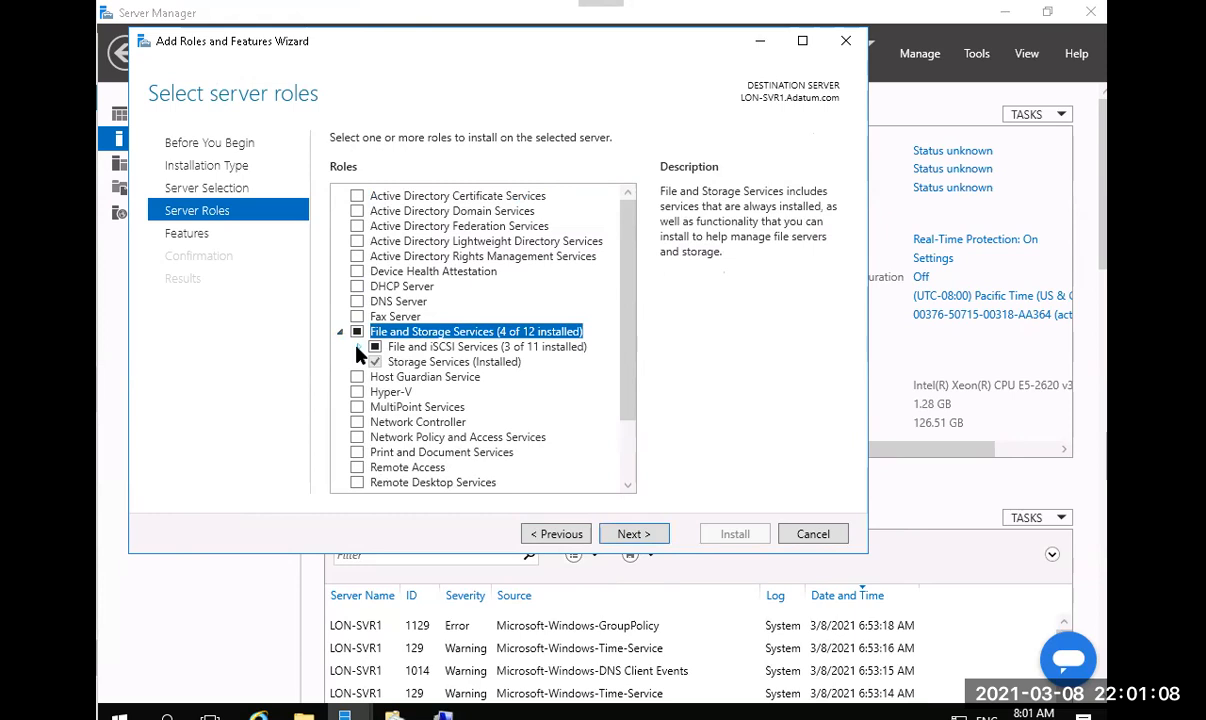
{"action": "left_click", "coordinate": [356, 347]}
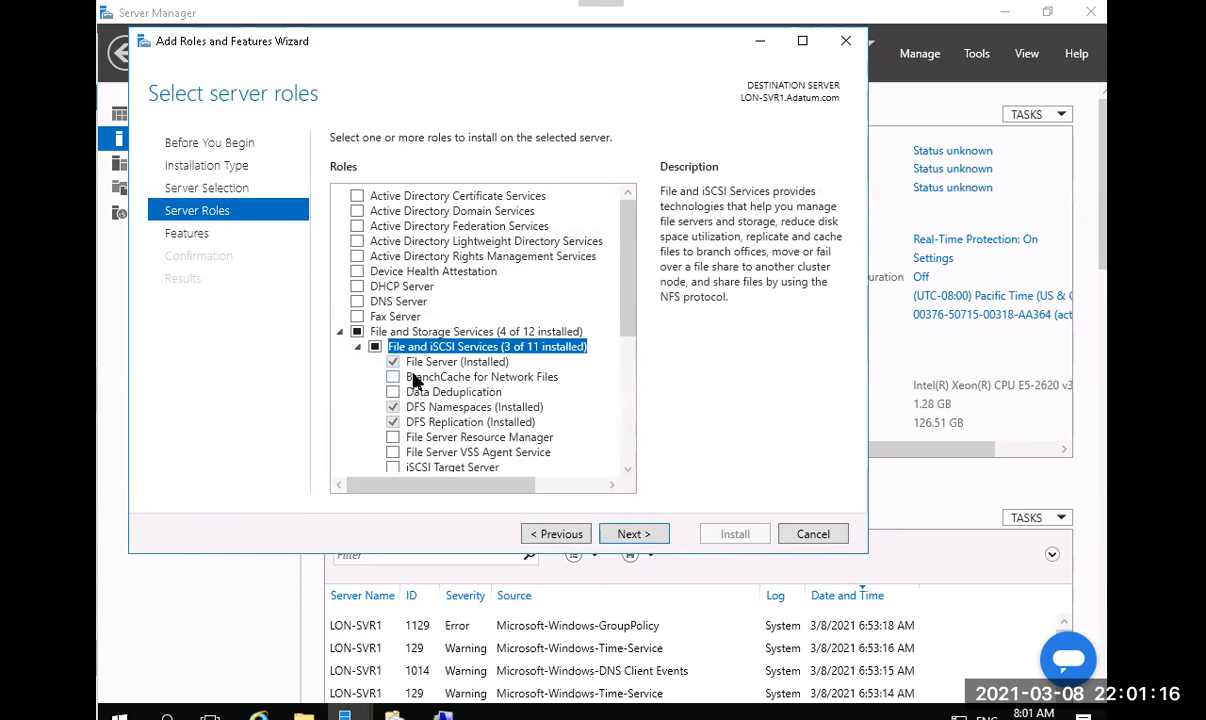
{"action": "left_click", "coordinate": [413, 379]}
{"action": "left_click", "coordinate": [393, 377]}
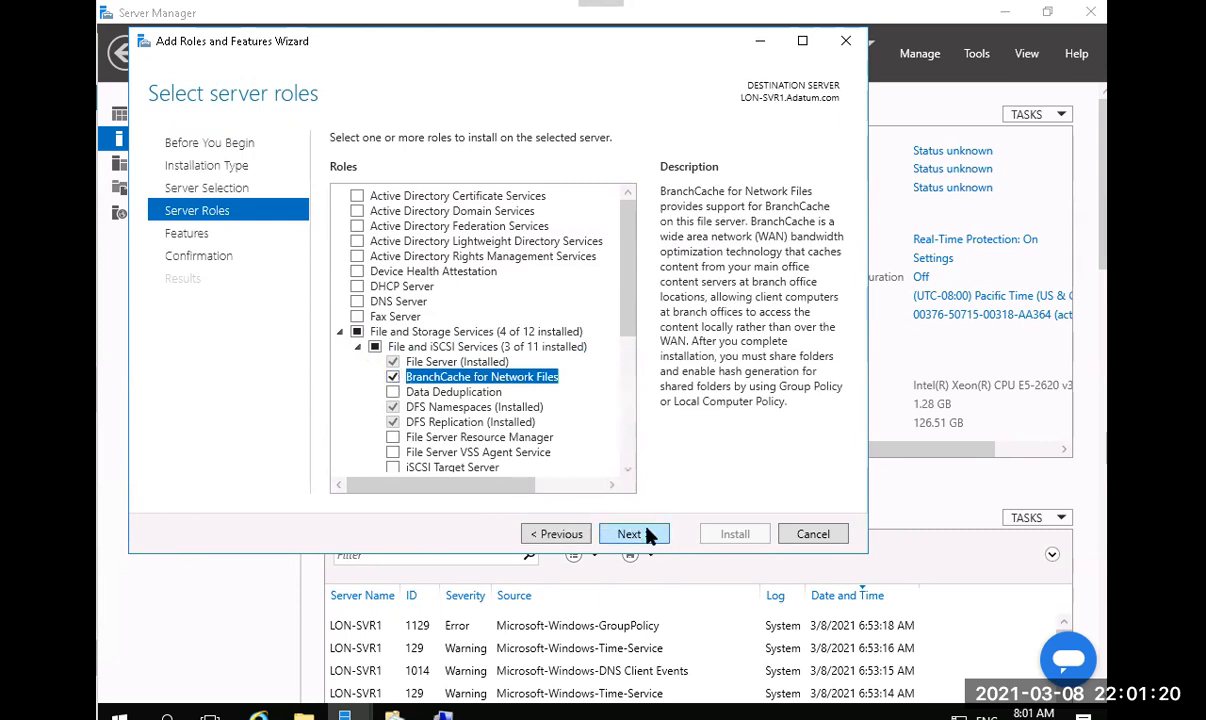
{"action": "left_click", "coordinate": [647, 536]}
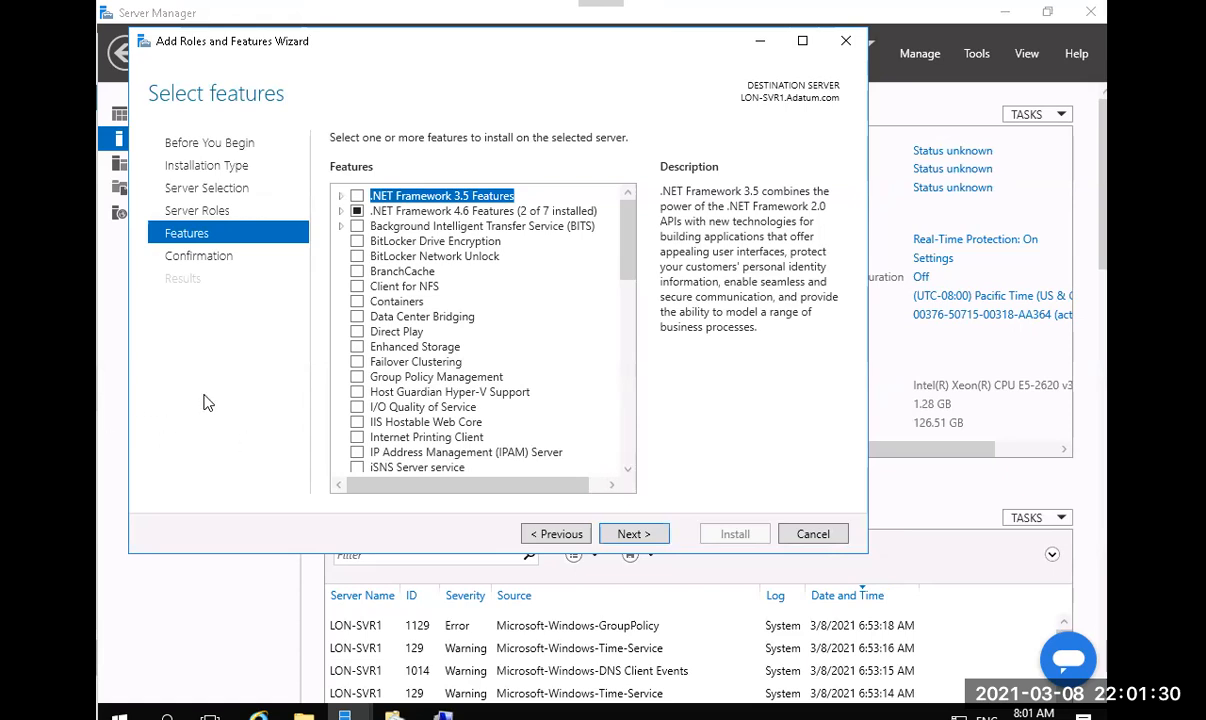
Read the BranchCache feature's description without ticking it, then go to the Start button.
{"action": "left_click", "coordinate": [404, 272]}
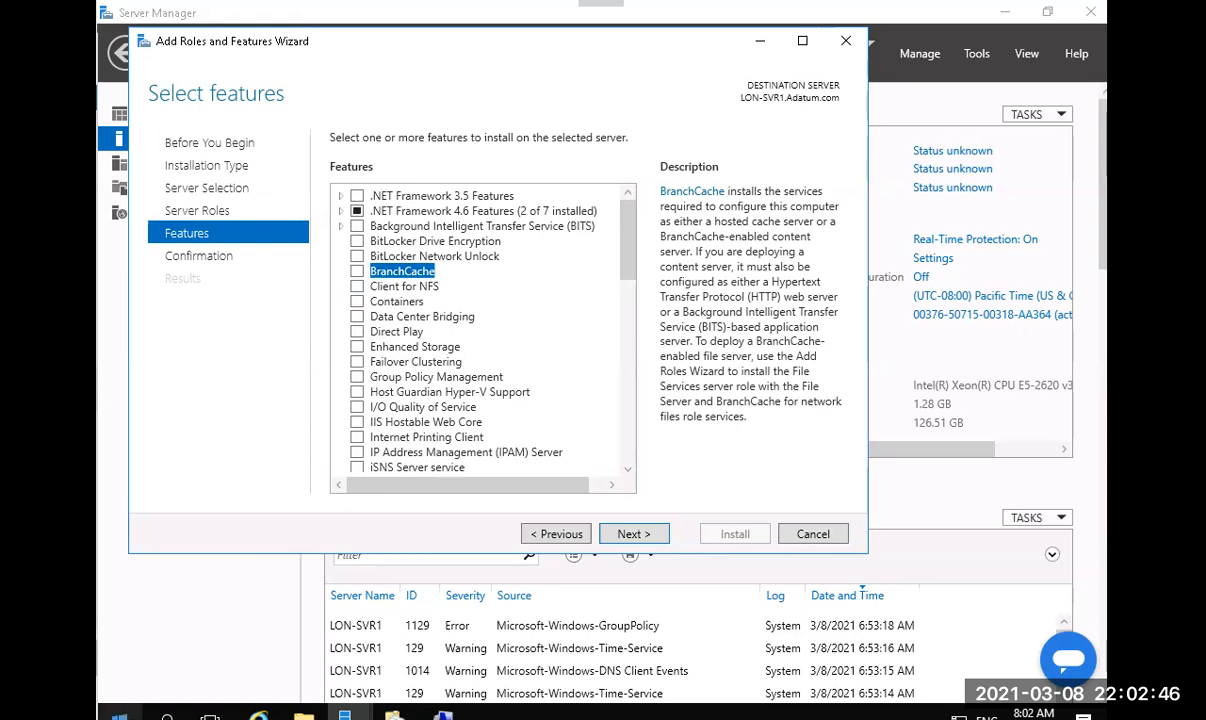
{"action": "left_click", "coordinate": [119, 717]}
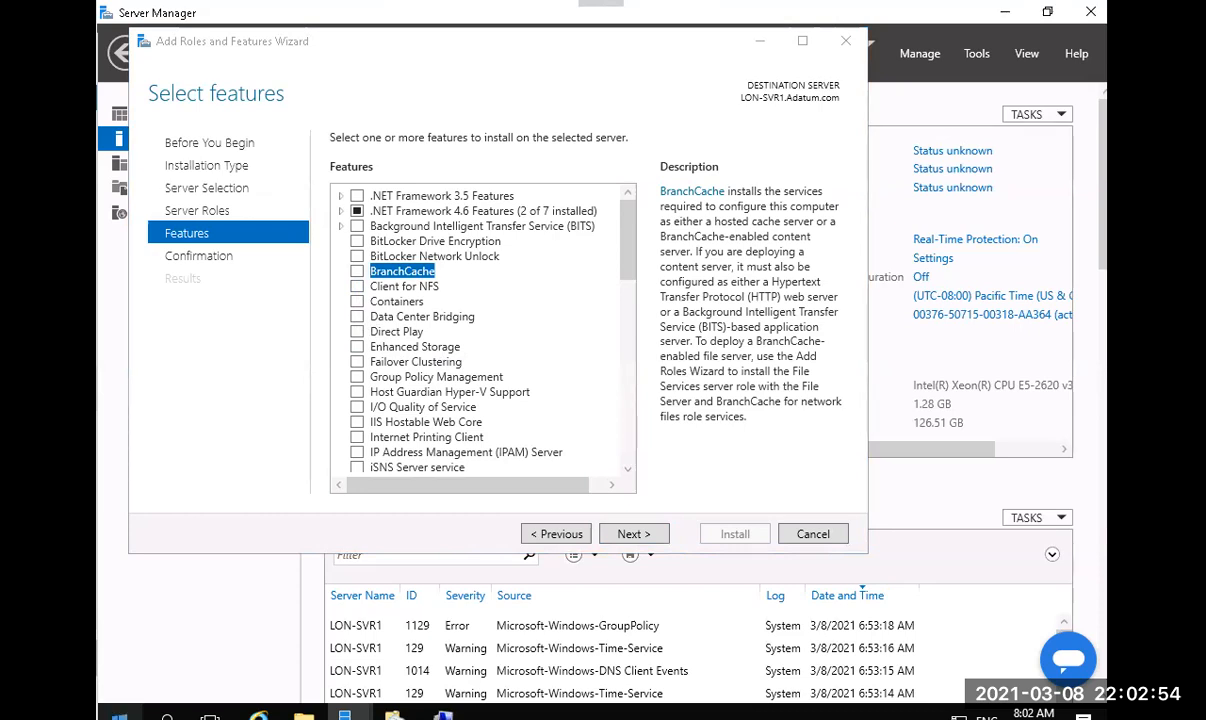
Launch Paint from the Run box on the Start button's quick-access menu.
{"action": "right_click", "coordinate": [119, 713]}
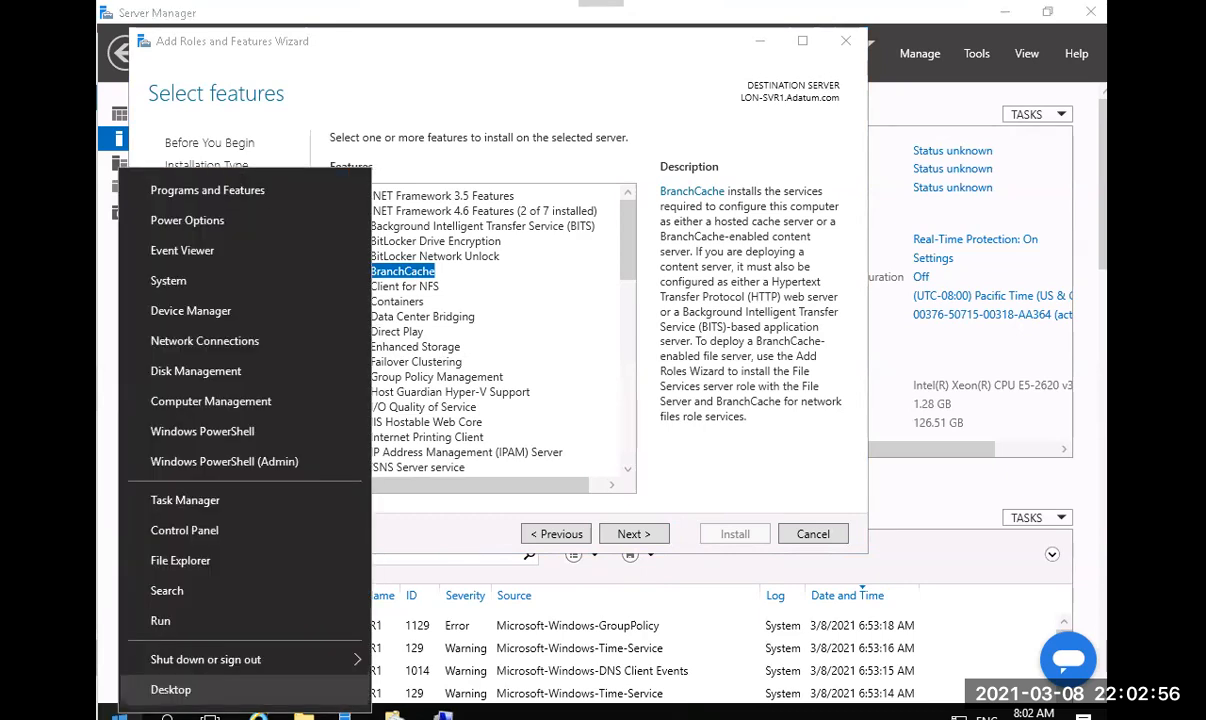
{"action": "left_click", "coordinate": [160, 621]}
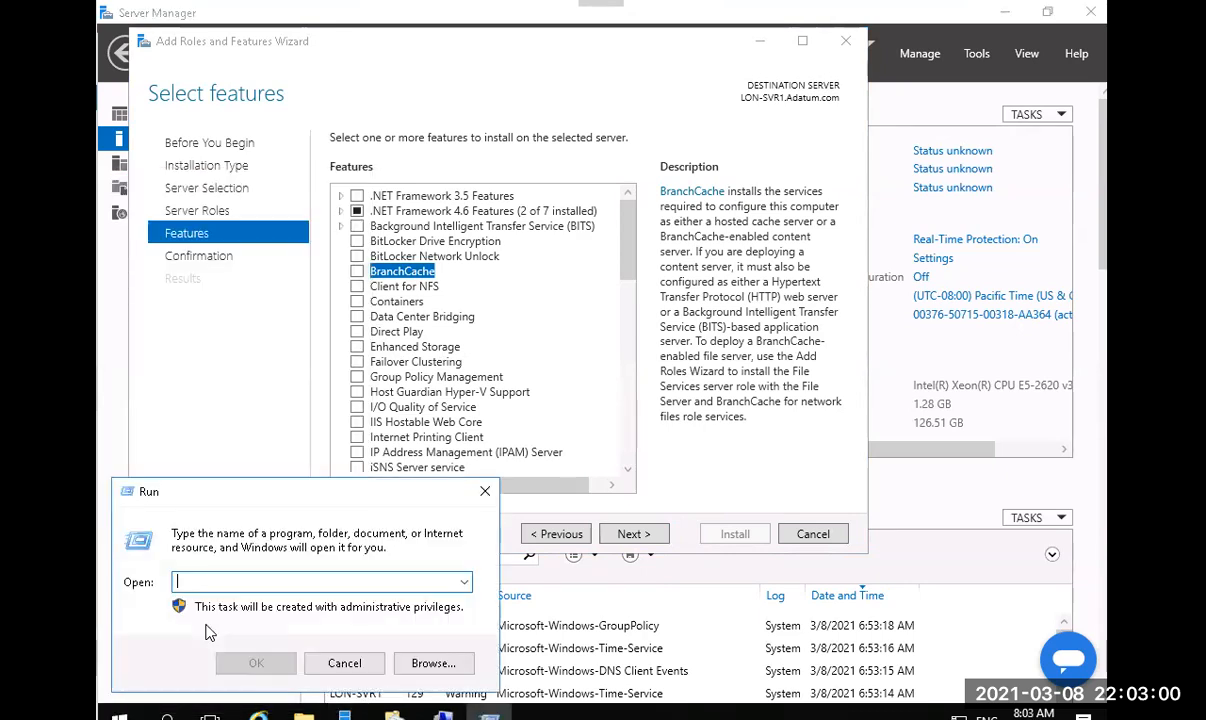
{"action": "type", "text": "mmc"}
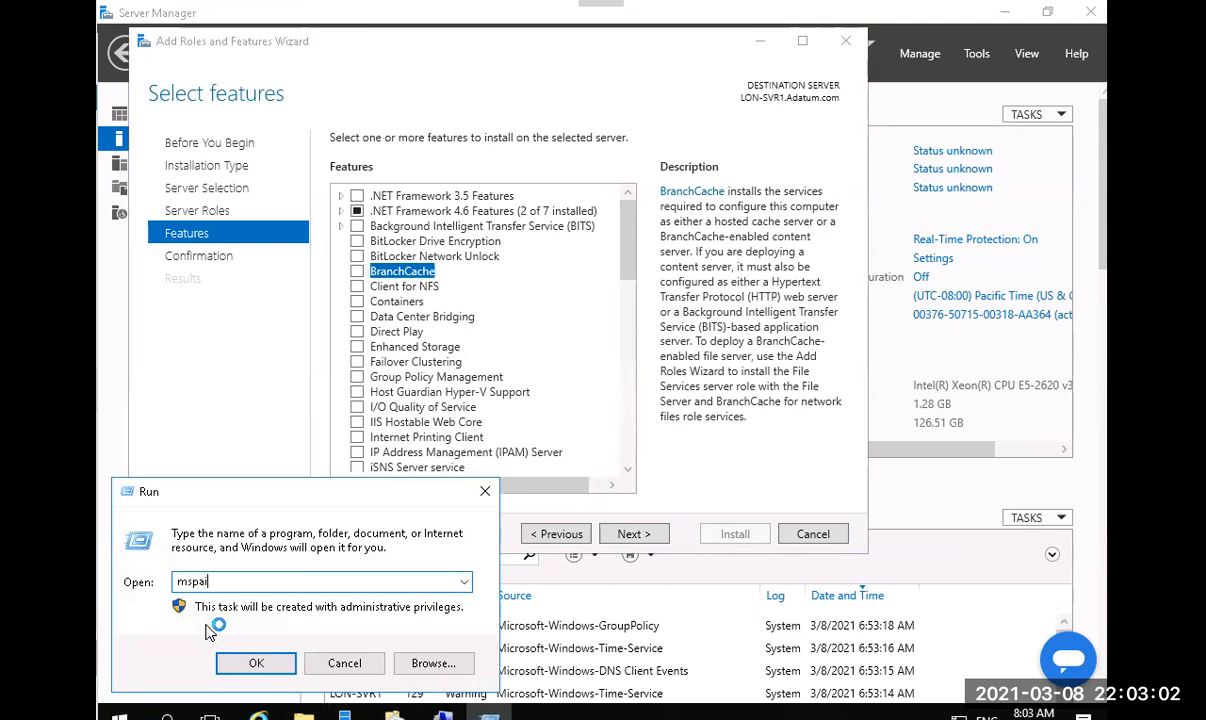
{"action": "key", "text": "Return"}
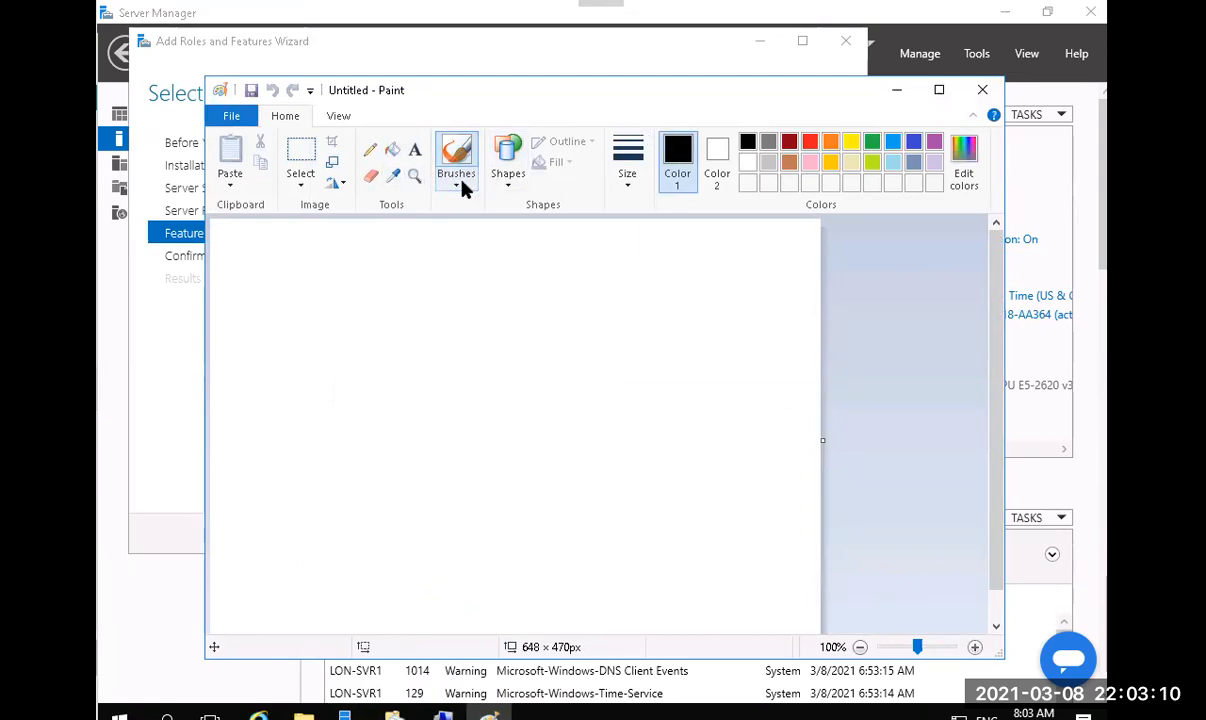
Draw two large cloud callouts on the left and right, and a small one near the top centre.
{"action": "left_click", "coordinate": [509, 182]}
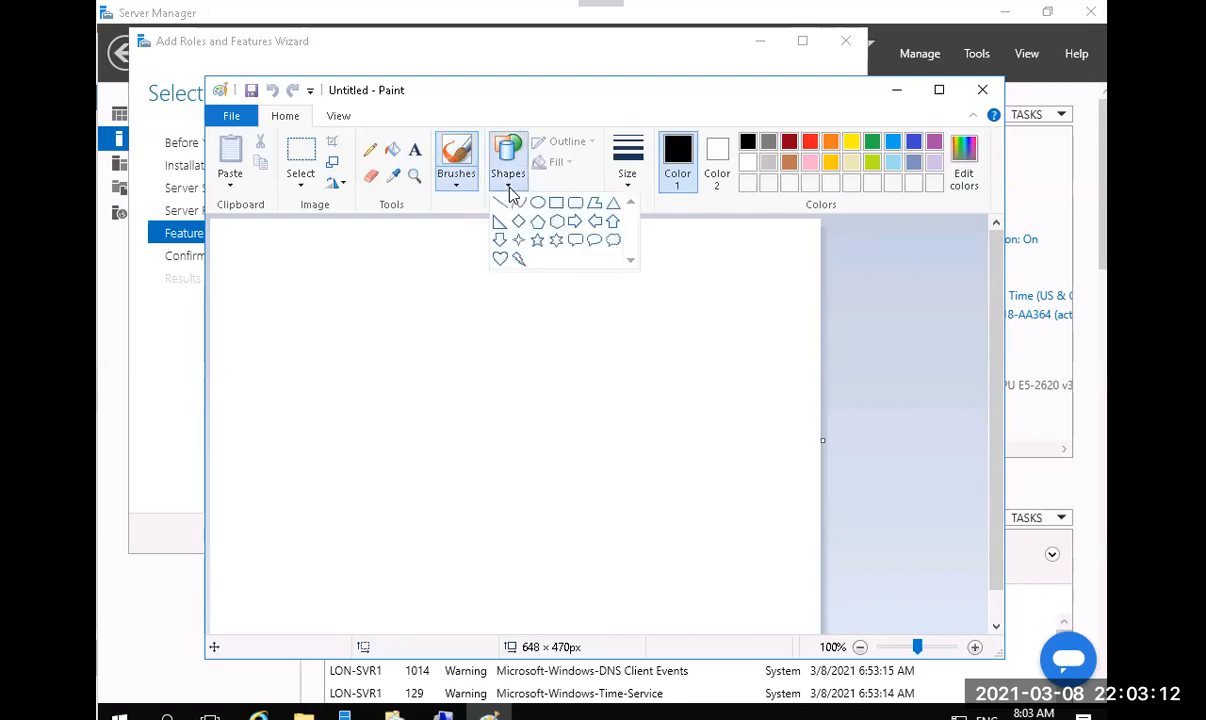
{"action": "left_click", "coordinate": [613, 240]}
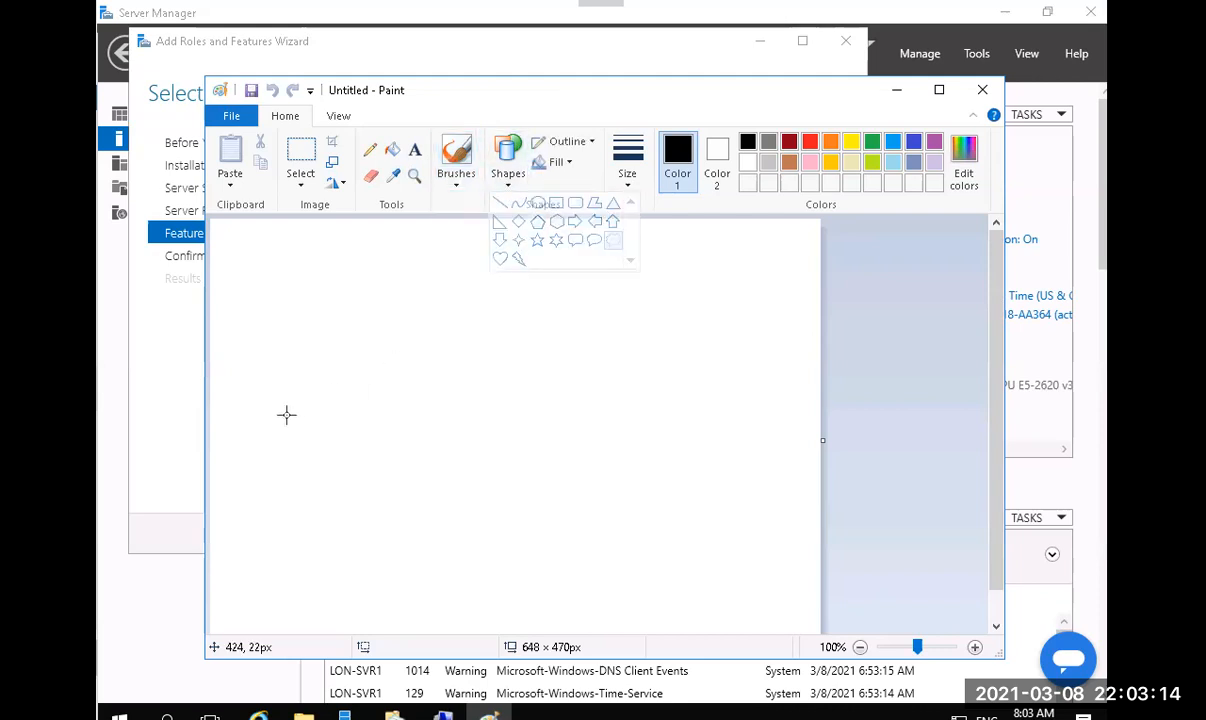
{"action": "left_click_drag", "start_coordinate": [258, 357], "coordinate": [478, 560]}
{"action": "left_click", "coordinate": [579, 278]}
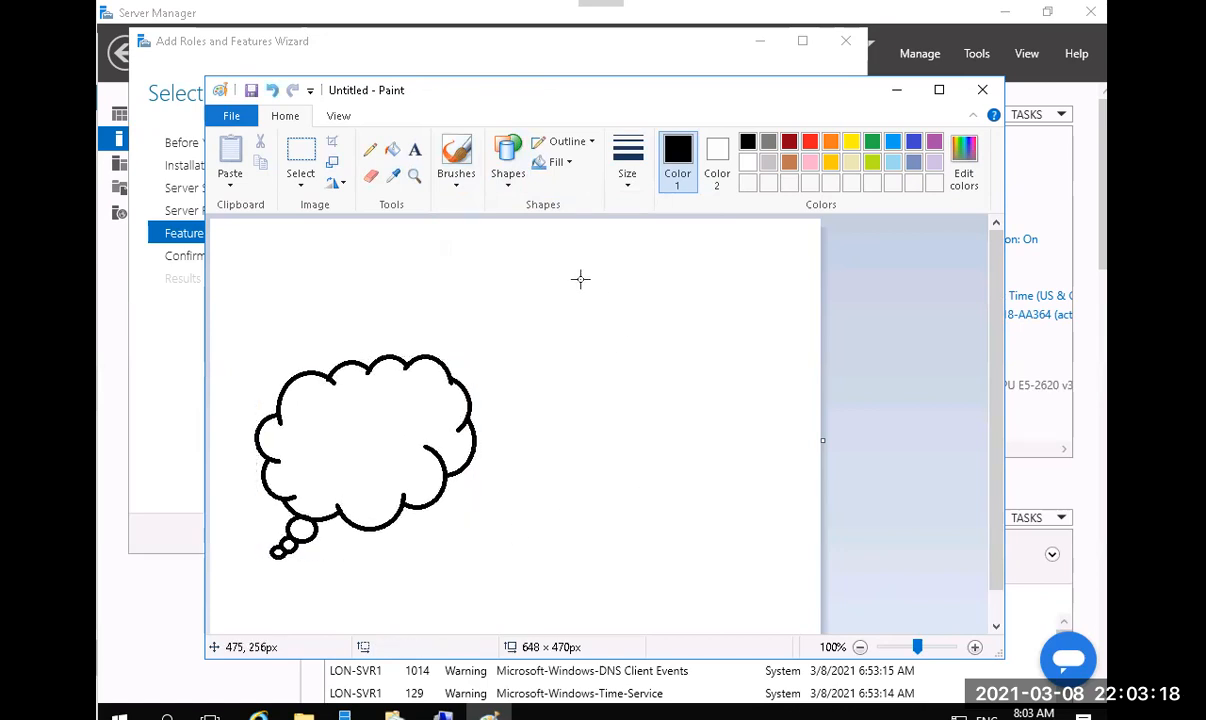
{"action": "left_click_drag", "start_coordinate": [579, 278], "coordinate": [796, 491]}
{"action": "left_click", "coordinate": [497, 506]}
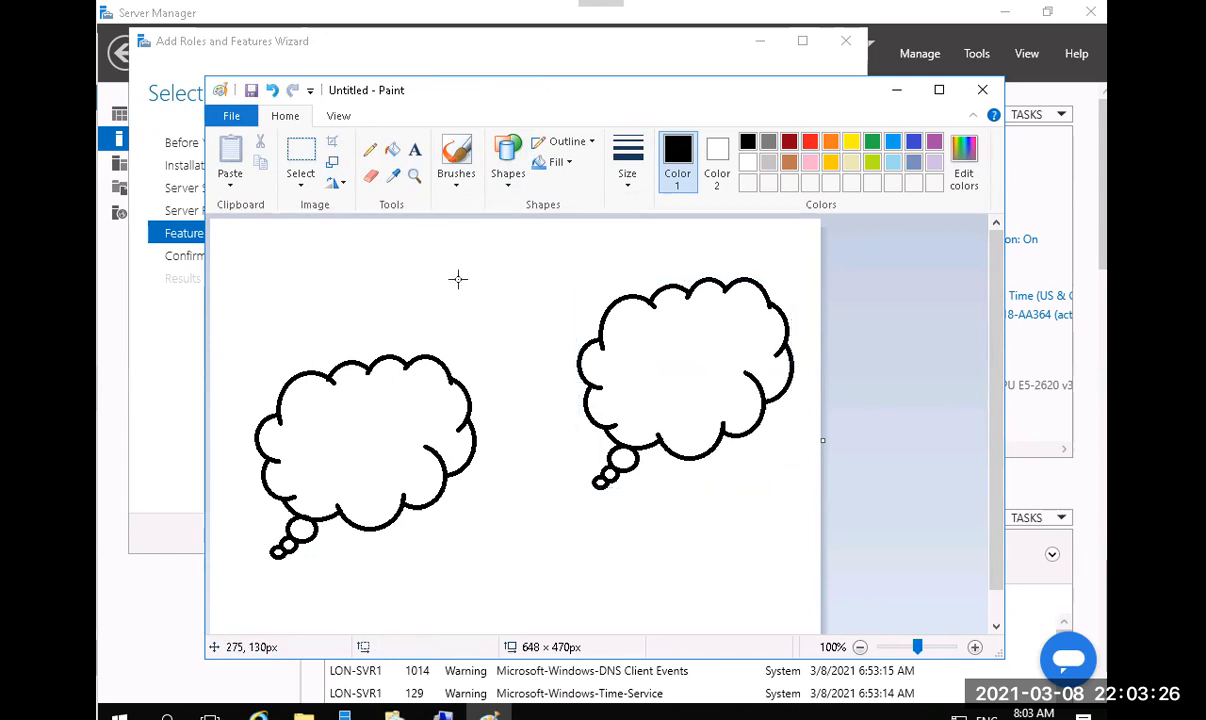
{"action": "left_click", "coordinate": [510, 182]}
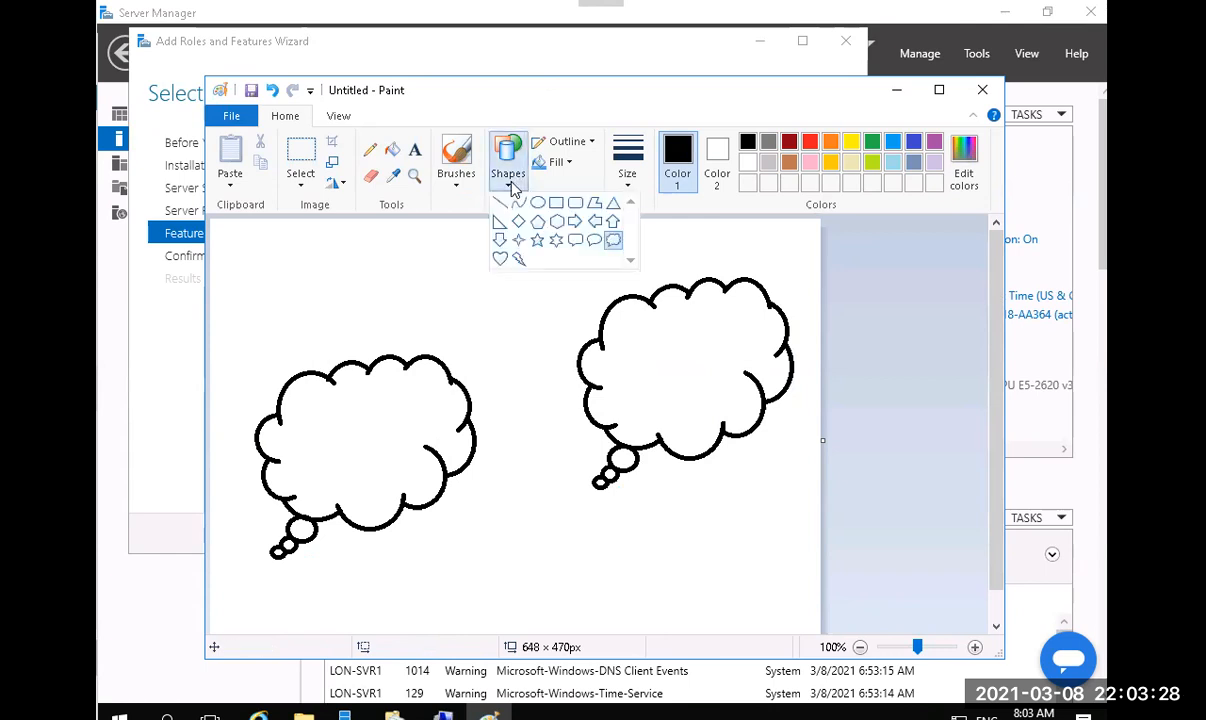
{"action": "left_click", "coordinate": [437, 247]}
{"action": "left_click_drag", "start_coordinate": [441, 244], "coordinate": [548, 339]}
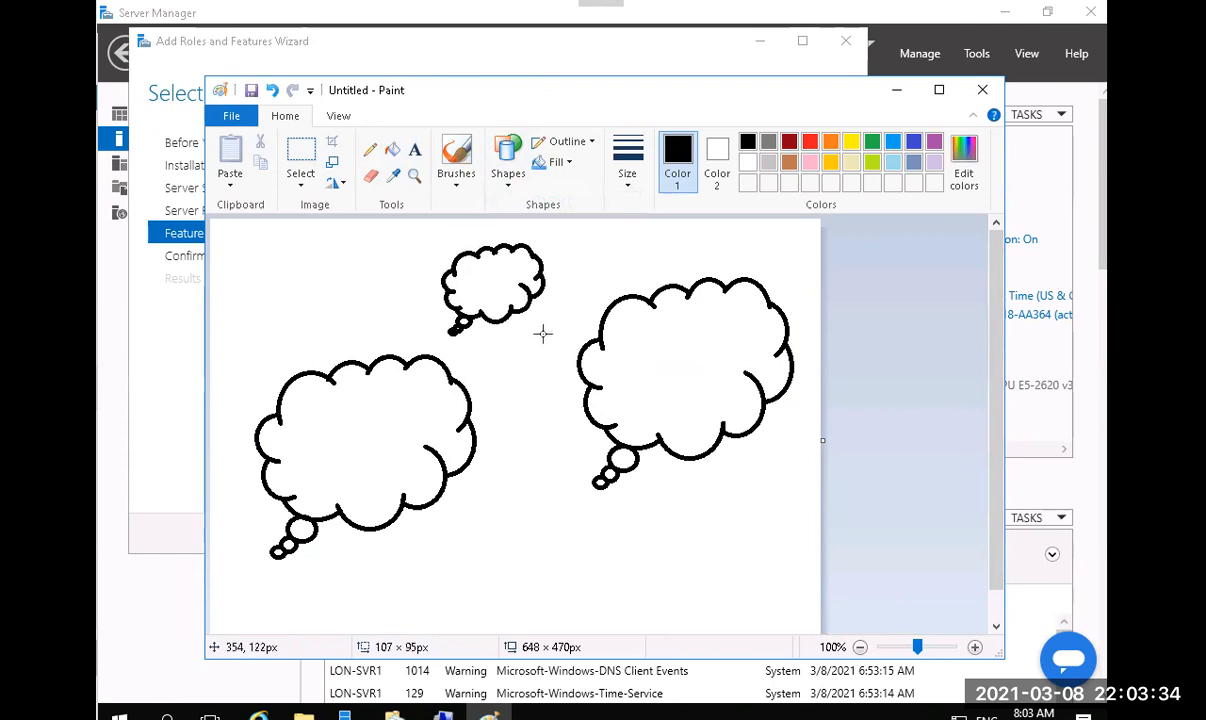
{"action": "left_click", "coordinate": [352, 274]}
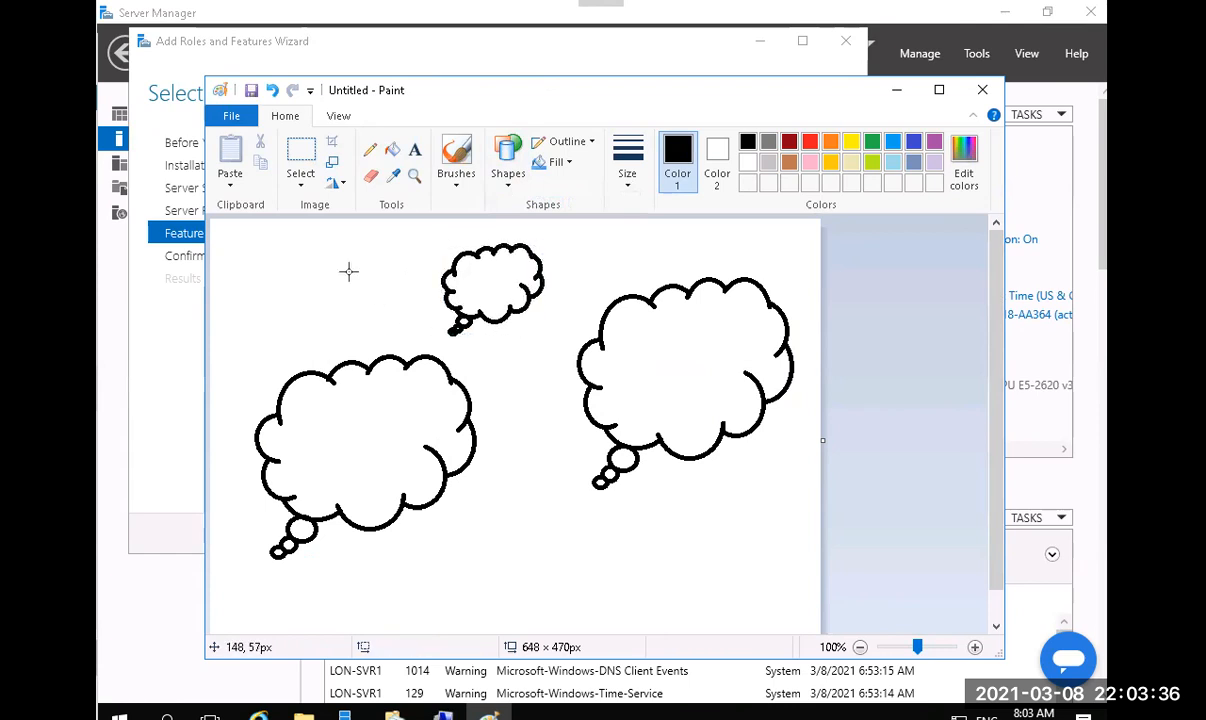
Draw straight lines joining the left and right clouds to the small cloud.
{"action": "left_click", "coordinate": [510, 184]}
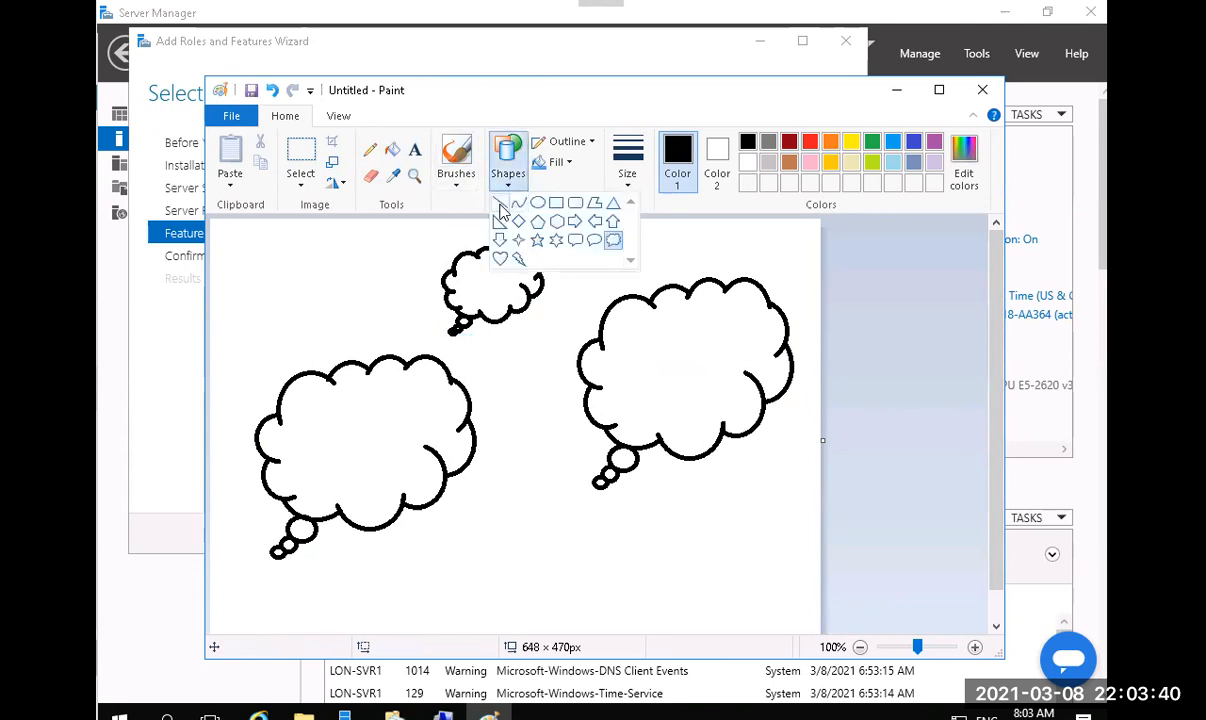
{"action": "left_click", "coordinate": [500, 204]}
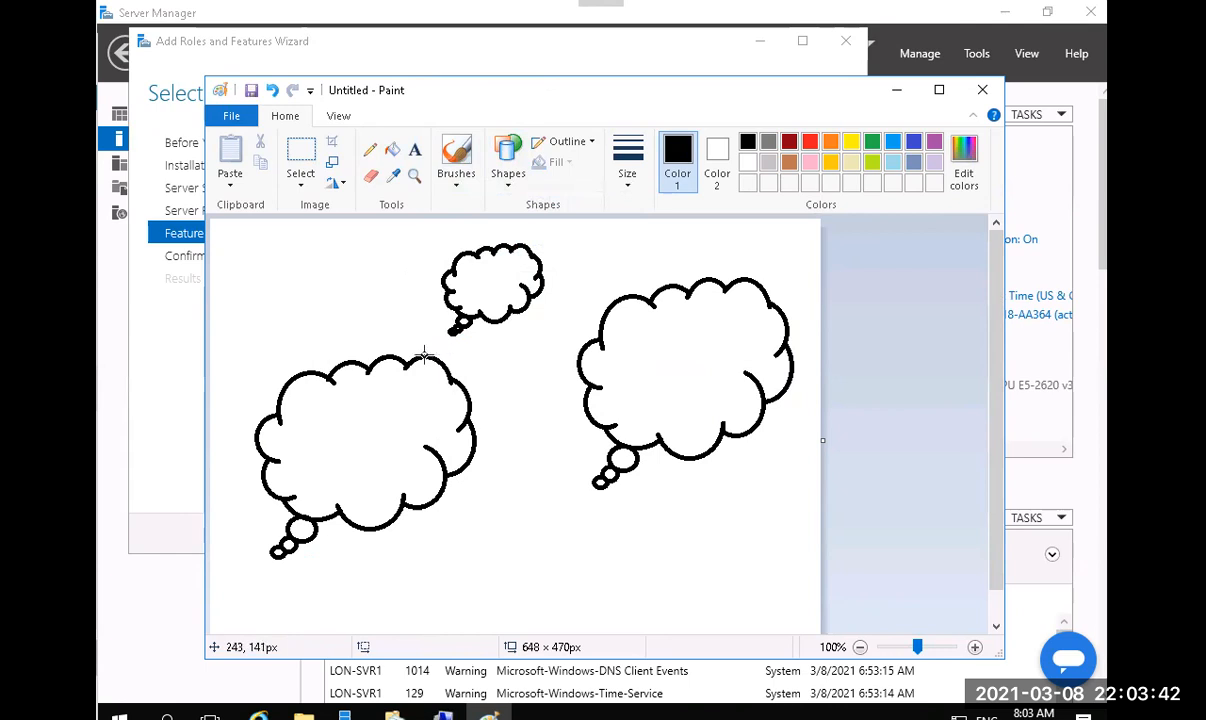
{"action": "left_click_drag", "start_coordinate": [398, 357], "coordinate": [448, 303]}
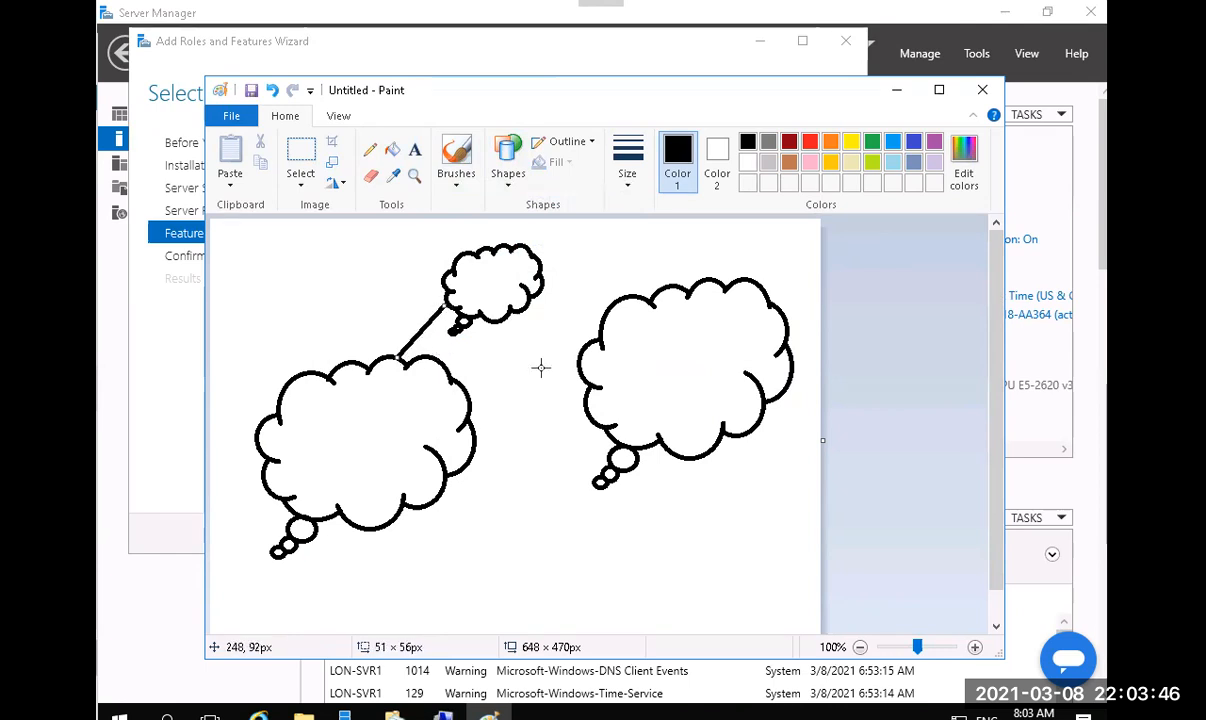
{"action": "left_click_drag", "start_coordinate": [577, 341], "coordinate": [516, 312]}
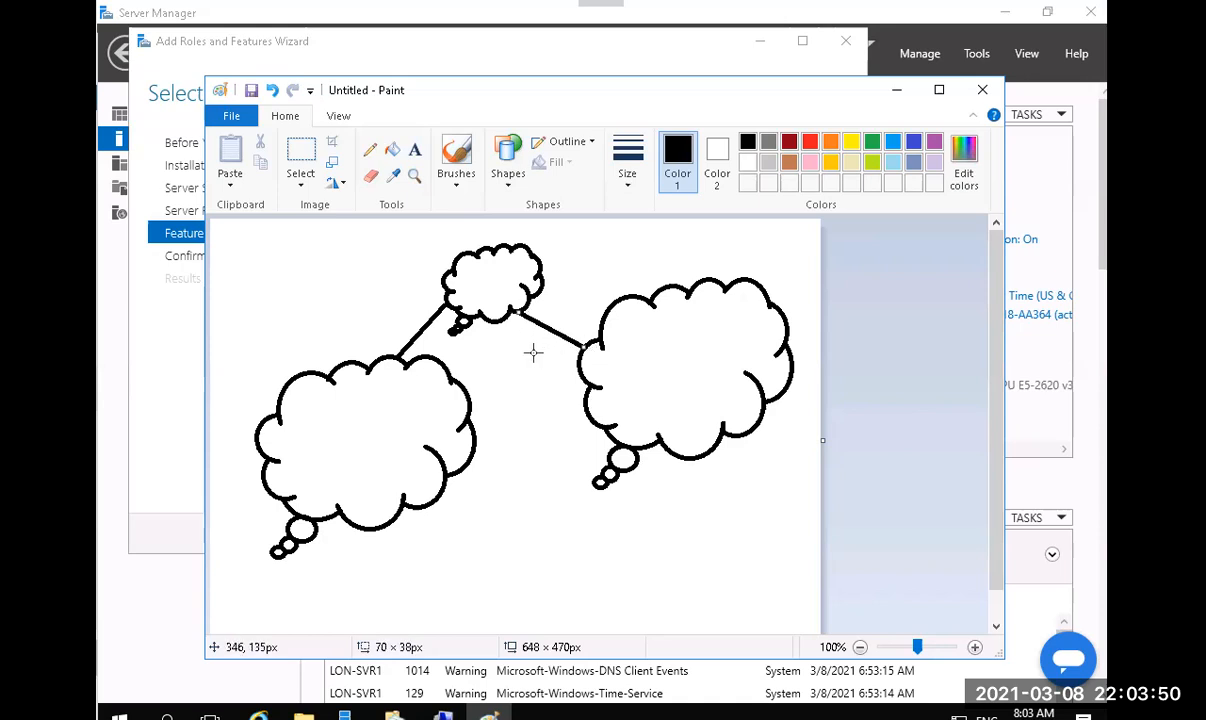
Add bold text labels 'BD' above the left cloud and 'UK' above the right cloud.
{"action": "left_click", "coordinate": [414, 151]}
{"action": "left_click", "coordinate": [300, 344]}
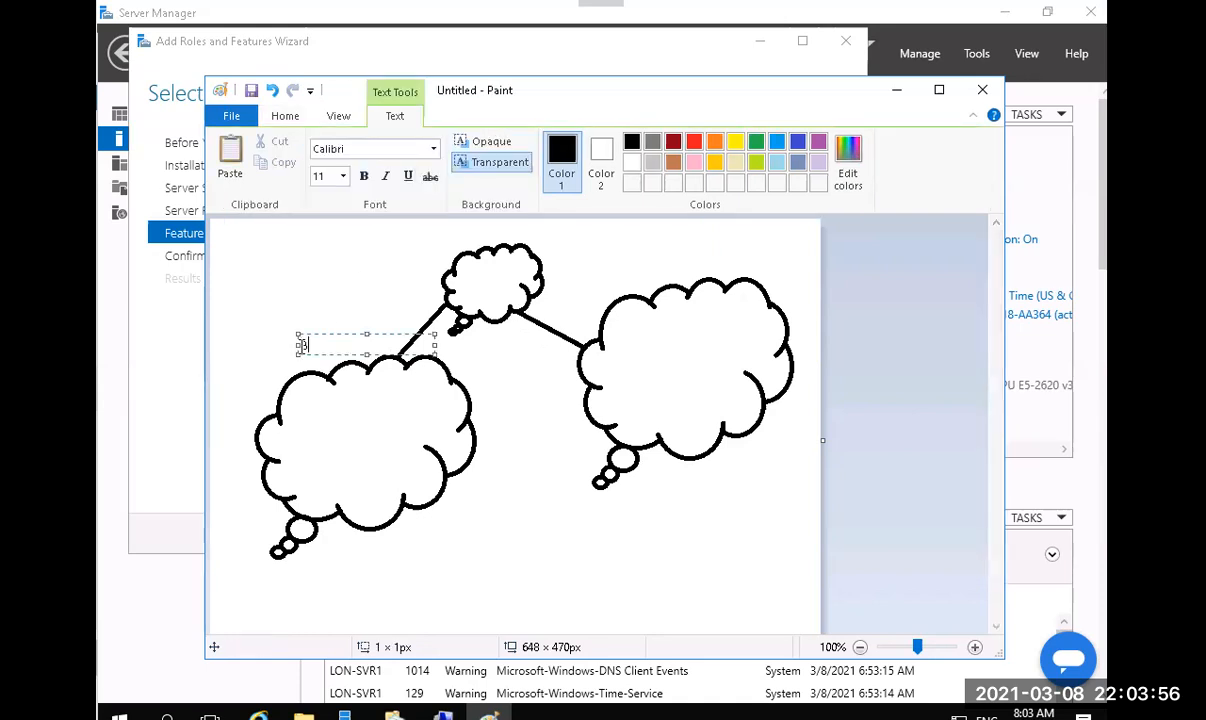
{"action": "type", "text": "BD"}
{"action": "left_click_drag", "start_coordinate": [340, 334], "coordinate": [170, 345]}
{"action": "key", "text": "ctrl+b"}
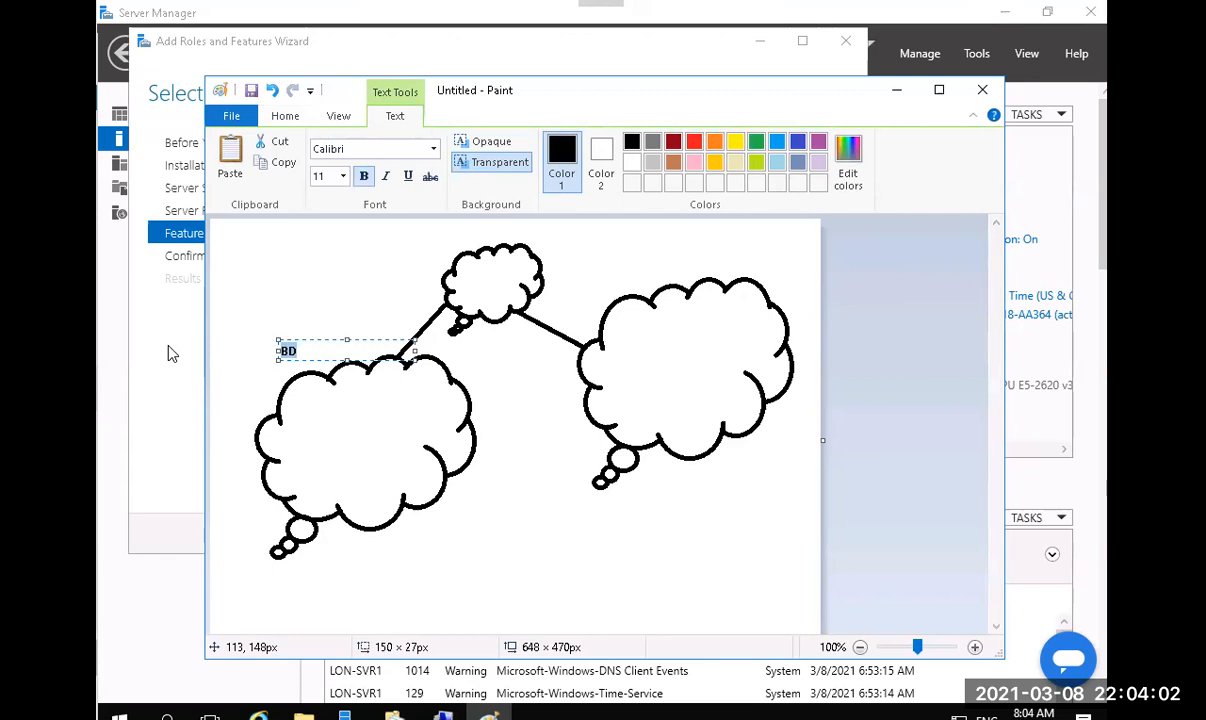
{"action": "left_click", "coordinate": [675, 263]}
{"action": "left_click", "coordinate": [674, 263]}
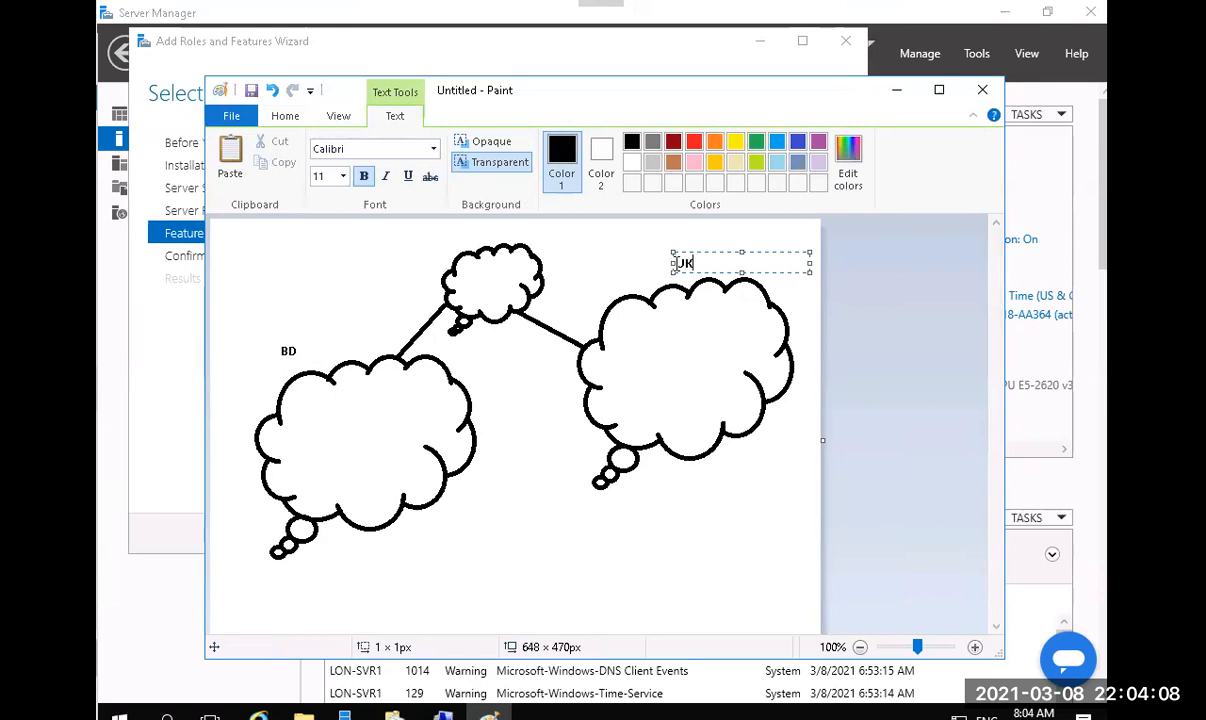
{"action": "left_click", "coordinate": [501, 412]}
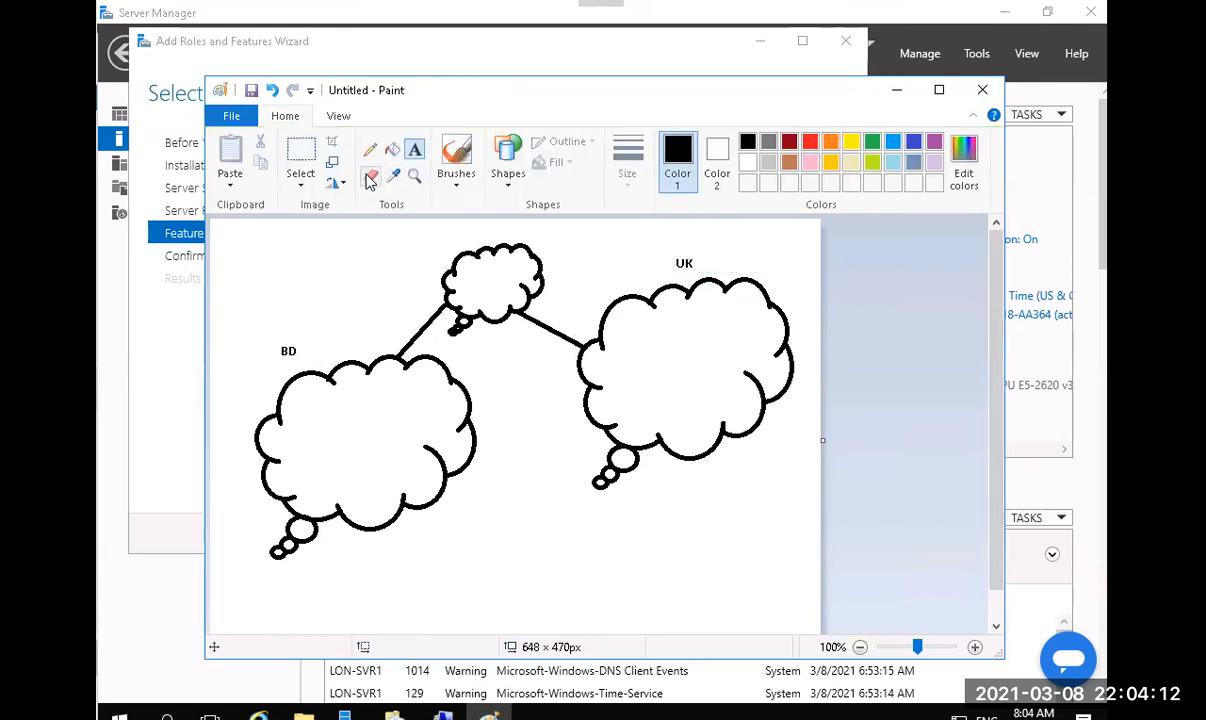
Zoom in and erase the small trailing bubbles from the left cloud's tail.
{"action": "left_click", "coordinate": [370, 178]}
{"action": "left_click", "coordinate": [413, 180]}
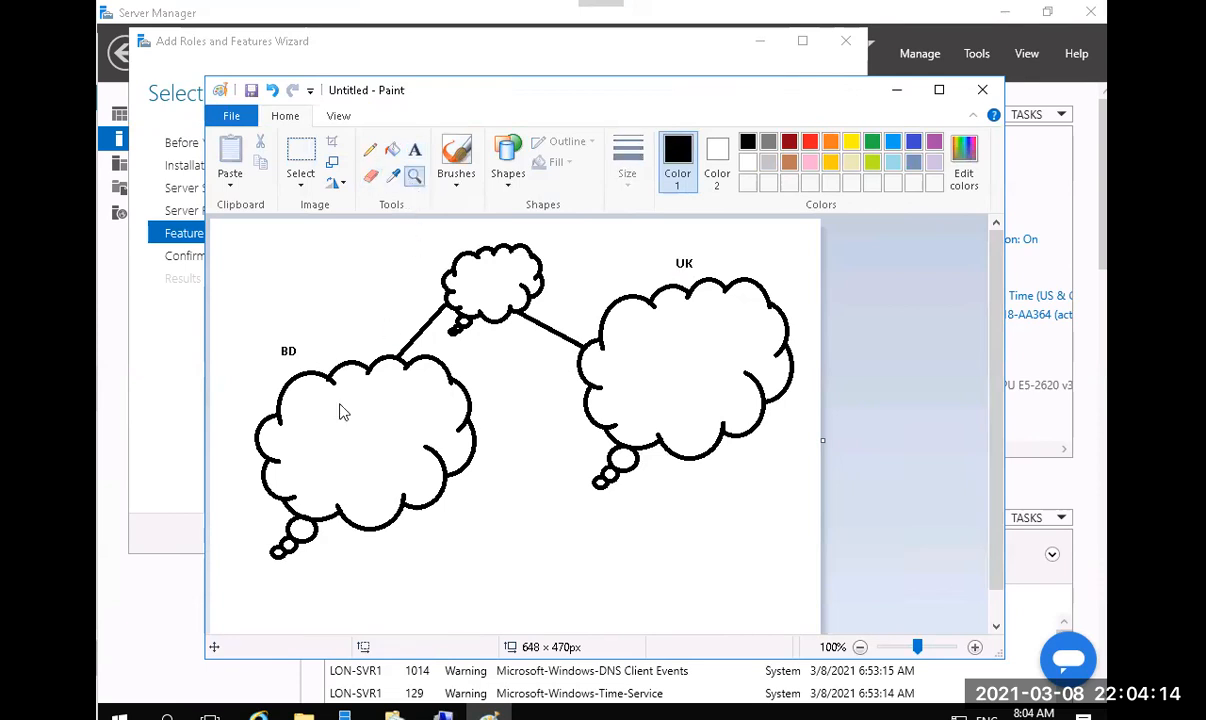
{"action": "left_click", "coordinate": [301, 548]}
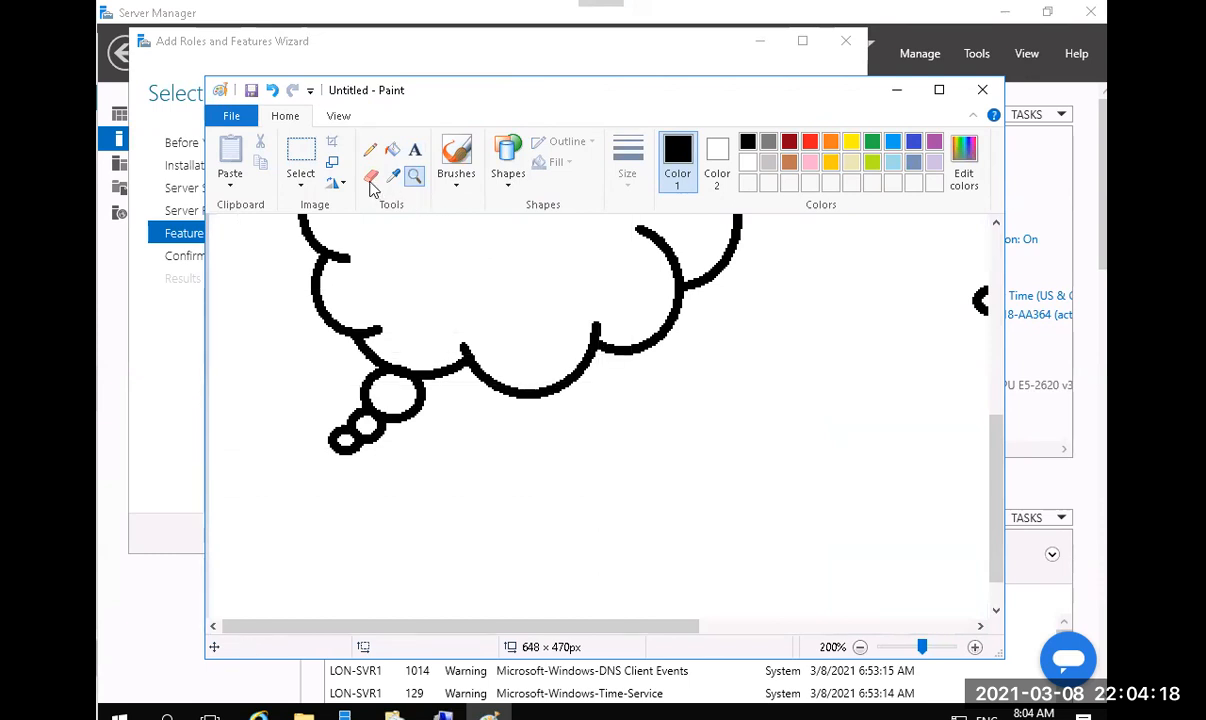
{"action": "left_click", "coordinate": [370, 179]}
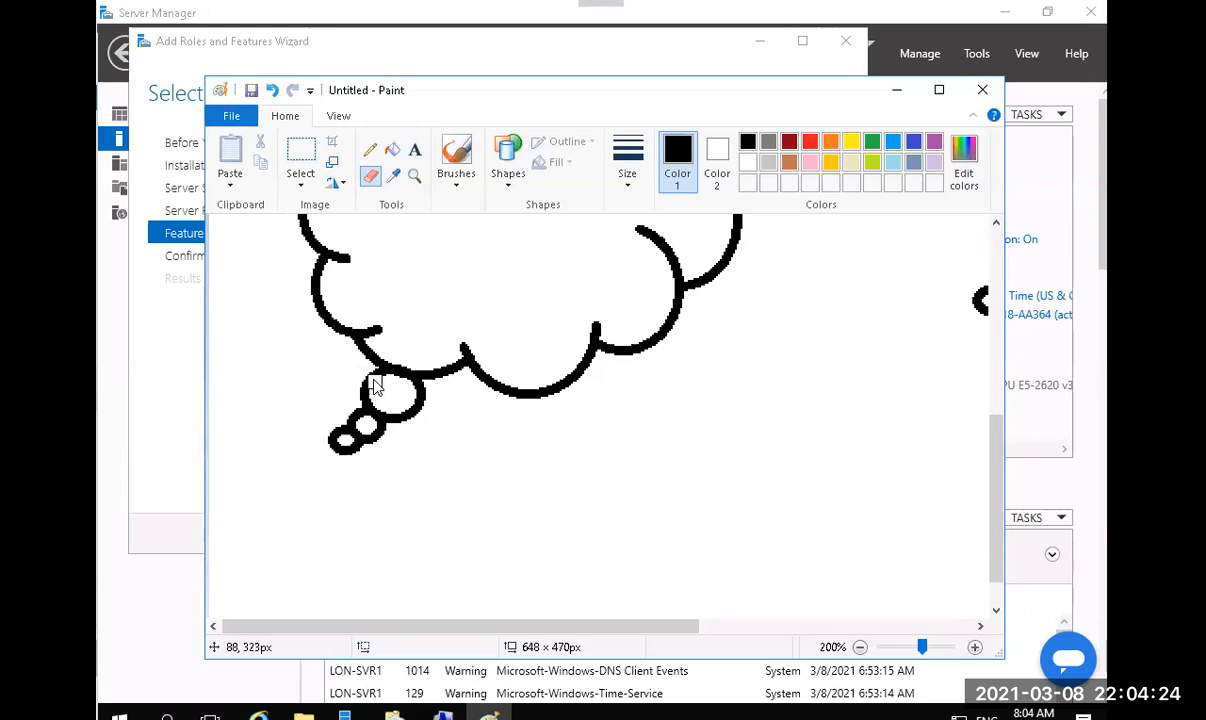
{"action": "mouse_move", "coordinate": [370, 383]}
{"action": "left_mouse_down"}
{"action": "mouse_move", "coordinate": [332, 437]}
{"action": "mouse_move", "coordinate": [350, 452]}
{"action": "mouse_move", "coordinate": [378, 416]}
{"action": "mouse_move", "coordinate": [410, 418]}
{"action": "mouse_move", "coordinate": [420, 393]}
{"action": "left_mouse_up"}
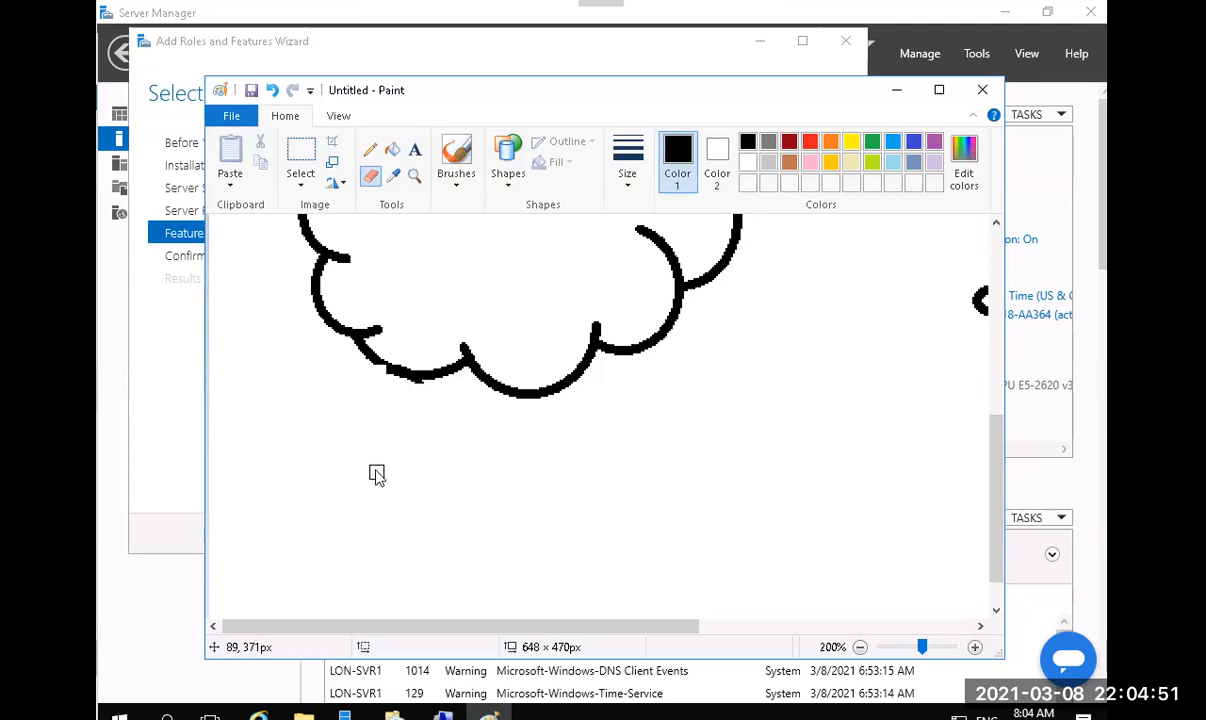
{"action": "left_click", "coordinate": [414, 176]}
{"action": "left_click", "coordinate": [370, 176]}
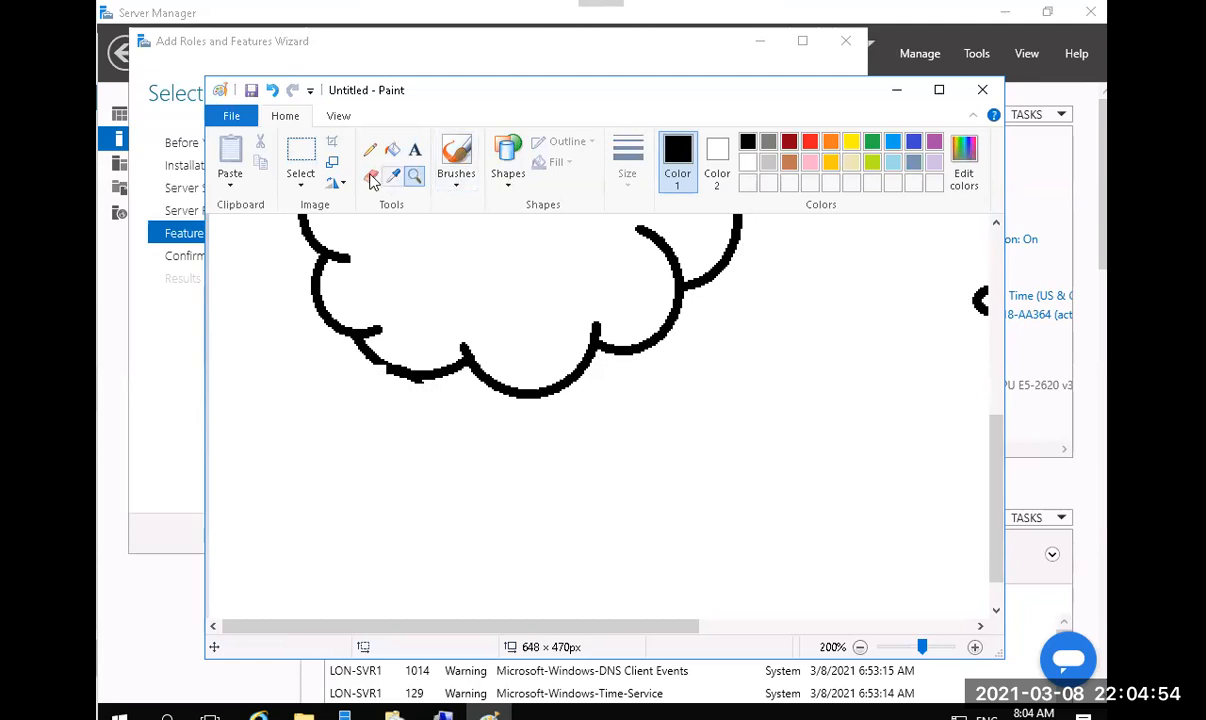
{"action": "scroll", "coordinate": [460, 360], "scroll_direction": "down", "scroll_amount": 4, "text": "ctrl"}
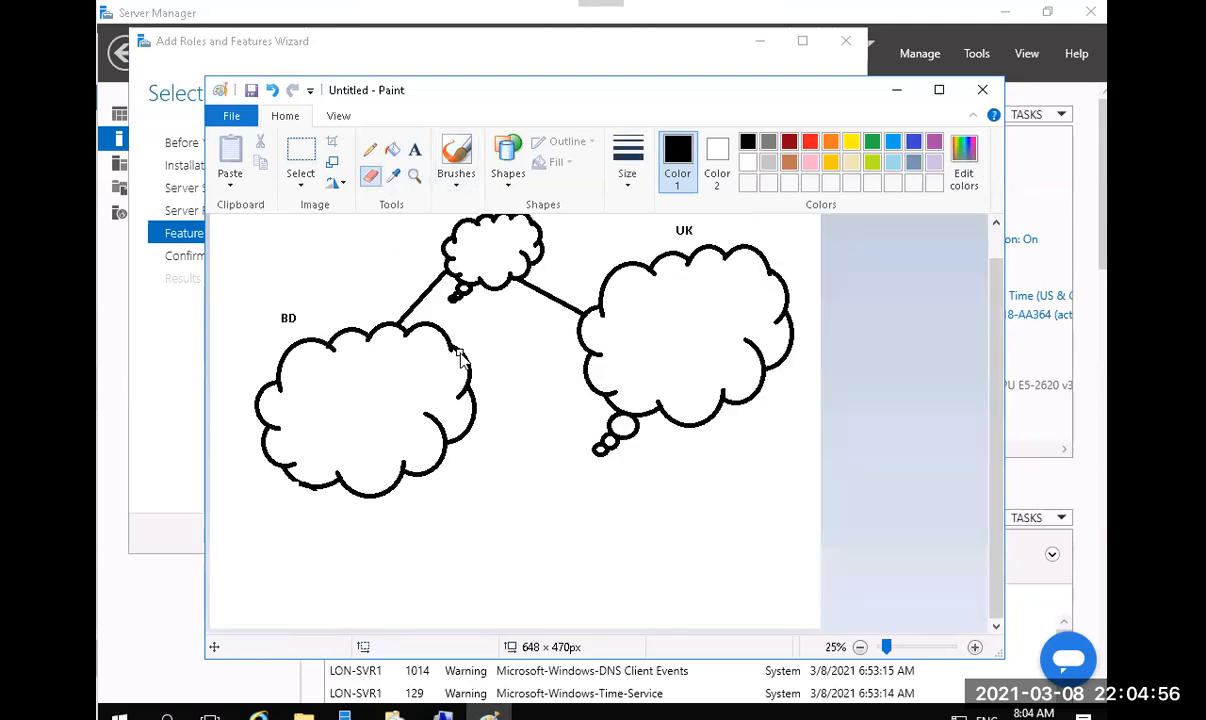
{"action": "scroll", "coordinate": [460, 360], "scroll_direction": "up", "scroll_amount": 4}
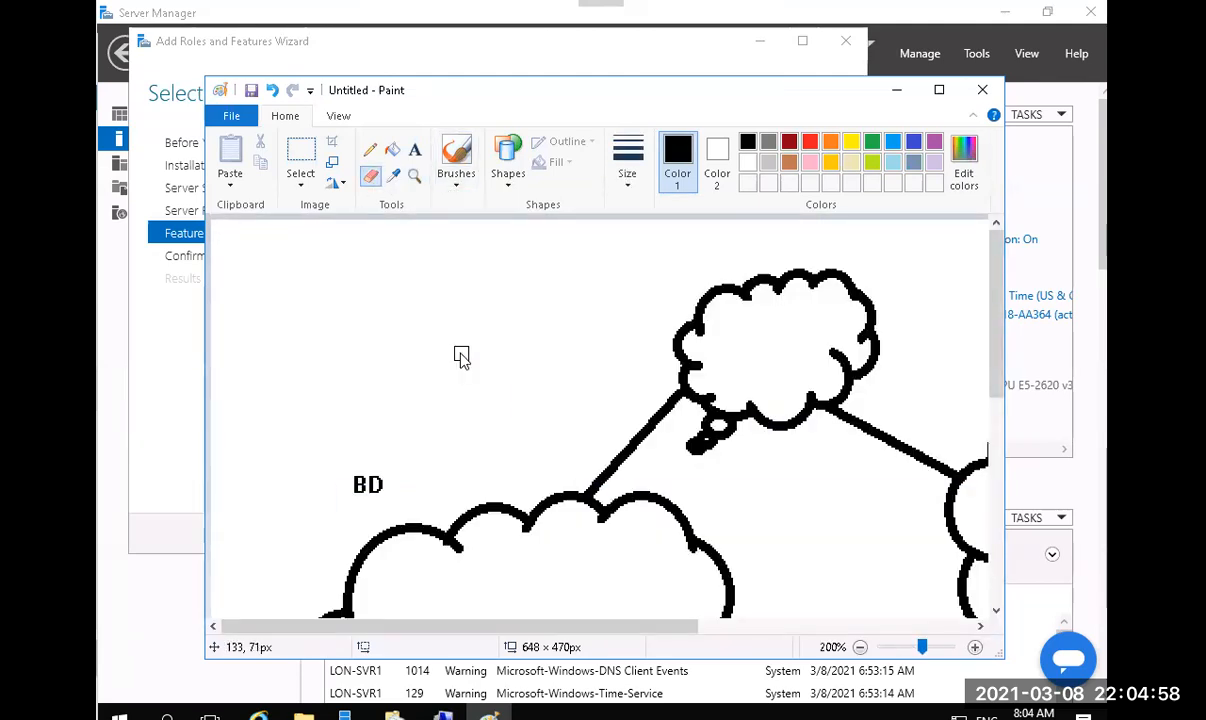
{"action": "scroll", "coordinate": [460, 357], "scroll_direction": "down", "scroll_amount": 1}
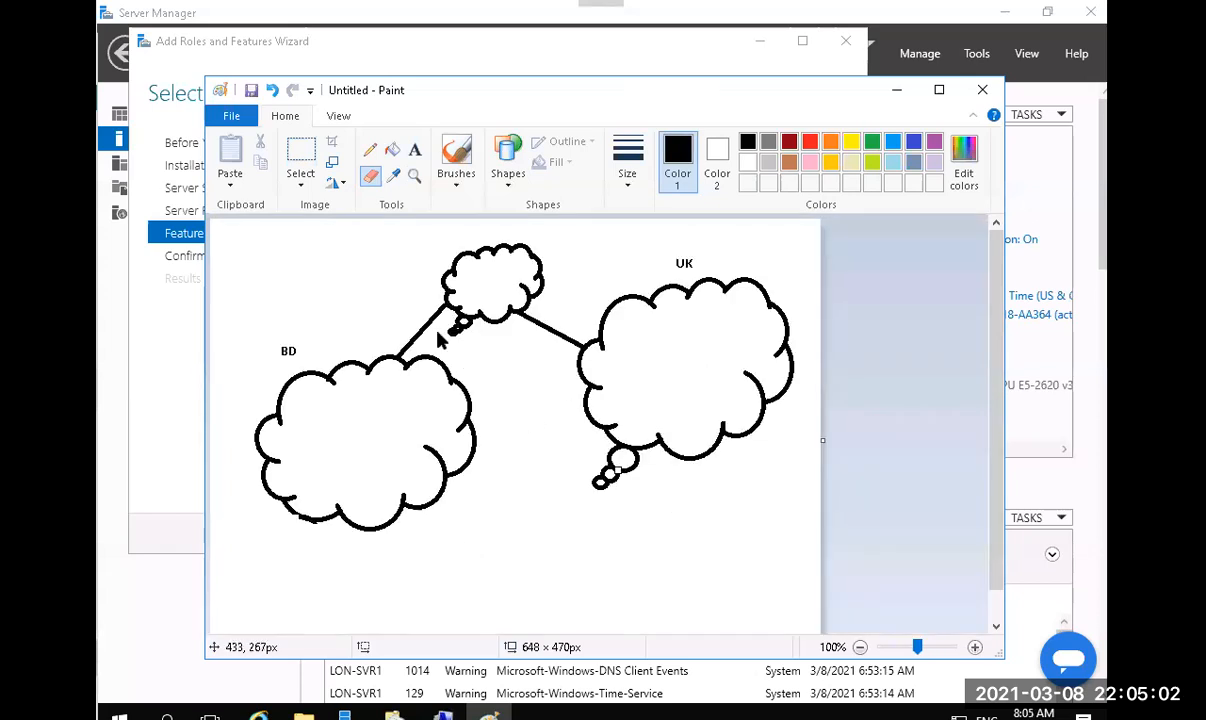
Select and delete the small bubbles and leftover marks below the UK cloud.
{"action": "left_click", "coordinate": [296, 153]}
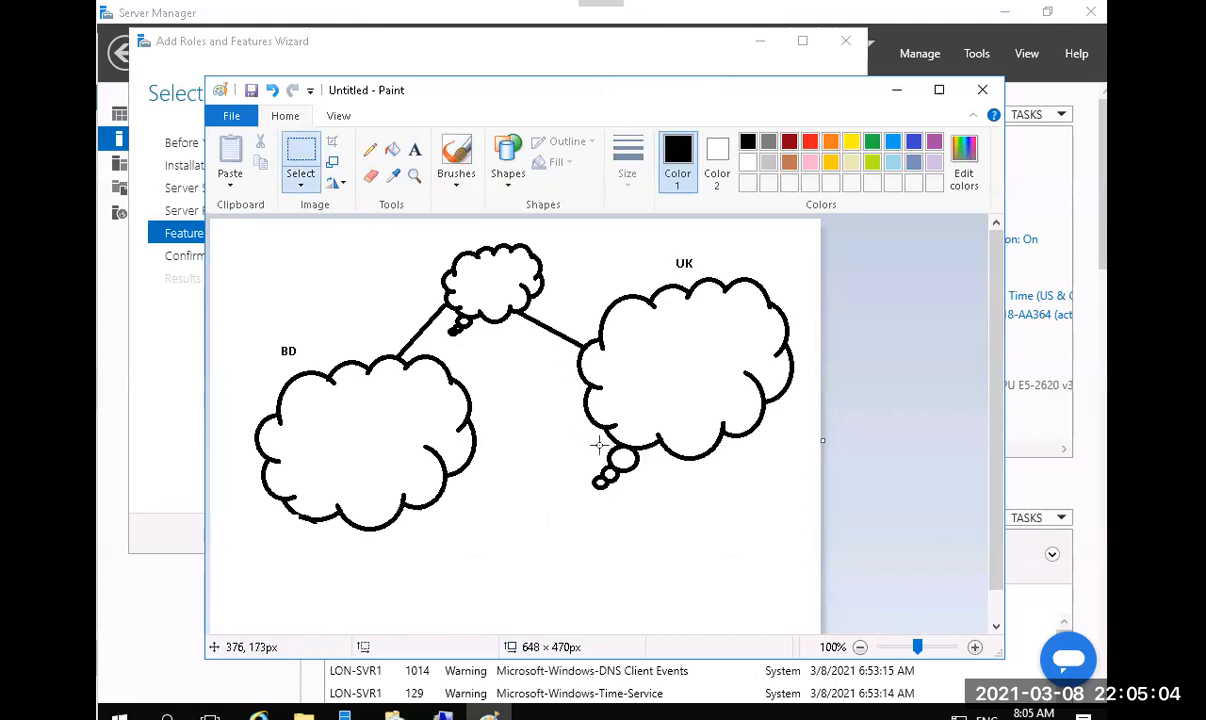
{"action": "mouse_move", "coordinate": [600, 446]}
{"action": "left_mouse_down"}
{"action": "mouse_move", "coordinate": [631, 507]}
{"action": "mouse_move", "coordinate": [598, 443]}
{"action": "left_mouse_up"}
{"action": "left_click", "coordinate": [600, 508]}
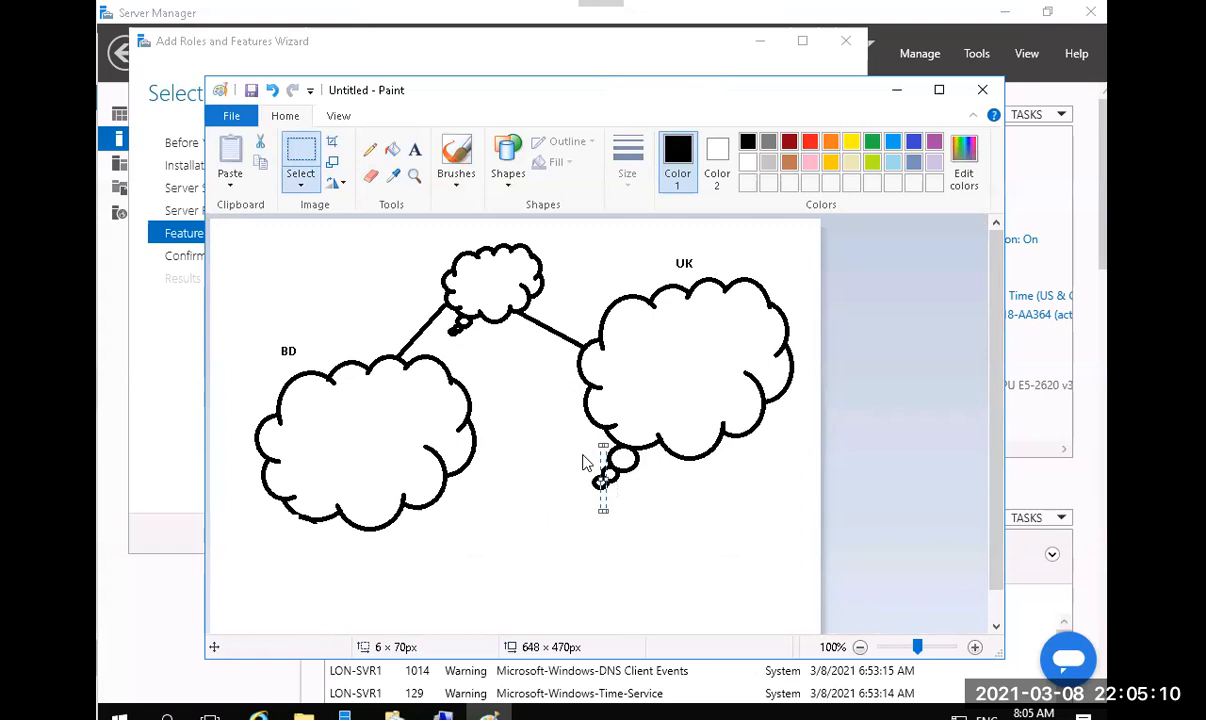
{"action": "left_click_drag", "start_coordinate": [574, 456], "coordinate": [659, 493]}
{"action": "key", "text": "Delete"}
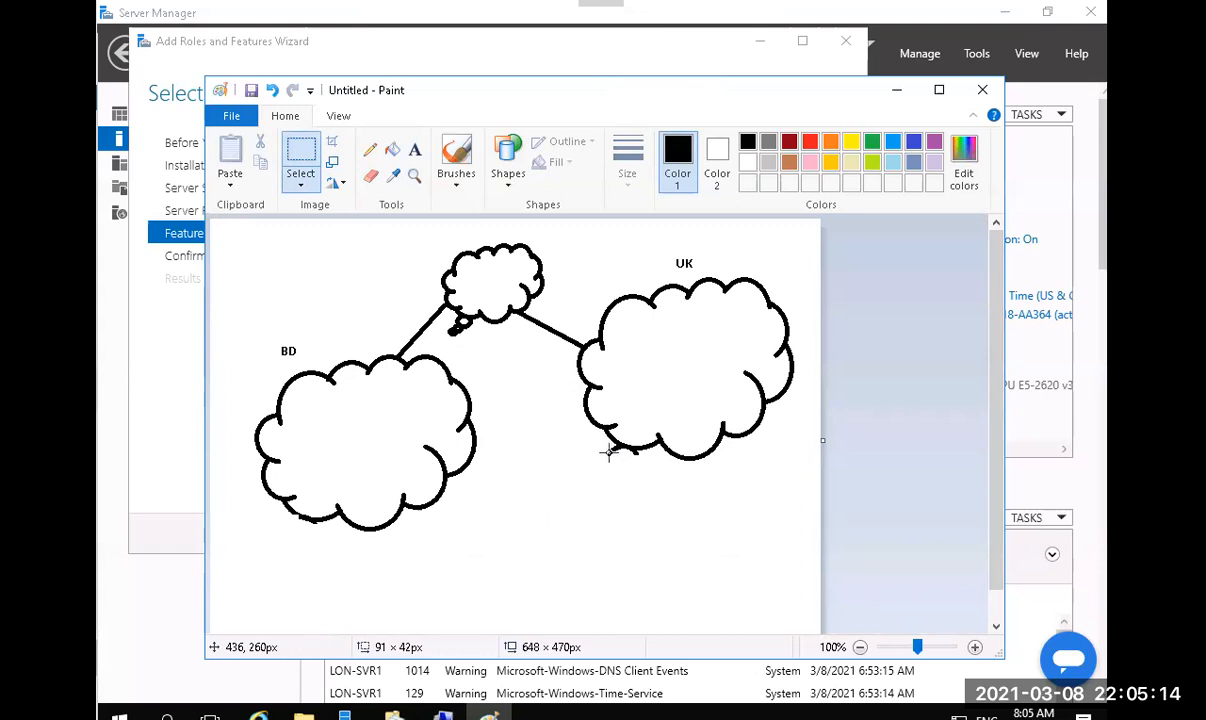
{"action": "left_click_drag", "start_coordinate": [606, 444], "coordinate": [579, 455]}
{"action": "key", "text": "Delete"}
{"action": "key", "text": "Delete"}
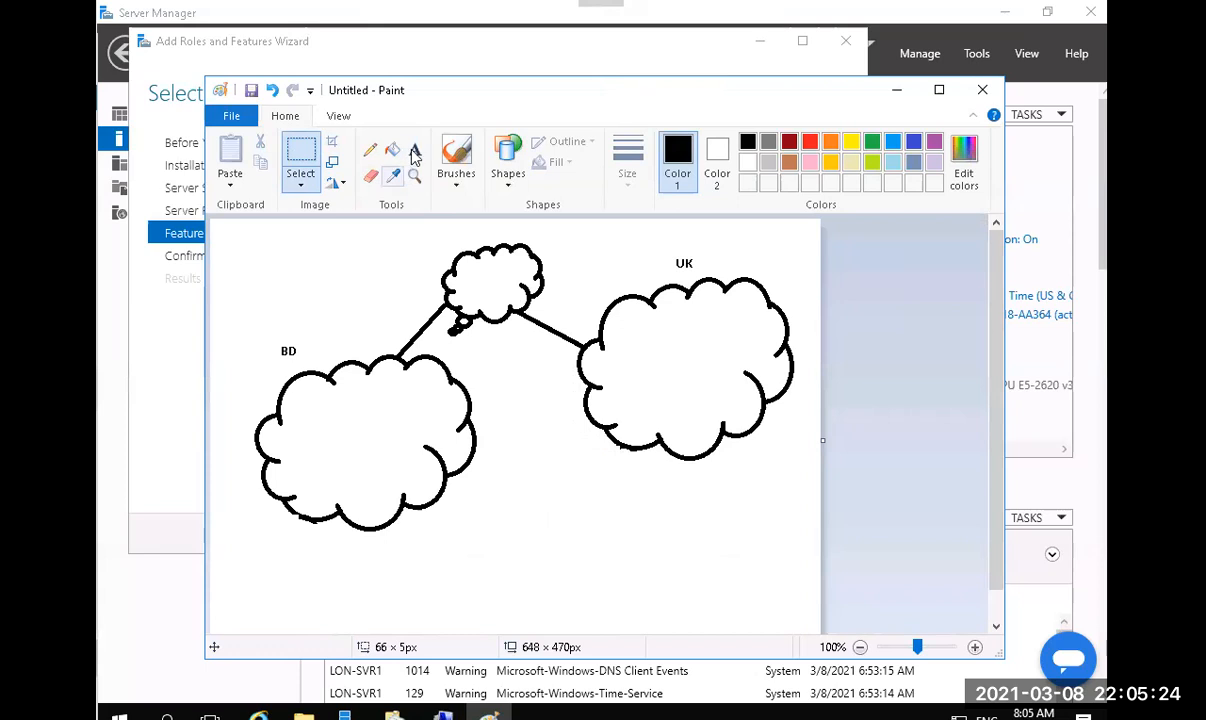
Label the small middle cloud 'INTERNET'.
{"action": "left_click", "coordinate": [414, 149]}
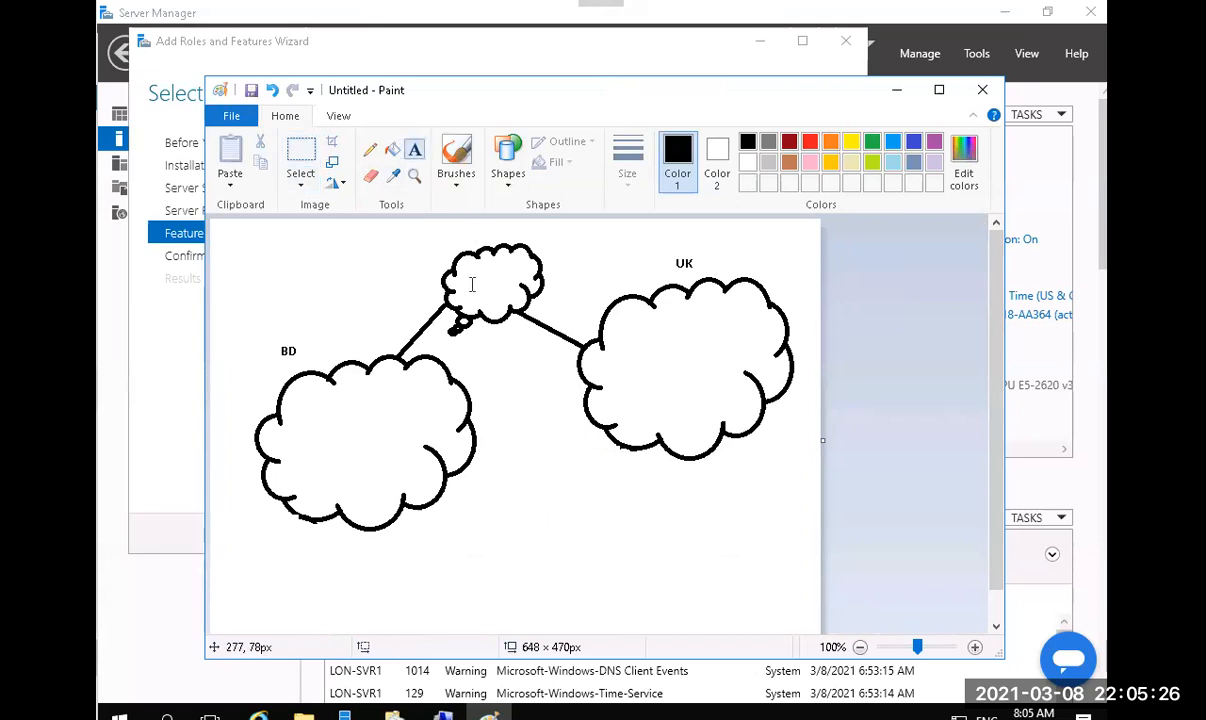
{"action": "left_click", "coordinate": [467, 281]}
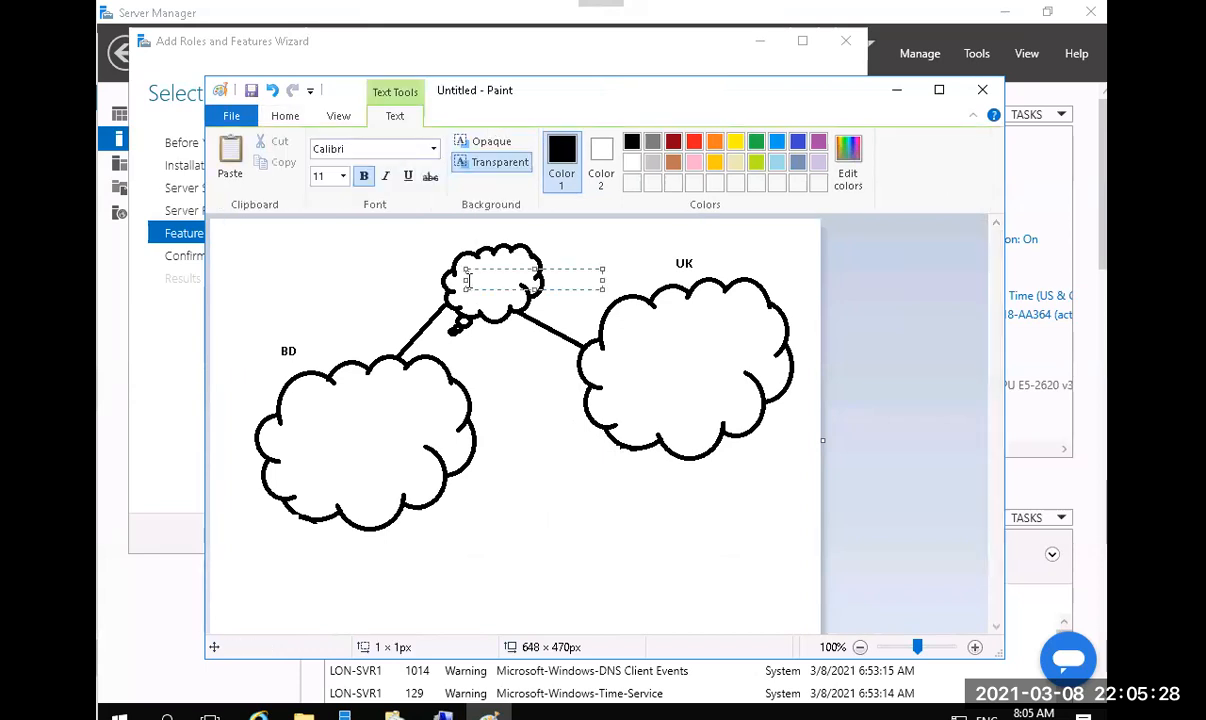
{"action": "type", "text": "INTERNET"}
{"action": "left_click", "coordinate": [532, 401]}
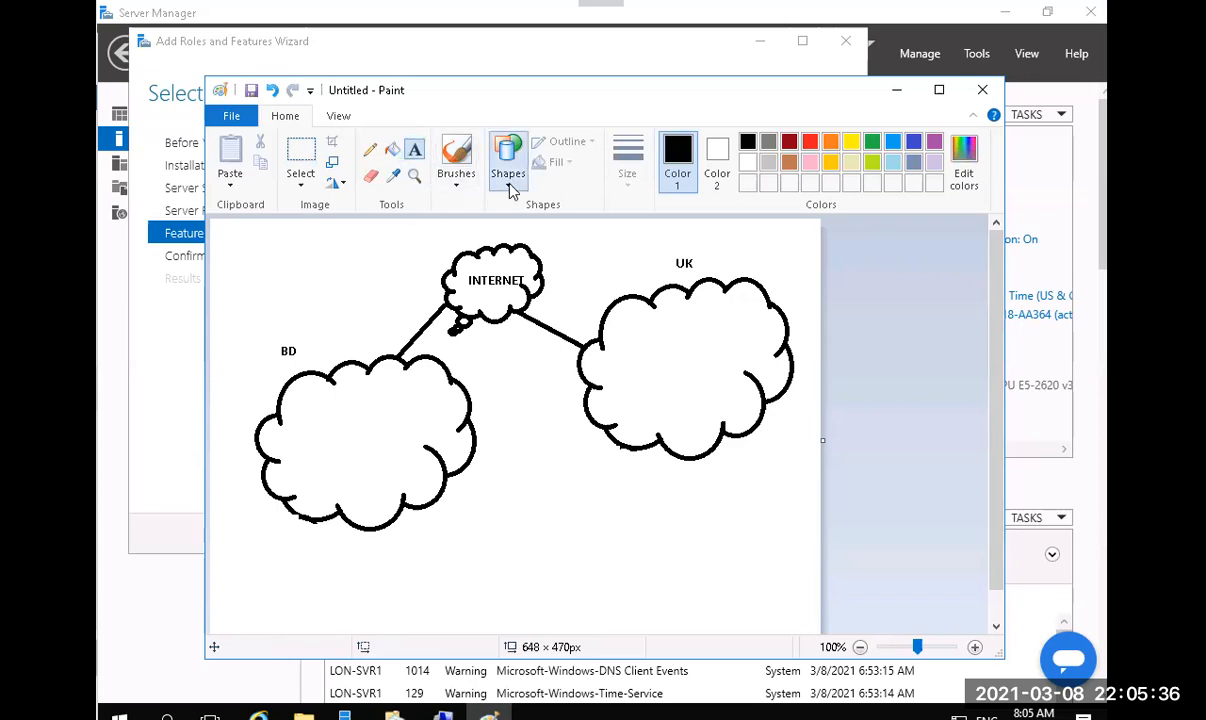
Draw a tall narrow rectangle inside both the BD and UK clouds.
{"action": "left_click", "coordinate": [509, 188]}
{"action": "left_click", "coordinate": [557, 203]}
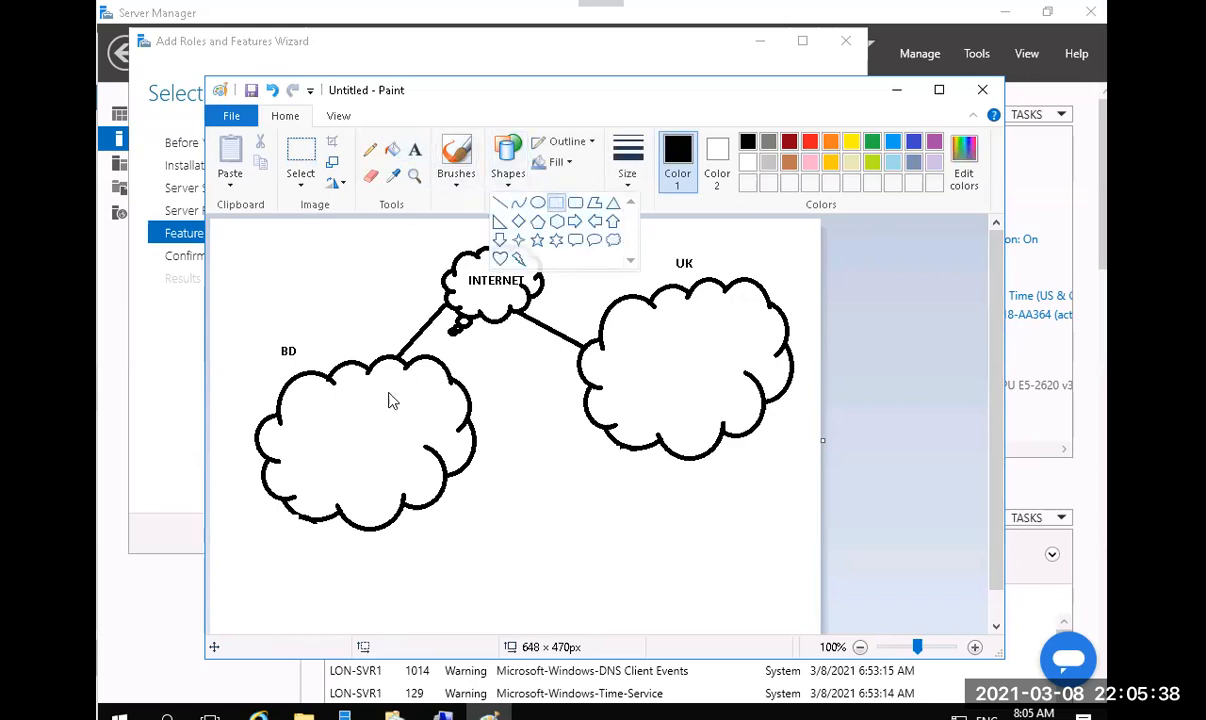
{"action": "left_click_drag", "start_coordinate": [335, 403], "coordinate": [362, 452]}
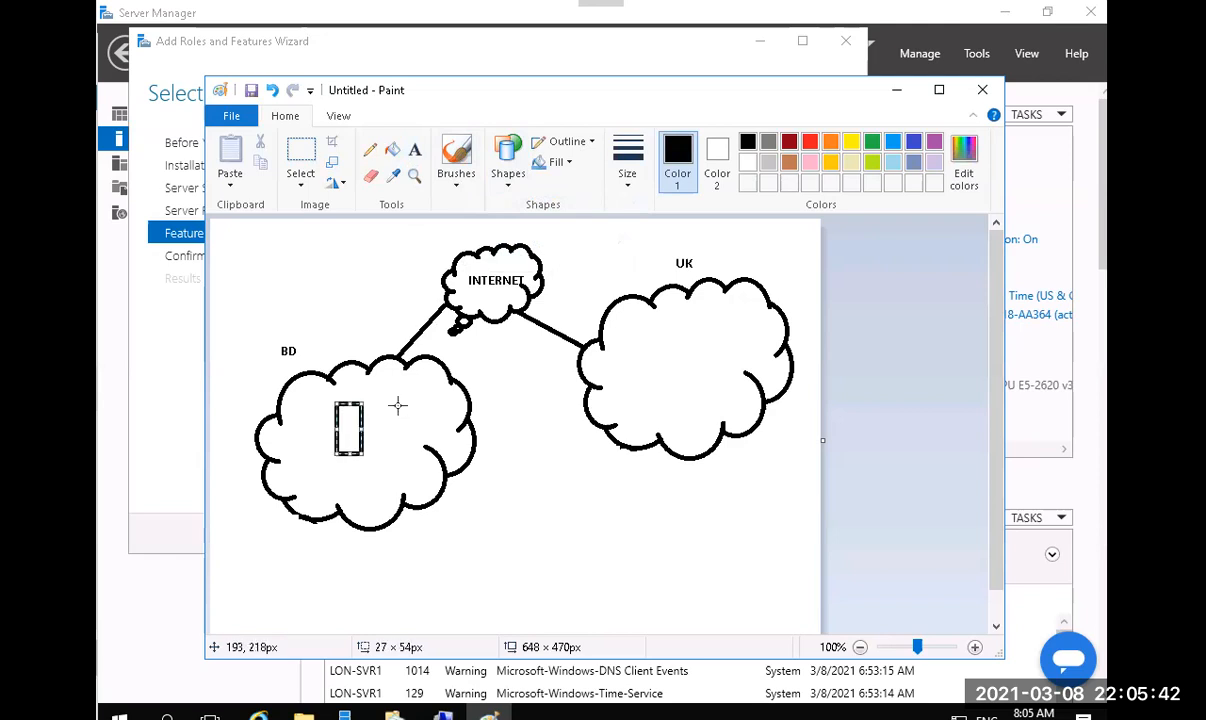
{"action": "left_click", "coordinate": [369, 389]}
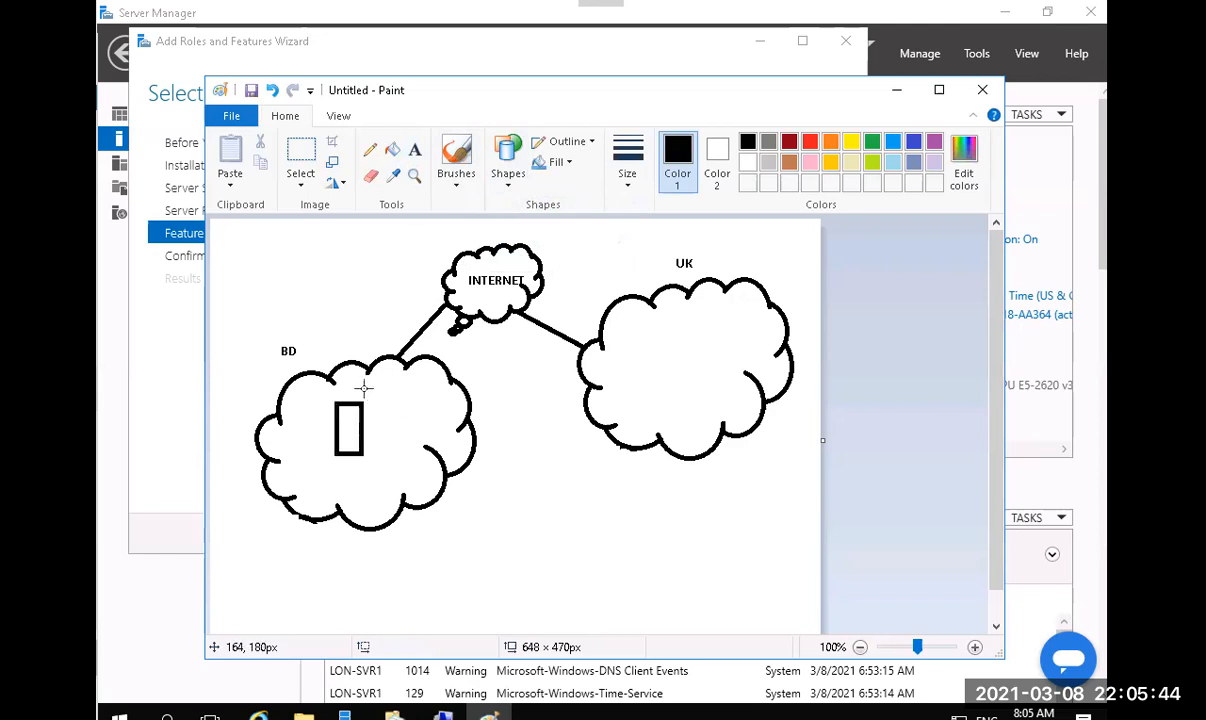
{"action": "left_click_drag", "start_coordinate": [615, 325], "coordinate": [644, 381]}
{"action": "left_click", "coordinate": [487, 366]}
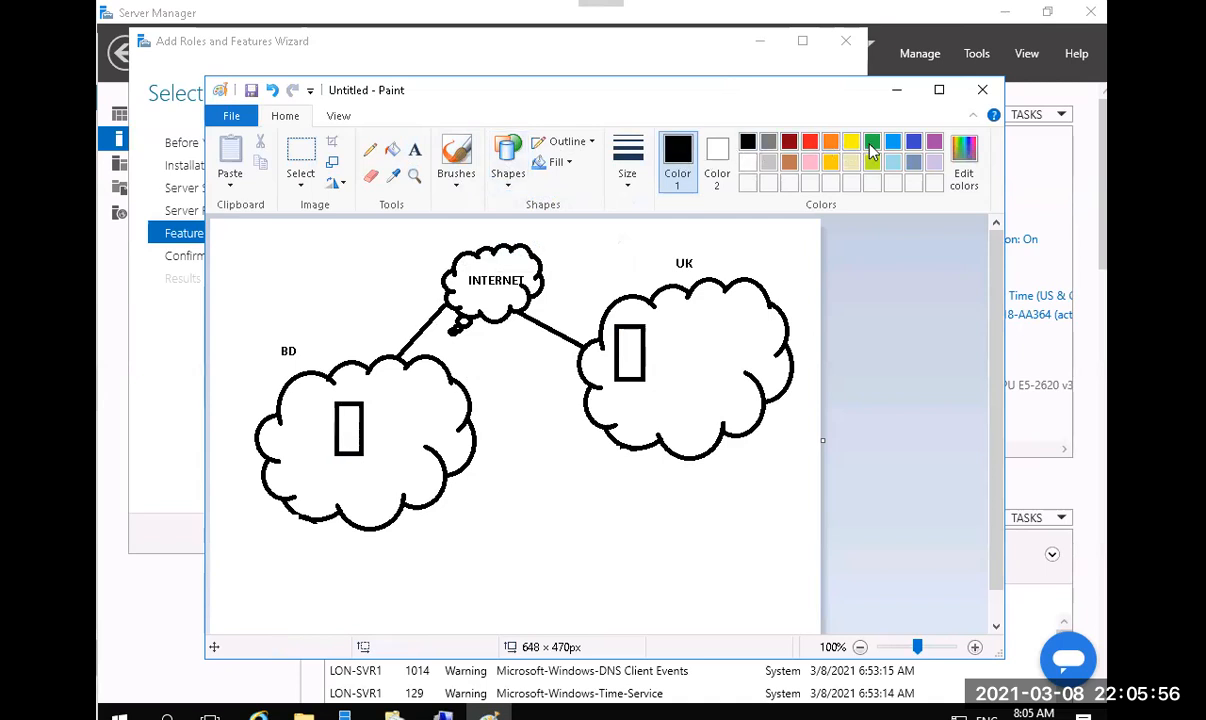
Fill the BD rectangle with green and the UK rectangle with orange.
{"action": "left_click", "coordinate": [871, 142]}
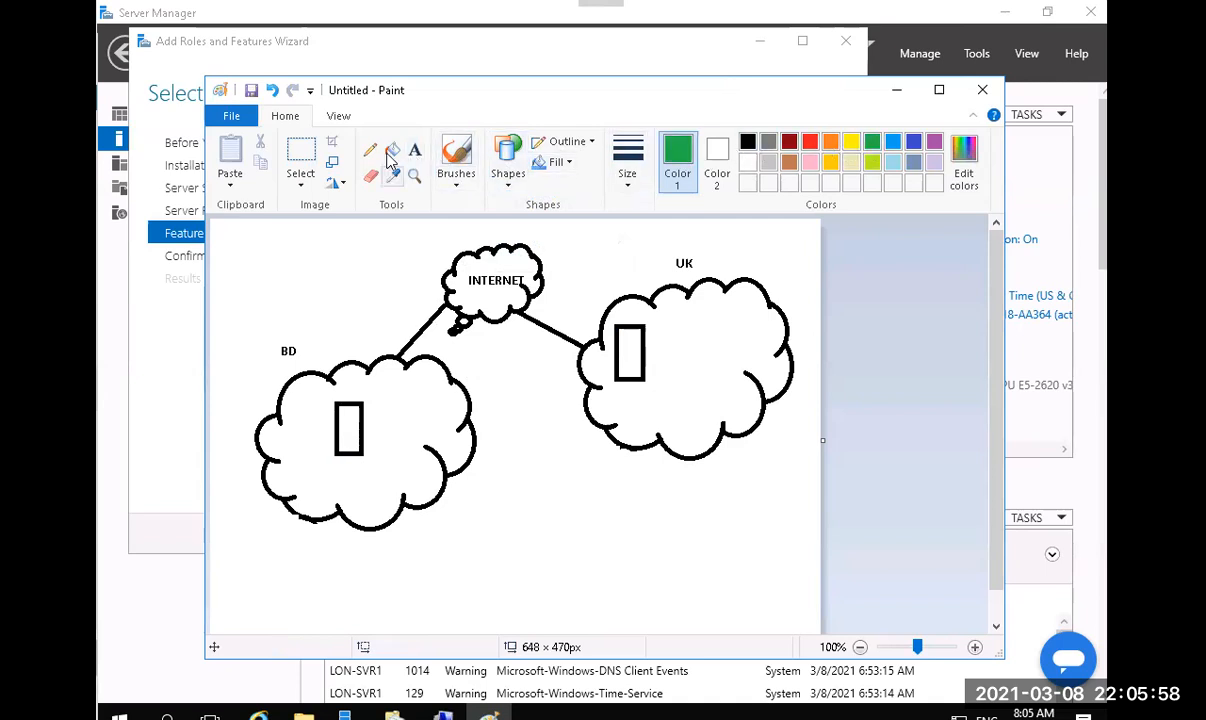
{"action": "left_click", "coordinate": [392, 149]}
{"action": "left_click", "coordinate": [350, 414]}
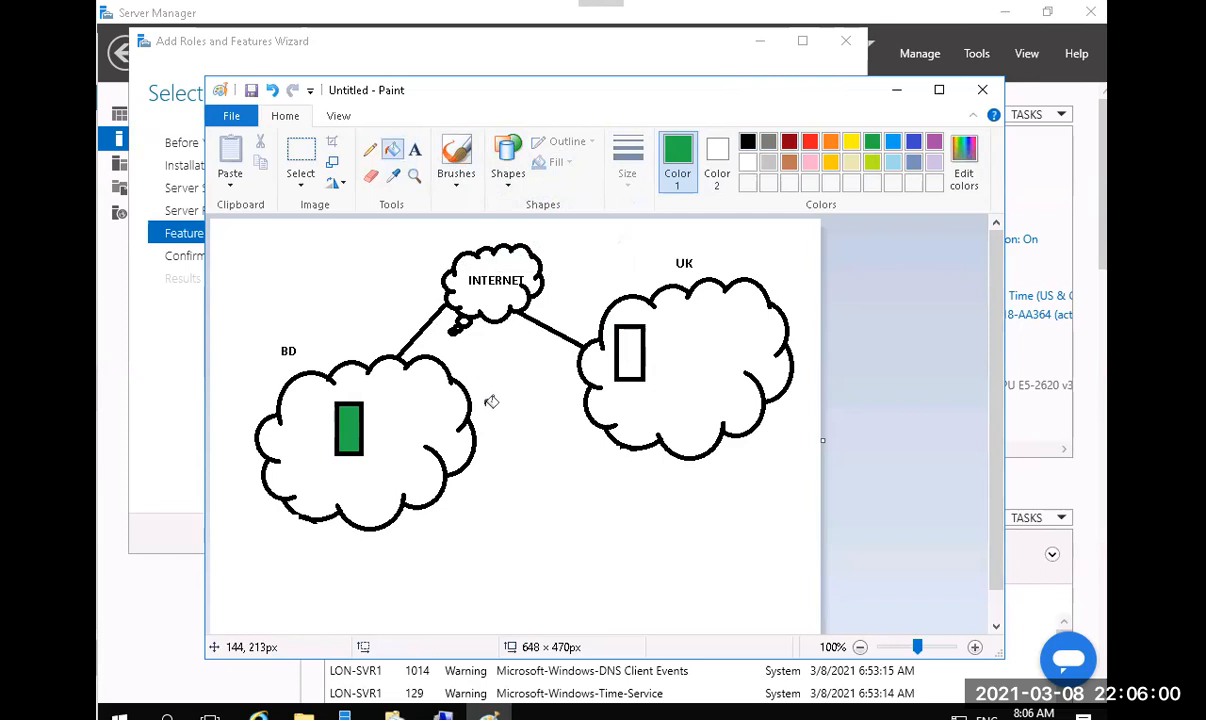
{"action": "left_click", "coordinate": [831, 142]}
{"action": "left_click", "coordinate": [630, 341]}
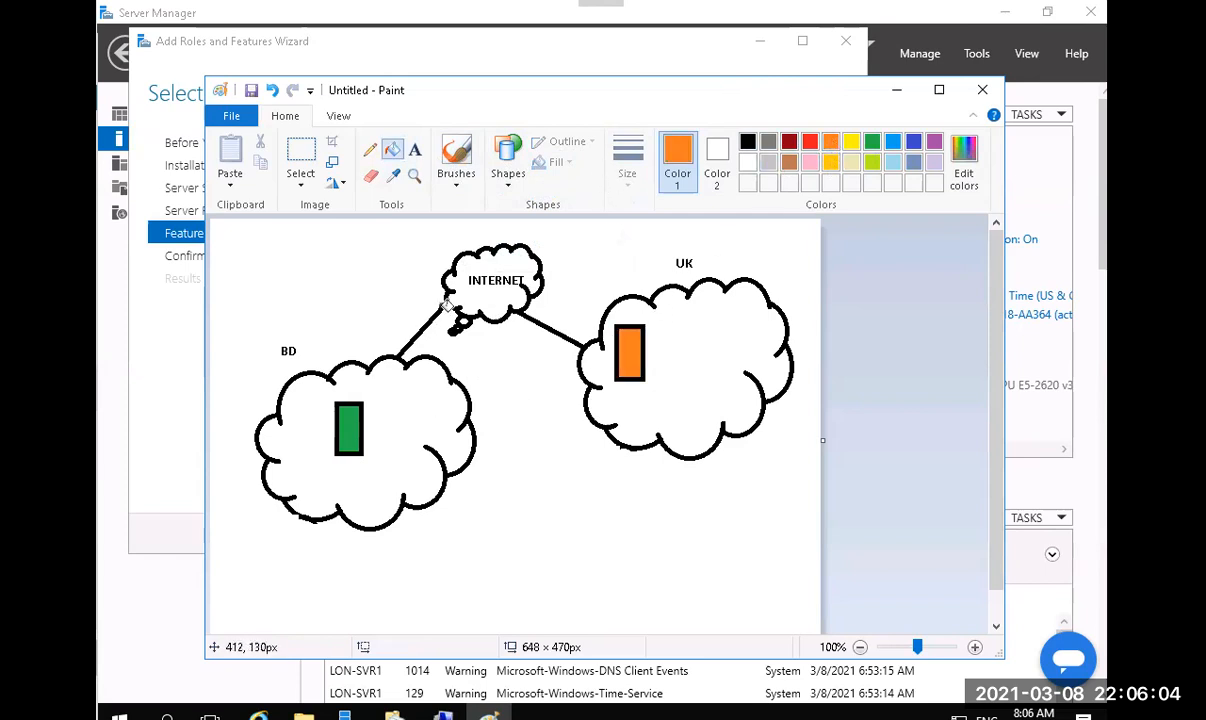
Label the BD box 'File Server' and the UK box 'Hosted Cache Server' in black, two lines.
{"action": "left_click", "coordinate": [418, 151]}
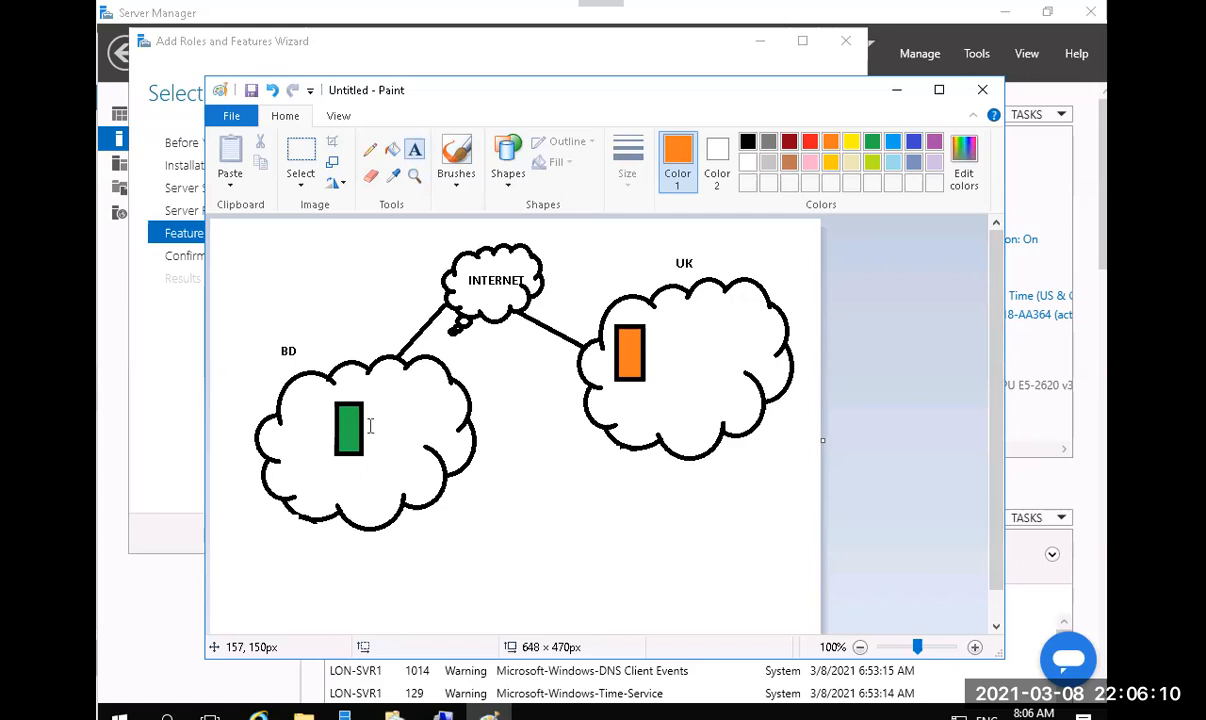
{"action": "left_click", "coordinate": [365, 385]}
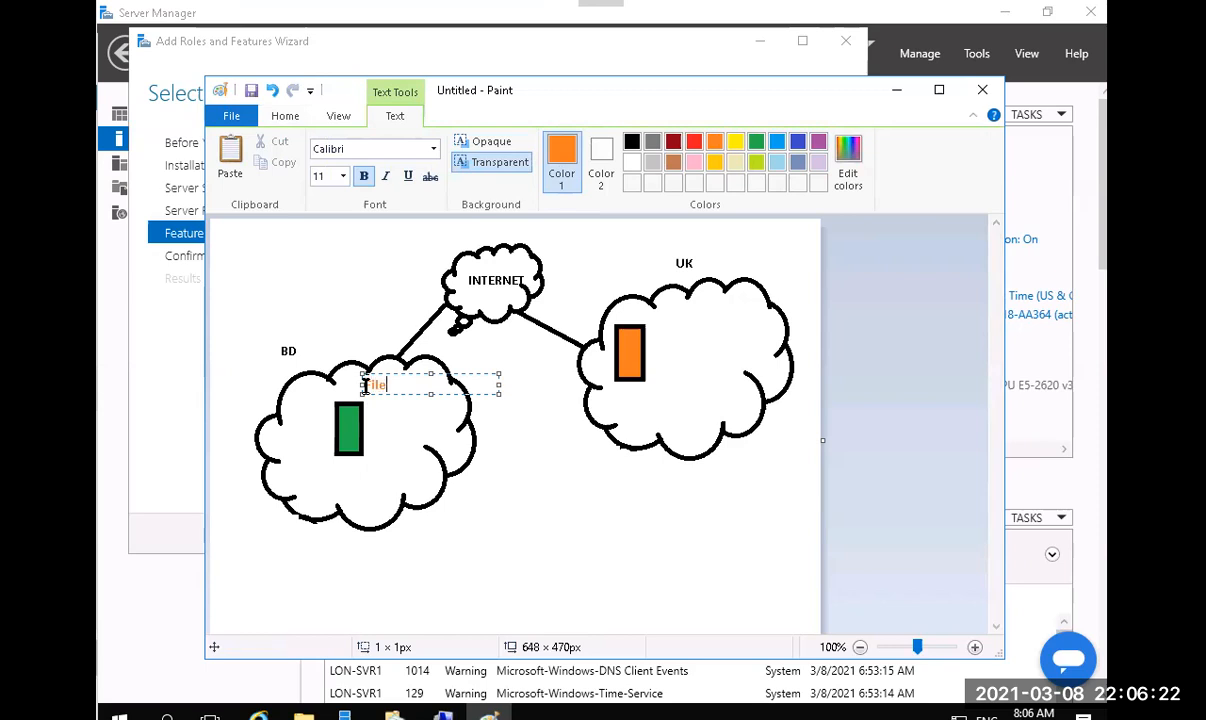
{"action": "type", "text": "Server"}
{"action": "left_click", "coordinate": [443, 502]}
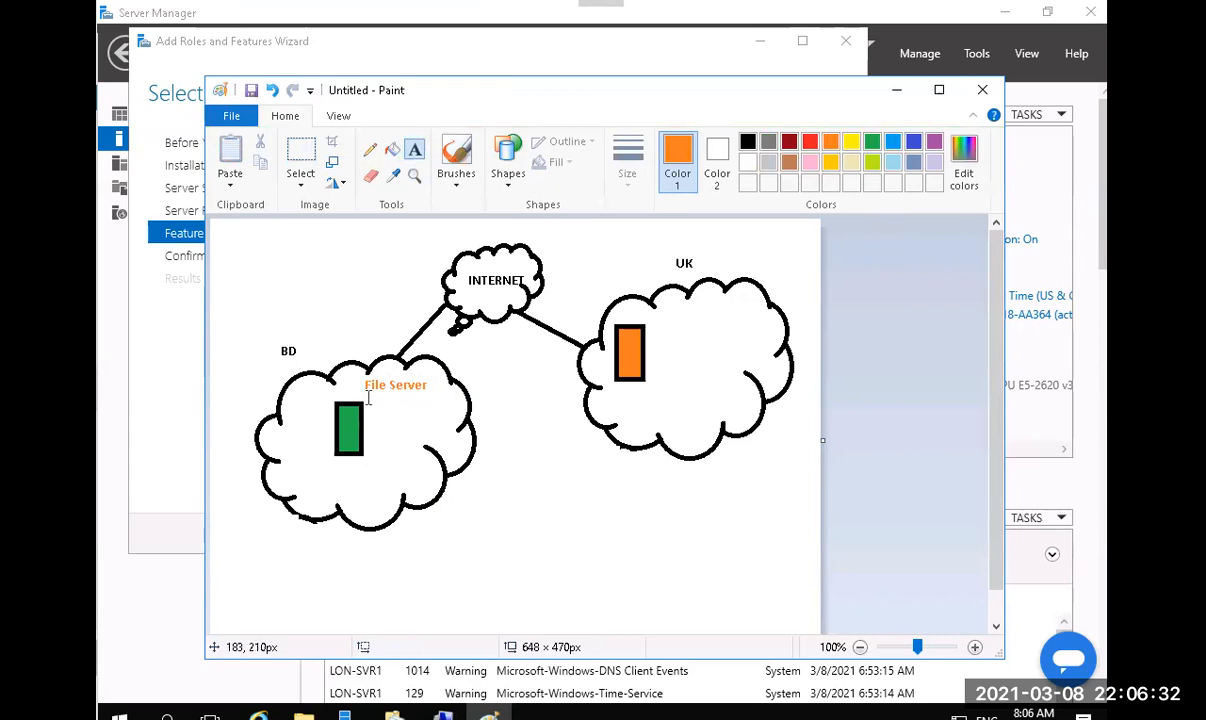
{"action": "left_click", "coordinate": [623, 392]}
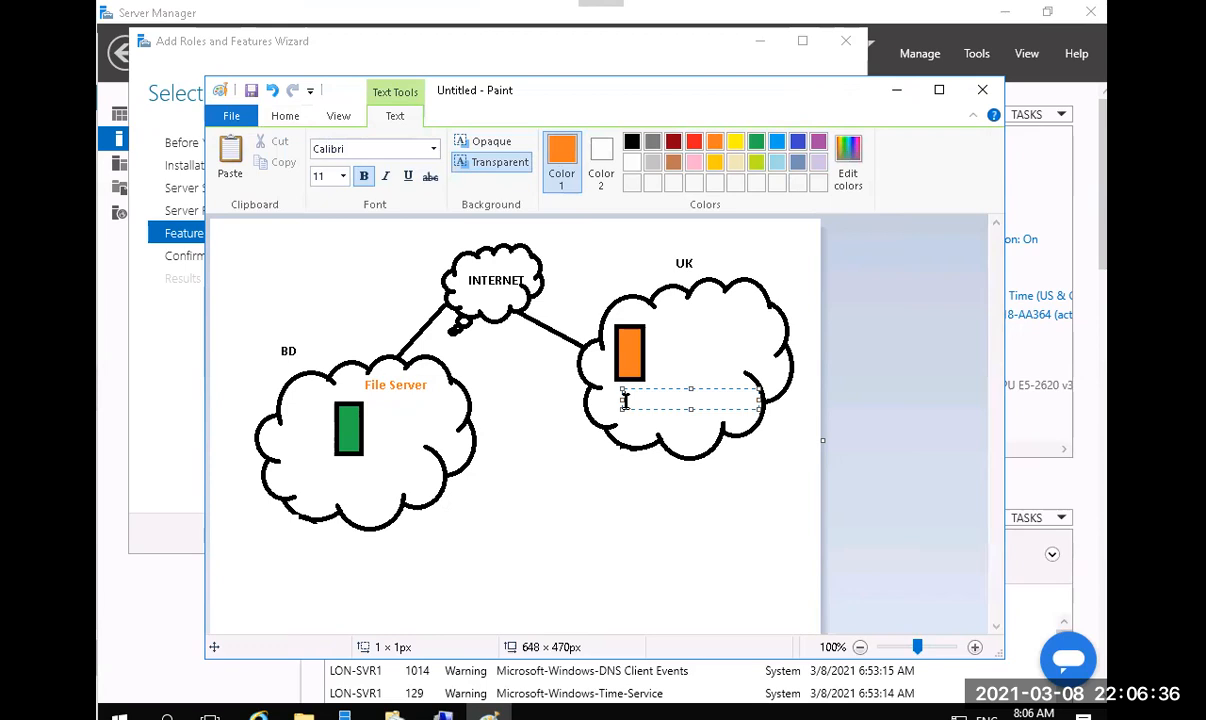
{"action": "left_click", "coordinate": [633, 143]}
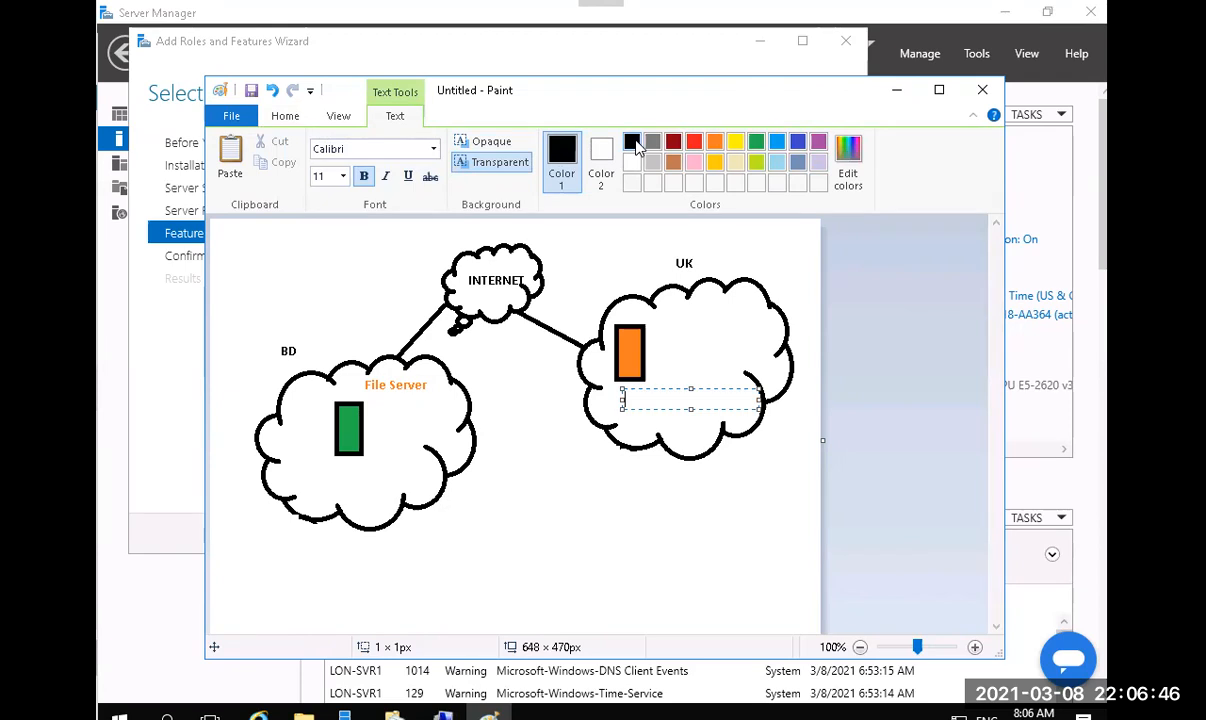
{"action": "type", "text": "osted"}
{"action": "key", "text": "Return"}
{"action": "type", "text": "Cache Server"}
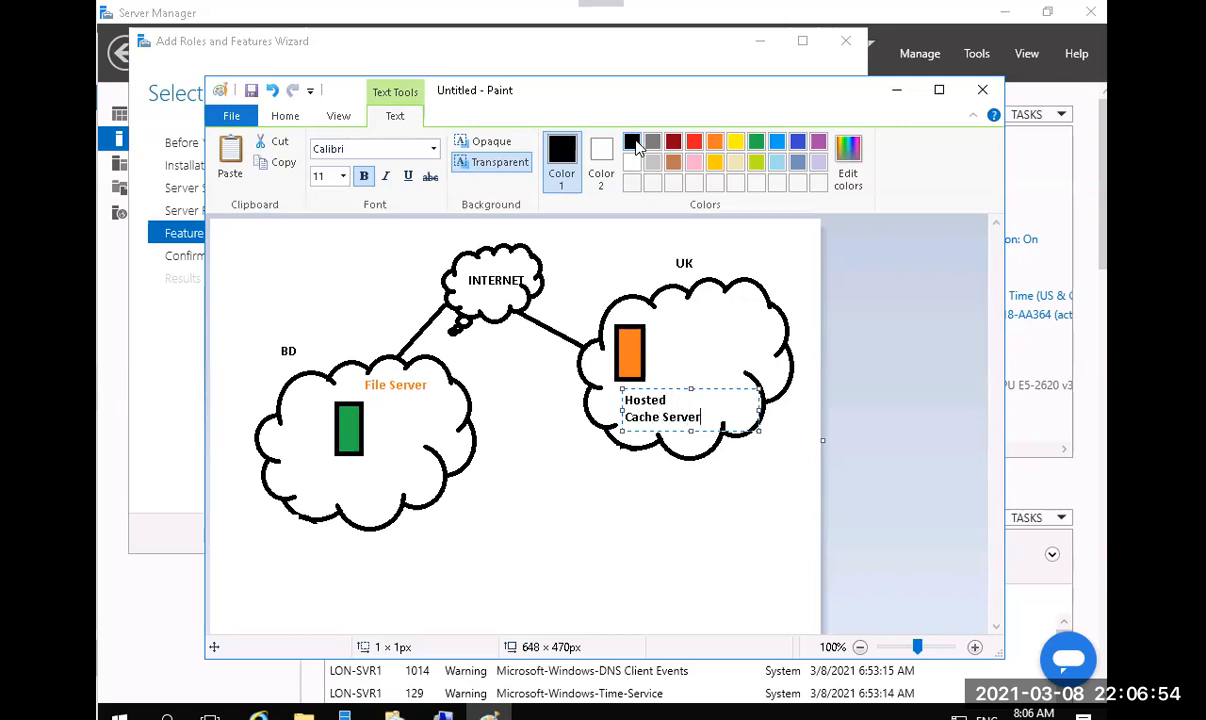
{"action": "left_click", "coordinate": [568, 453]}
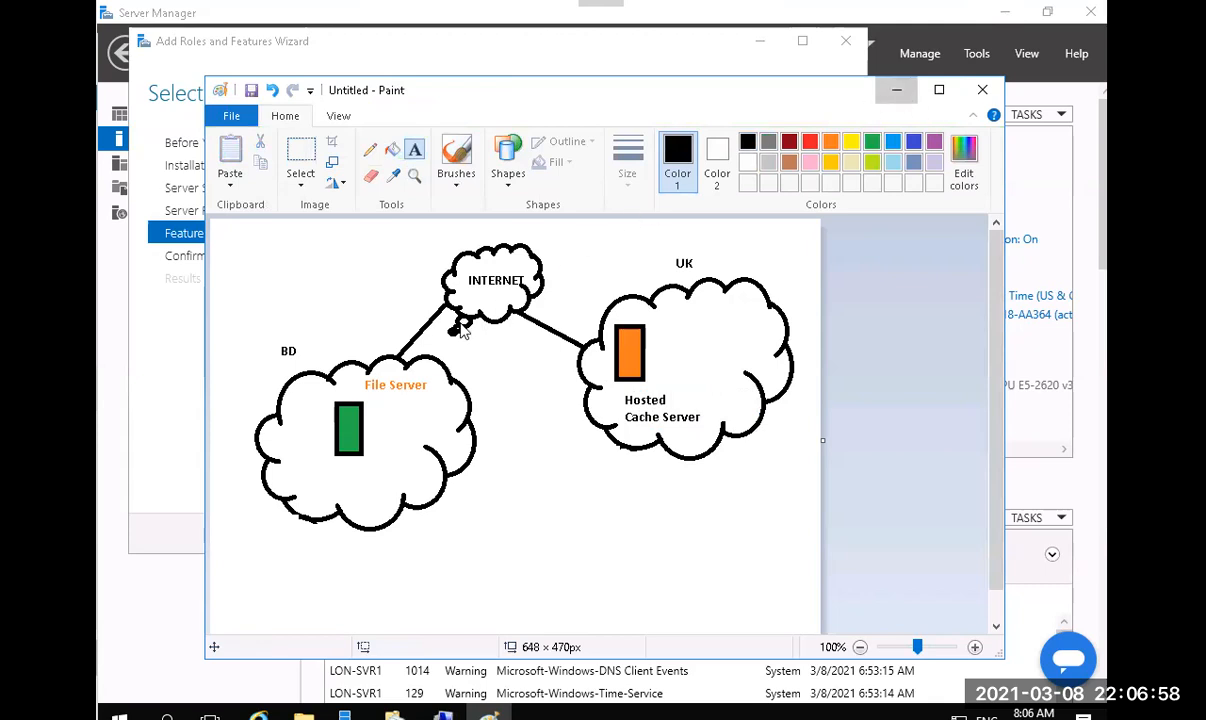
{"action": "left_click", "coordinate": [897, 91]}
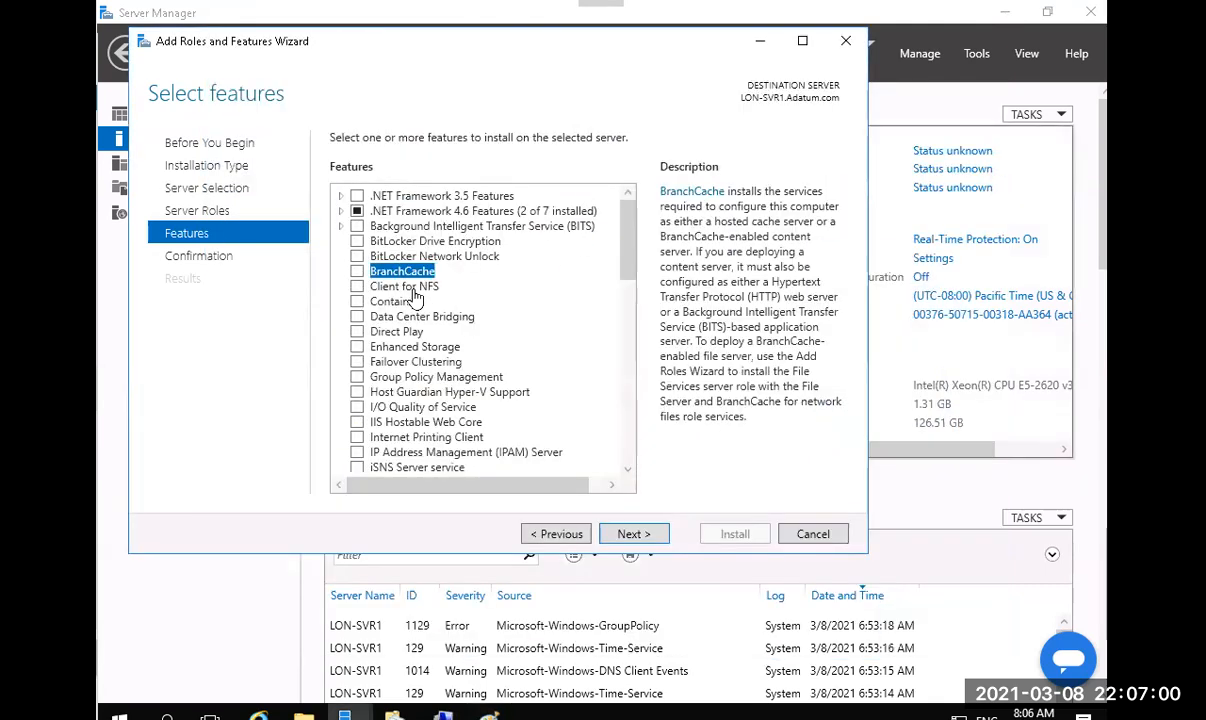
Tick the BranchCache feature alongside BranchCache for Network Files, install on LON-SVR1, and close the wizard.
{"action": "left_click", "coordinate": [552, 534]}
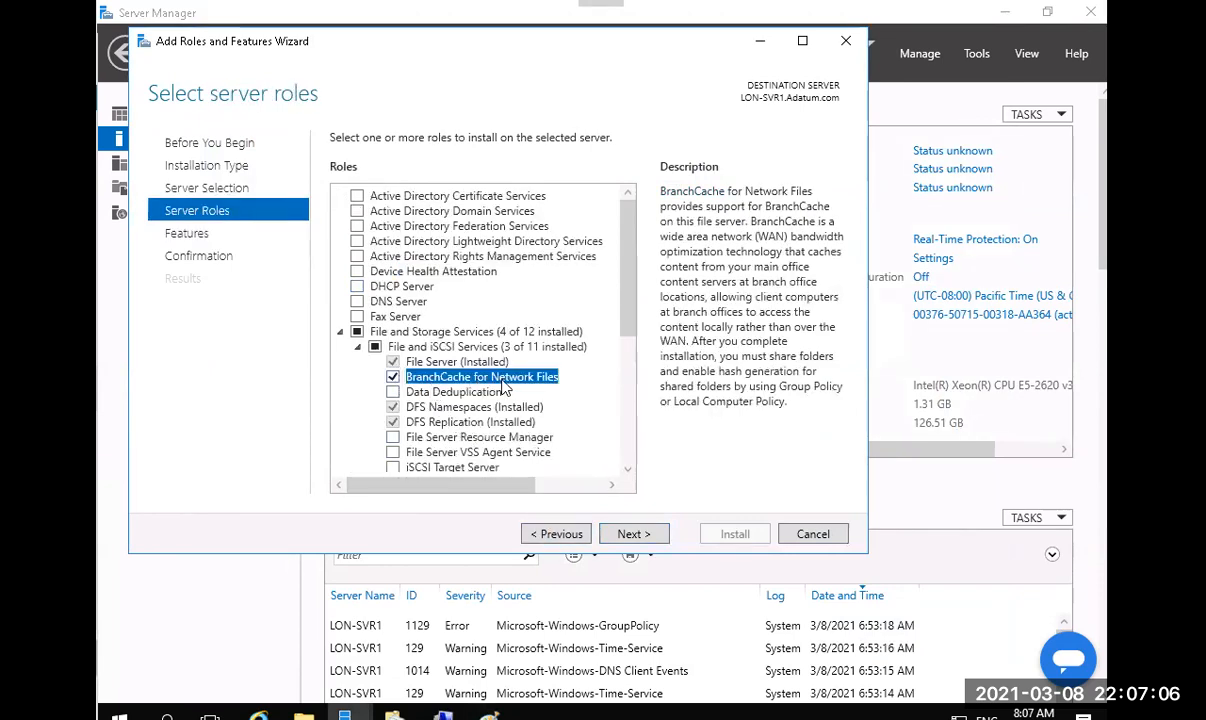
{"action": "left_click", "coordinate": [630, 534]}
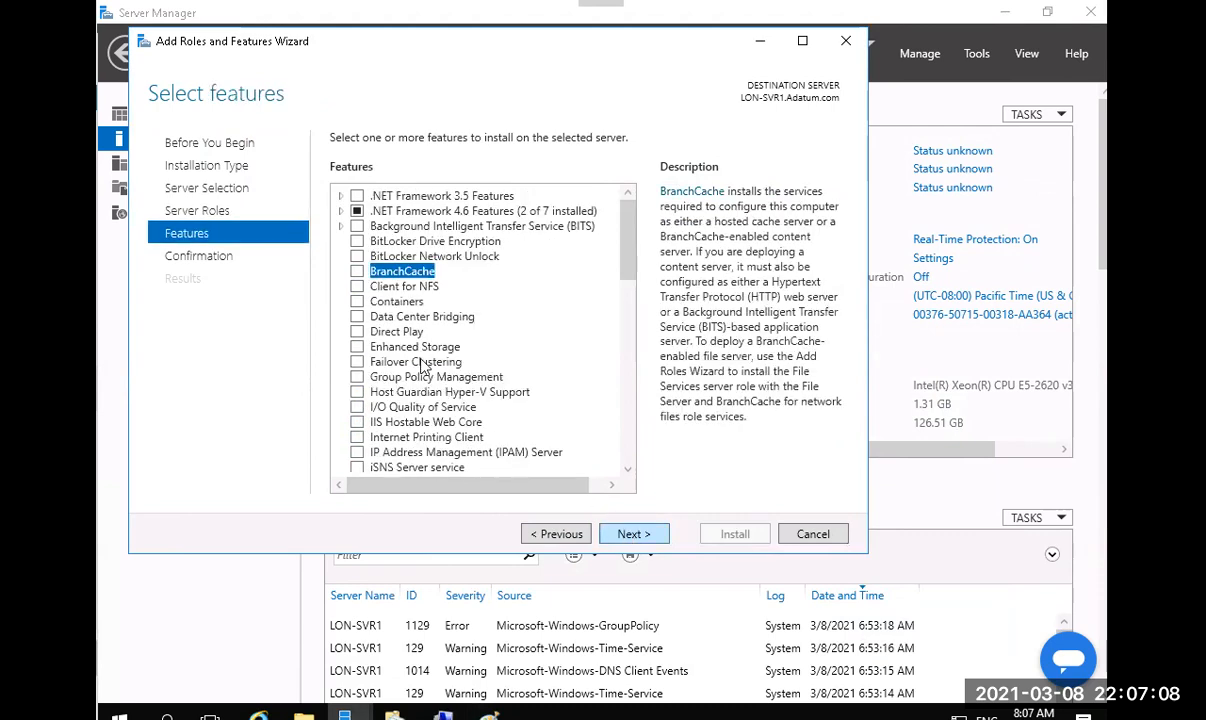
{"action": "left_click", "coordinate": [357, 272]}
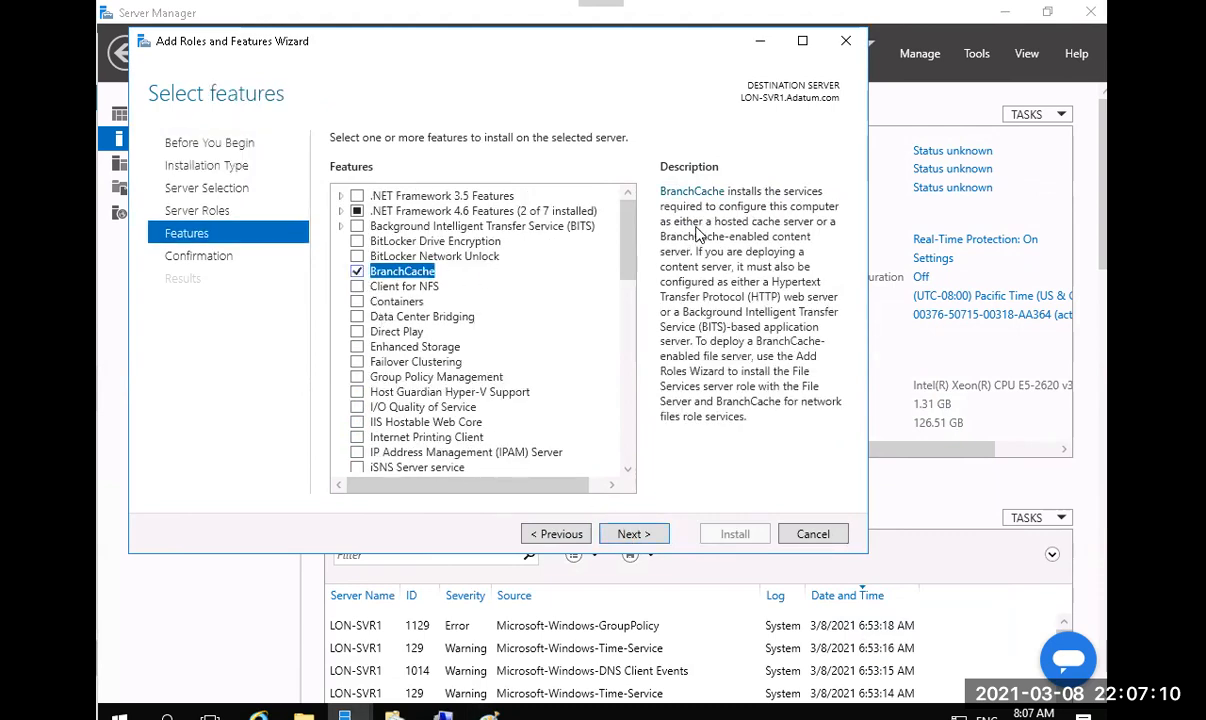
{"action": "left_click", "coordinate": [644, 535]}
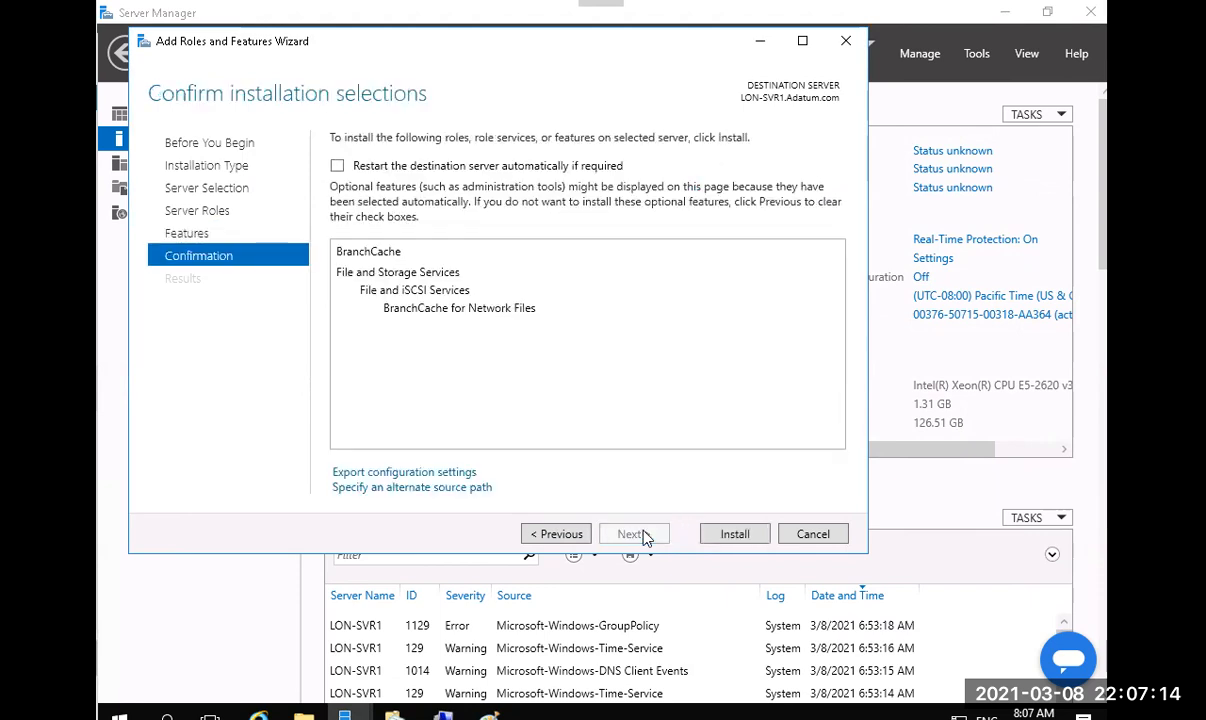
{"action": "left_click", "coordinate": [733, 532]}
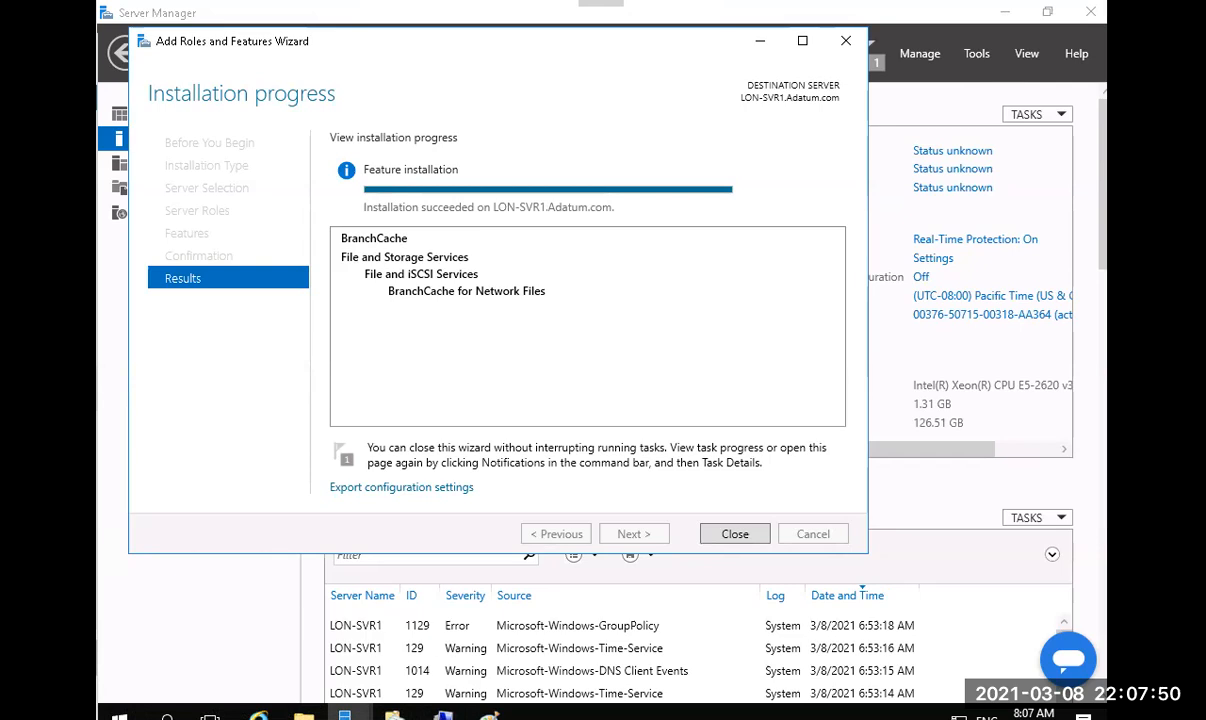
{"action": "left_click", "coordinate": [738, 533]}
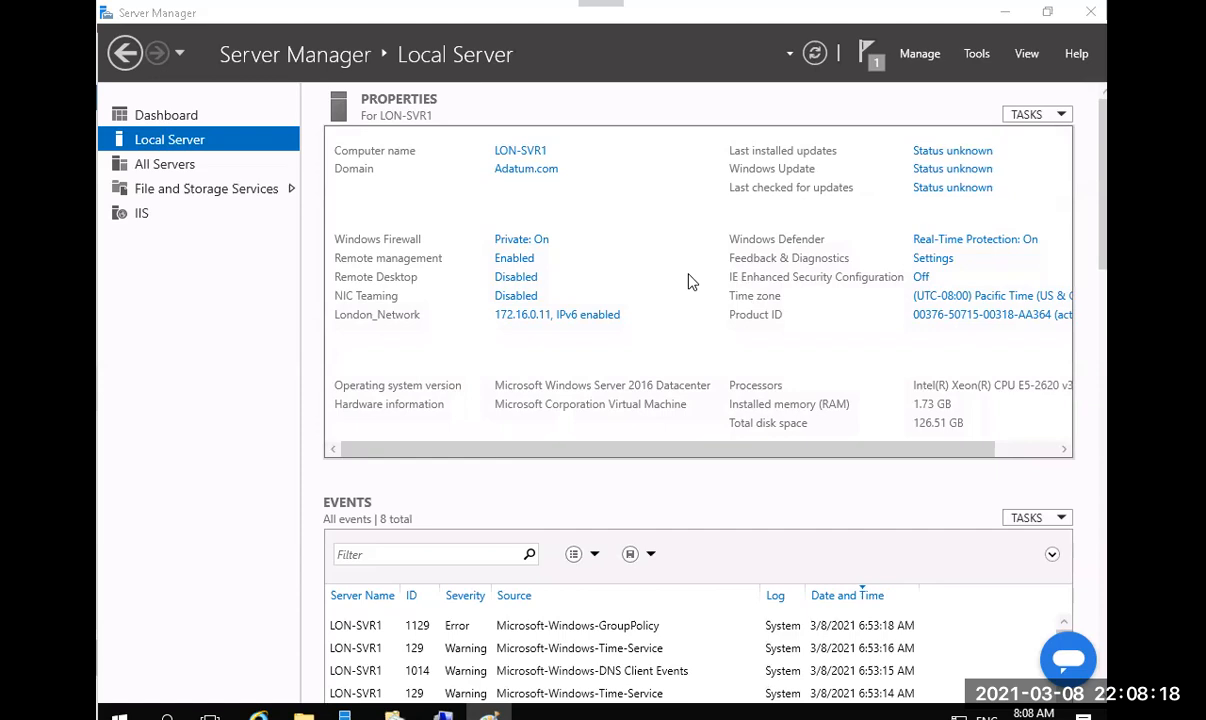
Minimize Server Manager and close the This PC and Datafiles Explorer windows.
{"action": "left_click", "coordinate": [1005, 15]}
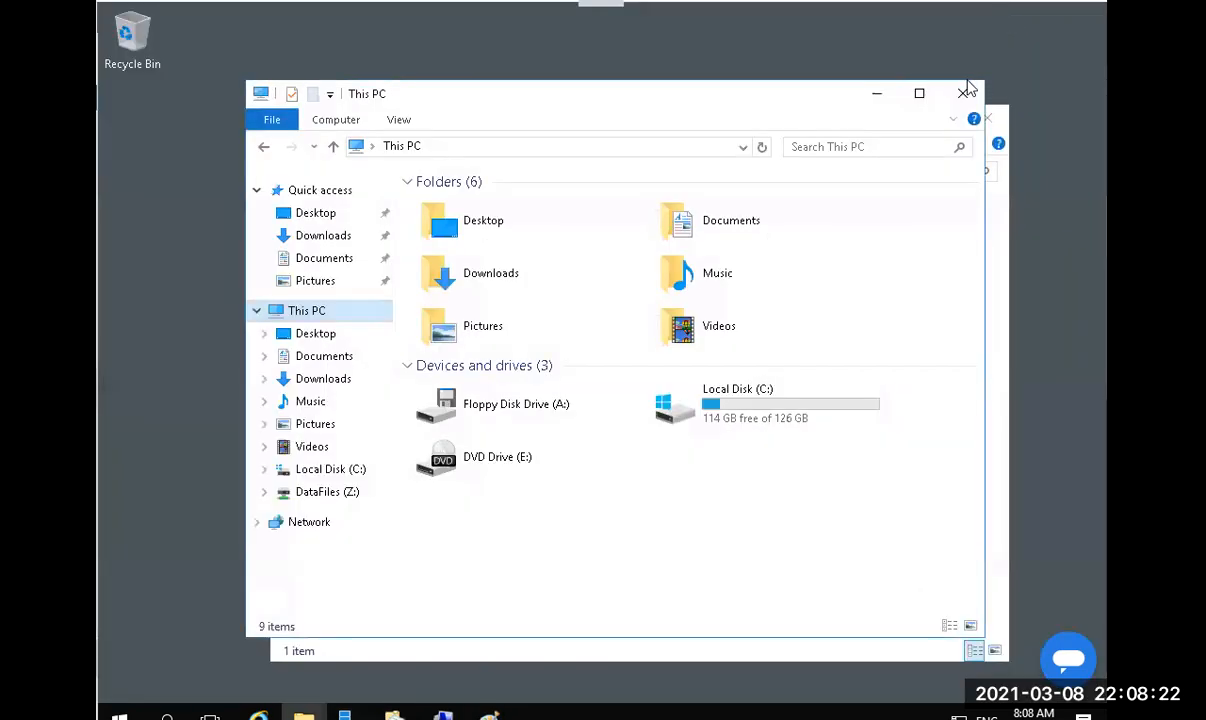
{"action": "left_click", "coordinate": [964, 95]}
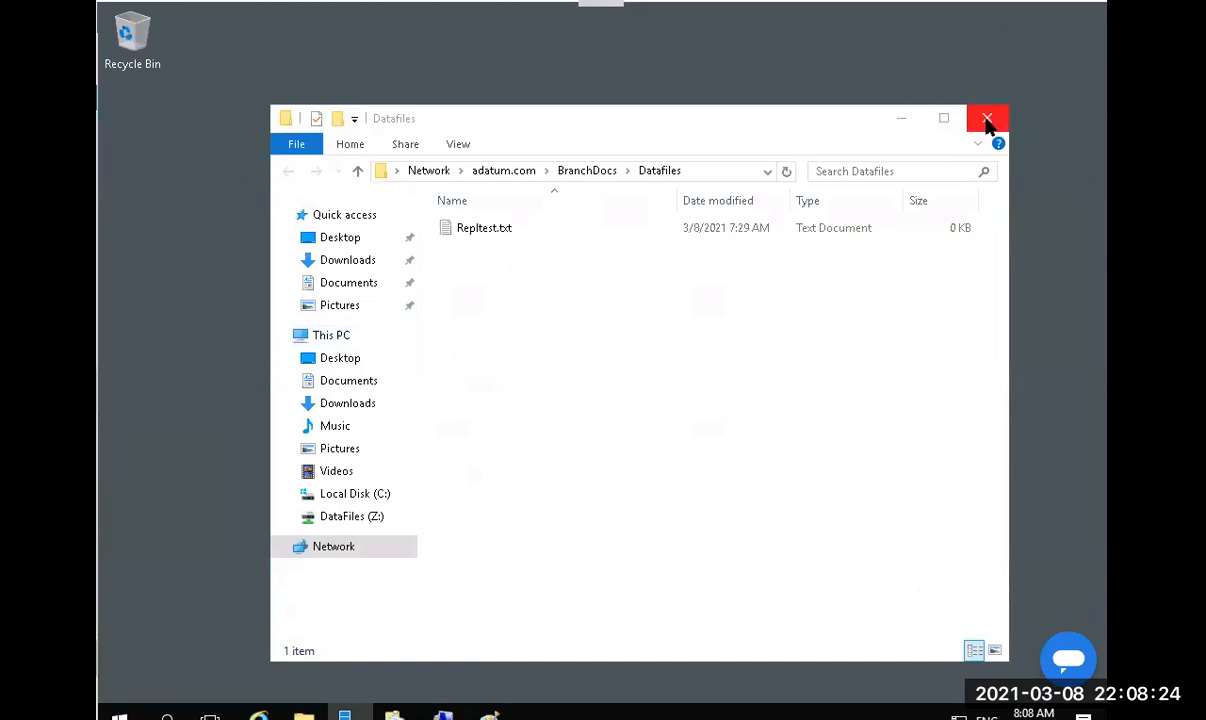
{"action": "left_click", "coordinate": [987, 119]}
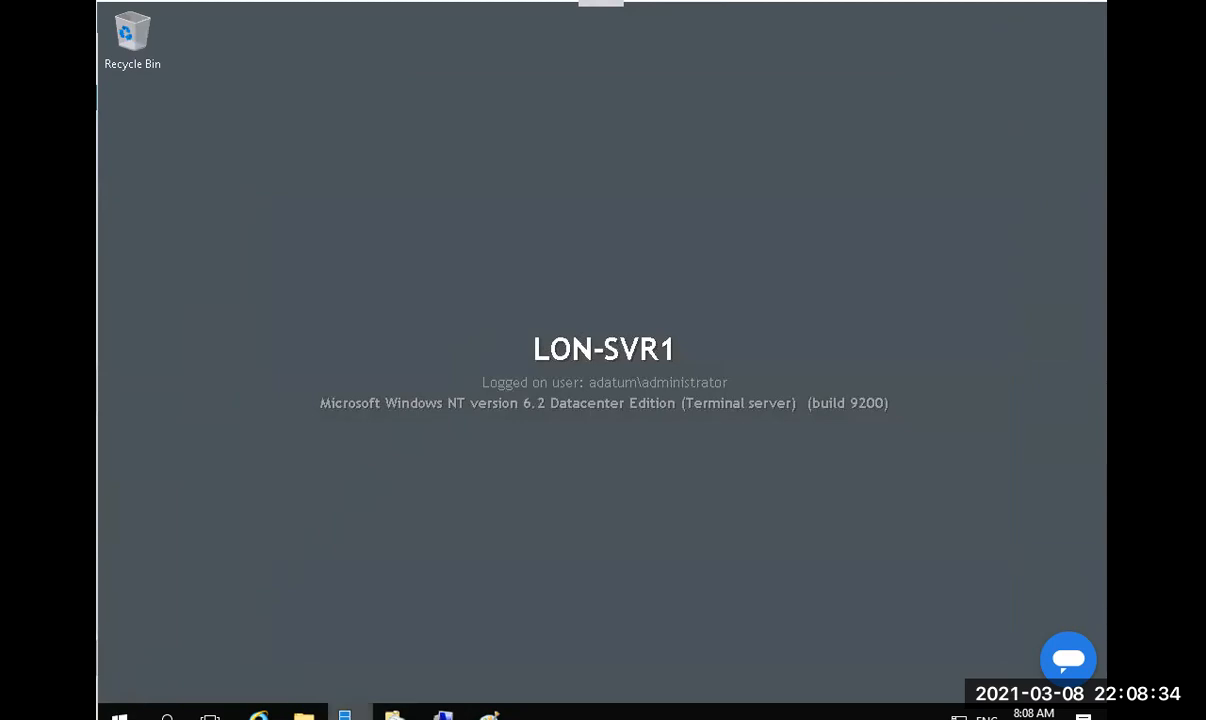
Restore Server Manager, look through its Tools menu, minimize it, and open the Start menu.
{"action": "left_click", "coordinate": [345, 715]}
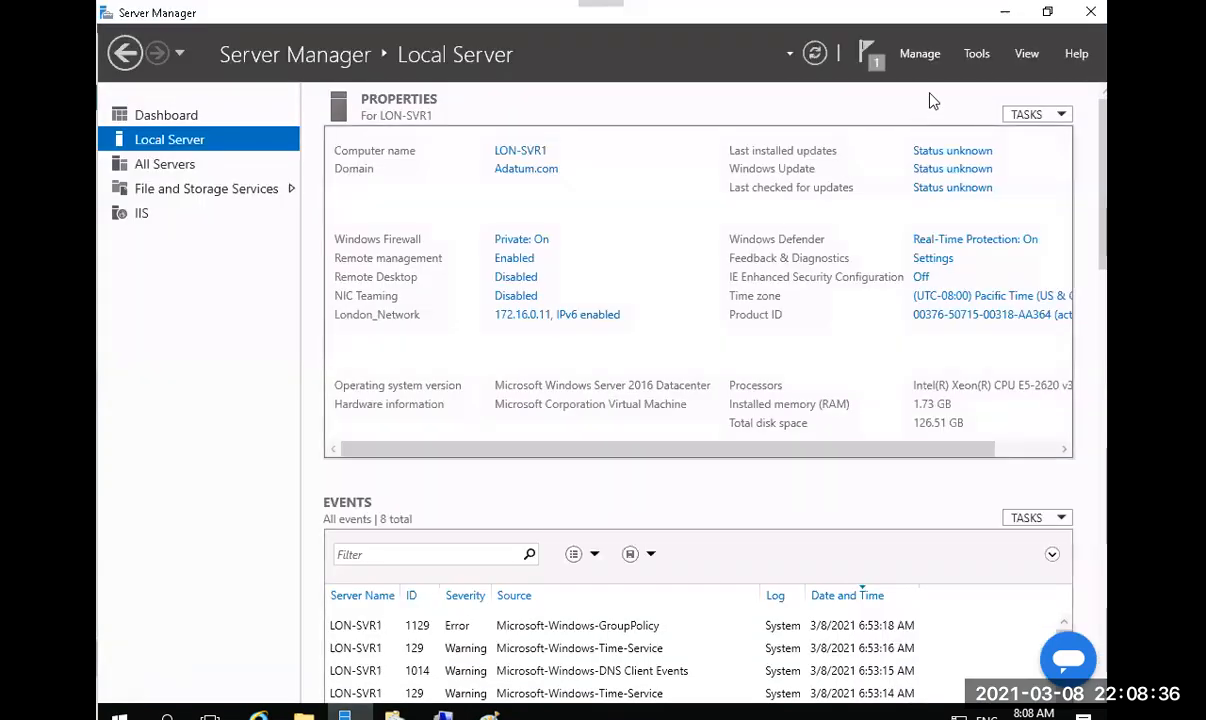
{"action": "left_click", "coordinate": [979, 58]}
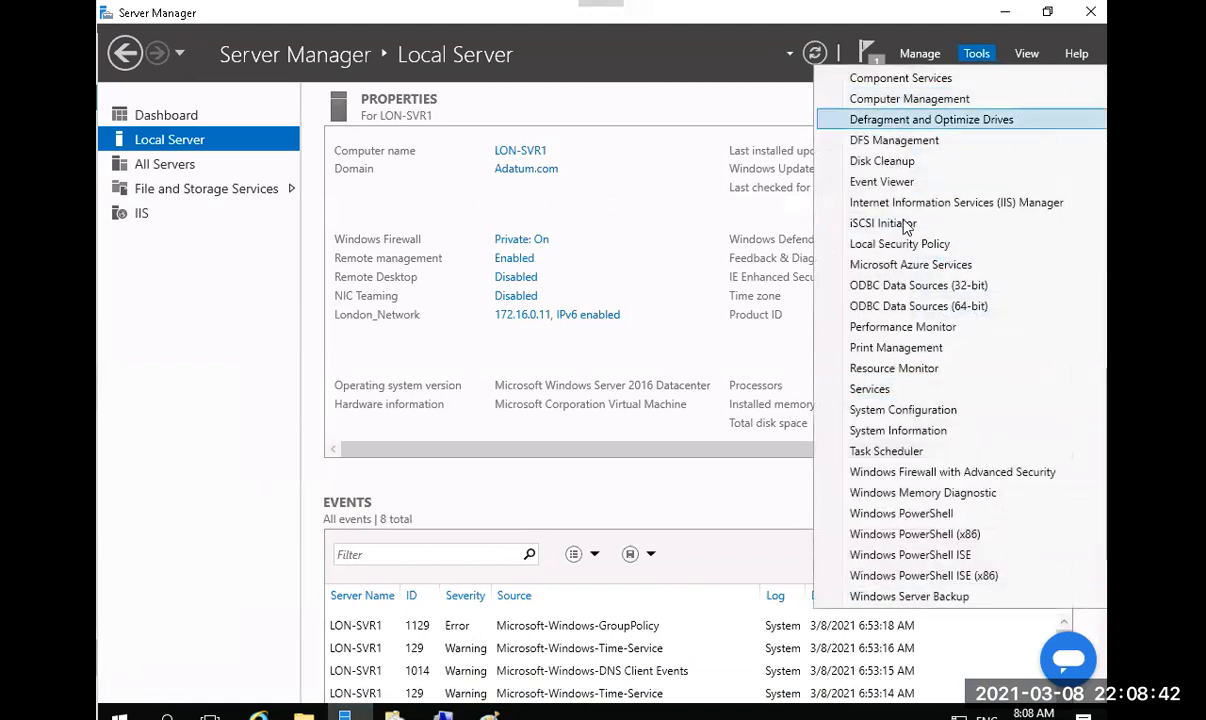
{"action": "left_click", "coordinate": [1005, 17]}
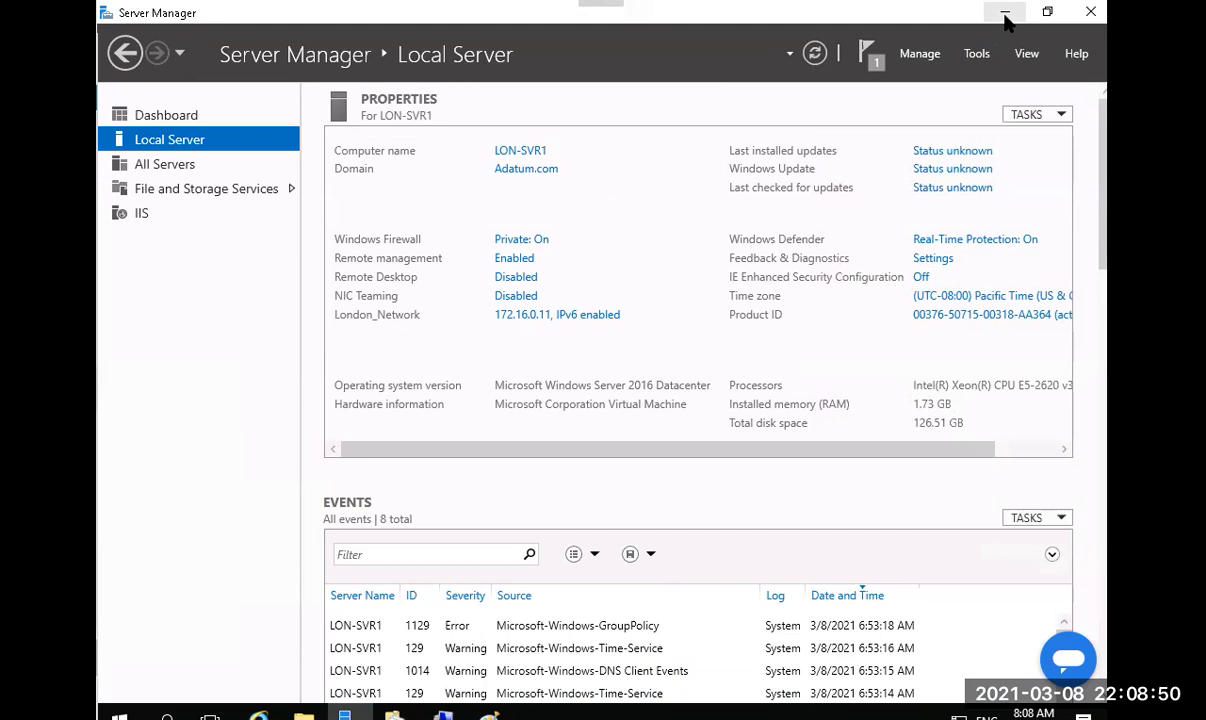
{"action": "left_click", "coordinate": [1005, 17]}
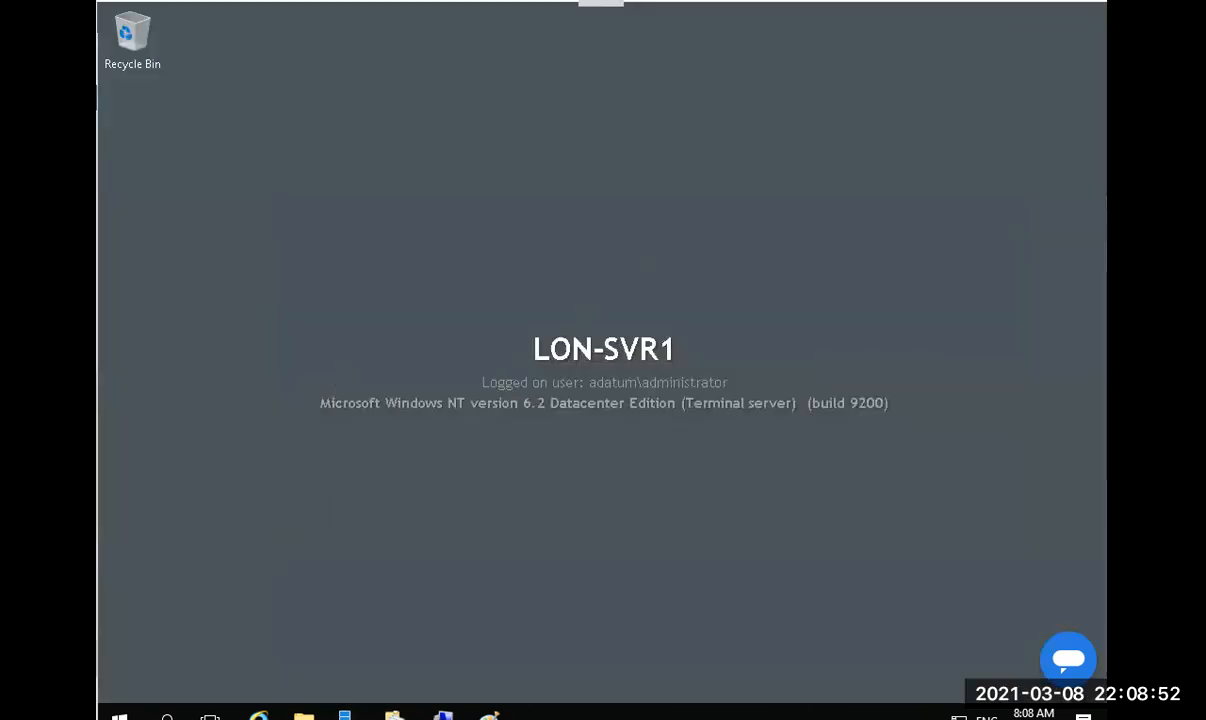
{"action": "left_click", "coordinate": [119, 714]}
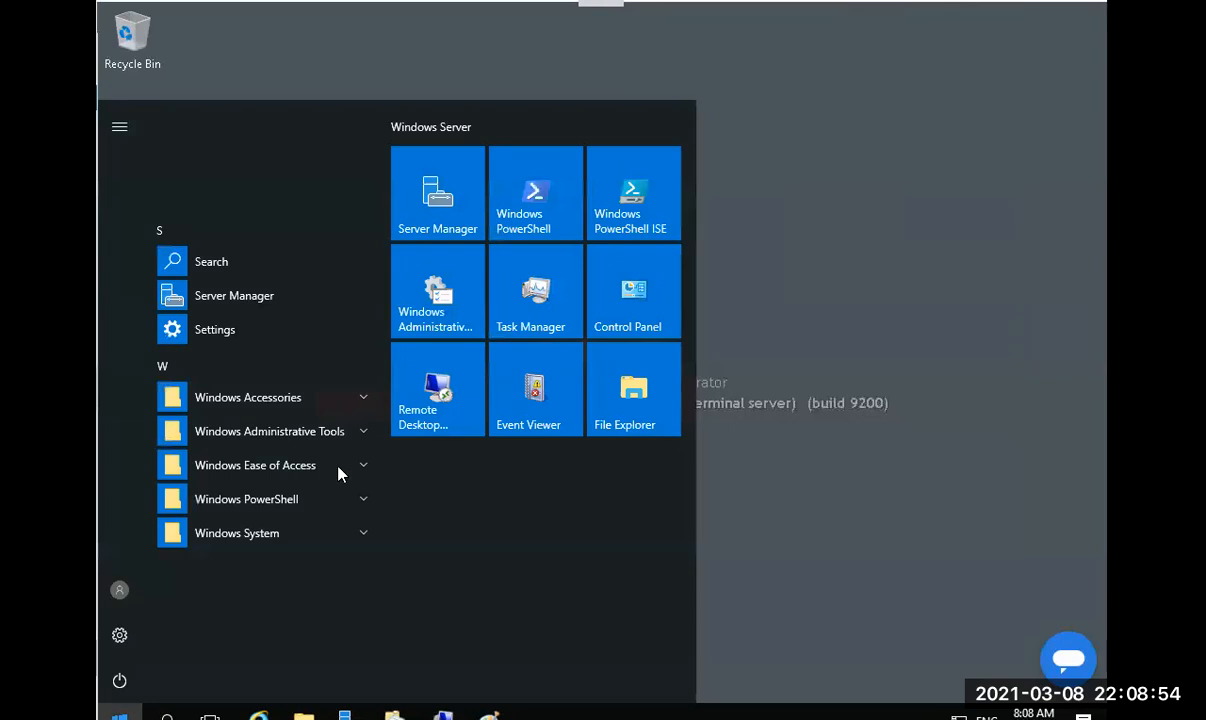
Open an administrator PowerShell and start an Enable-BCHostedServer -RegisterSCP command, then abandon it.
{"action": "left_click", "coordinate": [527, 191]}
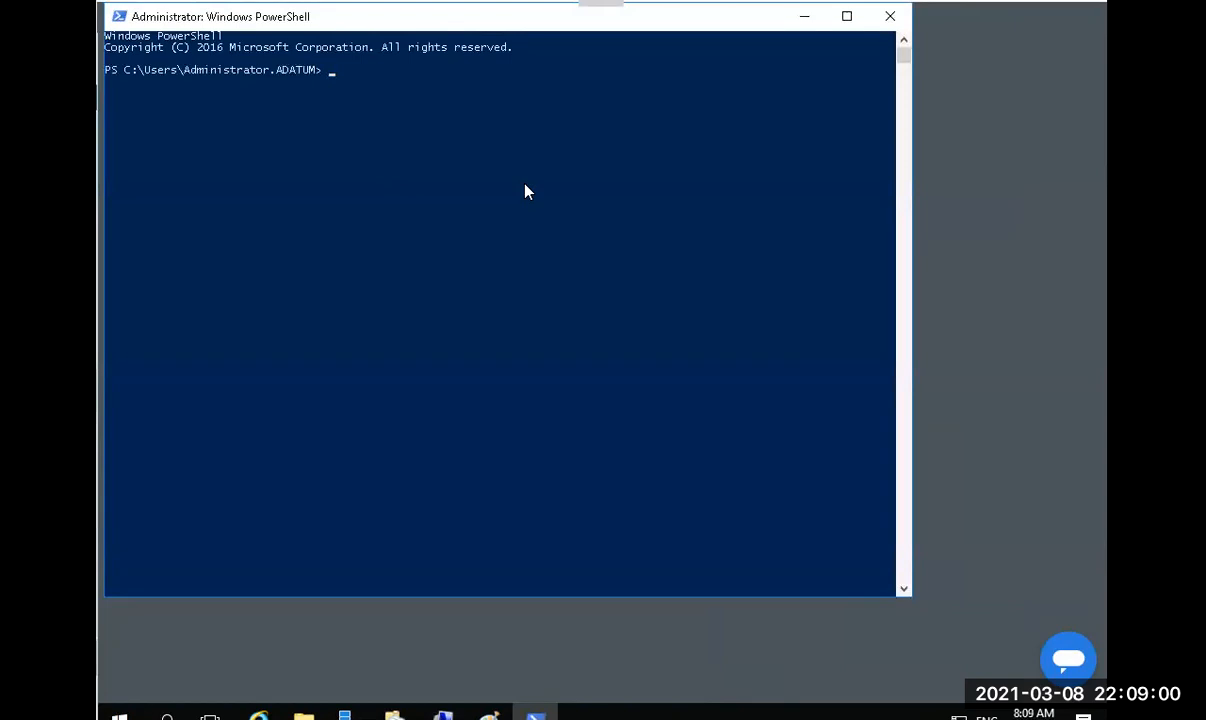
{"action": "type", "text": "Enable-BCHo"}
{"action": "key", "text": "Tab"}
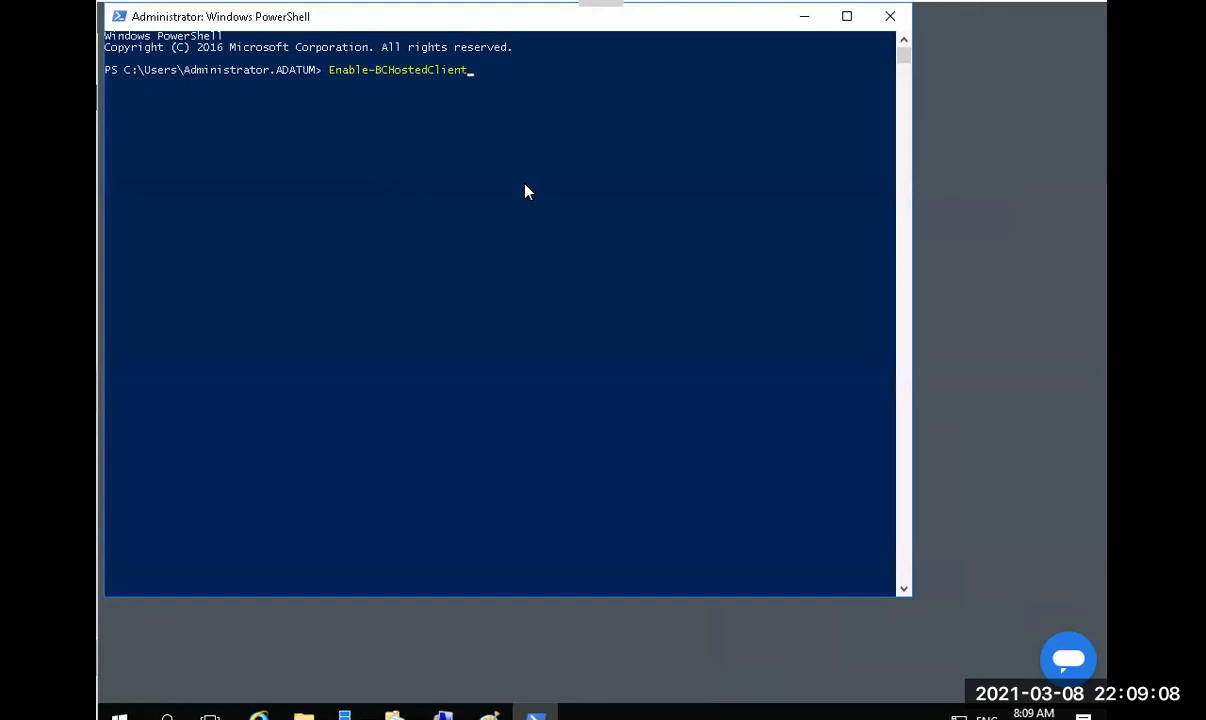
{"action": "key", "text": "Tab"}
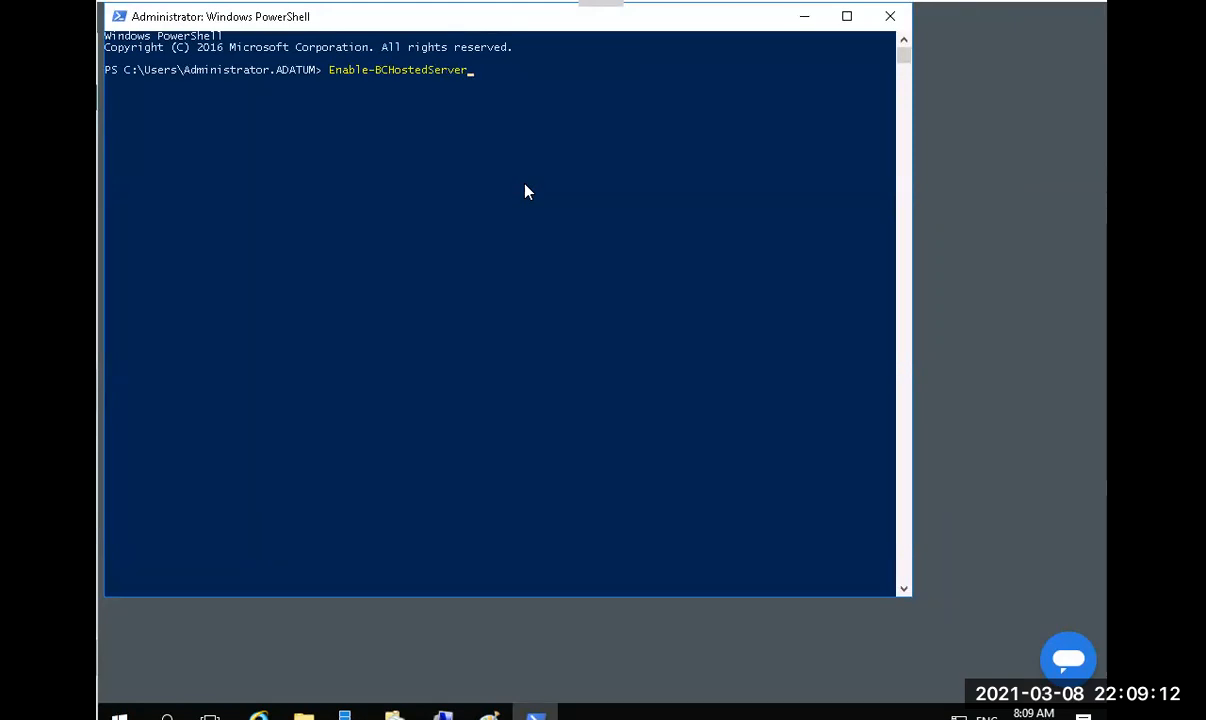
{"action": "type", "text": "-Regi"}
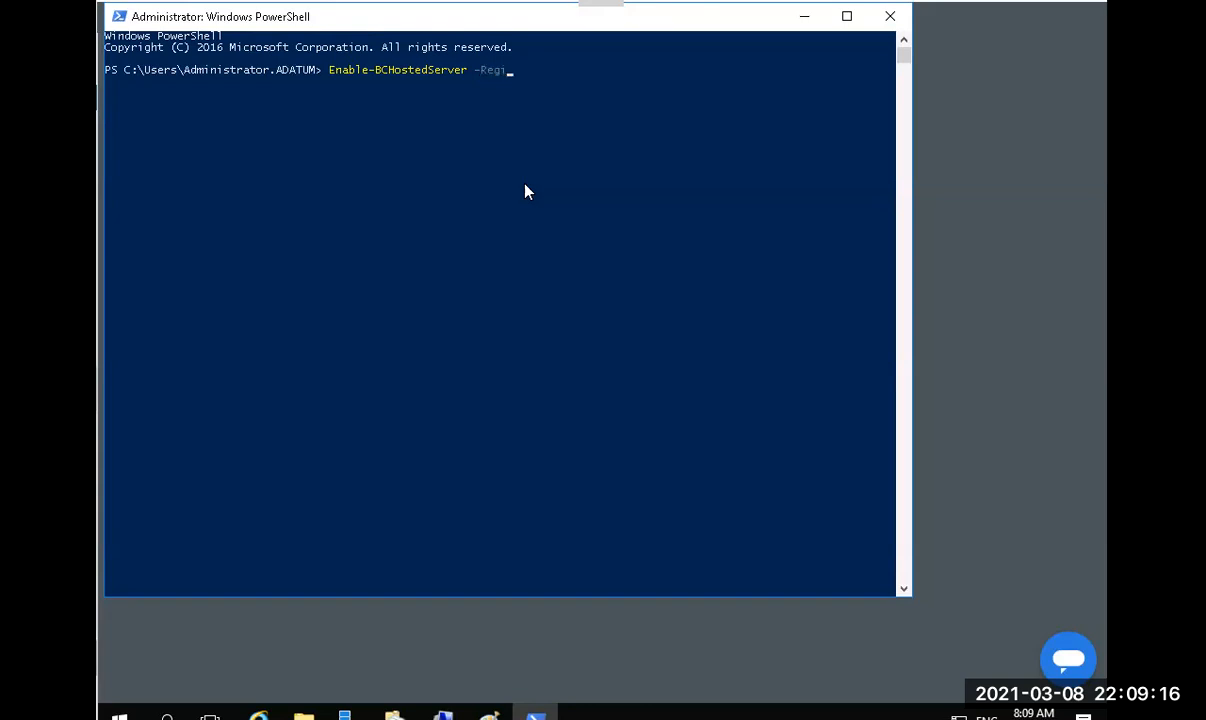
{"action": "key", "text": "Tab"}
{"action": "key", "text": "BackSpace"}
{"action": "key", "text": "BackSpace"}
{"action": "key", "text": "BackSpace"}
{"action": "key", "text": "BackSpace"}
{"action": "key", "text": "BackSpace"}
{"action": "key", "text": "BackSpace"}
{"action": "key", "text": "BackSpace"}
{"action": "key", "text": "BackSpace"}
{"action": "key", "text": "BackSpace"}
{"action": "key", "text": "BackSpace"}
{"action": "key", "text": "BackSpace"}
{"action": "key", "text": "BackSpace"}
{"action": "key", "text": "BackSpace"}
{"action": "key", "text": "BackSpace"}
{"action": "key", "text": "BackSpace"}
{"action": "key", "text": "BackSpace"}
{"action": "key", "text": "BackSpace"}
{"action": "key", "text": "BackSpace"}
{"action": "key", "text": "BackSpace"}
{"action": "key", "text": "BackSpace"}
{"action": "key", "text": "BackSpace"}
{"action": "key", "text": "BackSpace"}
{"action": "key", "text": "BackSpace"}
{"action": "key", "text": "BackSpace"}
{"action": "key", "text": "BackSpace"}
Run Get-BCStatus and scroll through the BranchCache status output.
{"action": "type", "text": "get-bf"}
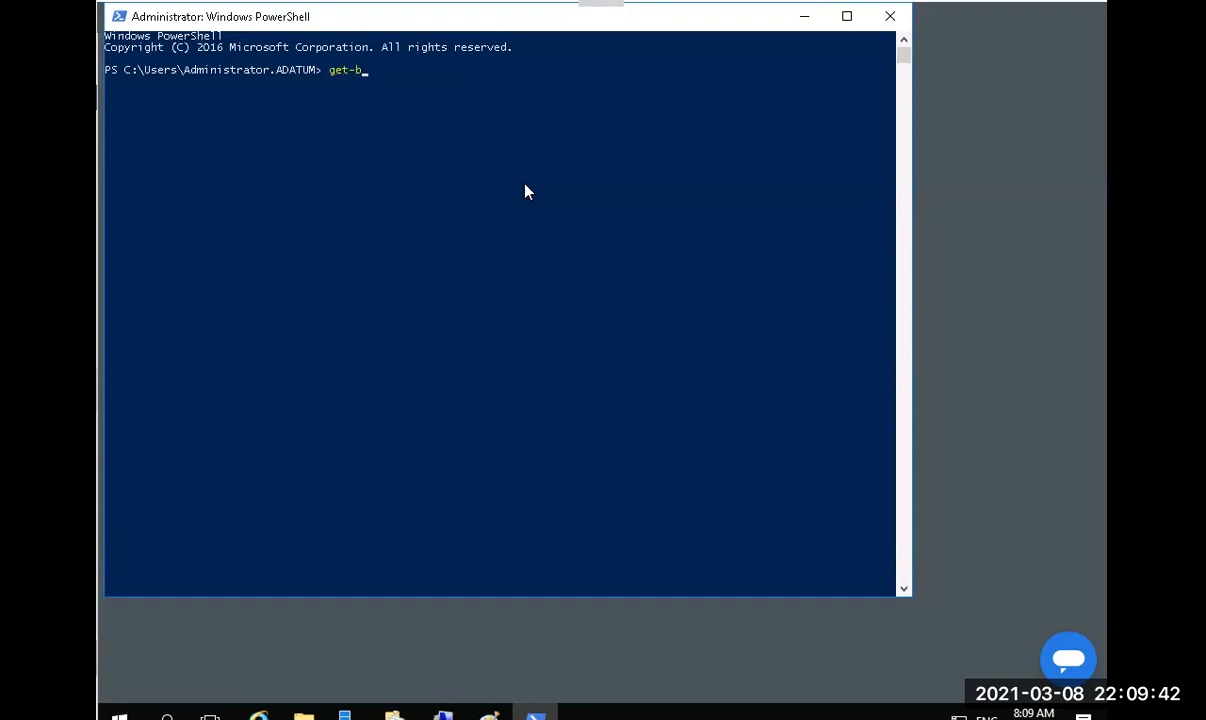
{"action": "key", "text": "BackSpace"}
{"action": "type", "text": "cst"}
{"action": "key", "text": "Tab"}
{"action": "key", "text": "Return"}
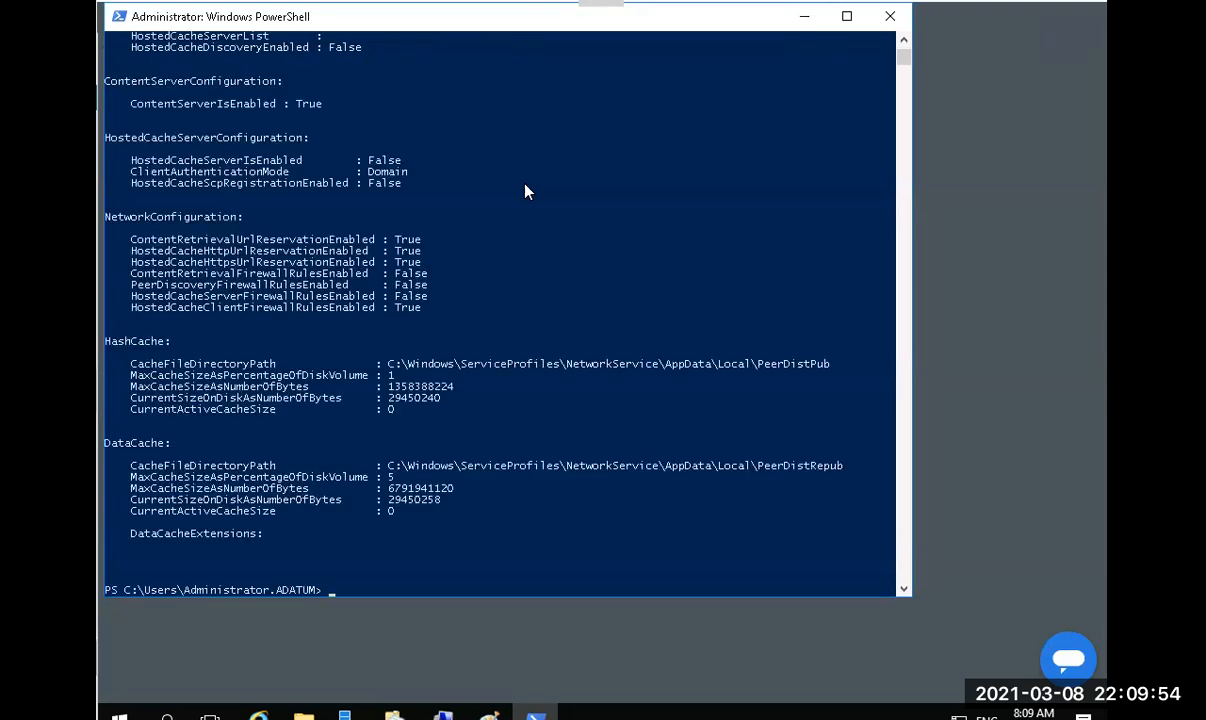
{"action": "scroll", "coordinate": [528, 191], "scroll_direction": "up", "scroll_amount": 3}
{"action": "scroll", "coordinate": [528, 191], "scroll_direction": "up", "scroll_amount": 2}
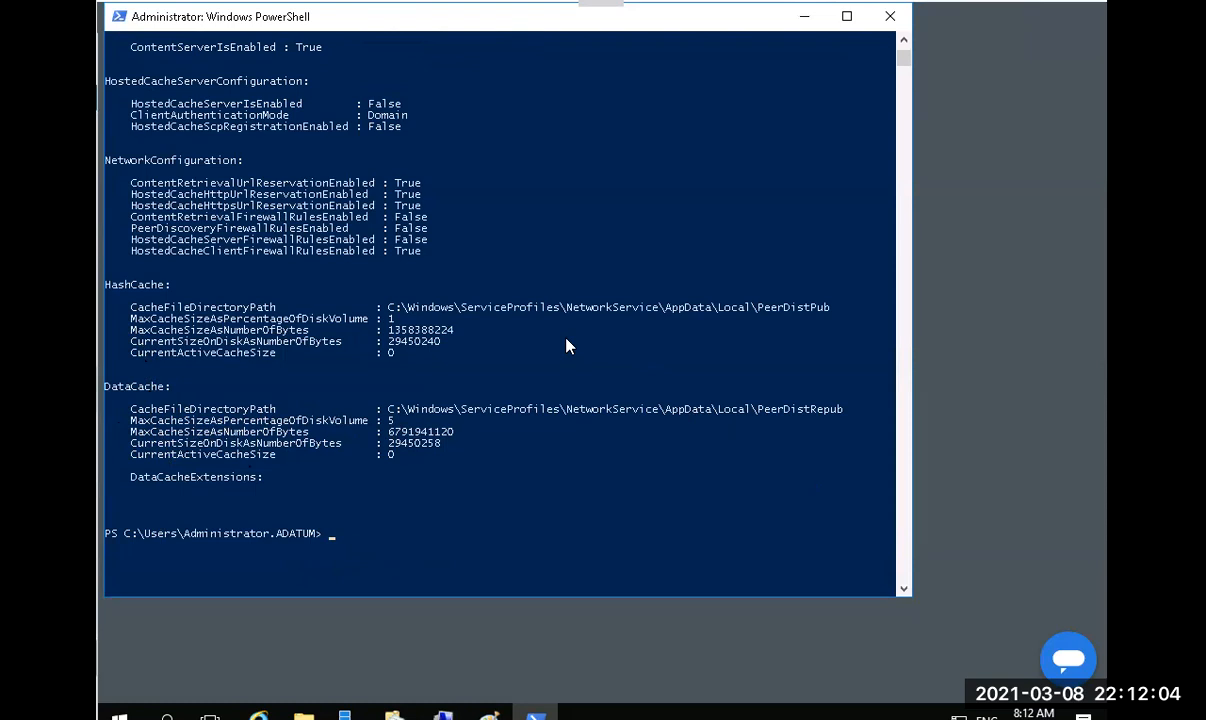
Run Enable-BCHostedServer -RegisterSCP, then rerun Get-BCStatus to view the new settings.
{"action": "type", "text": "\\\\adatum.com\\BranchDocs\\Datafiles"}
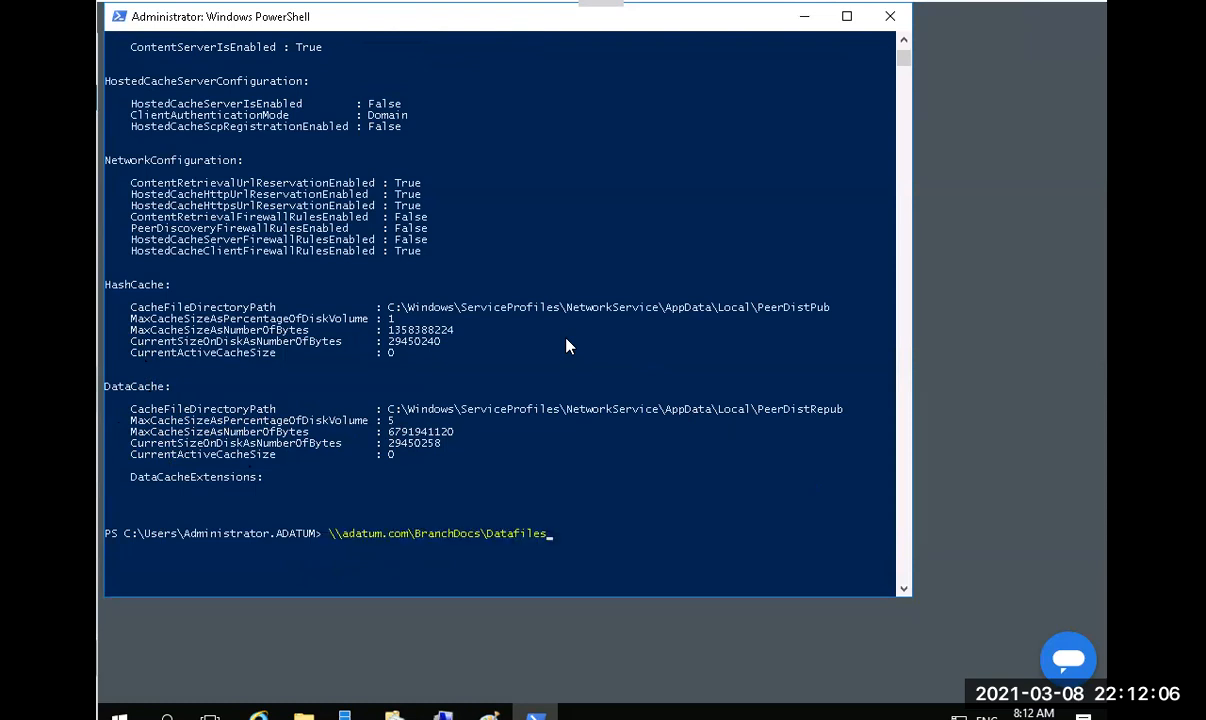
{"action": "key", "text": "BackSpace"}
{"action": "key", "text": "BackSpace"}
{"action": "key", "text": "BackSpace"}
{"action": "key", "text": "BackSpace"}
{"action": "key", "text": "BackSpace"}
{"action": "key", "text": "BackSpace"}
{"action": "key", "text": "BackSpace"}
{"action": "key", "text": "BackSpace"}
{"action": "key", "text": "BackSpace"}
{"action": "key", "text": "BackSpace"}
{"action": "key", "text": "BackSpace"}
{"action": "key", "text": "BackSpace"}
{"action": "key", "text": "BackSpace"}
{"action": "key", "text": "BackSpace"}
{"action": "key", "text": "BackSpace"}
{"action": "key", "text": "BackSpace"}
{"action": "key", "text": "BackSpace"}
{"action": "key", "text": "BackSpace"}
{"action": "key", "text": "BackSpace"}
{"action": "key", "text": "BackSpace"}
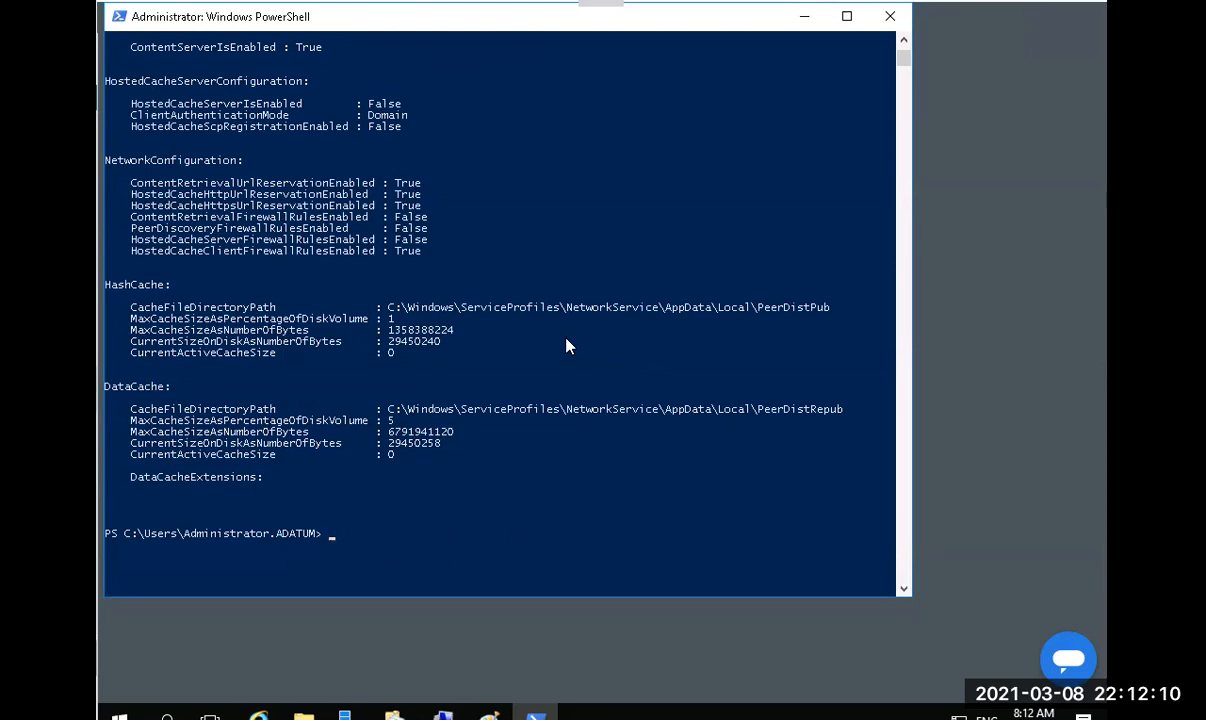
{"action": "type", "text": "Enable-BCHo"}
{"action": "key", "text": "Tab"}
{"action": "key", "text": "Tab"}
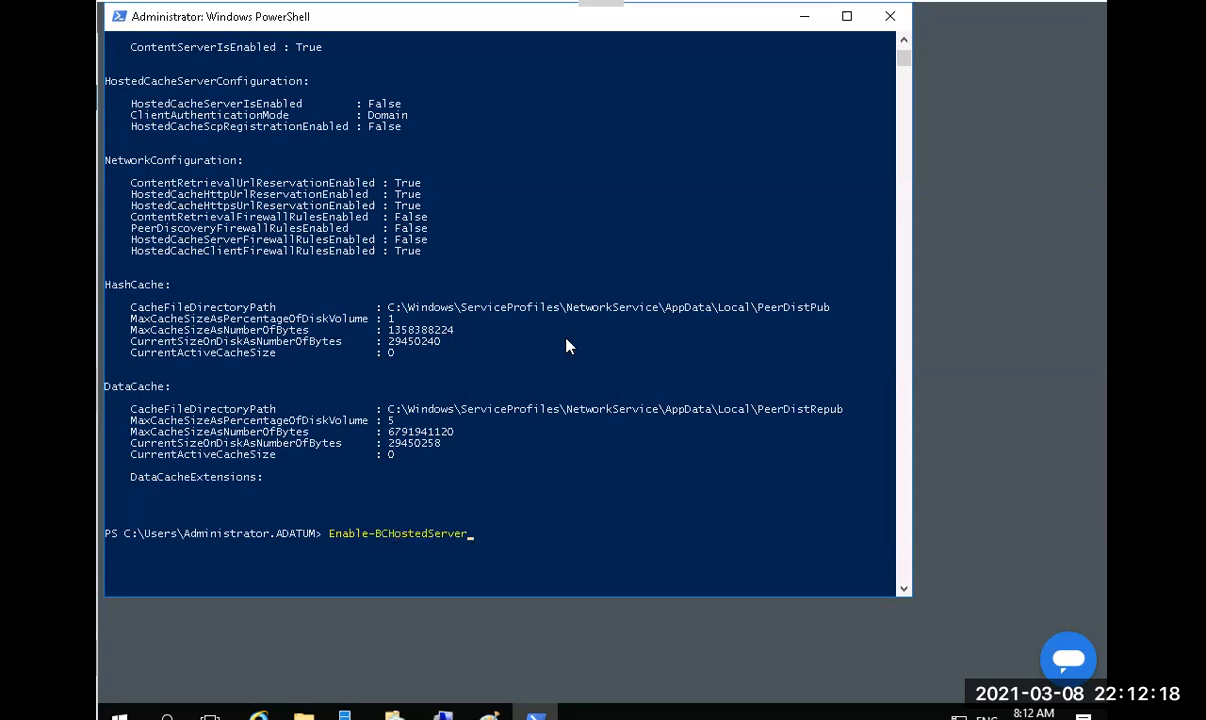
{"action": "type", "text": "-Req"}
{"action": "key", "text": "Tab"}
{"action": "key", "text": "Return"}
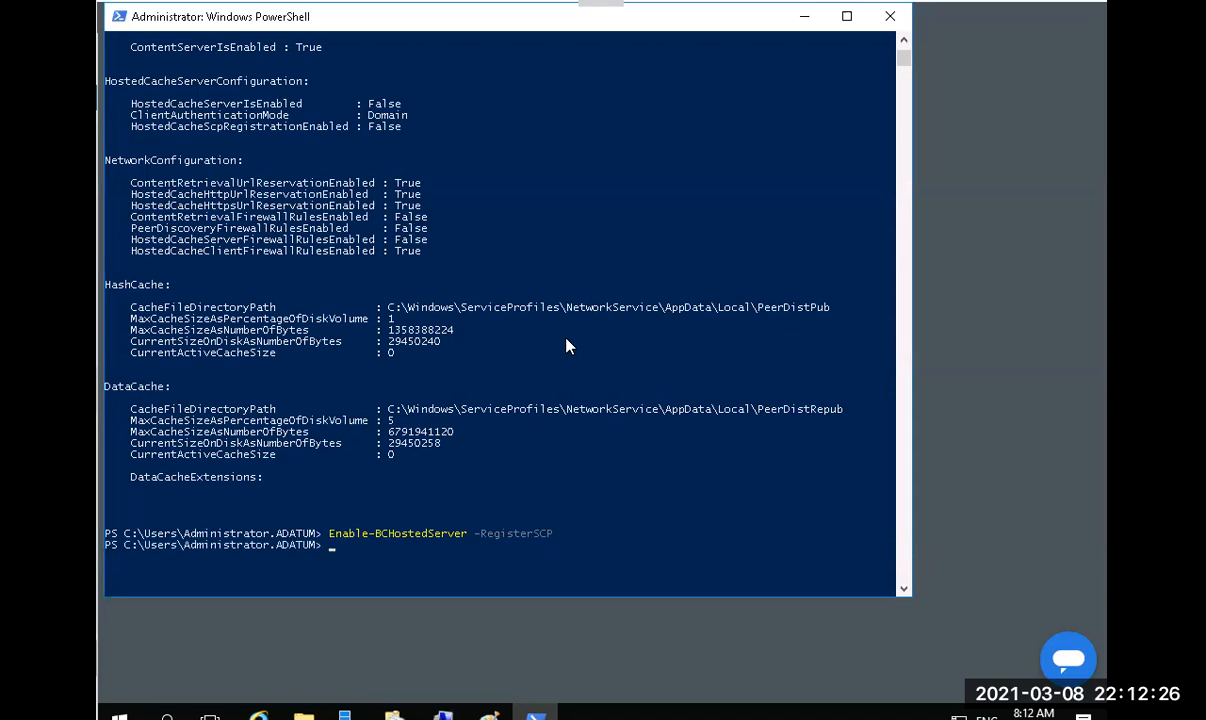
{"action": "key", "text": "Up"}
{"action": "key", "text": "Up"}
{"action": "key", "text": "Return"}
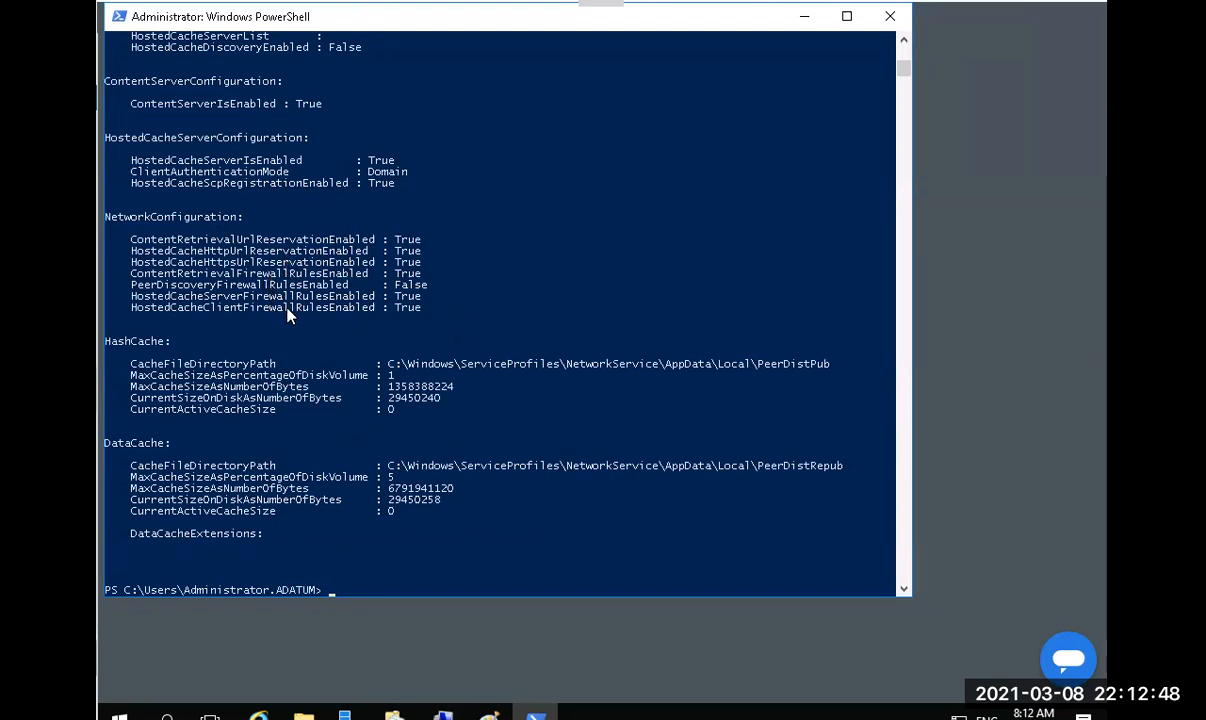
Scroll the Get-BCStatus output to check HostedCacheServerIsEnabled and HostedCacheScpRegistrationEnabled.
{"action": "scroll", "coordinate": [296, 280], "scroll_direction": "up", "scroll_amount": 5}
{"action": "scroll", "coordinate": [298, 278], "scroll_direction": "up", "scroll_amount": 5}
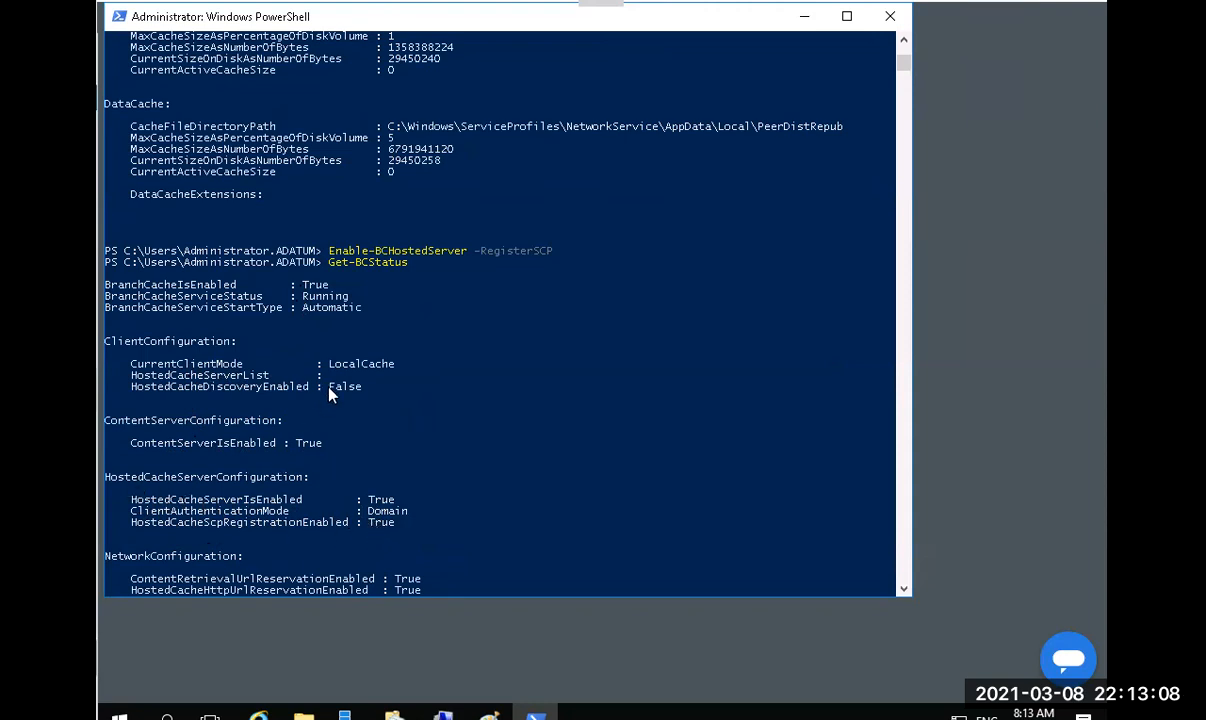
{"action": "scroll", "coordinate": [330, 395], "scroll_direction": "up", "scroll_amount": 2}
{"action": "scroll", "coordinate": [330, 395], "scroll_direction": "up", "scroll_amount": 12}
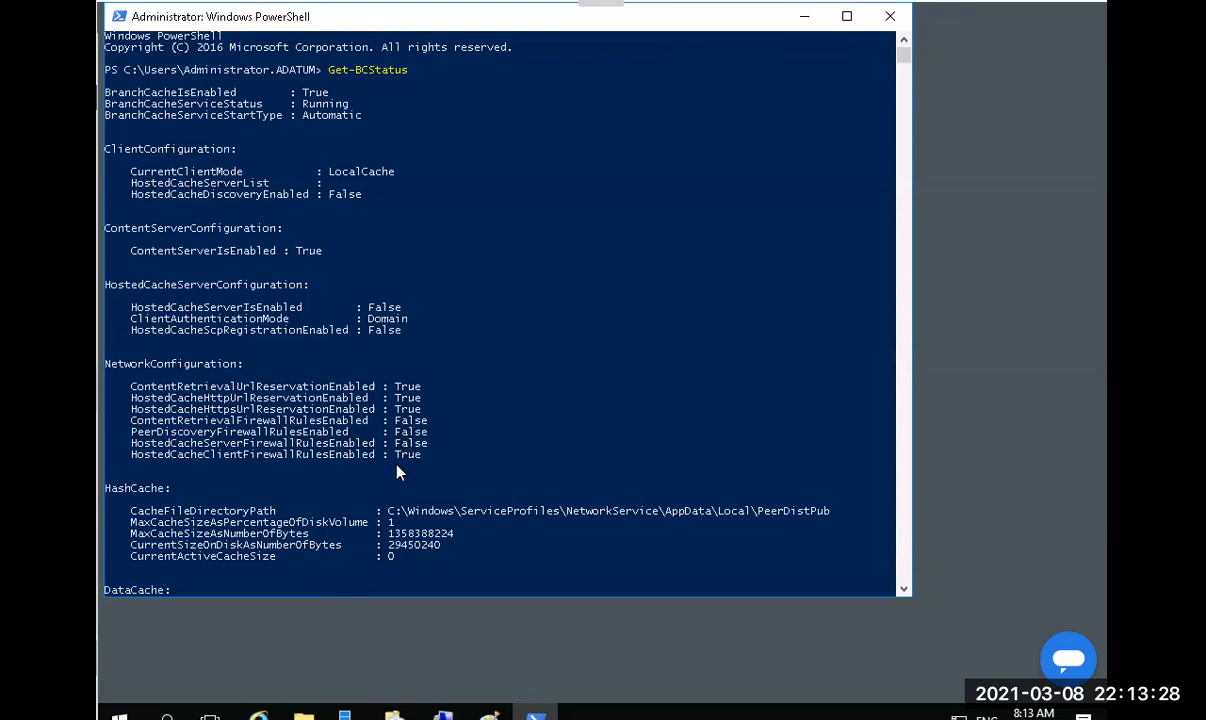
{"action": "scroll", "coordinate": [378, 474], "scroll_direction": "down", "scroll_amount": 5}
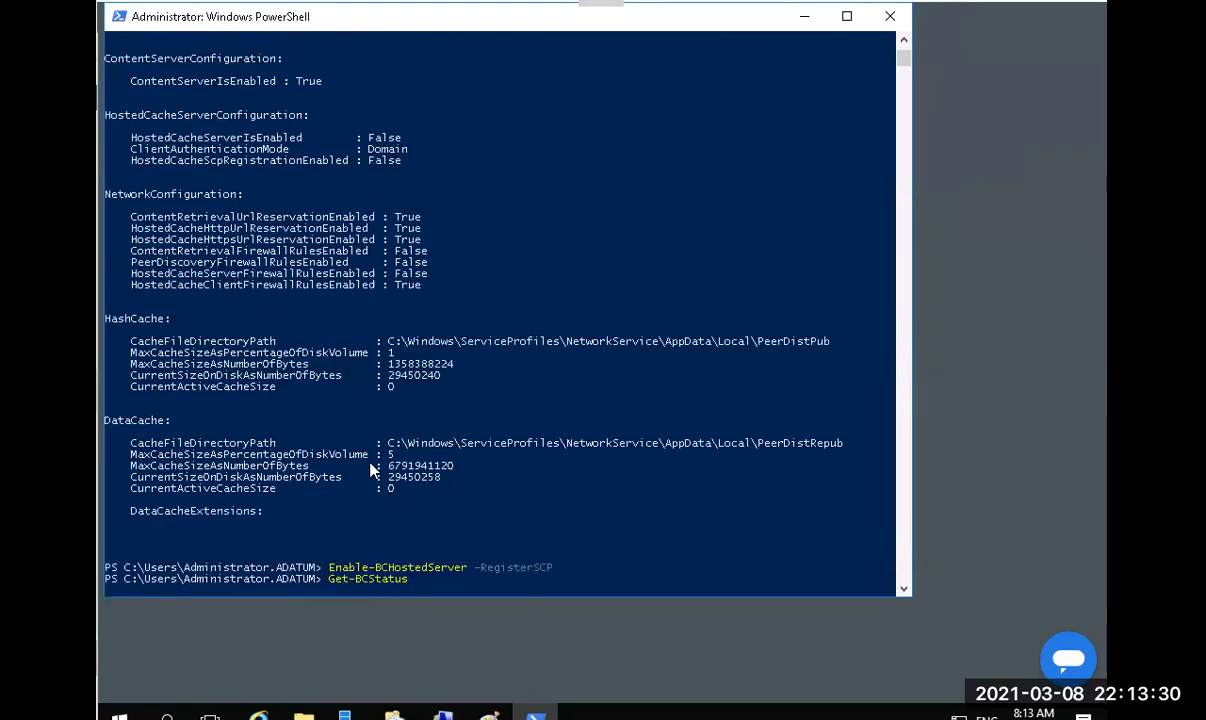
{"action": "scroll", "coordinate": [370, 470], "scroll_direction": "down", "scroll_amount": 13}
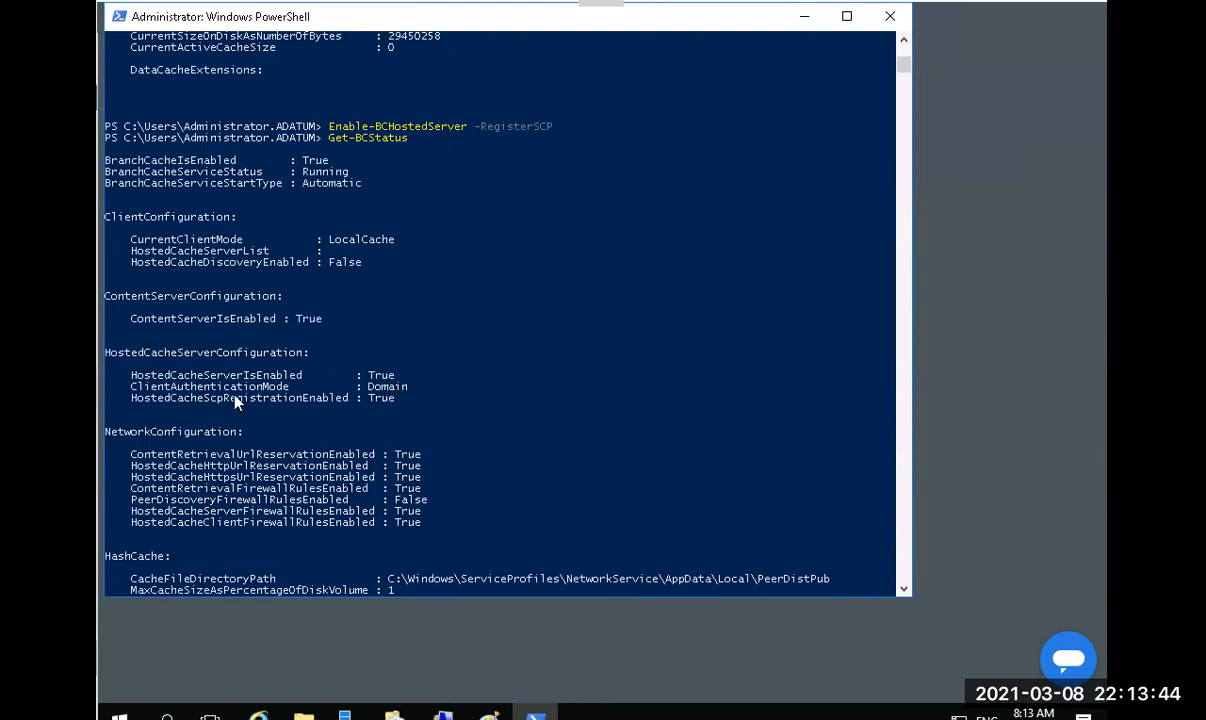
{"action": "scroll", "coordinate": [236, 399], "scroll_direction": "down", "scroll_amount": 12}
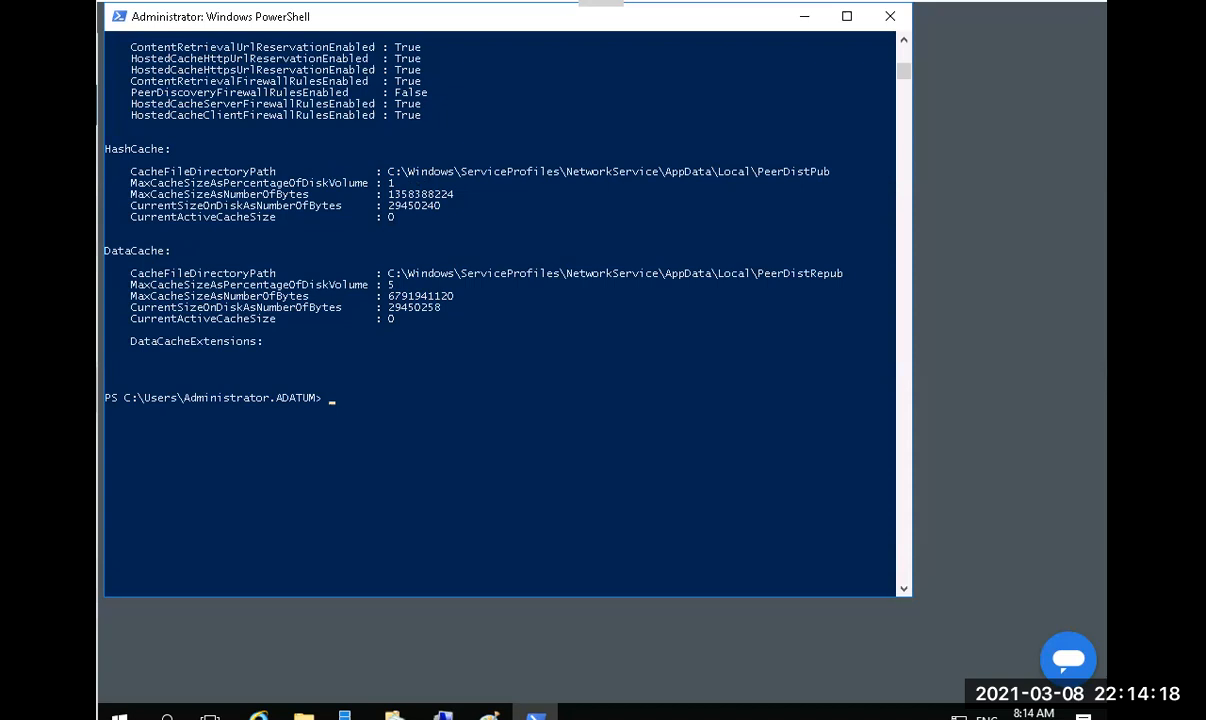
Launch Active Directory Users and Computers from Server Manager and open the Computers container.
{"action": "key", "text": "alt+Tab"}
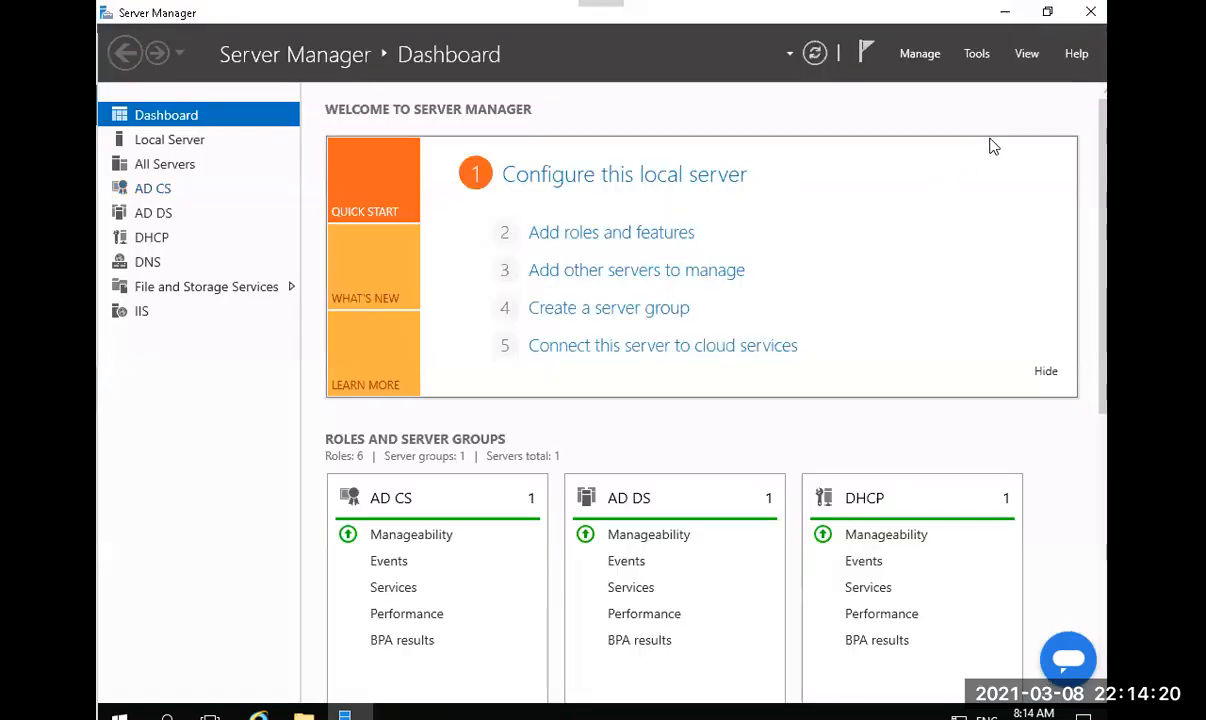
{"action": "left_click", "coordinate": [975, 57]}
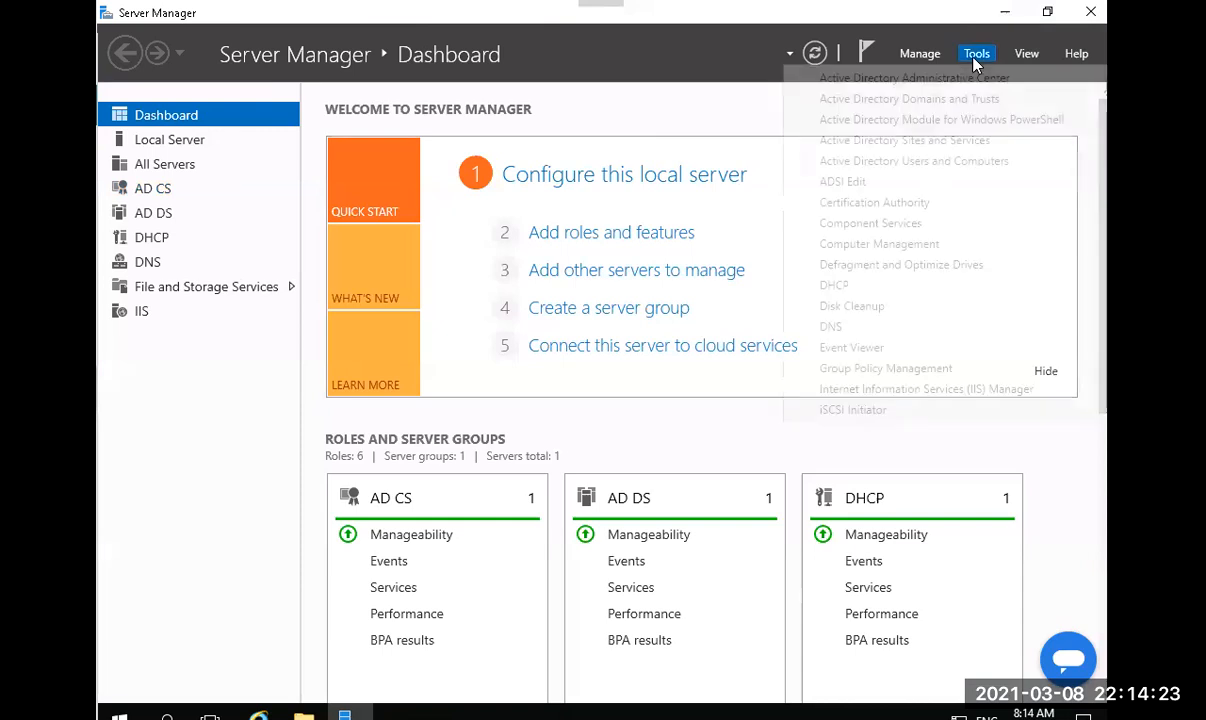
{"action": "left_click", "coordinate": [902, 167]}
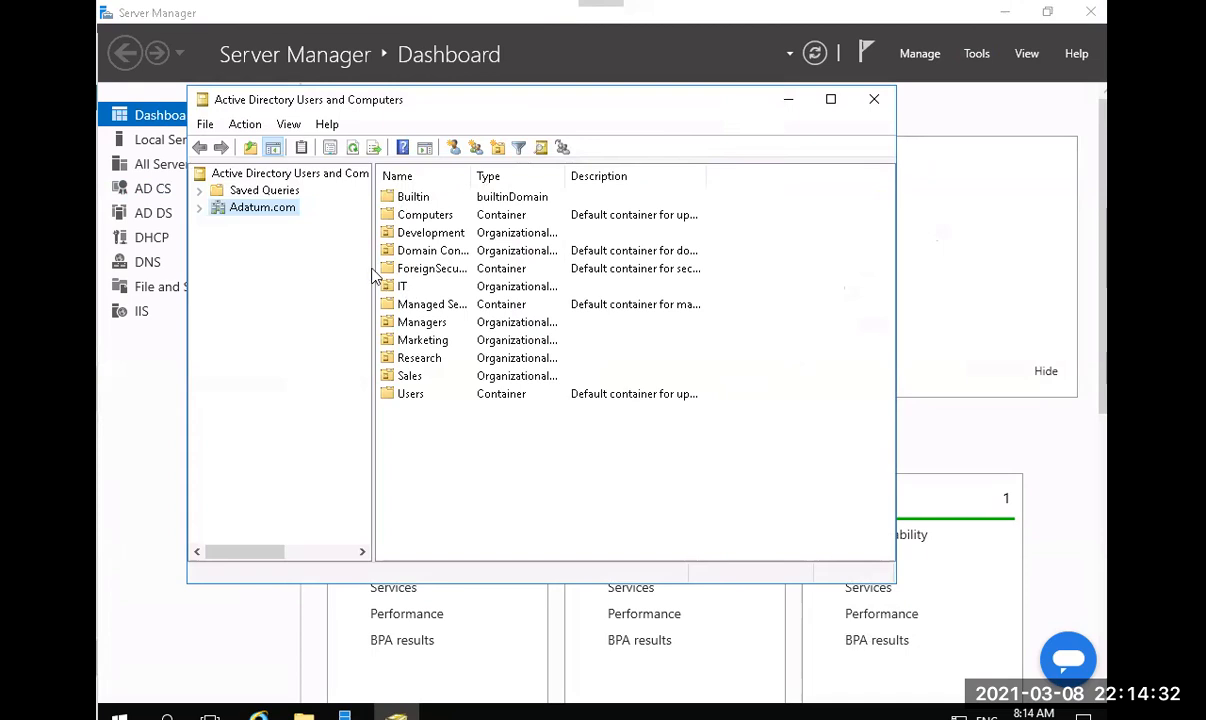
{"action": "double_click", "coordinate": [420, 215]}
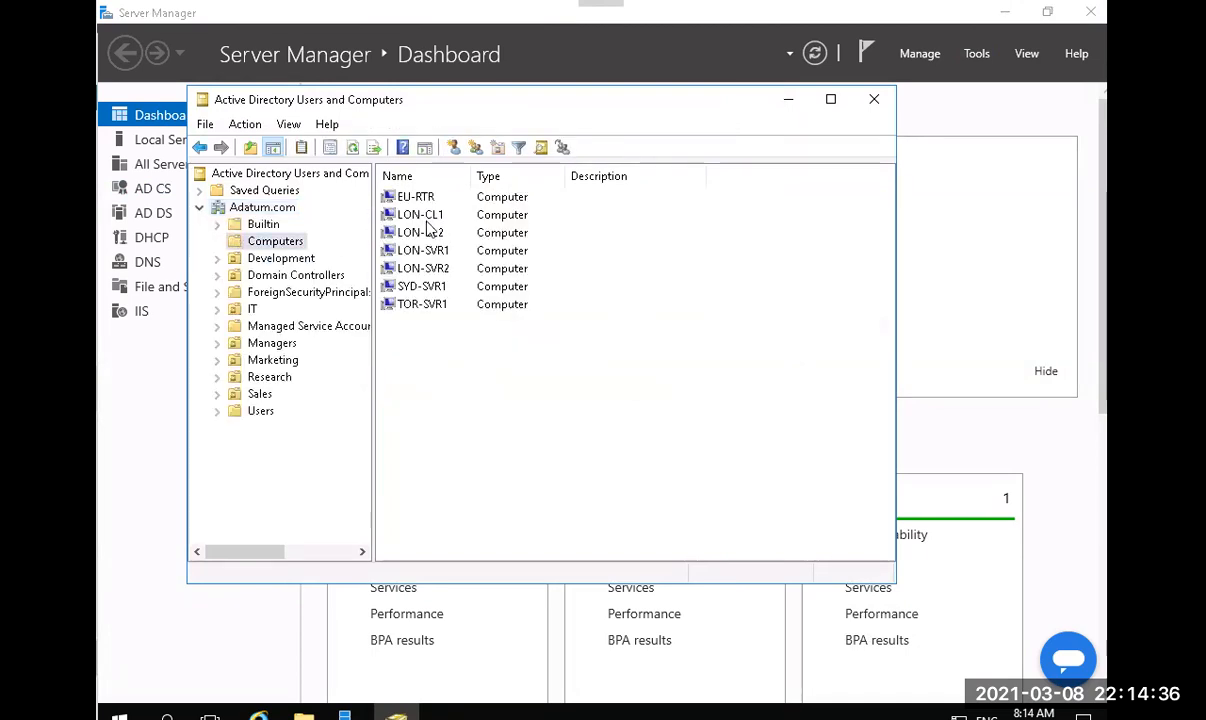
Move LON-CL1 into the IT OU and close the console.
{"action": "left_click", "coordinate": [423, 217]}
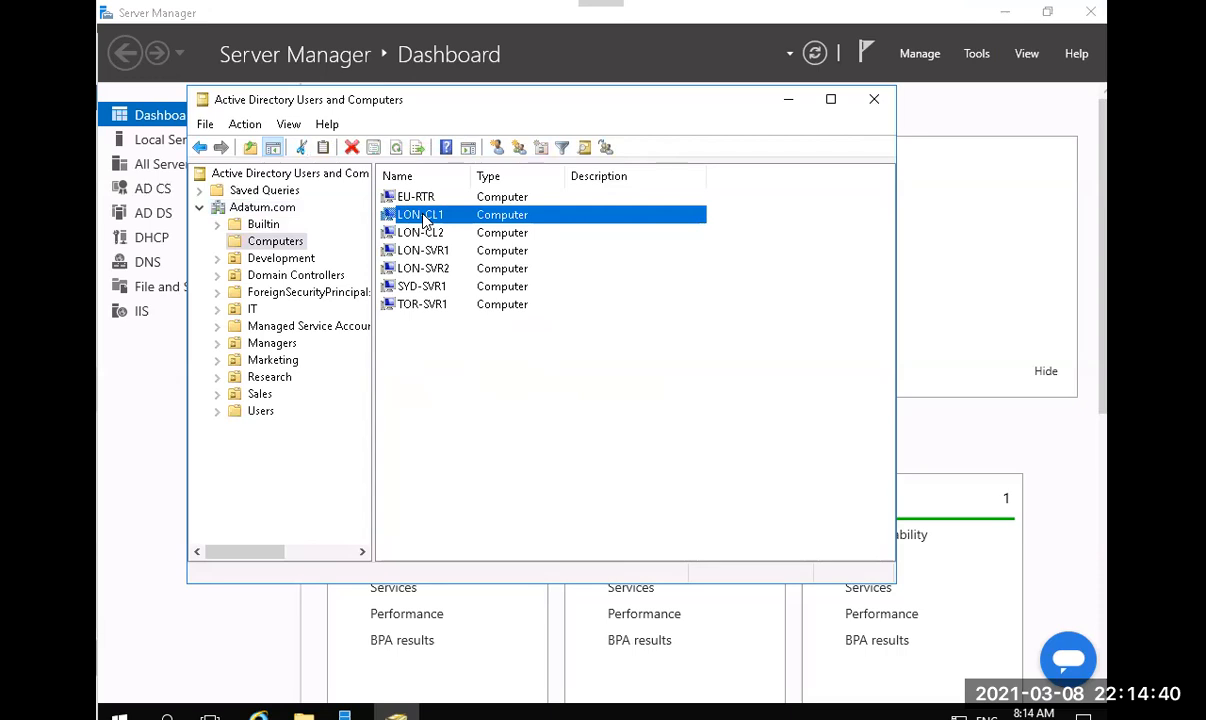
{"action": "right_click", "coordinate": [423, 216]}
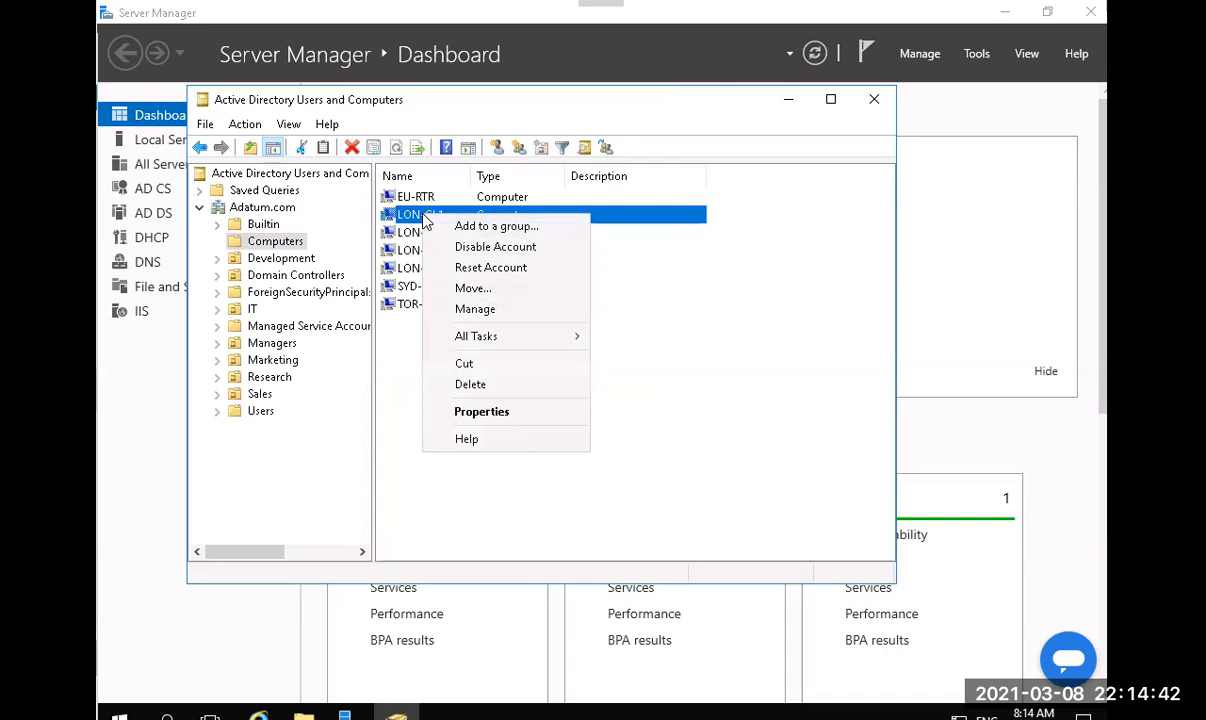
{"action": "left_click", "coordinate": [488, 292]}
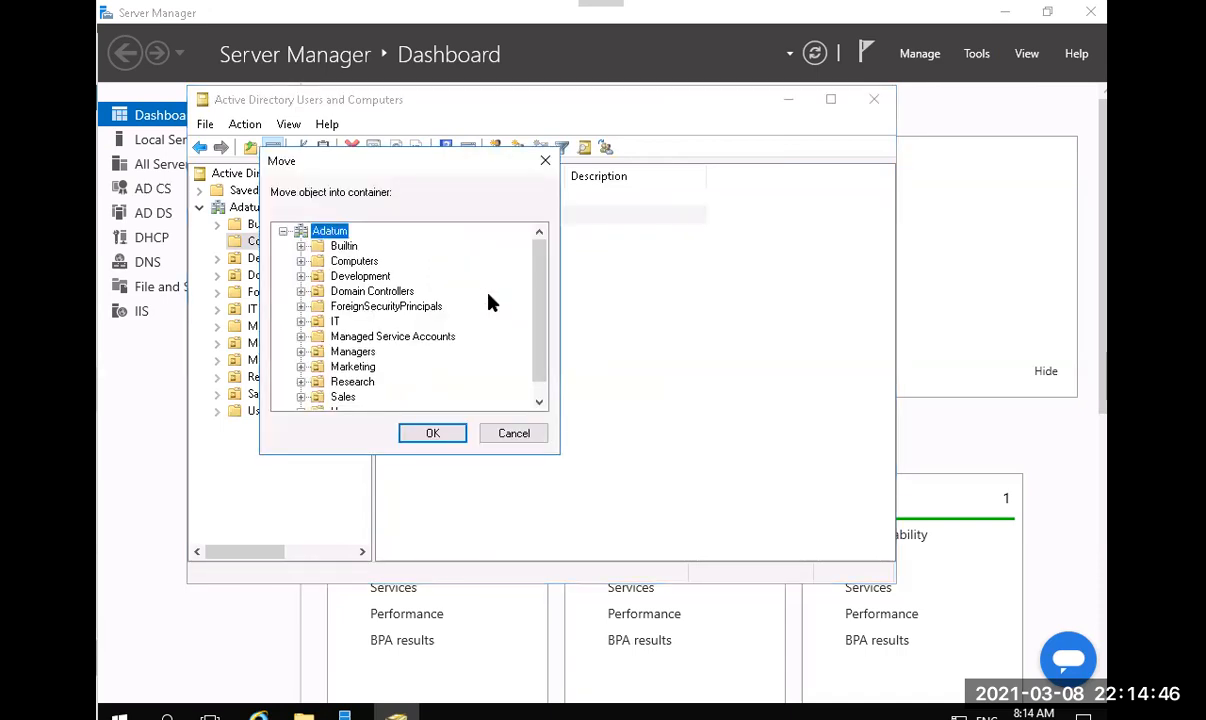
{"action": "left_click", "coordinate": [335, 322]}
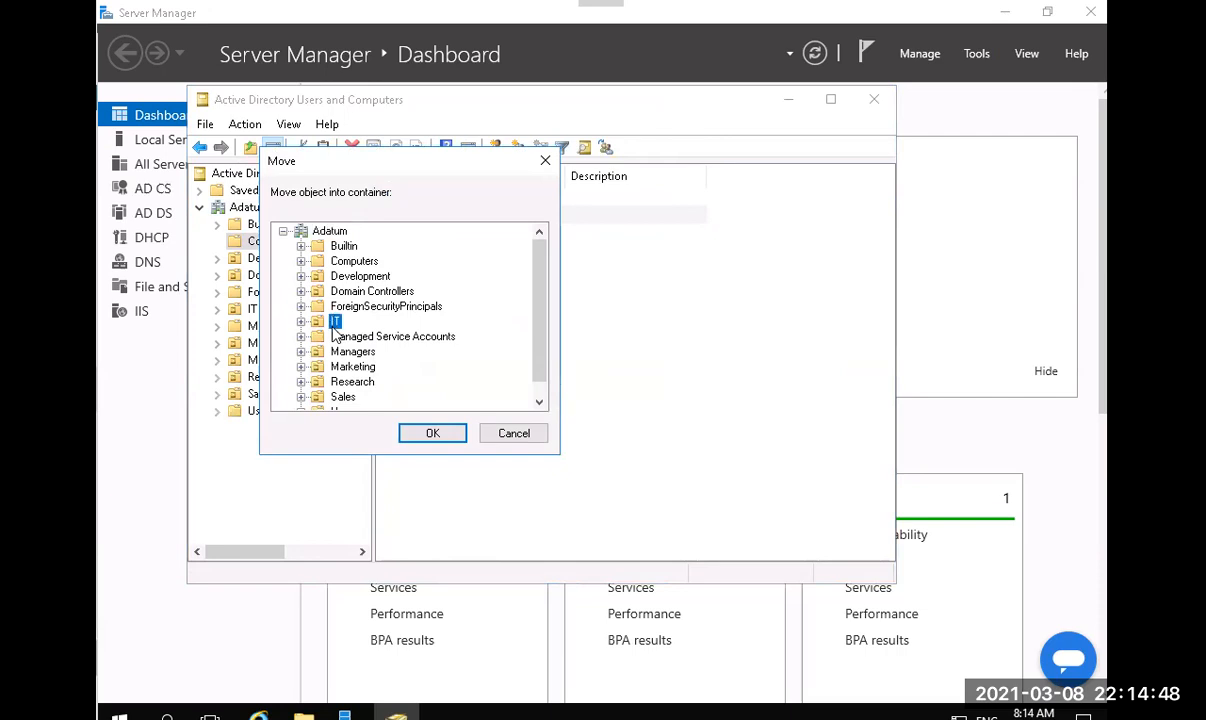
{"action": "left_click", "coordinate": [432, 432]}
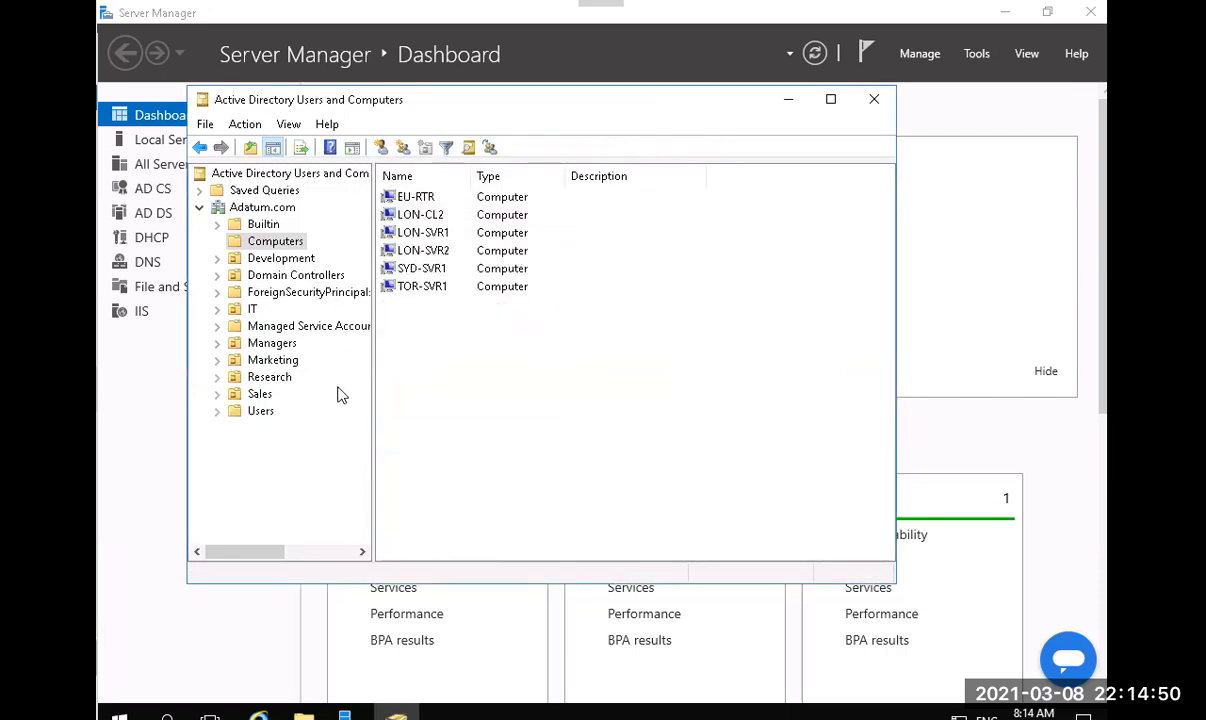
{"action": "left_click", "coordinate": [872, 102]}
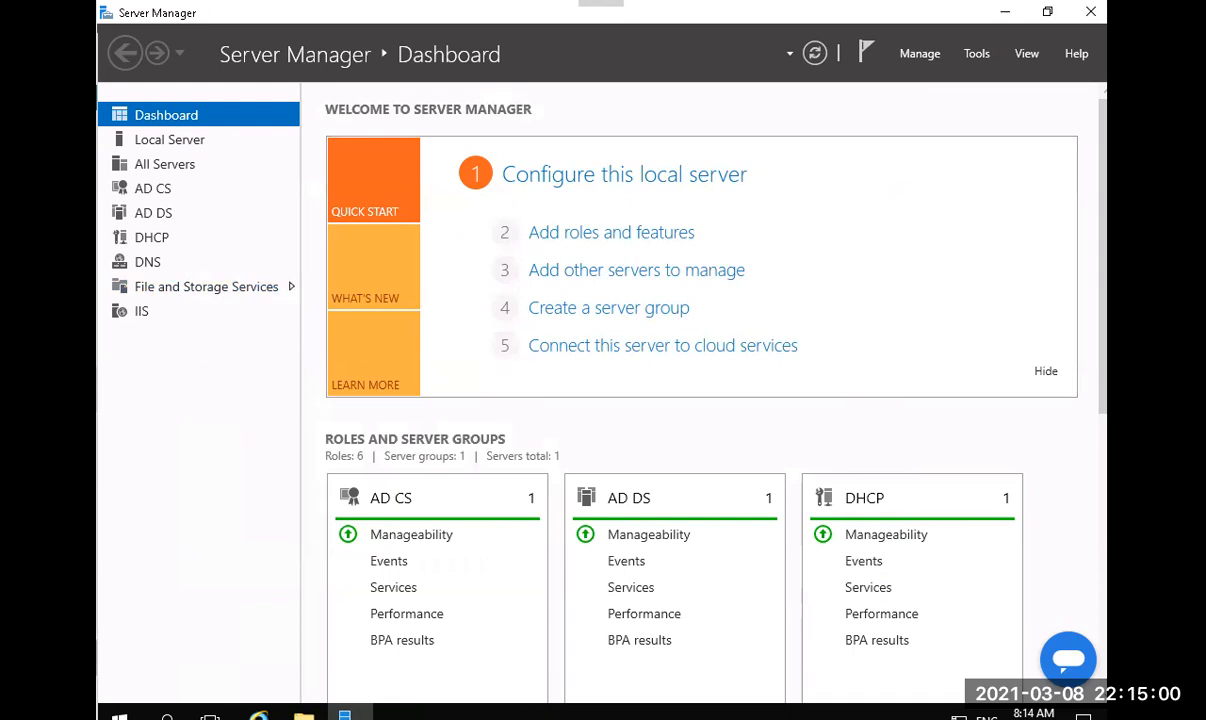
Reopen Active Directory Users and Computers and move LON-CL2 into the IT OU.
{"action": "left_click", "coordinate": [977, 54]}
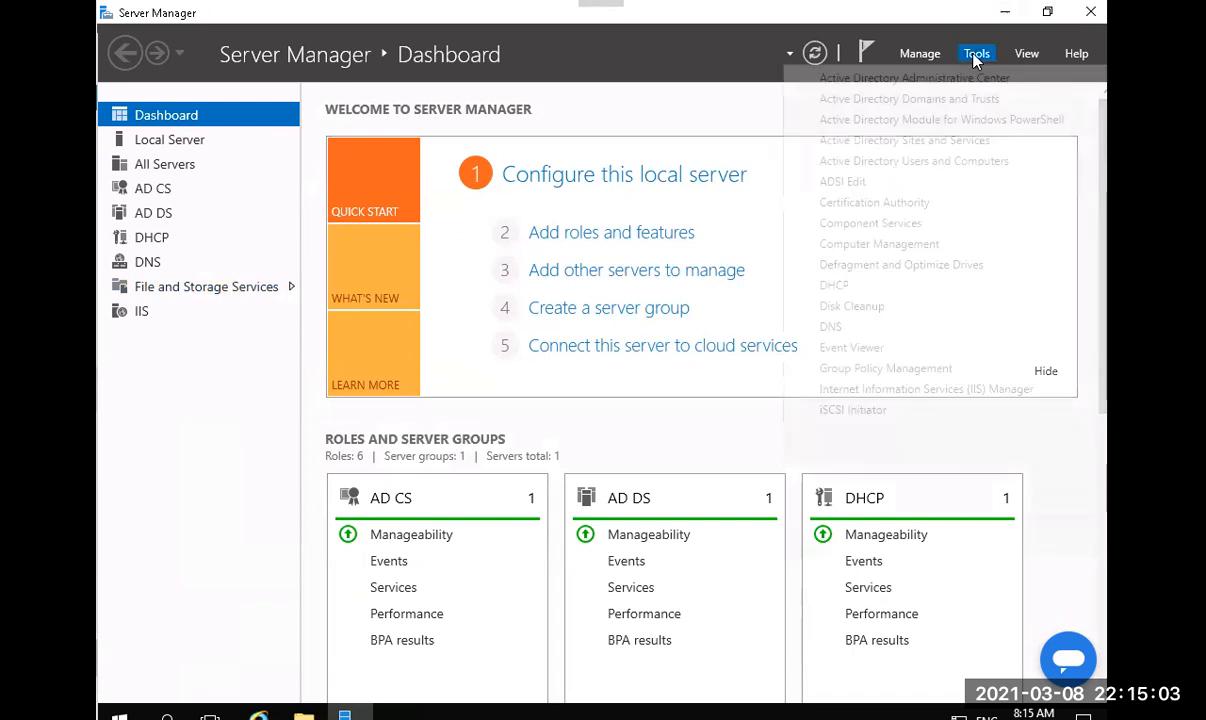
{"action": "left_click", "coordinate": [880, 163]}
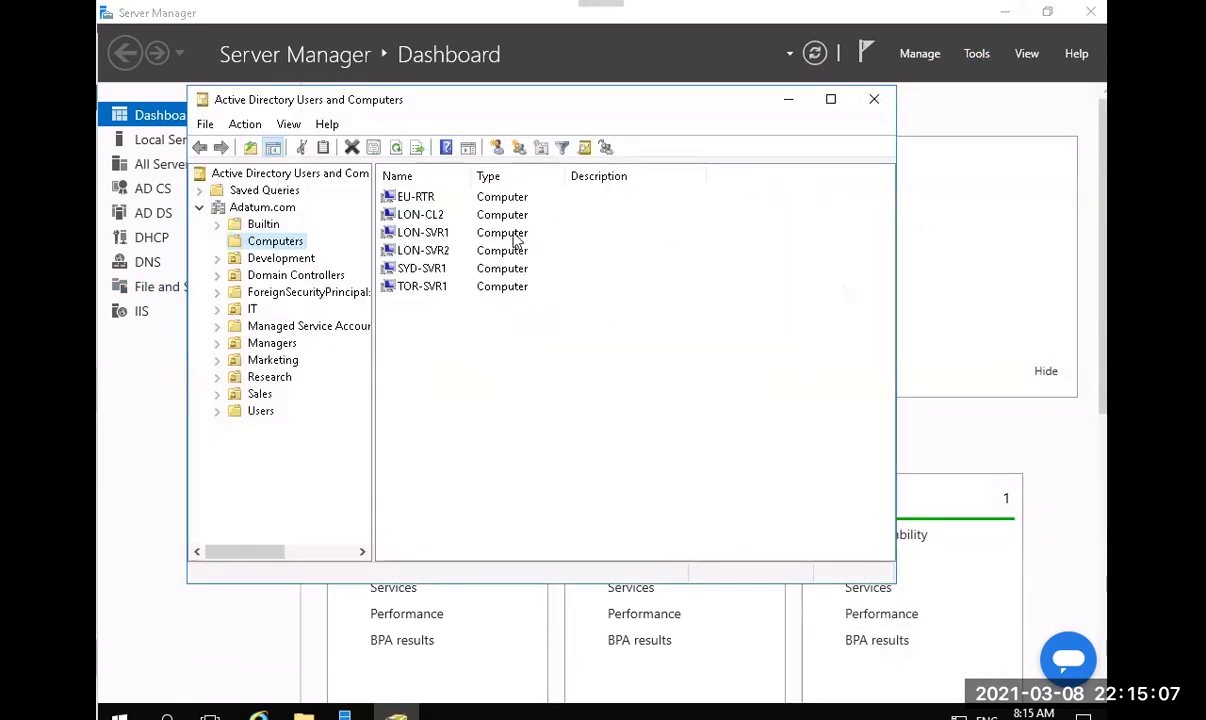
{"action": "left_click", "coordinate": [402, 216]}
{"action": "right_click", "coordinate": [402, 216]}
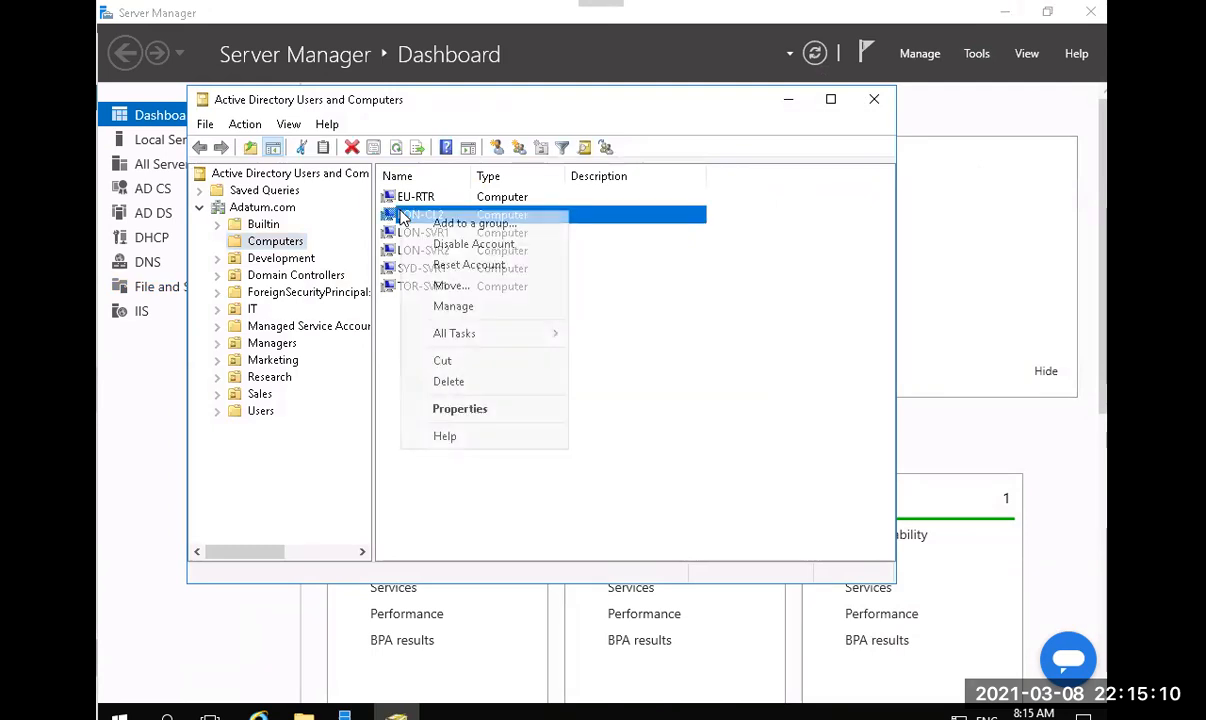
{"action": "left_click", "coordinate": [484, 290]}
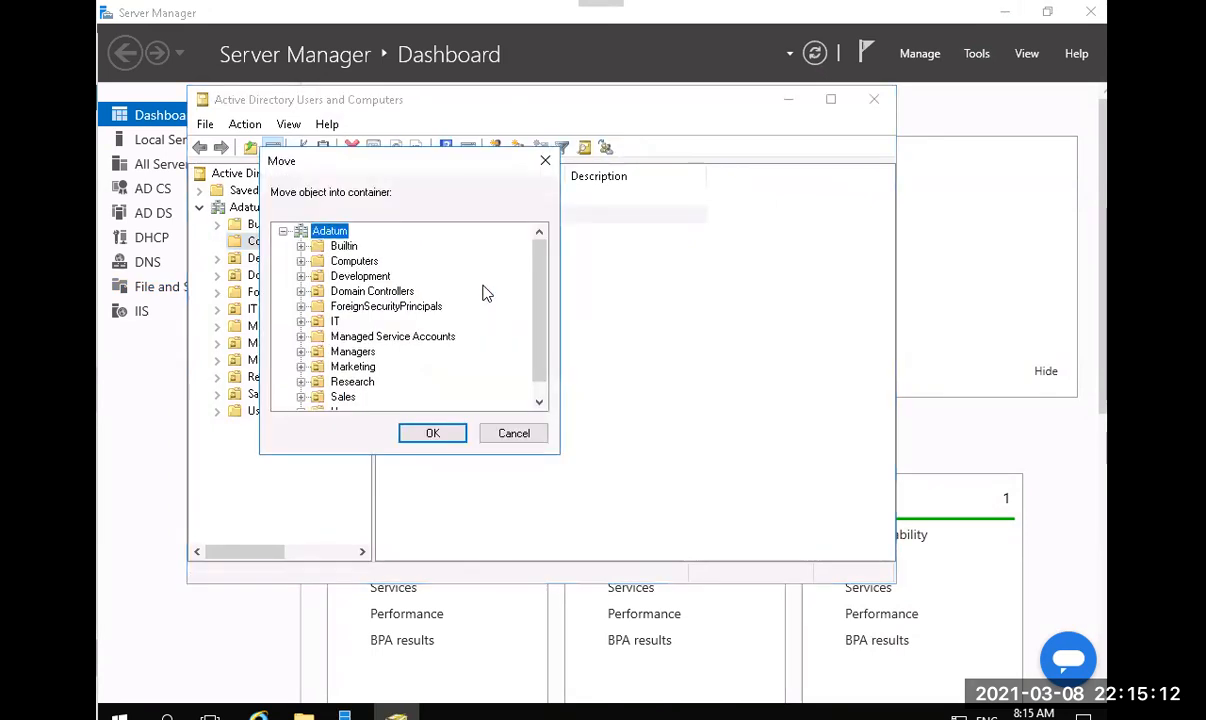
{"action": "left_click", "coordinate": [335, 321]}
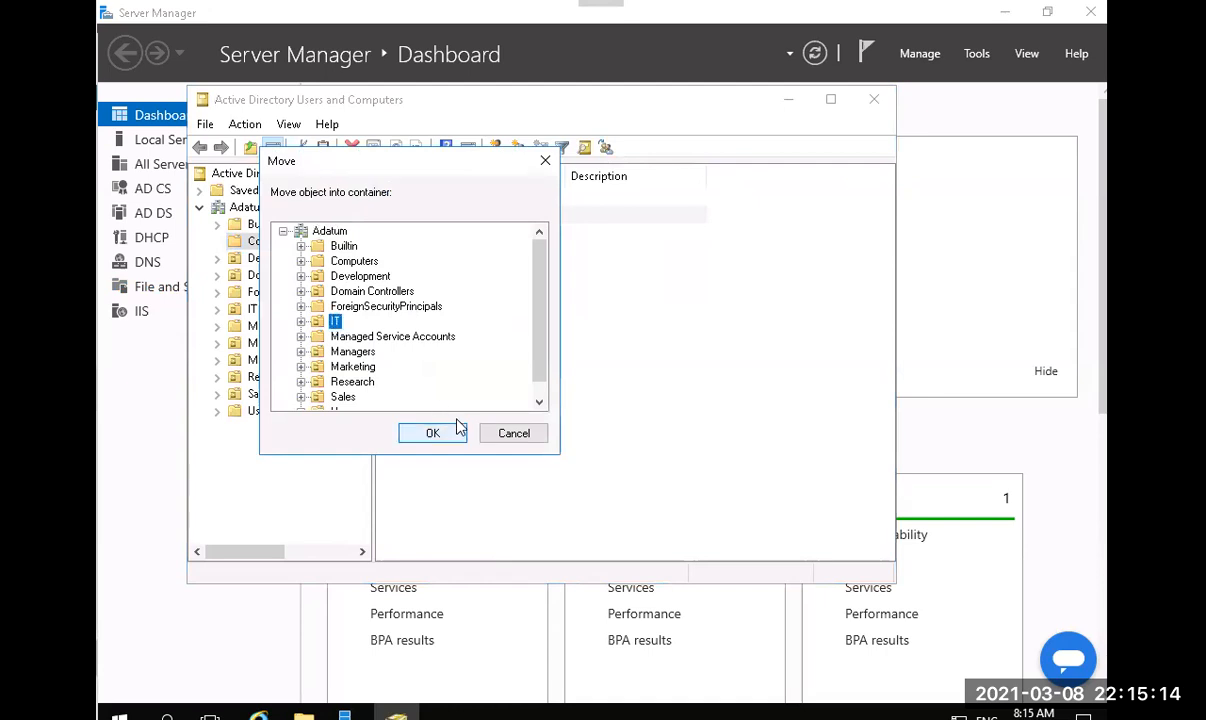
{"action": "left_click", "coordinate": [432, 433]}
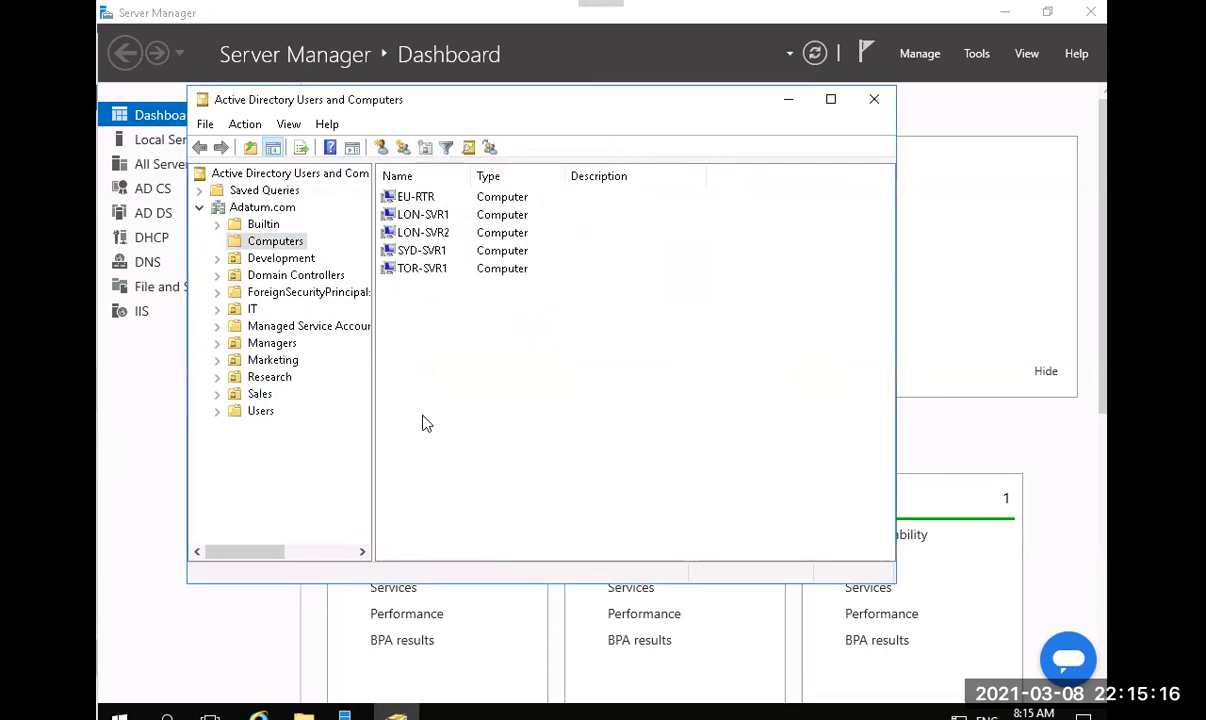
Open the IT OU to confirm LON-CL1 and LON-CL2 are both listed.
{"action": "left_click", "coordinate": [253, 309]}
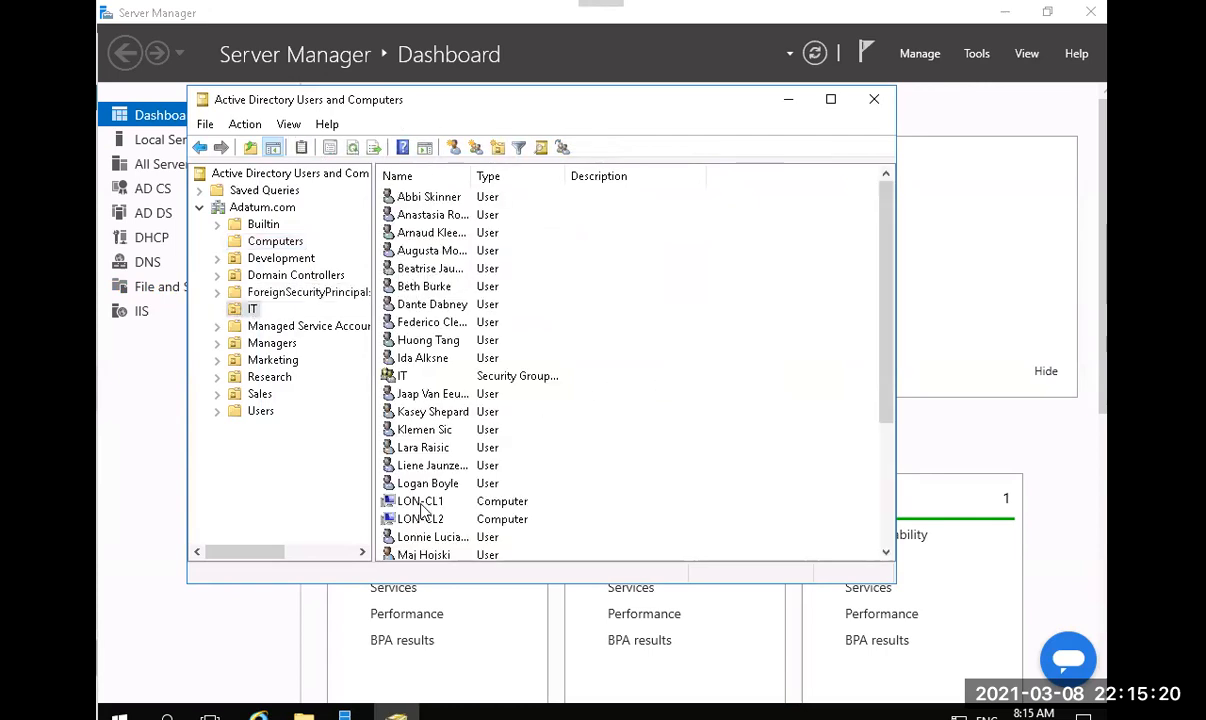
{"action": "left_click", "coordinate": [420, 501]}
{"action": "left_click", "coordinate": [433, 520]}
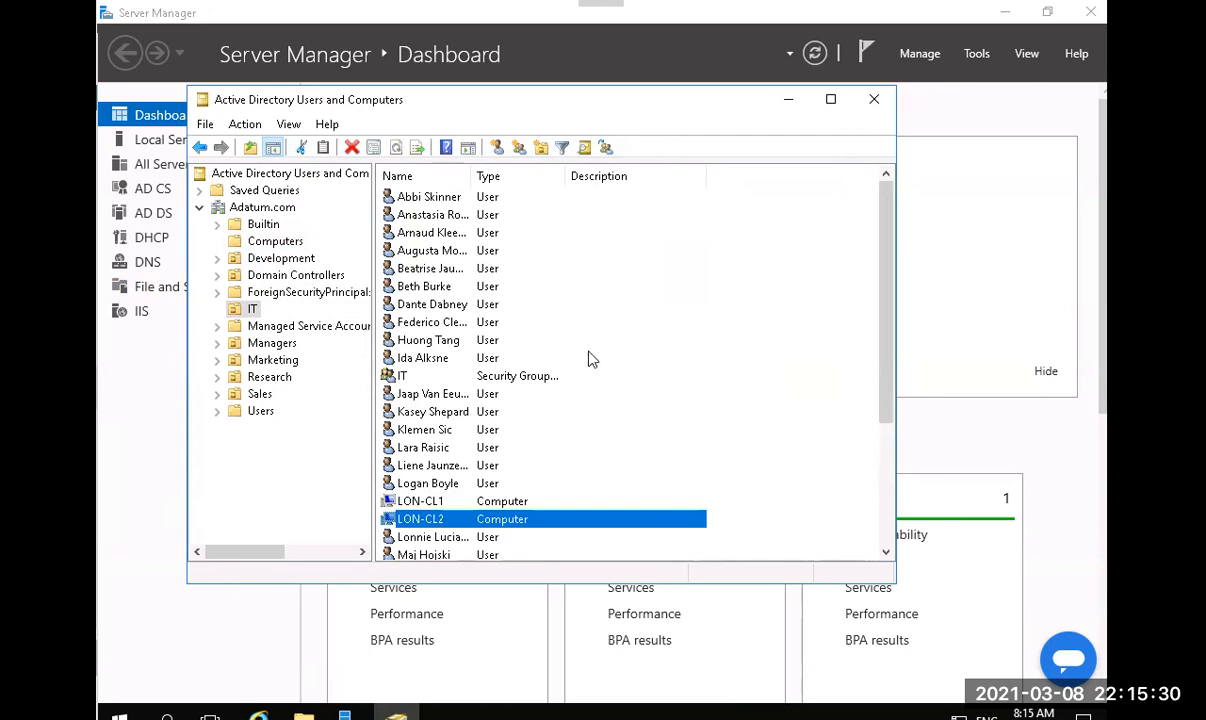
{"action": "left_click", "coordinate": [978, 55]}
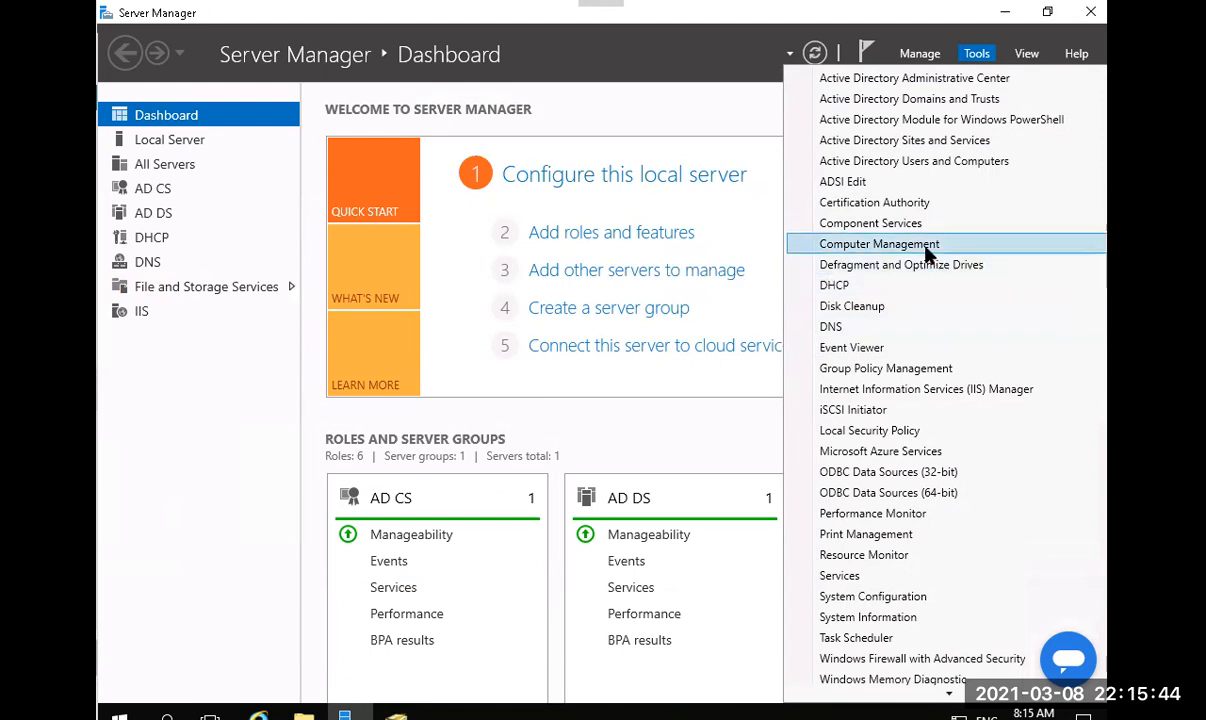
Launch Group Policy Management and expand the forest down to the Adatum.com domain.
{"action": "left_click", "coordinate": [897, 369]}
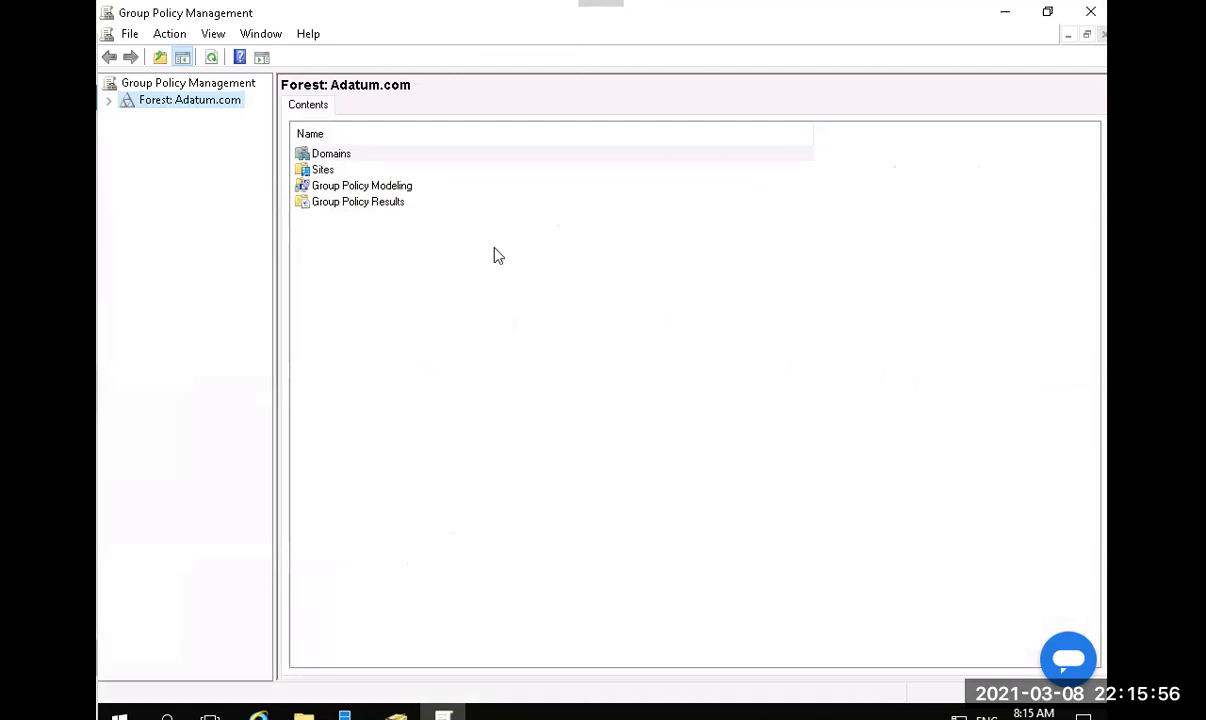
{"action": "left_click", "coordinate": [109, 101]}
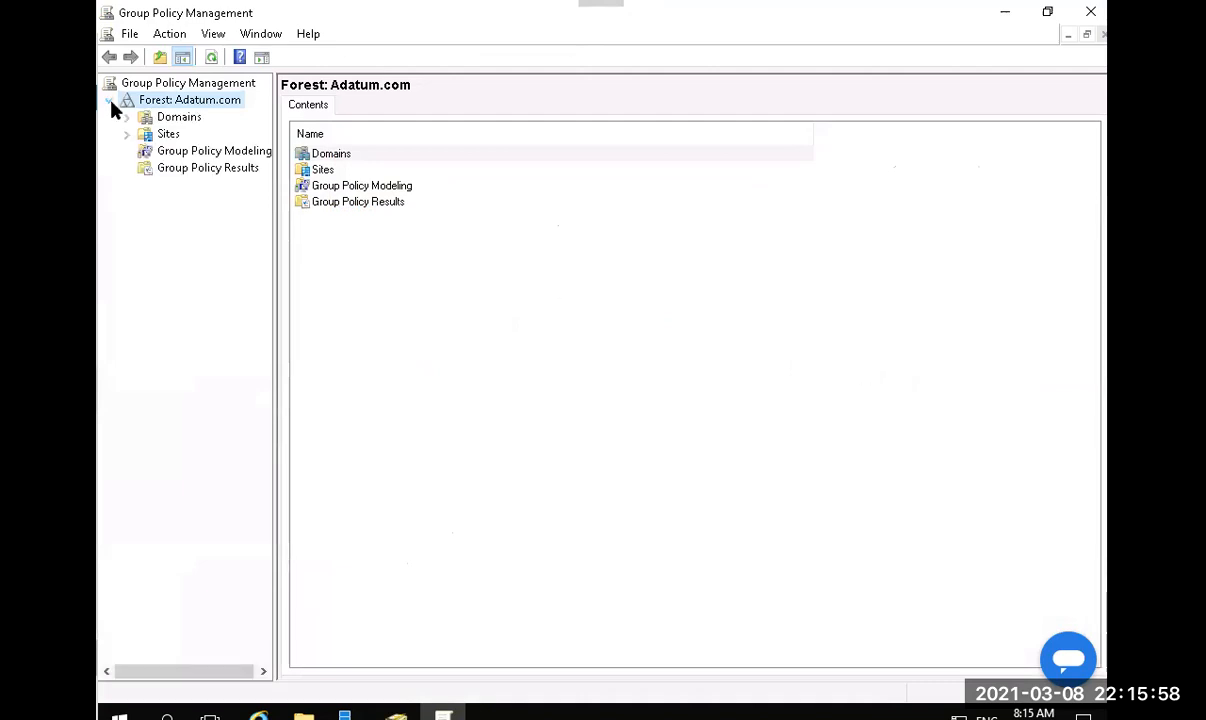
{"action": "left_click", "coordinate": [128, 118]}
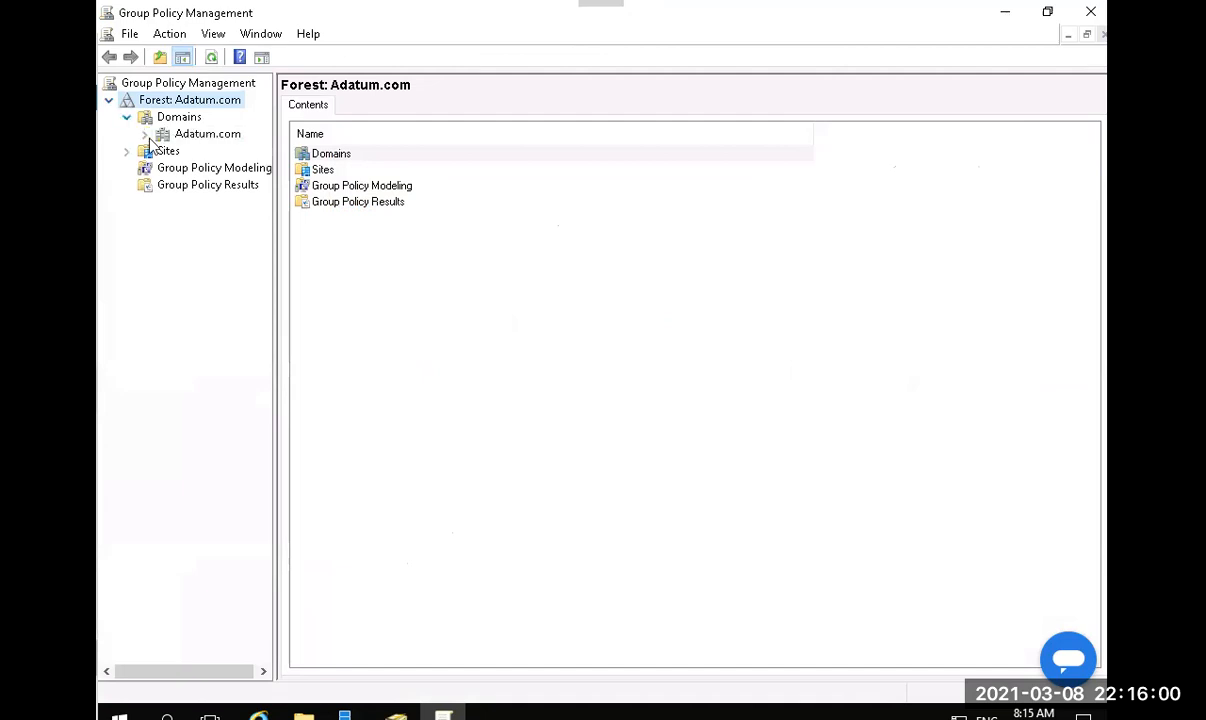
{"action": "left_click", "coordinate": [145, 134]}
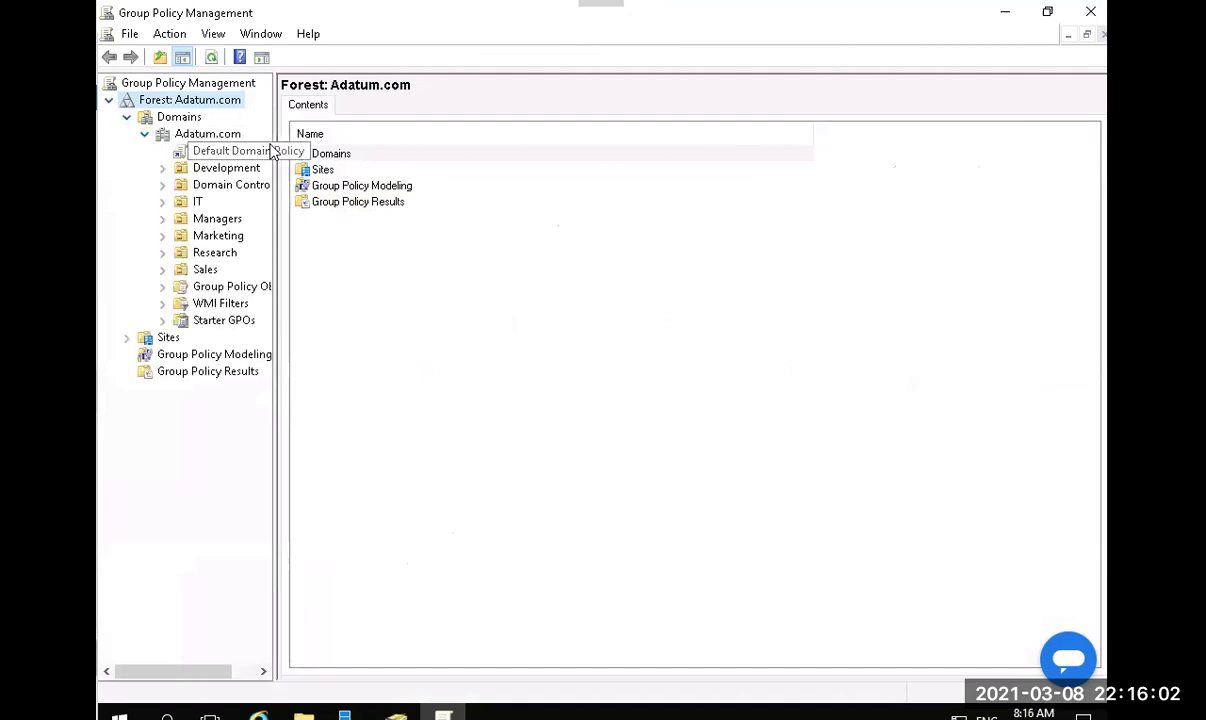
{"action": "left_click_drag", "start_coordinate": [275, 142], "coordinate": [445, 147]}
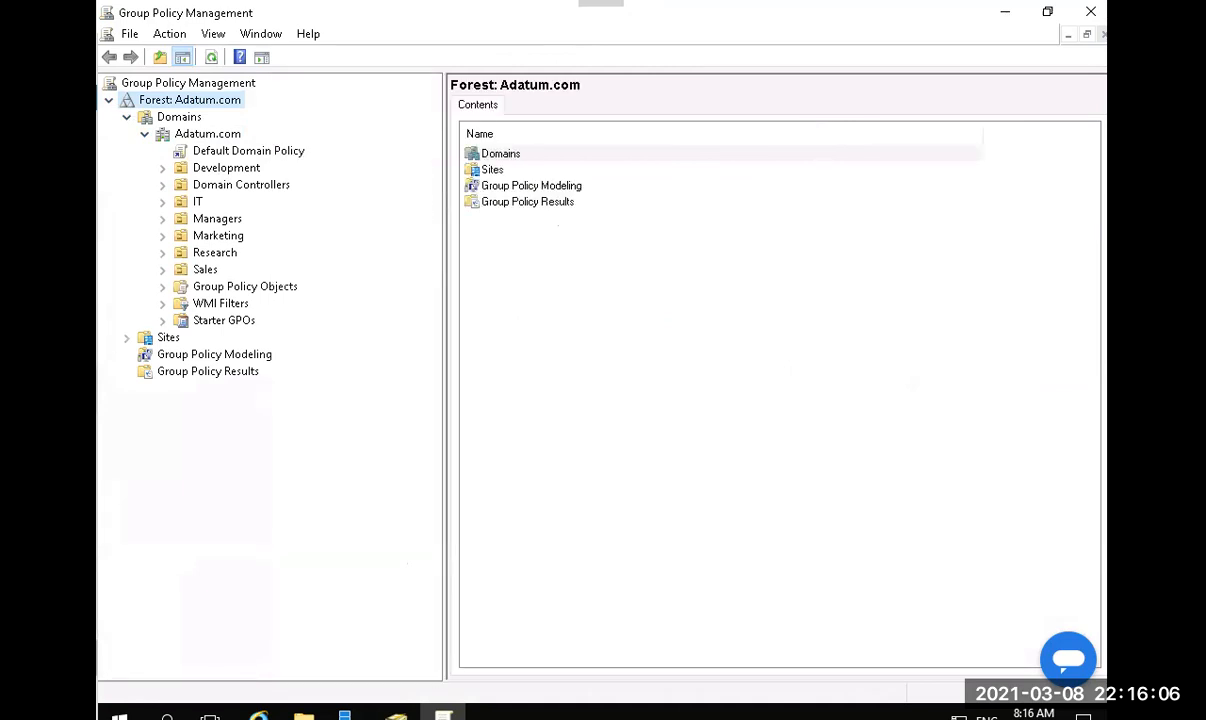
Create a GPO named BCClient linked to the IT OU.
{"action": "right_click", "coordinate": [199, 205]}
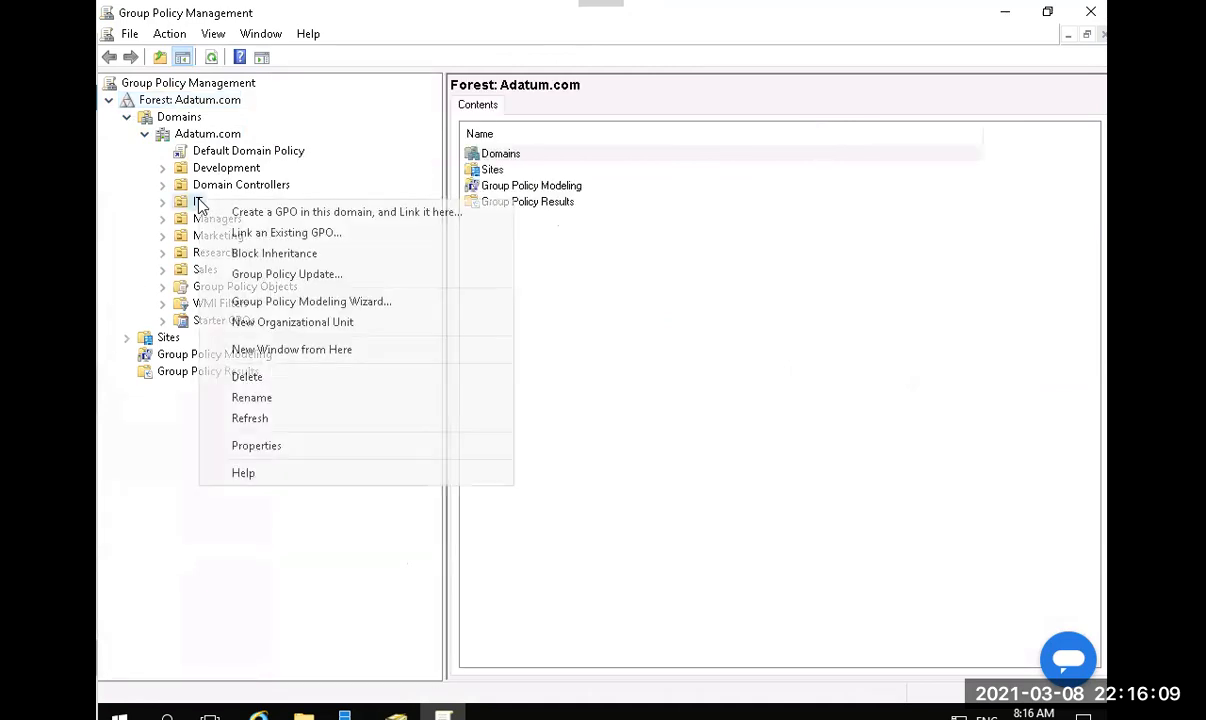
{"action": "left_click", "coordinate": [280, 219]}
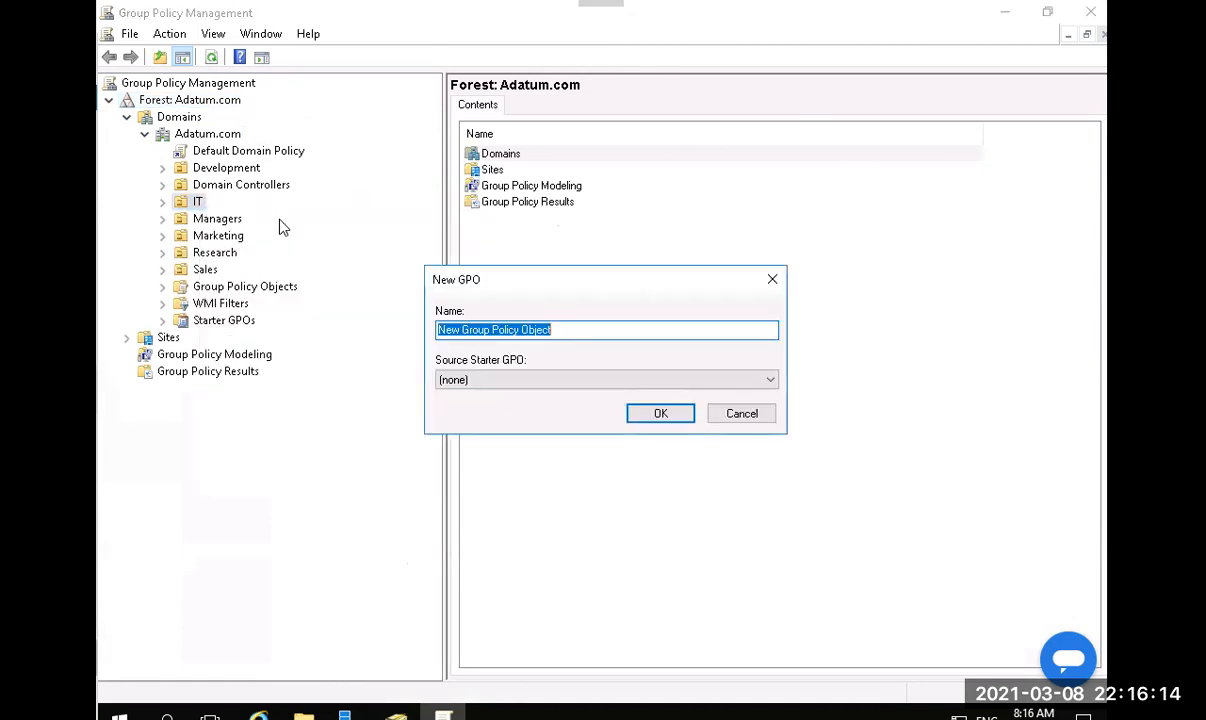
{"action": "type", "text": "BCV"}
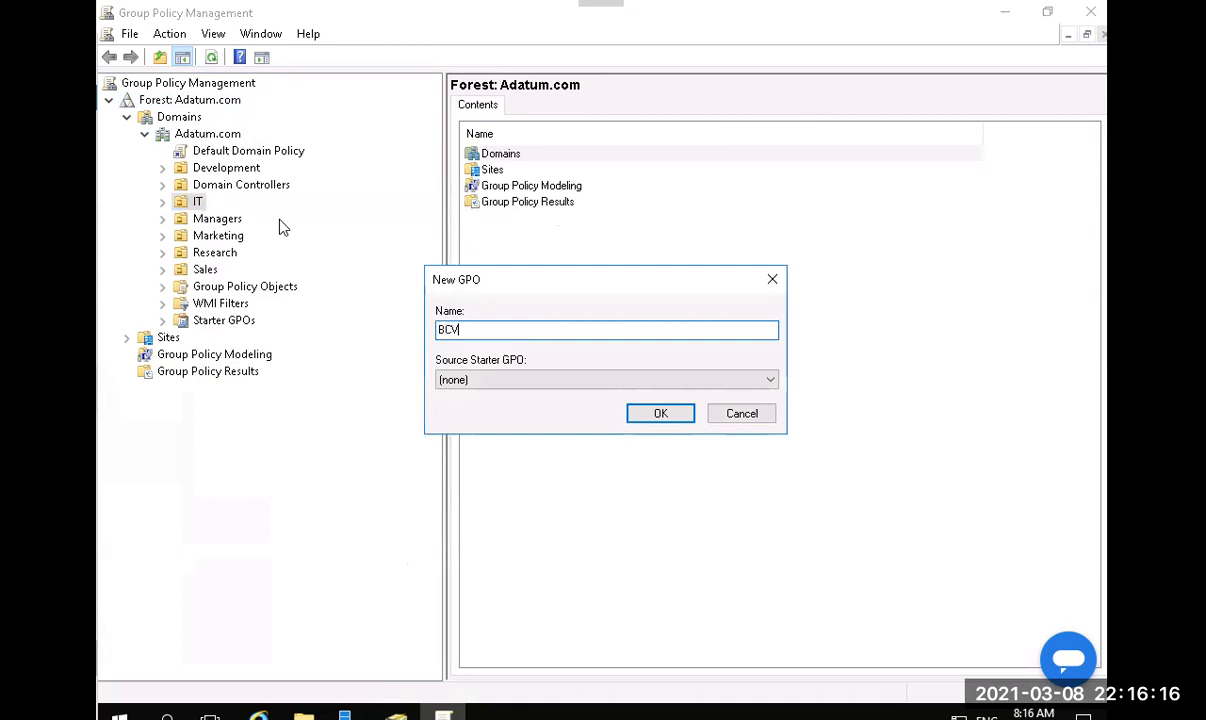
{"action": "key", "text": "BackSpace"}
{"action": "type", "text": "C"}
{"action": "type", "text": "I"}
{"action": "type", "text": "ient"}
{"action": "left_click", "coordinate": [650, 416]}
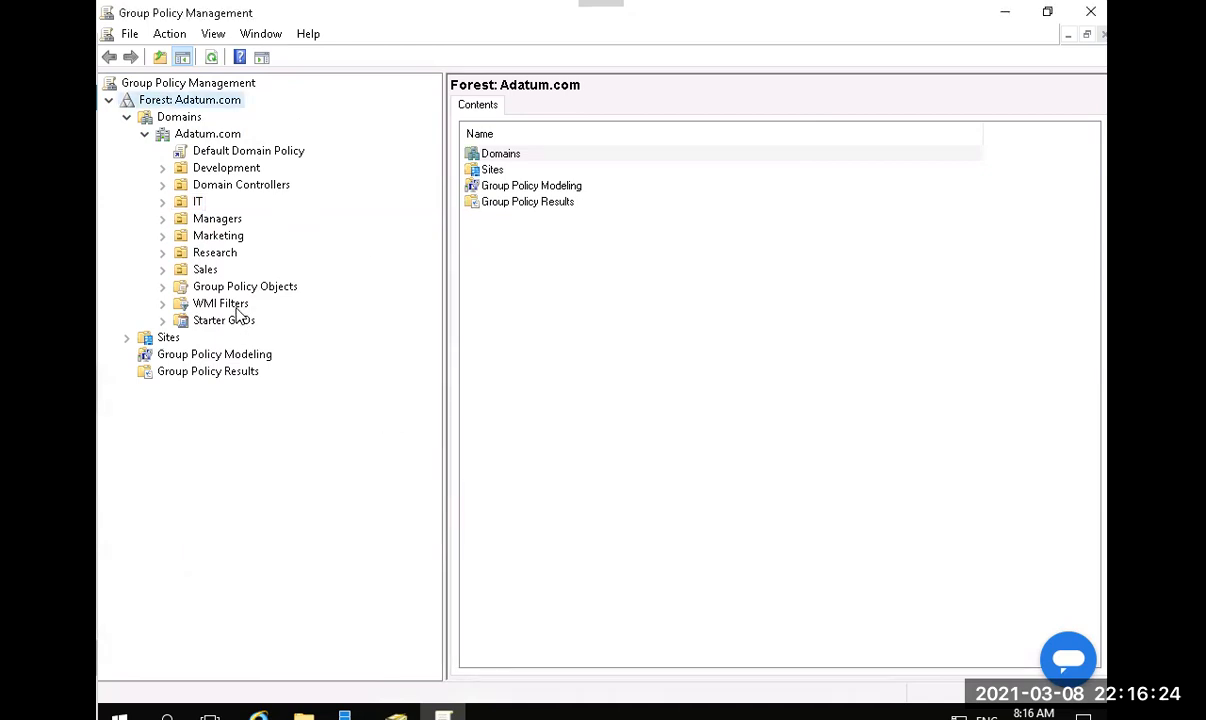
{"action": "left_click", "coordinate": [163, 202]}
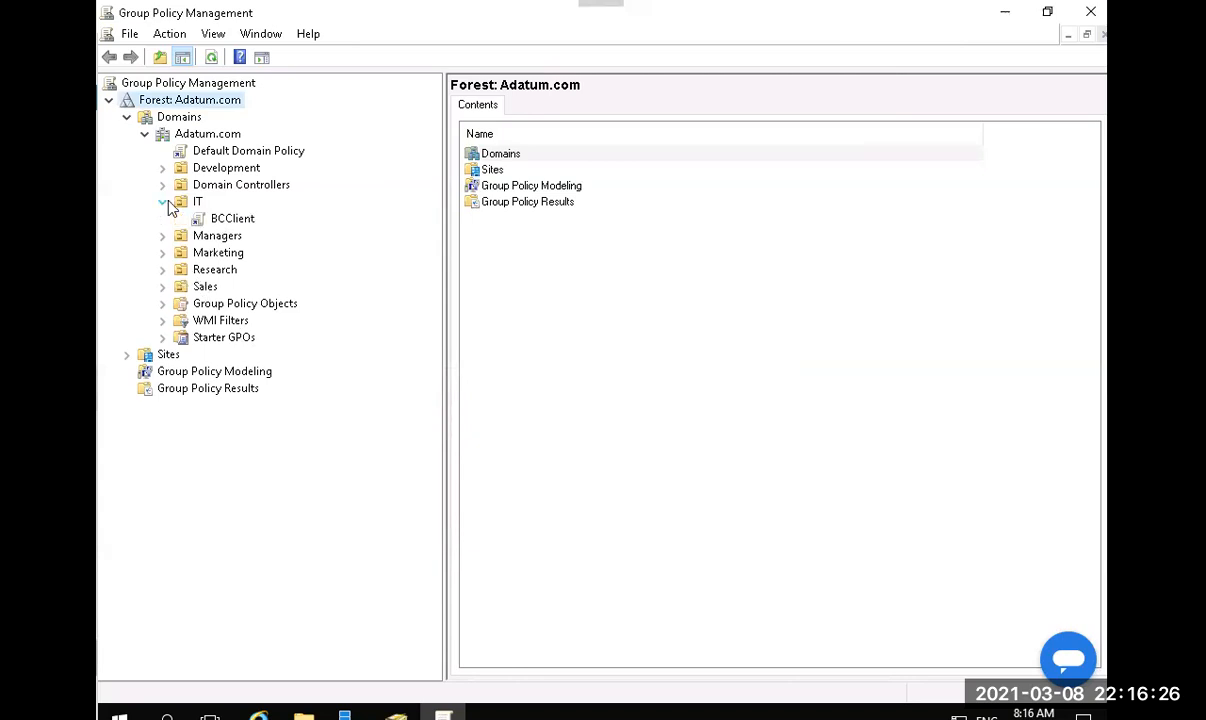
{"action": "right_click", "coordinate": [240, 223]}
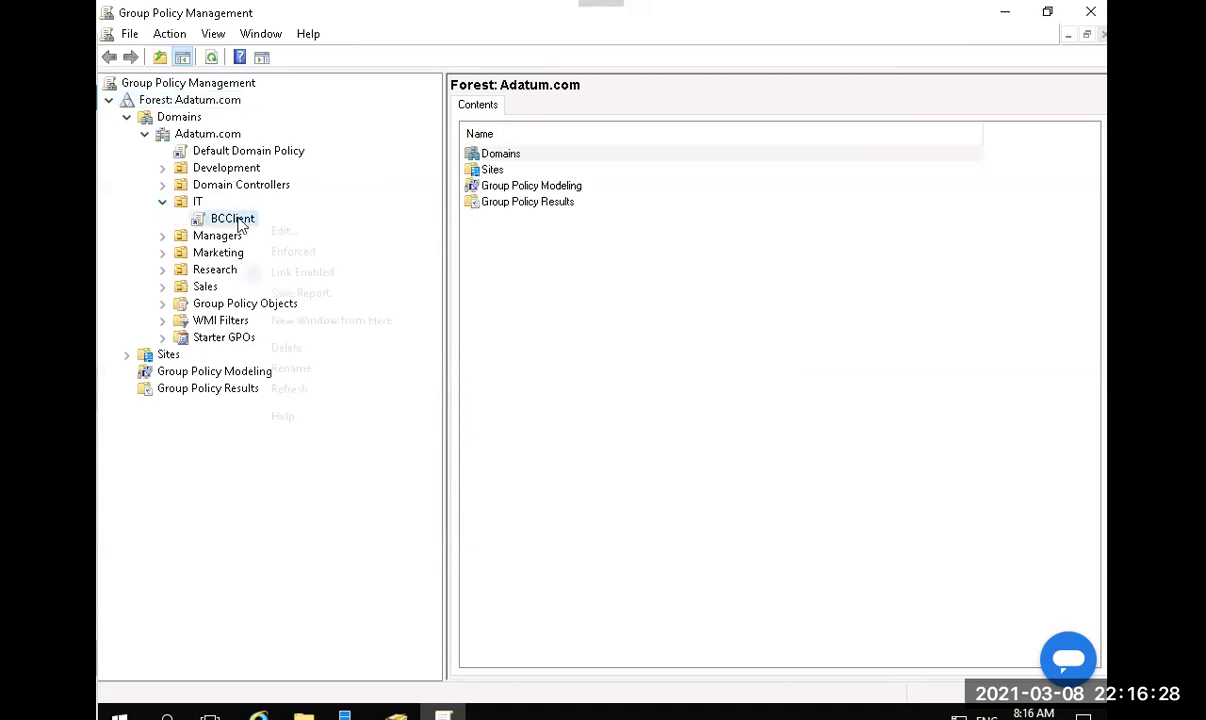
Edit BCClient and show Administrative Templates > Network > BranchCache settings in the Standard view.
{"action": "left_click", "coordinate": [256, 238]}
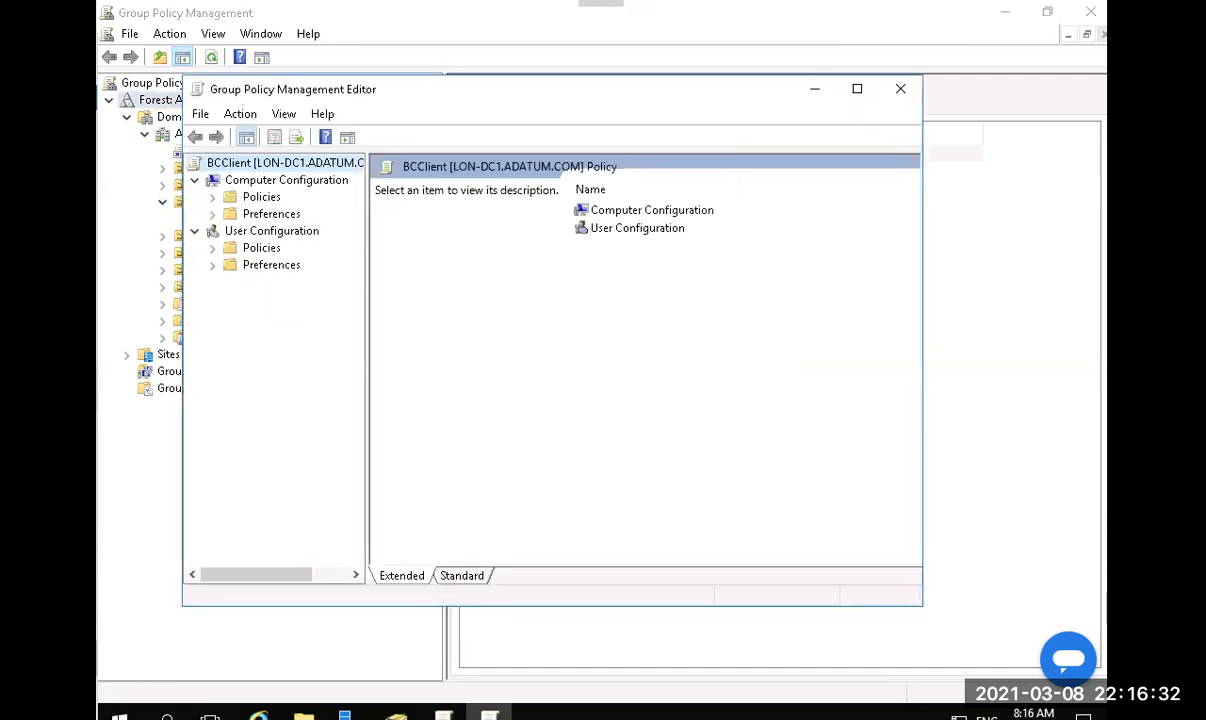
{"action": "left_click", "coordinate": [212, 198]}
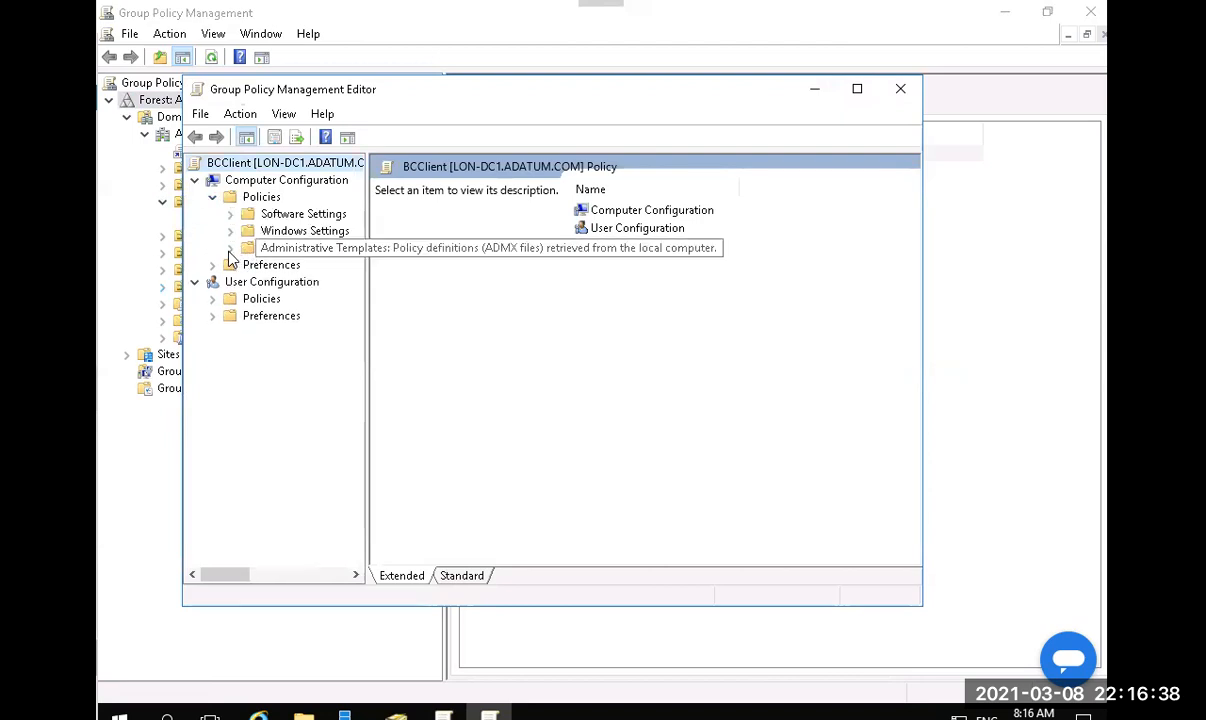
{"action": "left_click", "coordinate": [230, 249]}
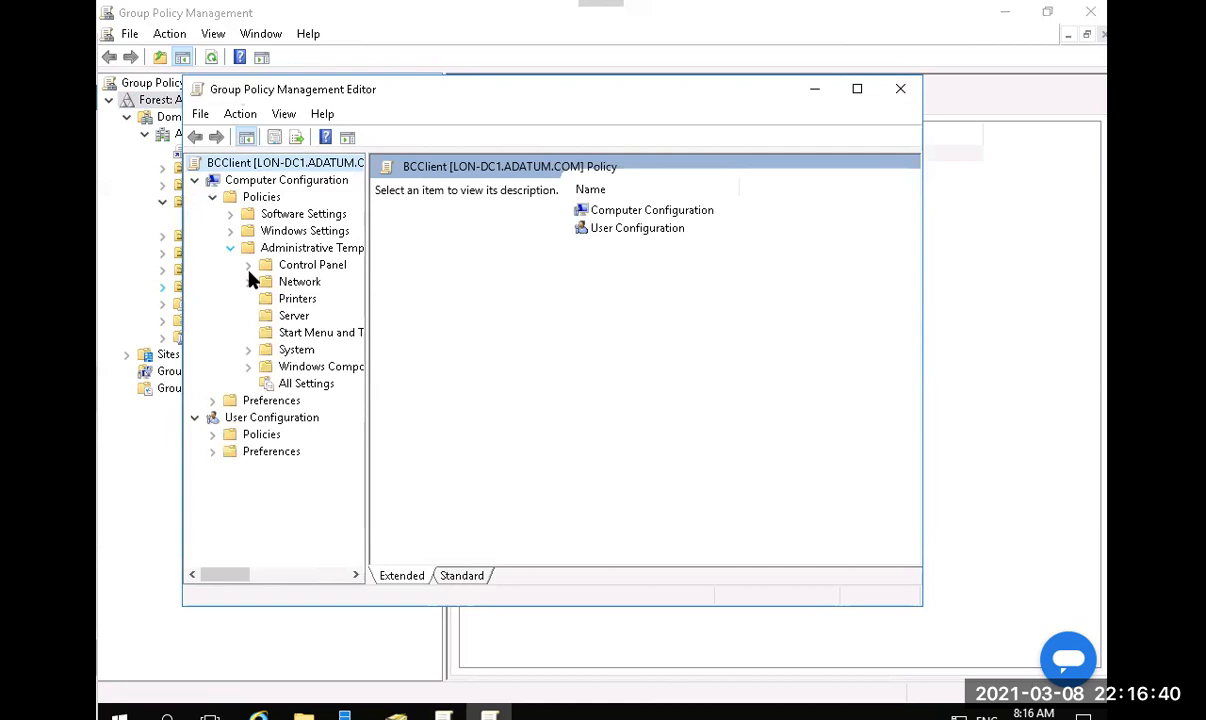
{"action": "left_click", "coordinate": [249, 283]}
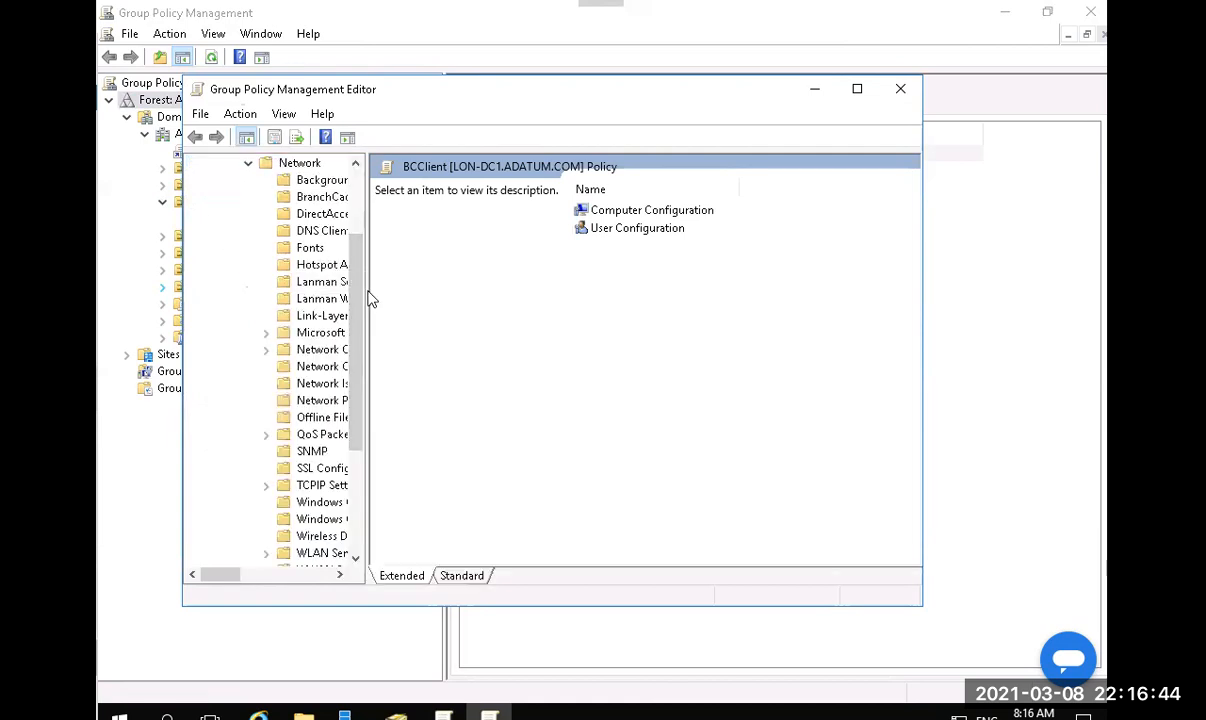
{"action": "left_click_drag", "start_coordinate": [367, 290], "coordinate": [468, 286]}
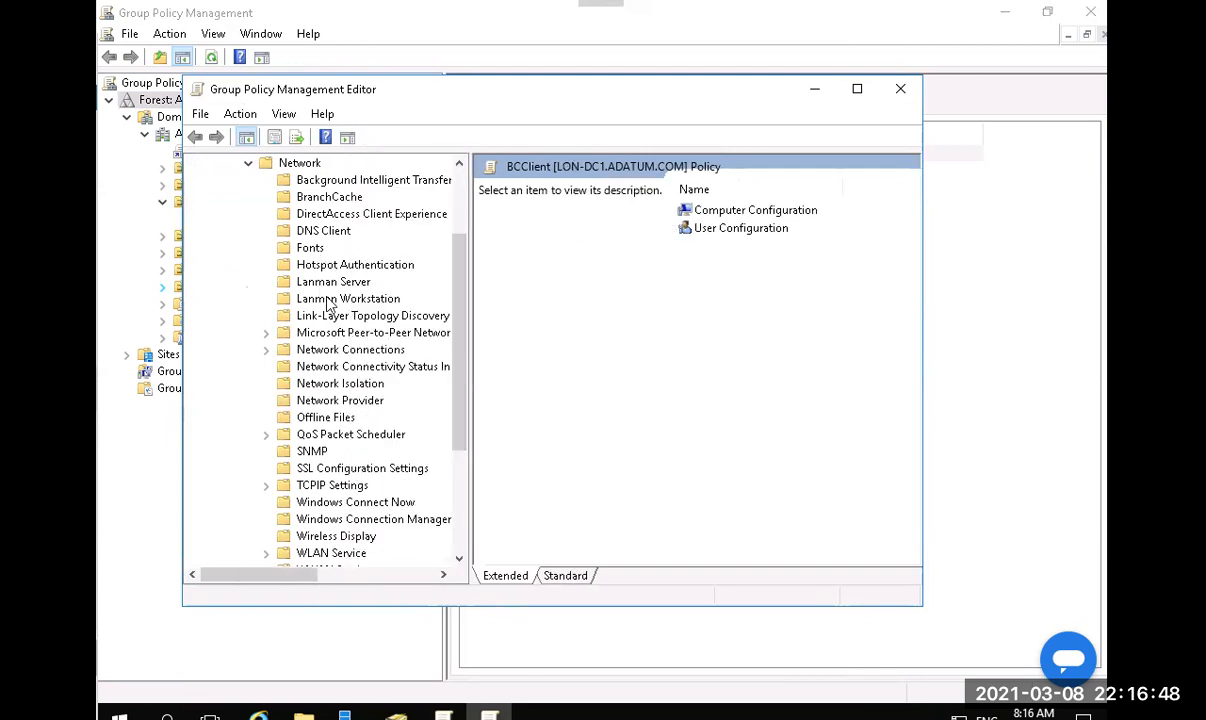
{"action": "left_click", "coordinate": [325, 205]}
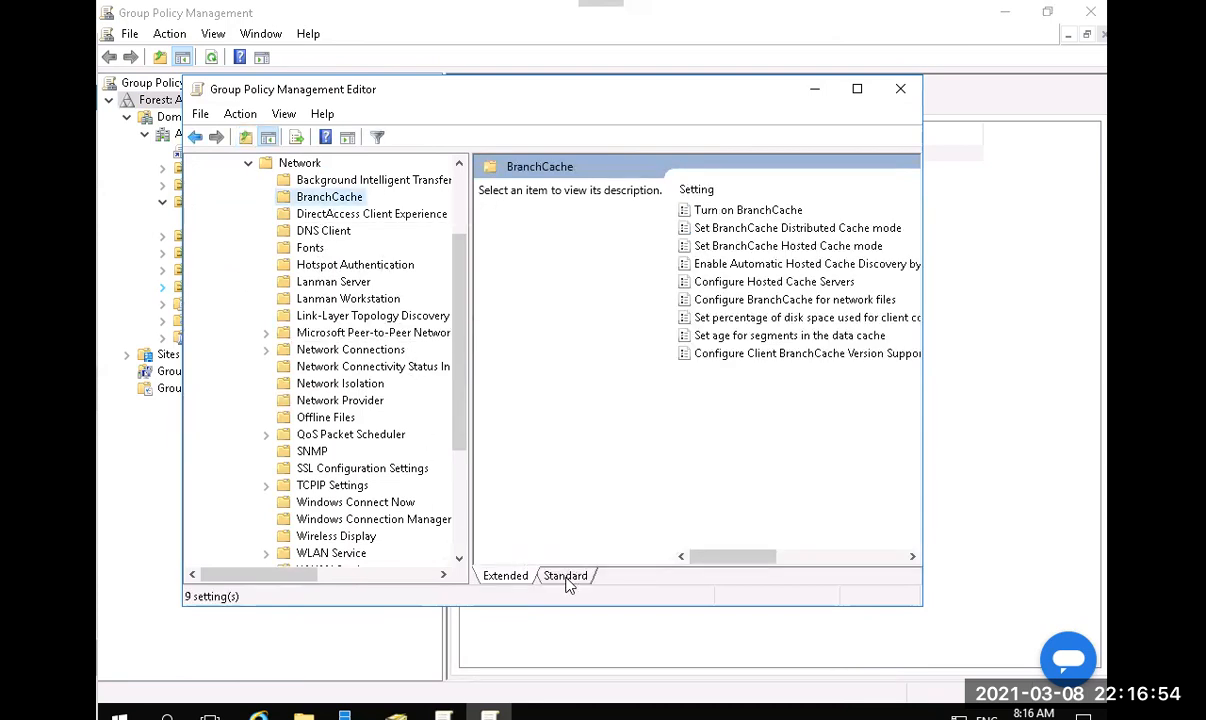
{"action": "left_click", "coordinate": [565, 576]}
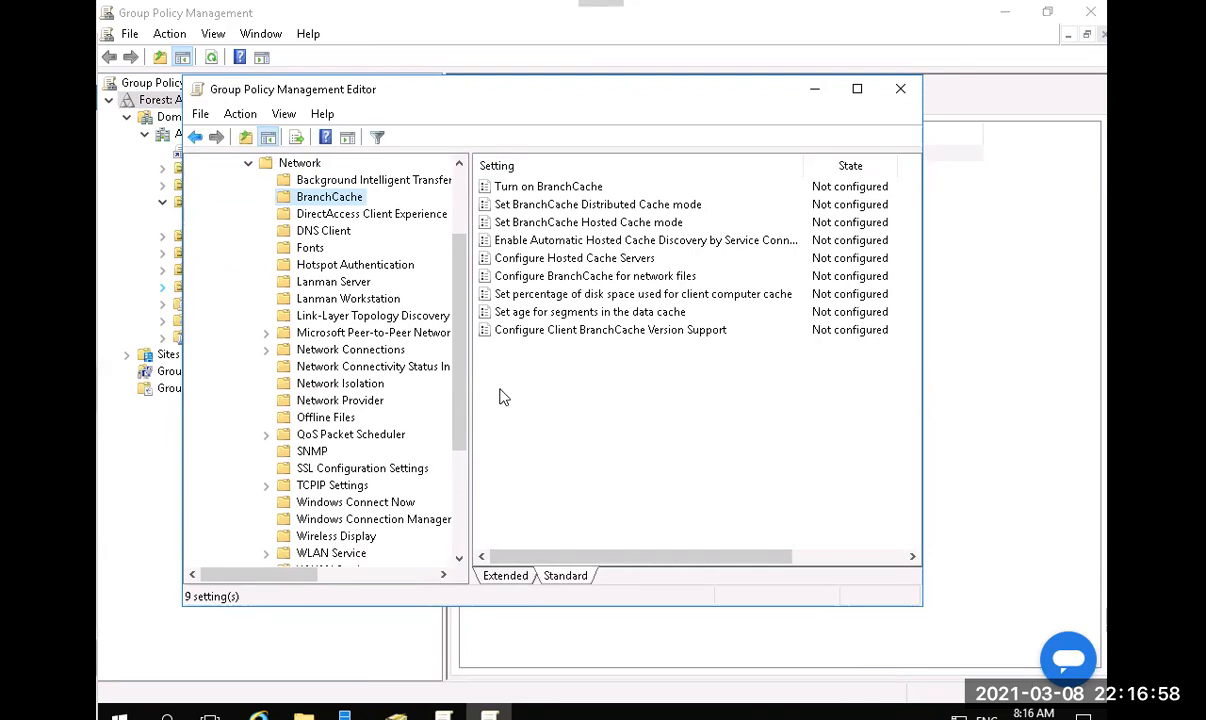
Set Turn on BranchCache to Enabled.
{"action": "double_click", "coordinate": [516, 188]}
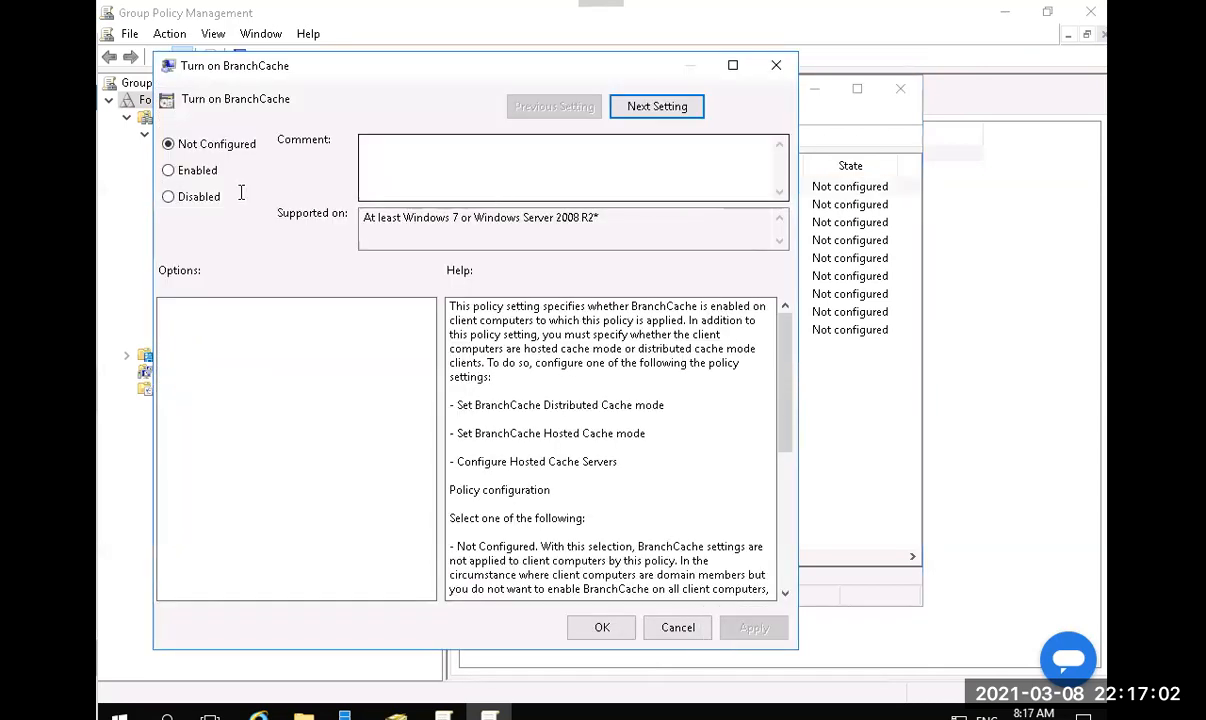
{"action": "left_click", "coordinate": [168, 170]}
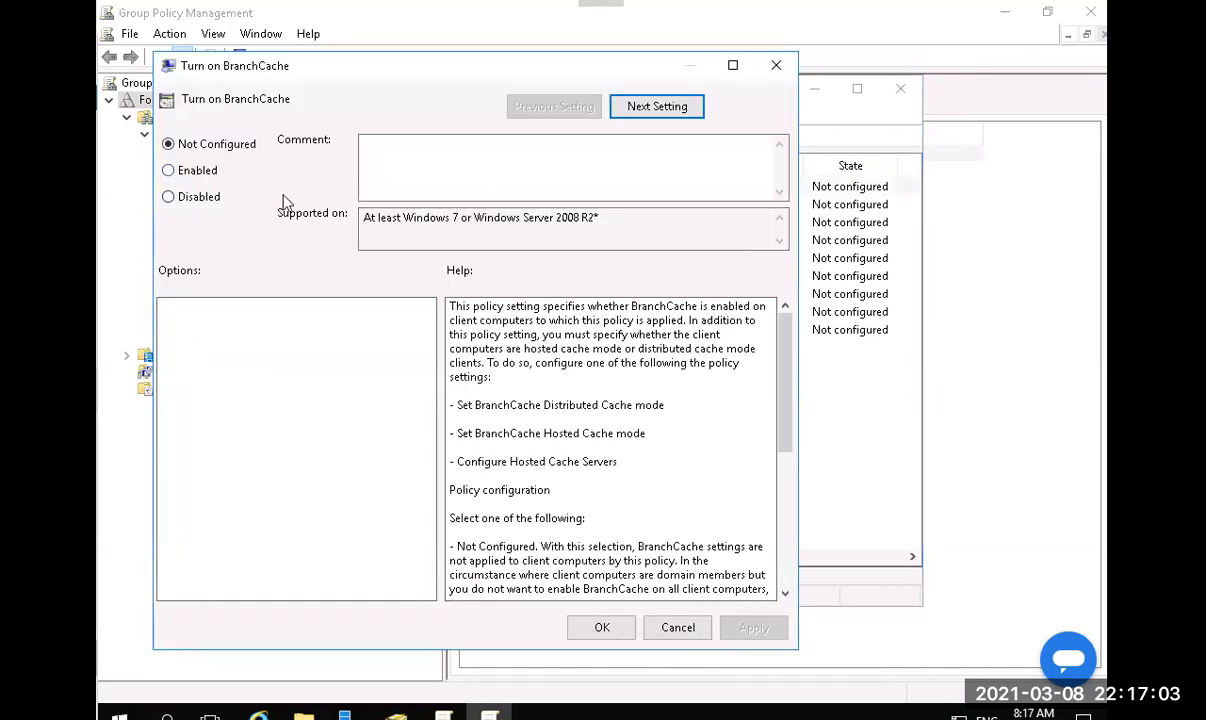
{"action": "left_click", "coordinate": [601, 627]}
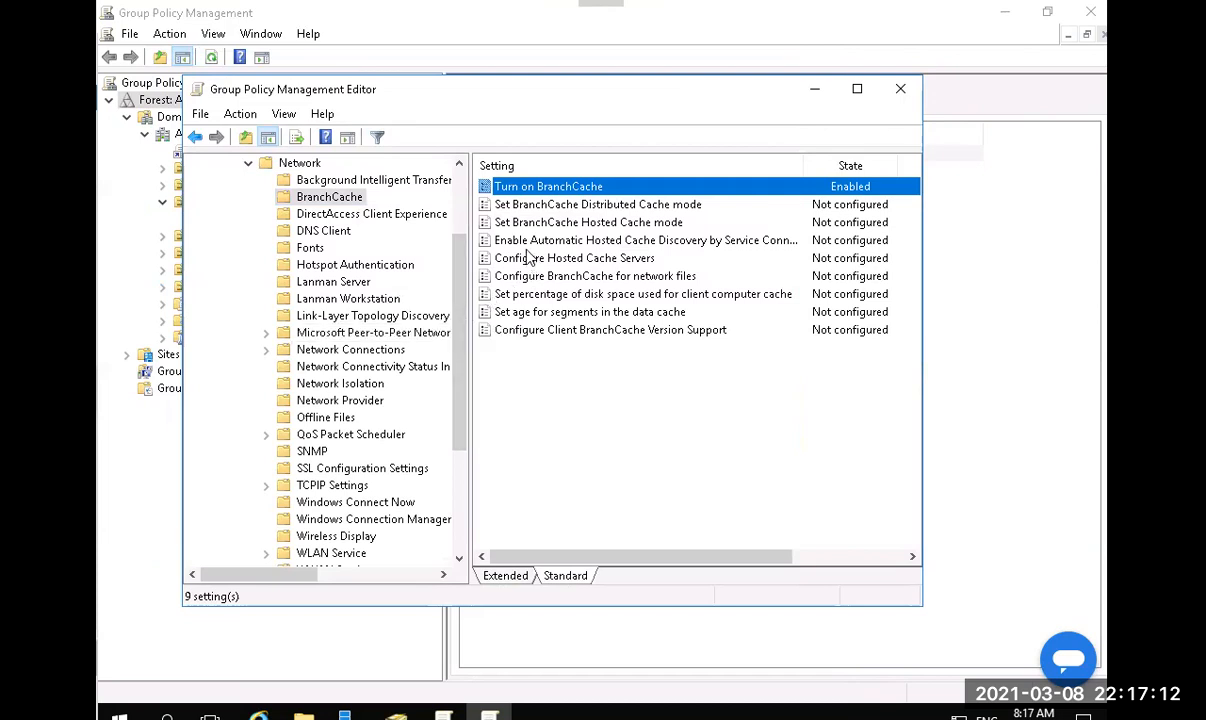
Set Enable Automatic Hosted Cache Discovery by Service Connection Point to Enabled.
{"action": "scroll", "coordinate": [523, 250], "scroll_direction": "right", "scroll_amount": 1}
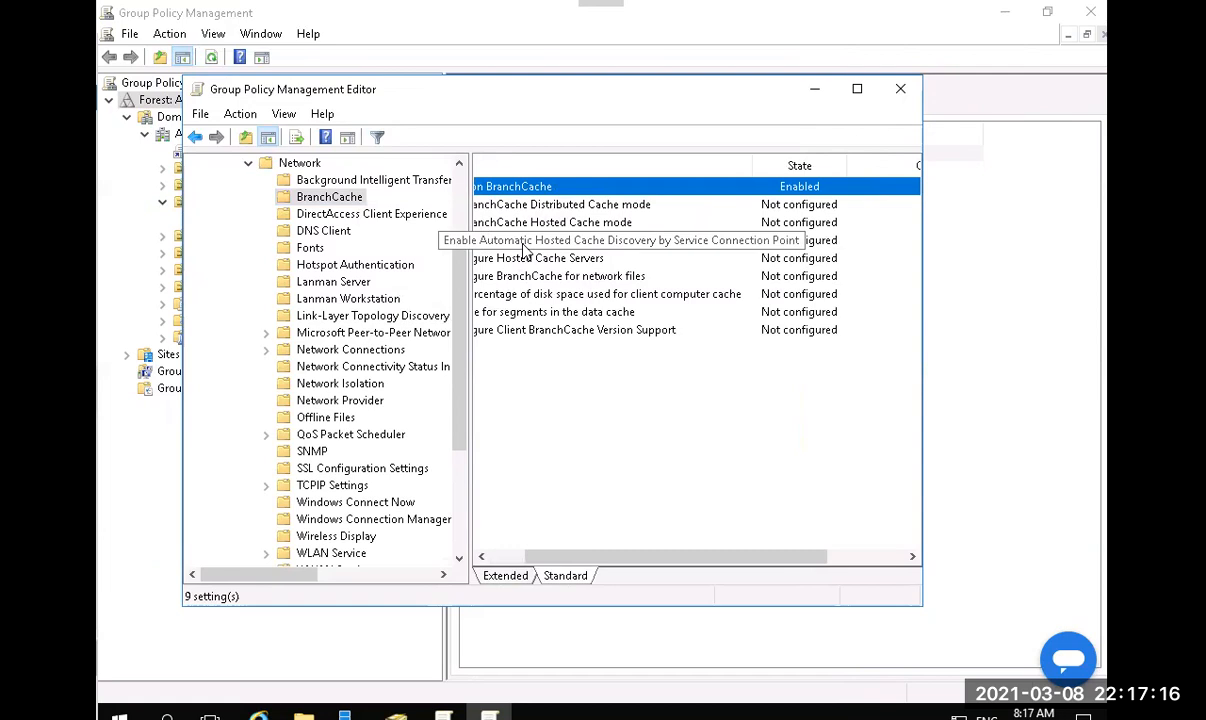
{"action": "double_click", "coordinate": [523, 246]}
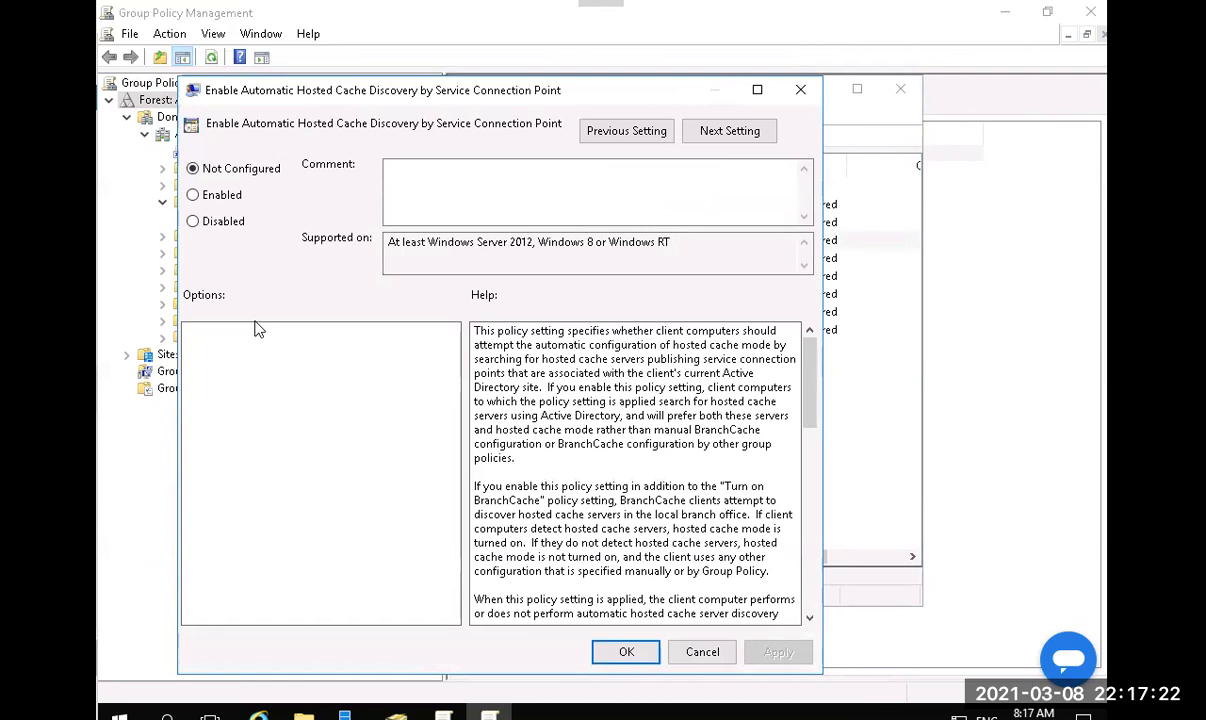
{"action": "left_click", "coordinate": [221, 202]}
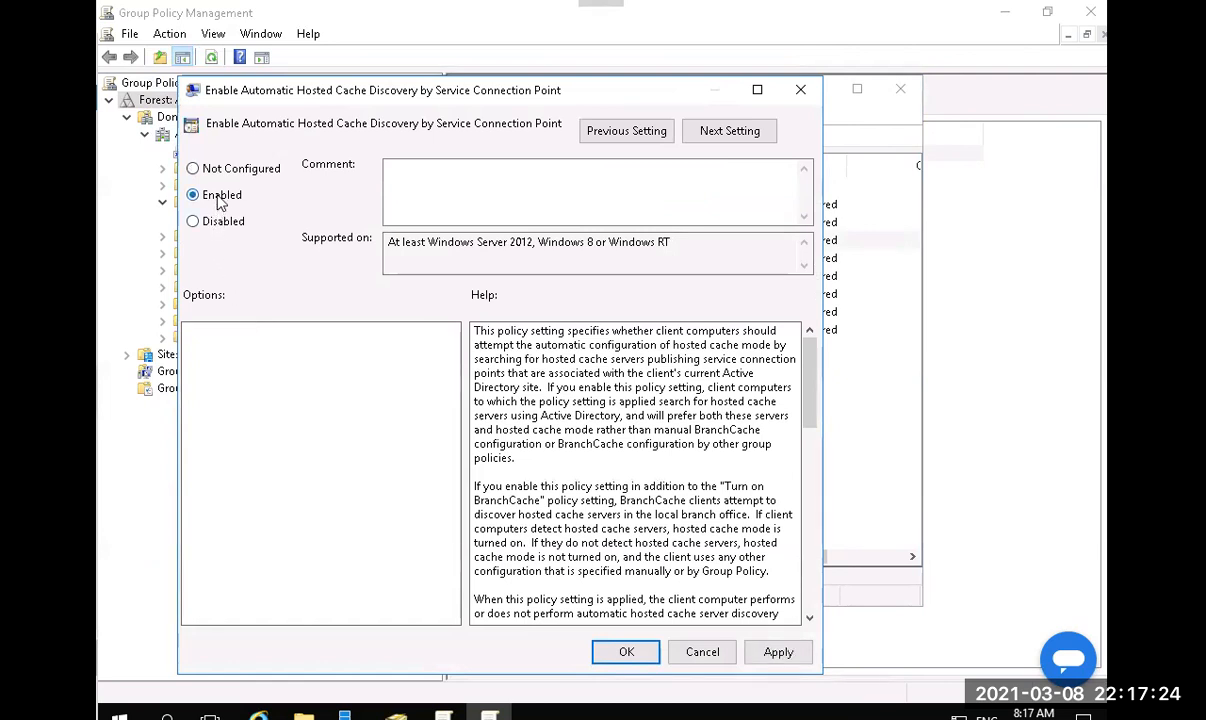
{"action": "left_click", "coordinate": [627, 652]}
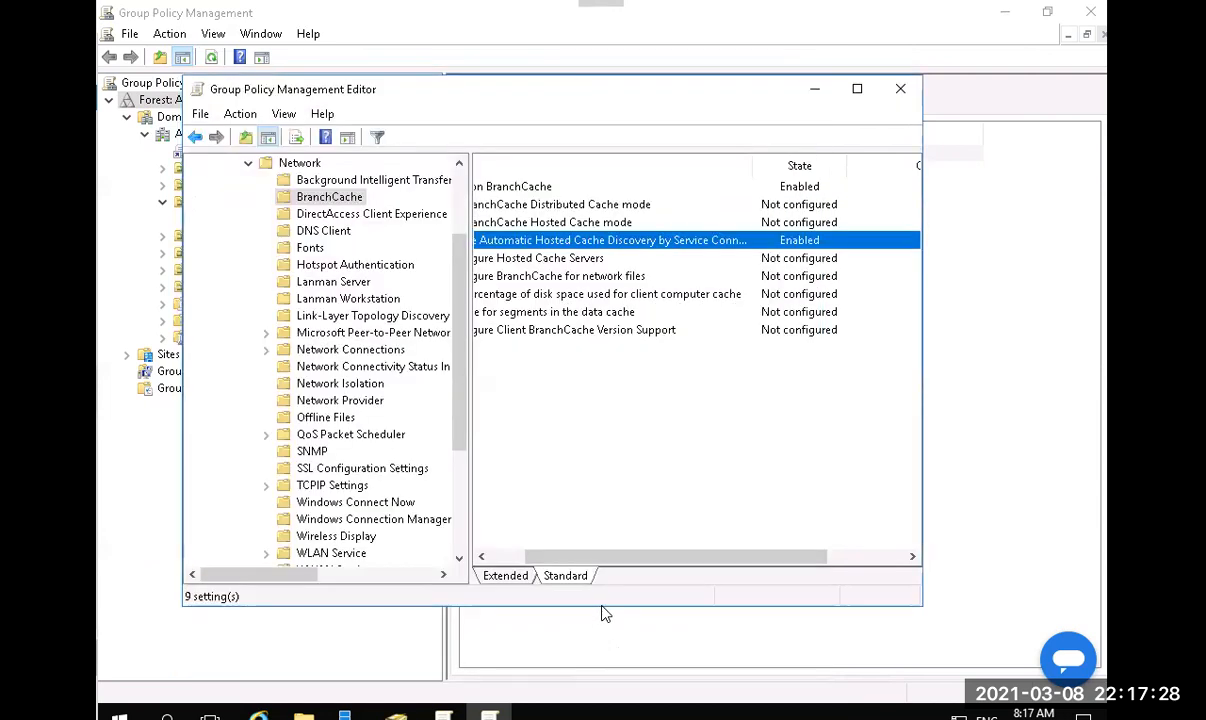
{"action": "left_click", "coordinate": [509, 558]}
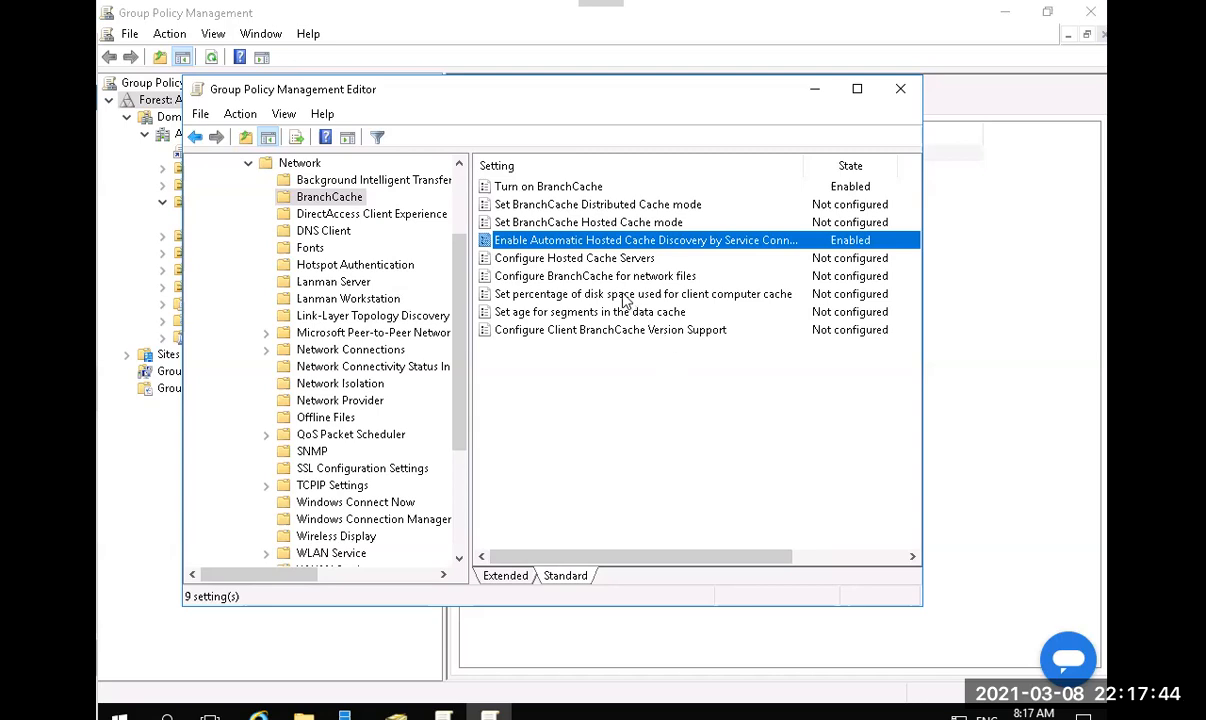
Enable Configure BranchCache for network files, changing the latency value from 80 to 0 ms.
{"action": "double_click", "coordinate": [620, 278]}
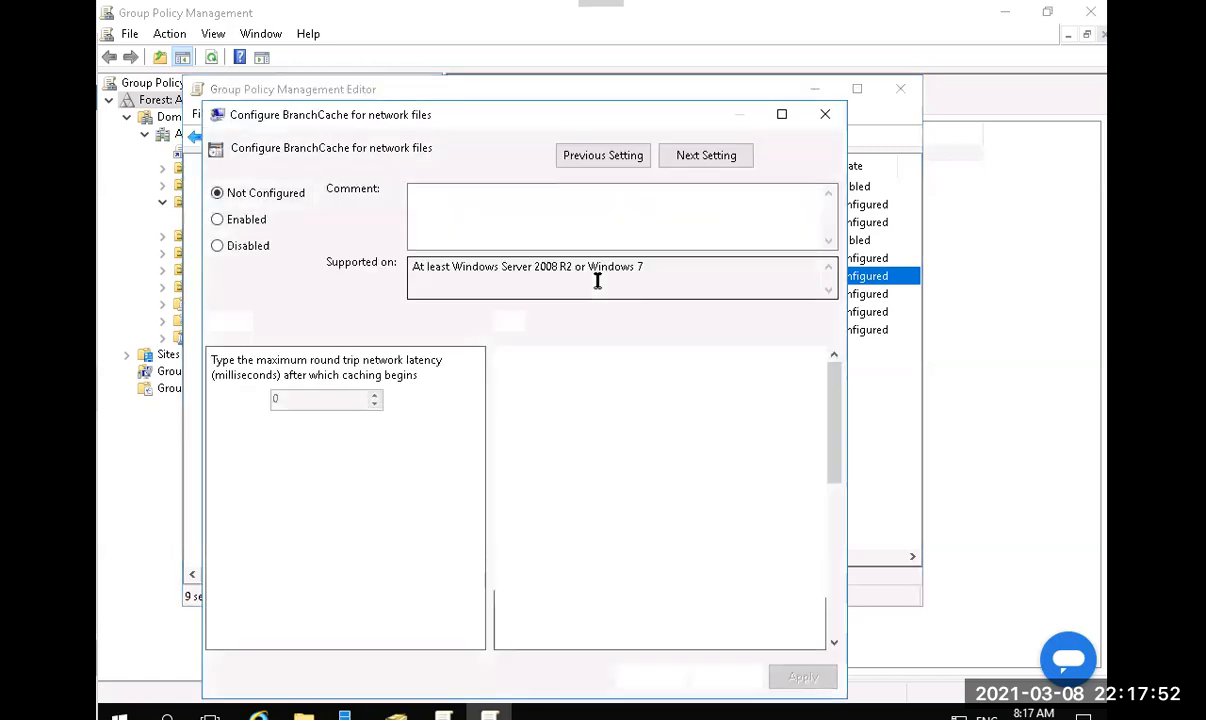
{"action": "left_click", "coordinate": [230, 220]}
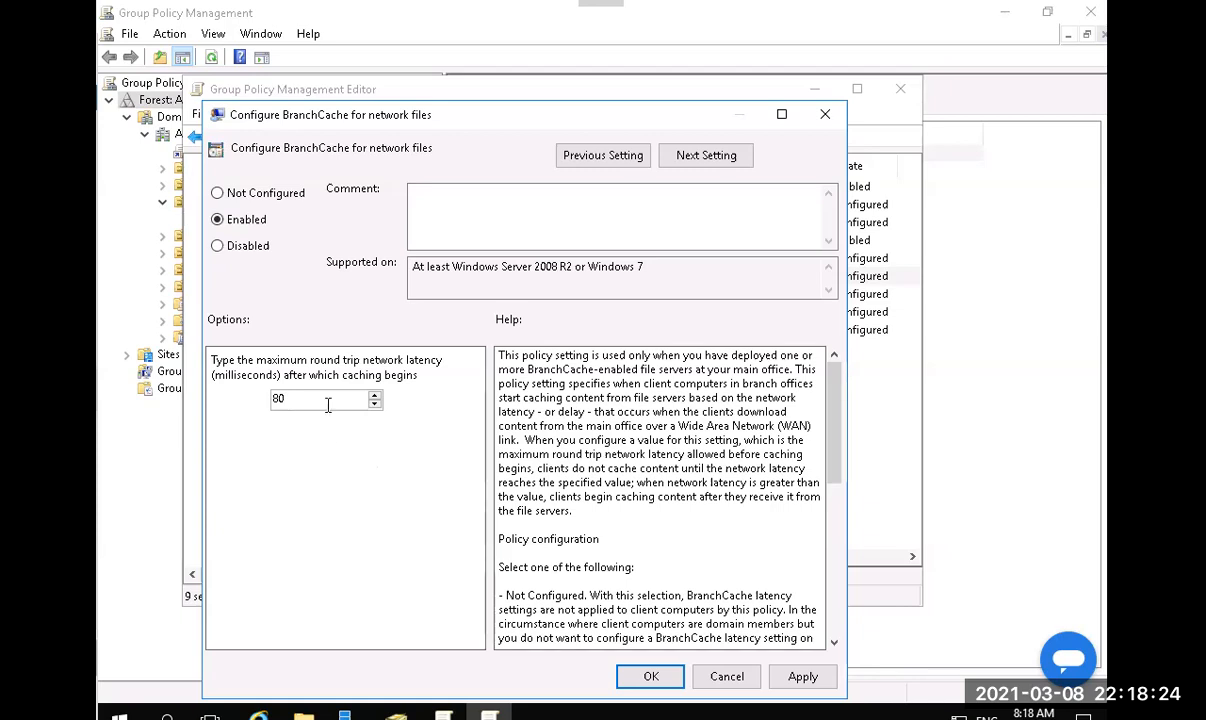
{"action": "left_click_drag", "start_coordinate": [328, 402], "coordinate": [228, 412]}
{"action": "type", "text": "0"}
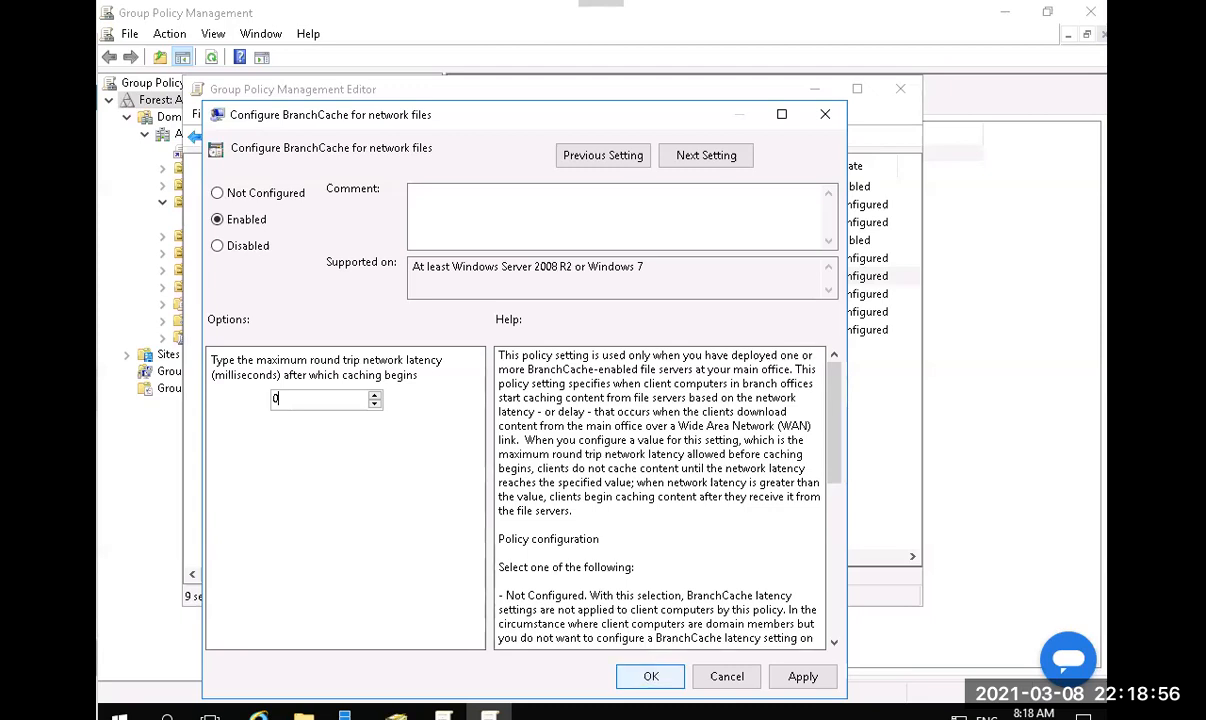
{"action": "key", "text": "Return"}
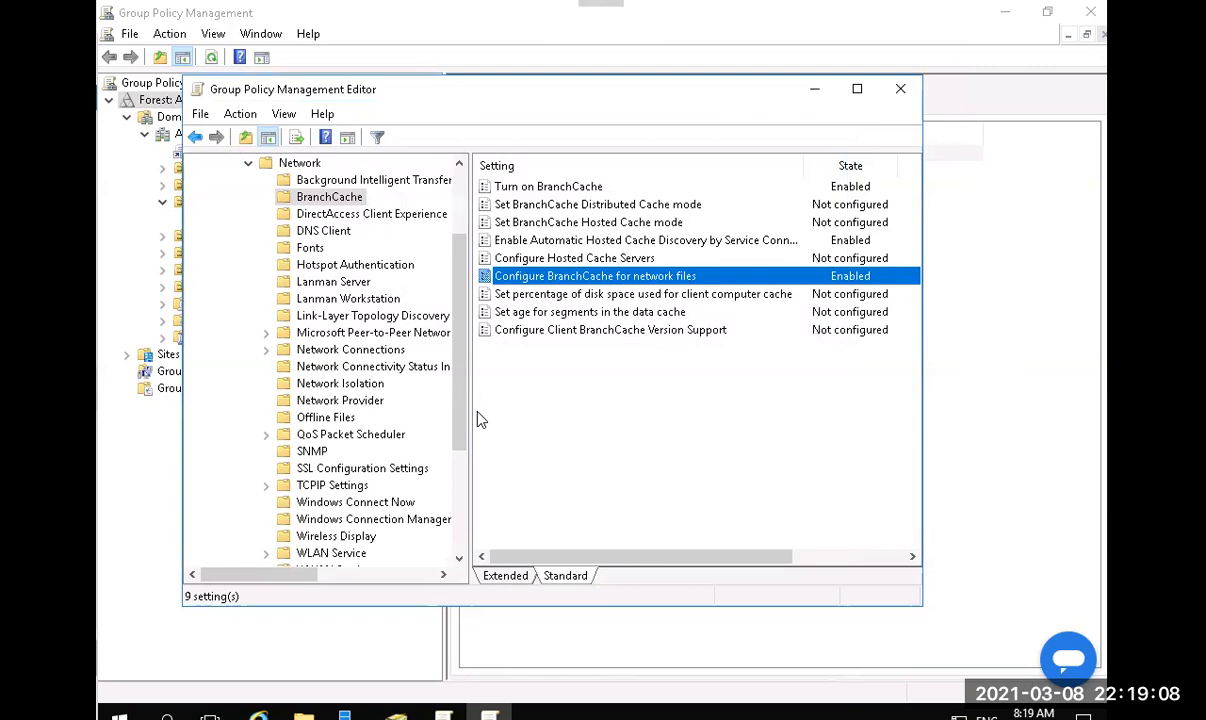
Close the editor, run Group Policy Update on the IT OU, and dismiss the results.
{"action": "left_click", "coordinate": [899, 89]}
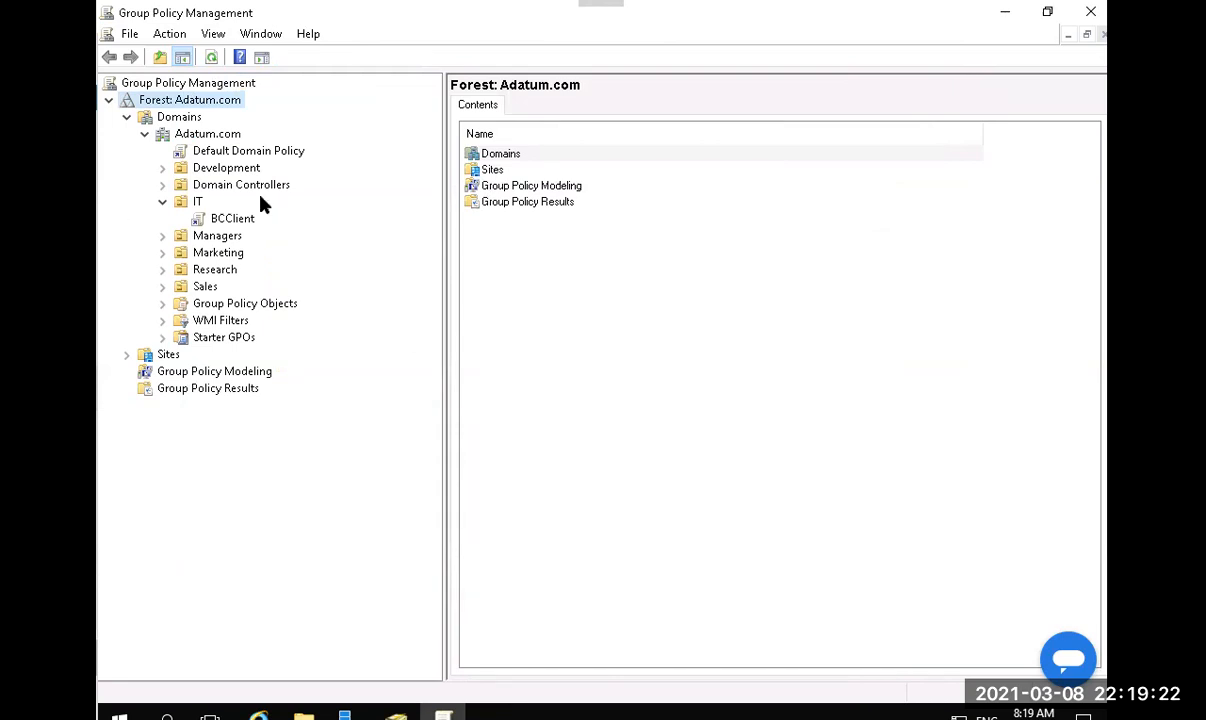
{"action": "right_click", "coordinate": [197, 203]}
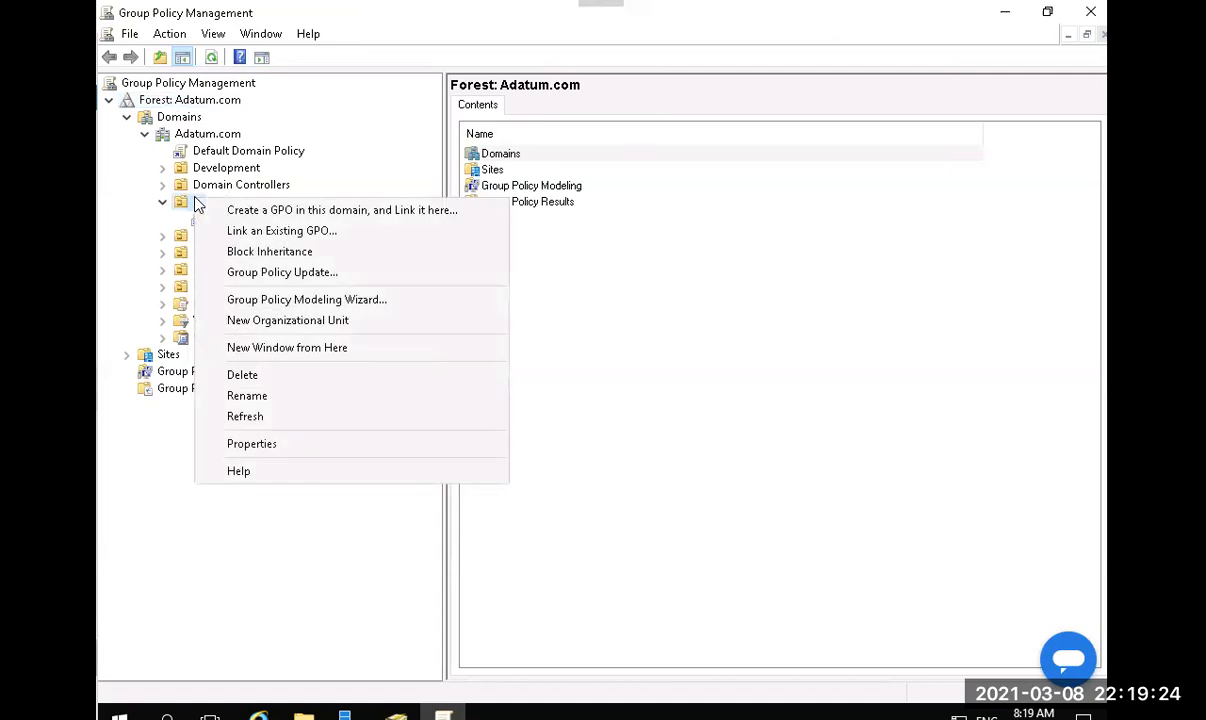
{"action": "left_click", "coordinate": [289, 272]}
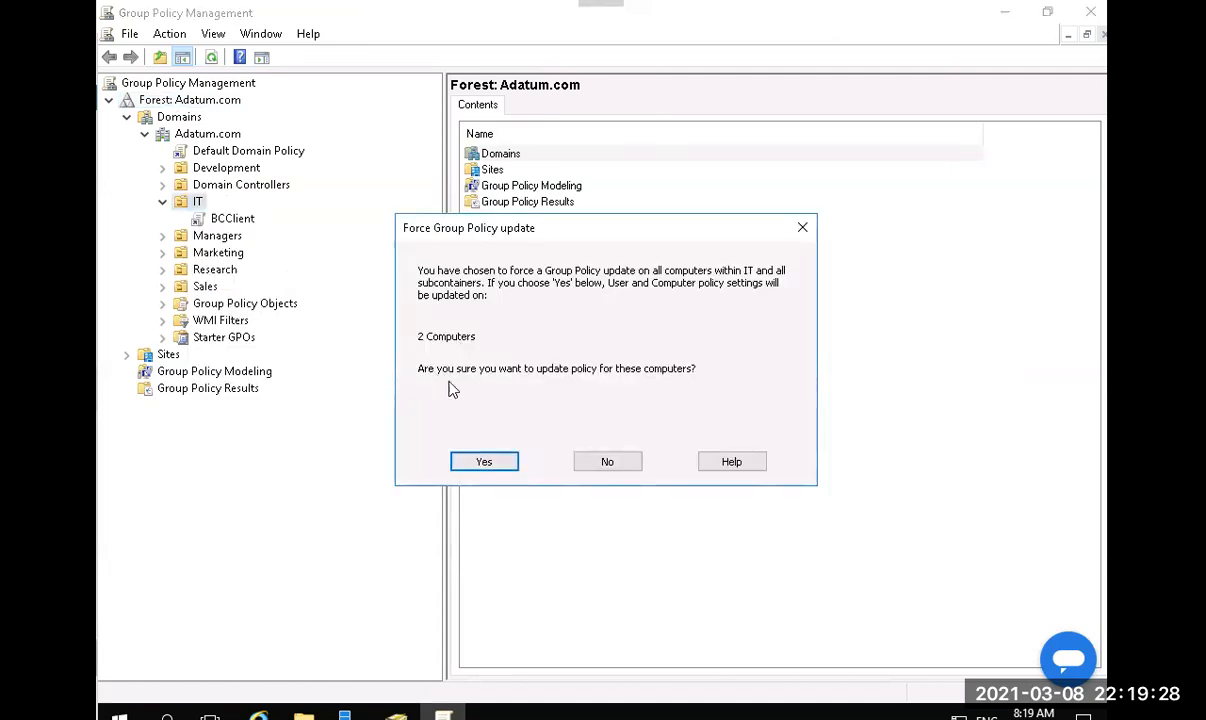
{"action": "left_click", "coordinate": [500, 464]}
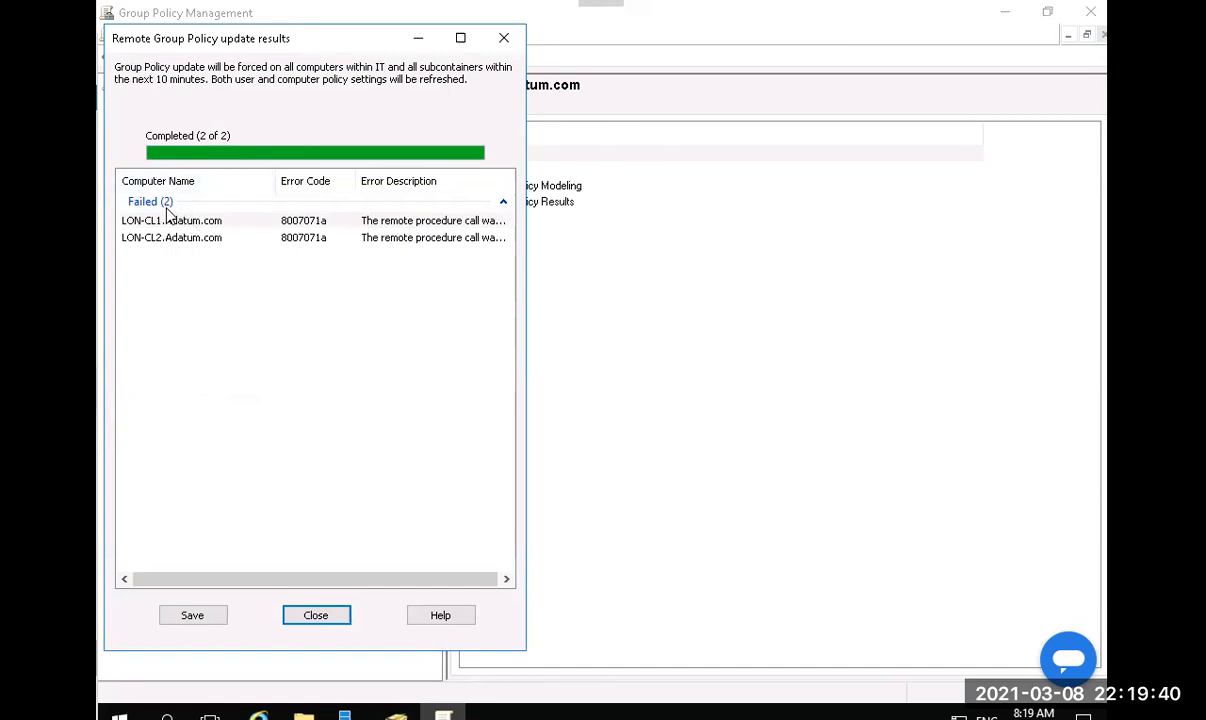
{"action": "left_click", "coordinate": [315, 615]}
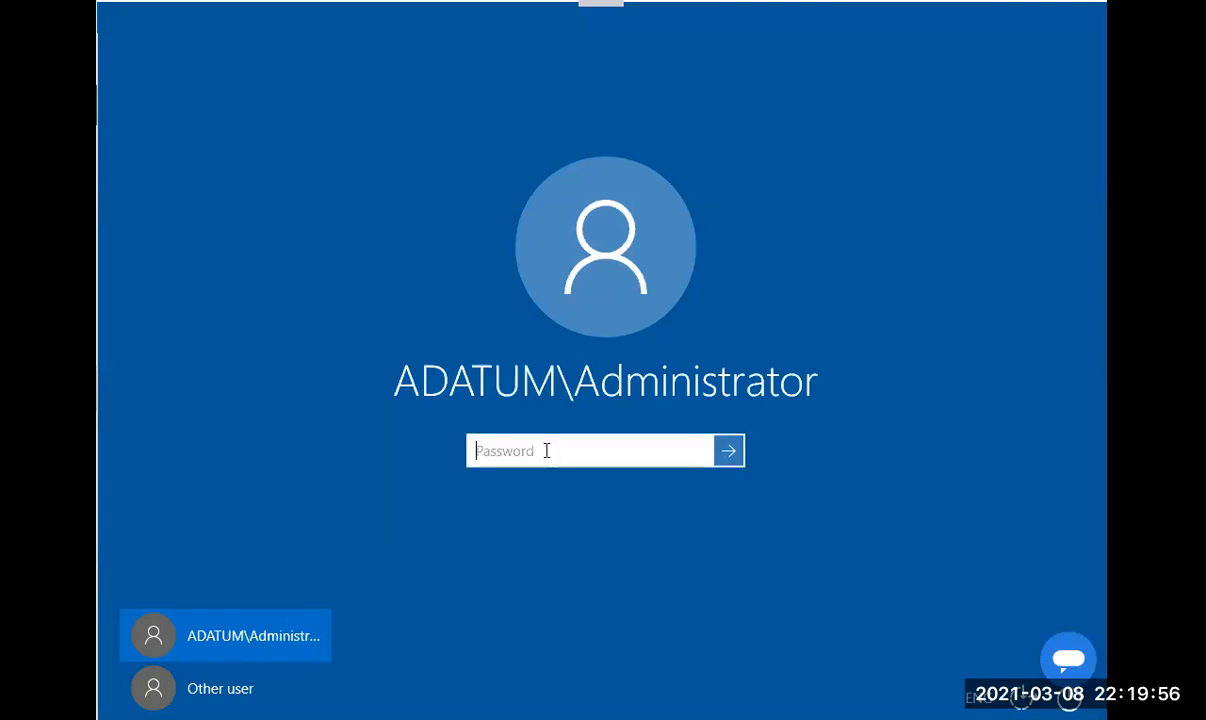
Enter the domain administrator's password to sign in.
{"action": "type", "text": "P"}
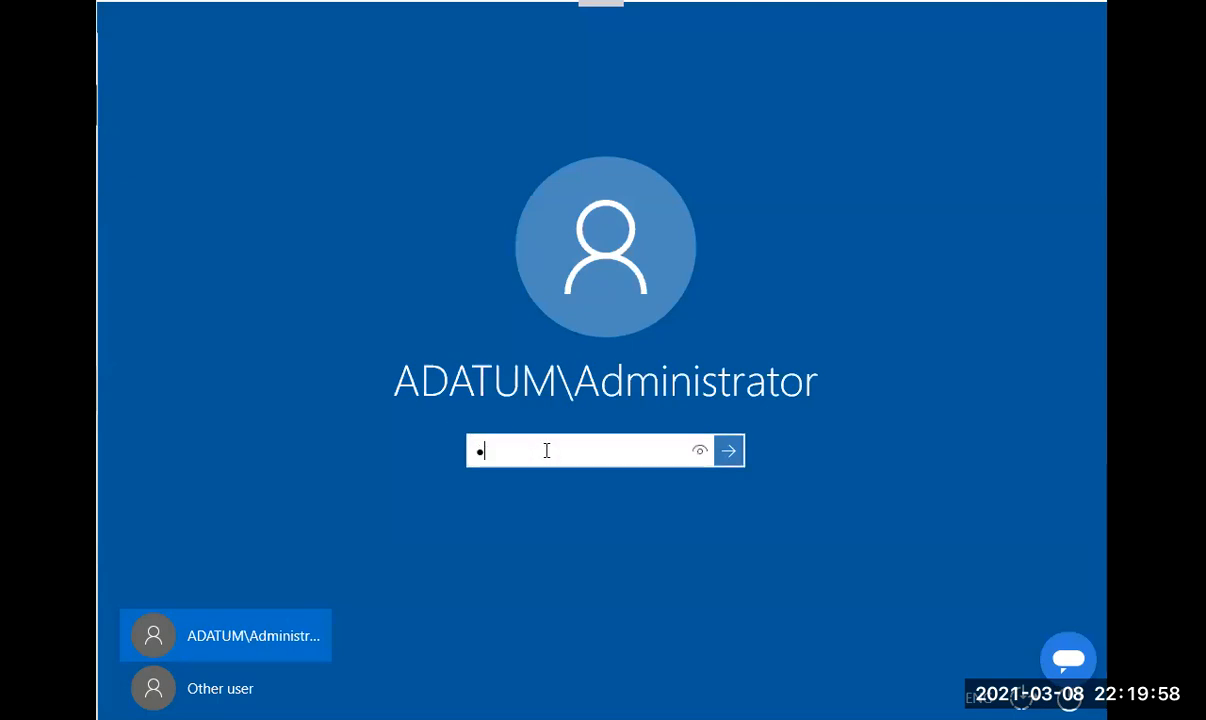
{"action": "type", "text": "a55w"}
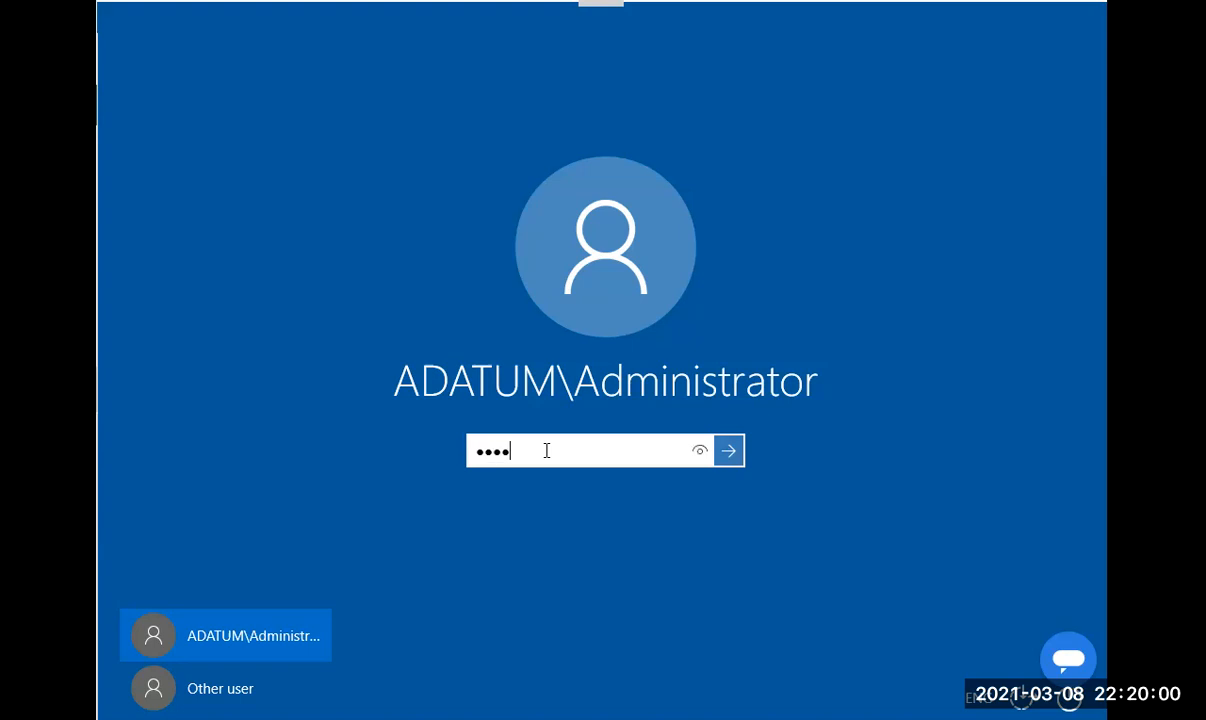
{"action": "type", "text": ".rd"}
{"action": "key", "text": "Return"}
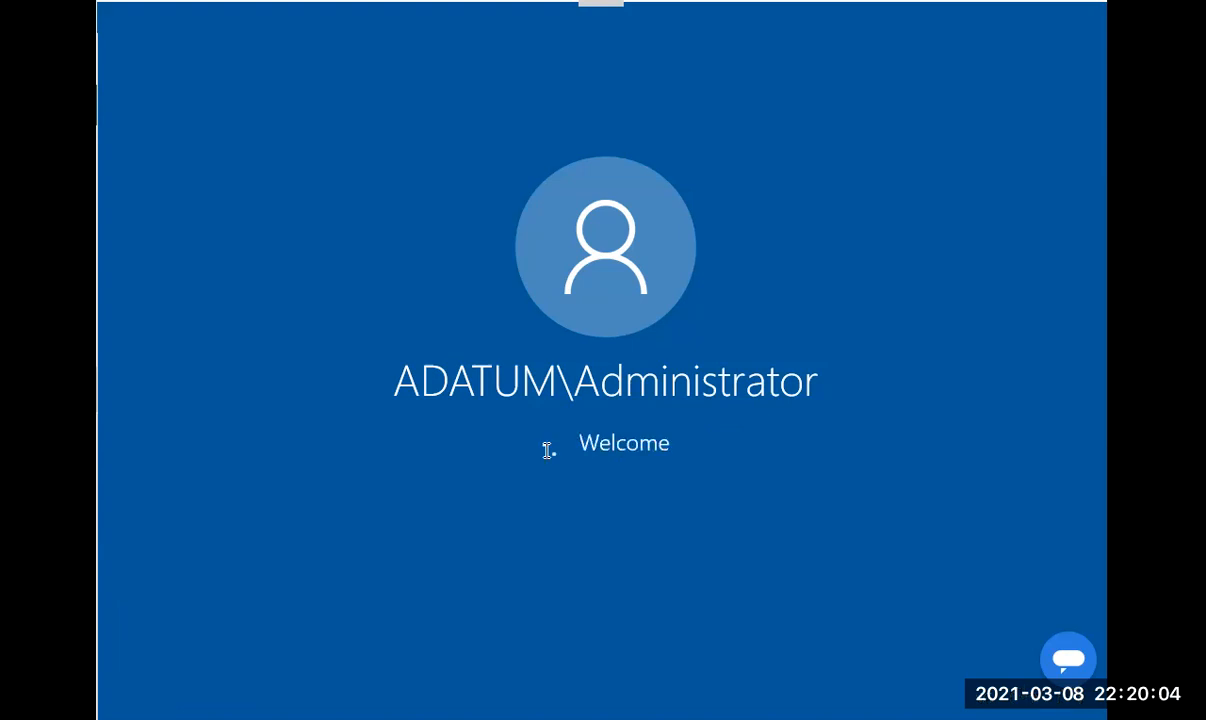
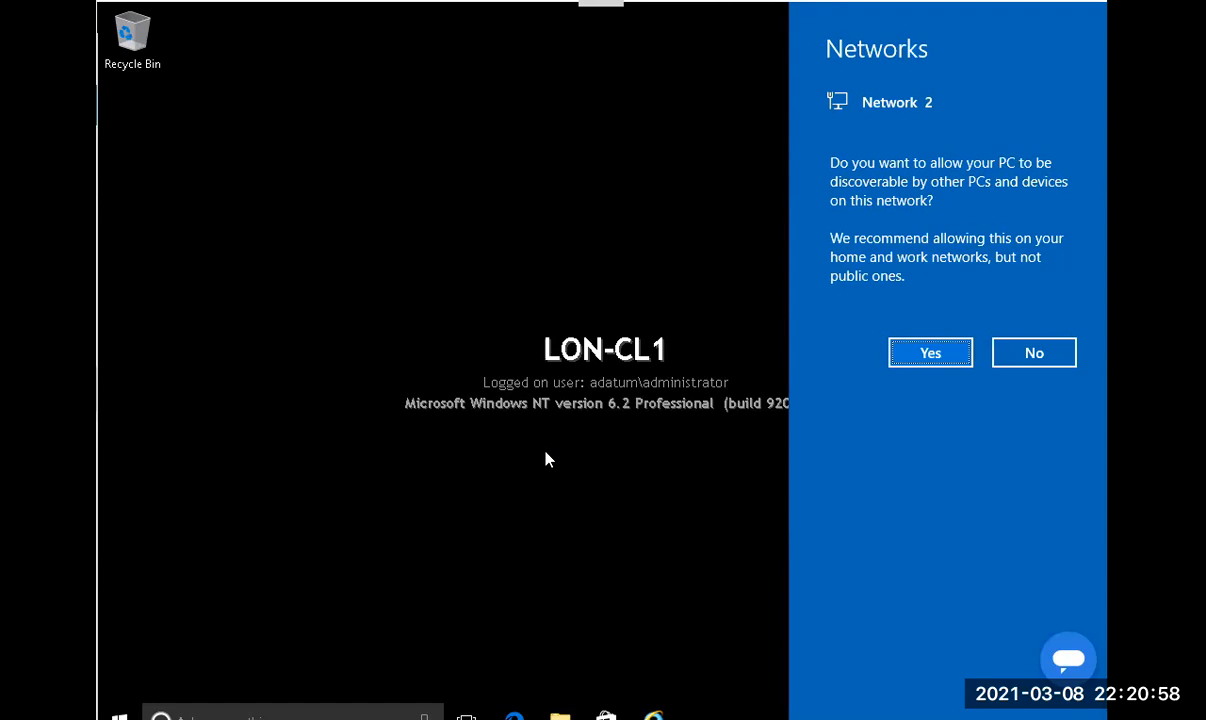
Make LON-CL1 discoverable on the network, then run gpupdate /force in an admin PowerShell.
{"action": "left_click", "coordinate": [931, 352]}
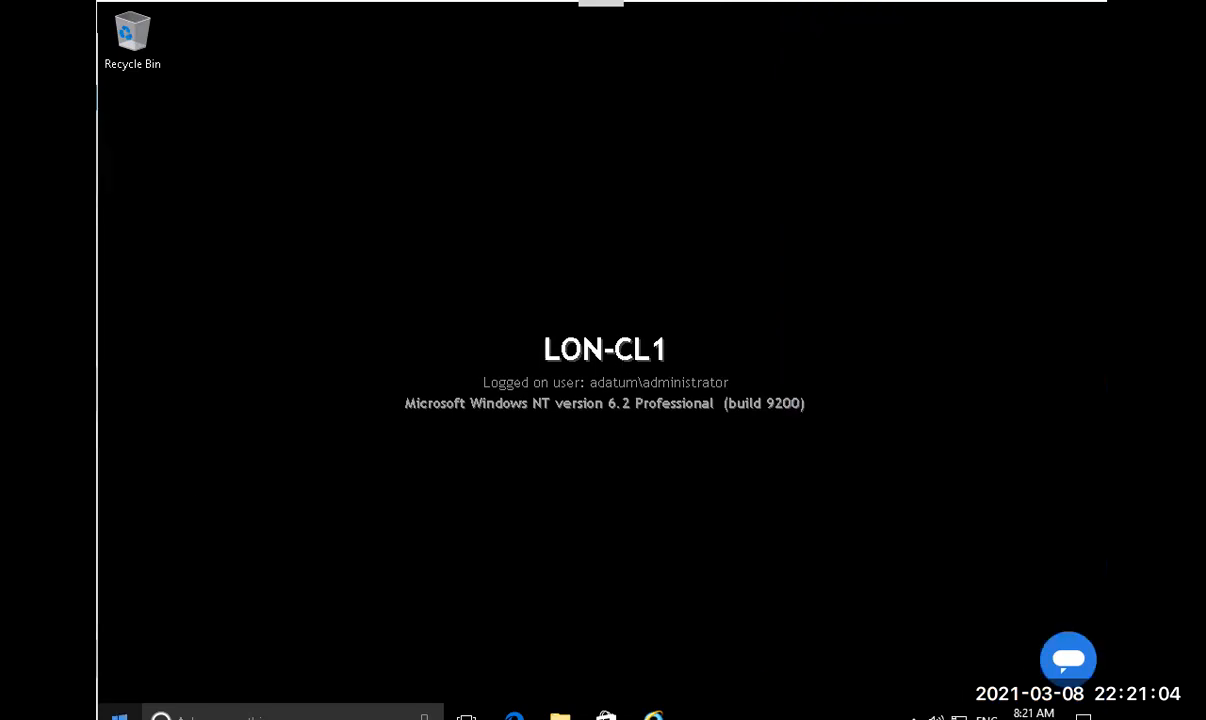
{"action": "right_click", "coordinate": [119, 716]}
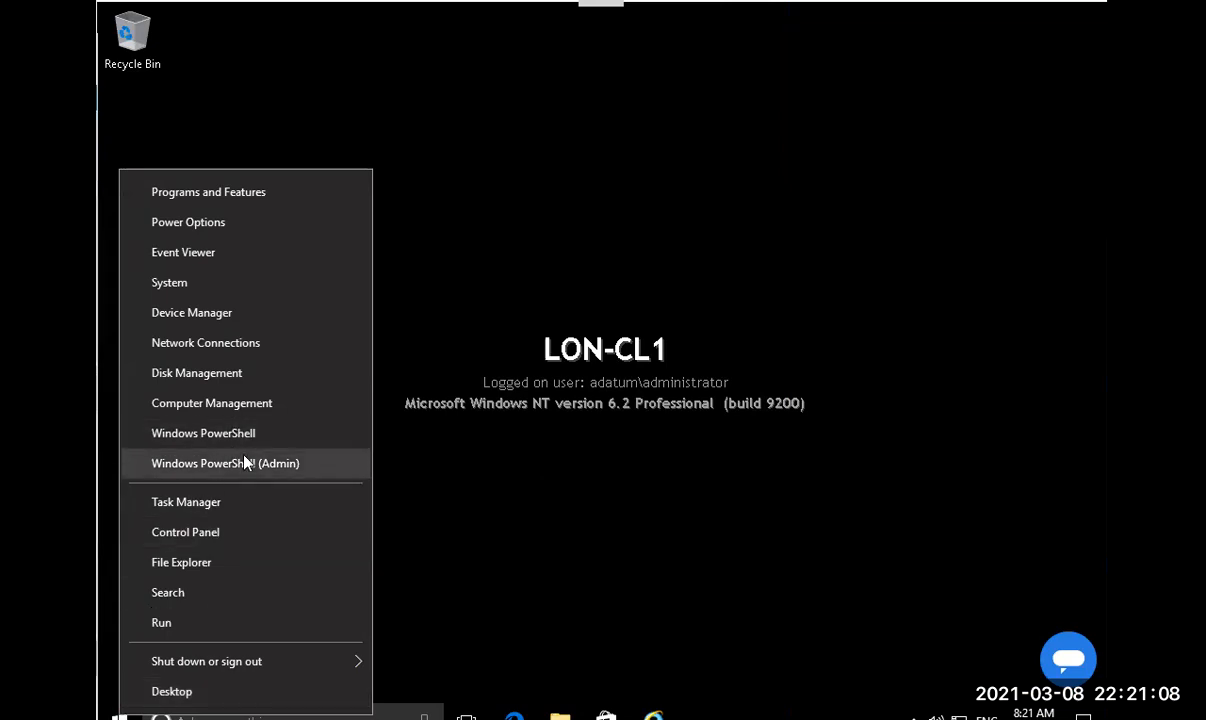
{"action": "left_click", "coordinate": [203, 433]}
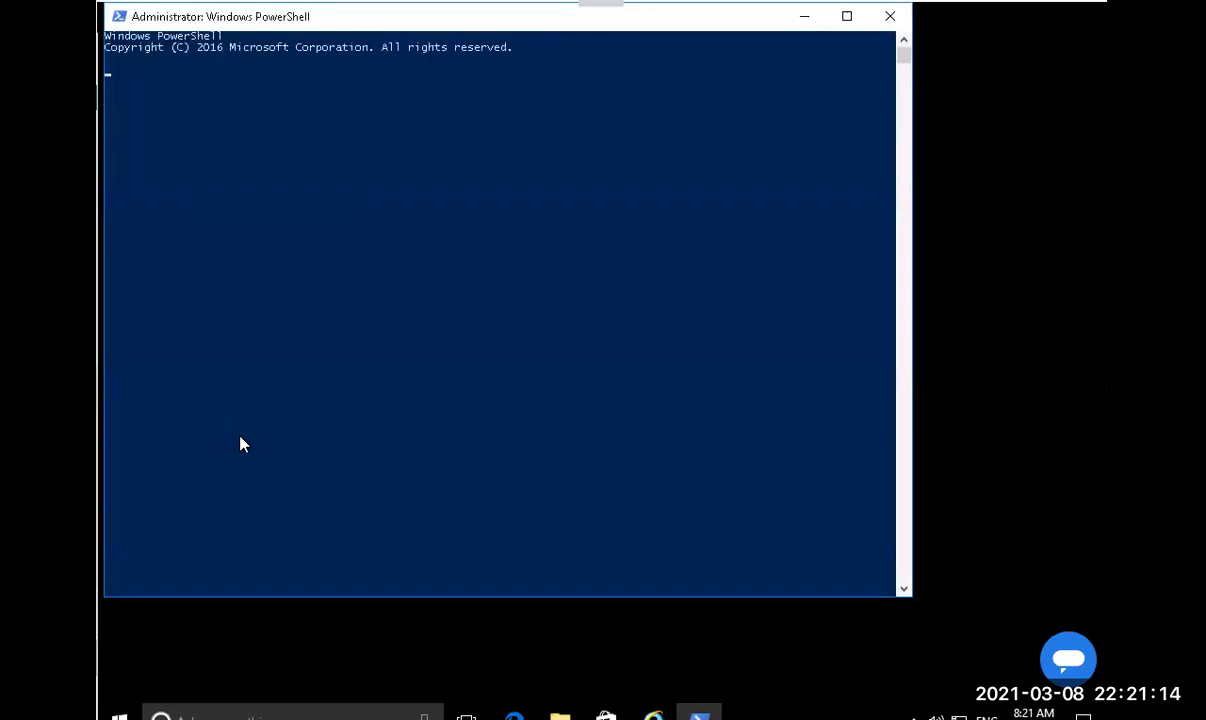
{"action": "type", "text": "gpupdate"}
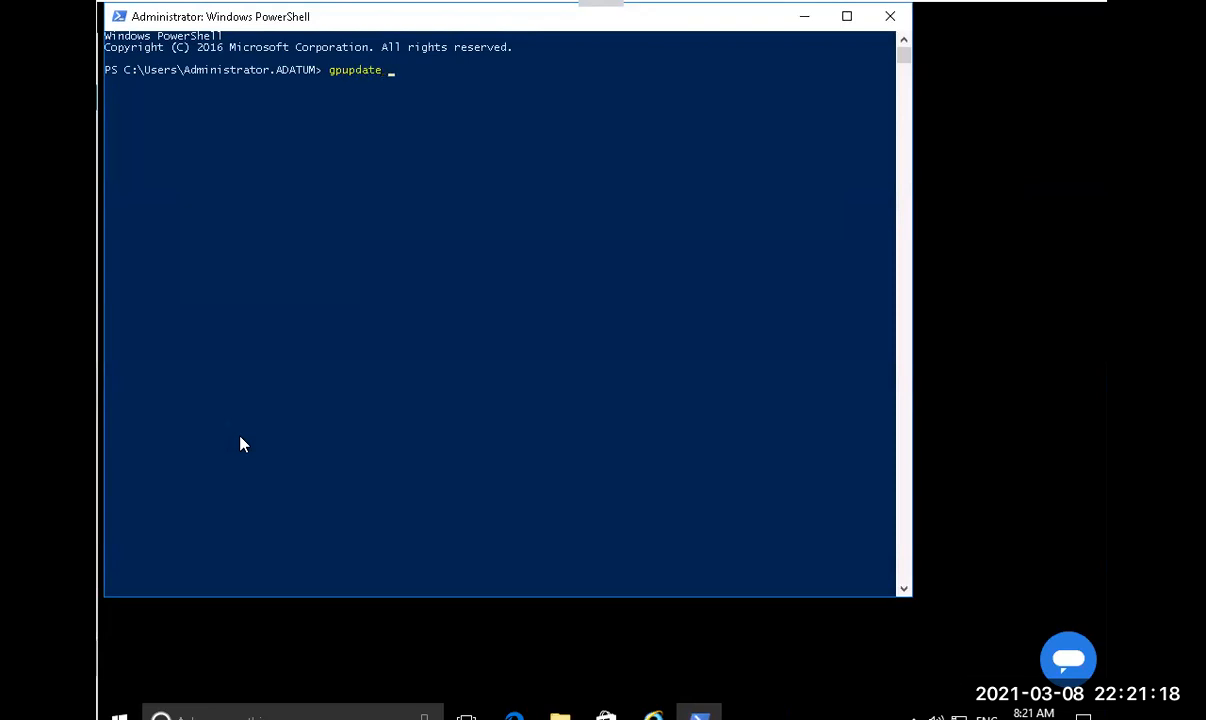
{"action": "type", "text": " /force"}
{"action": "key", "text": "Return"}
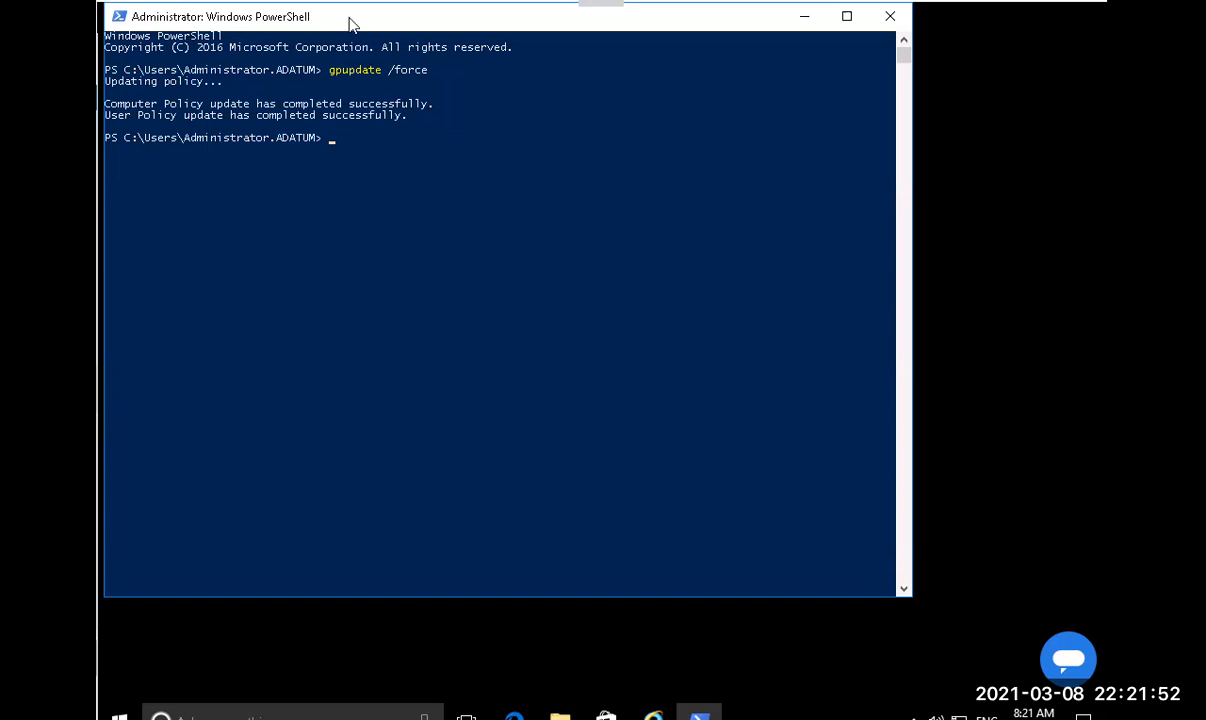
Check status with netsh branchcache show status all (Local Caching), then rerun gpupdate /force.
{"action": "left_click", "coordinate": [292, 210]}
{"action": "right_click", "coordinate": [443, 228]}
{"action": "type", "text": "netsh branc"}
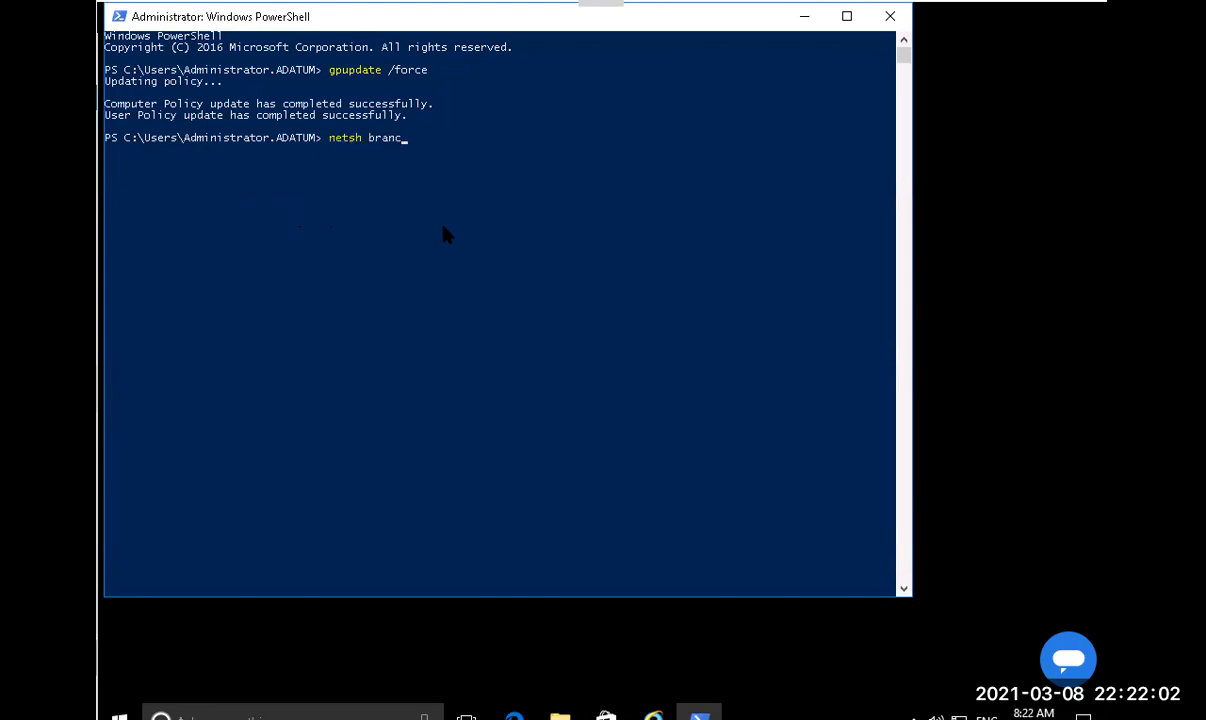
{"action": "type", "text": "hcache show status all"}
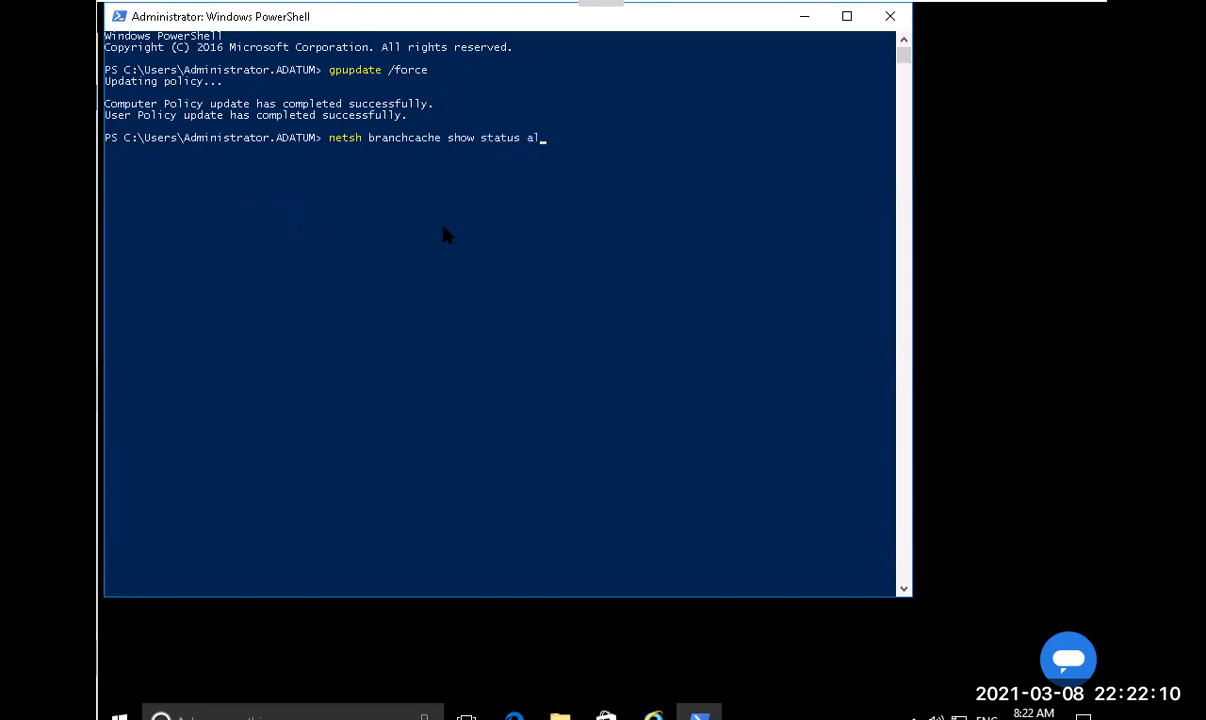
{"action": "key", "text": "Return"}
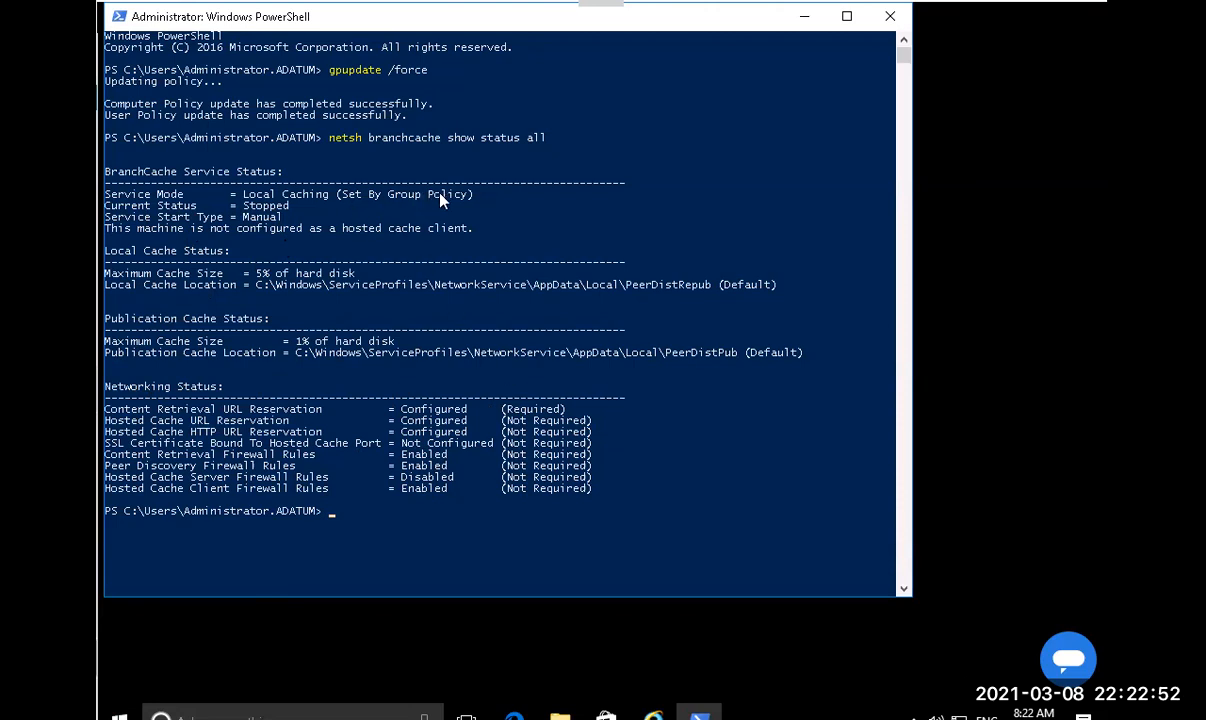
{"action": "key", "text": "Up"}
{"action": "key", "text": "Up"}
{"action": "key", "text": "Return"}
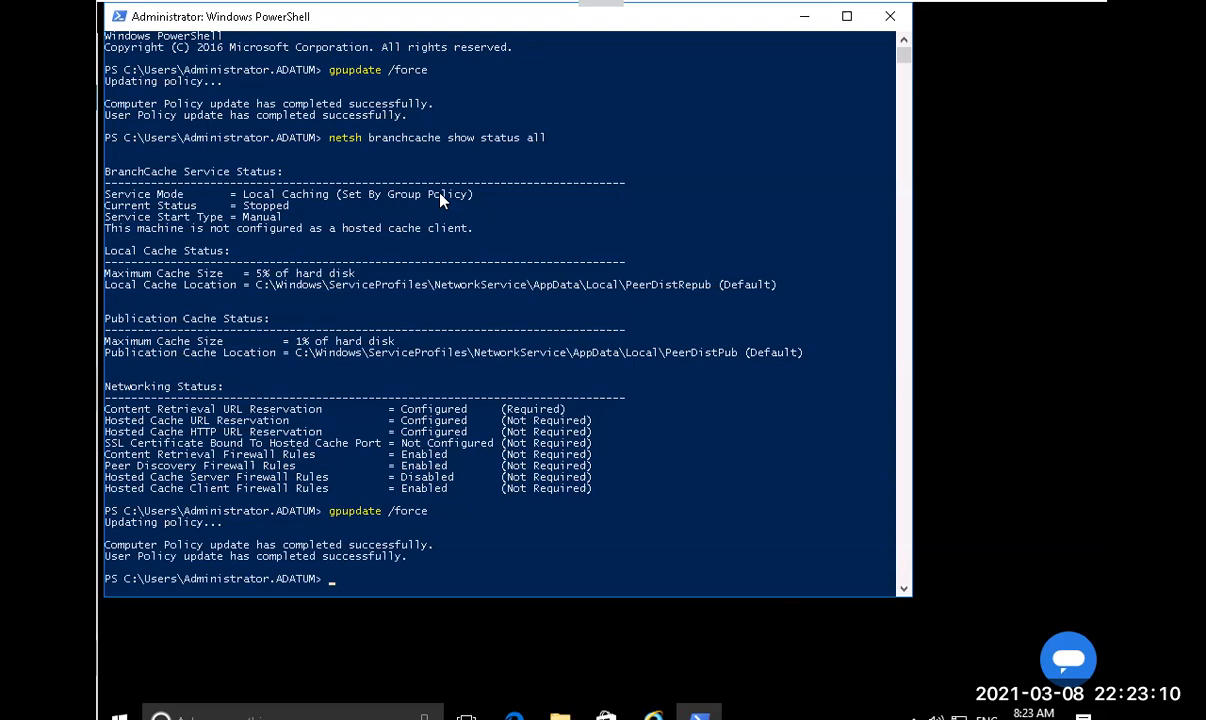
Recheck BranchCache status, highlight the Hosted Cache Client and Running lines, then switch to LON-CL2.
{"action": "key", "text": "Up"}
{"action": "key", "text": "Up"}
{"action": "key", "text": "Return"}
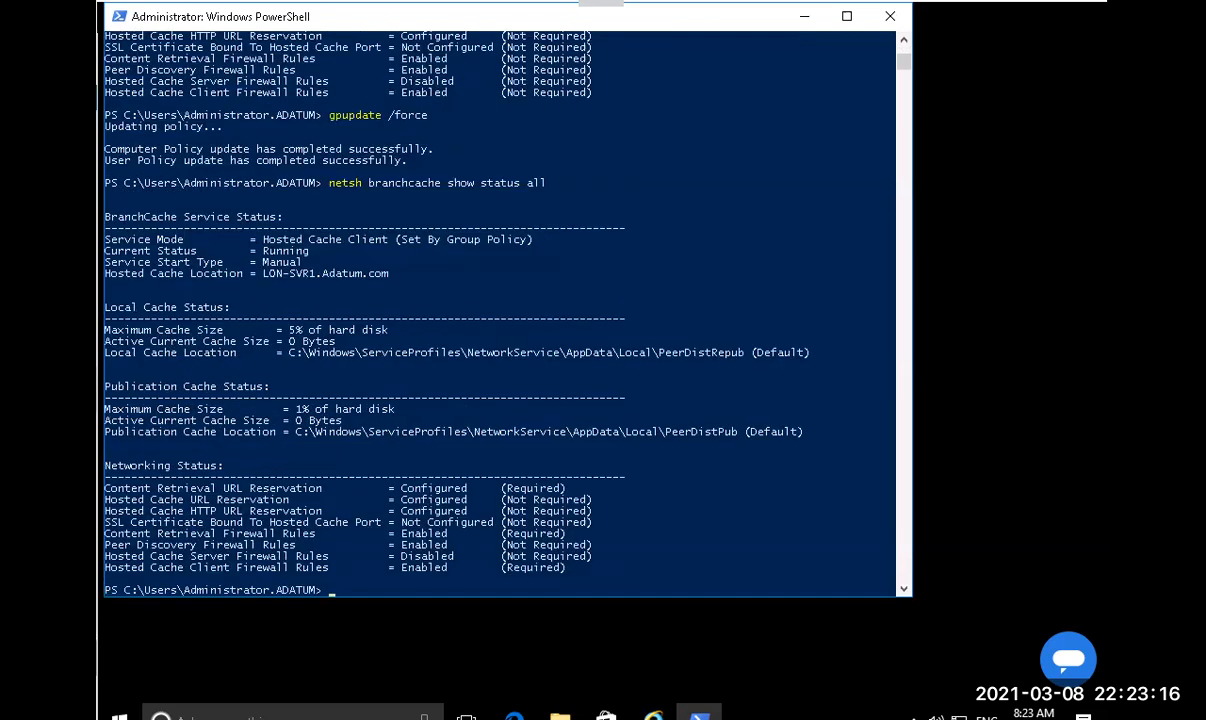
{"action": "left_click", "coordinate": [107, 251]}
{"action": "left_click_drag", "start_coordinate": [152, 258], "coordinate": [306, 265]}
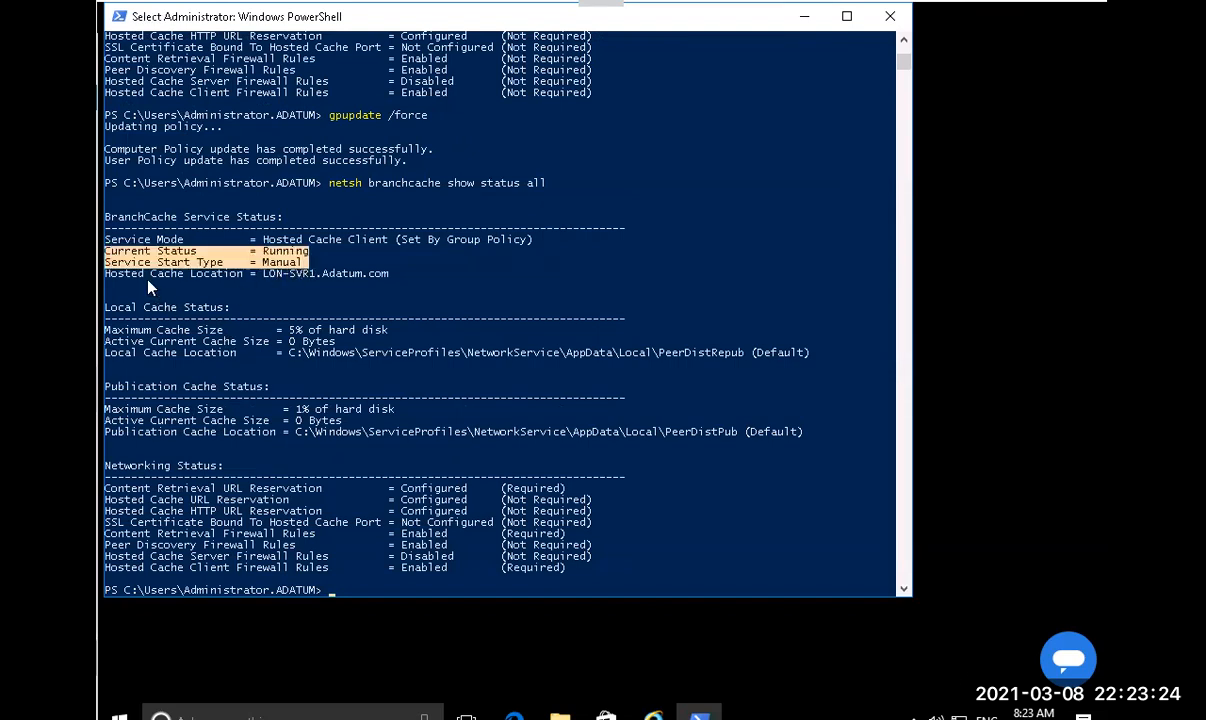
{"action": "left_click", "coordinate": [302, 288]}
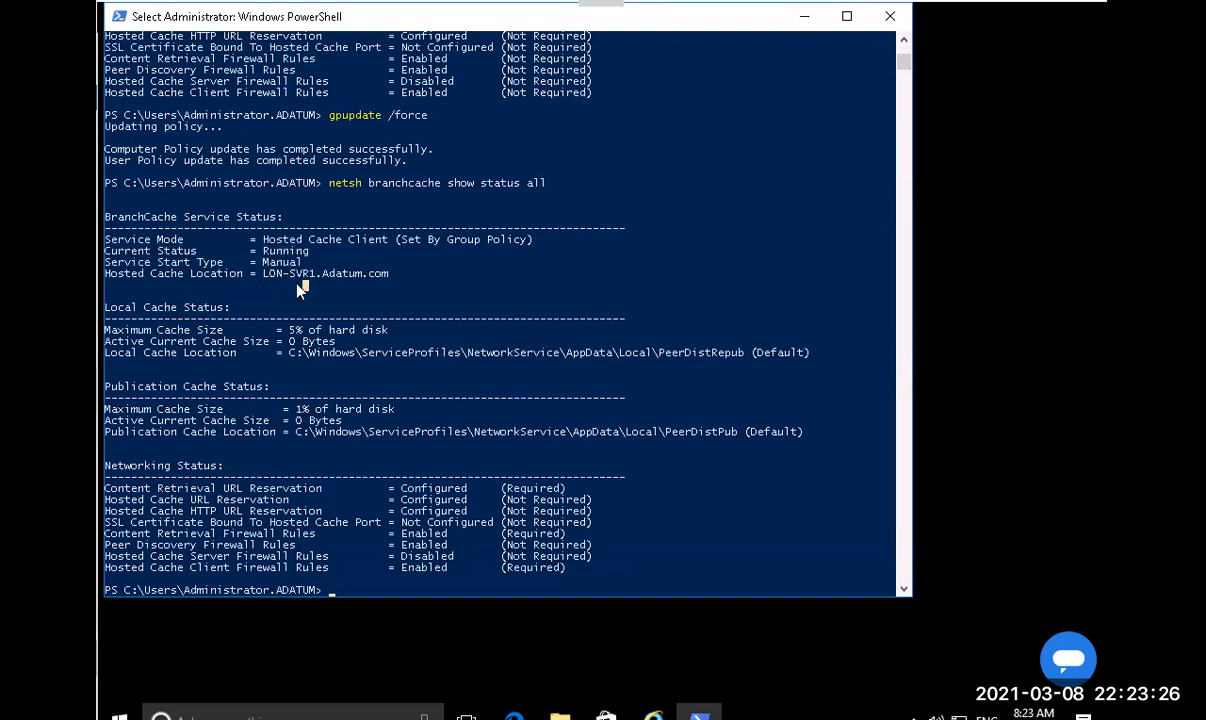
{"action": "right_click", "coordinate": [354, 286]}
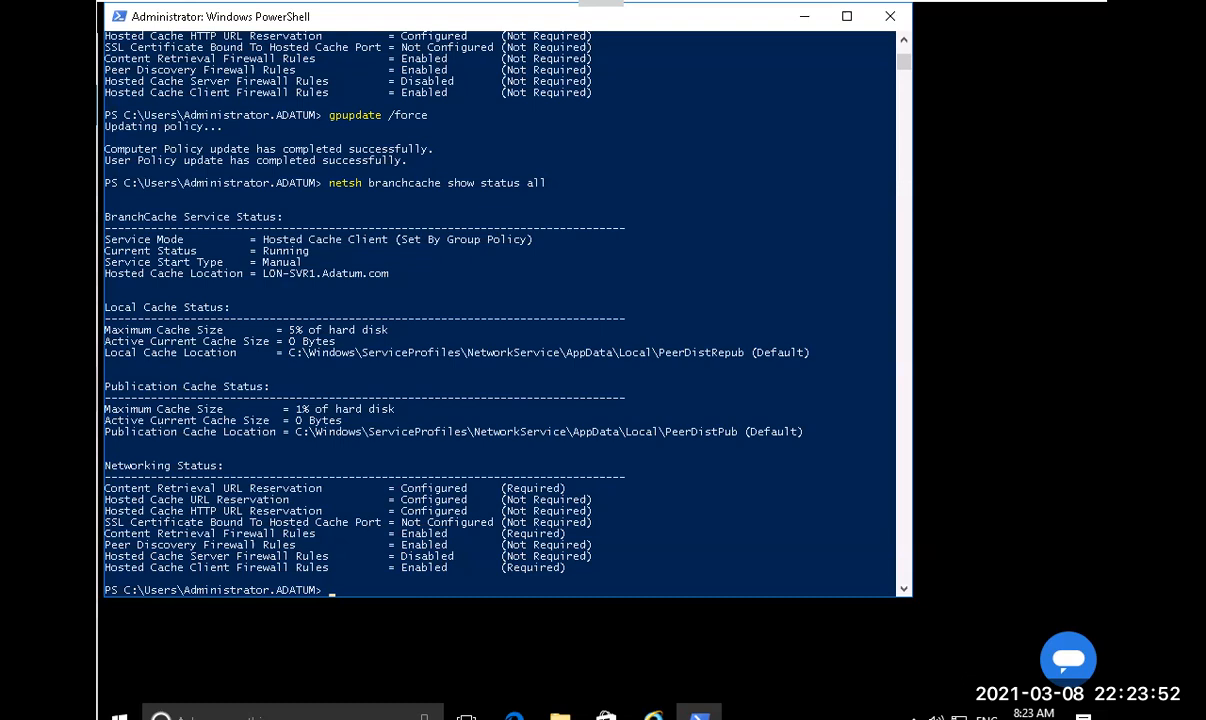
{"action": "key", "text": "ctrl+Tab"}
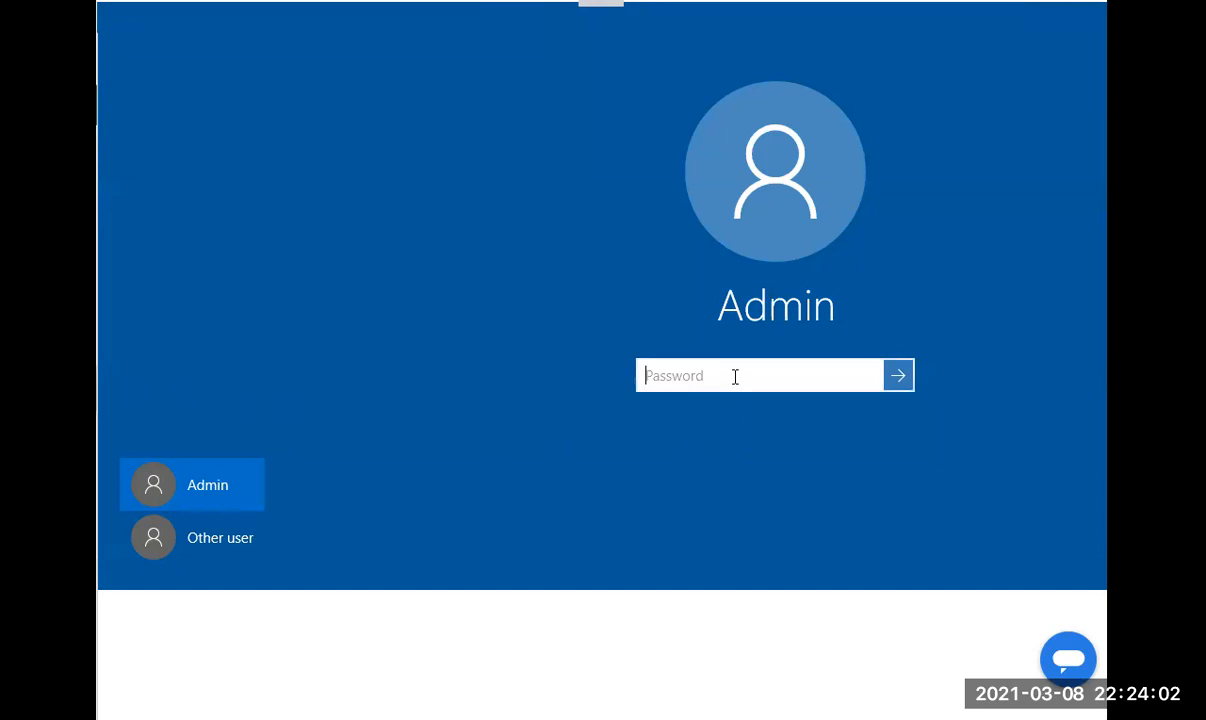
Enter the administrator password to sign in to LON-CL2.
{"action": "type", "text": "•••••••"}
{"action": "key", "text": "Return"}
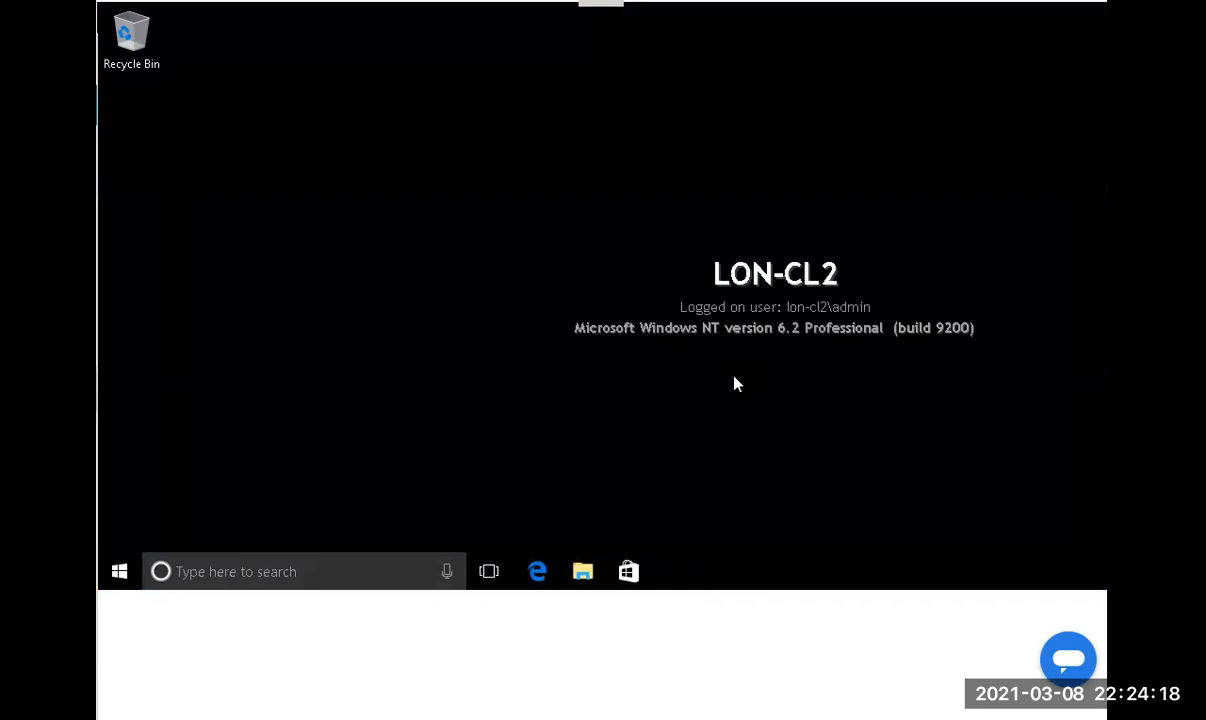
View This PC properties to confirm LON-CL2 is joined to Adatum.com, then bring up Run.
{"action": "left_click", "coordinate": [118, 587]}
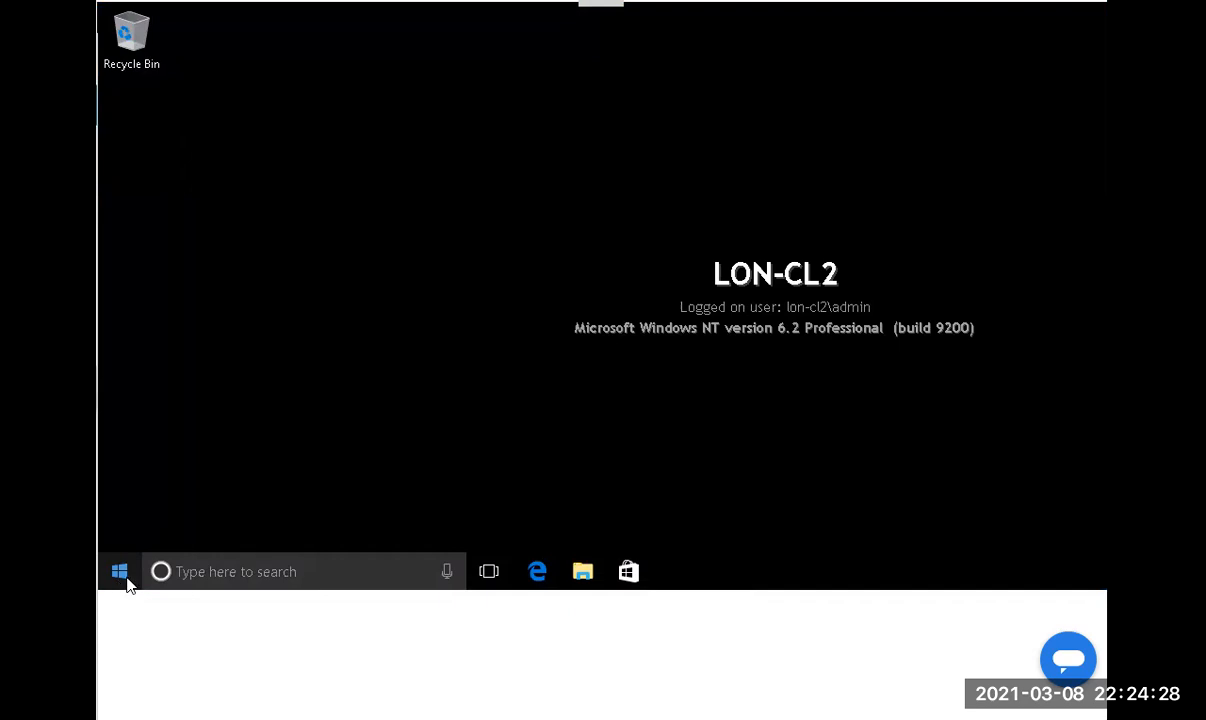
{"action": "left_click", "coordinate": [119, 571]}
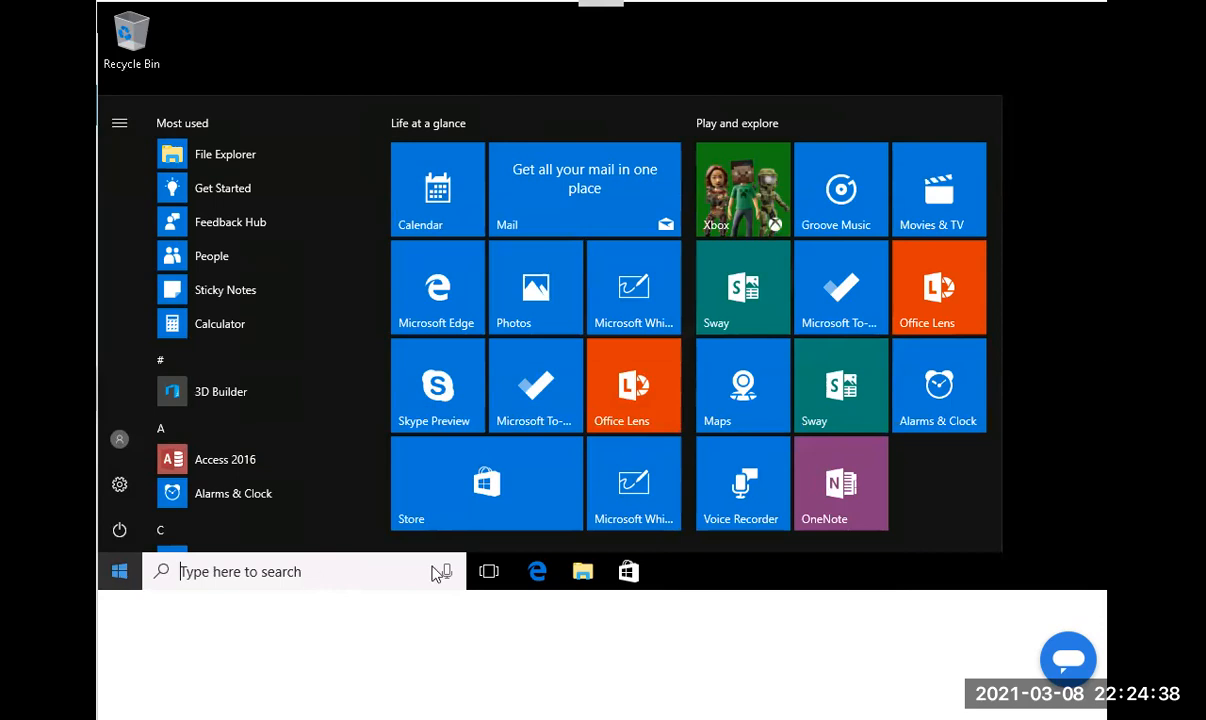
{"action": "left_click", "coordinate": [594, 574]}
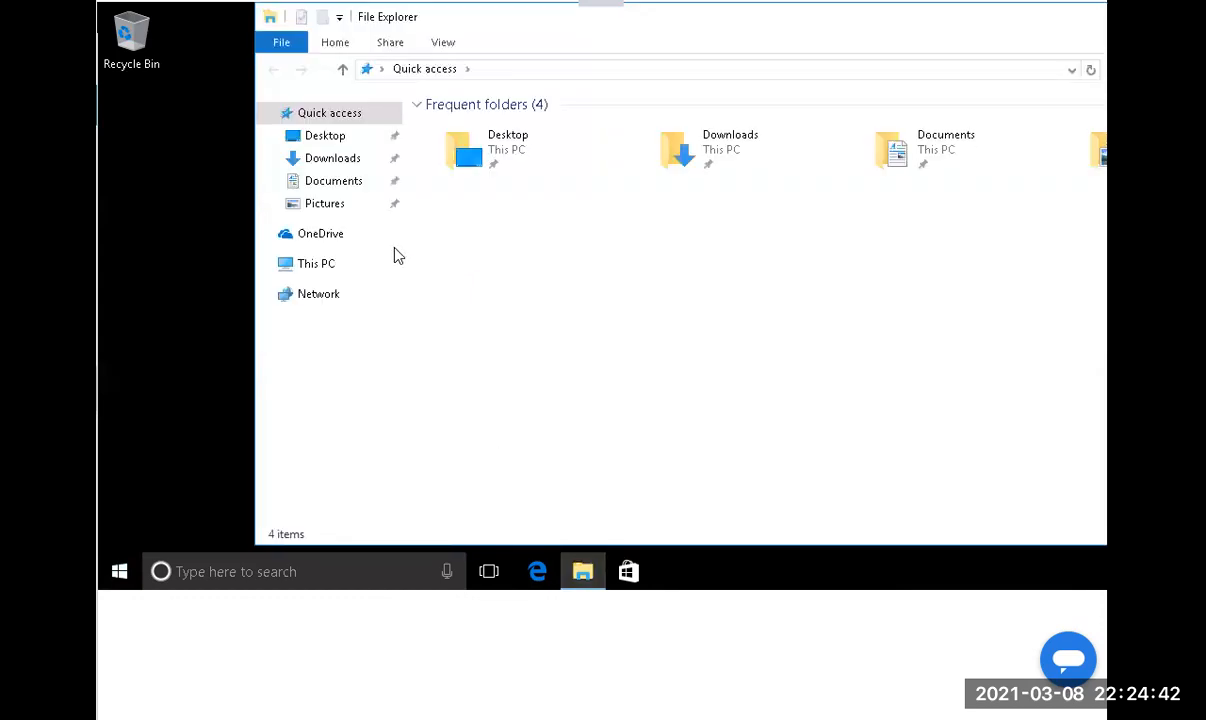
{"action": "right_click", "coordinate": [303, 263]}
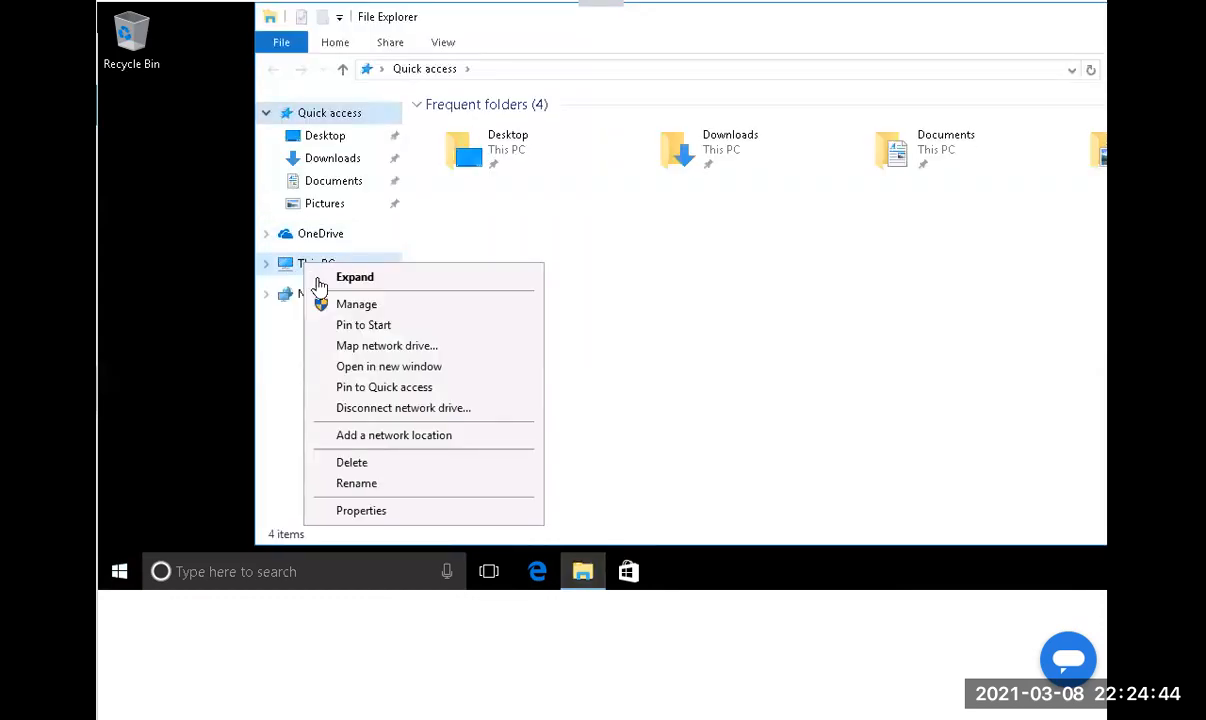
{"action": "left_click", "coordinate": [411, 510]}
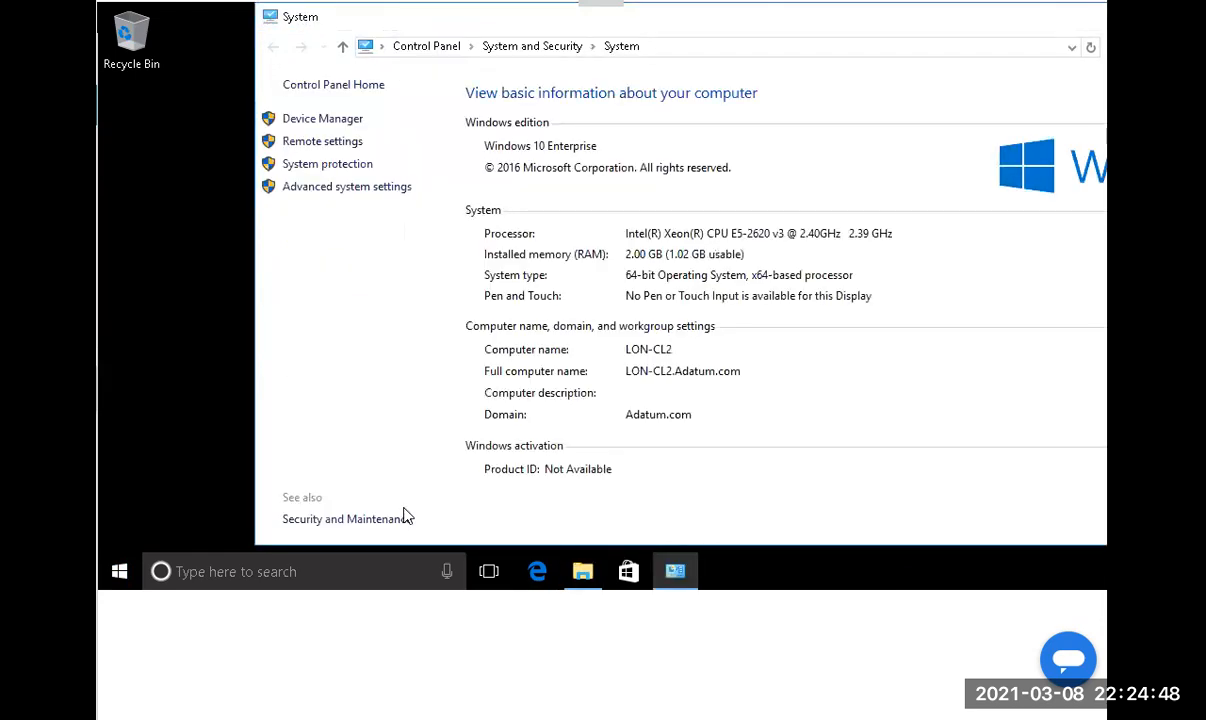
{"action": "right_click", "coordinate": [121, 572]}
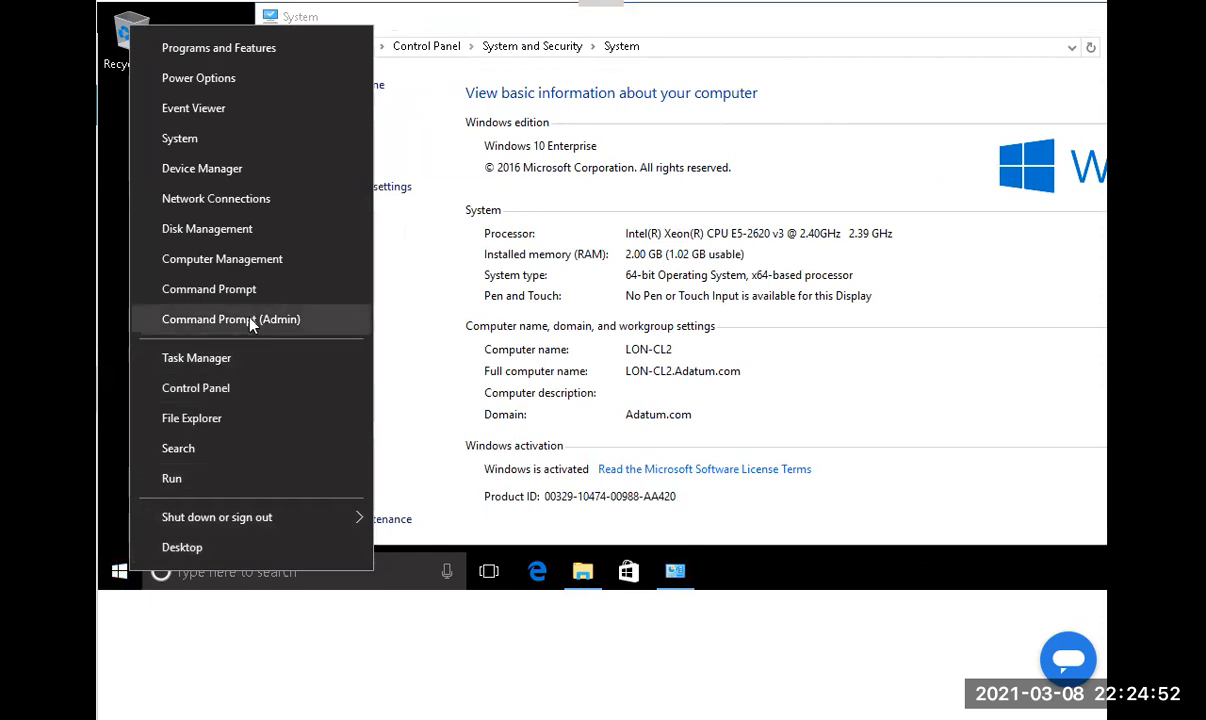
{"action": "left_click", "coordinate": [206, 484]}
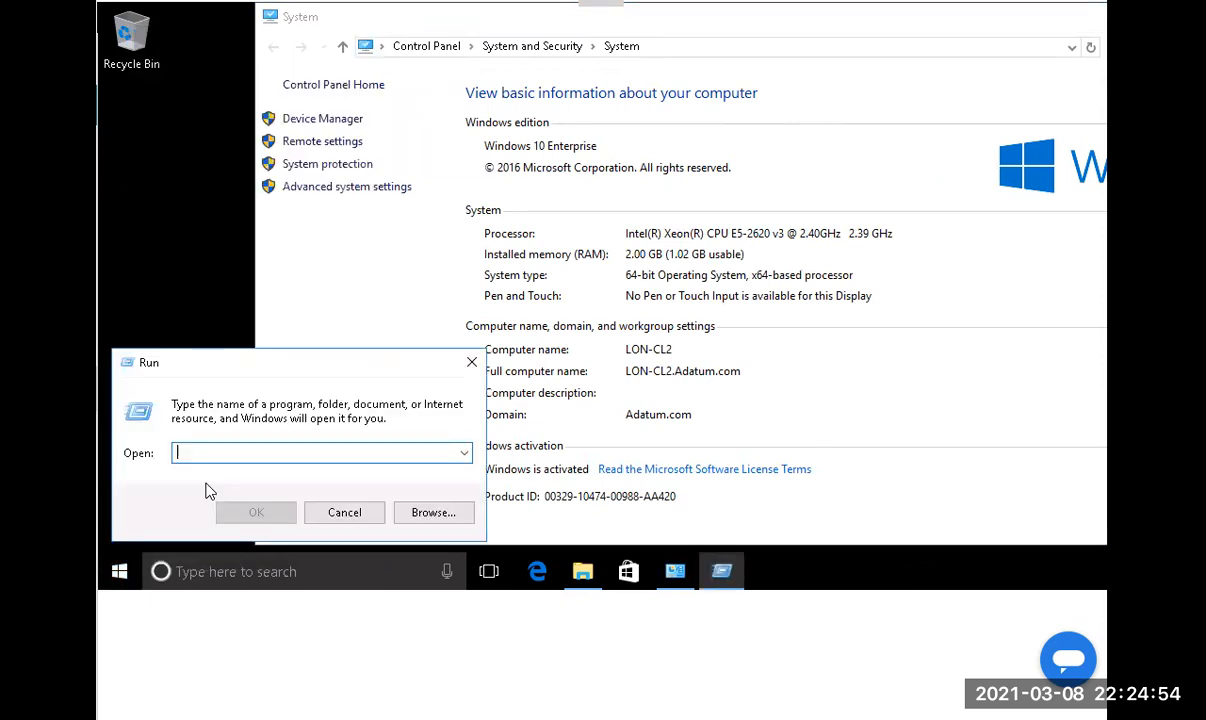
Launch cmd and run netsh branchcache show status all, showing the service Disabled and Stopped.
{"action": "type", "text": "cmd"}
{"action": "key", "text": "Return"}
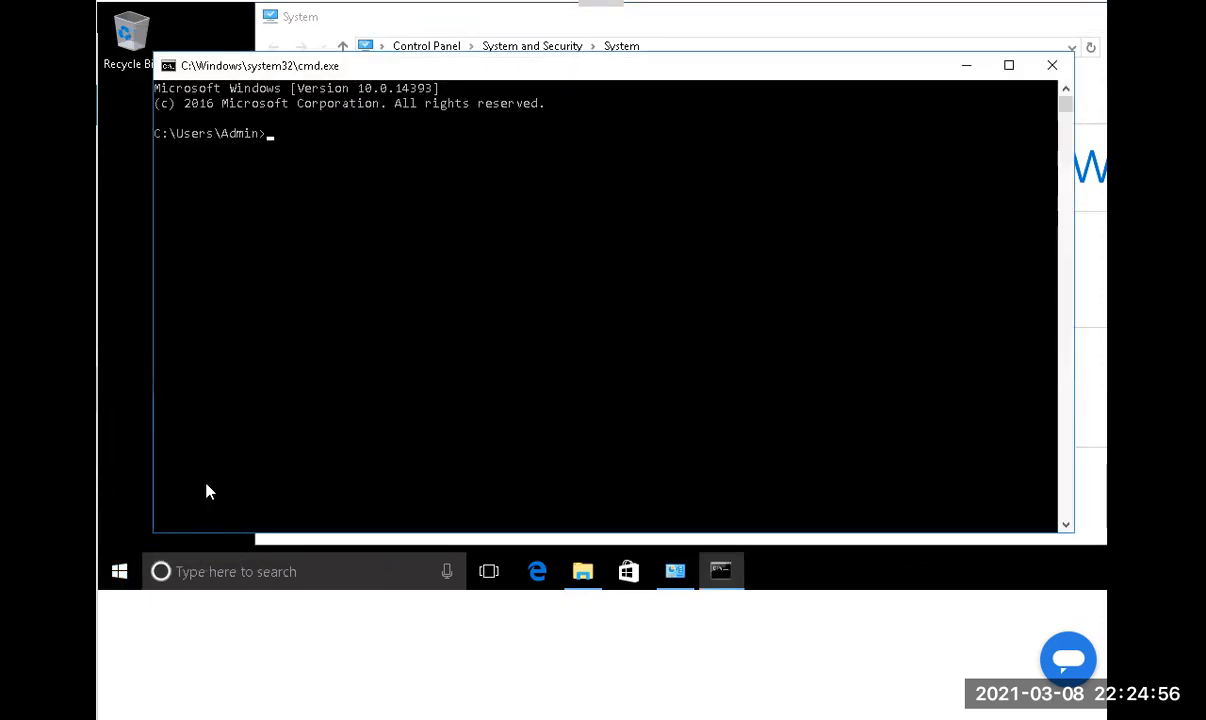
{"action": "type", "text": "gpup"}
{"action": "key", "text": "BackSpace"}
{"action": "key", "text": "BackSpace"}
{"action": "key", "text": "BackSpace"}
{"action": "key", "text": "BackSpace"}
{"action": "type", "text": "netsh"}
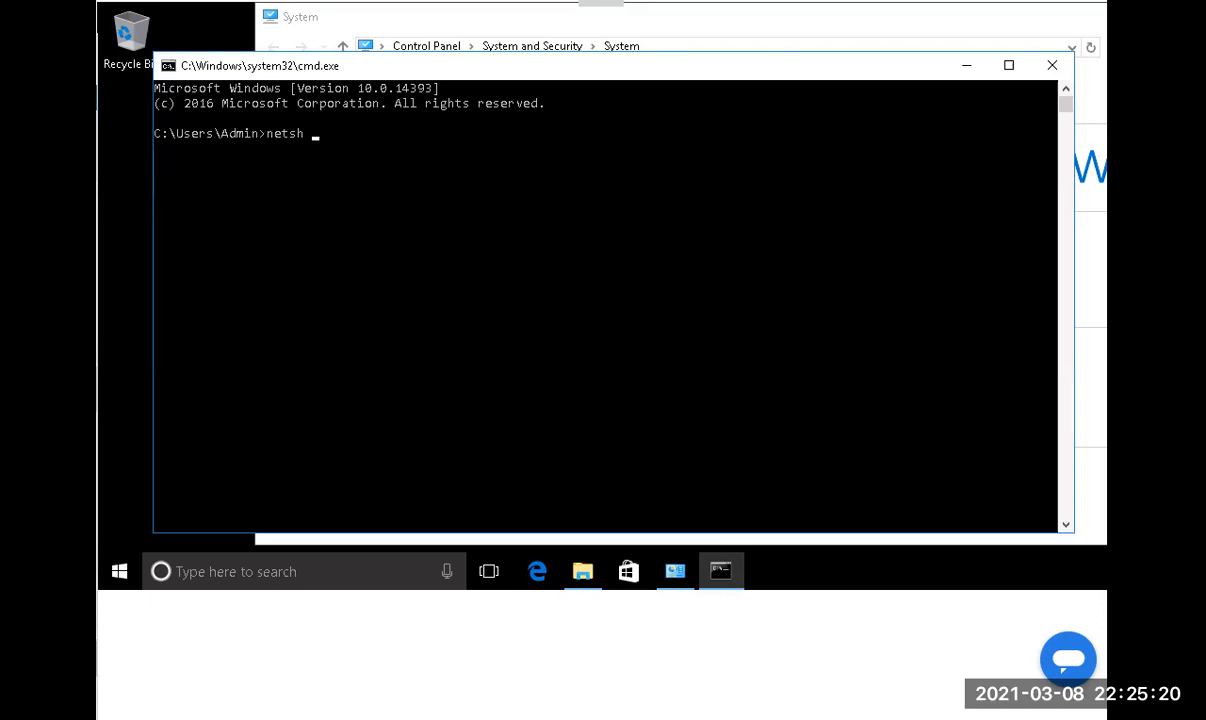
{"action": "left_click", "coordinate": [397, 240]}
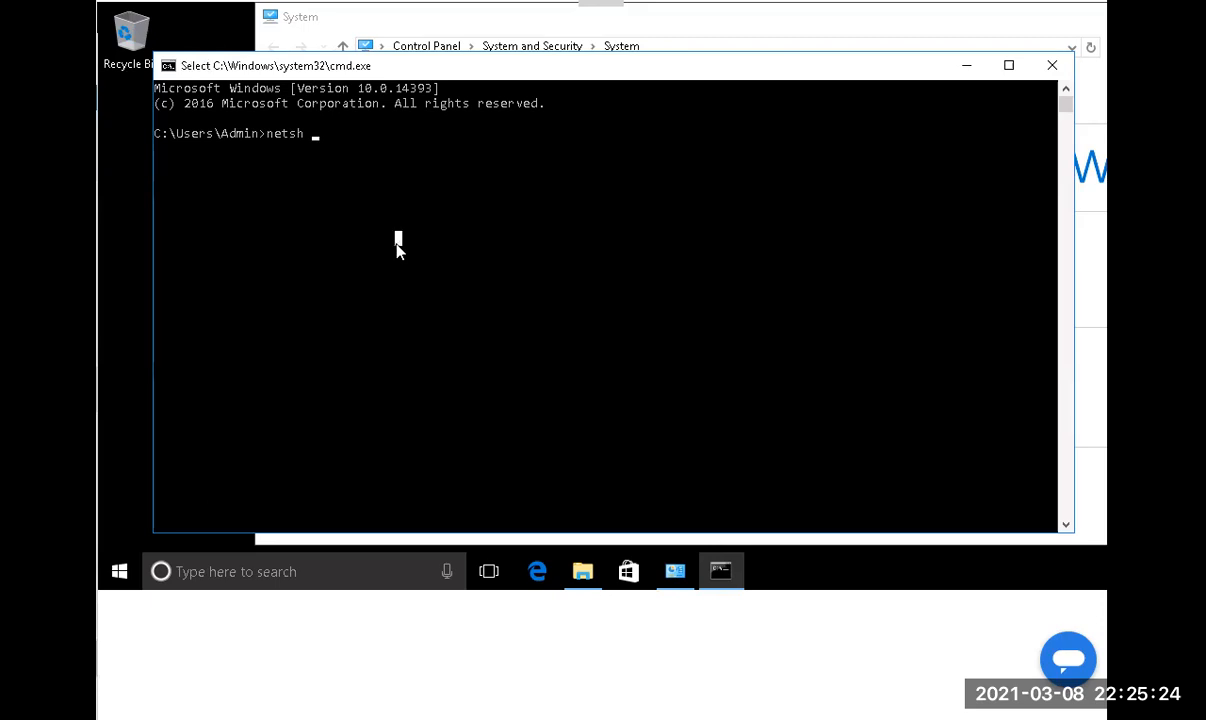
{"action": "type", "text": "bra"}
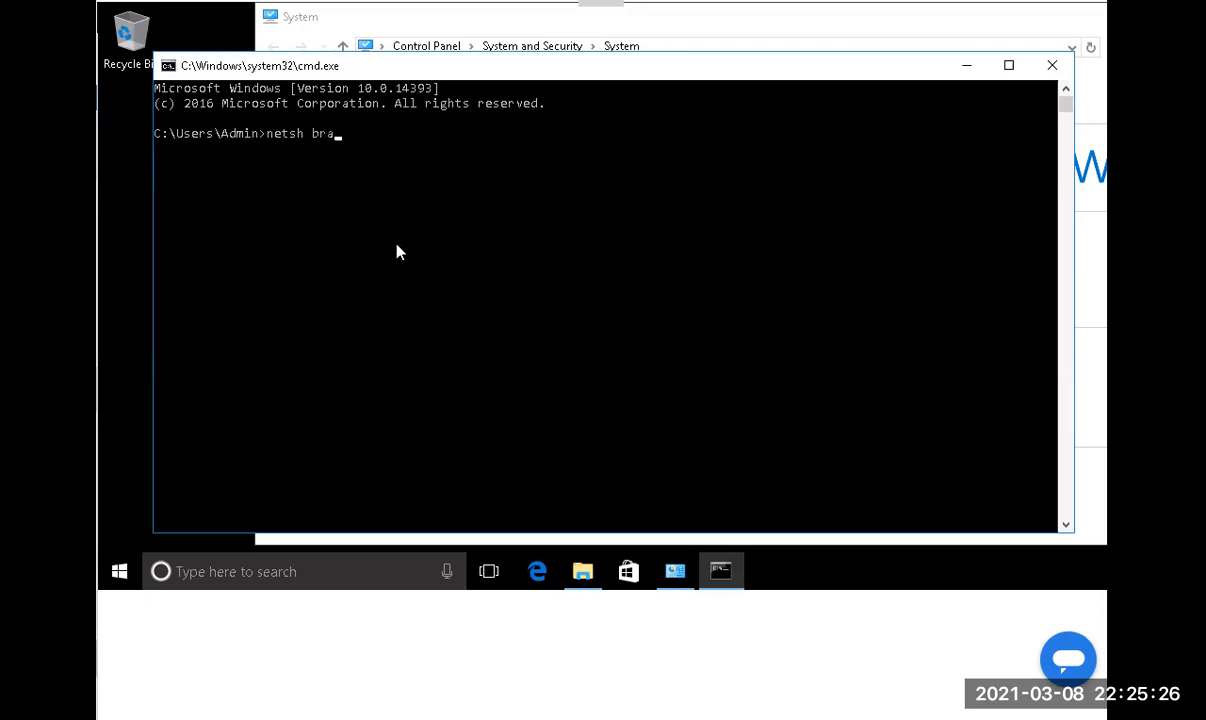
{"action": "type", "text": "nchcache show s"}
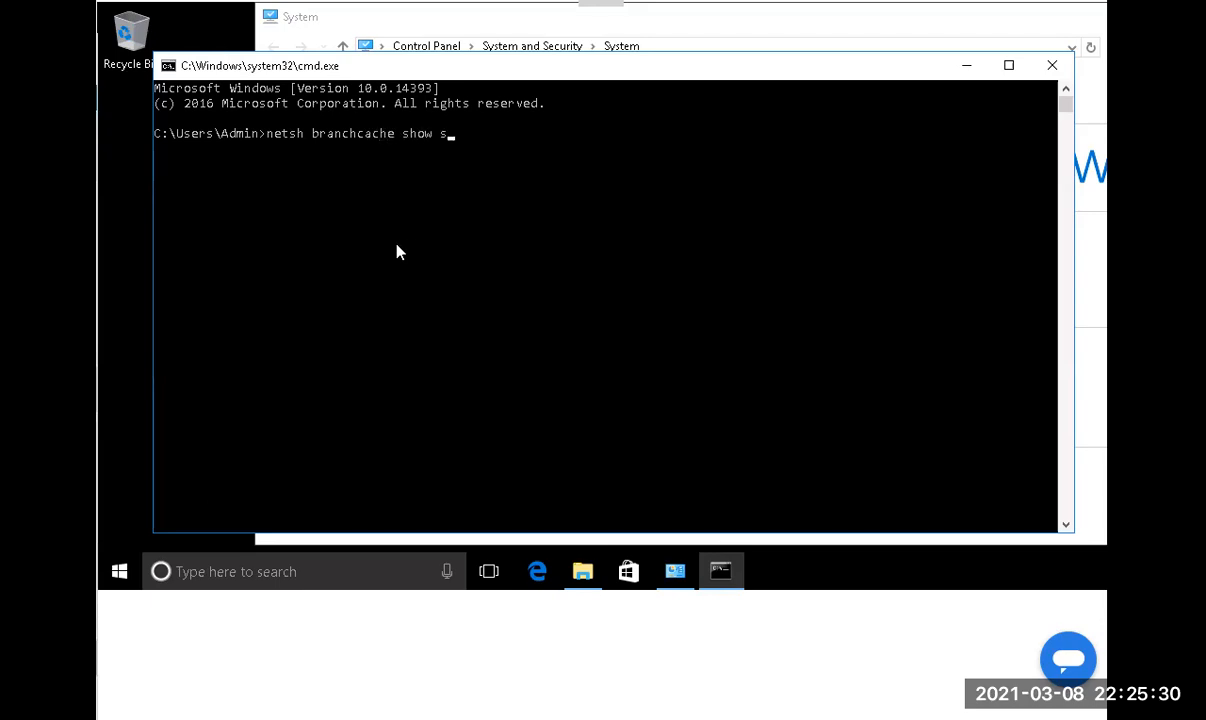
{"action": "type", "text": "tatus"}
{"action": "key", "text": "BackSpace"}
{"action": "key", "text": "BackSpace"}
{"action": "type", "text": "us all"}
{"action": "key", "text": "Return"}
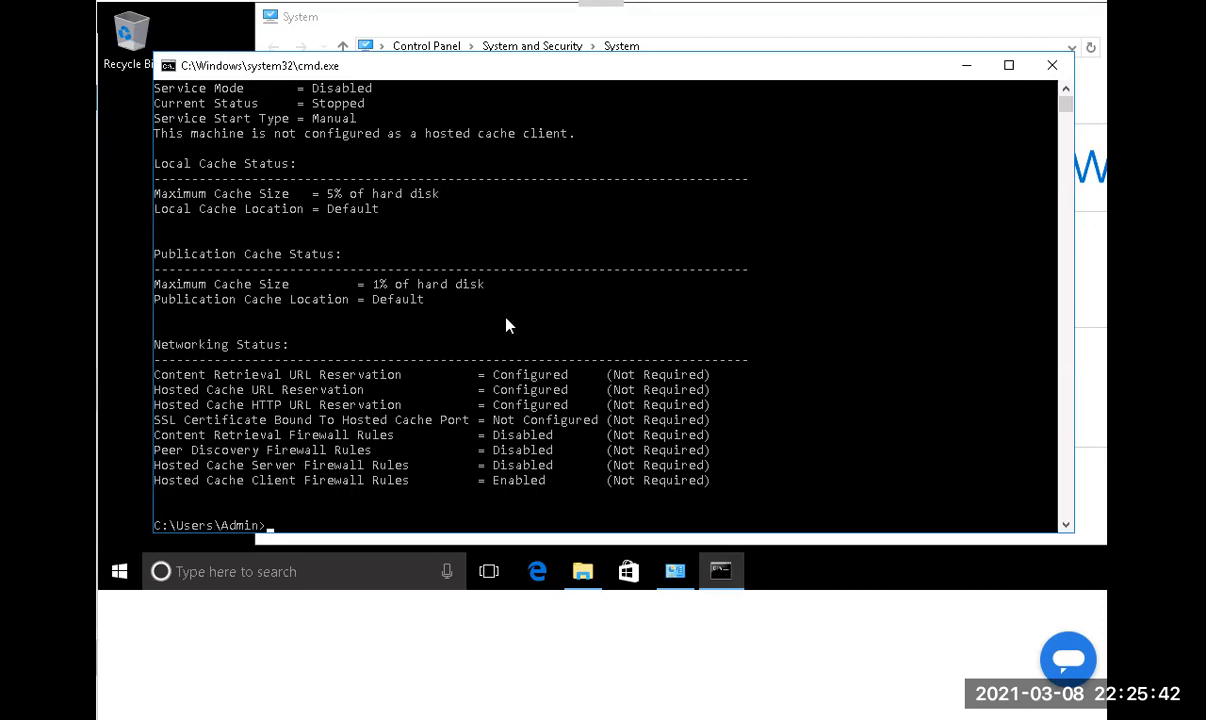
Run gpupdate /force and recheck the BranchCache status twice.
{"action": "type", "text": "gpupdate /force"}
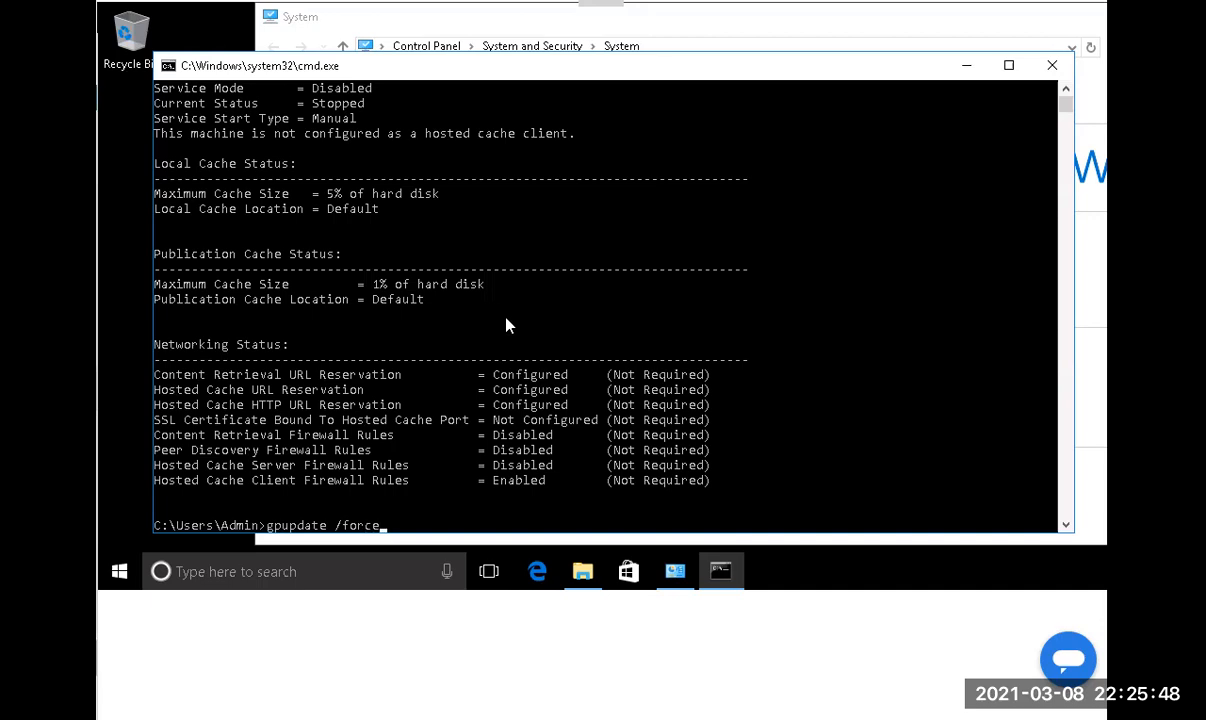
{"action": "key", "text": "Return"}
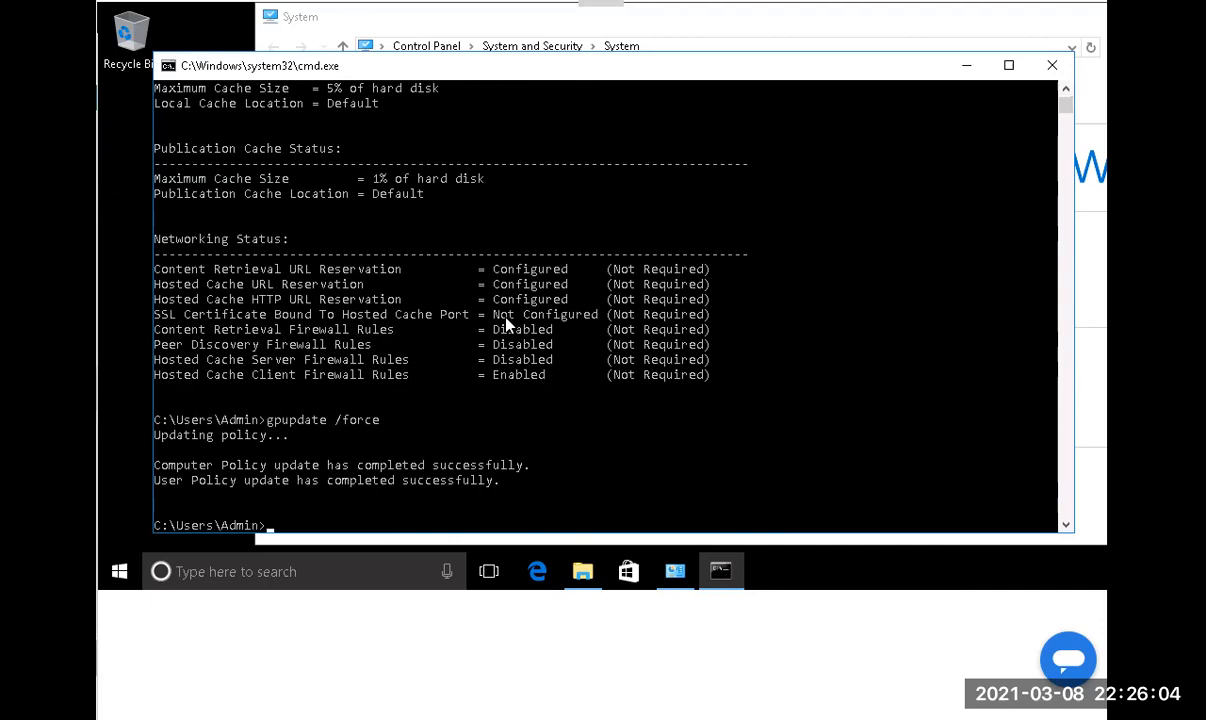
{"action": "key", "text": "Up"}
{"action": "key", "text": "Up"}
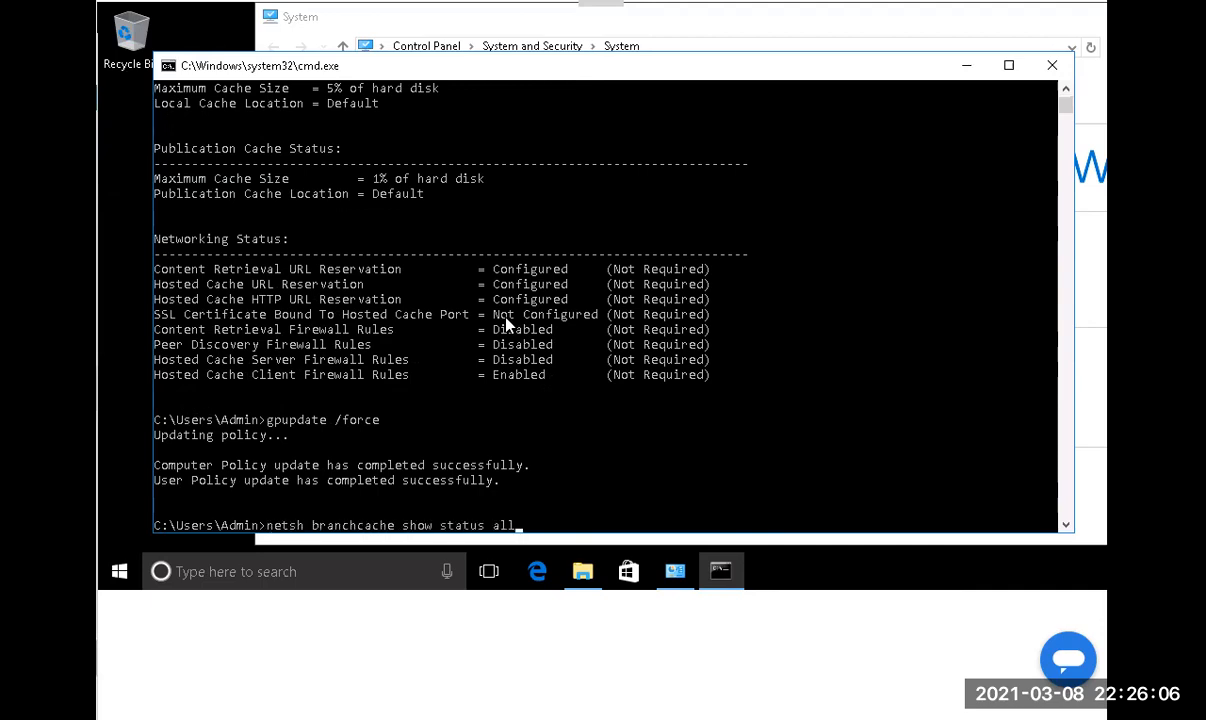
{"action": "key", "text": "Return"}
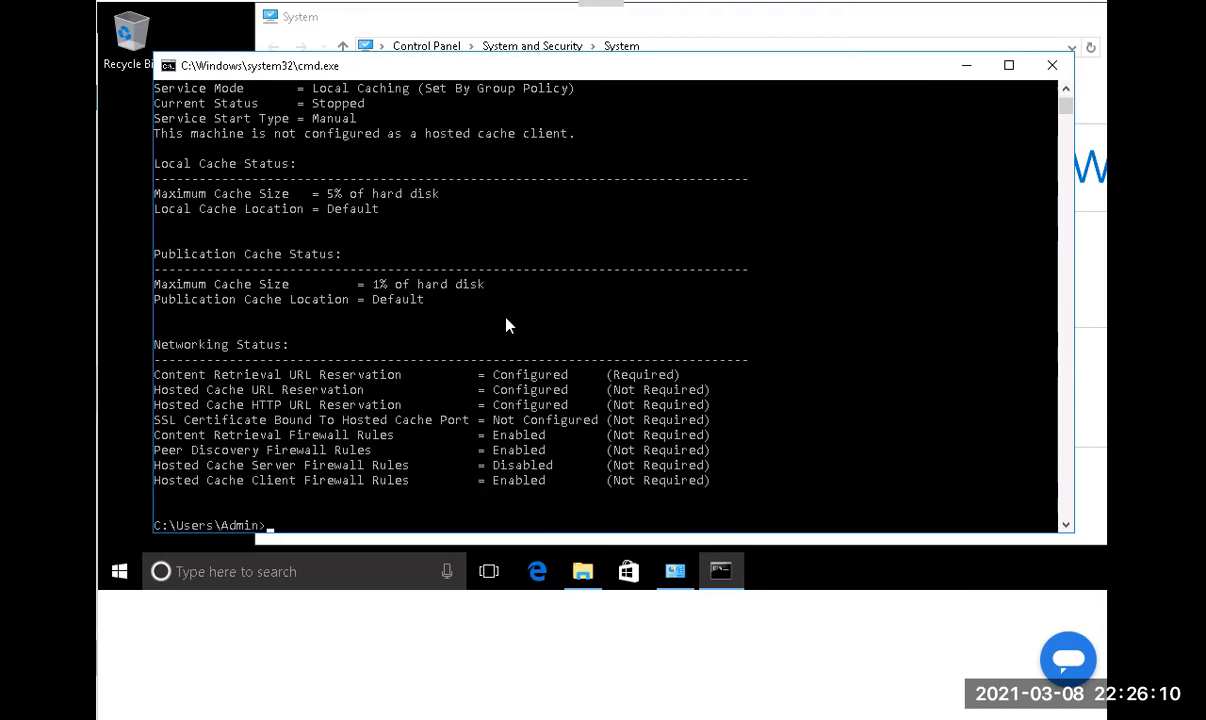
{"action": "key", "text": "Up"}
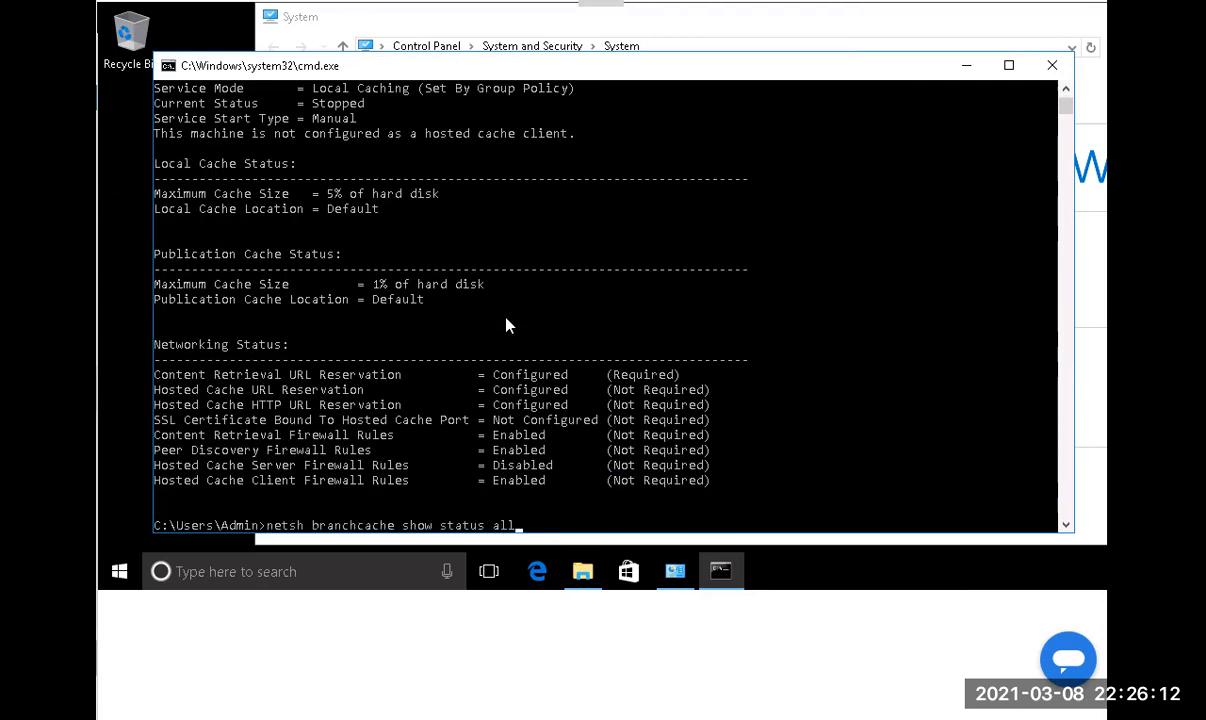
{"action": "key", "text": "Return"}
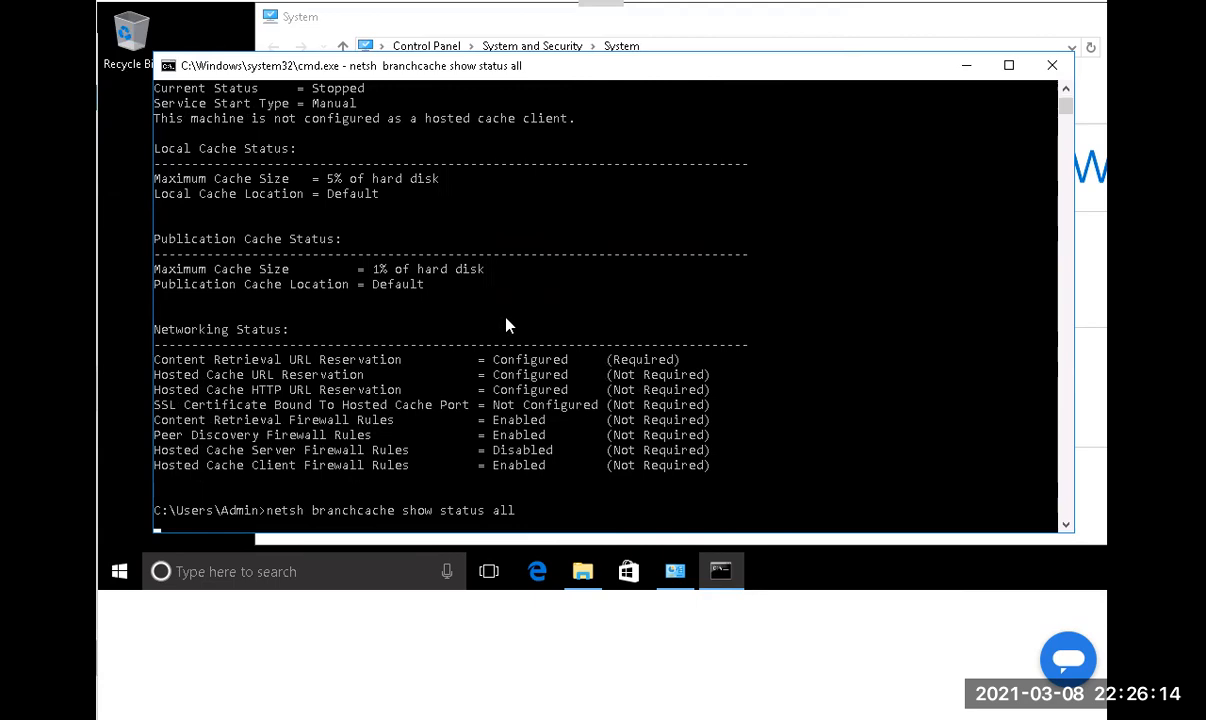
Repeat gpupdate /force and status checks until Hosted Cache Client mode at LON-SVR1.Adatum.com appears.
{"action": "key", "text": "Up"}
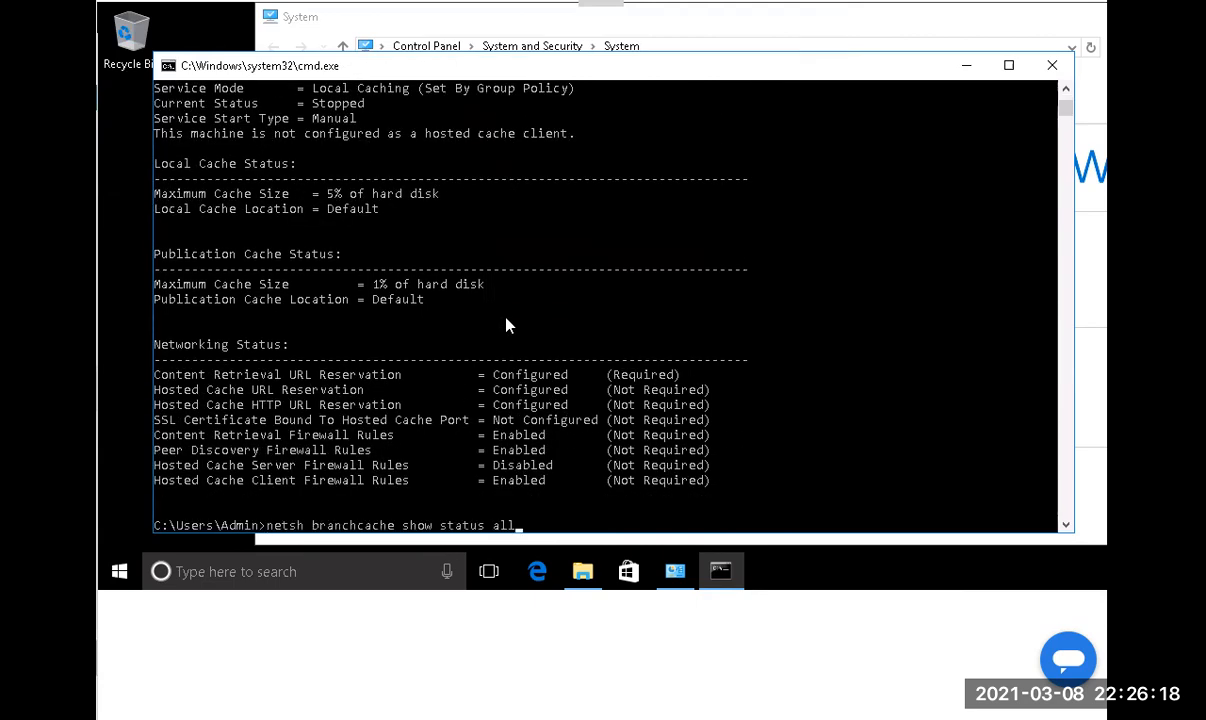
{"action": "key", "text": "Up"}
{"action": "key", "text": "Return"}
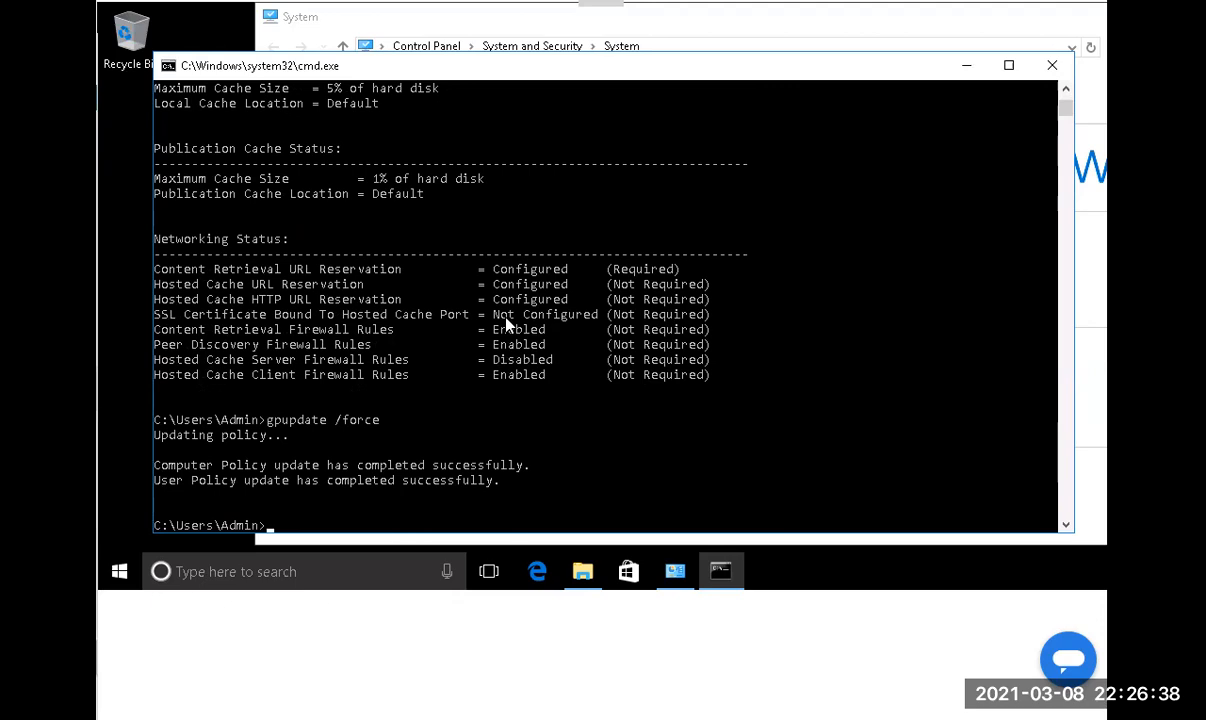
{"action": "key", "text": "Up"}
{"action": "key", "text": "Up"}
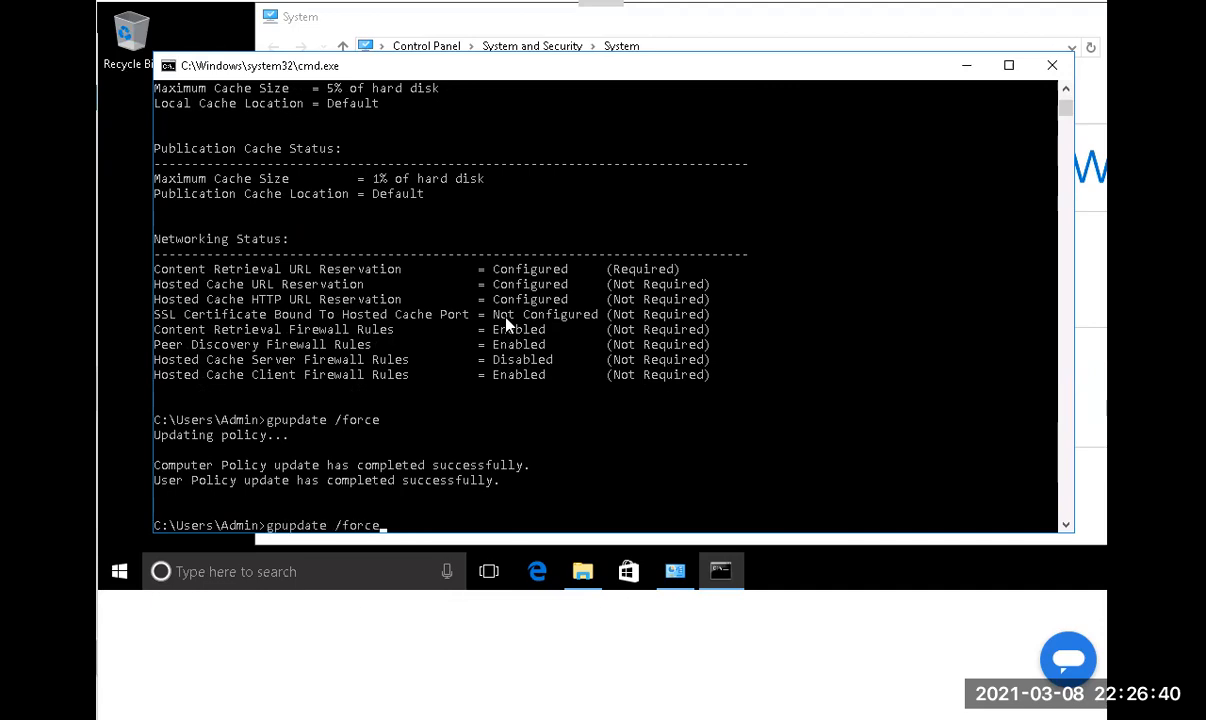
{"action": "key", "text": "Return"}
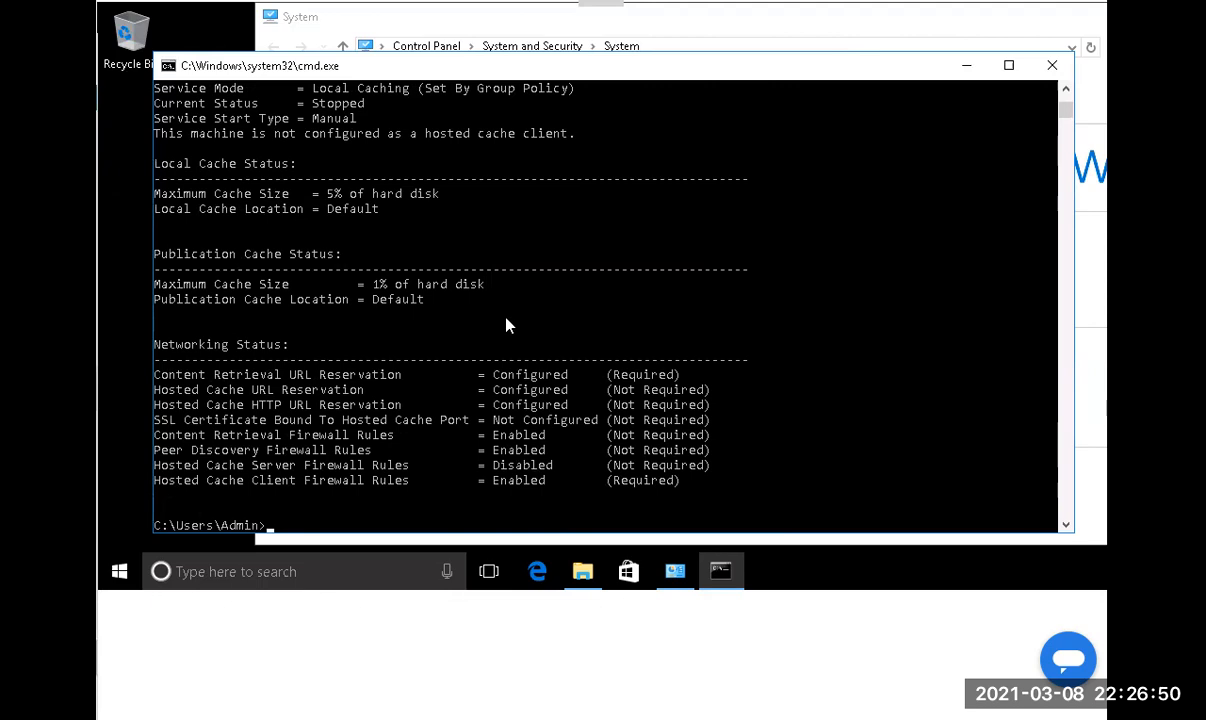
{"action": "key", "text": "Up"}
{"action": "key", "text": "Up"}
{"action": "key", "text": "Return"}
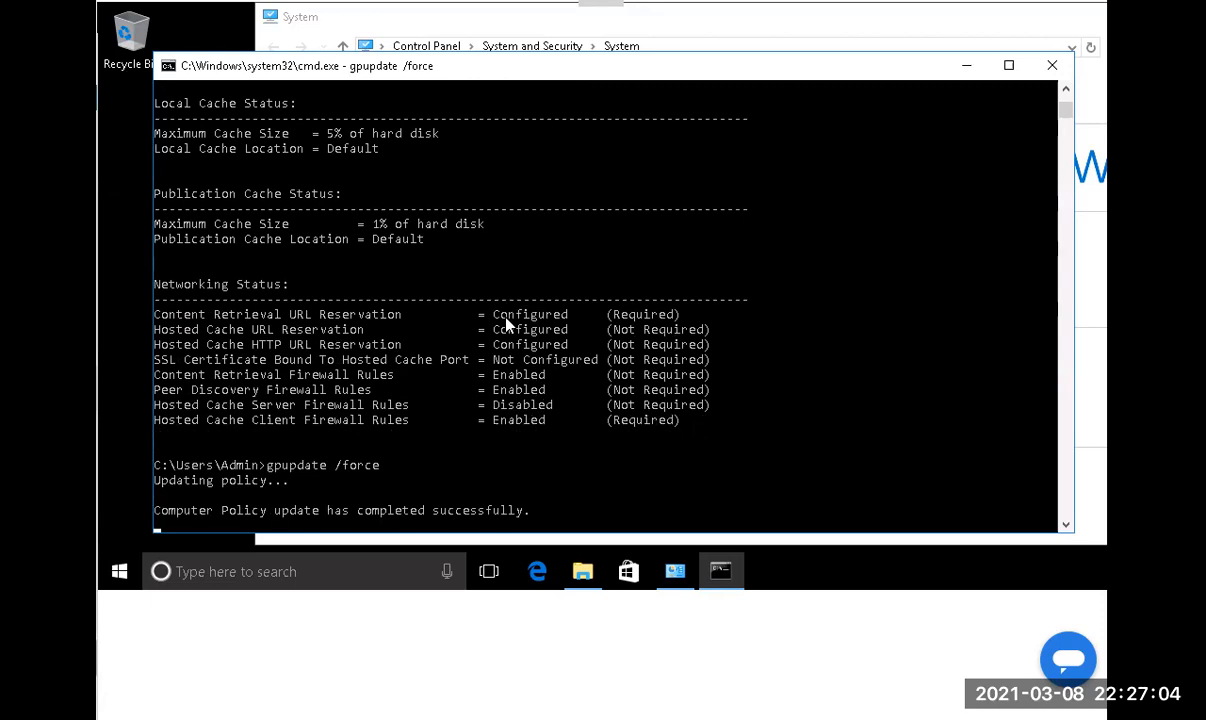
{"action": "type", "text": "netsh branchcache show status all"}
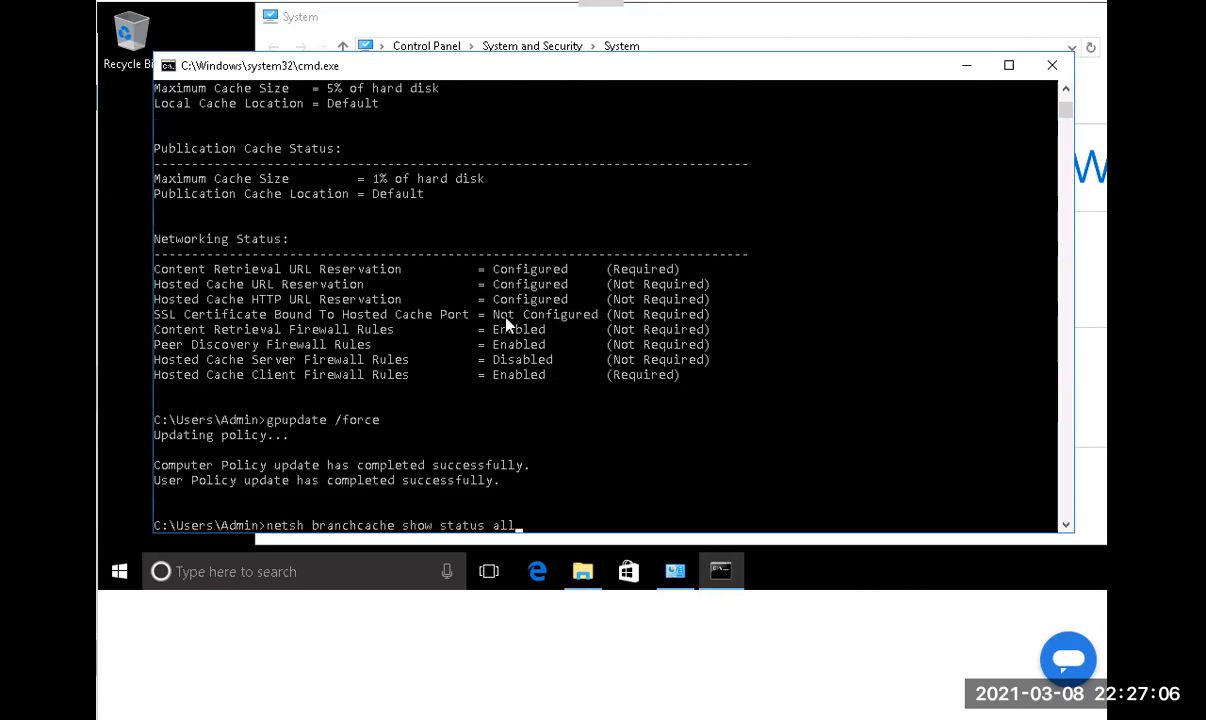
{"action": "key", "text": "Return"}
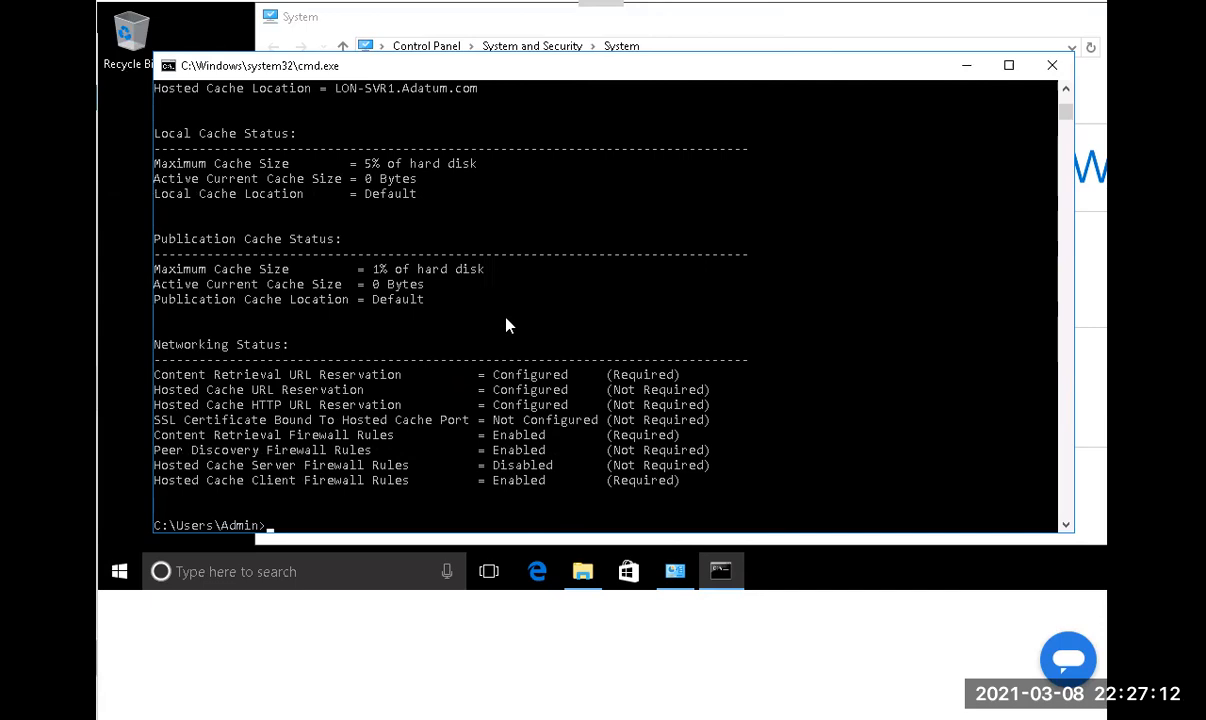
{"action": "scroll", "coordinate": [506, 325], "scroll_direction": "up", "scroll_amount": 3}
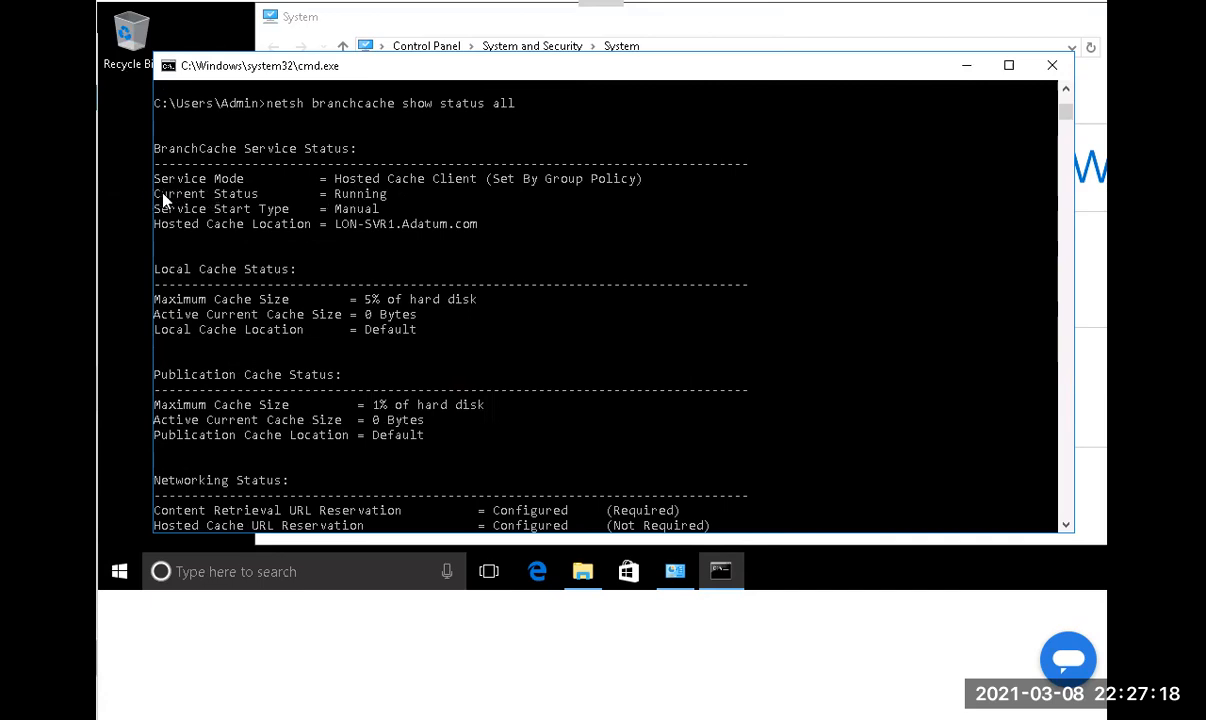
Highlight the 'Current Status = Running' line in the BranchCache status output.
{"action": "left_click_drag", "start_coordinate": [161, 196], "coordinate": [417, 203]}
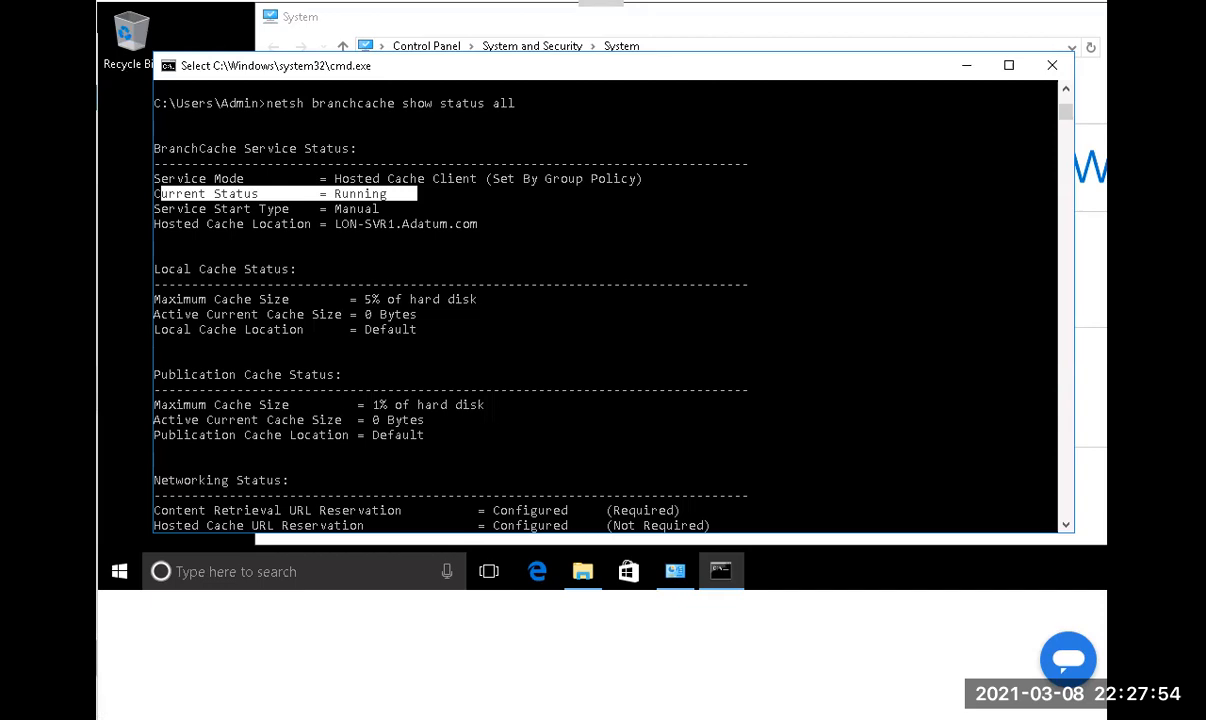
Search for perfmon from Start and launch Performance Monitor.
{"action": "left_click", "coordinate": [119, 584]}
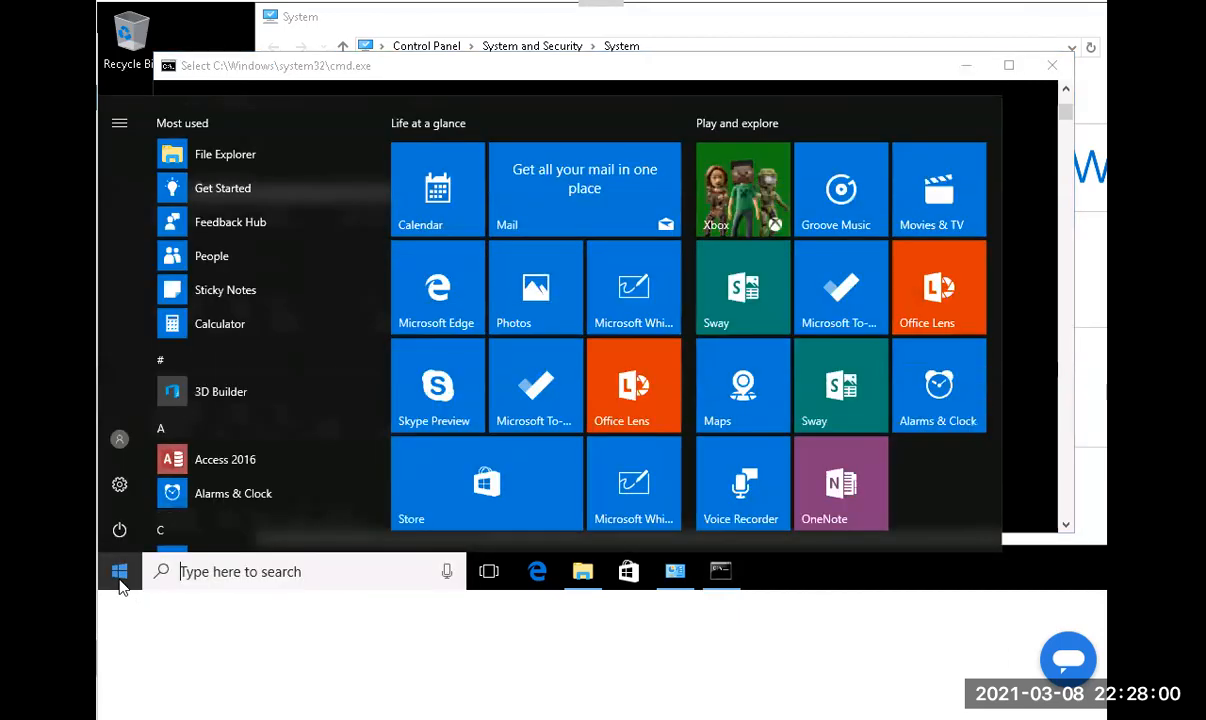
{"action": "type", "text": "p"}
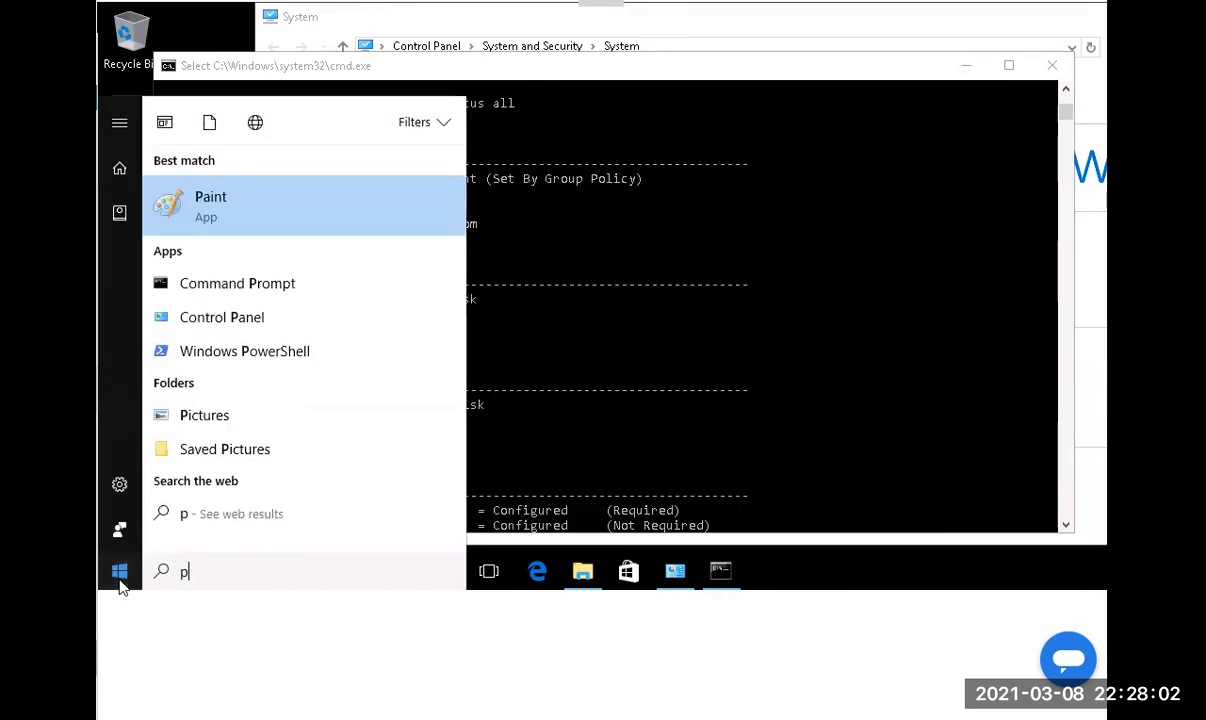
{"action": "type", "text": "erf"}
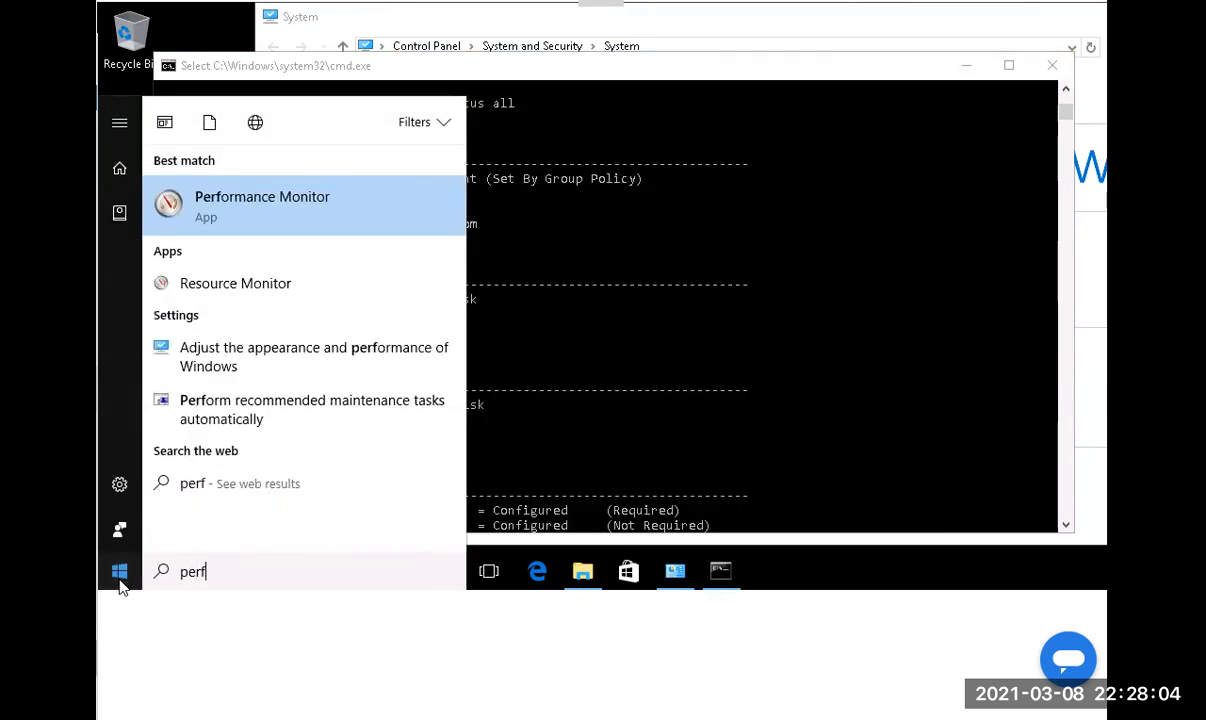
{"action": "type", "text": "mon"}
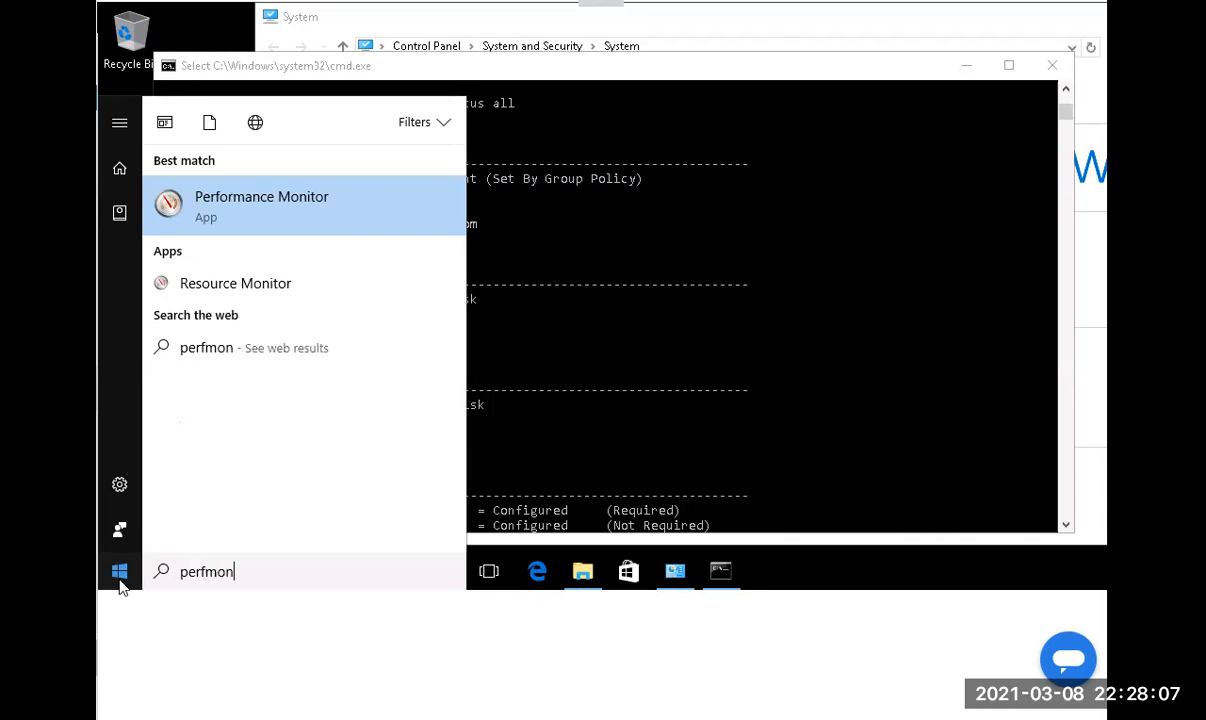
{"action": "key", "text": "Return"}
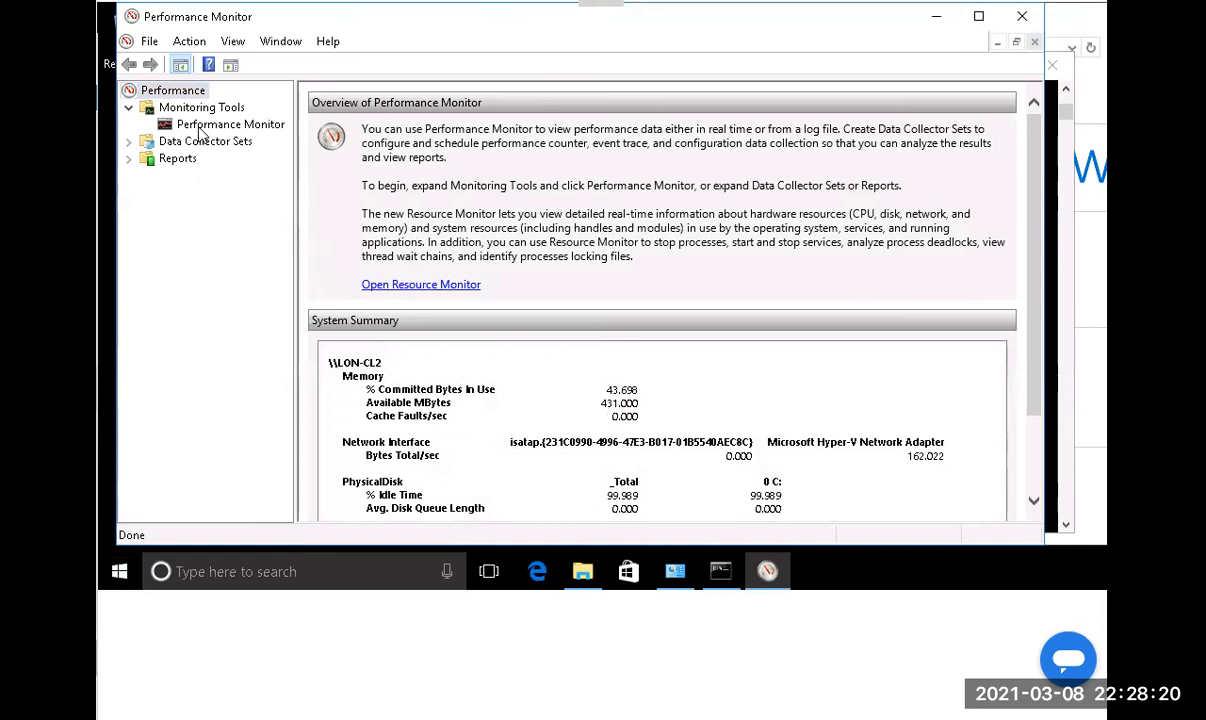
Replace the default % Processor Time counter with all BranchCache counters on the live graph.
{"action": "left_click", "coordinate": [199, 128]}
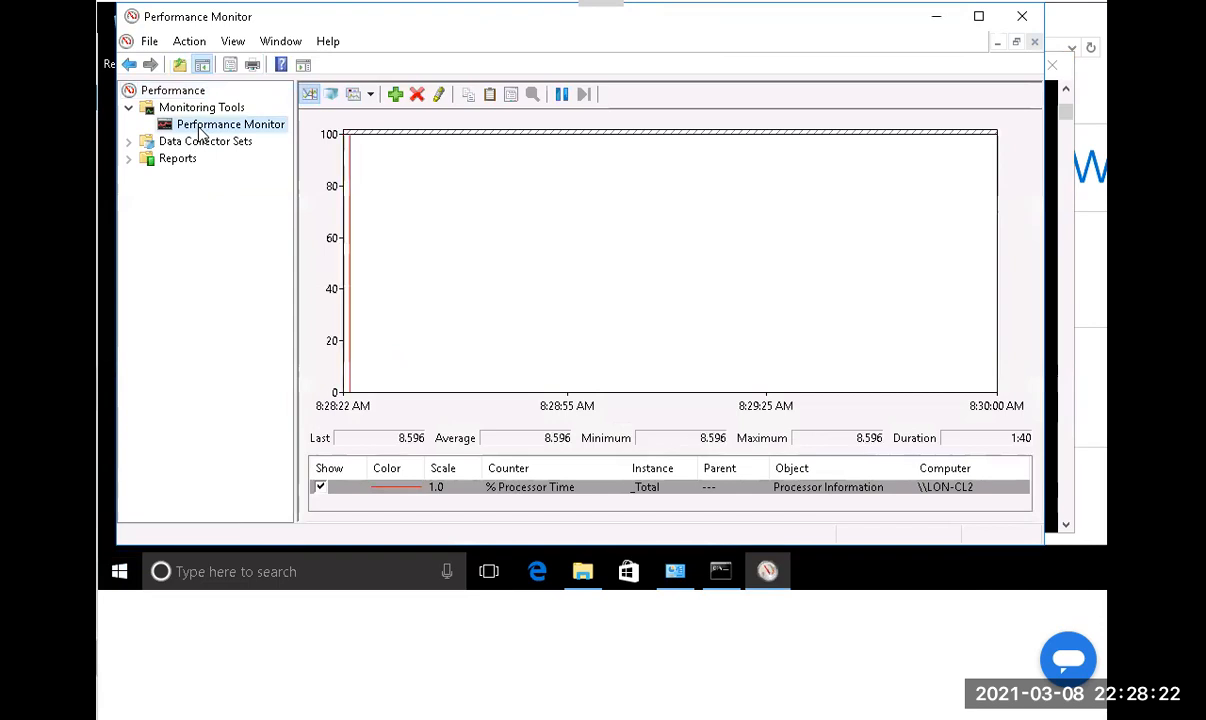
{"action": "left_click", "coordinate": [414, 94]}
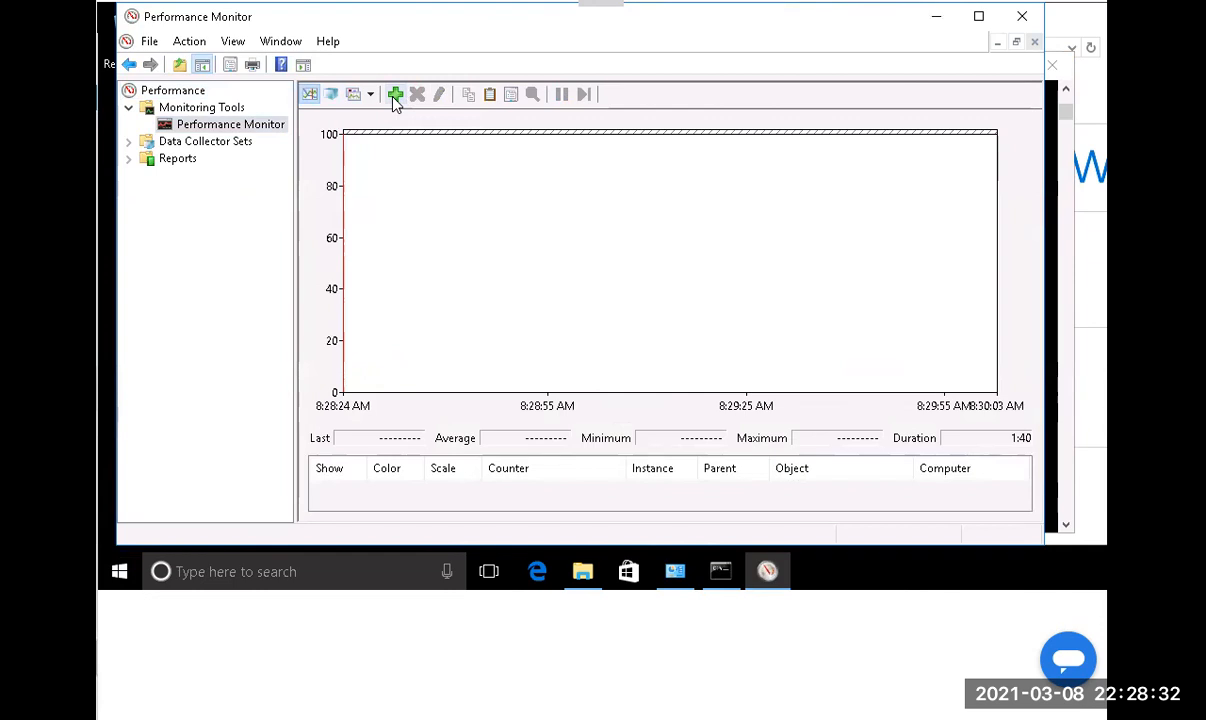
{"action": "left_click", "coordinate": [396, 100]}
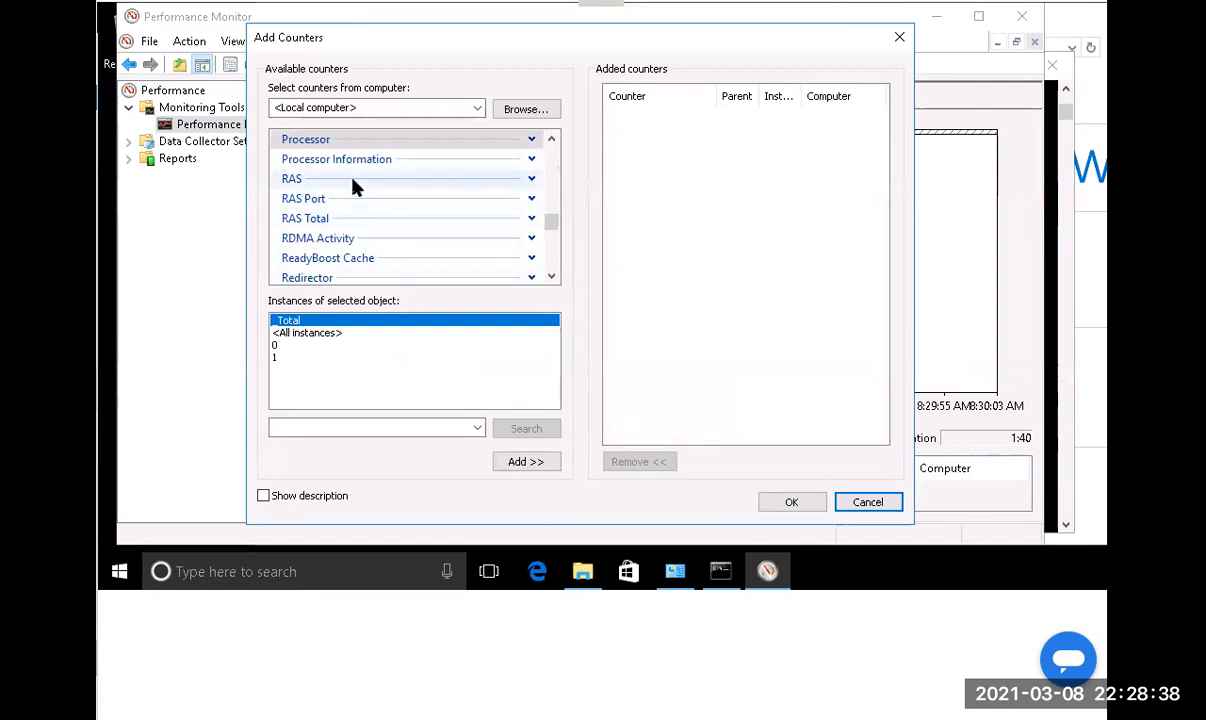
{"action": "scroll", "coordinate": [352, 185], "scroll_direction": "up", "scroll_amount": 10}
{"action": "scroll", "coordinate": [355, 187], "scroll_direction": "up", "scroll_amount": 5}
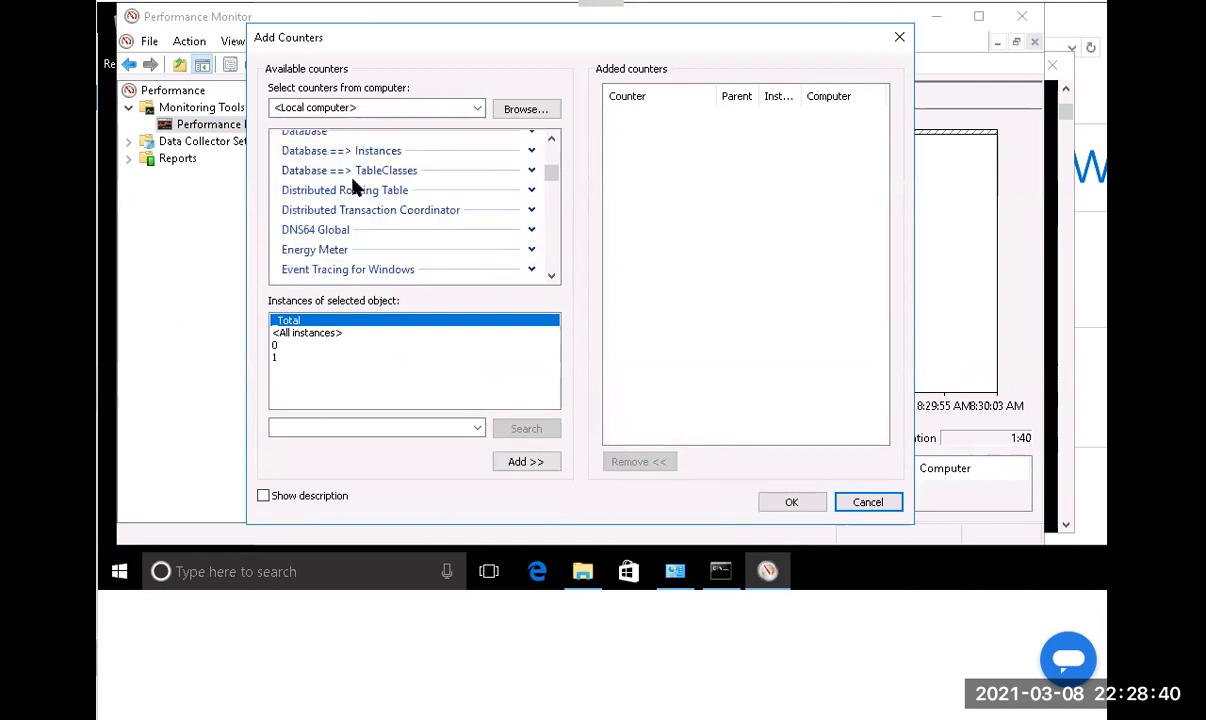
{"action": "scroll", "coordinate": [350, 190], "scroll_direction": "up", "scroll_amount": 10}
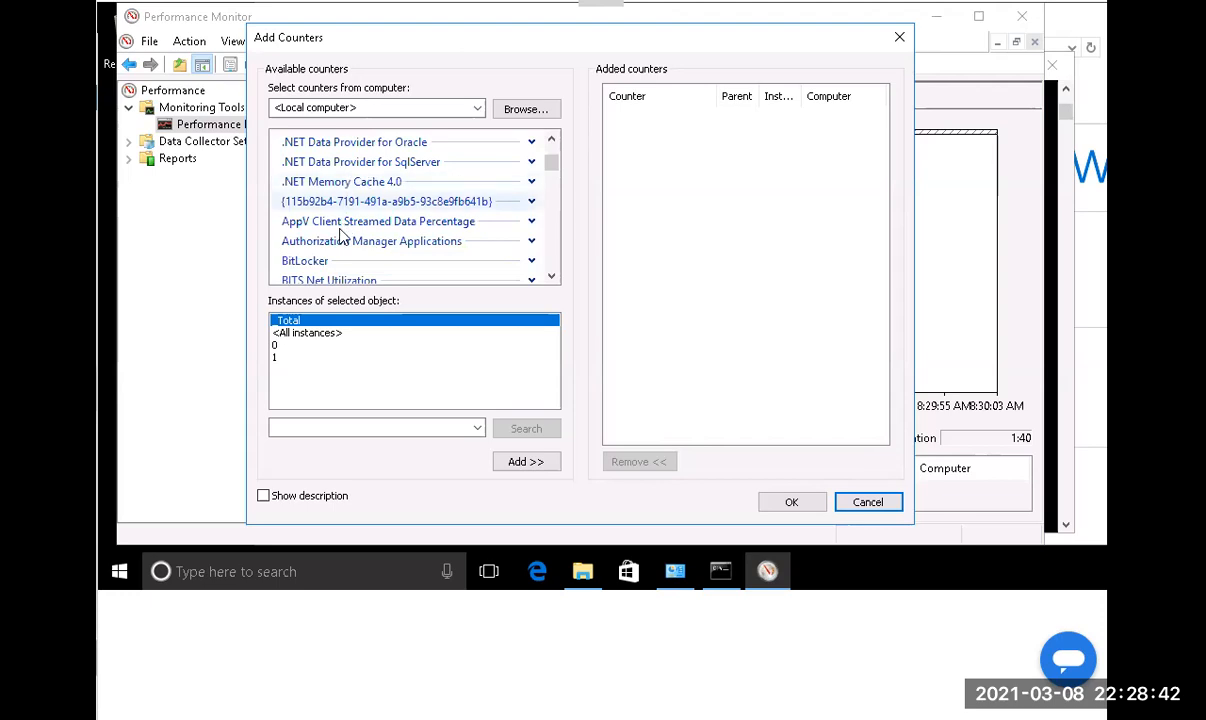
{"action": "scroll", "coordinate": [340, 200], "scroll_direction": "down", "scroll_amount": 2}
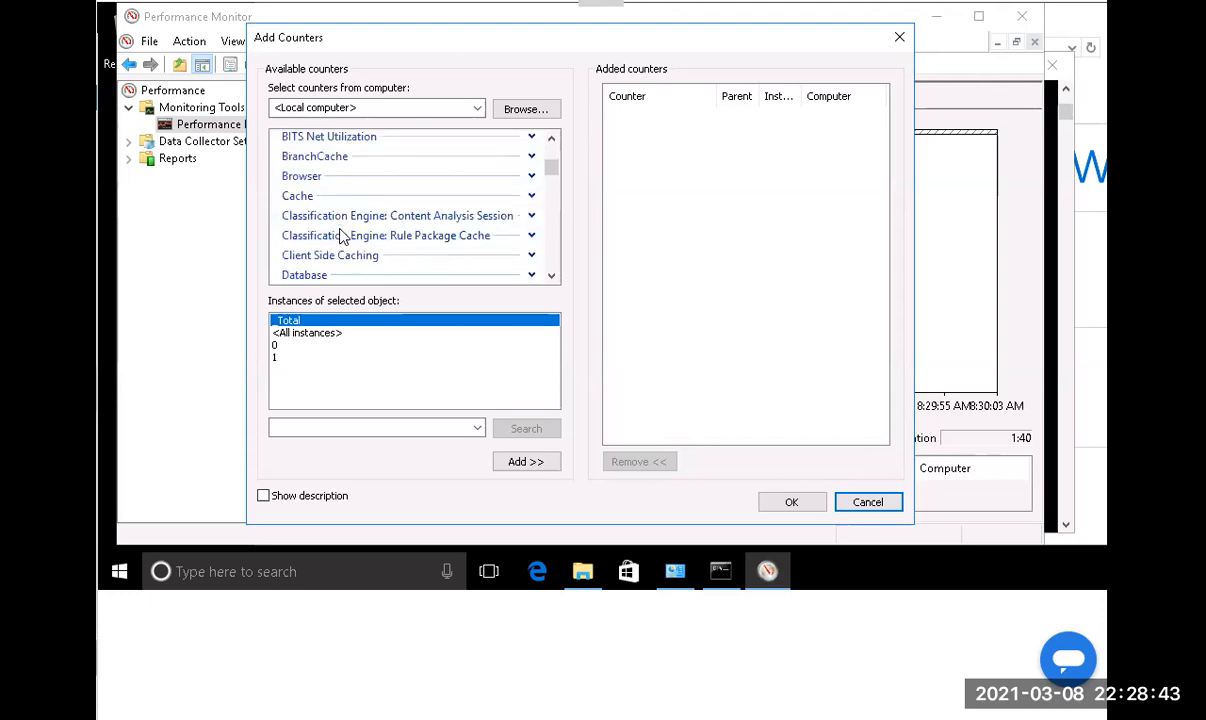
{"action": "left_click", "coordinate": [331, 160]}
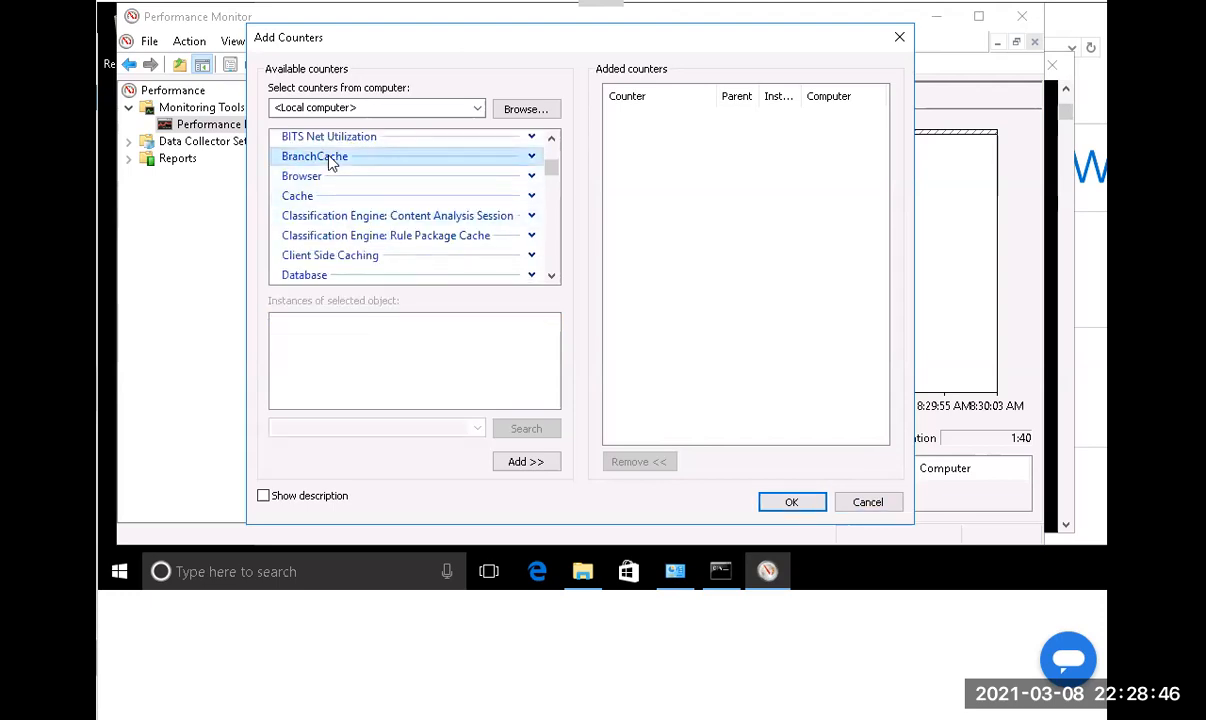
{"action": "double_click", "coordinate": [331, 160]}
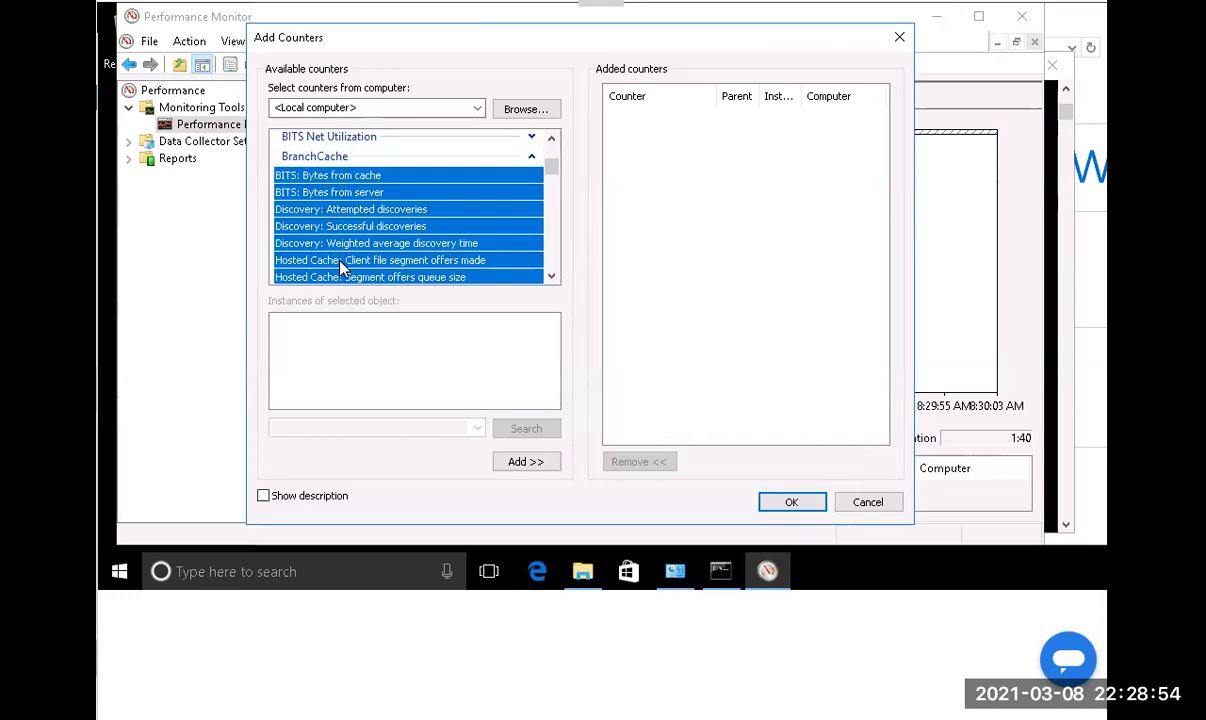
{"action": "left_click", "coordinate": [518, 463]}
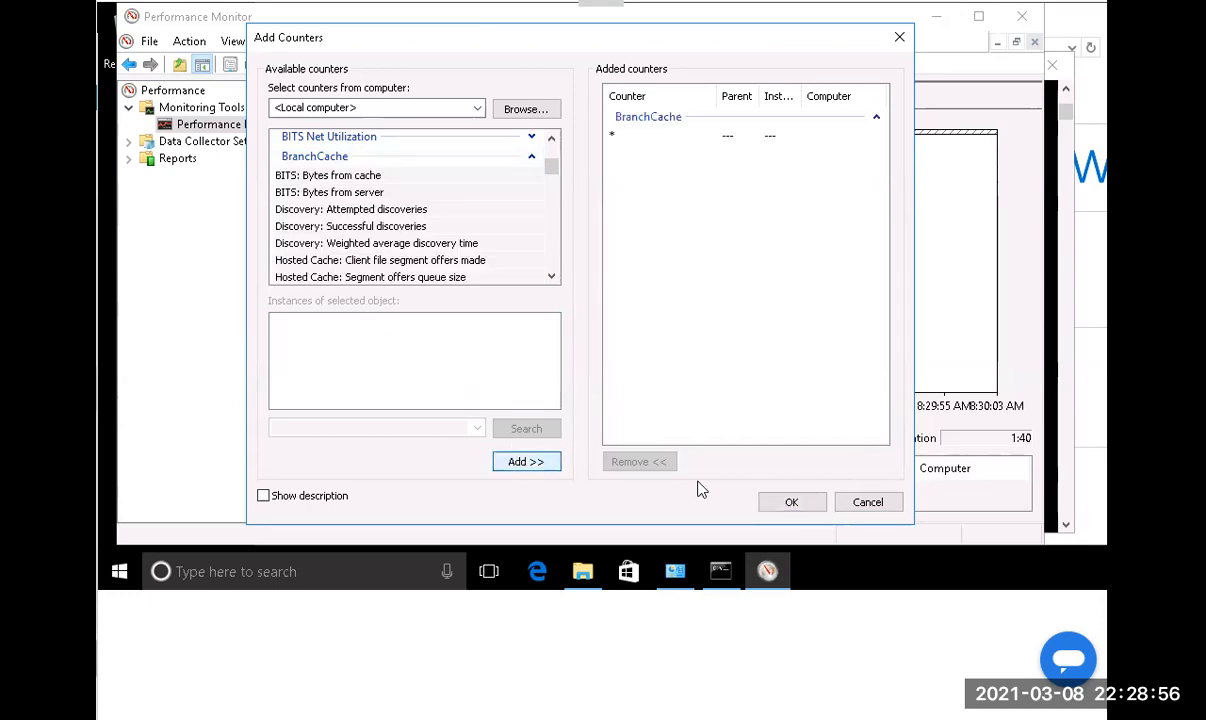
{"action": "left_click", "coordinate": [793, 503]}
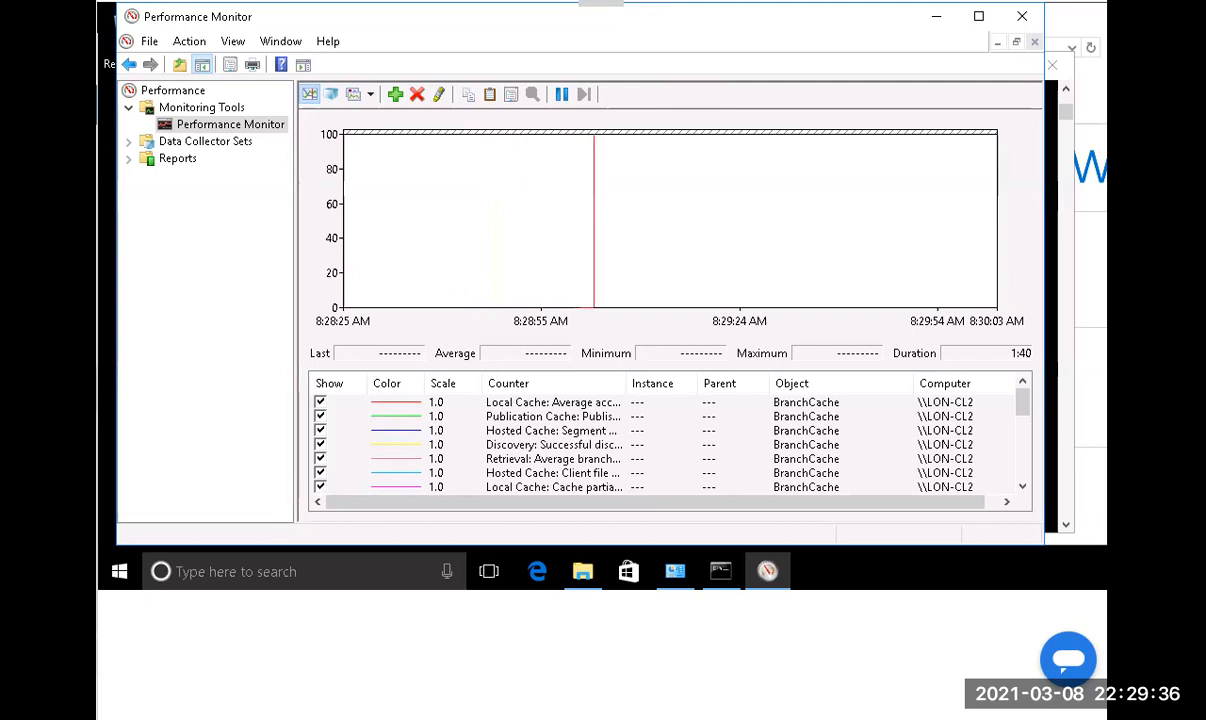
On LON-CL1, launch Performance Monitor by running perfmon from the Run dialog.
{"action": "key", "text": "ctrl+Tab"}
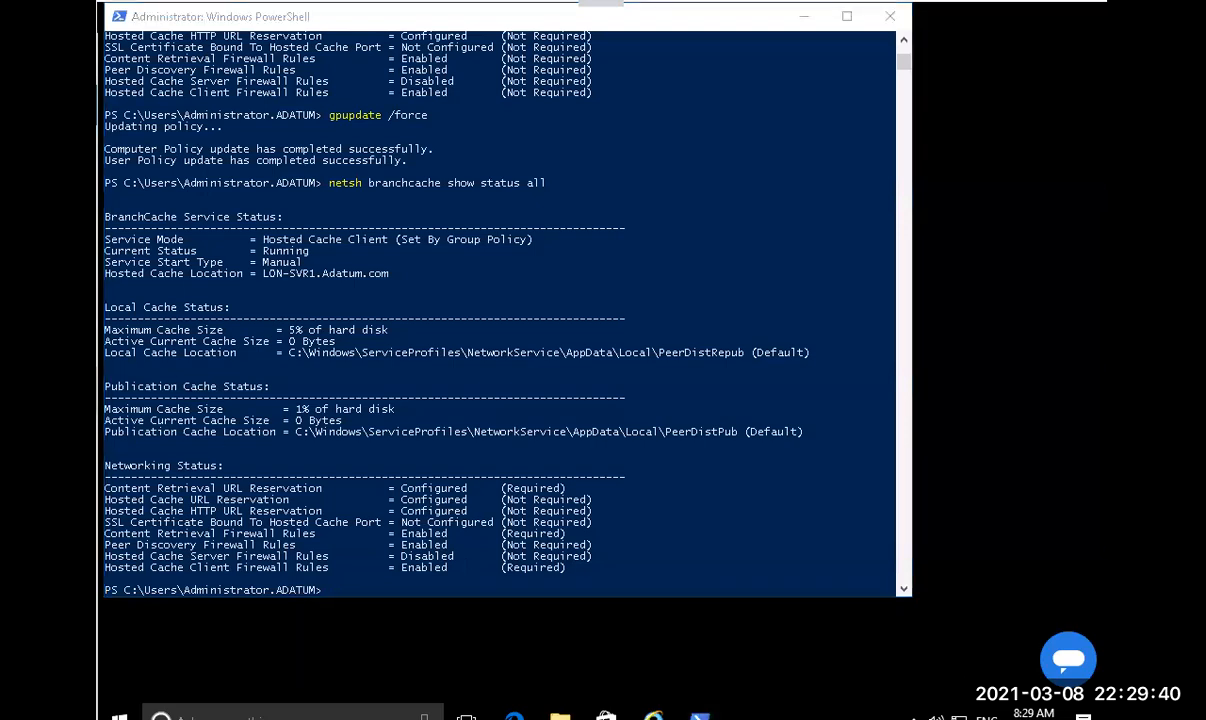
{"action": "right_click", "coordinate": [115, 712]}
{"action": "left_click", "coordinate": [430, 635]}
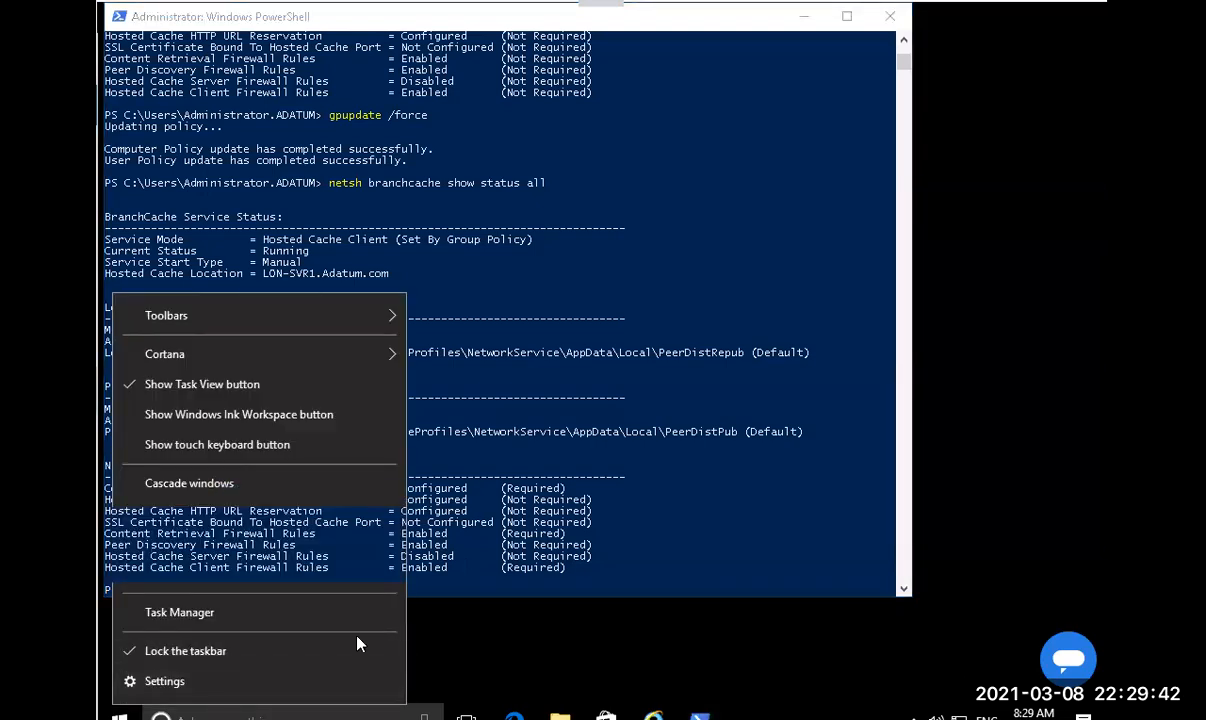
{"action": "right_click", "coordinate": [118, 712]}
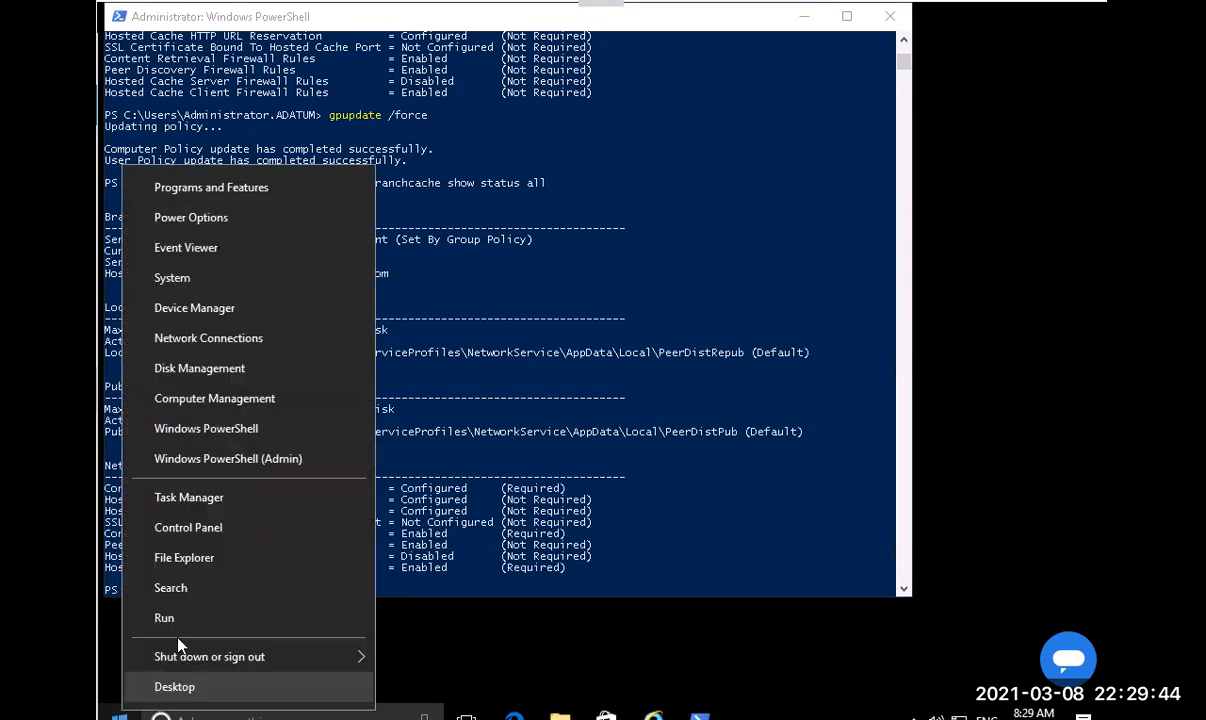
{"action": "left_click", "coordinate": [175, 618]}
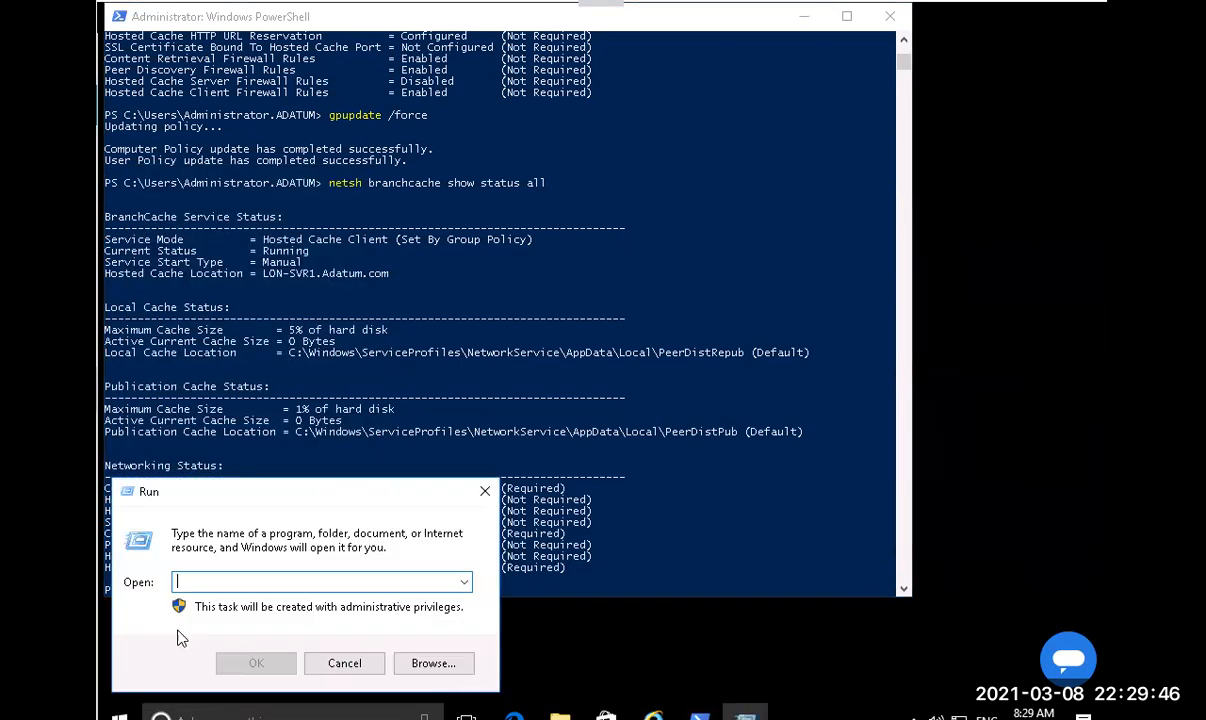
{"action": "type", "text": "perfmon"}
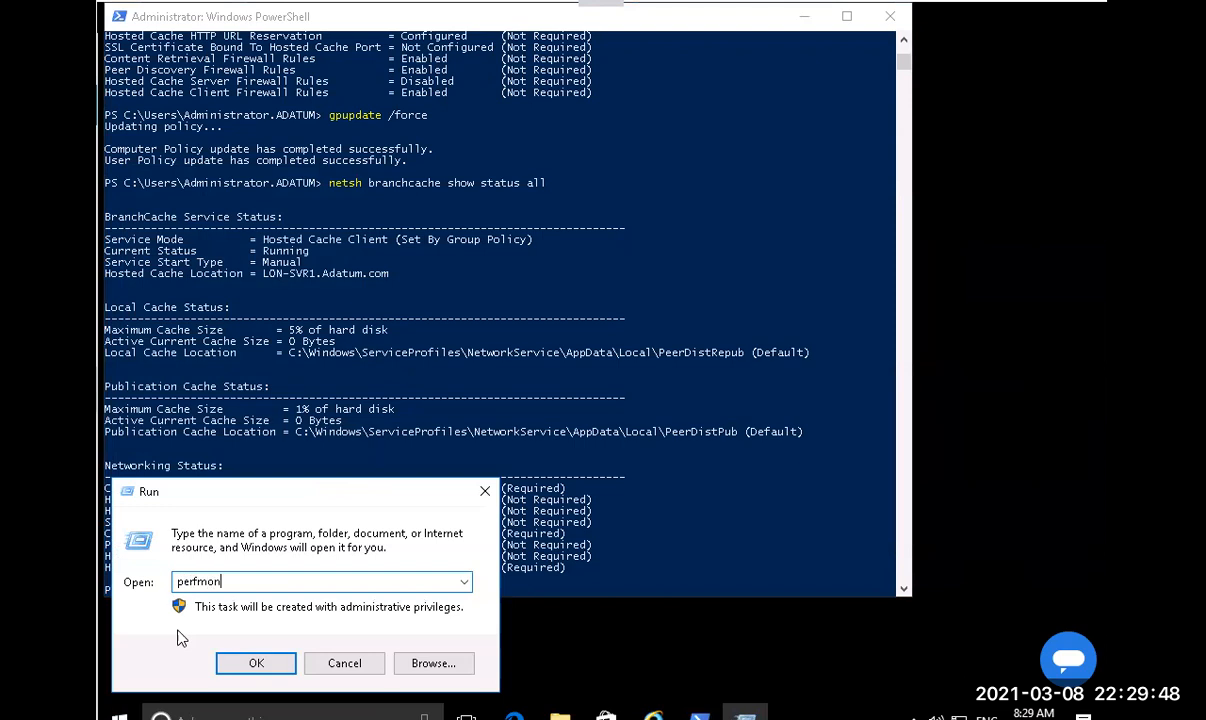
{"action": "key", "text": "Return"}
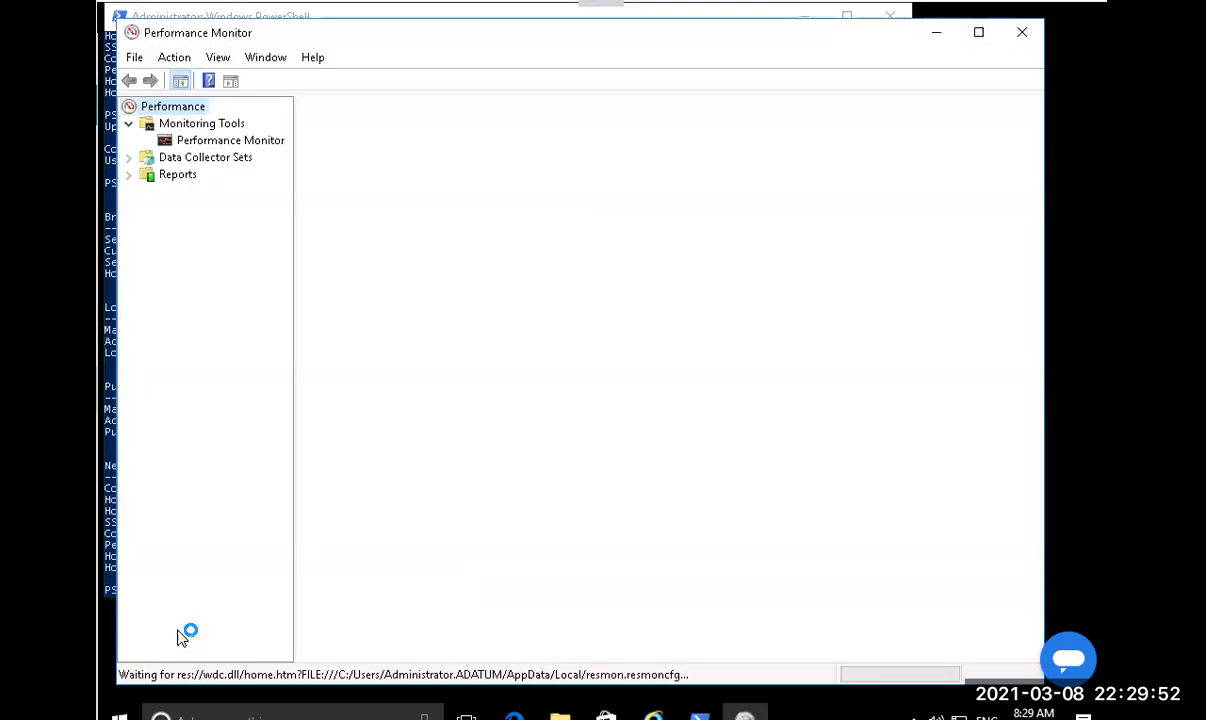
Replace % Processor Time with all BranchCache counters and display them as a report.
{"action": "left_click", "coordinate": [226, 142]}
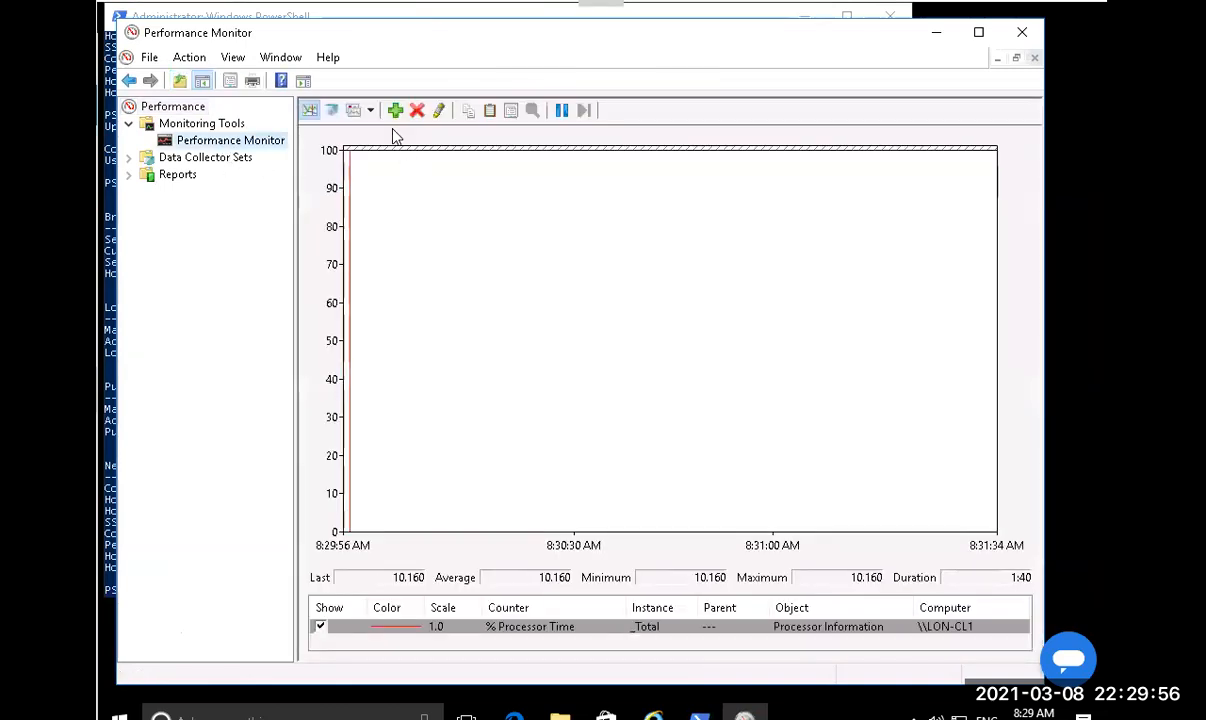
{"action": "left_click", "coordinate": [415, 113]}
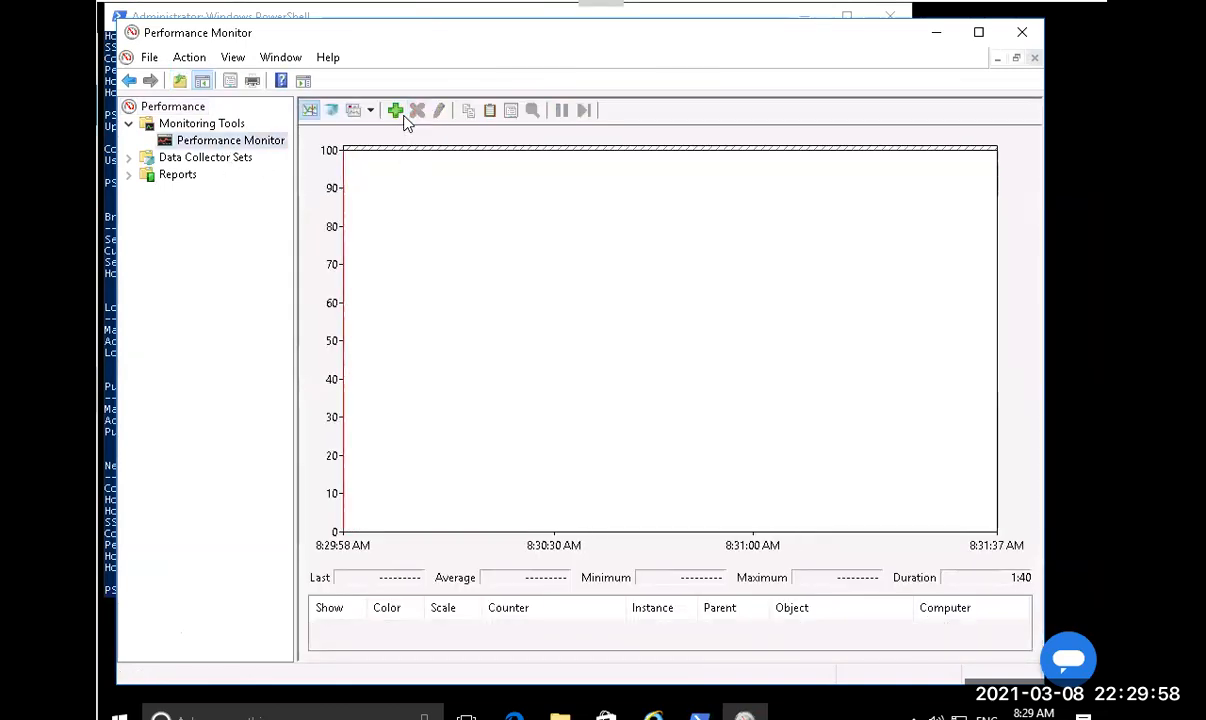
{"action": "left_click", "coordinate": [396, 111]}
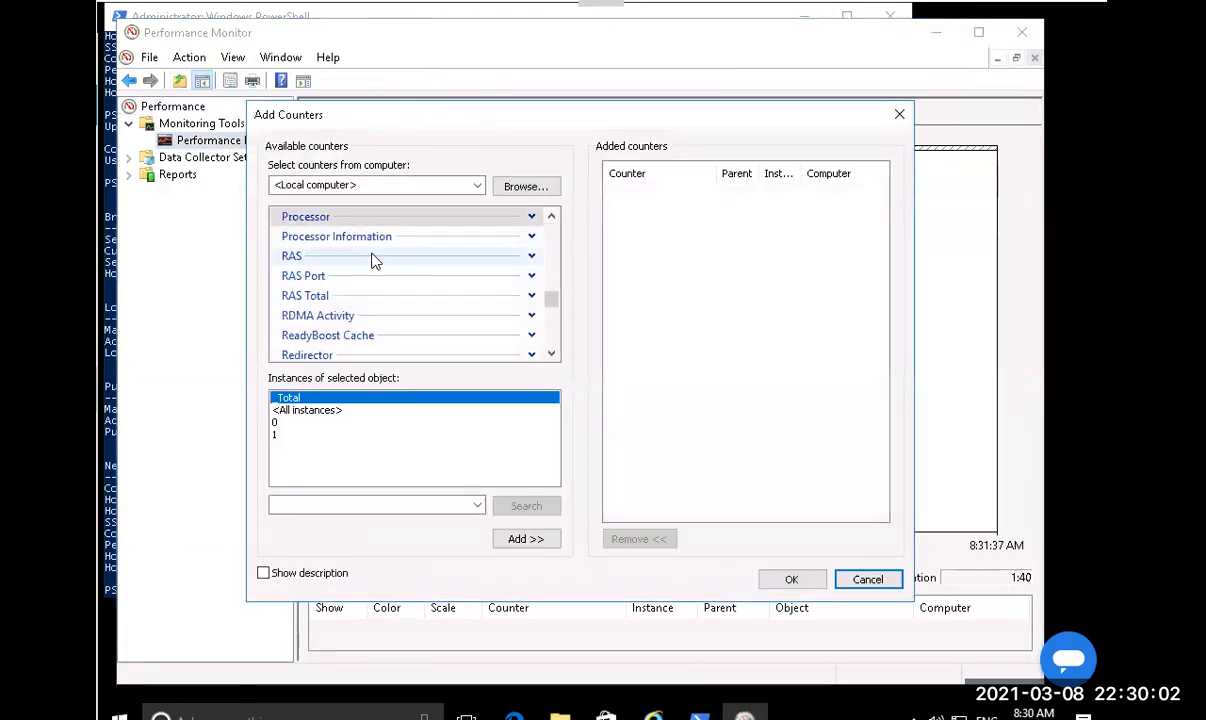
{"action": "scroll", "coordinate": [372, 260], "scroll_direction": "up", "scroll_amount": 8}
{"action": "scroll", "coordinate": [372, 260], "scroll_direction": "up", "scroll_amount": 6}
{"action": "scroll", "coordinate": [372, 260], "scroll_direction": "up", "scroll_amount": 2}
{"action": "scroll", "coordinate": [372, 260], "scroll_direction": "up", "scroll_amount": 3}
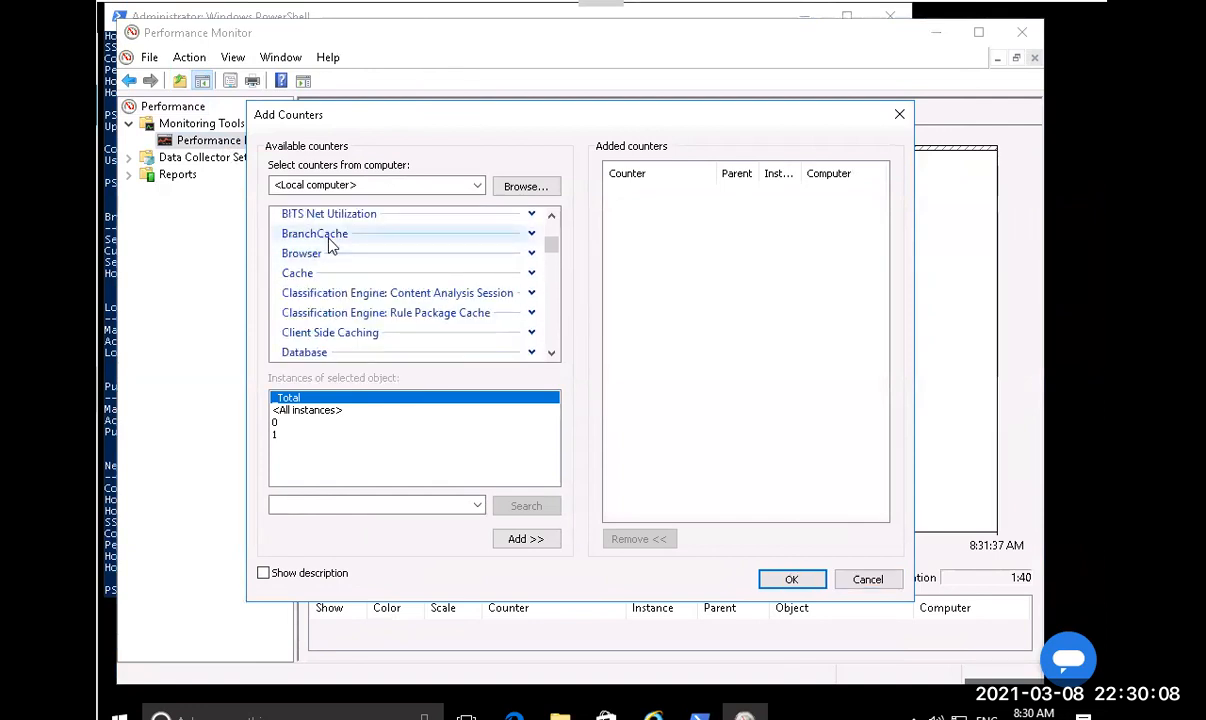
{"action": "left_click", "coordinate": [330, 238]}
{"action": "left_click", "coordinate": [535, 539]}
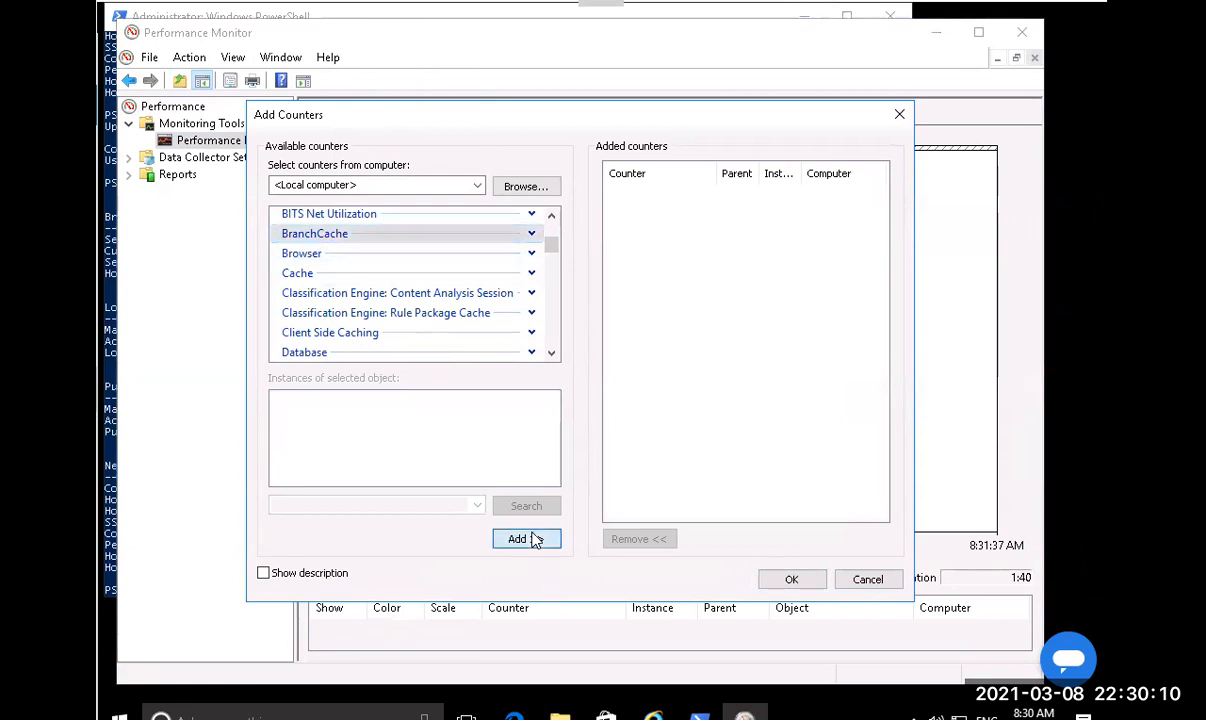
{"action": "left_click", "coordinate": [788, 580]}
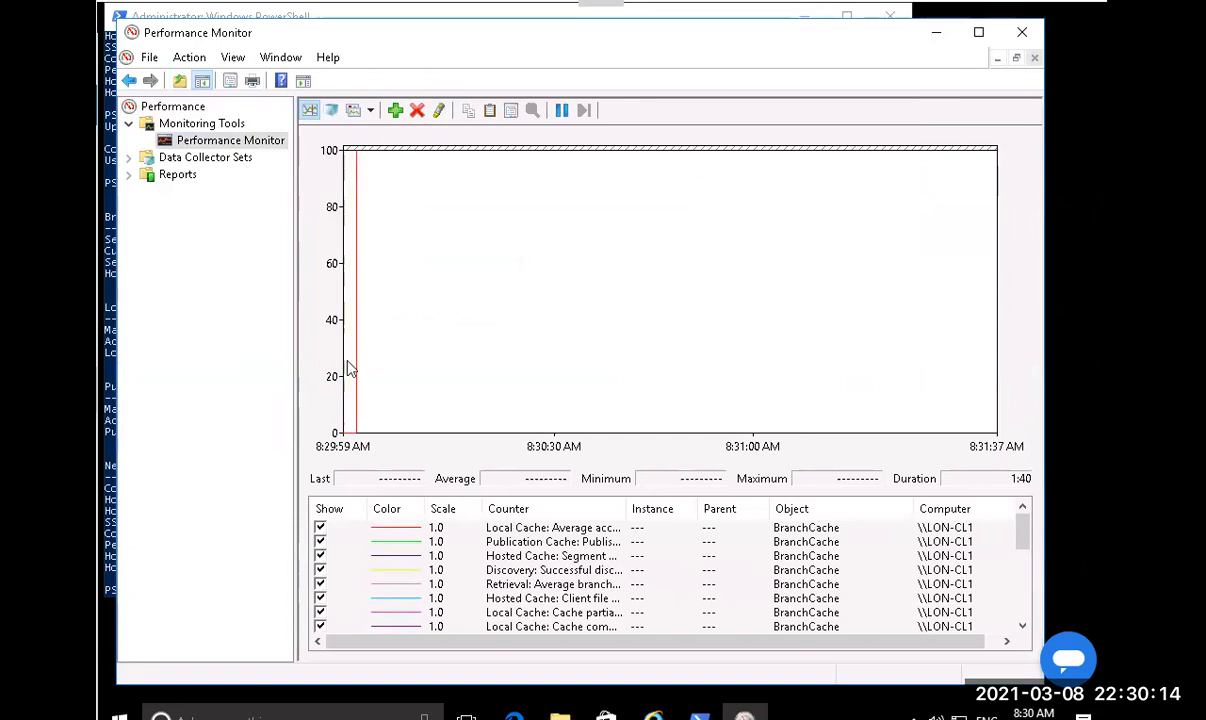
{"action": "left_click", "coordinate": [370, 111]}
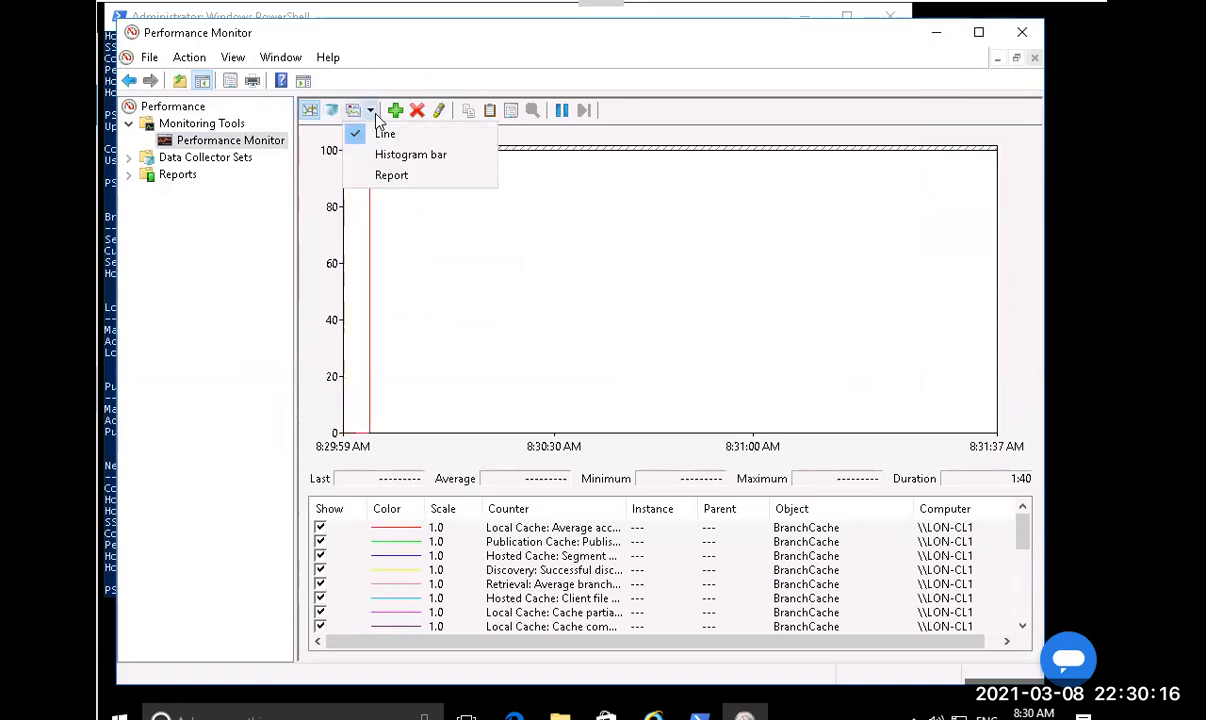
{"action": "left_click", "coordinate": [391, 175]}
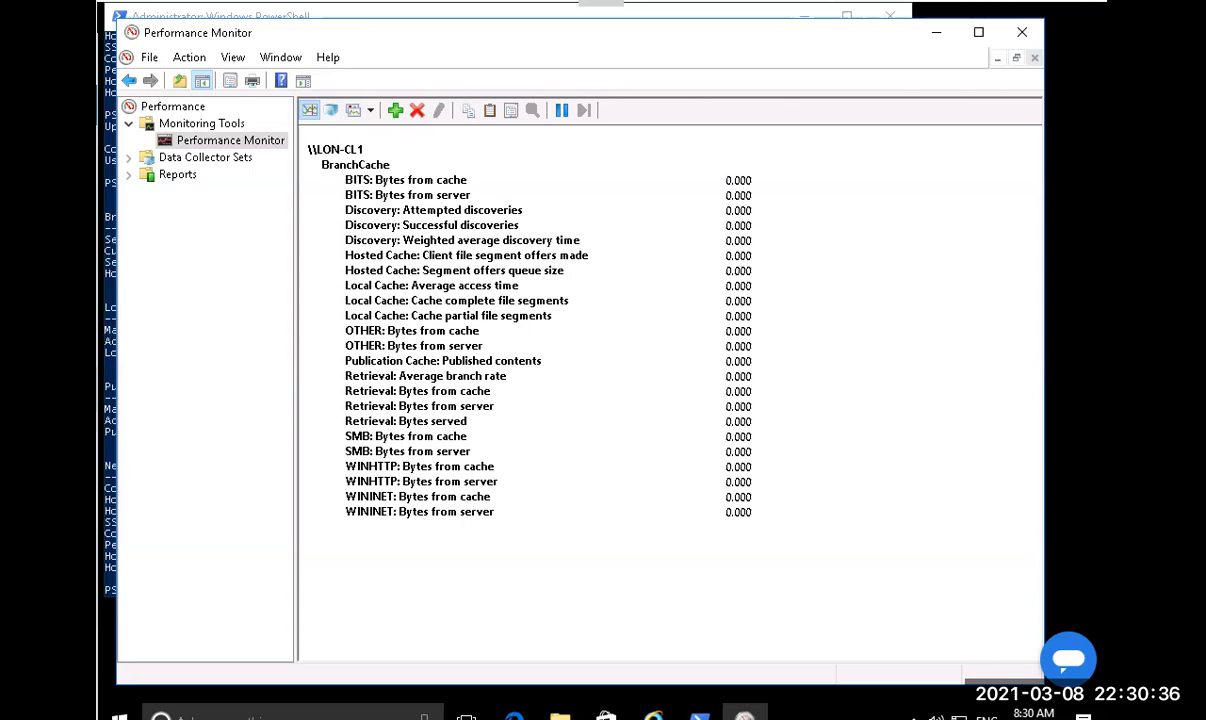
On LON-SVR1, launch Performance Monitor by running perfm from the Run dialog.
{"action": "key", "text": "alt+Tab"}
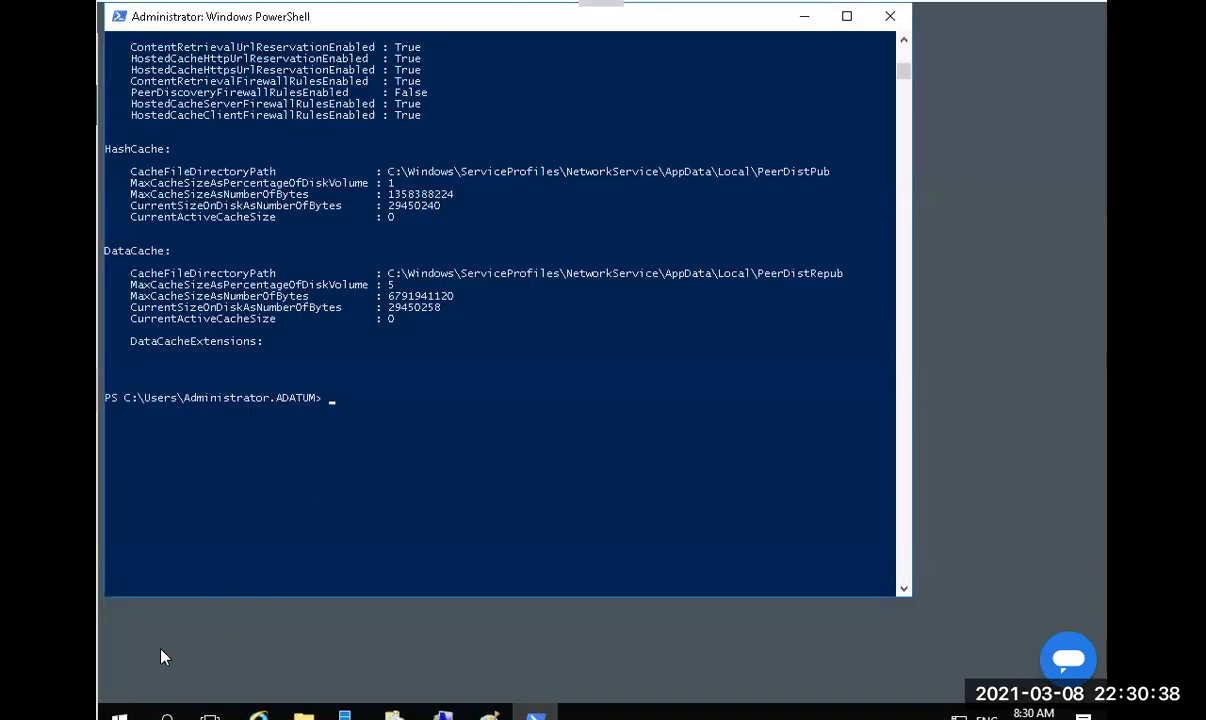
{"action": "right_click", "coordinate": [115, 716]}
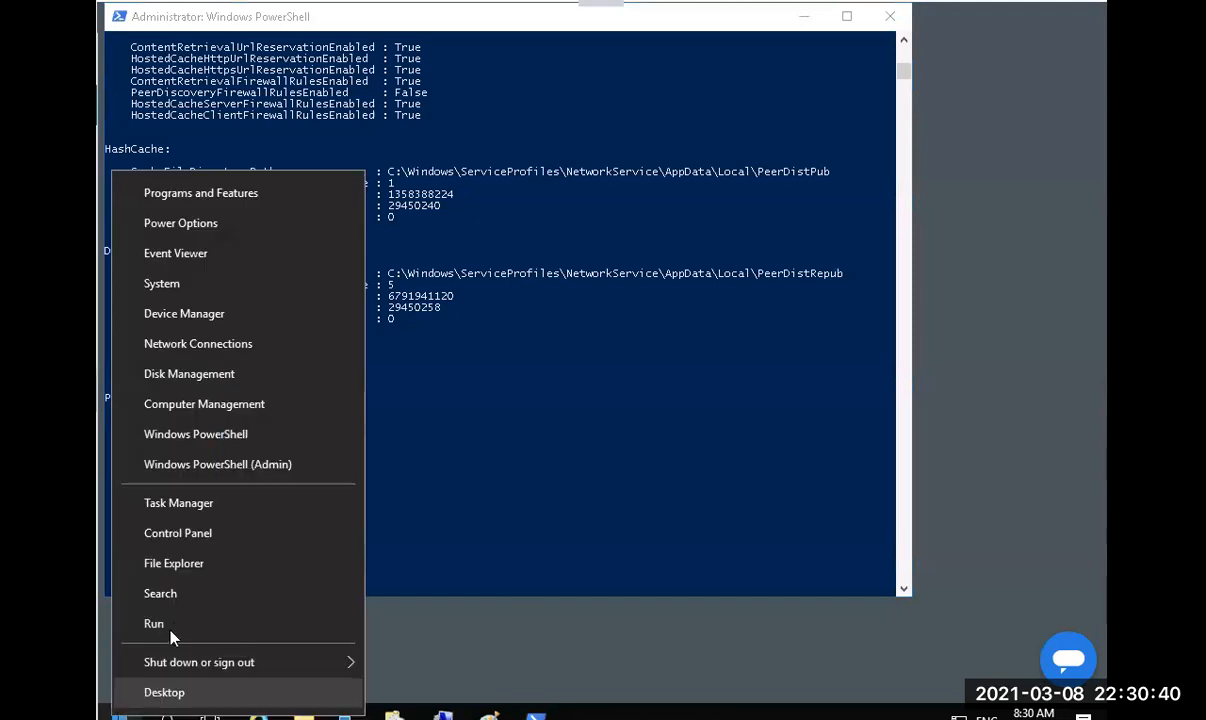
{"action": "left_click", "coordinate": [160, 624]}
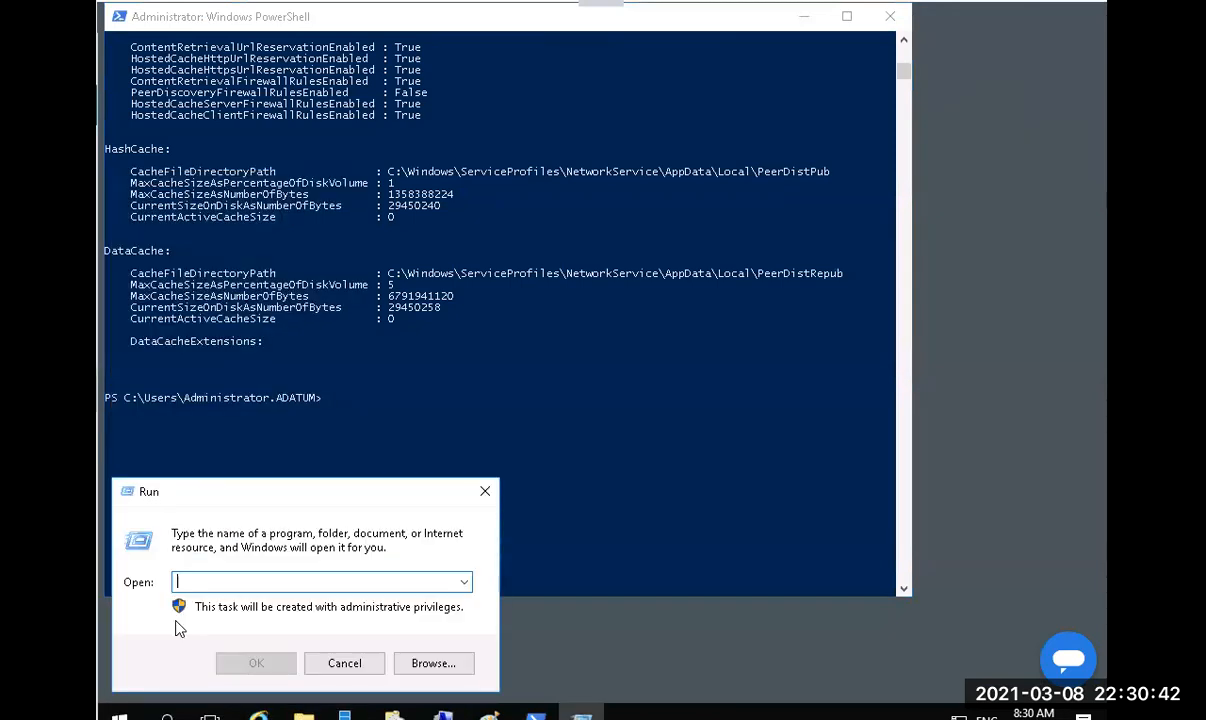
{"action": "type", "text": "perfmon"}
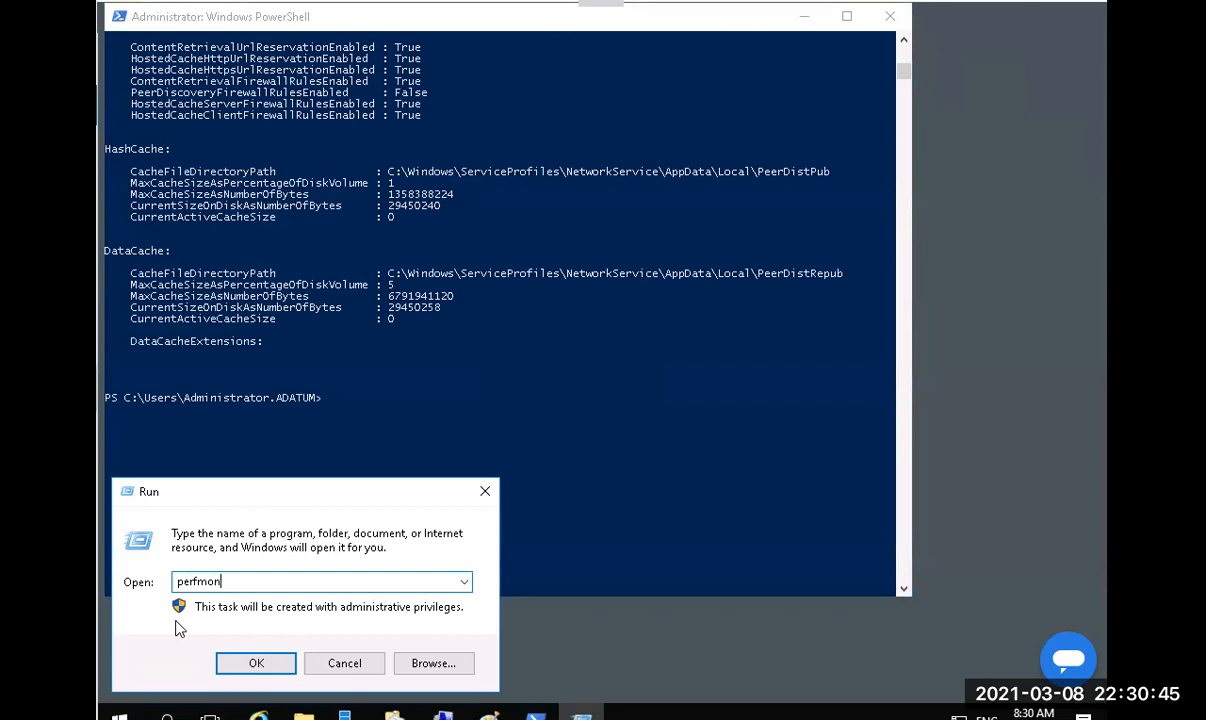
{"action": "key", "text": "Return"}
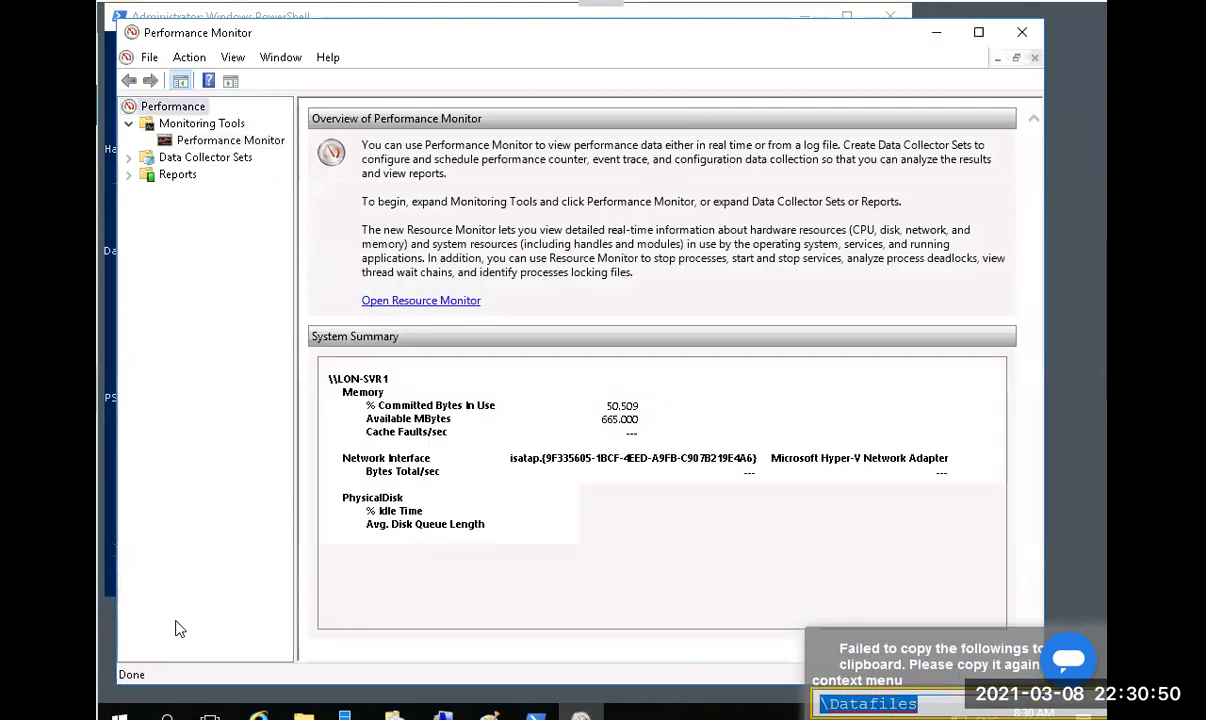
{"action": "left_click", "coordinate": [556, 517]}
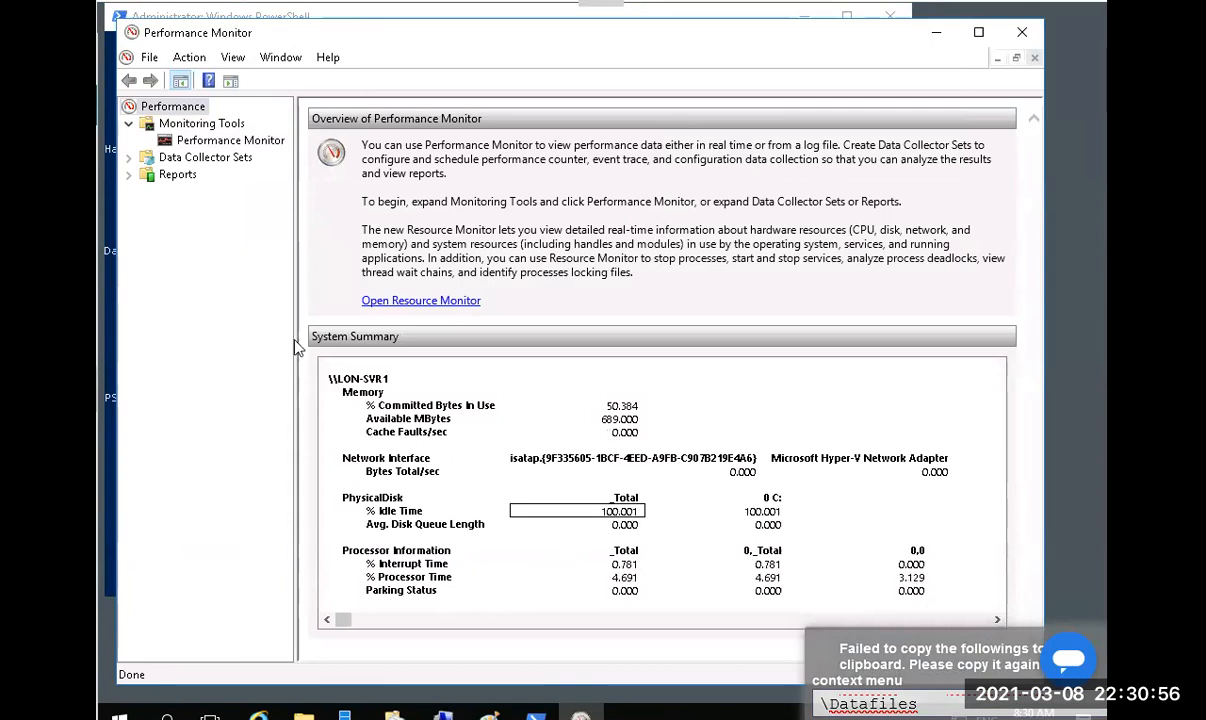
Swap % Processor Time for the full BranchCache counter set, shown as a text report.
{"action": "left_click", "coordinate": [229, 145]}
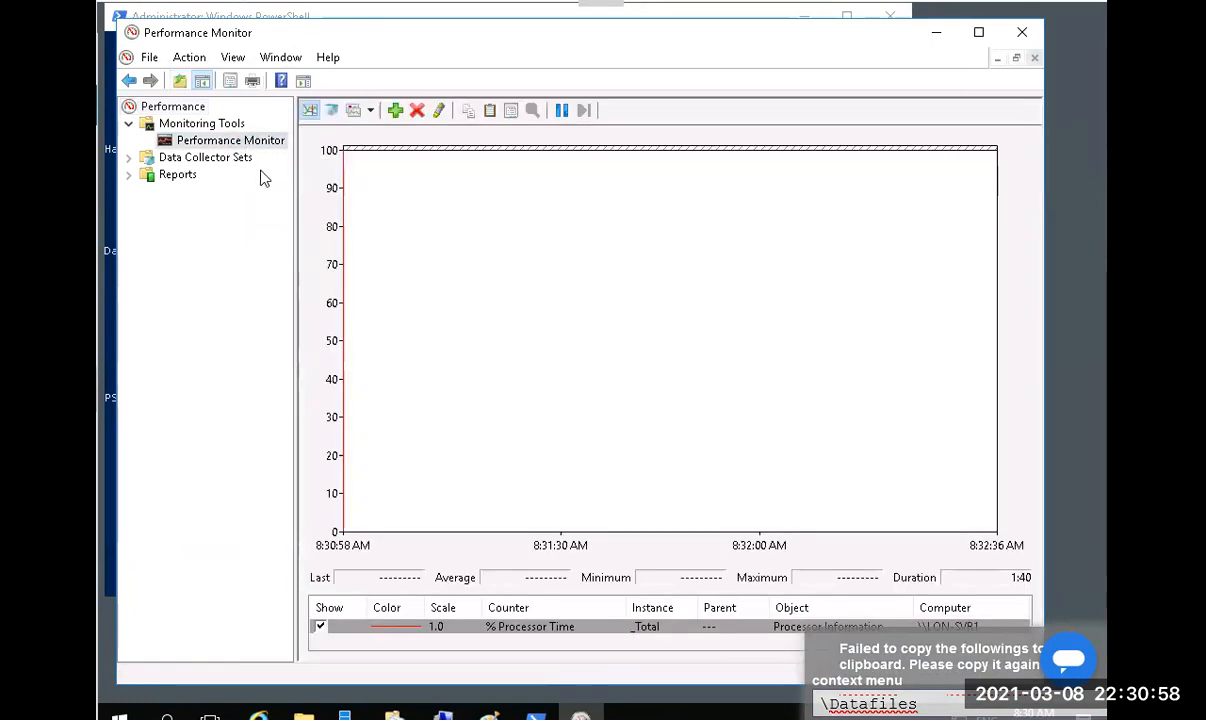
{"action": "left_click", "coordinate": [418, 112]}
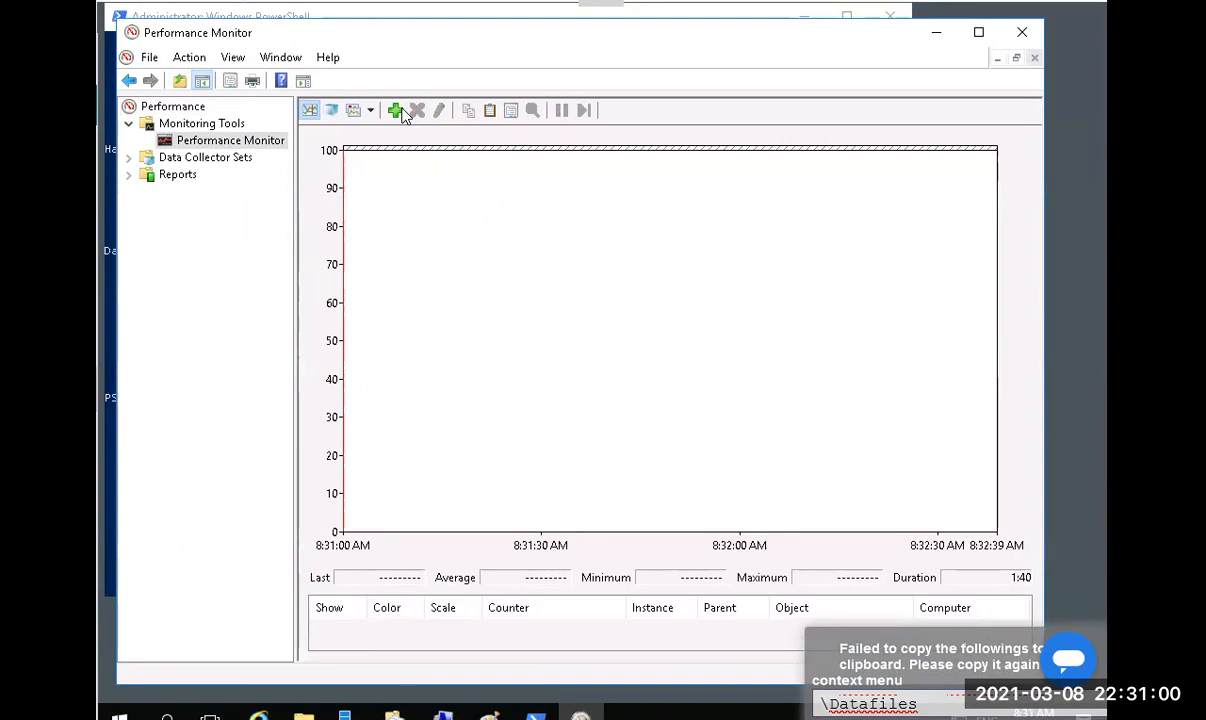
{"action": "left_click", "coordinate": [396, 111]}
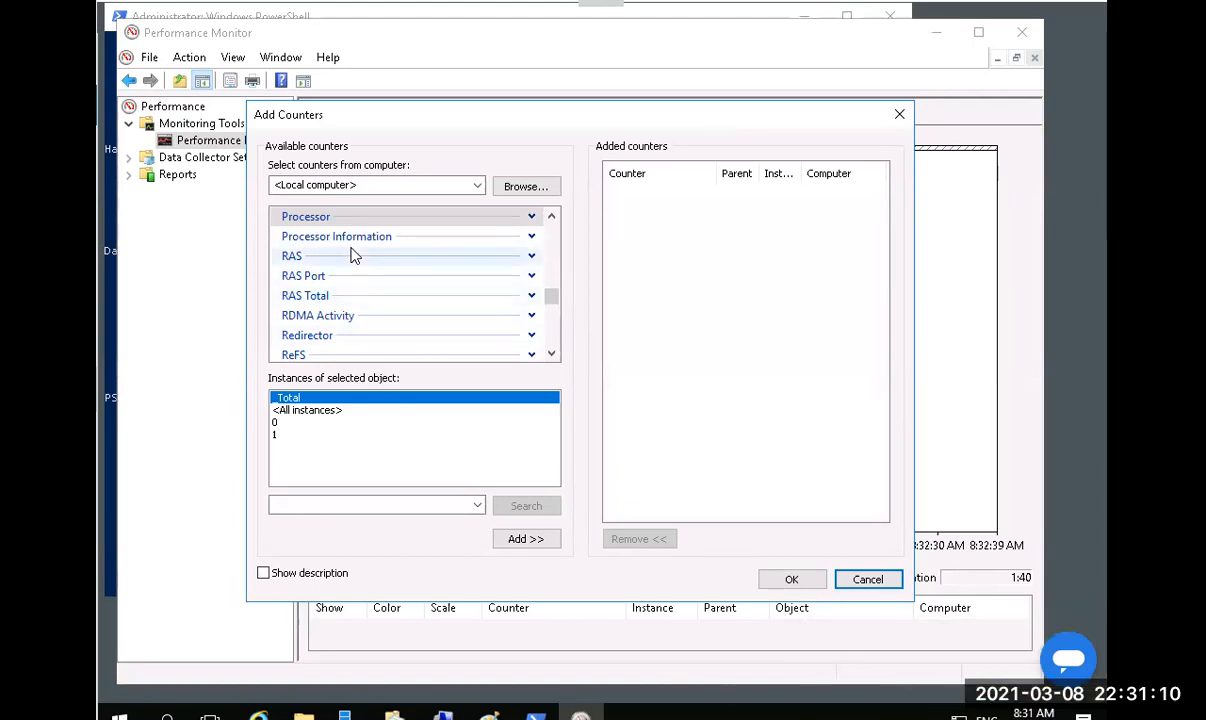
{"action": "scroll", "coordinate": [350, 256], "scroll_direction": "up", "scroll_amount": 20}
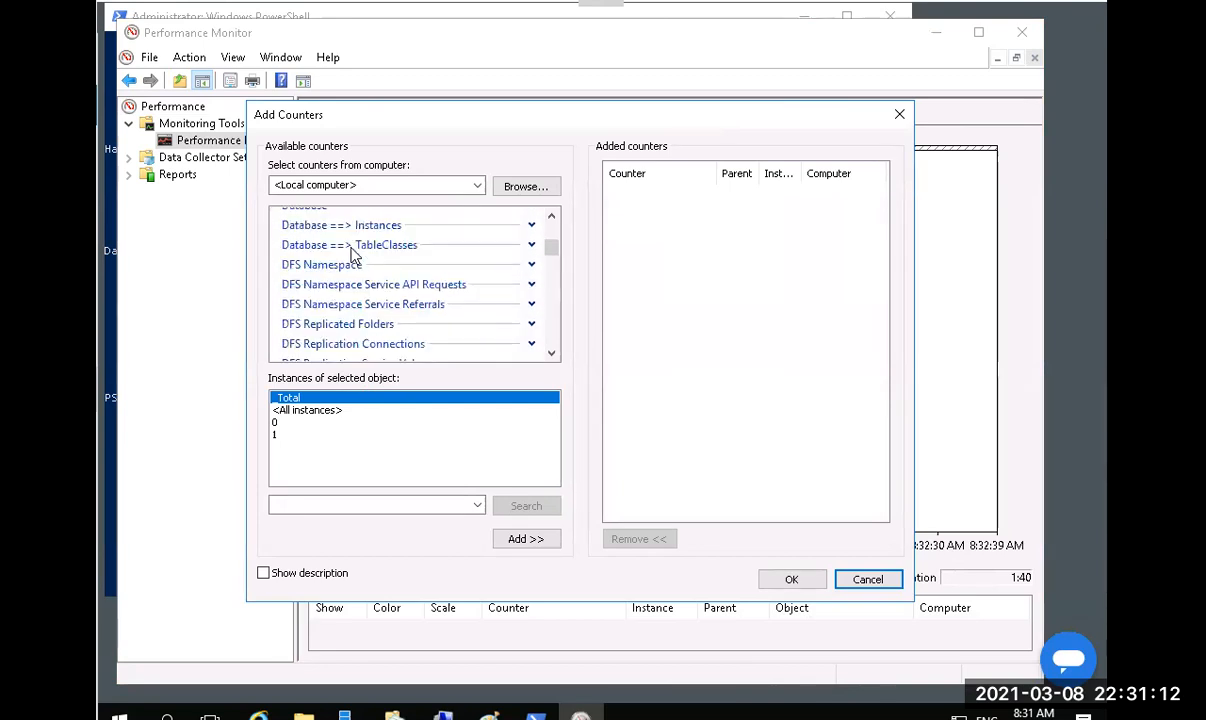
{"action": "scroll", "coordinate": [352, 256], "scroll_direction": "up", "scroll_amount": 2}
{"action": "left_click", "coordinate": [350, 252]}
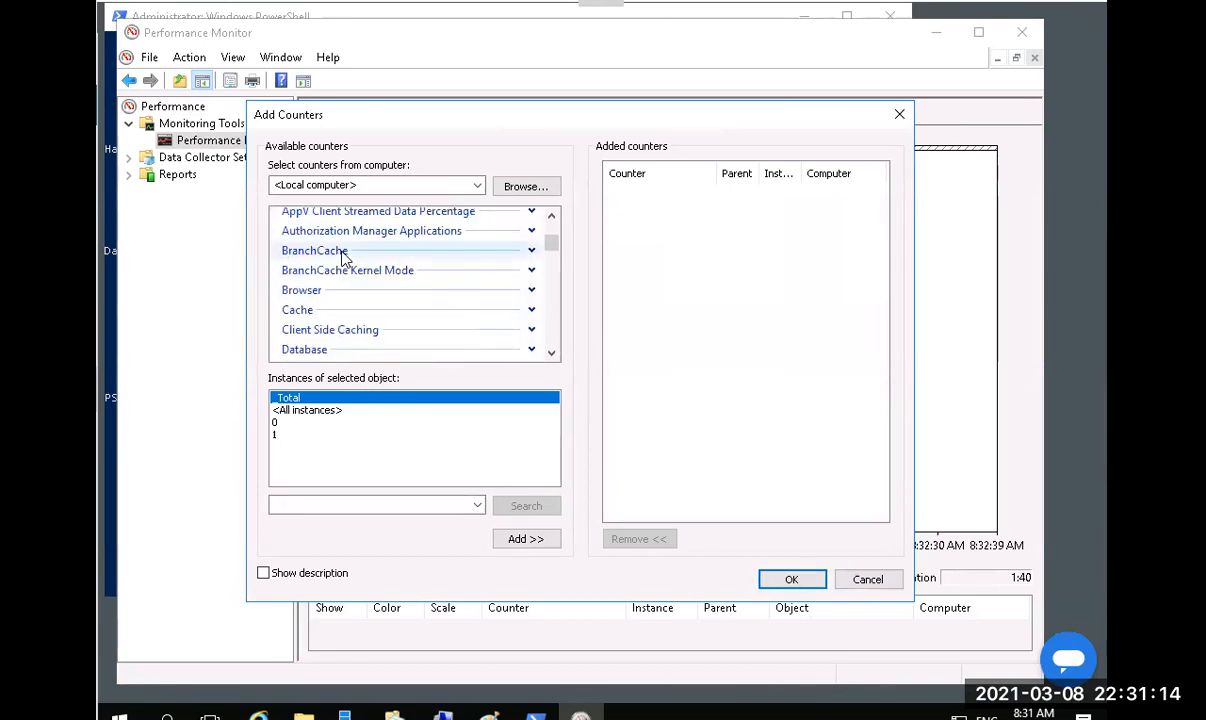
{"action": "left_click", "coordinate": [530, 539]}
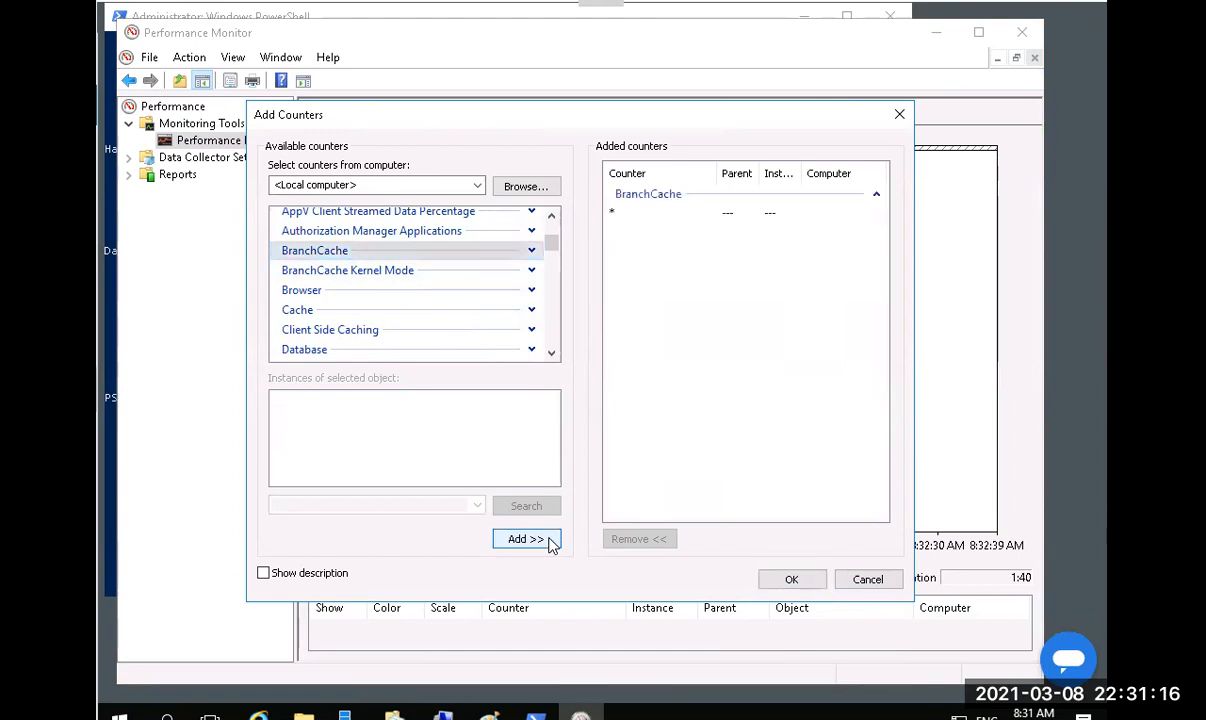
{"action": "left_click", "coordinate": [793, 580]}
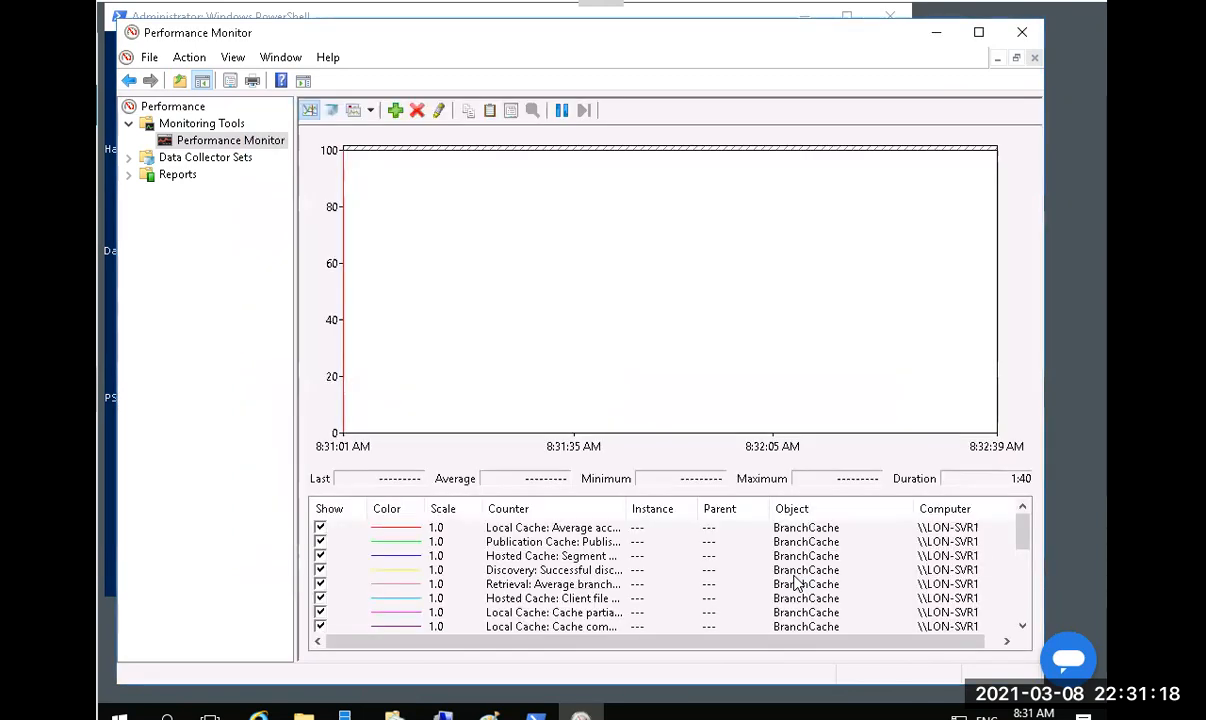
{"action": "left_click", "coordinate": [370, 111]}
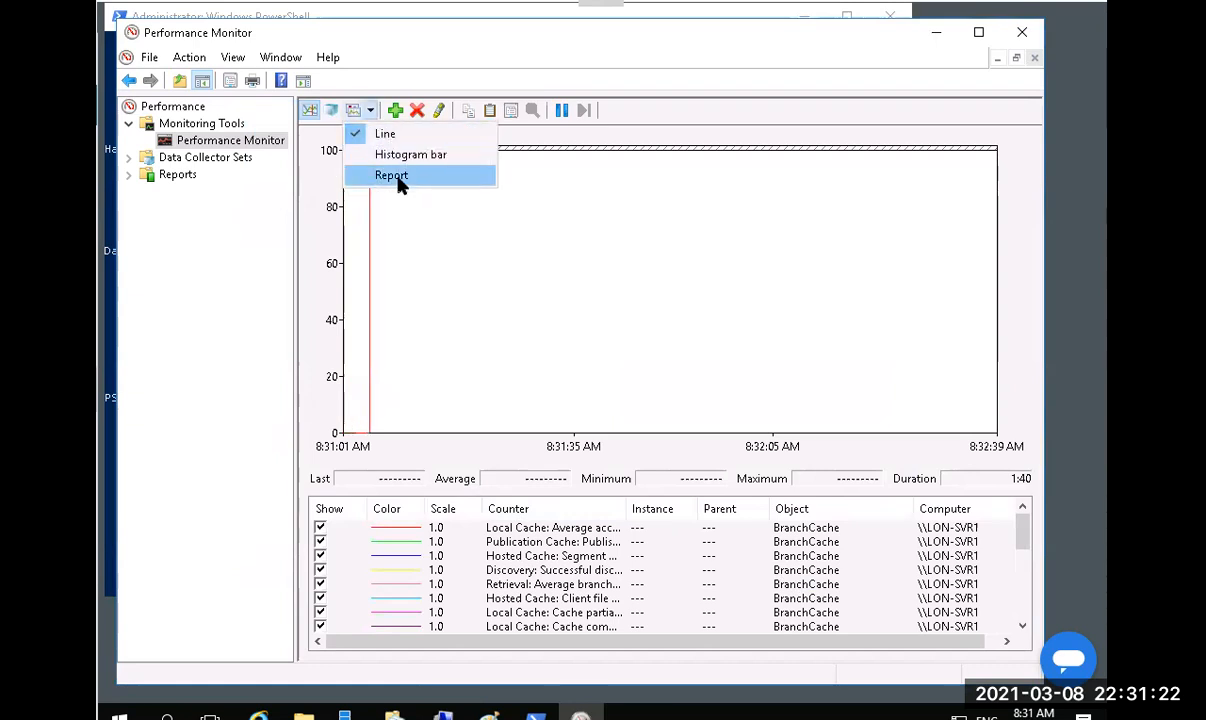
{"action": "left_click", "coordinate": [395, 177]}
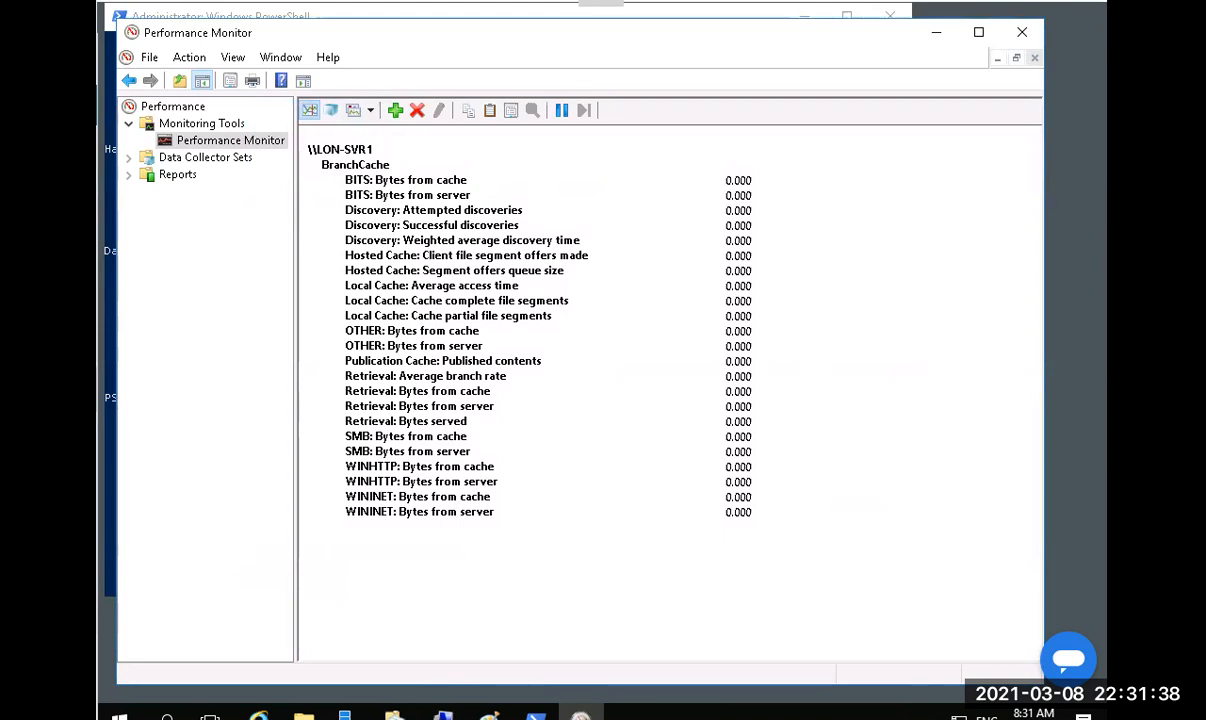
On LON-CL1, open \\syd-svr1\Share from the Run dialog.
{"action": "key", "text": "alt+Tab"}
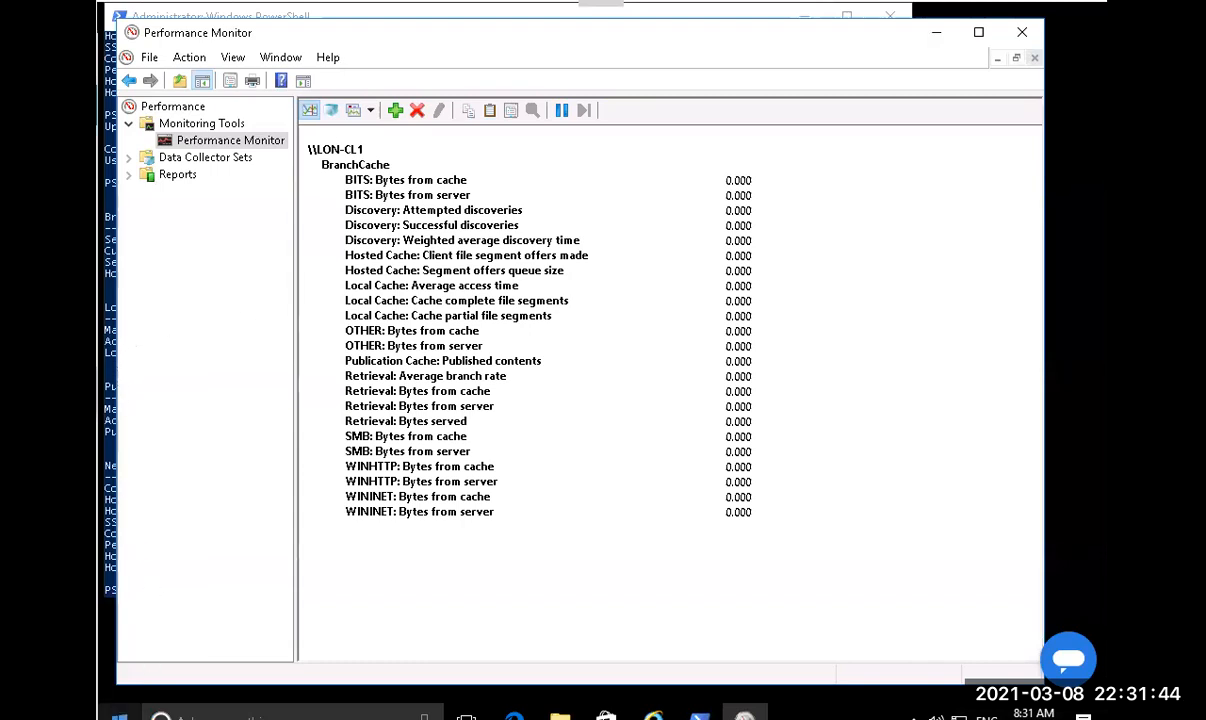
{"action": "right_click", "coordinate": [119, 716]}
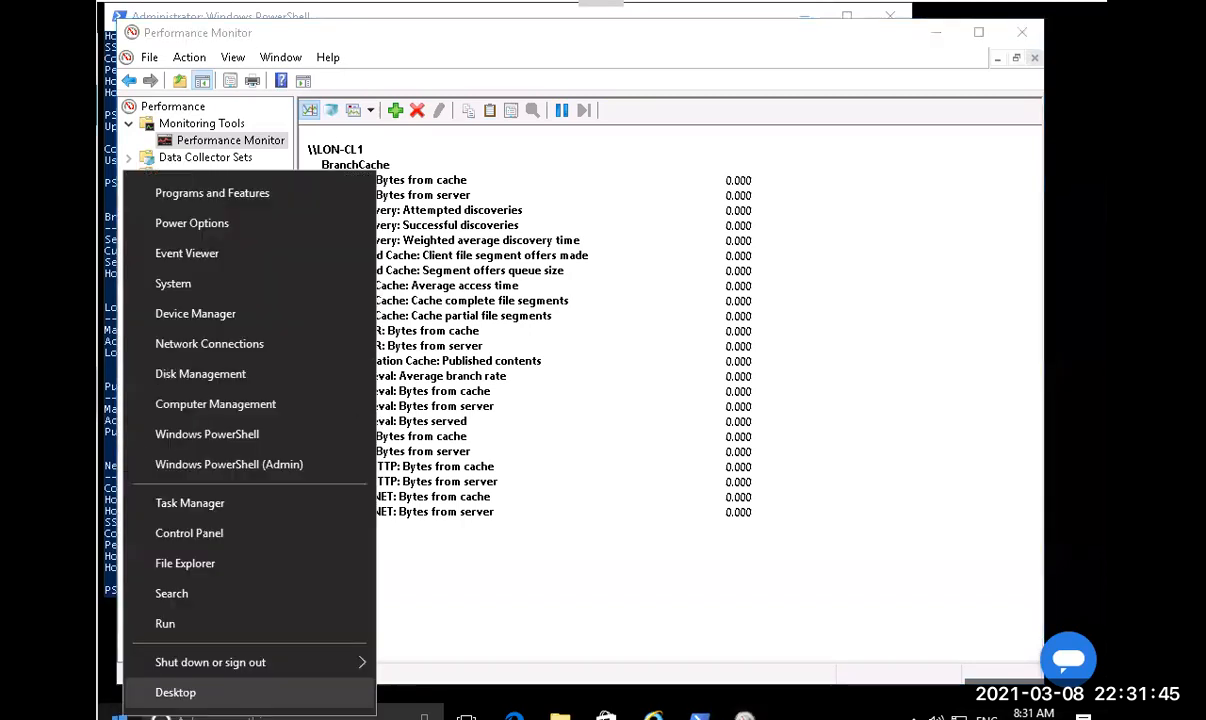
{"action": "left_click", "coordinate": [166, 624]}
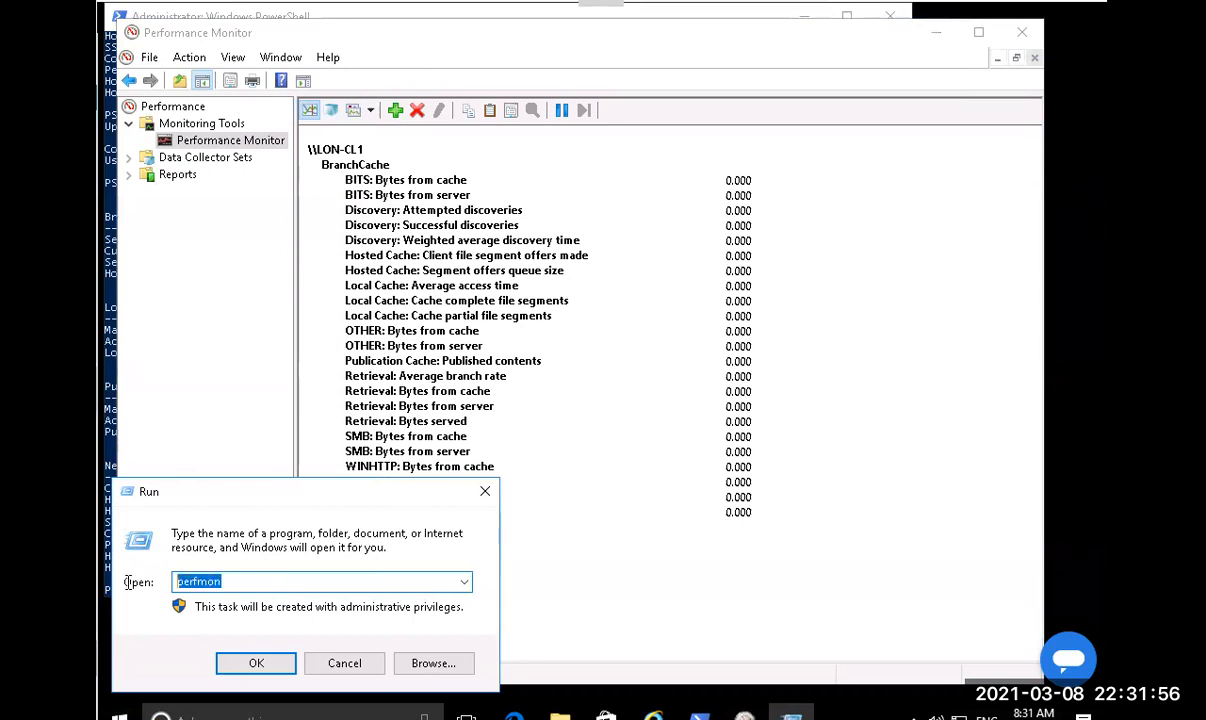
{"action": "type", "text": "\\\\"}
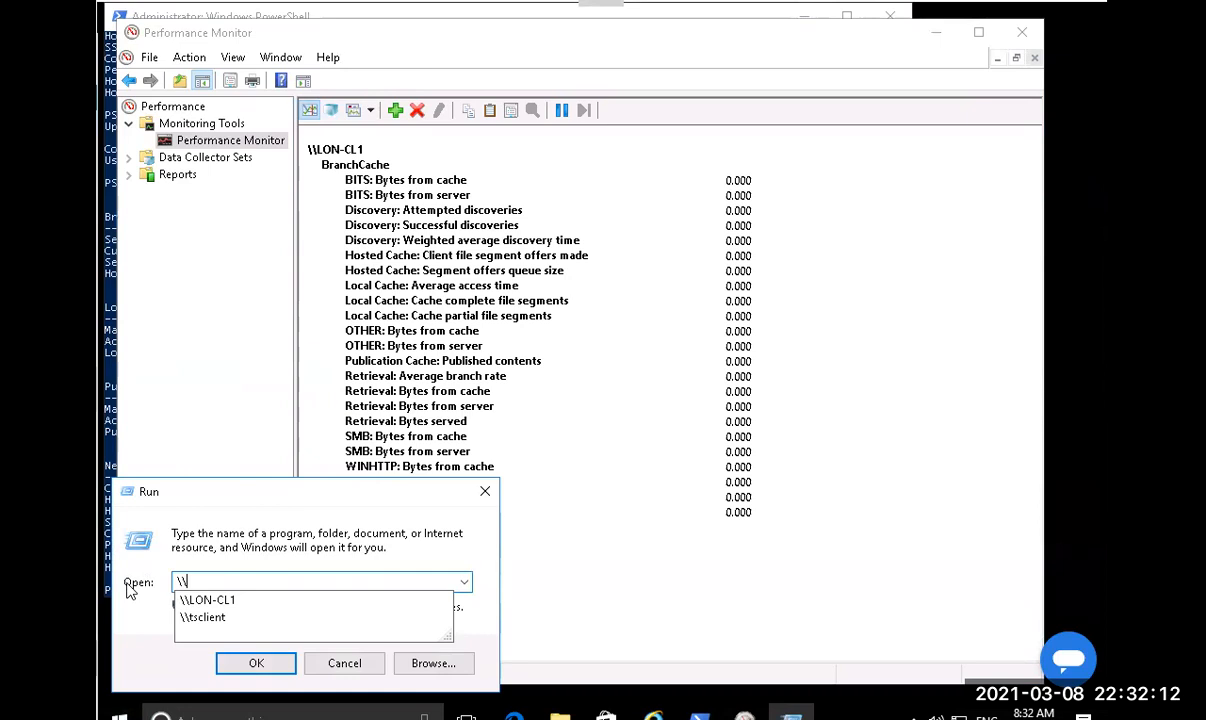
{"action": "type", "text": "syd"}
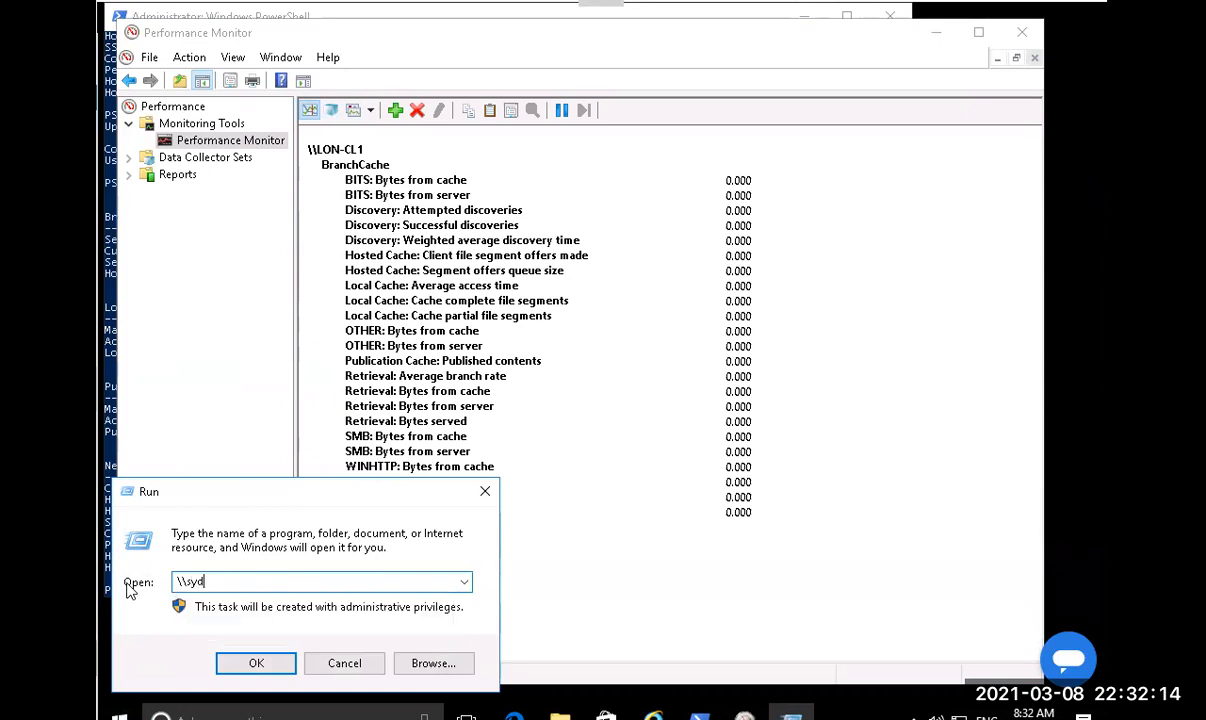
{"action": "type", "text": "-svr1\\"}
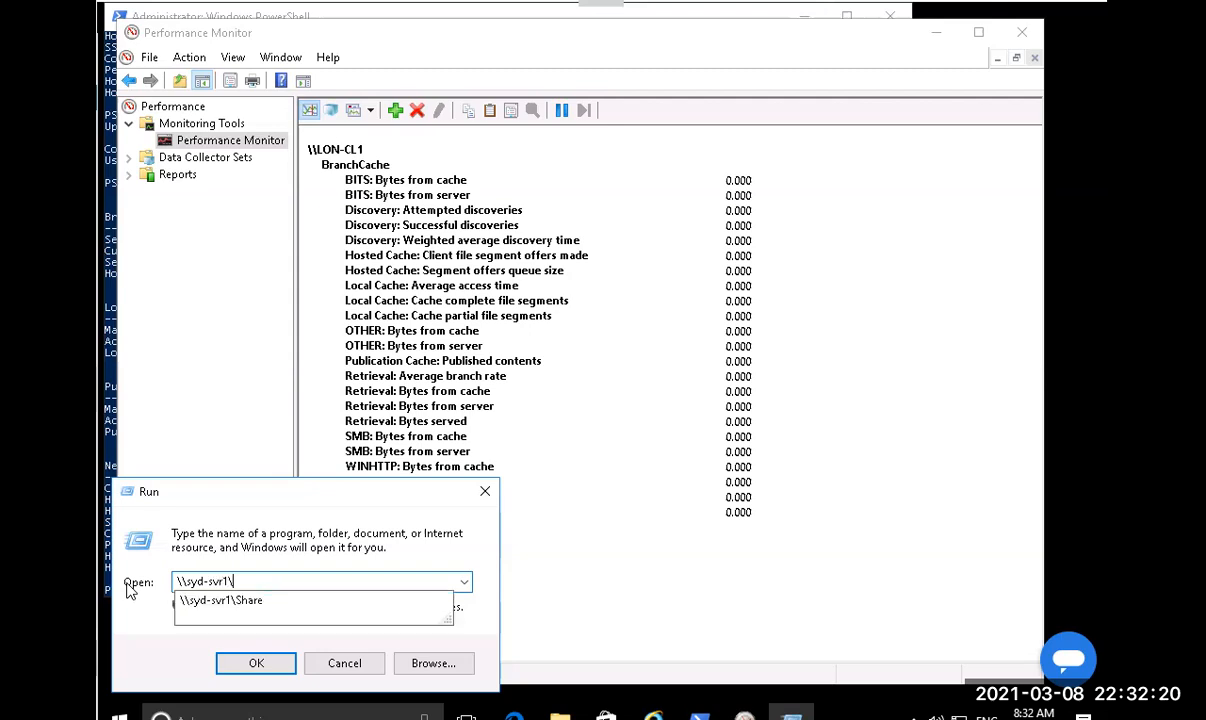
{"action": "key", "text": "Down"}
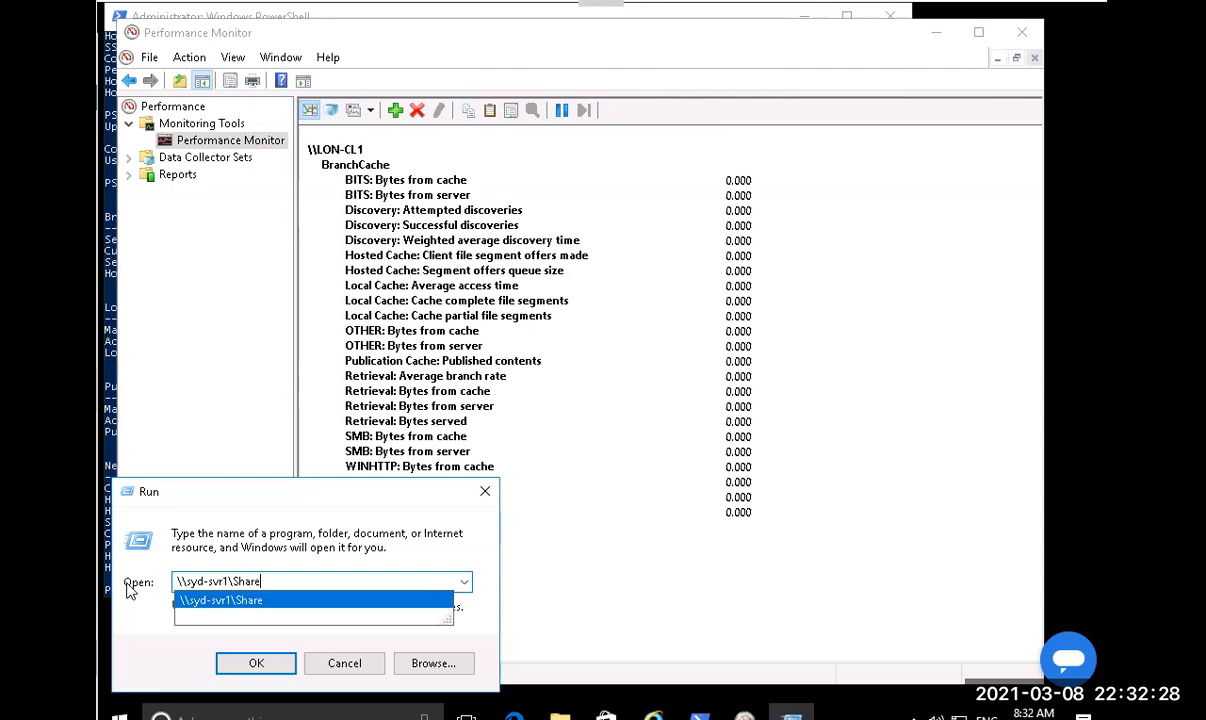
{"action": "key", "text": "Return"}
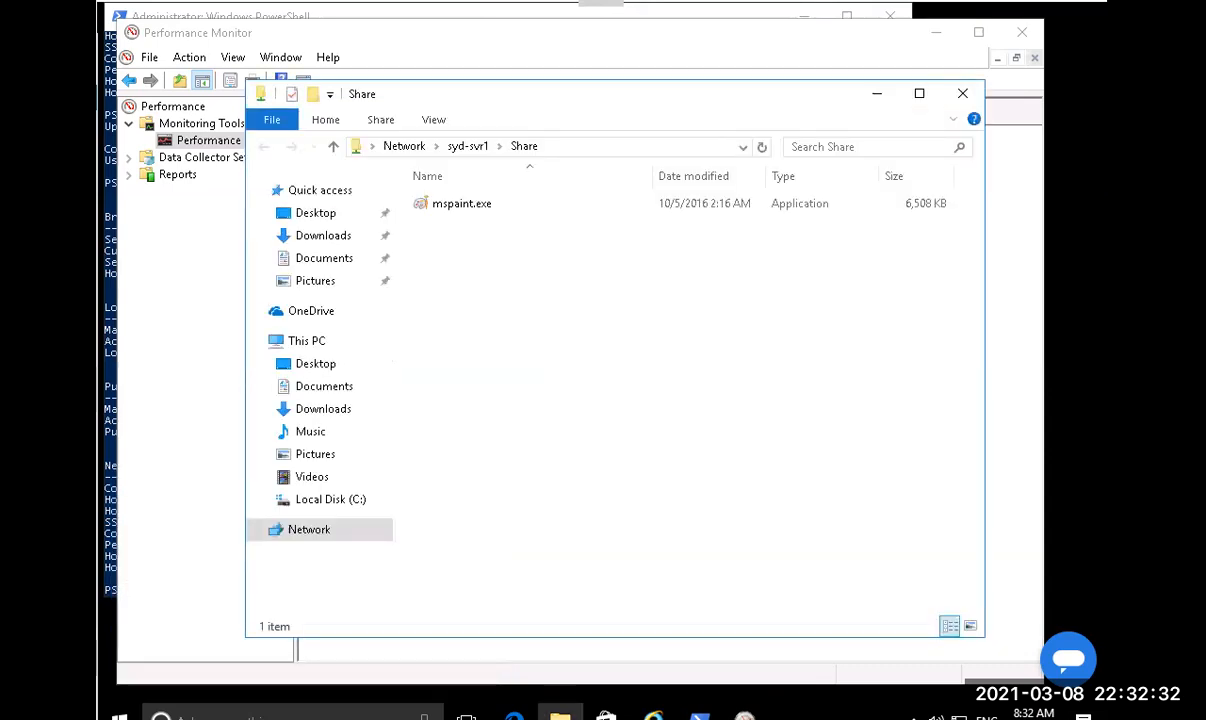
Resize the Share window, then copy mspaint.exe and paste it onto the LON-CL1 desktop.
{"action": "left_click_drag", "start_coordinate": [644, 100], "coordinate": [865, 67]}
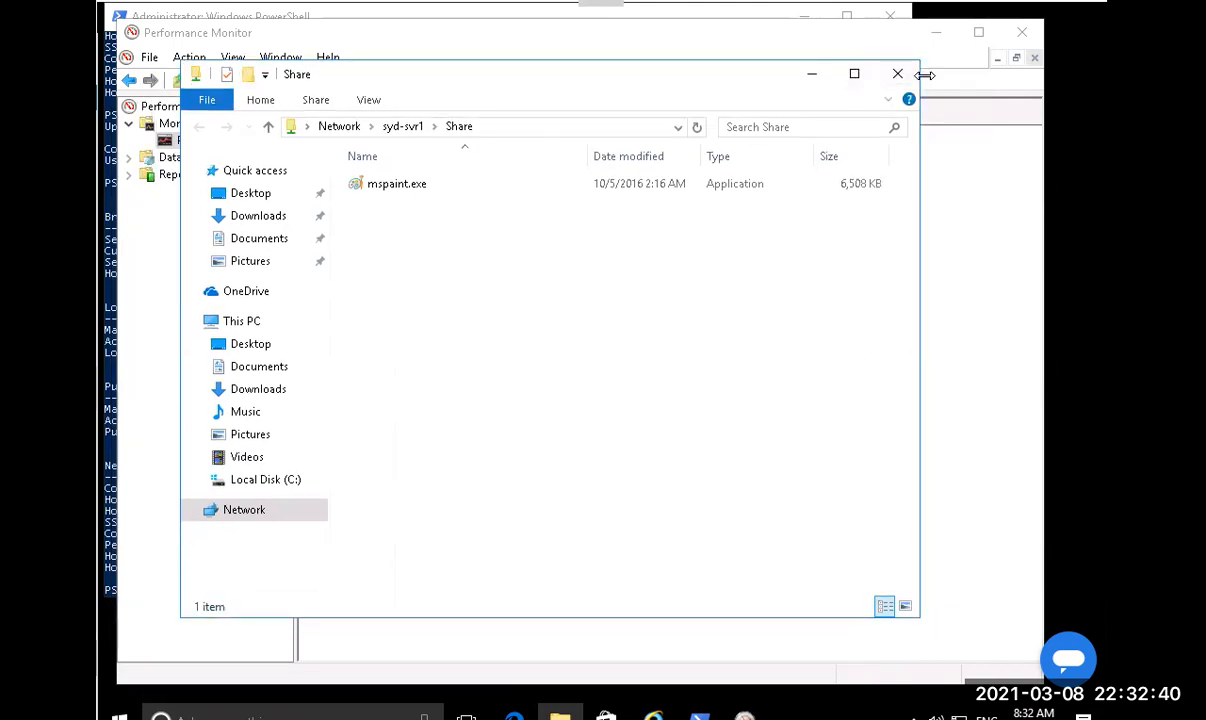
{"action": "left_click_drag", "start_coordinate": [748, 71], "coordinate": [516, 74]}
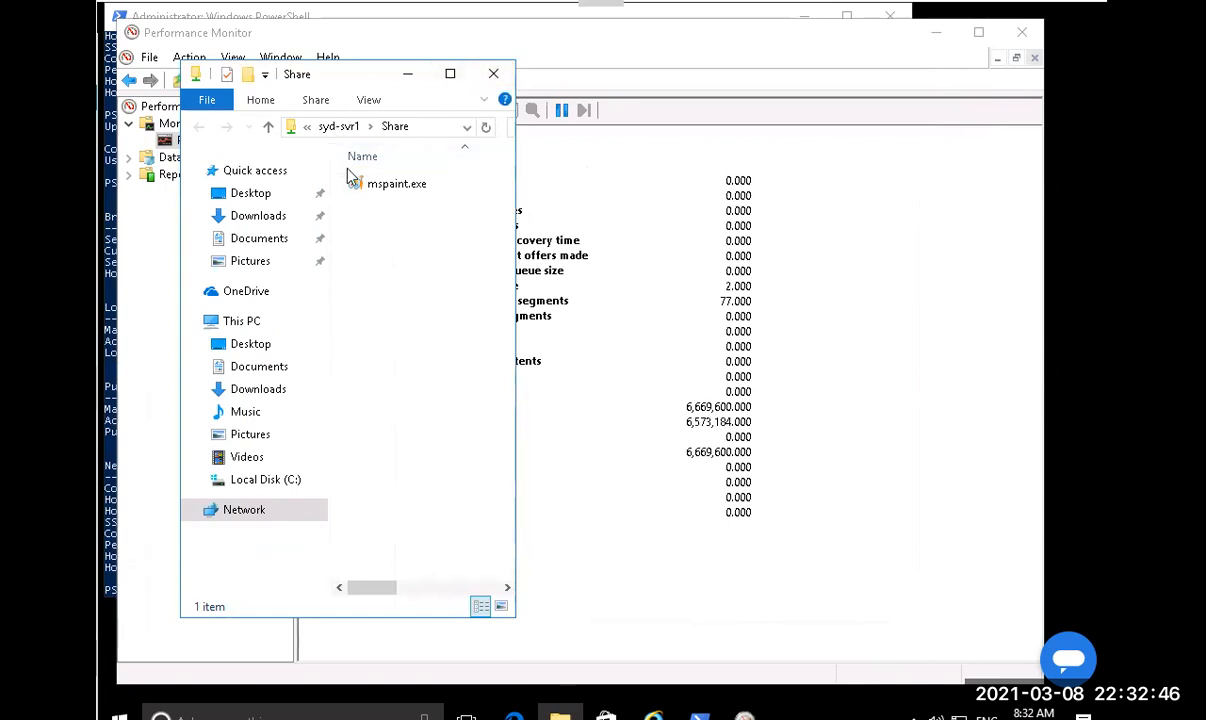
{"action": "left_click", "coordinate": [408, 189]}
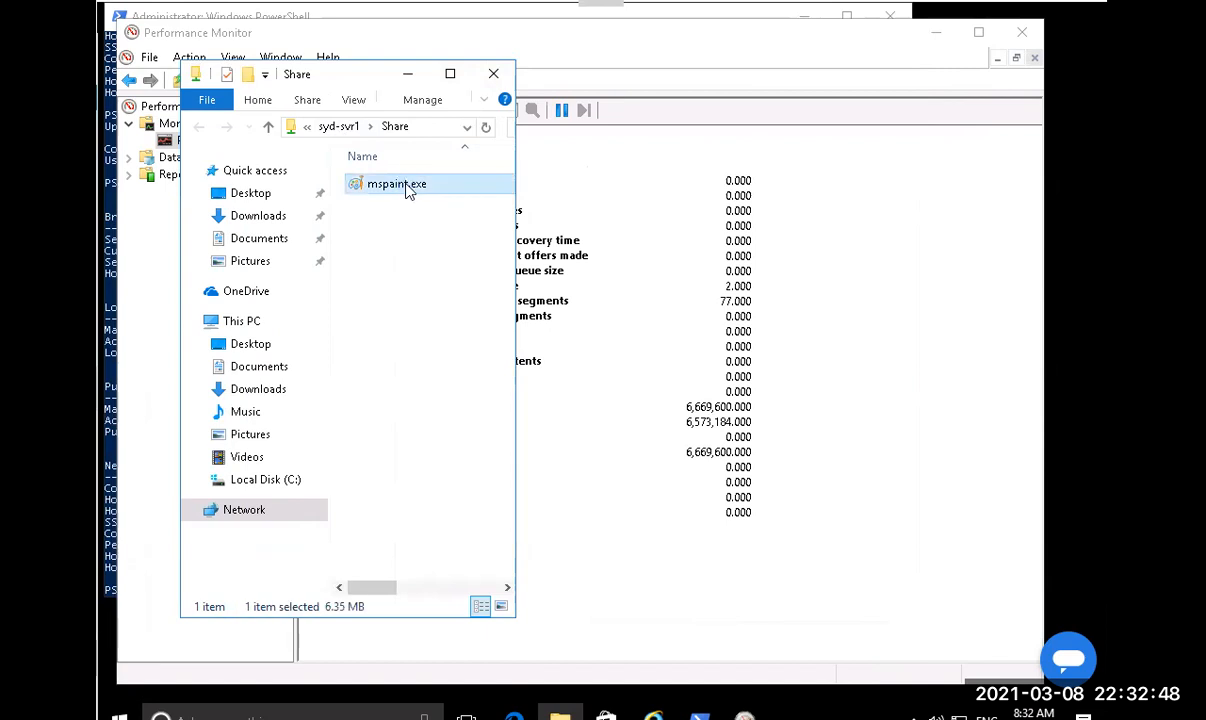
{"action": "right_click", "coordinate": [409, 189]}
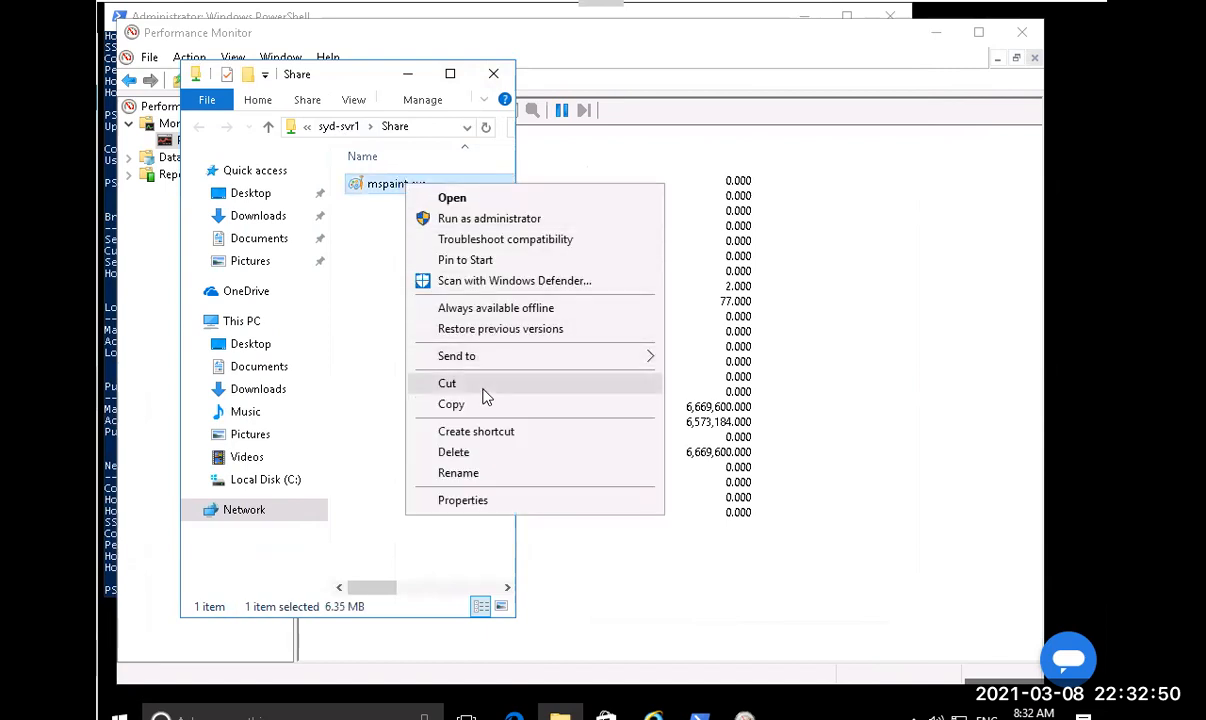
{"action": "left_click", "coordinate": [451, 404]}
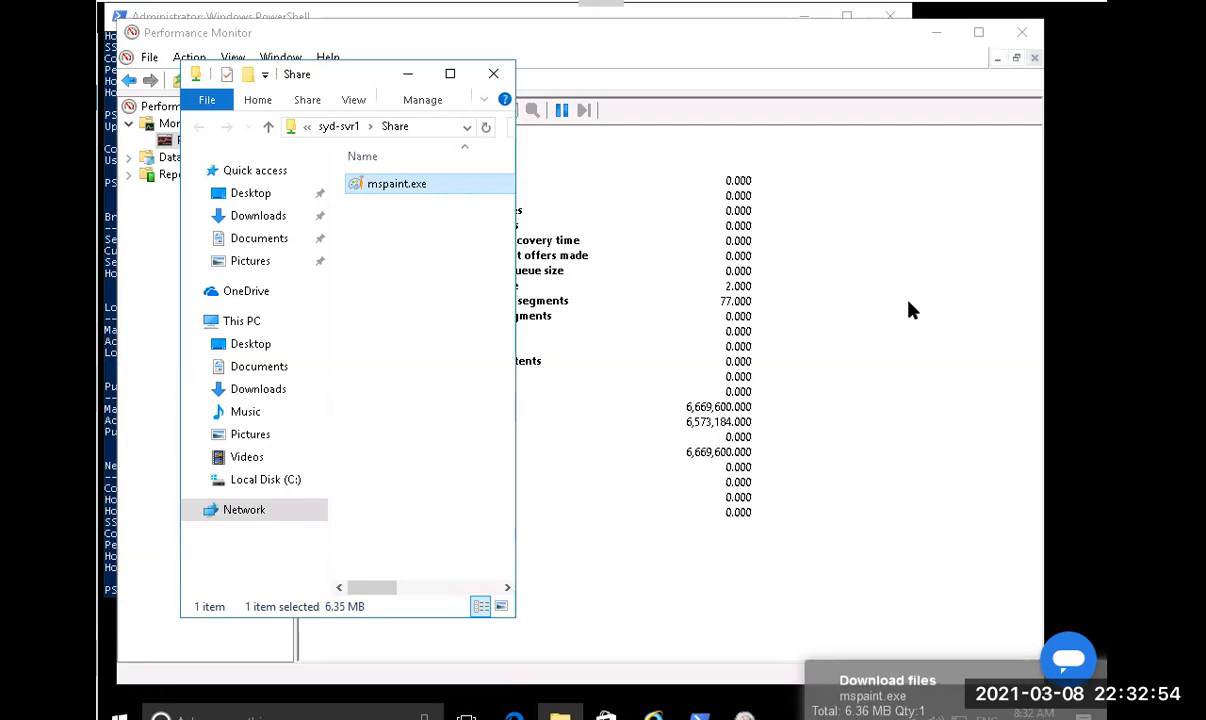
{"action": "left_click", "coordinate": [1090, 248]}
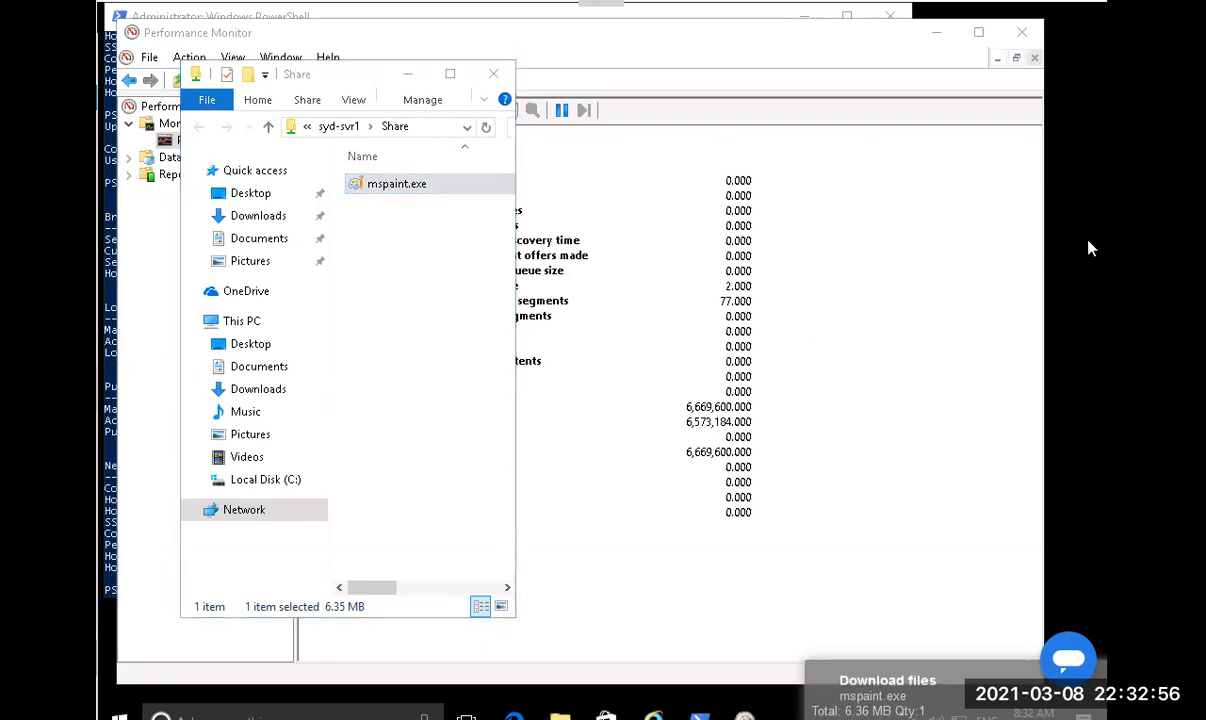
{"action": "left_click", "coordinate": [414, 75]}
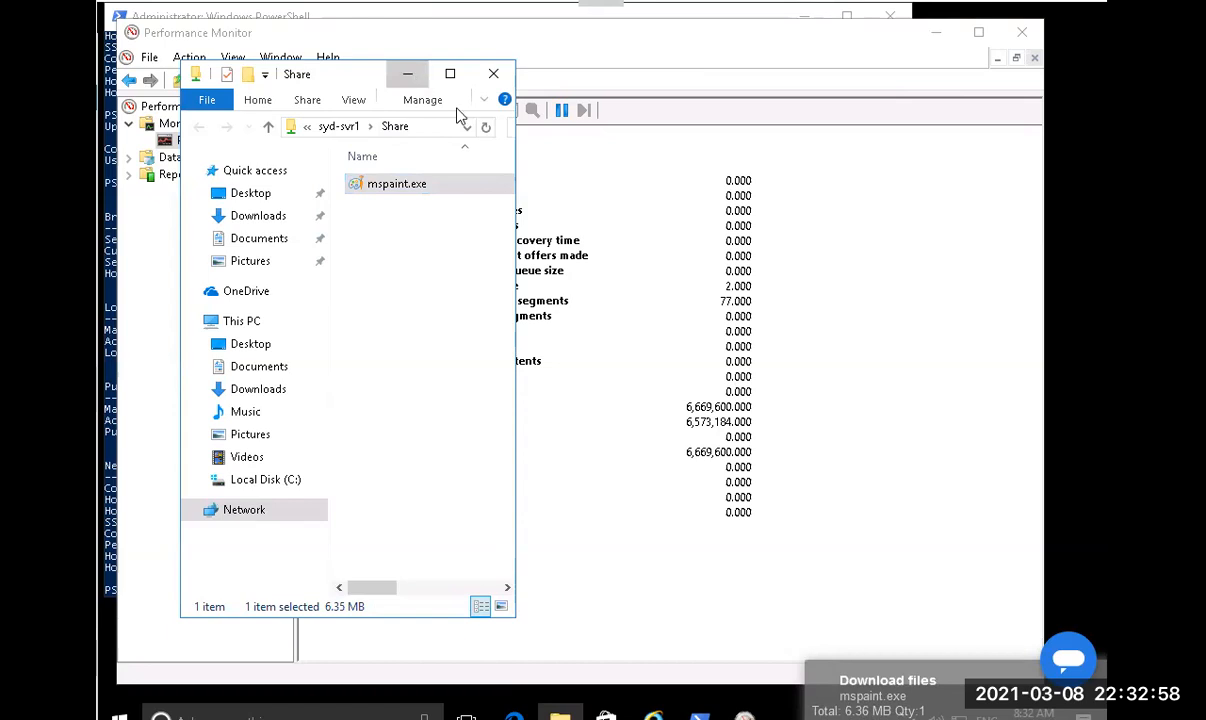
{"action": "right_click", "coordinate": [1019, 208]}
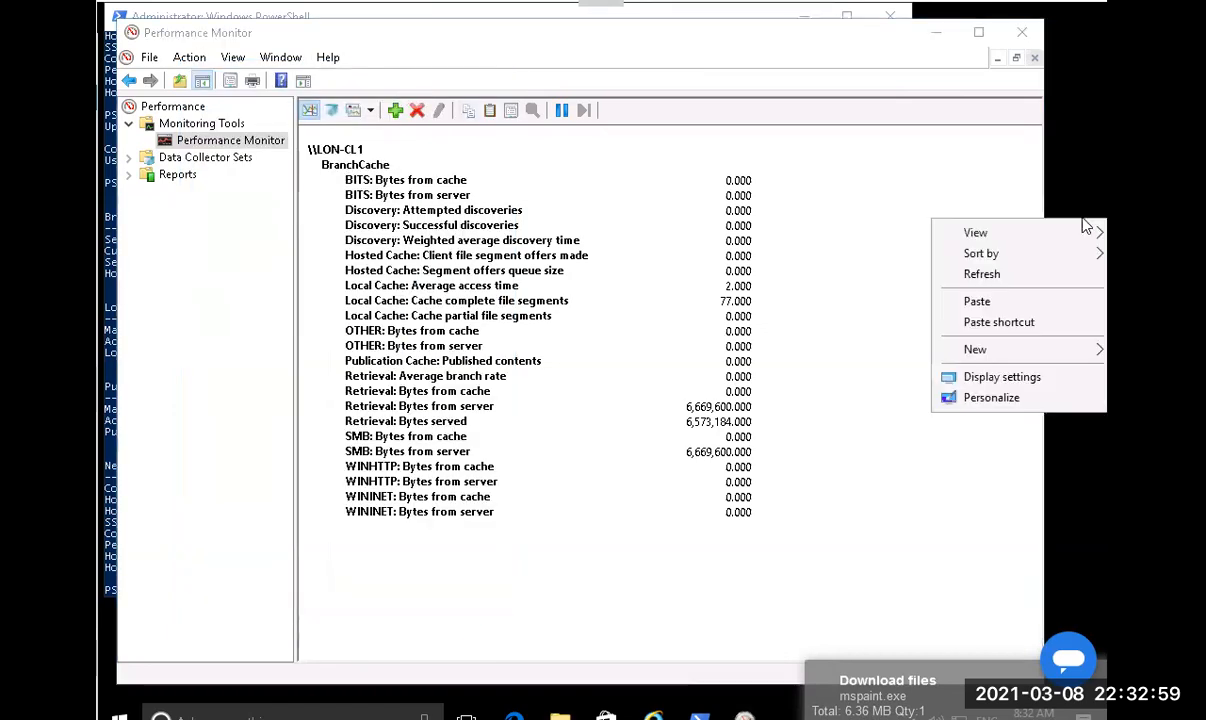
{"action": "left_click", "coordinate": [1022, 302]}
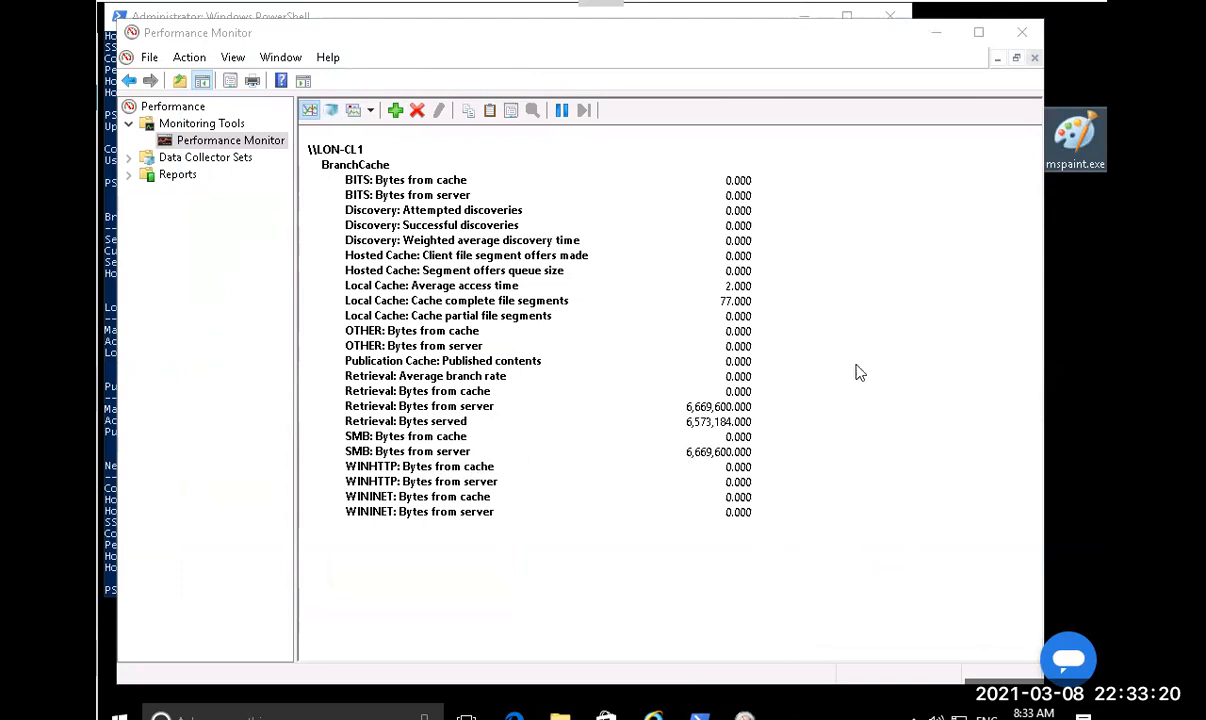
{"action": "right_click", "coordinate": [1072, 168]}
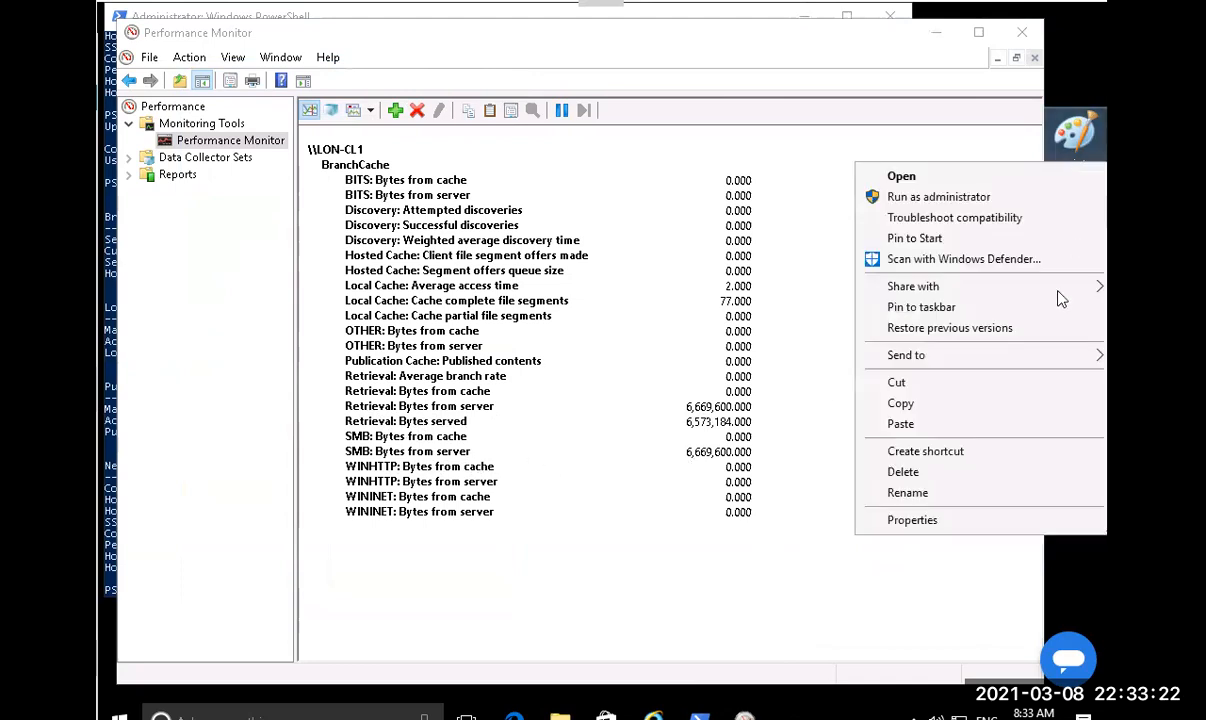
{"action": "left_click", "coordinate": [991, 521]}
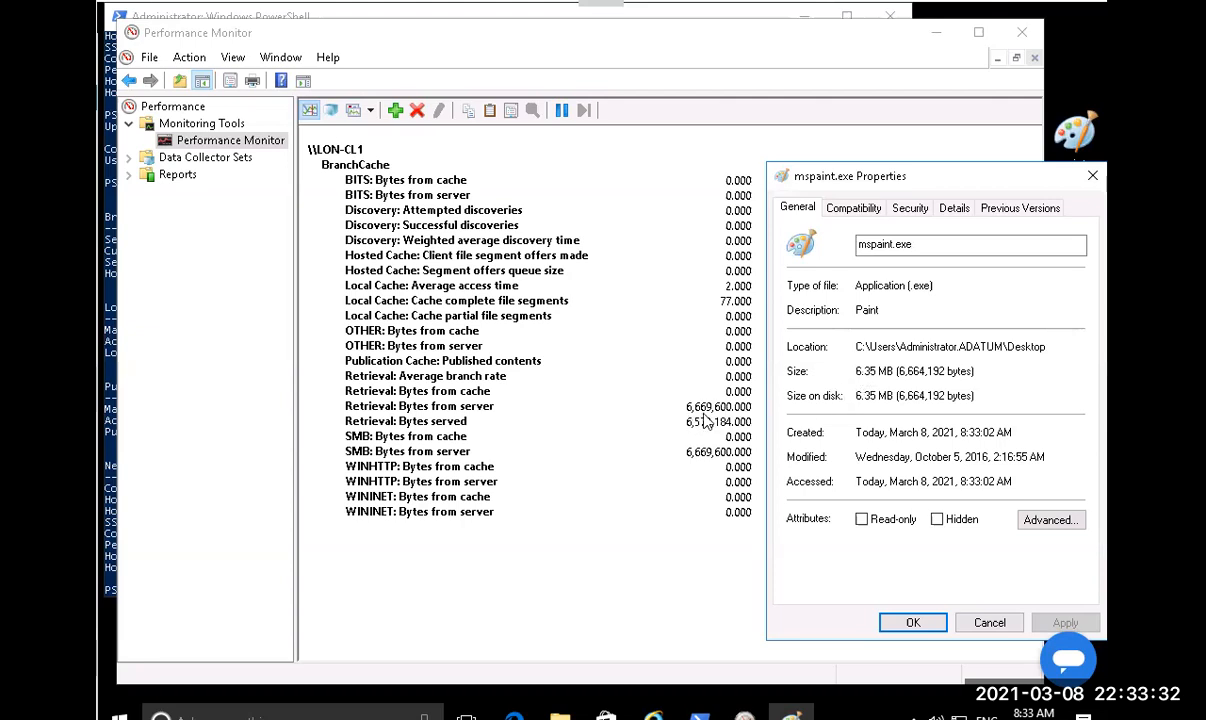
{"action": "left_click", "coordinate": [1094, 177]}
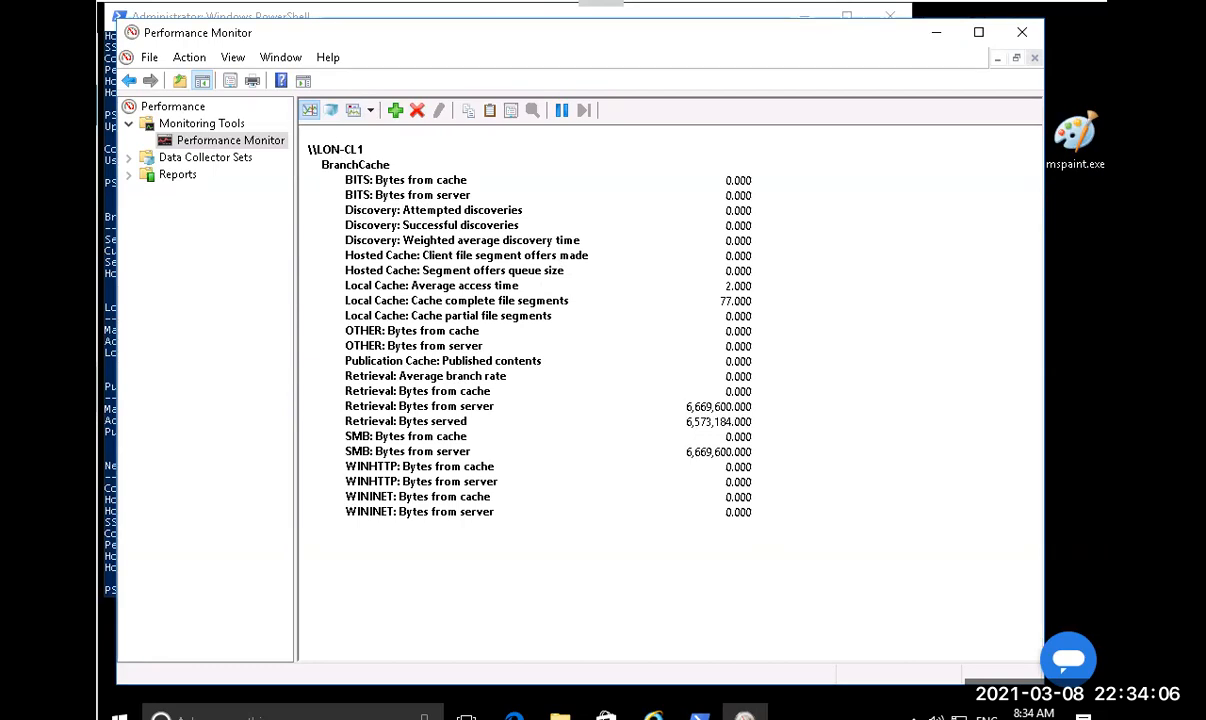
{"action": "key", "text": "alt+Tab"}
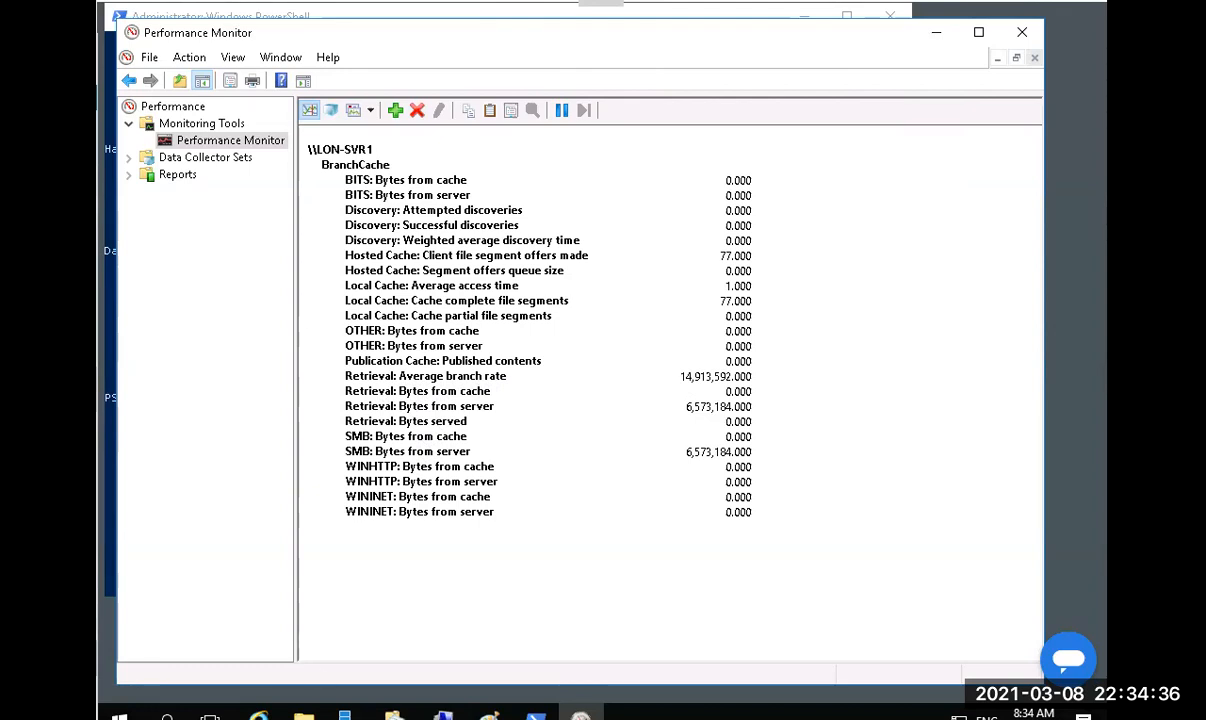
Rerun Get-BCStatus in the server's PowerShell, check LON-CL1's counters, then move to LON-CL2.
{"action": "mouse_move", "coordinate": [536, 716]}
{"action": "left_click", "coordinate": [505, 650]}
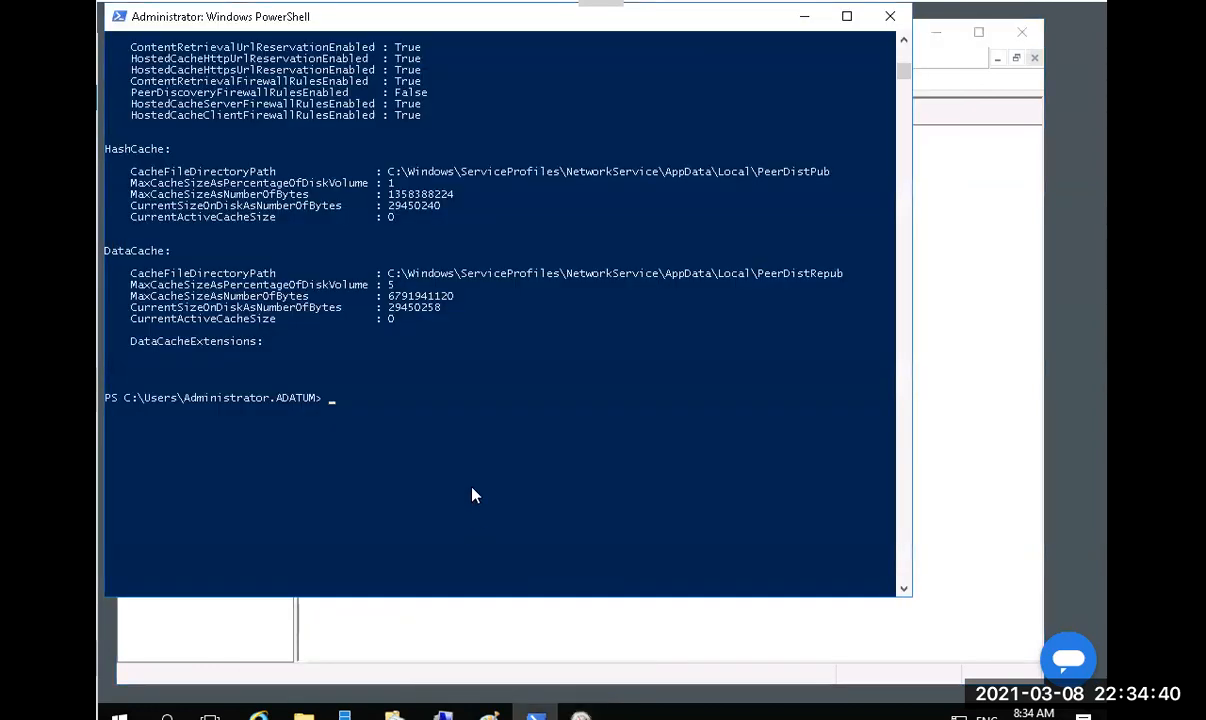
{"action": "key", "text": "Up"}
{"action": "key", "text": "Up"}
{"action": "key", "text": "Down"}
{"action": "key", "text": "Return"}
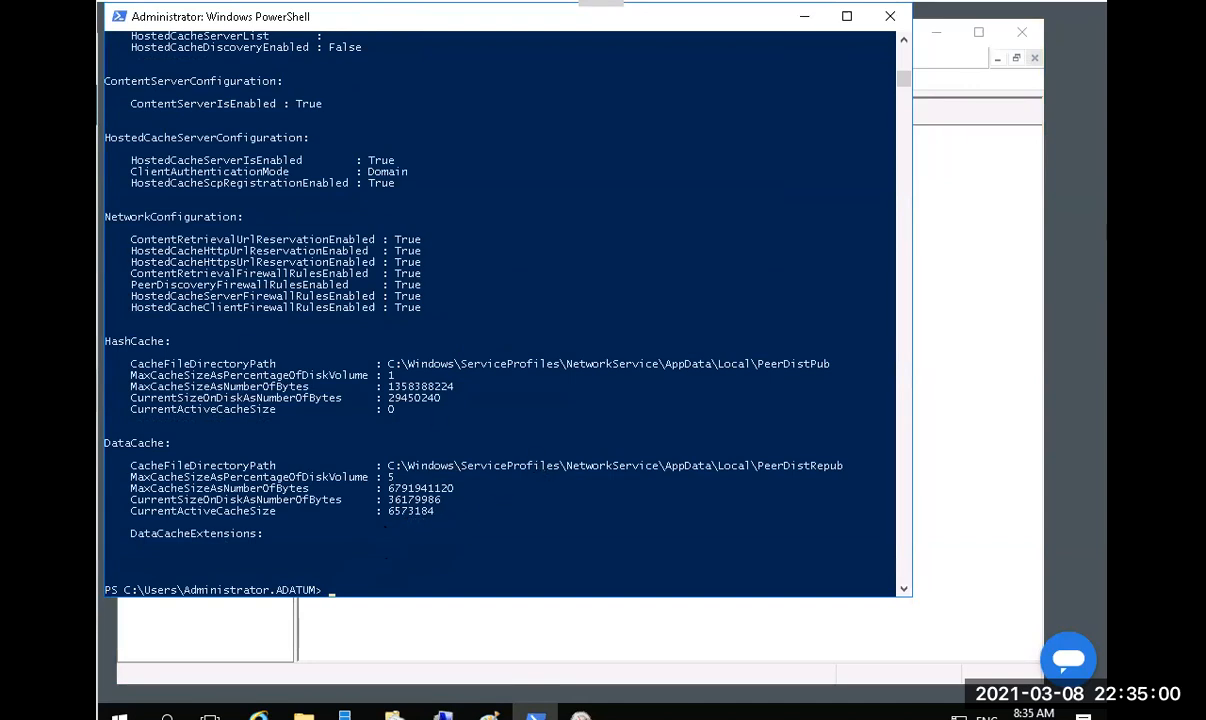
{"action": "key", "text": "alt+Tab"}
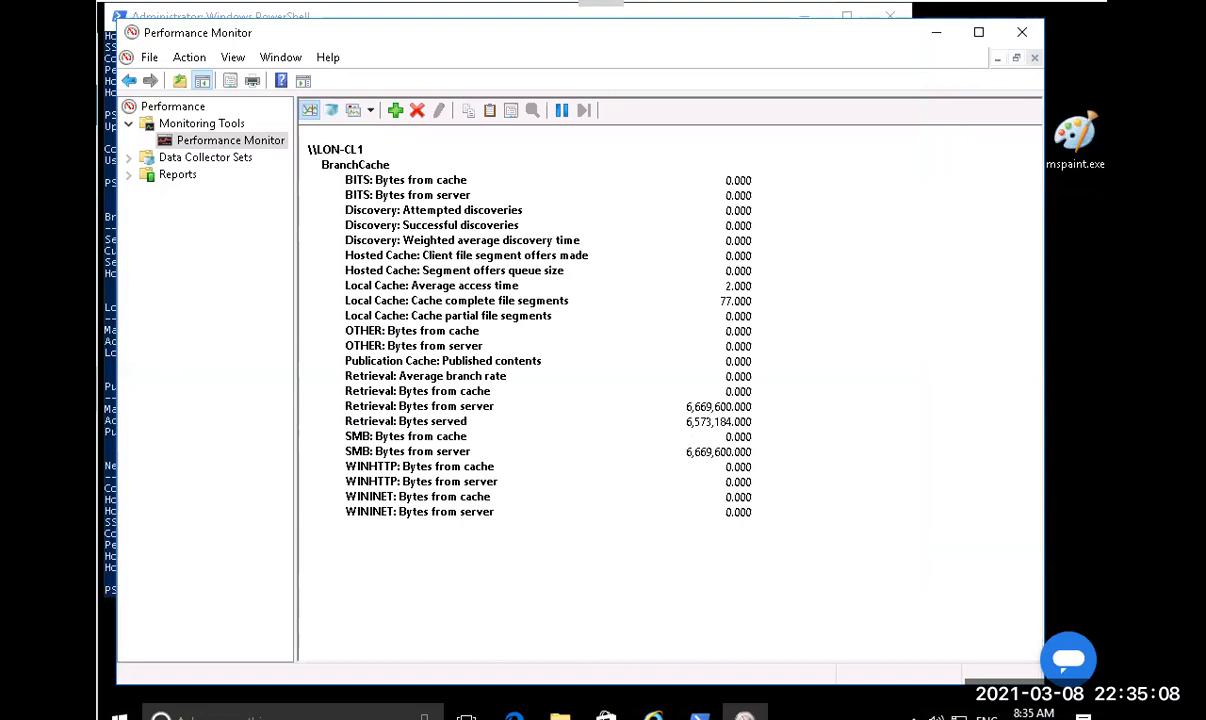
{"action": "key", "text": "alt+Tab"}
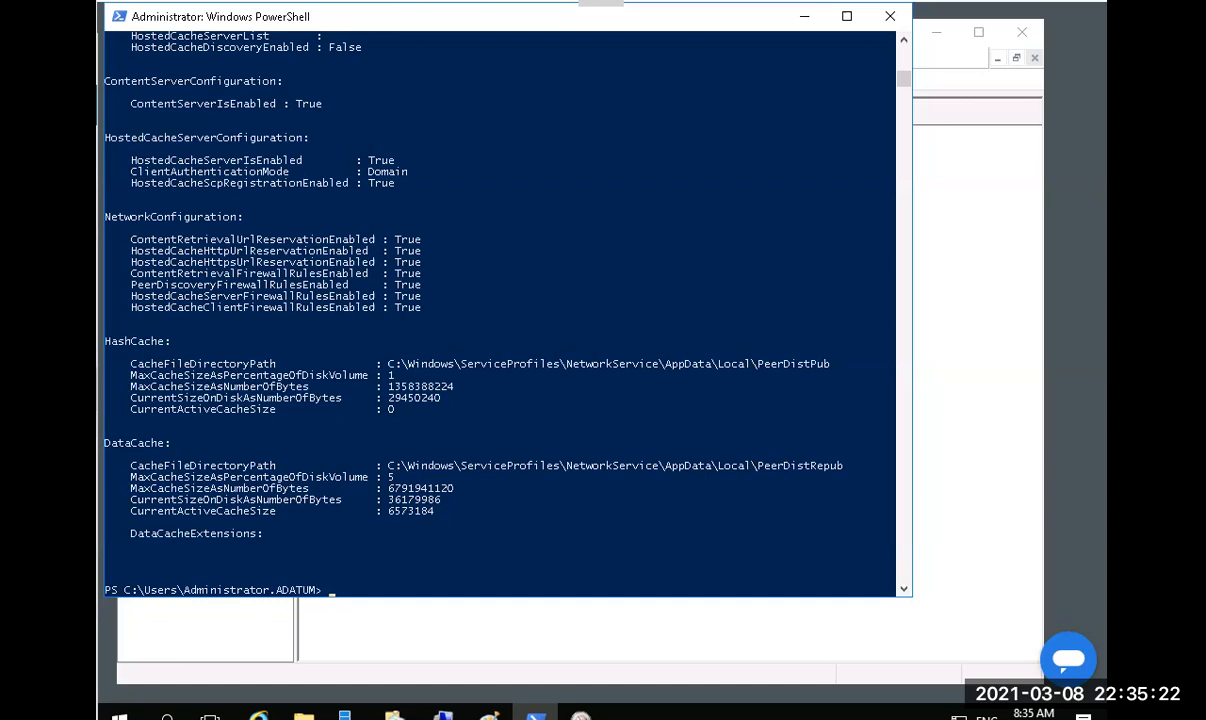
{"action": "key", "text": "ctrl+Tab"}
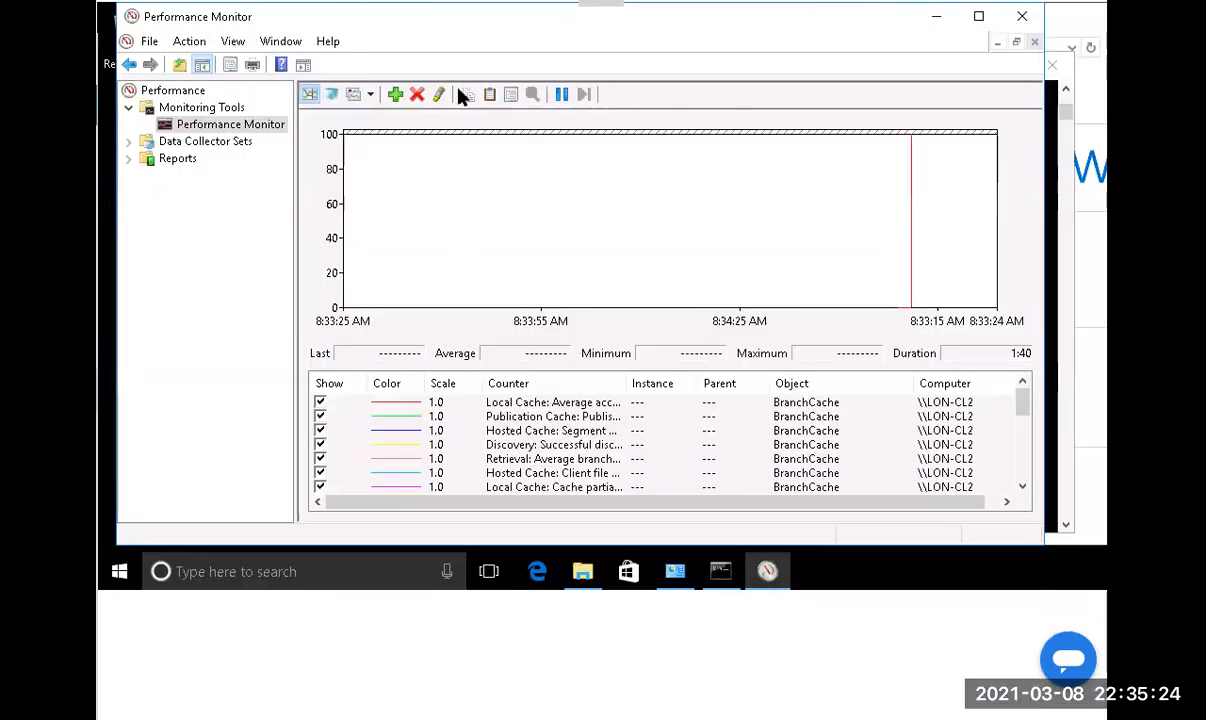
Show LON-CL2's counters as a report and open \\SYD-SVR1\Share from the Run dialog.
{"action": "left_click", "coordinate": [371, 94]}
{"action": "left_click", "coordinate": [391, 160]}
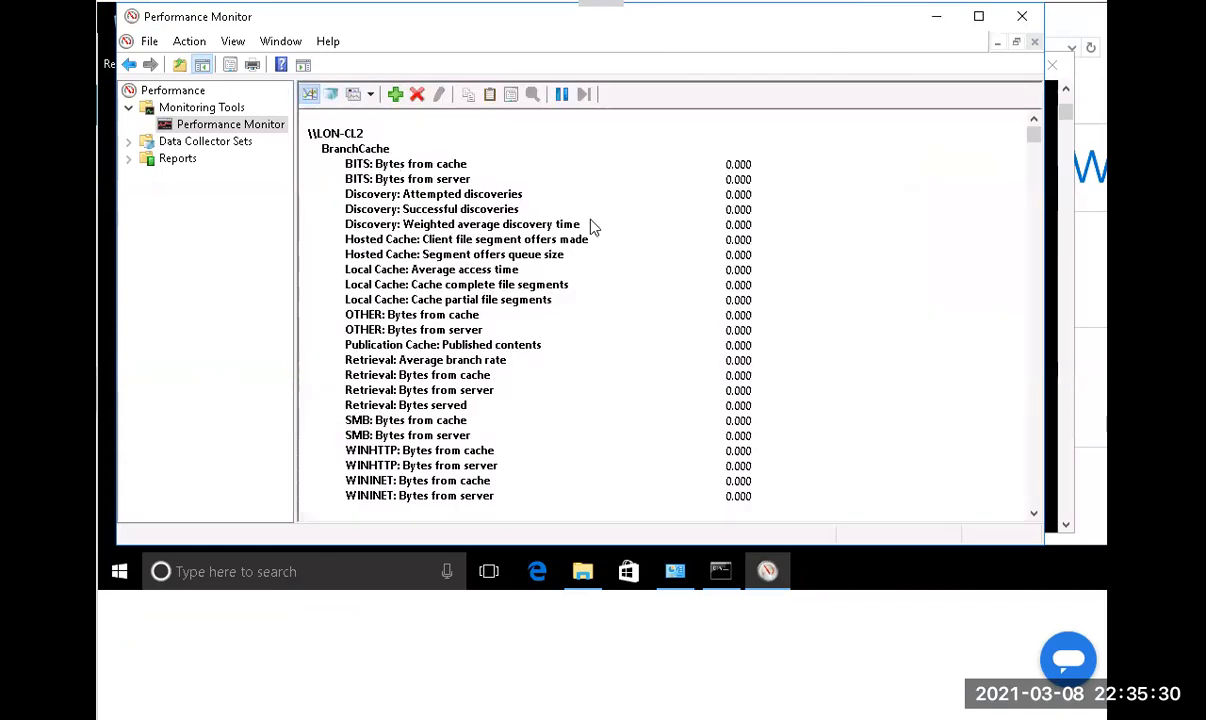
{"action": "right_click", "coordinate": [119, 578]}
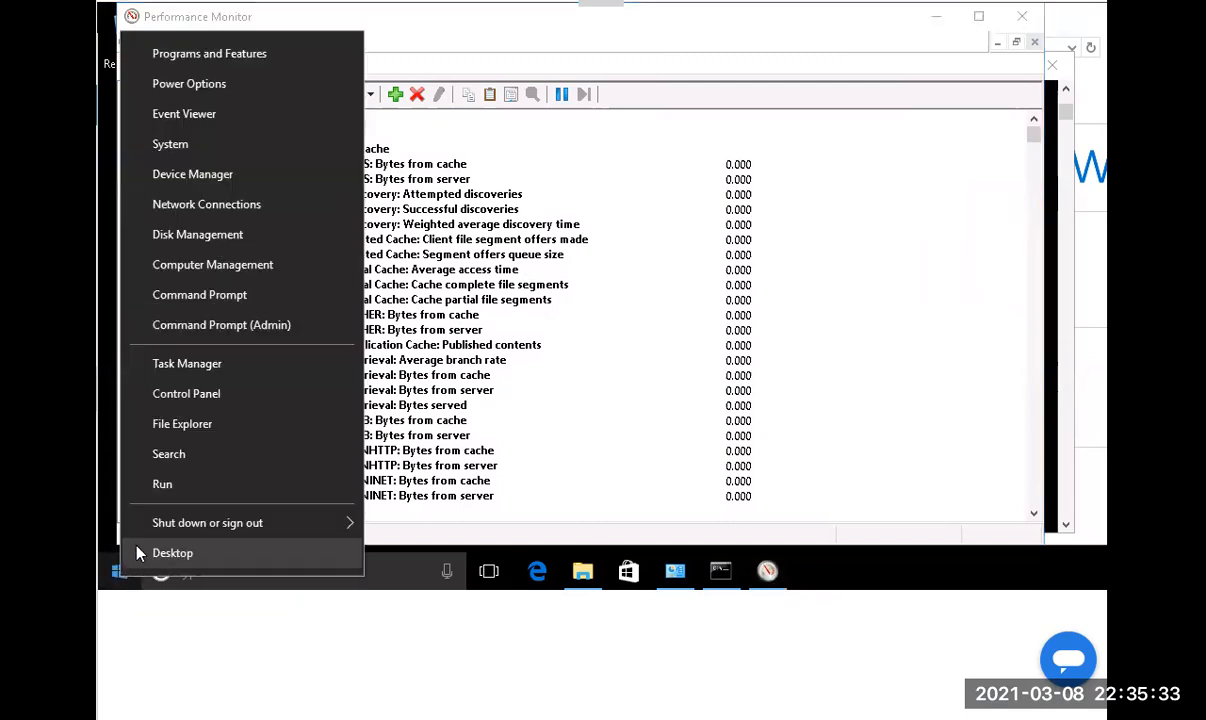
{"action": "left_click", "coordinate": [178, 486]}
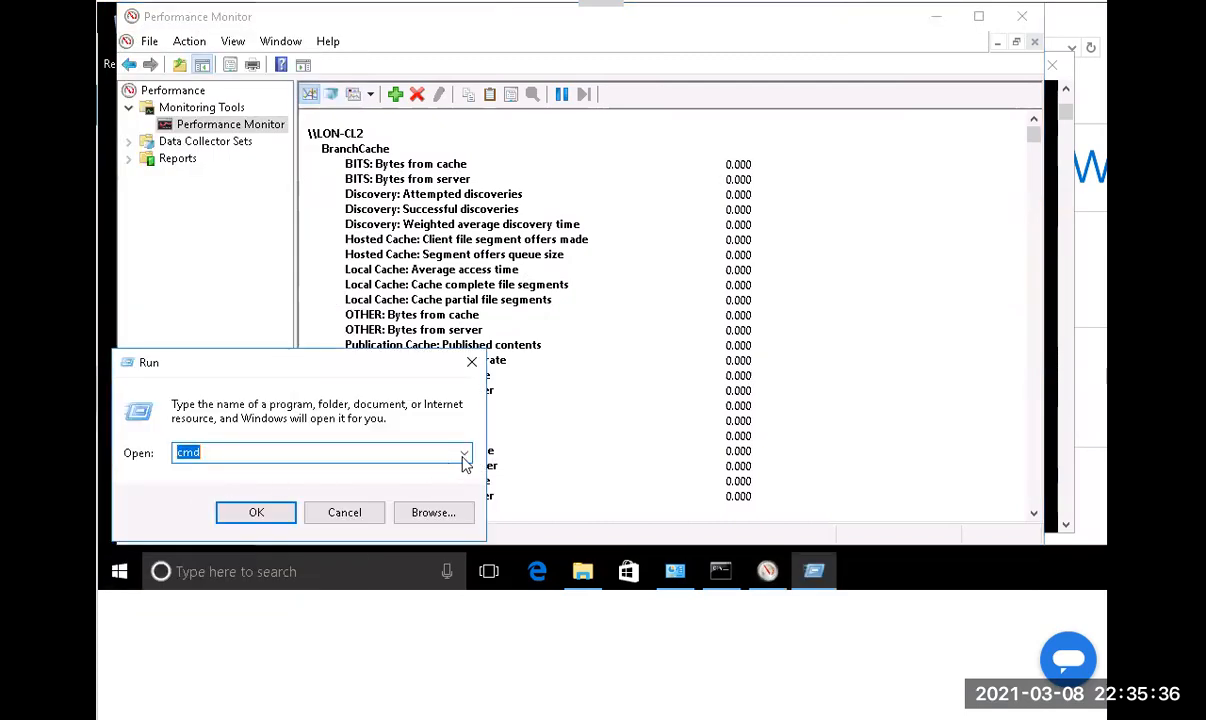
{"action": "type", "text": "\\"}
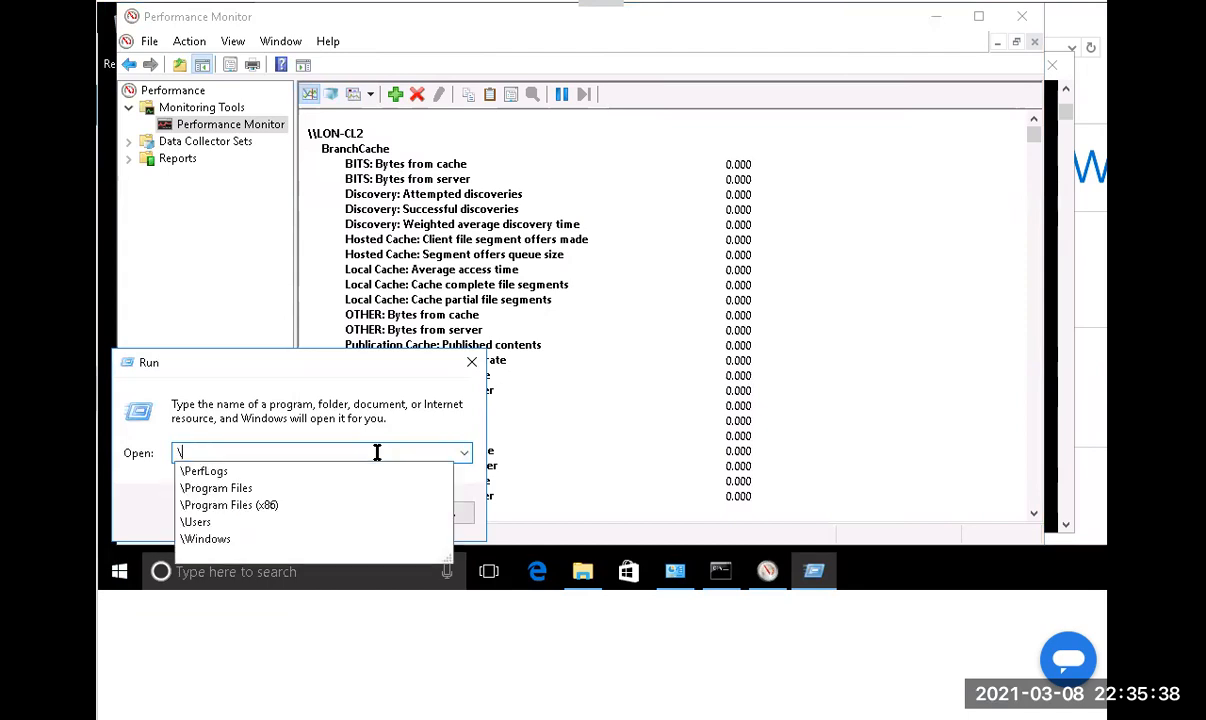
{"action": "type", "text": "\\S"}
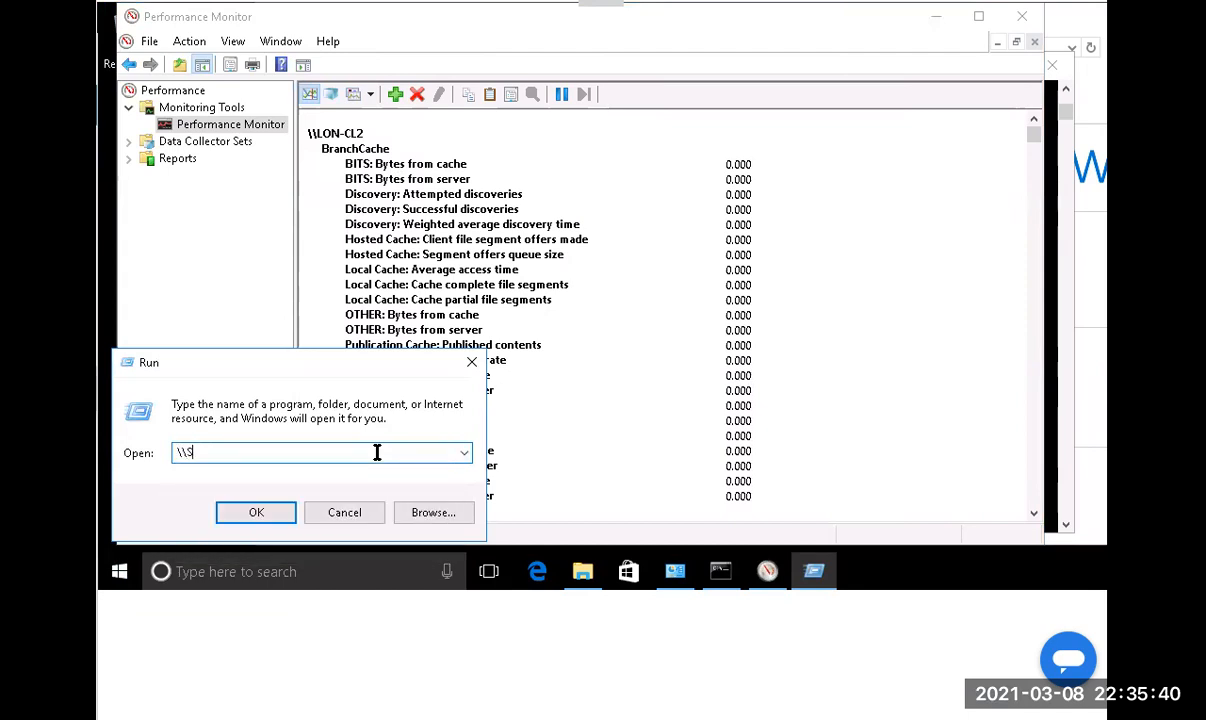
{"action": "type", "text": "YD-SVR1\\Share"}
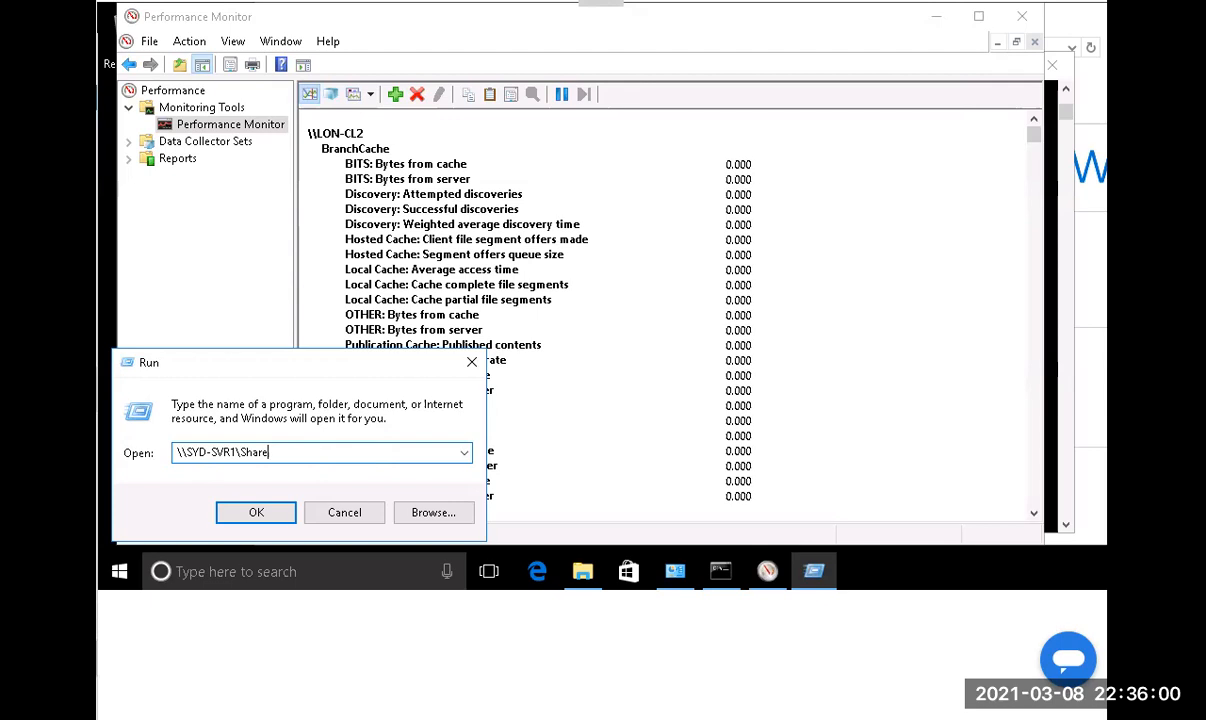
{"action": "left_click", "coordinate": [250, 510]}
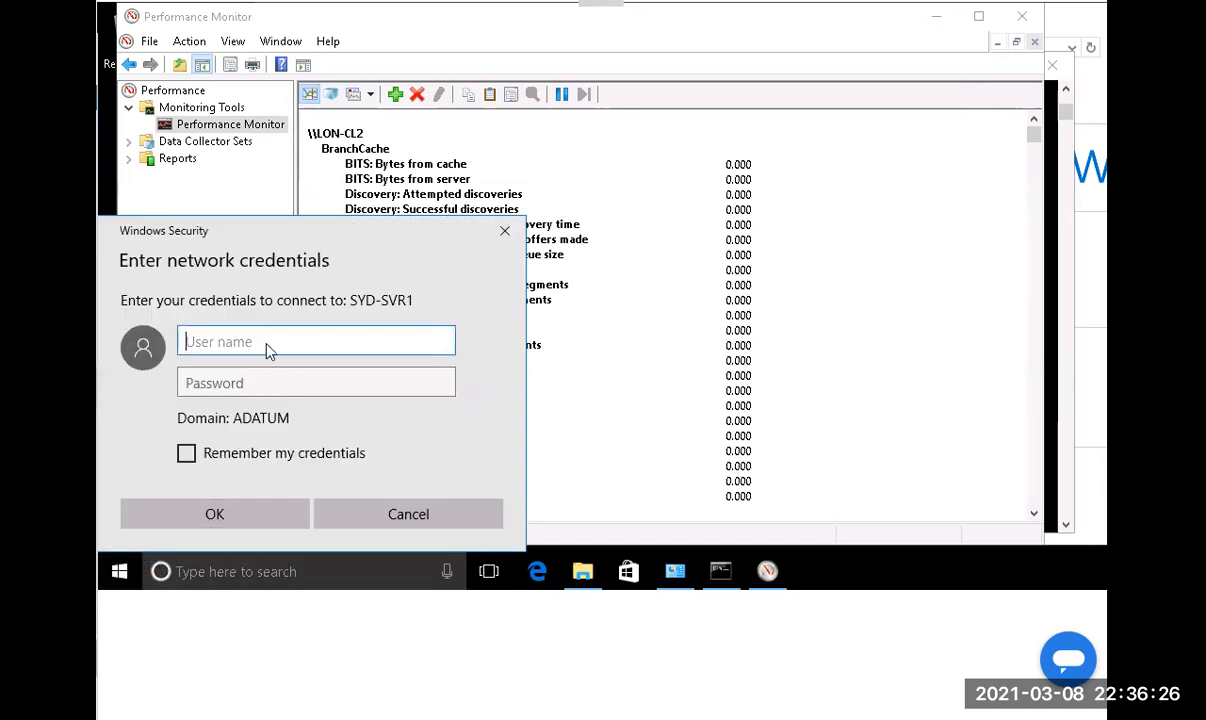
Sign in to SYD-SVR1 as Administrator with the account password.
{"action": "type", "text": "Administrator"}
{"action": "key", "text": "Tab"}
{"action": "type", "text": "Pa"}
{"action": "key", "text": "BackSpace"}
{"action": "key", "text": "BackSpace"}
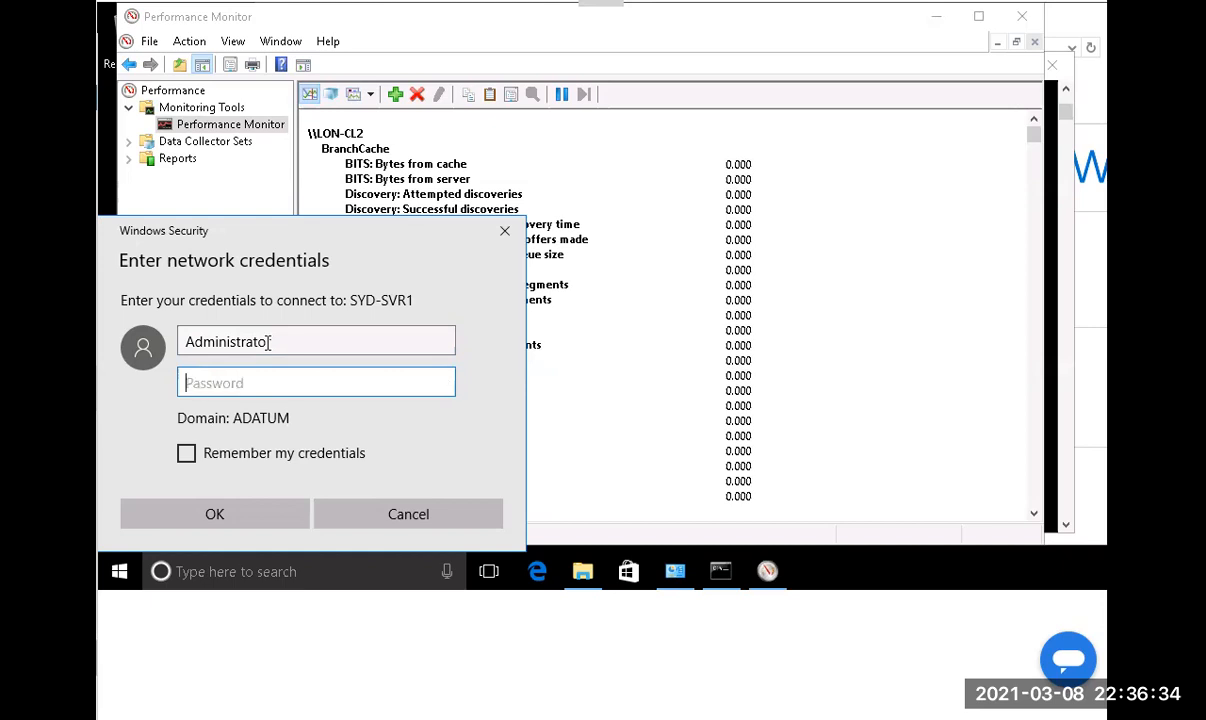
{"action": "type", "text": "Pa$$w0rd"}
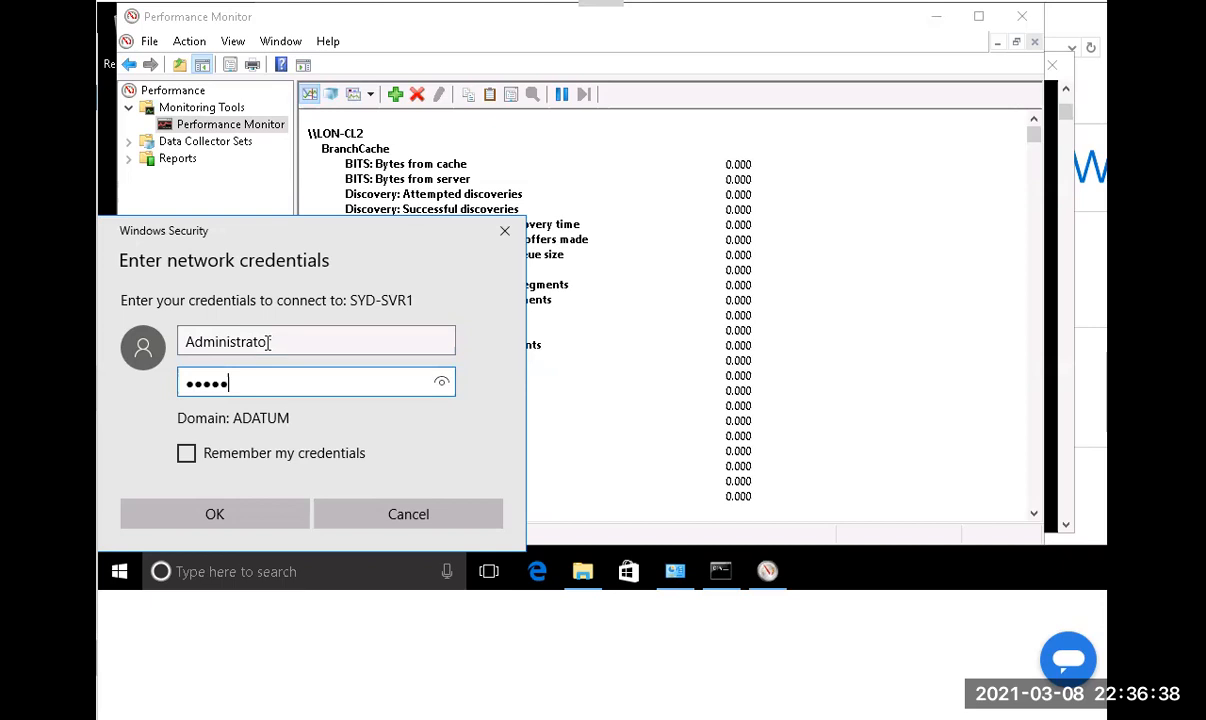
{"action": "left_click", "coordinate": [441, 384]}
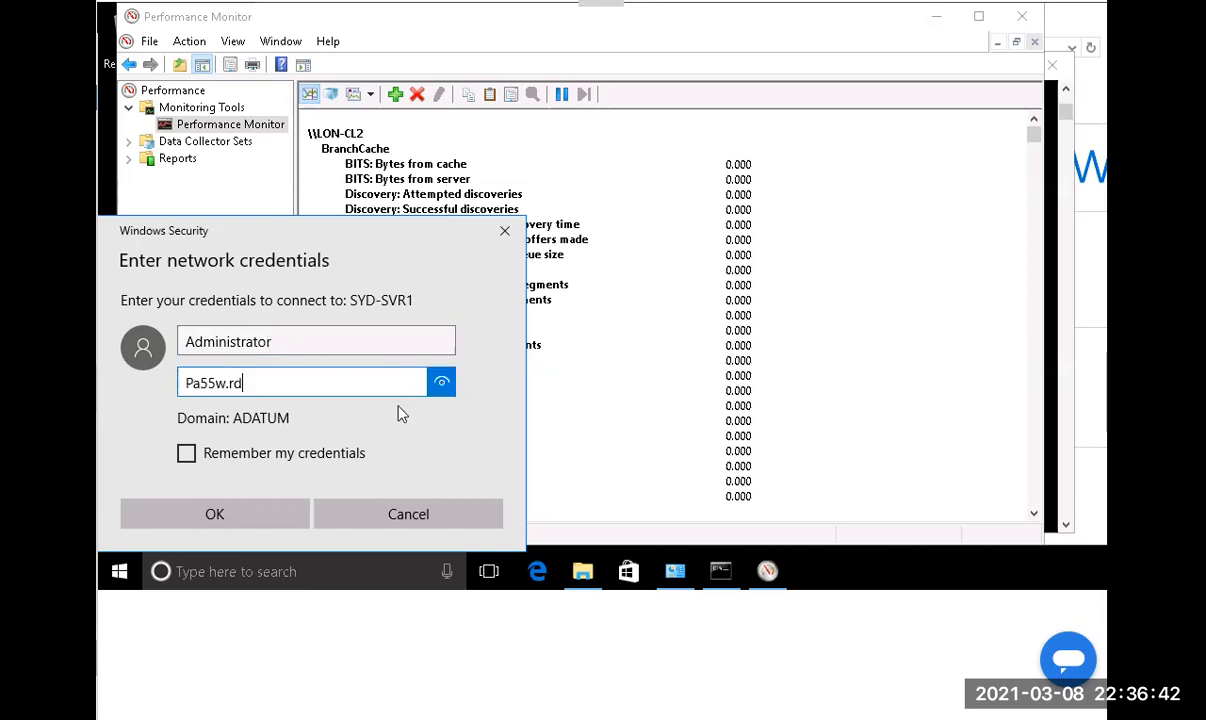
{"action": "left_click", "coordinate": [268, 519]}
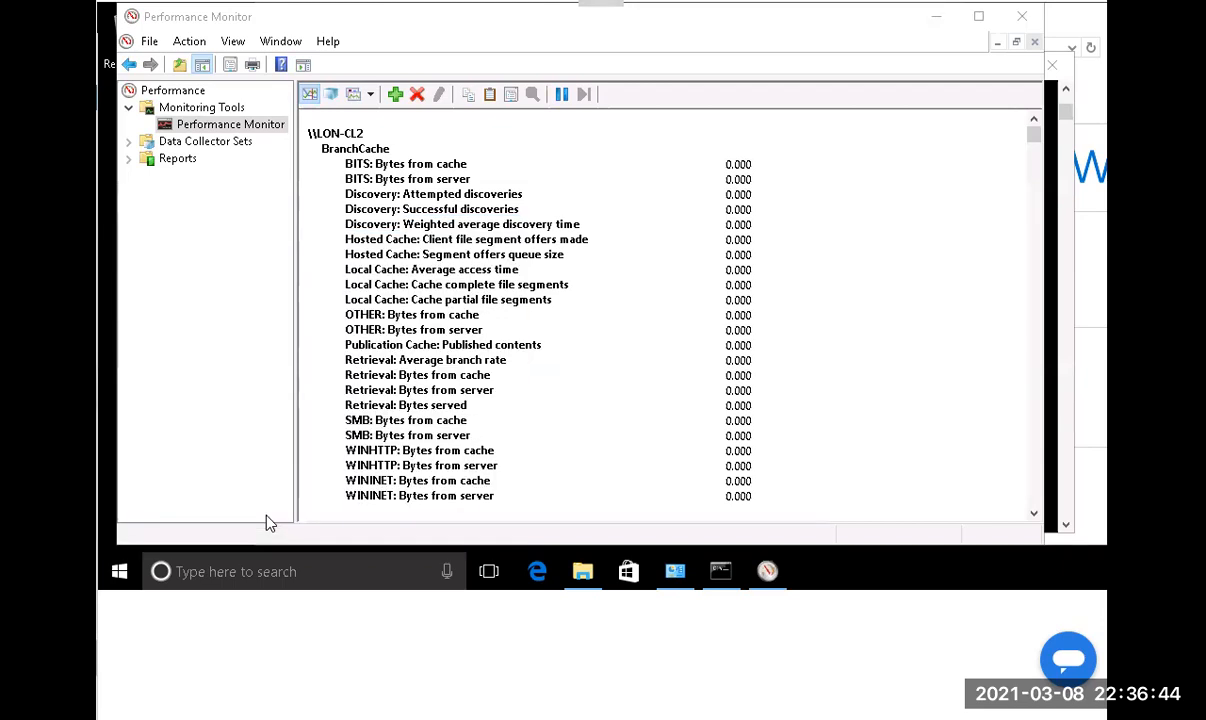
Paste mspaint.exe onto LON-CL2's desktop and confirm Bytes from cache reads 6,631,424.
{"action": "left_click_drag", "start_coordinate": [993, 9], "coordinate": [420, 431]}
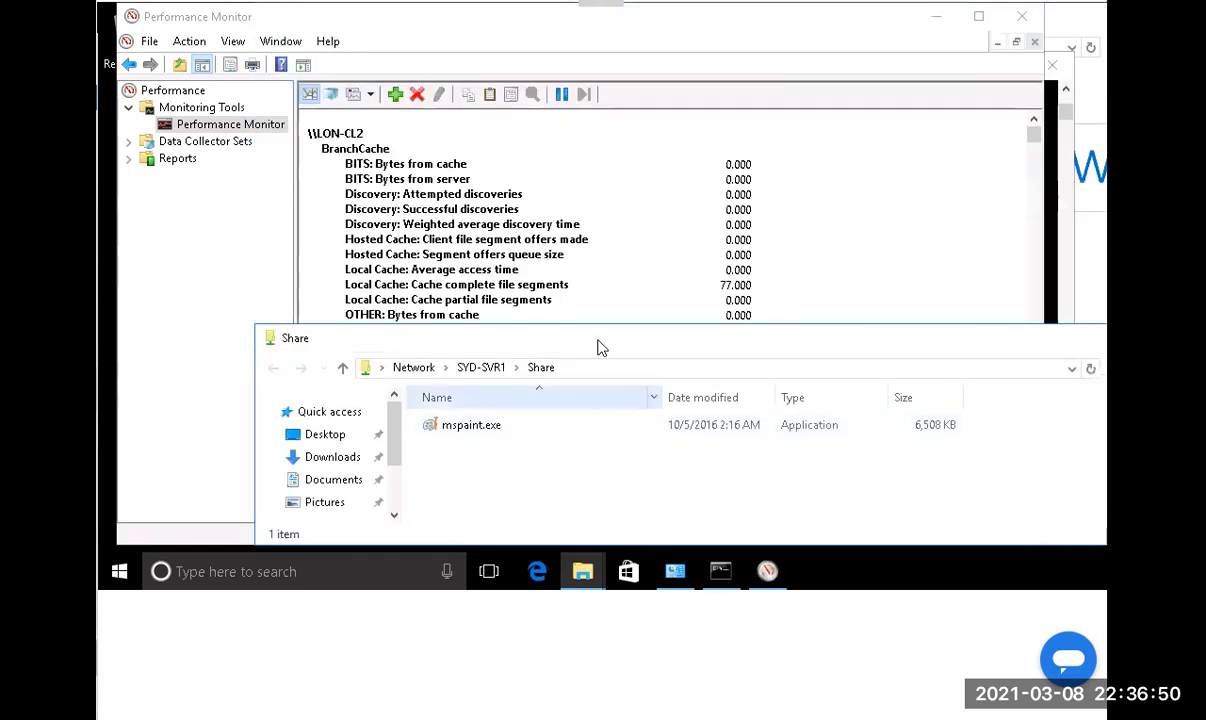
{"action": "left_click", "coordinate": [472, 426]}
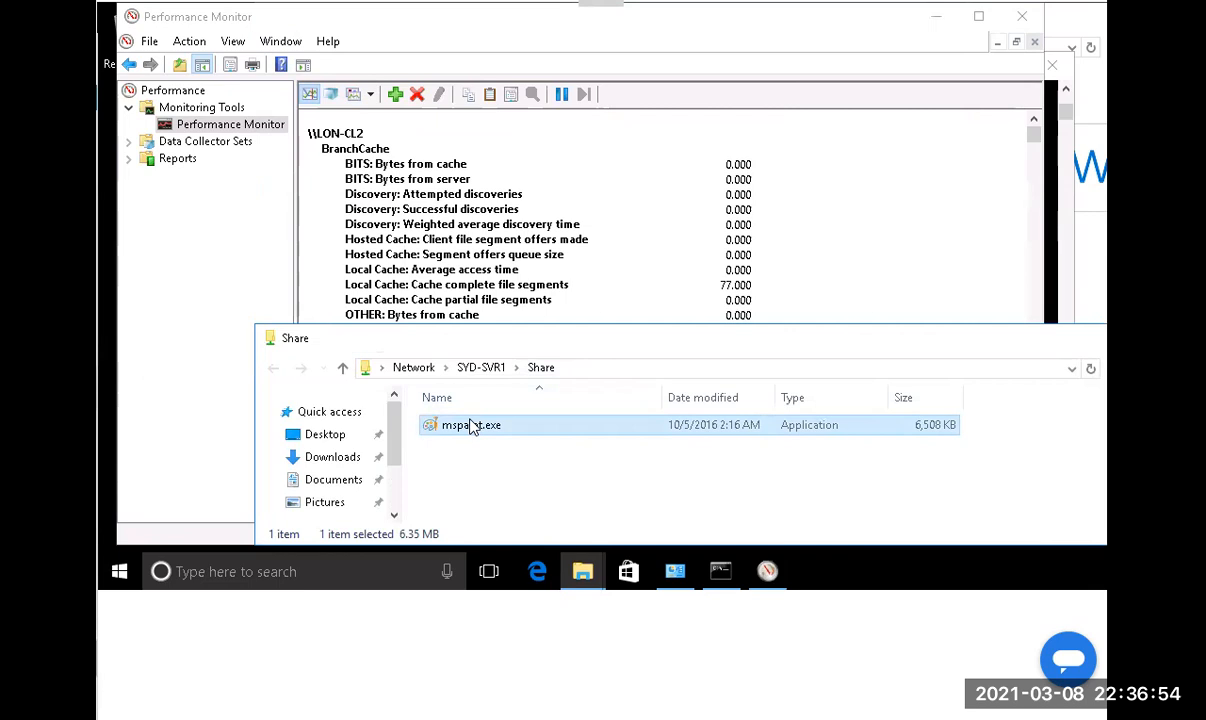
{"action": "left_click", "coordinate": [1043, 185]}
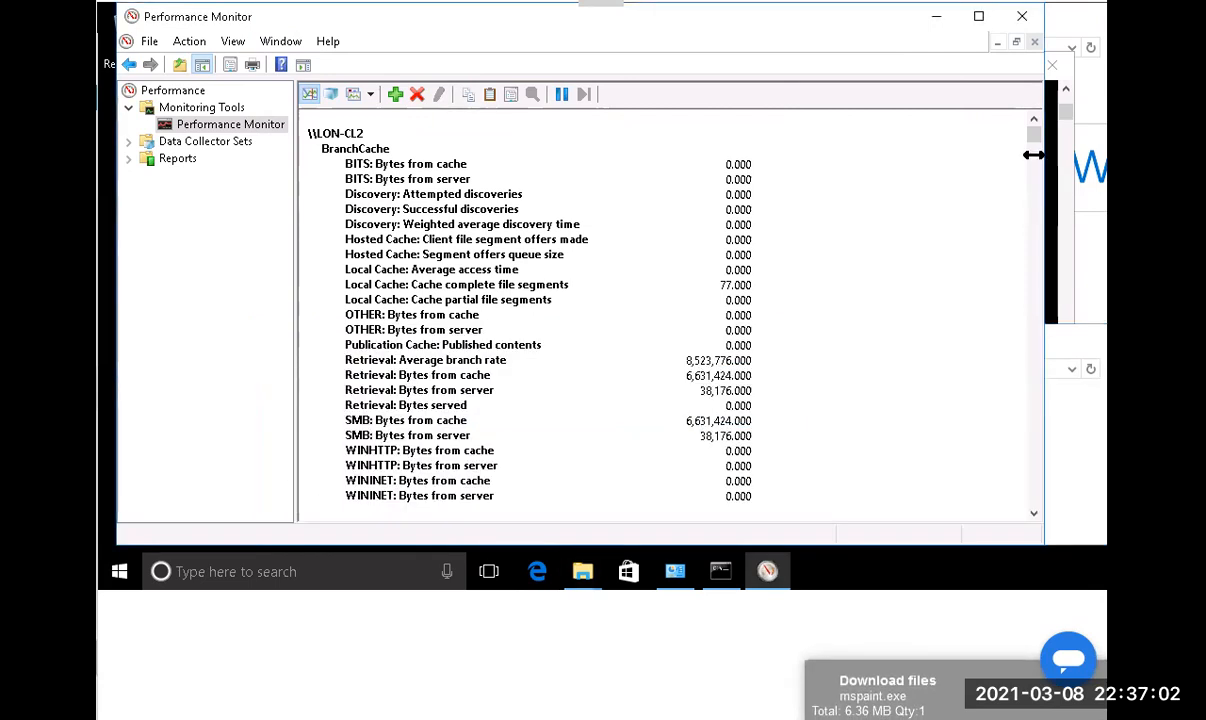
{"action": "left_click", "coordinate": [936, 18]}
{"action": "left_click", "coordinate": [964, 66]}
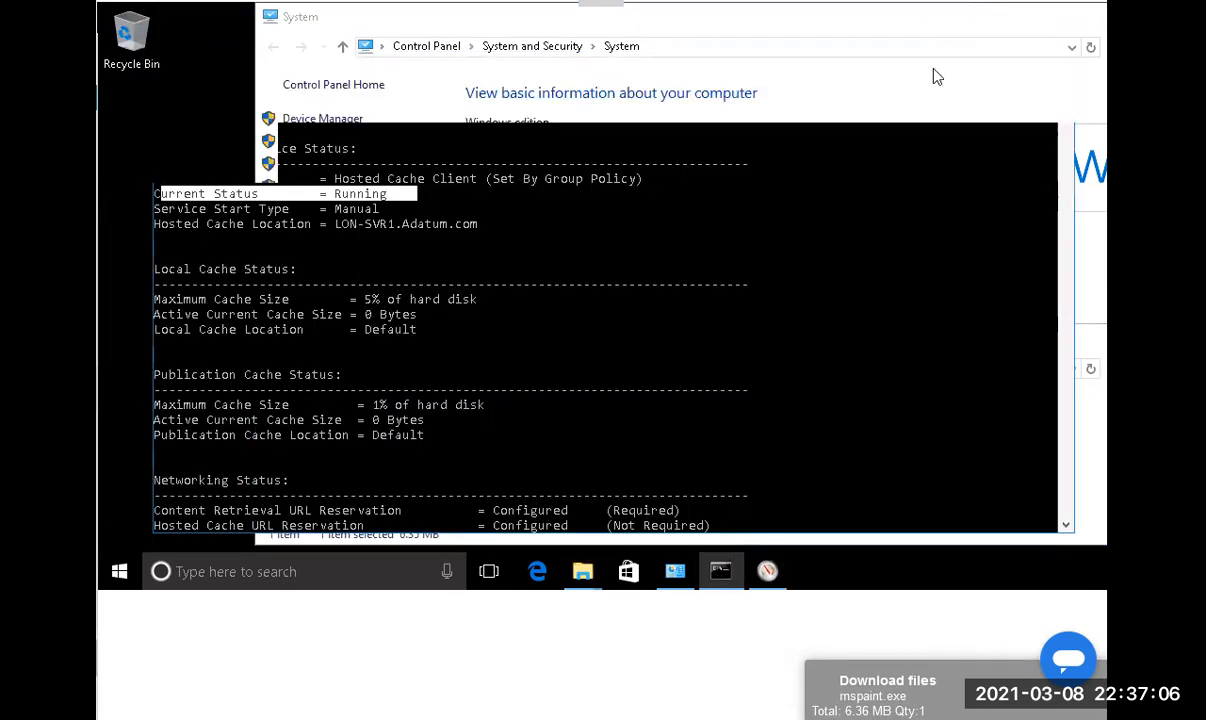
{"action": "right_click", "coordinate": [191, 230]}
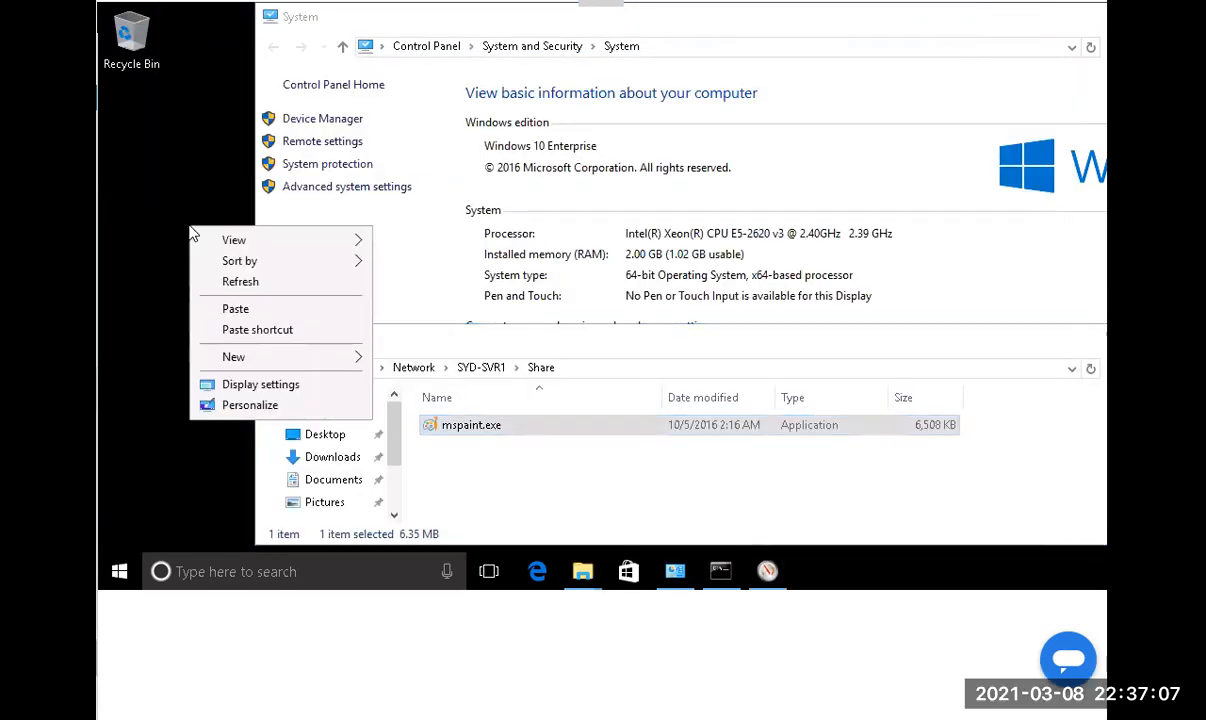
{"action": "left_click", "coordinate": [236, 309]}
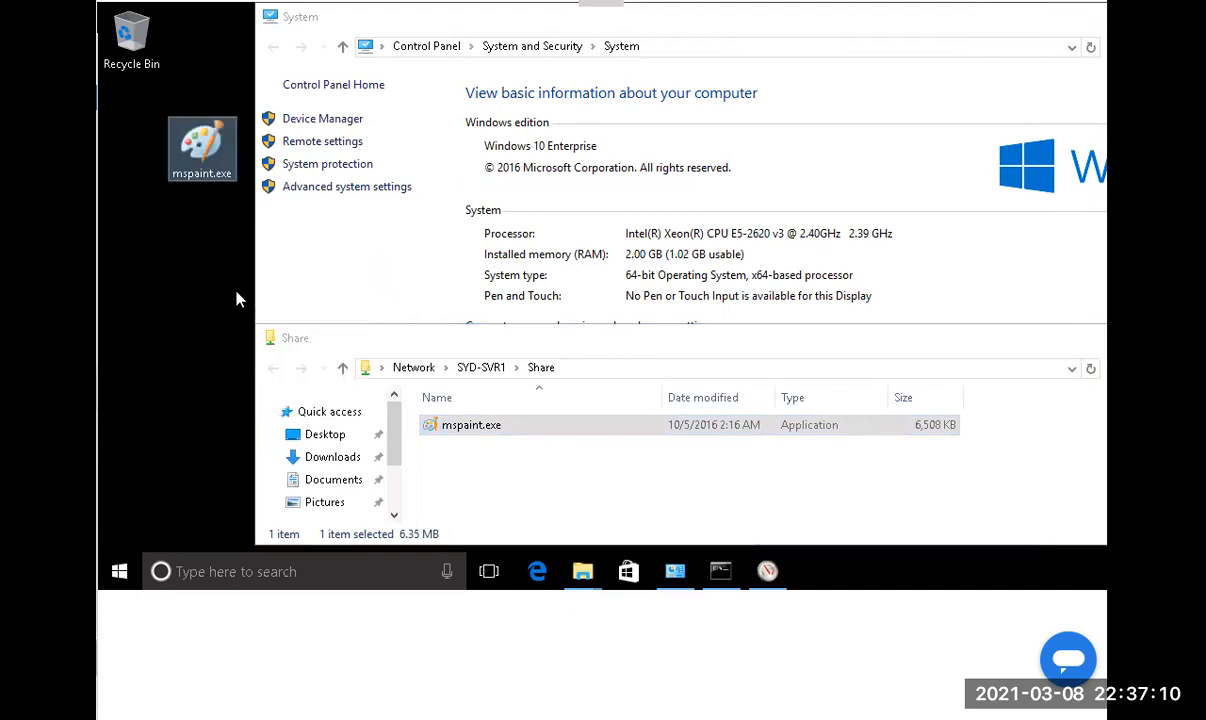
{"action": "left_click", "coordinate": [767, 570]}
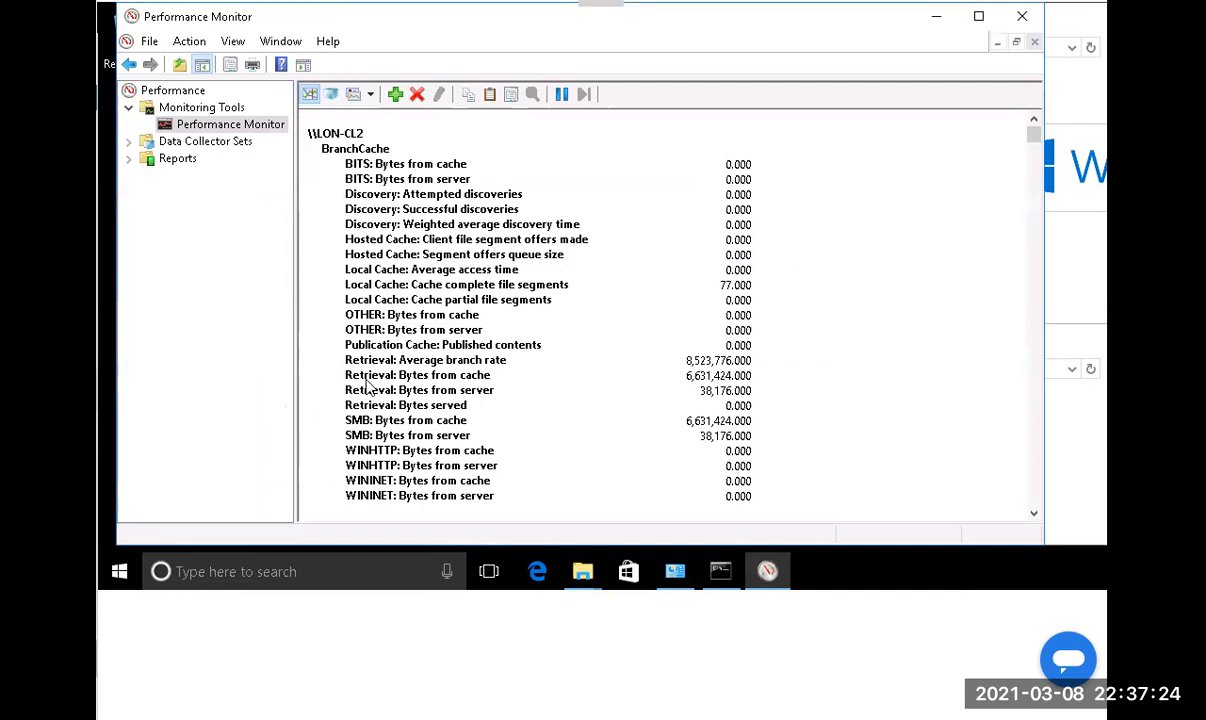
{"action": "left_click", "coordinate": [673, 378]}
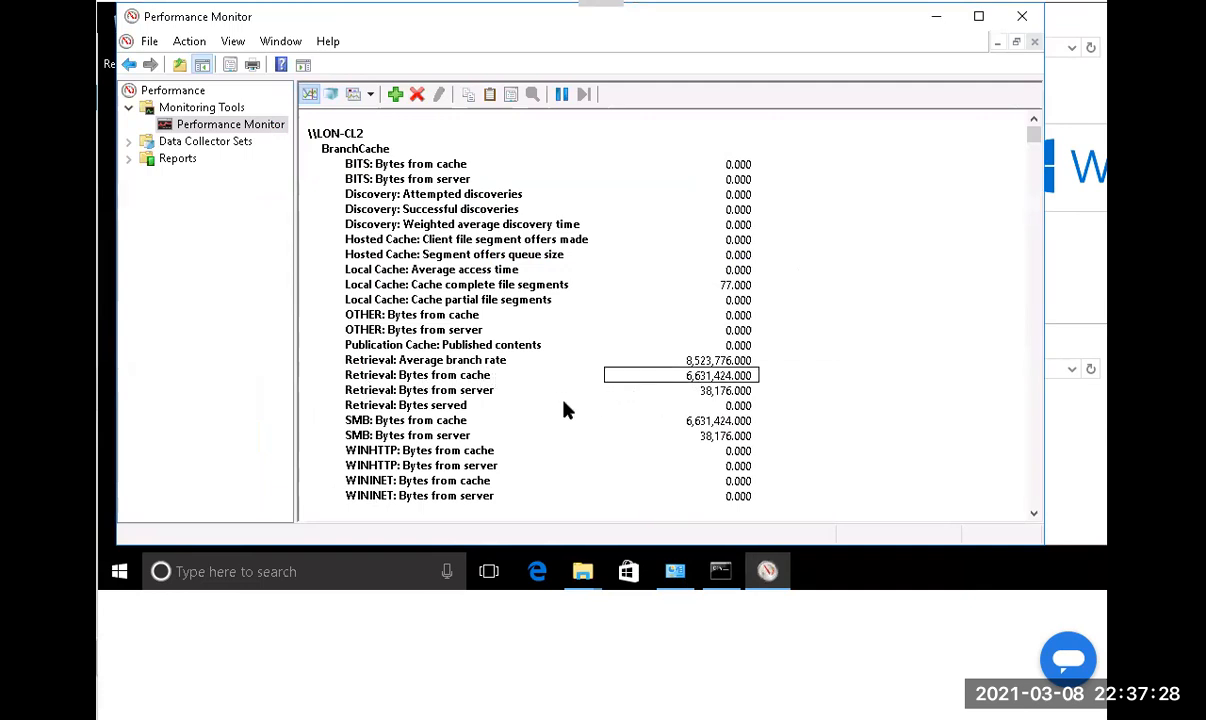